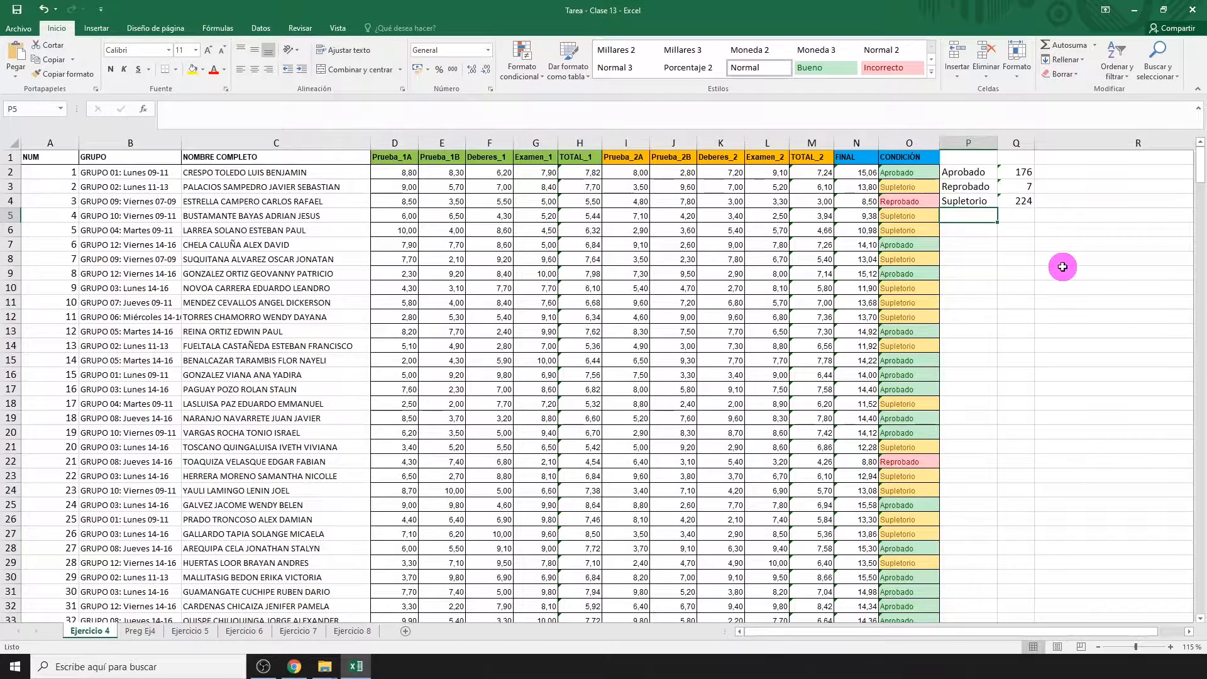
Step: Turn on filters for the header row from NUM to CONDICIÓN on the Ejercicio 4 sheet
{"action": "left_click", "coordinate": [55, 158]}
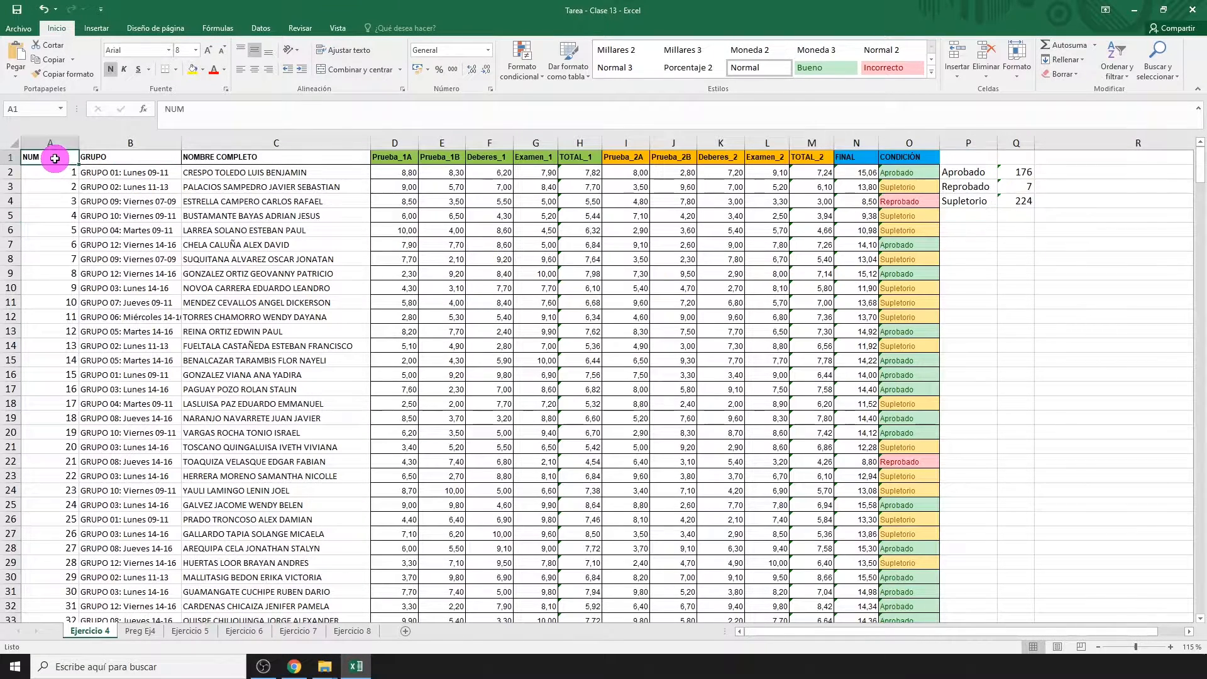
{"action": "key", "text": "ctrl+shift+Right"}
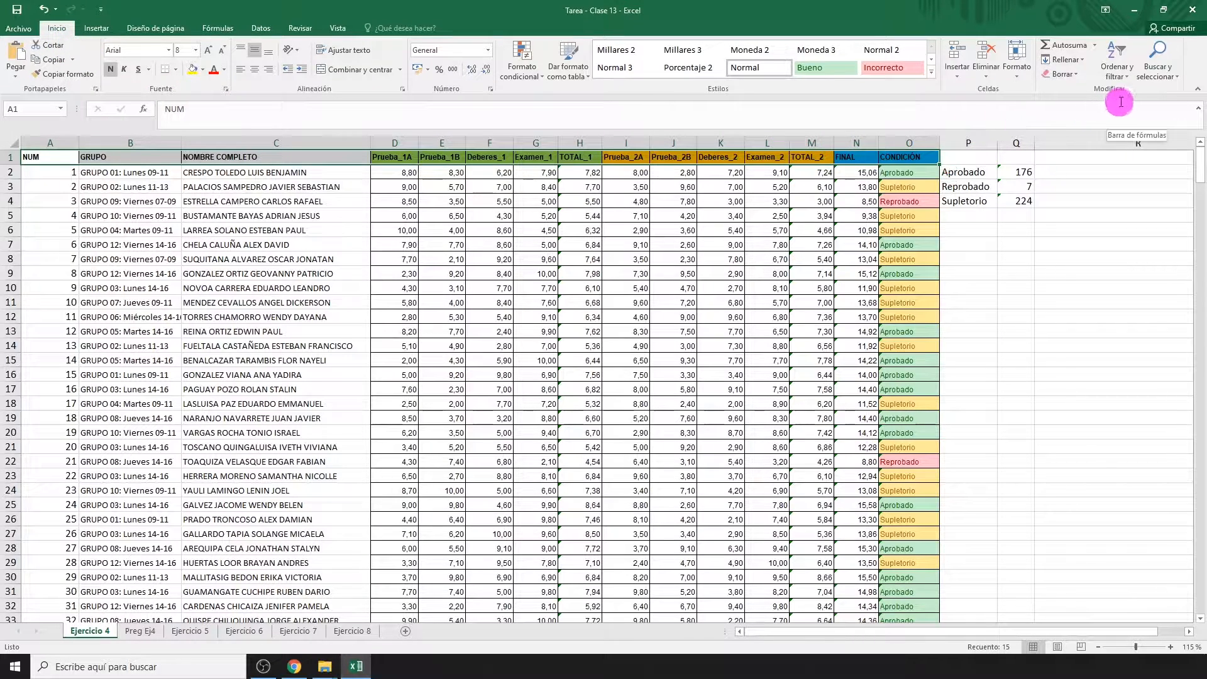
{"action": "left_click", "coordinate": [1129, 82]}
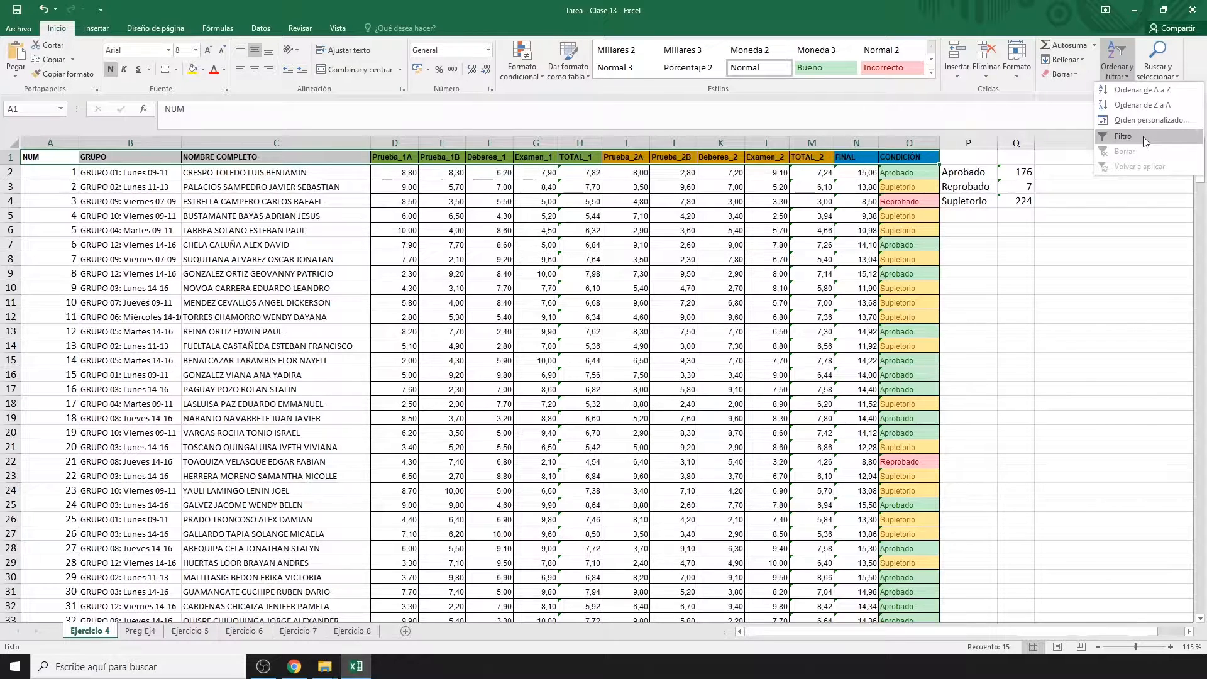
{"action": "left_click", "coordinate": [1143, 138]}
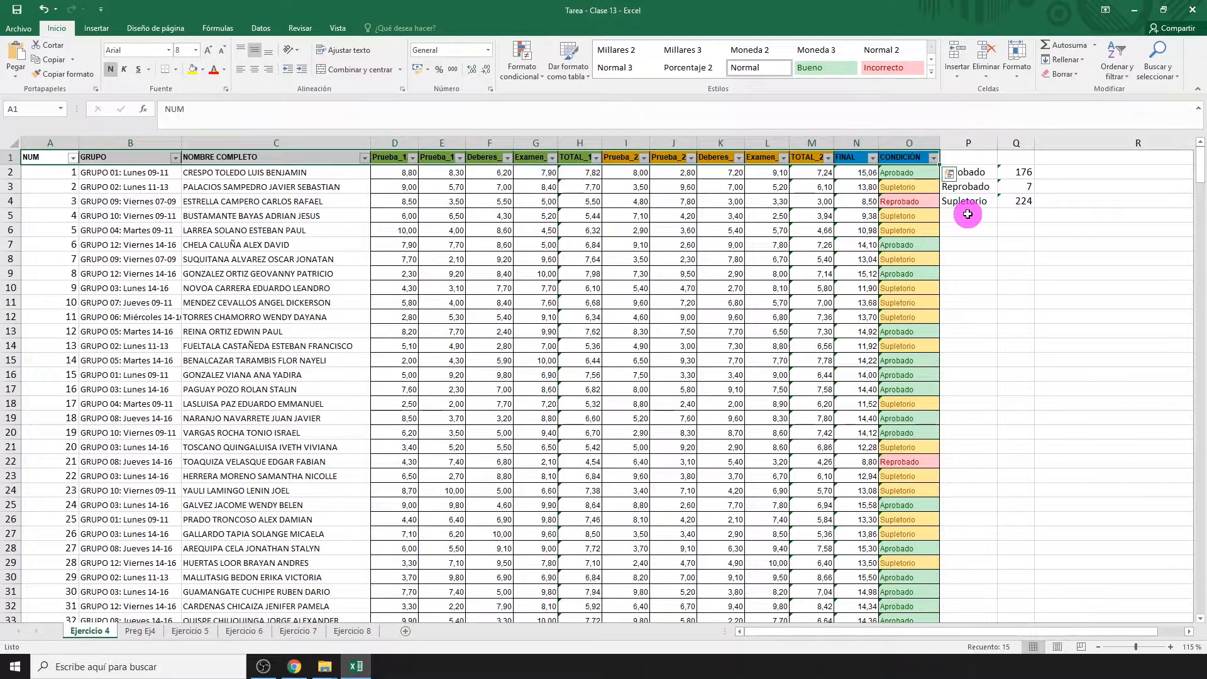
{"action": "left_click", "coordinate": [968, 214]}
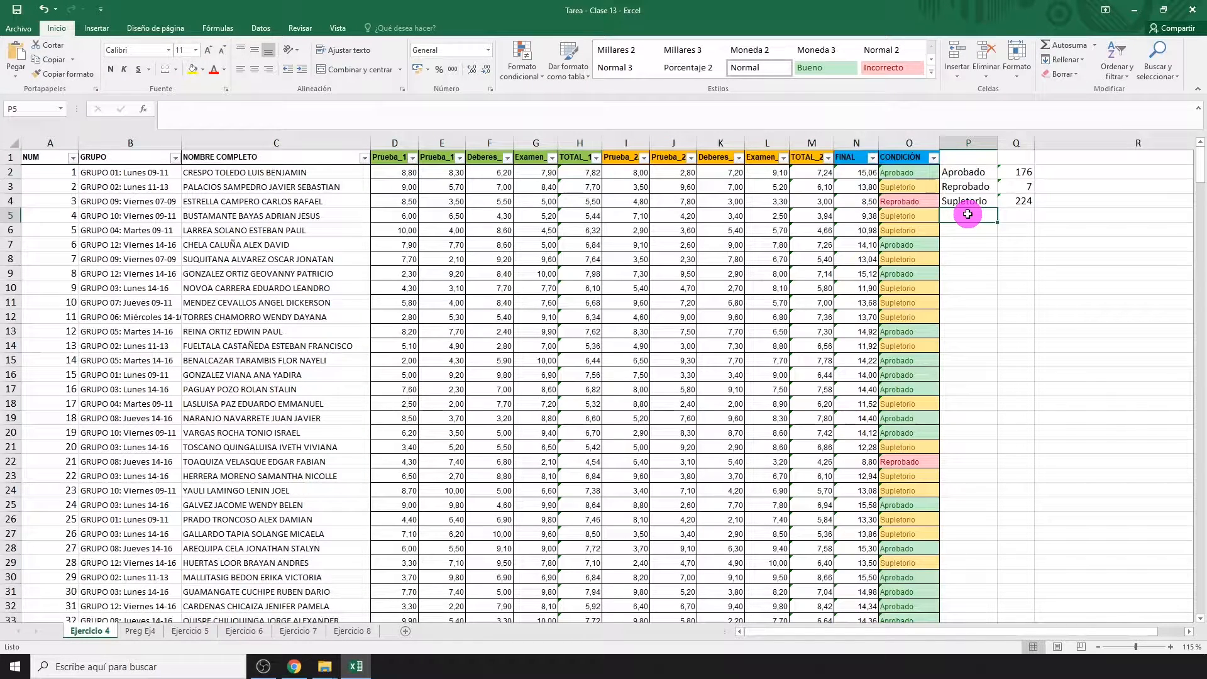
Step: Filter the CONDICIÓN column to show only Reprobado rows, and clear that filter again
{"action": "left_click", "coordinate": [935, 159]}
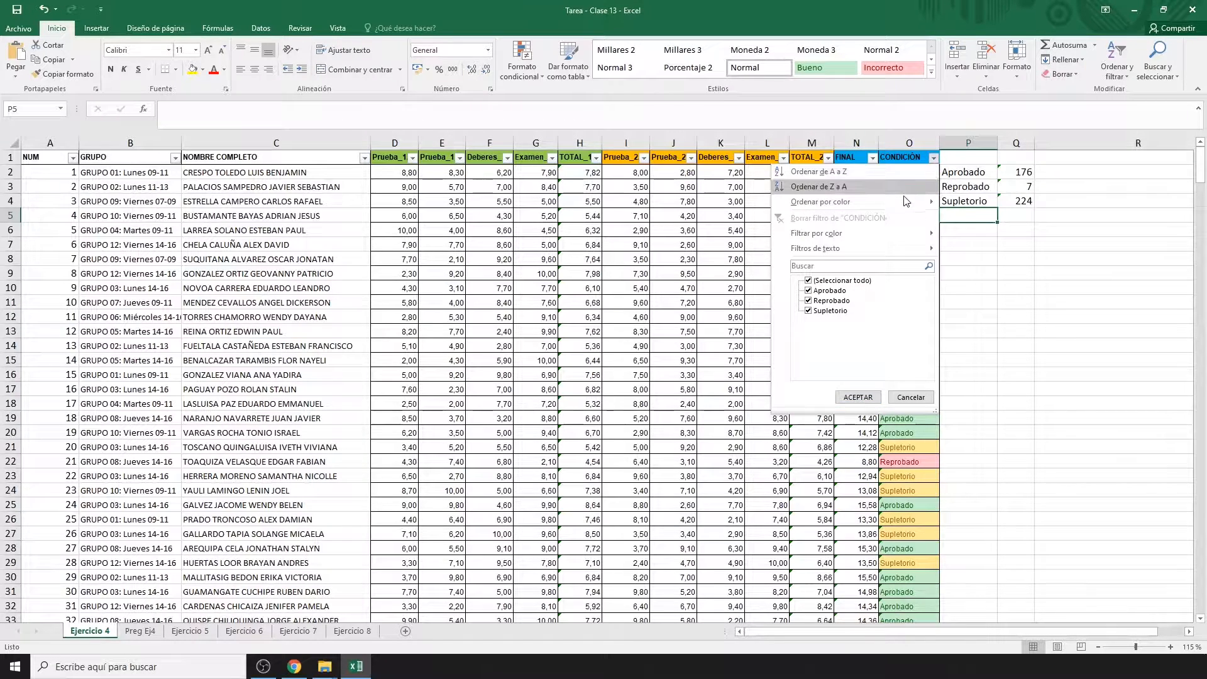
{"action": "mouse_move", "coordinate": [905, 202]}
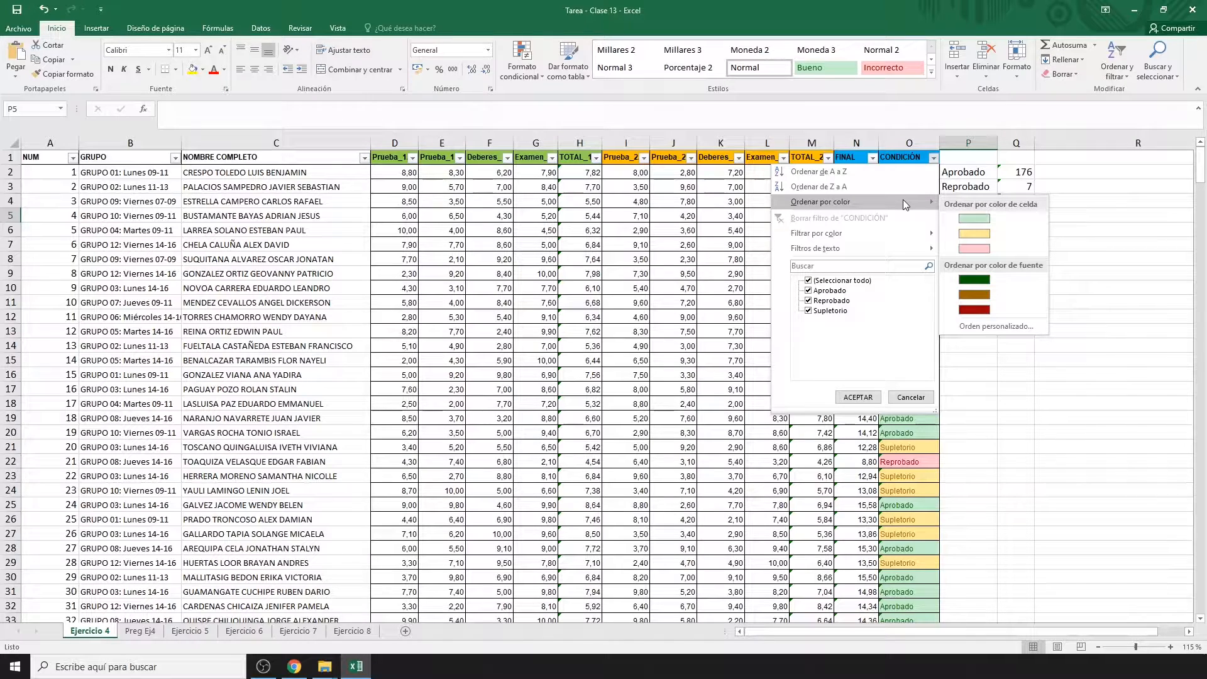
{"action": "mouse_move", "coordinate": [898, 233]}
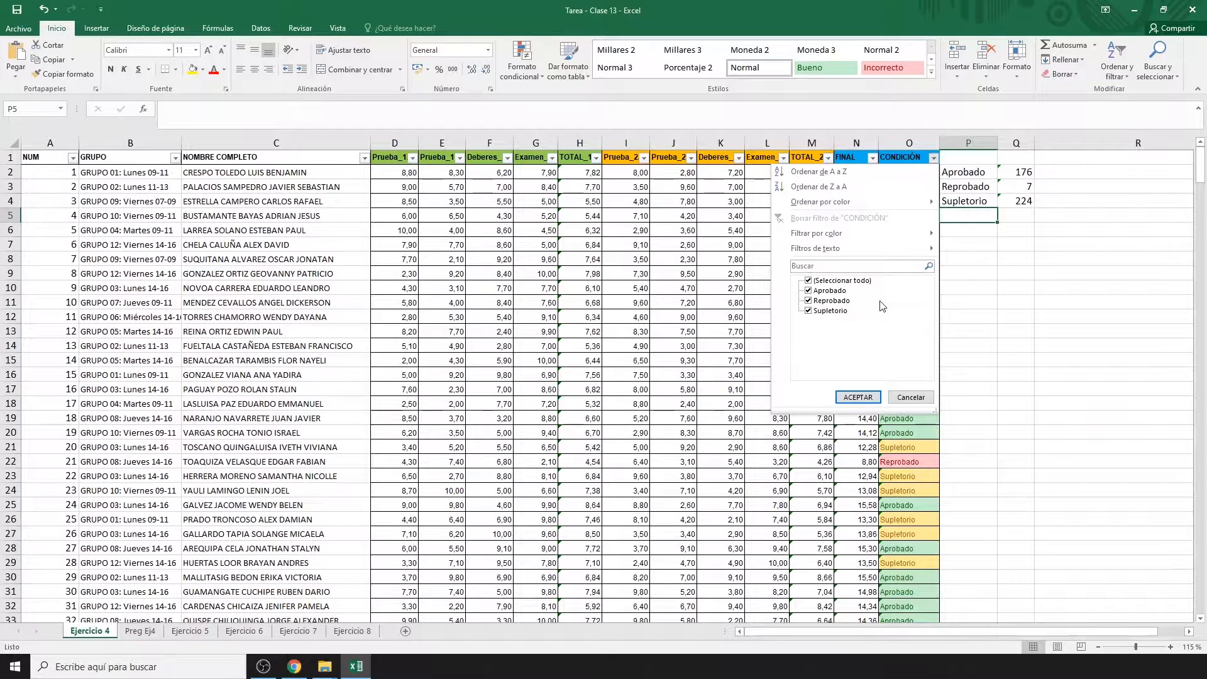
{"action": "left_click", "coordinate": [809, 281]}
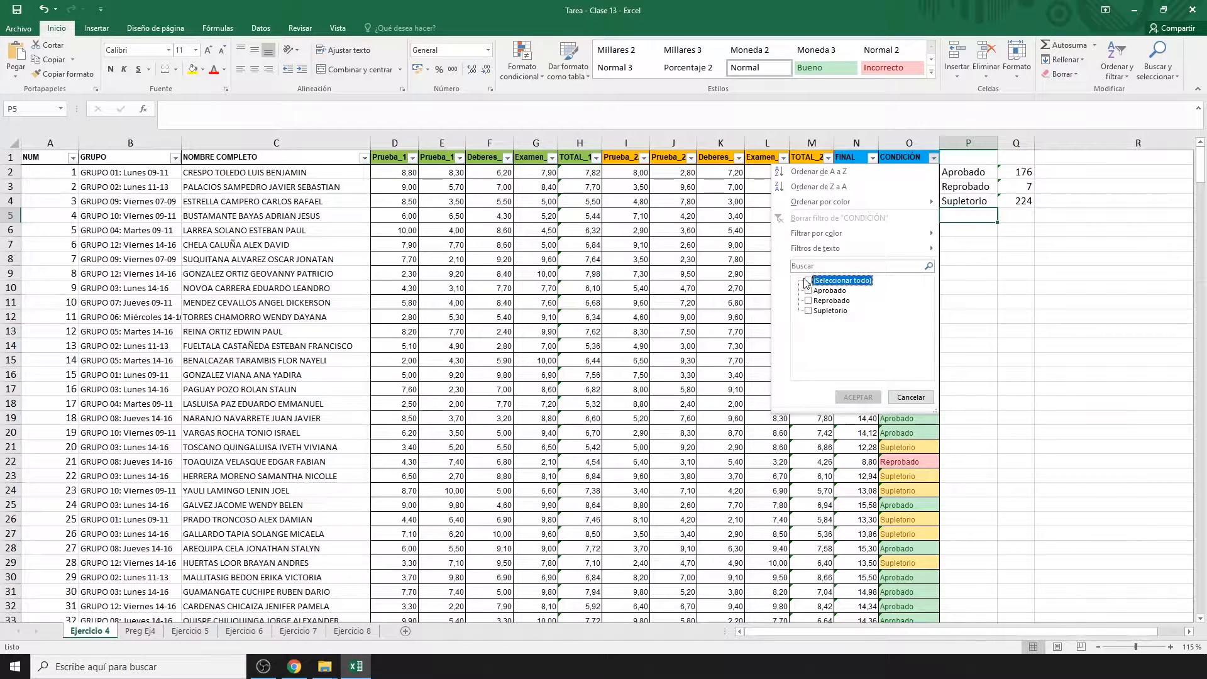
{"action": "left_click", "coordinate": [809, 300]}
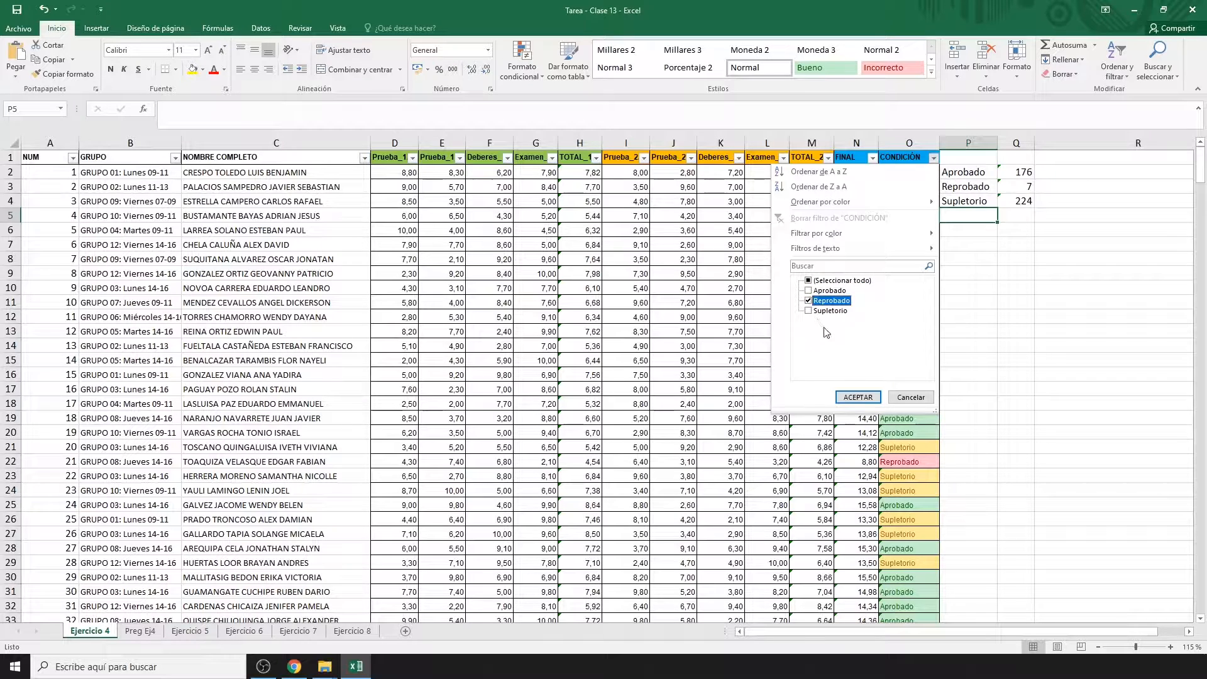
{"action": "left_click", "coordinate": [857, 397]}
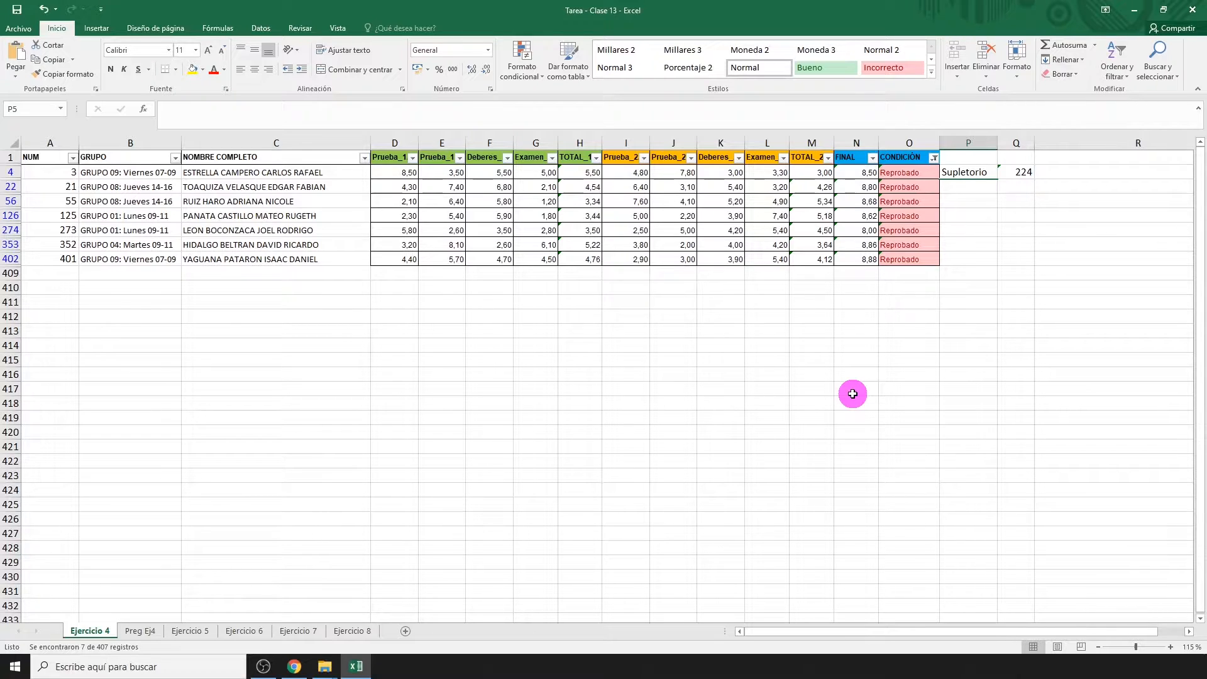
{"action": "left_click", "coordinate": [934, 157]}
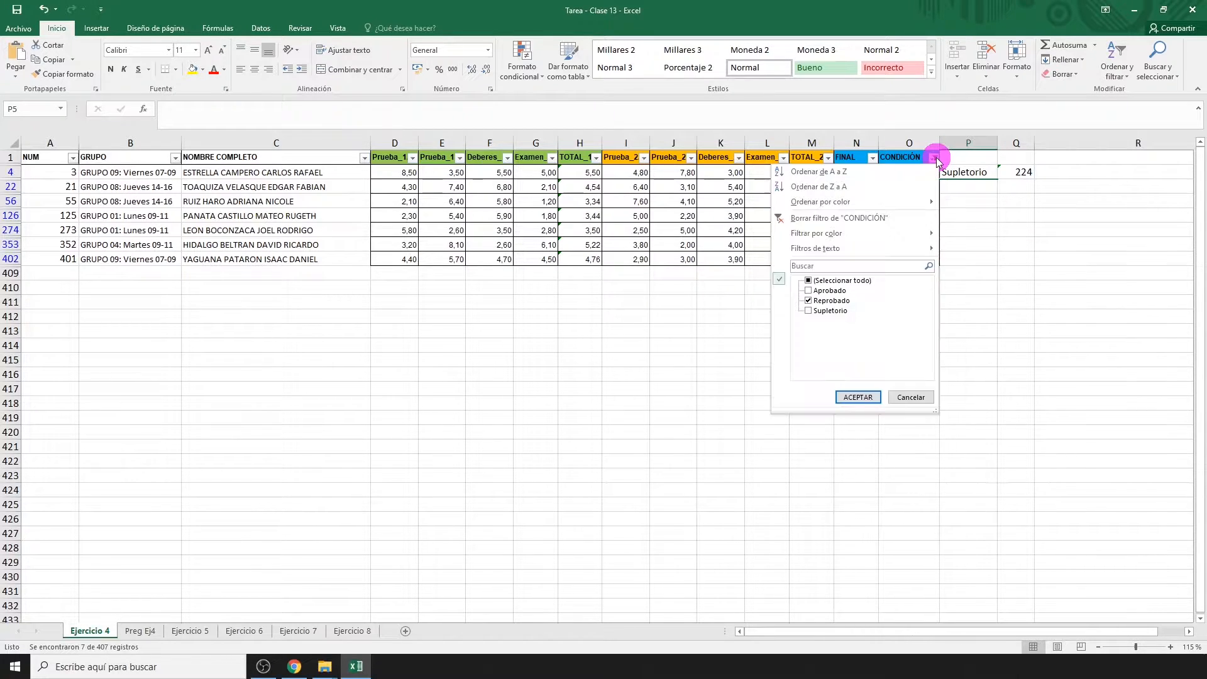
{"action": "left_click", "coordinate": [904, 218]}
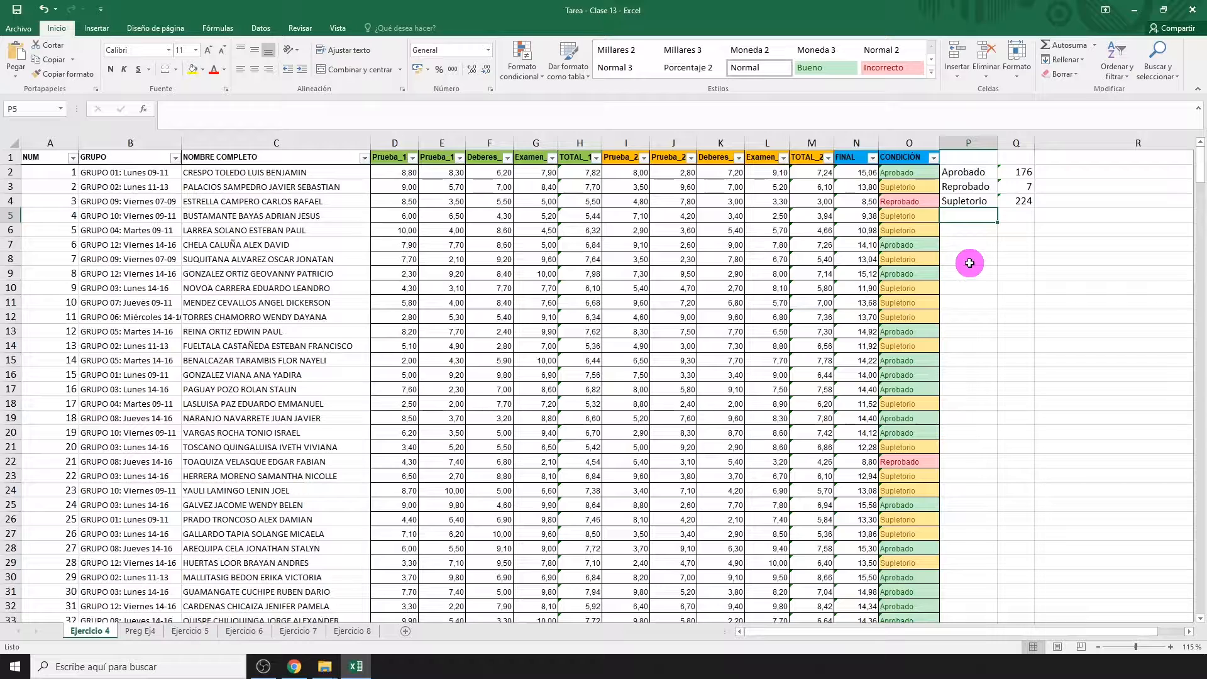
Step: For question 8 on Preg Ej4, filter Ejercicio 4's GRUPO column to GRUPO 03: Lunes 14-16 and sort FINAL from largest to smallest
{"action": "left_click", "coordinate": [139, 634]}
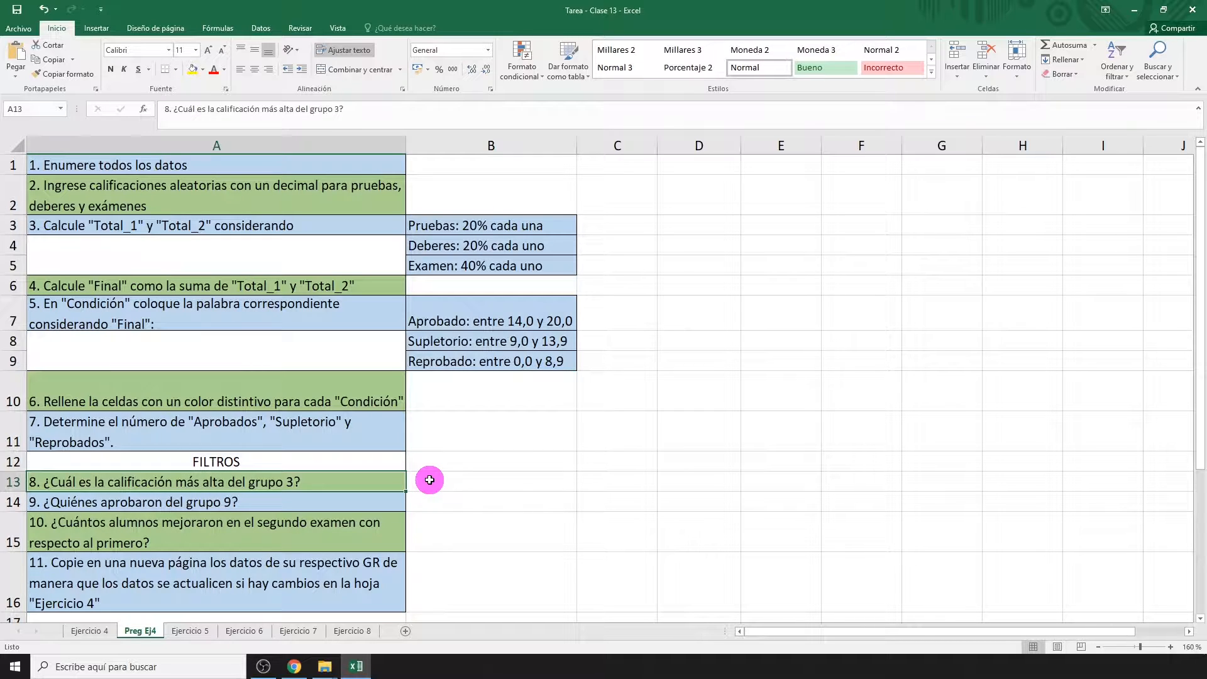
{"action": "left_click", "coordinate": [86, 632]}
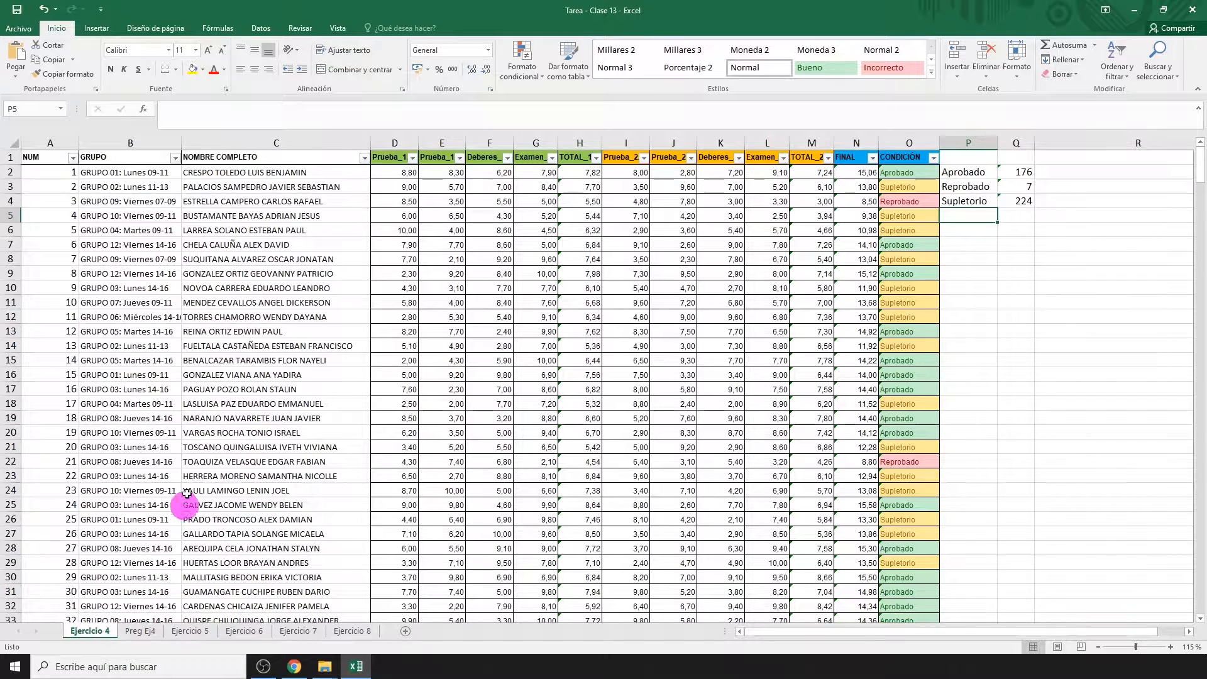
{"action": "left_click", "coordinate": [175, 157]}
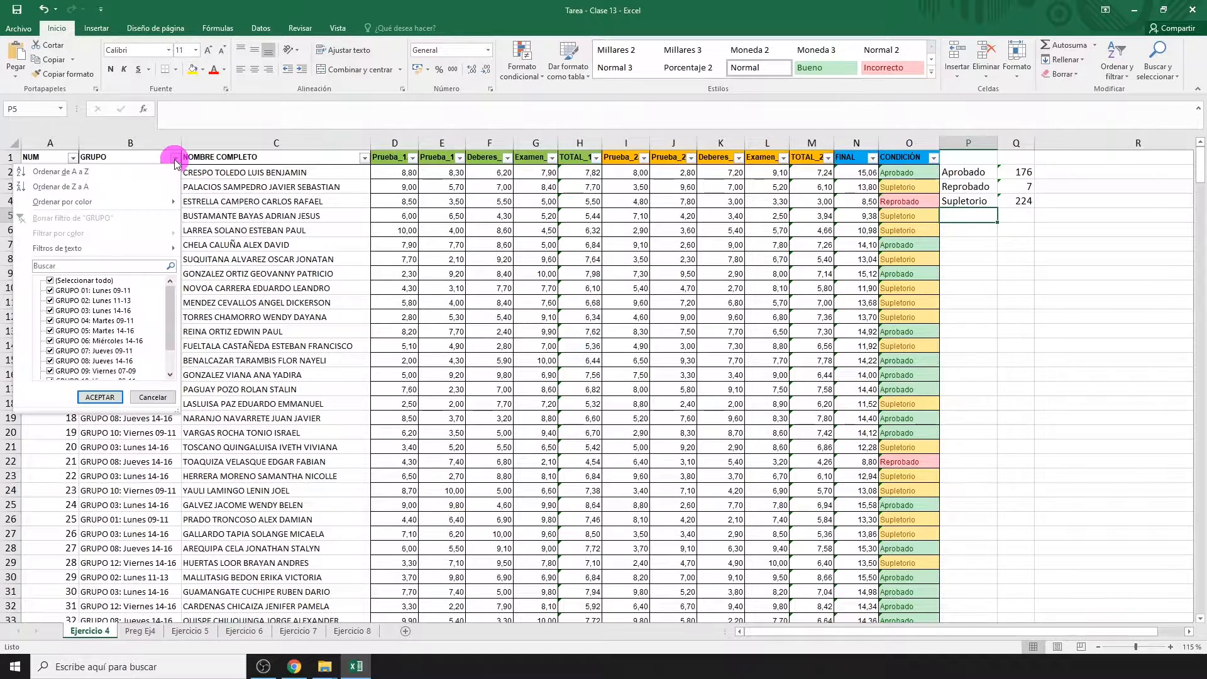
{"action": "left_click", "coordinate": [91, 281]}
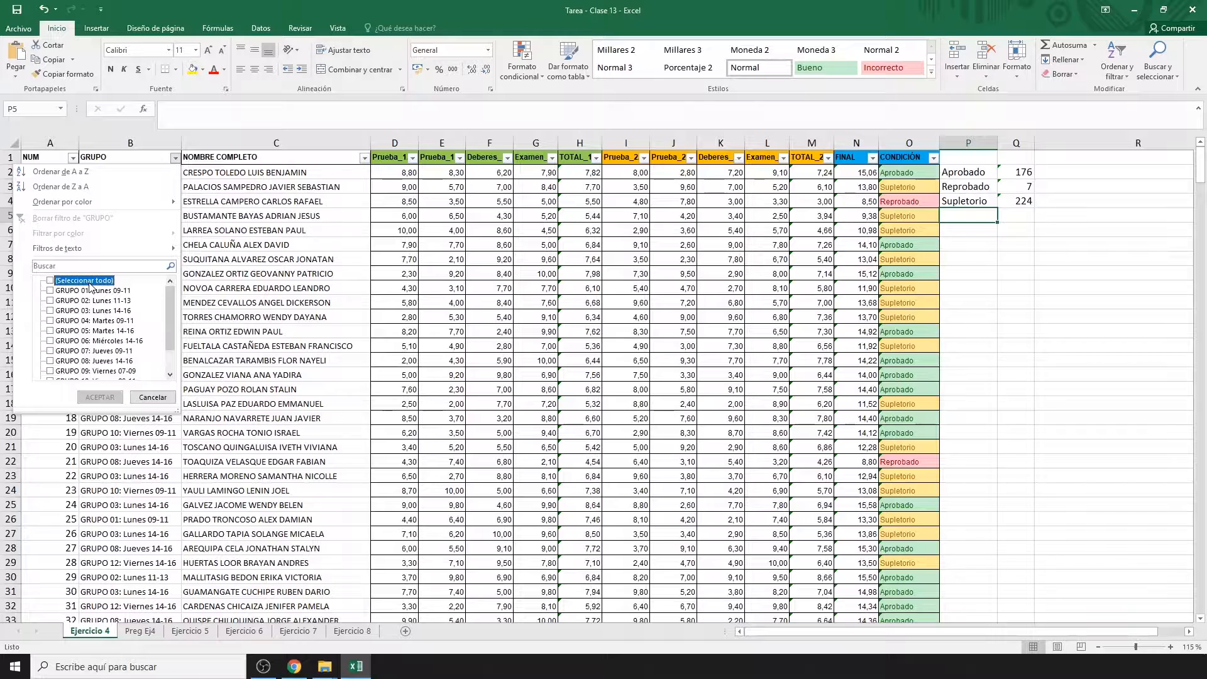
{"action": "left_click", "coordinate": [80, 312]}
{"action": "left_click", "coordinate": [79, 312]}
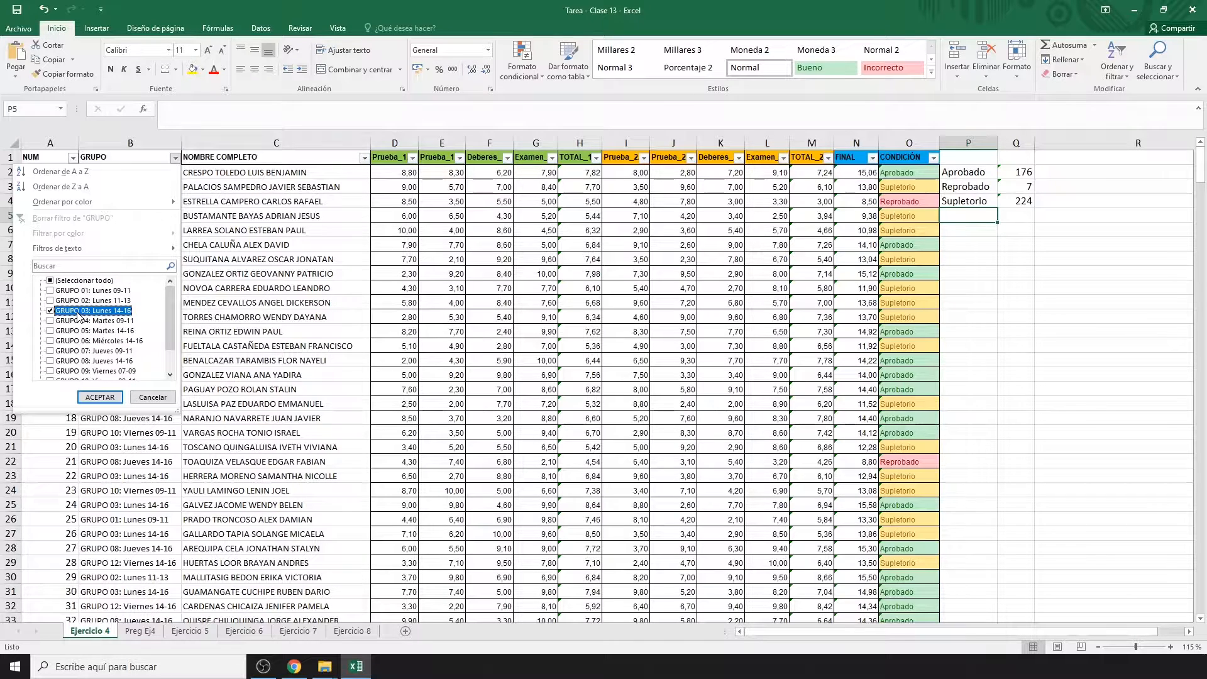
{"action": "left_click", "coordinate": [101, 397]}
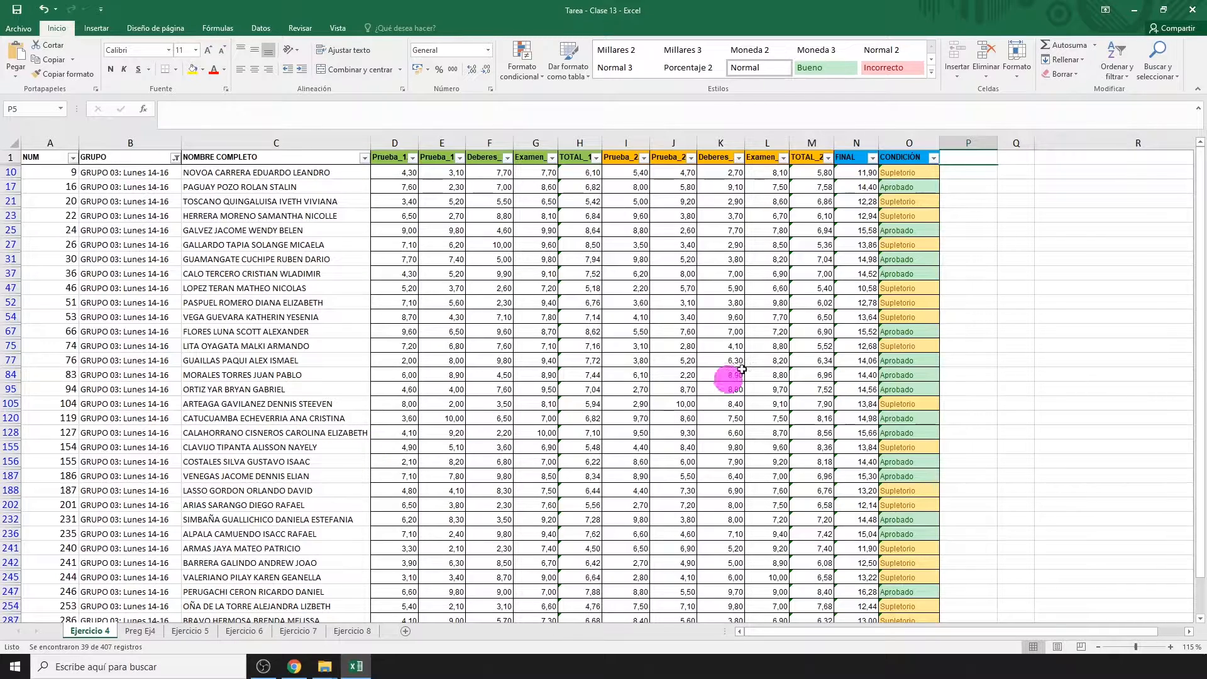
{"action": "left_click", "coordinate": [873, 159]}
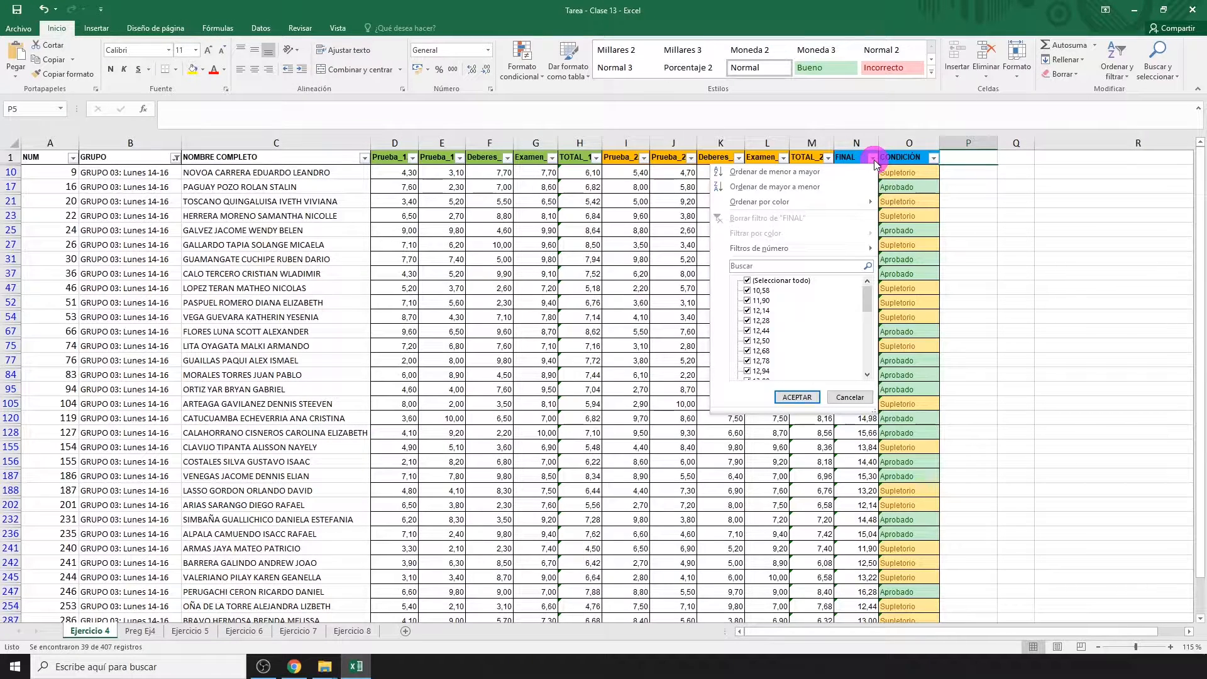
{"action": "left_click", "coordinate": [840, 186]}
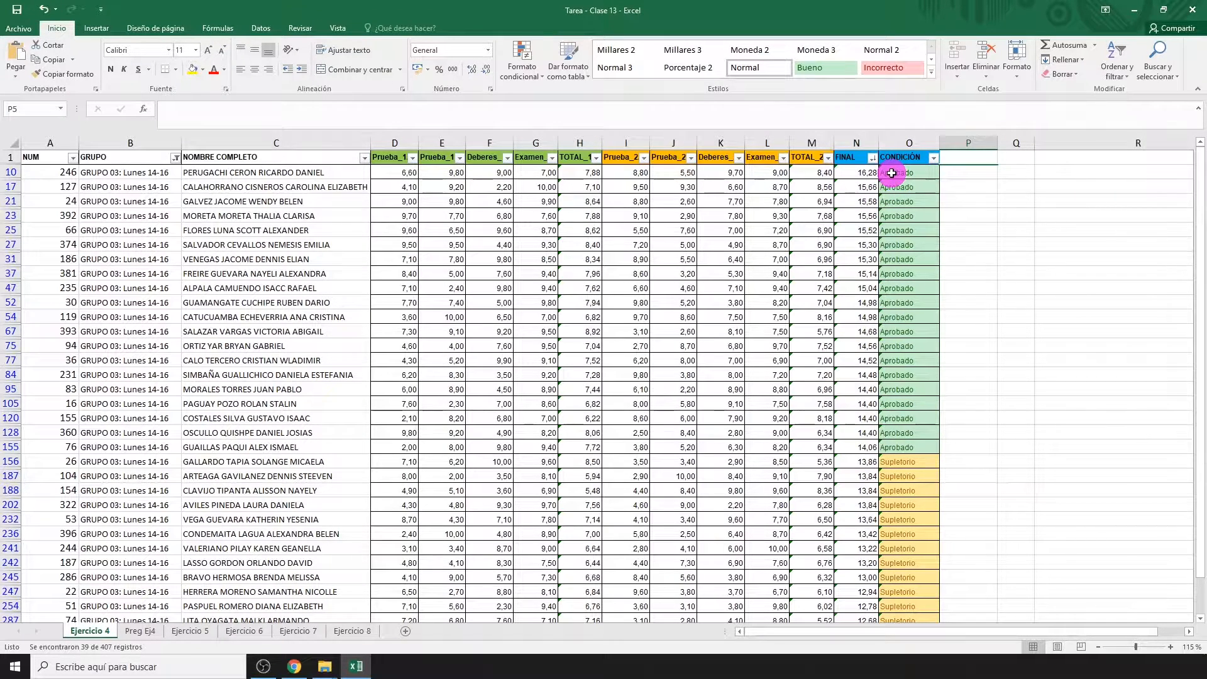
Step: Check question 9 on Preg Ej4 and switch Ejercicio 4's GRUPO filter to only GRUPO 09: Viernes 07-09
{"action": "left_click", "coordinate": [136, 632]}
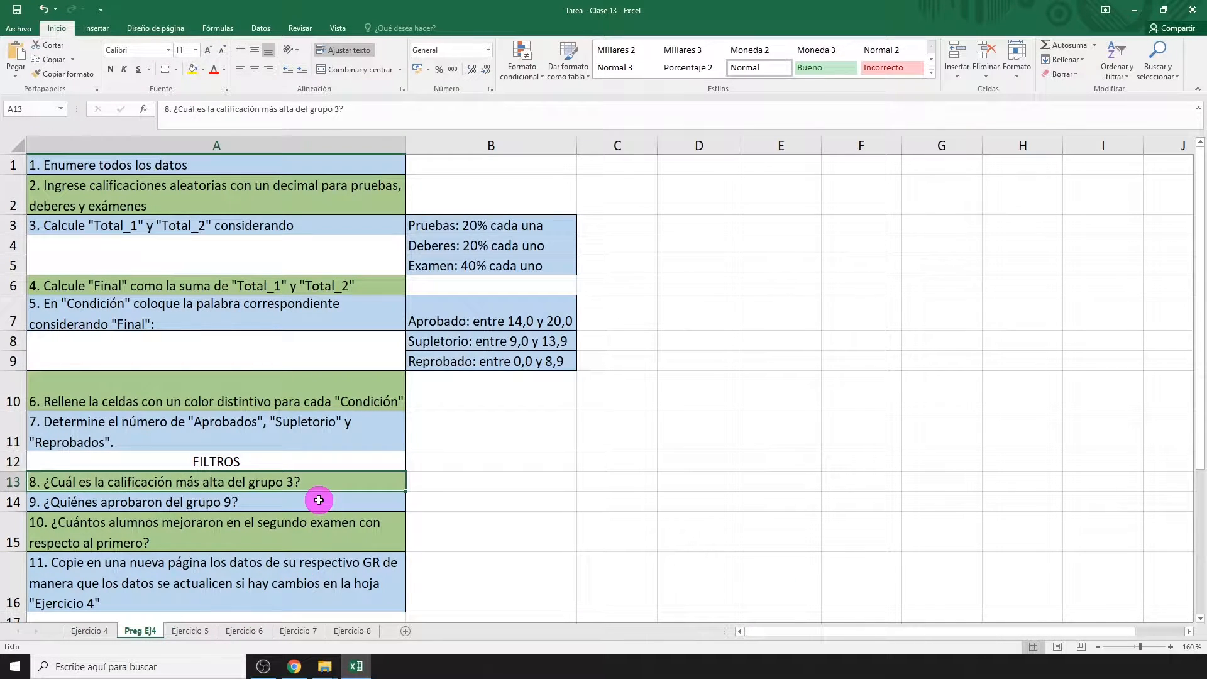
{"action": "left_click", "coordinate": [91, 631]}
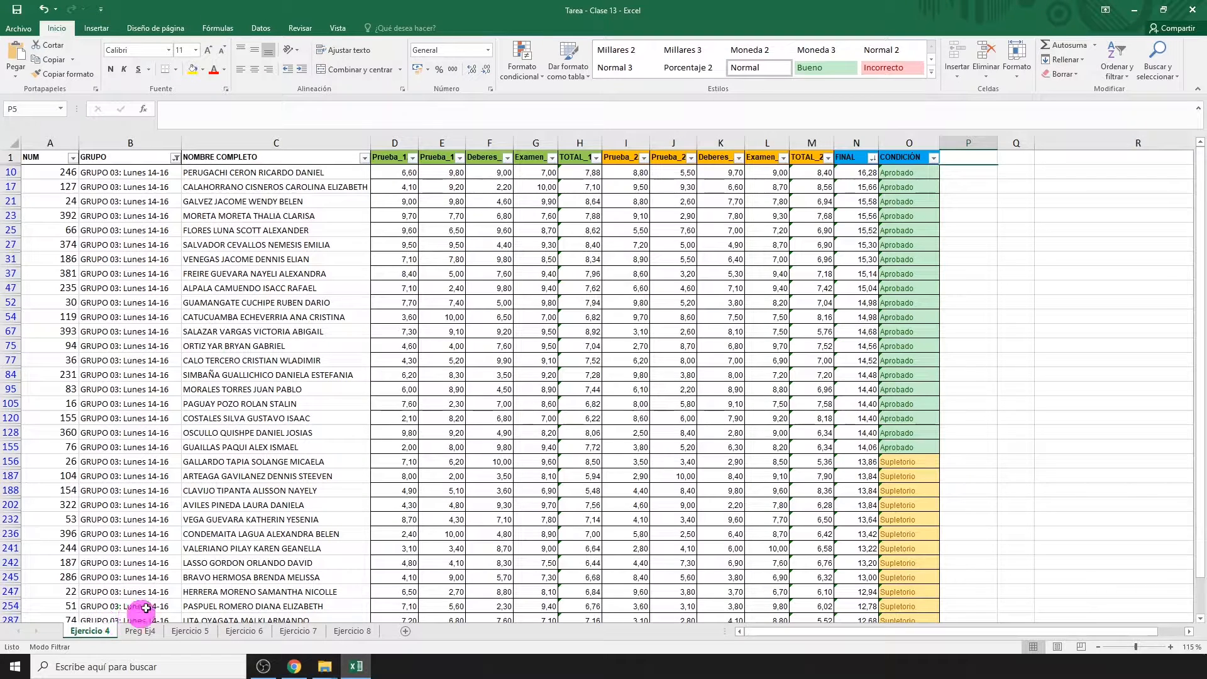
{"action": "left_click", "coordinate": [176, 157]}
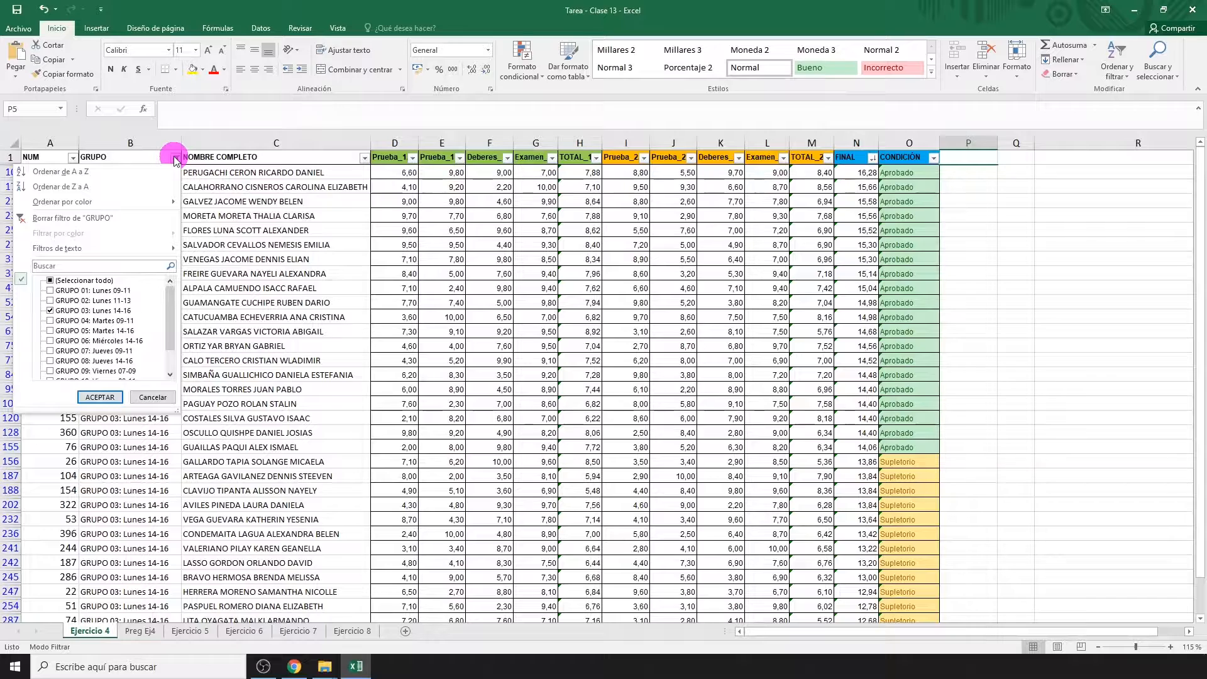
{"action": "left_click", "coordinate": [50, 311]}
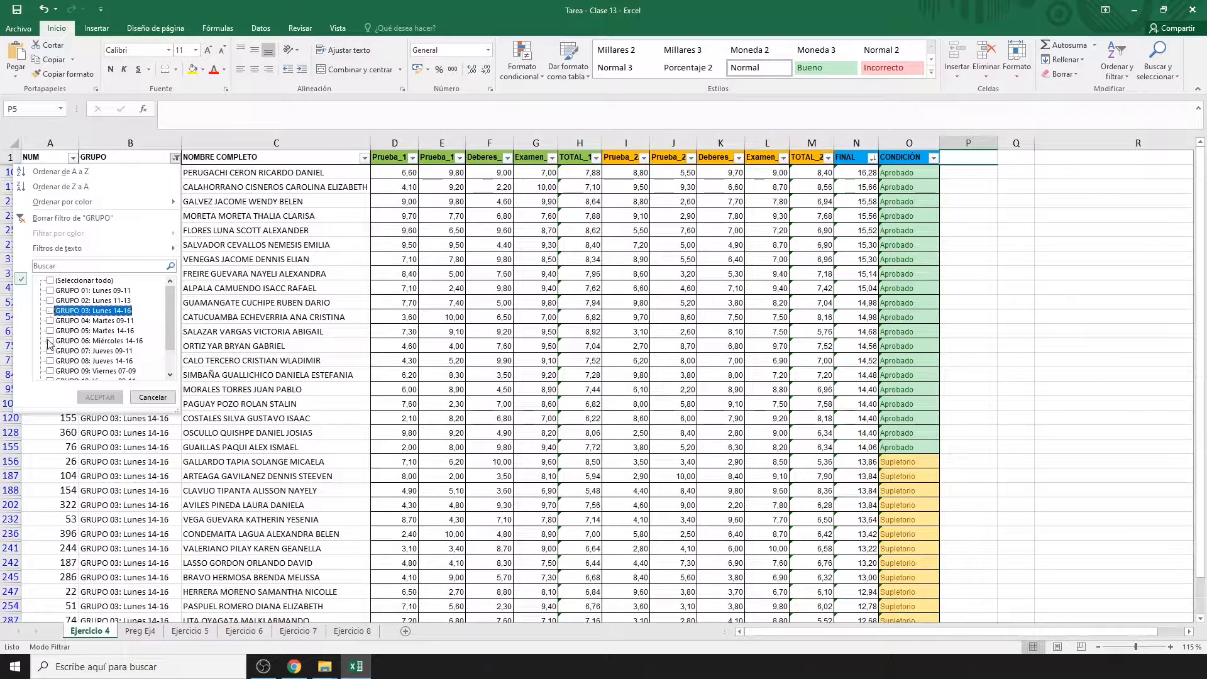
{"action": "left_click", "coordinate": [50, 371]}
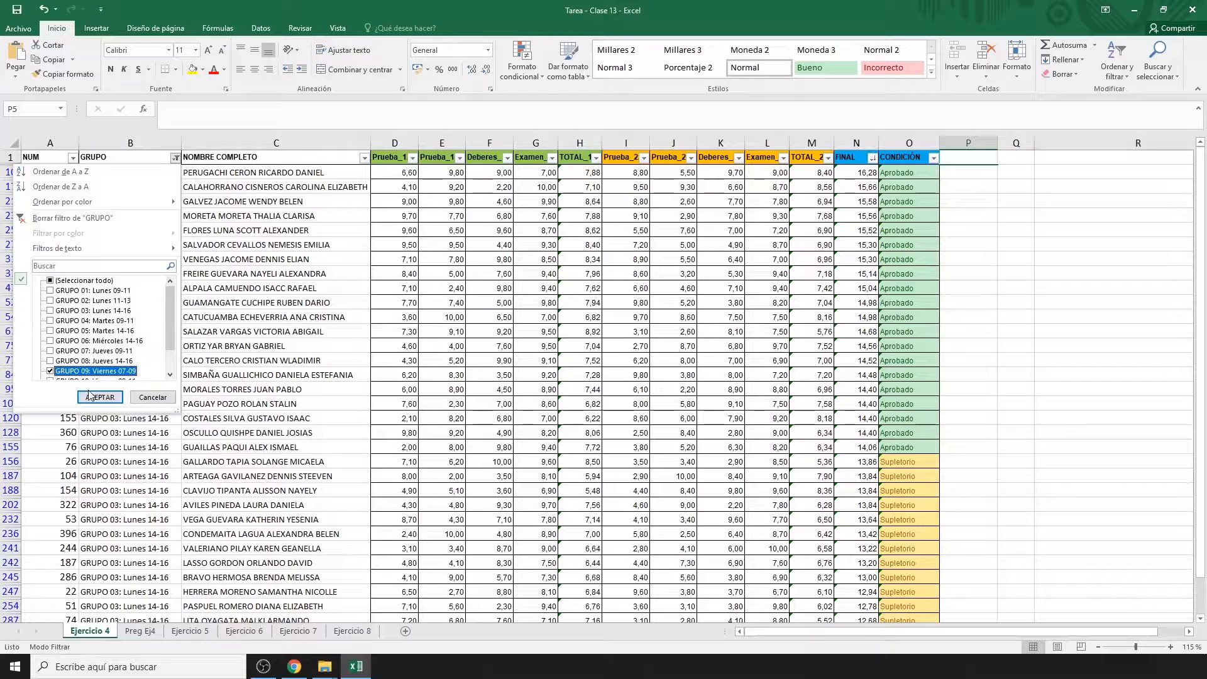
{"action": "left_click", "coordinate": [98, 398]}
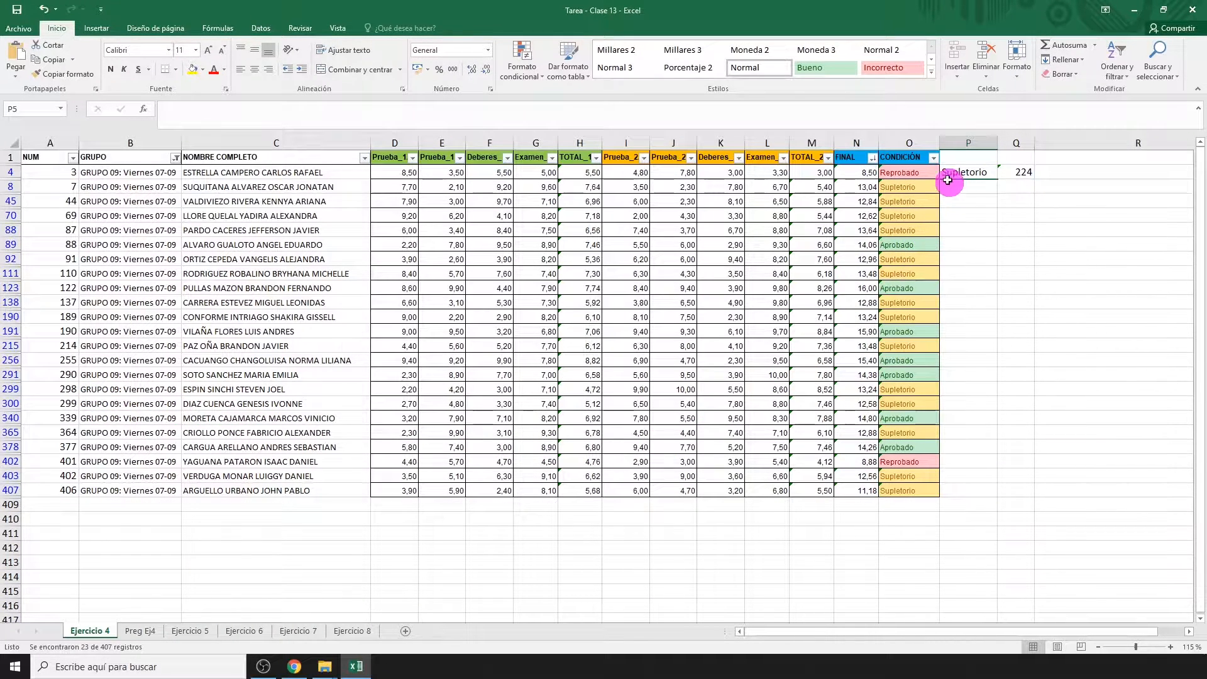
Step: Filter the CONDICIÓN column to show only the Aprobado students of group 9
{"action": "left_click", "coordinate": [934, 158]}
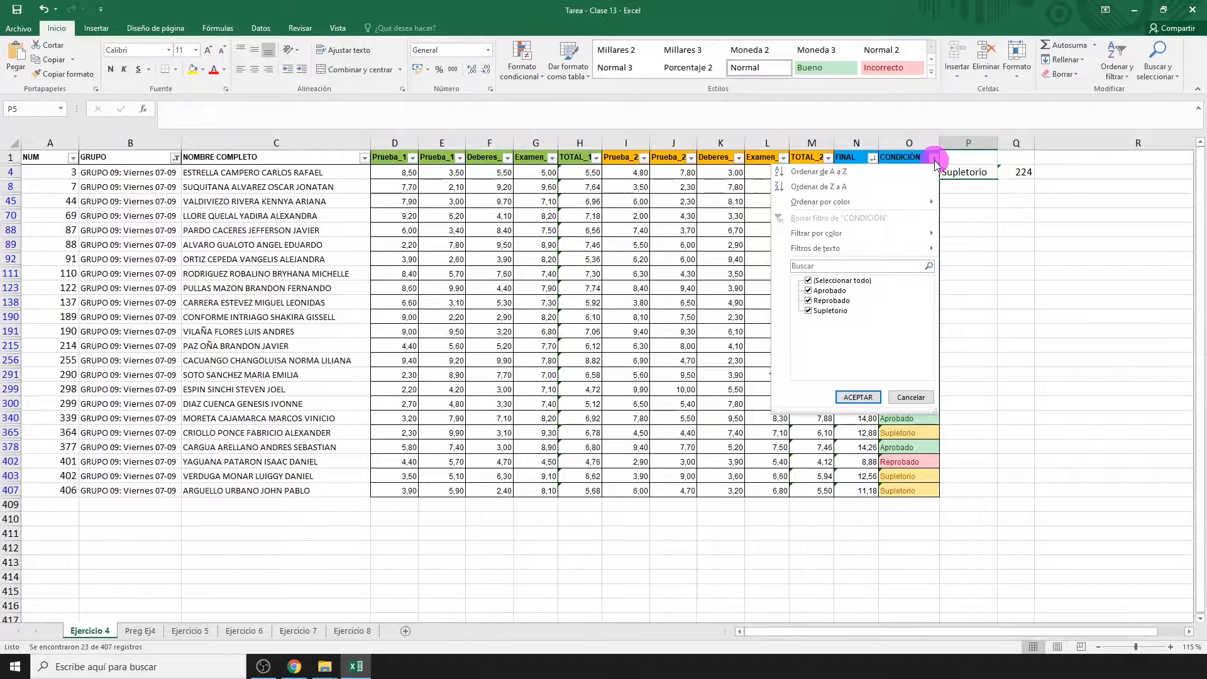
{"action": "left_click", "coordinate": [849, 281]}
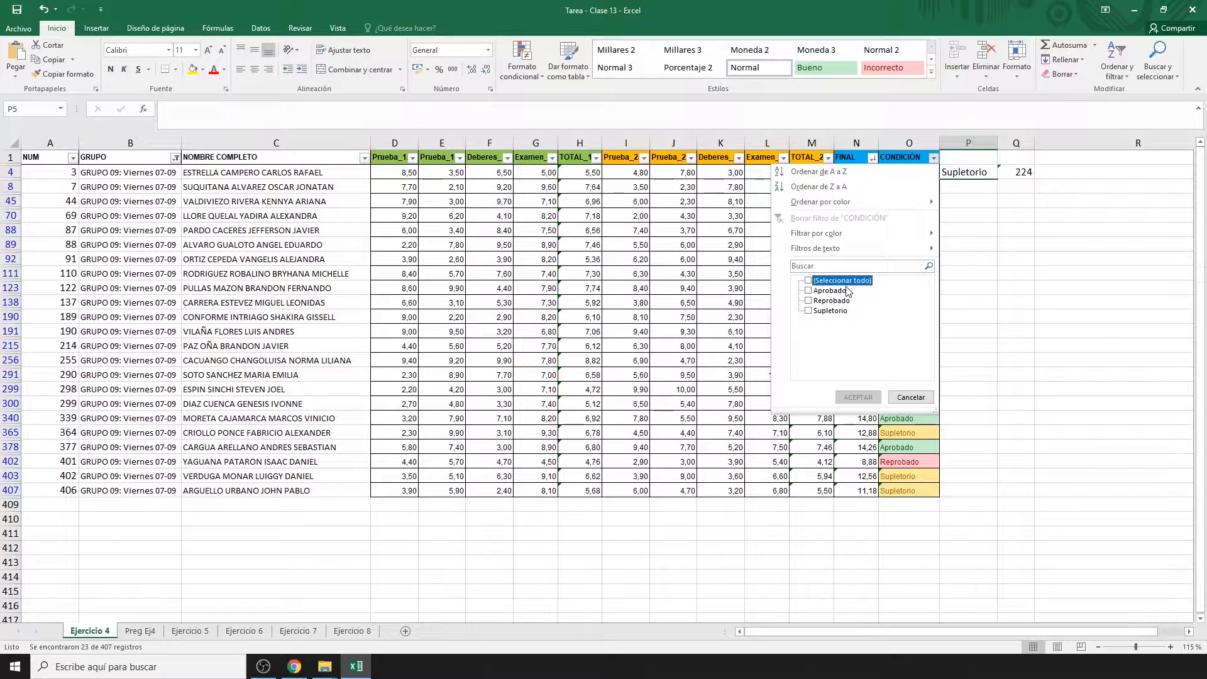
{"action": "left_click", "coordinate": [832, 292]}
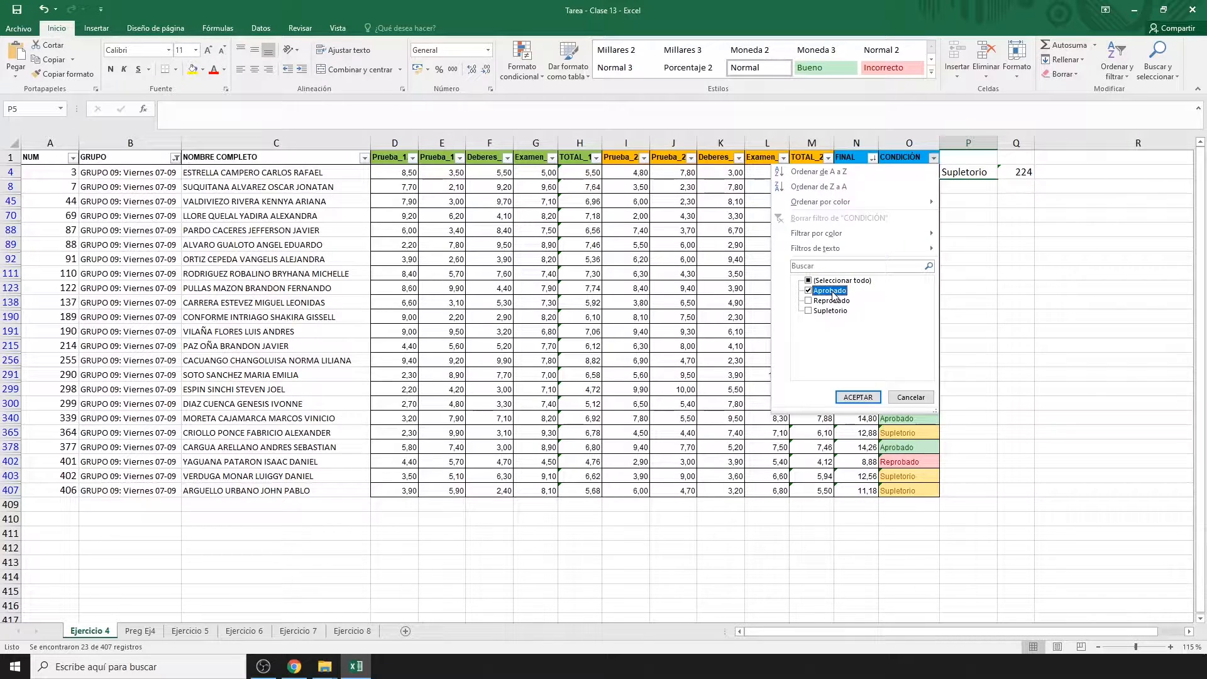
{"action": "left_click", "coordinate": [850, 396]}
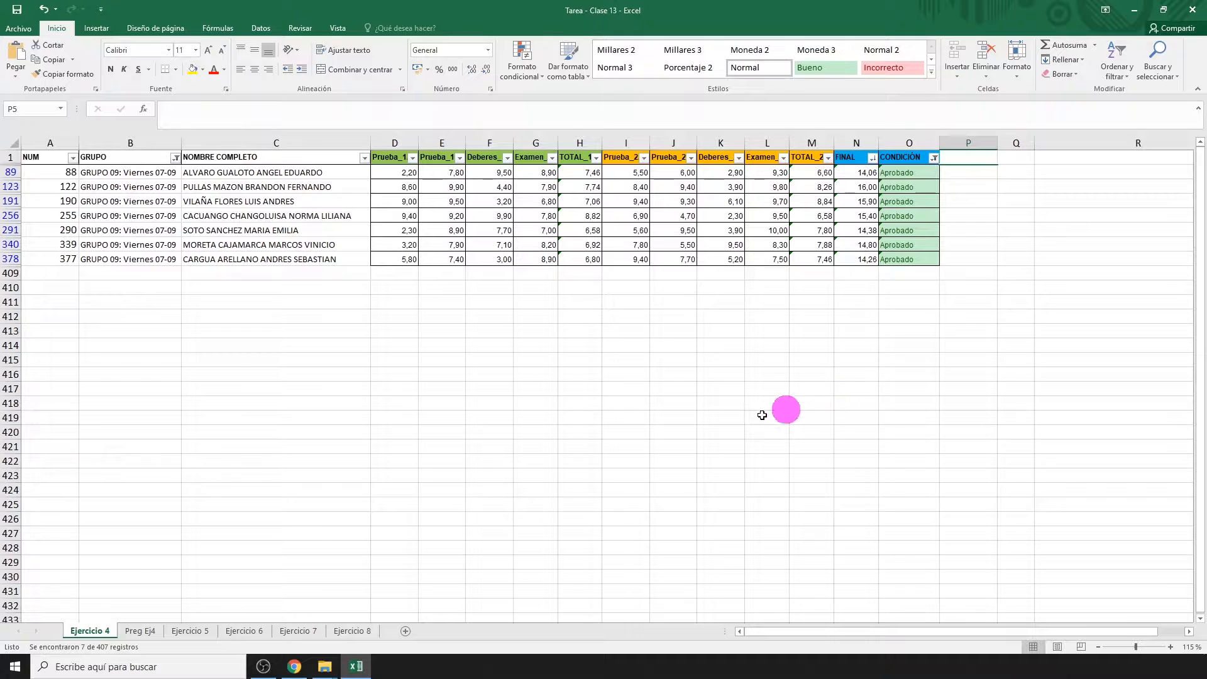
Step: Check question 10 on Preg Ej4 and clear the GRUPO column's filter on Ejercicio 4
{"action": "left_click", "coordinate": [138, 633]}
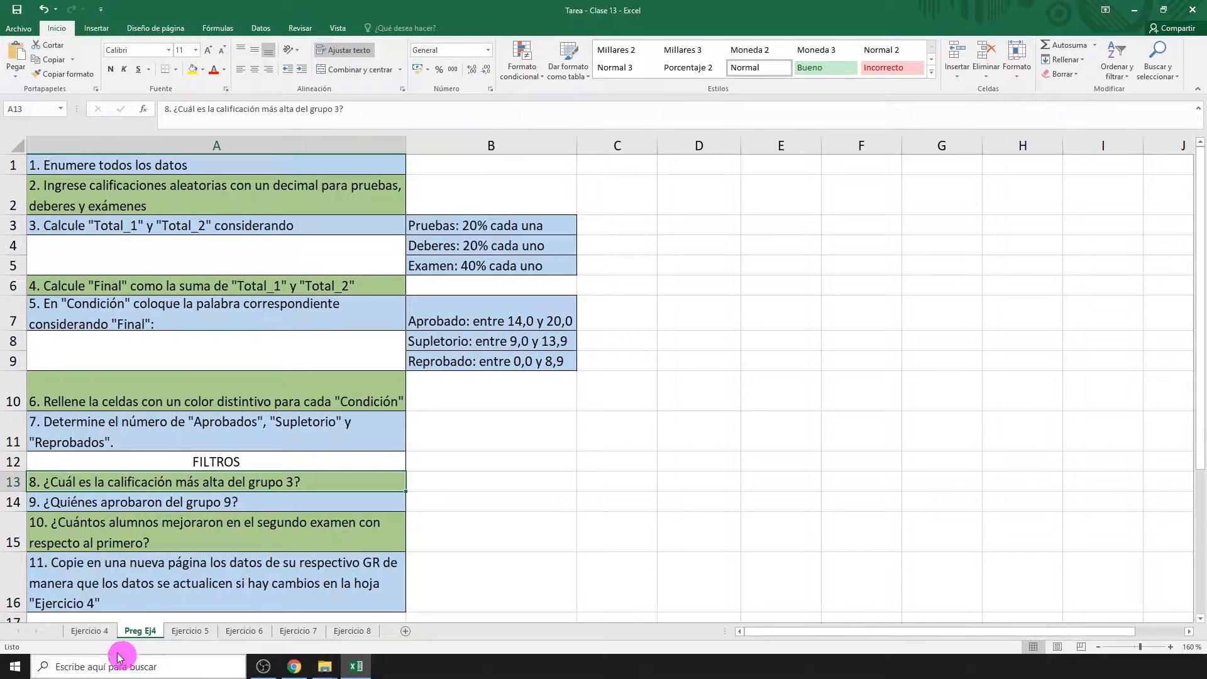
{"action": "left_click", "coordinate": [90, 632]}
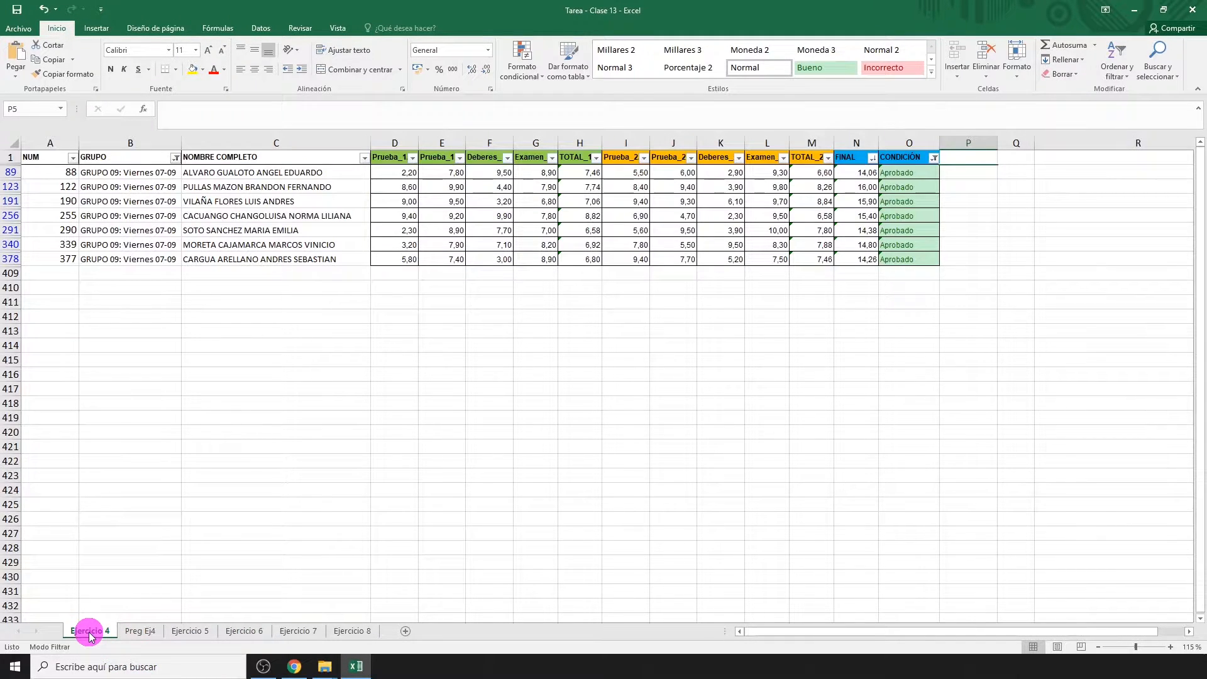
{"action": "left_click", "coordinate": [175, 157]}
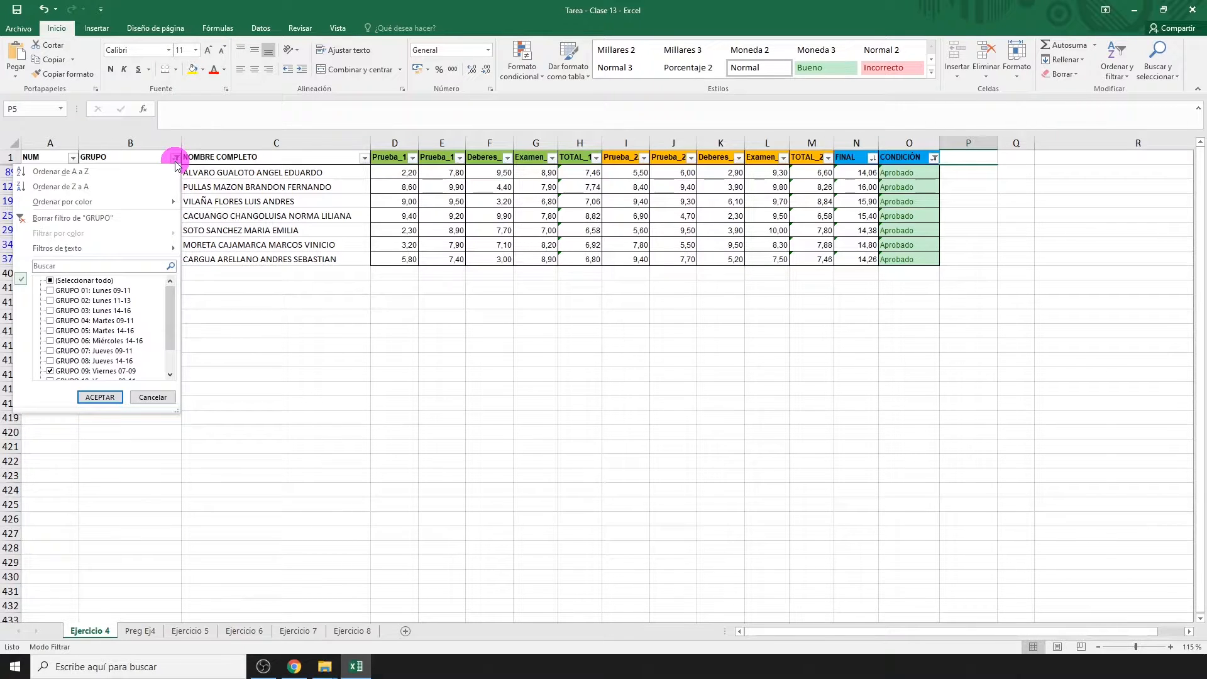
{"action": "left_click", "coordinate": [127, 217]}
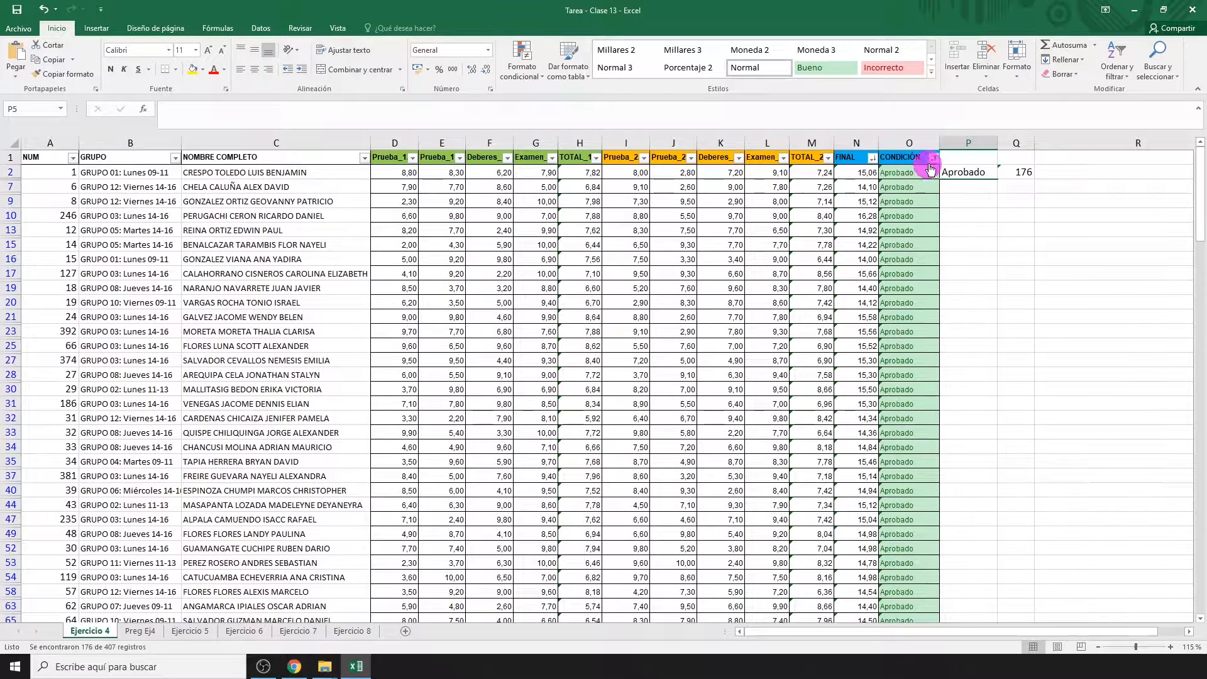
Step: Clear the CONDICIÓN column's filter on Ejercicio 4 and insert a blank column P right after it
{"action": "left_click", "coordinate": [933, 158]}
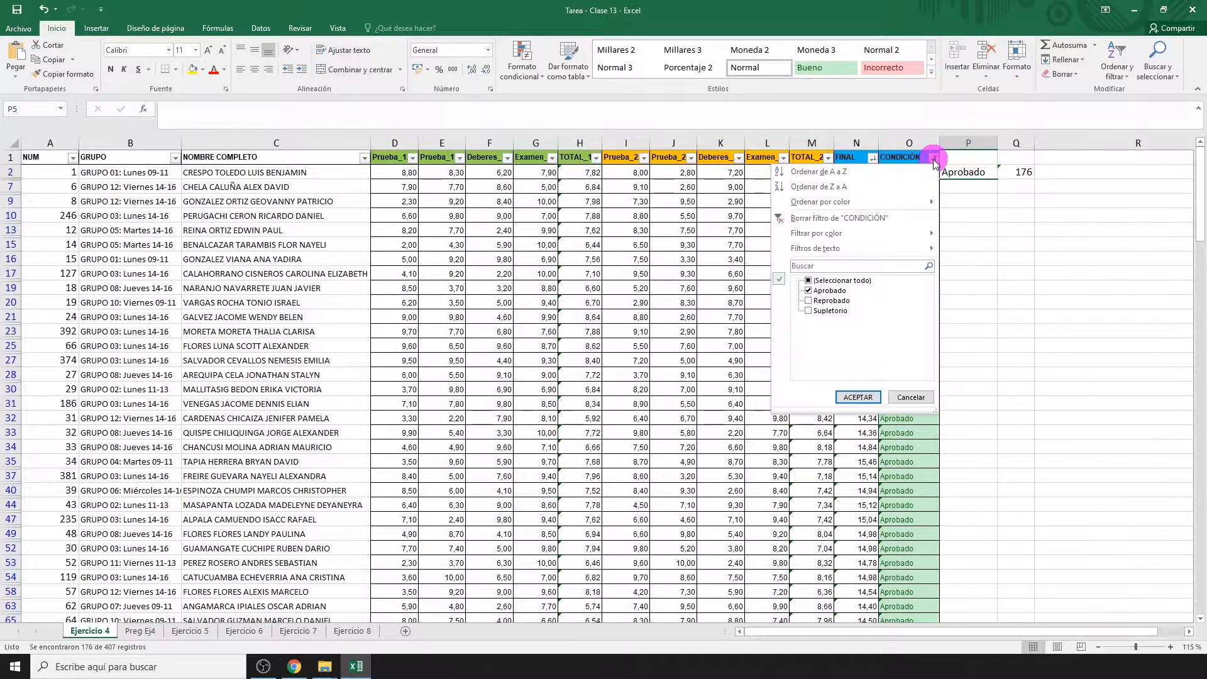
{"action": "left_click", "coordinate": [867, 224]}
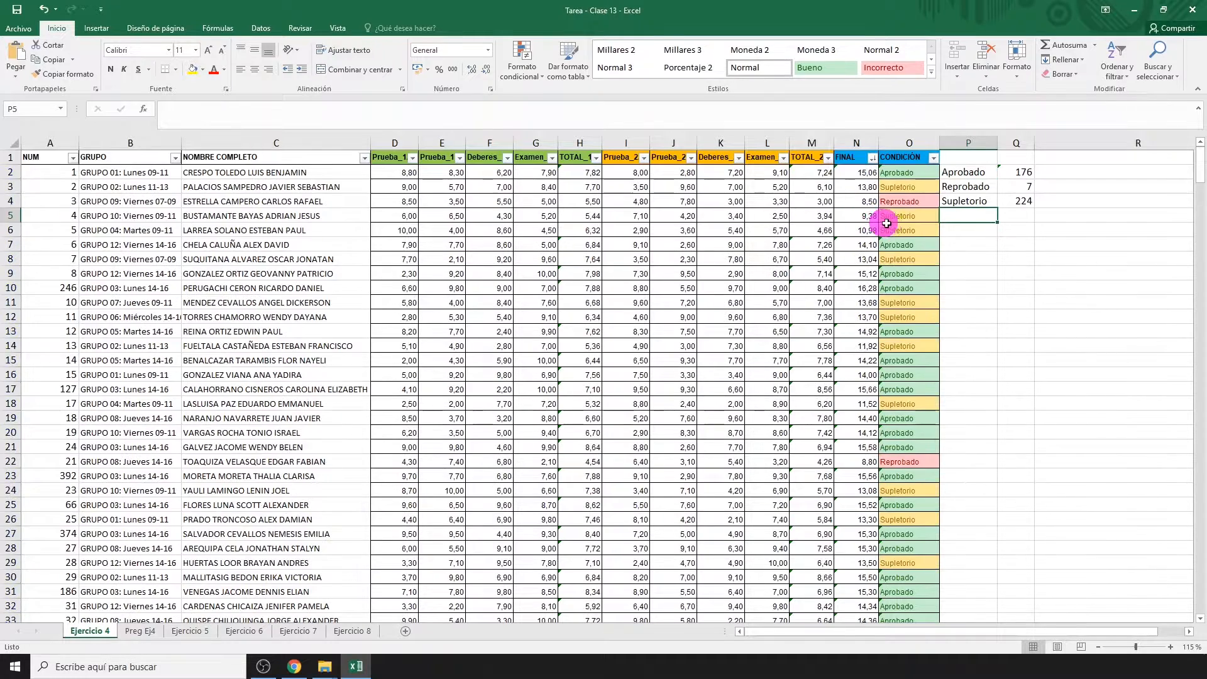
{"action": "left_click", "coordinate": [966, 141]}
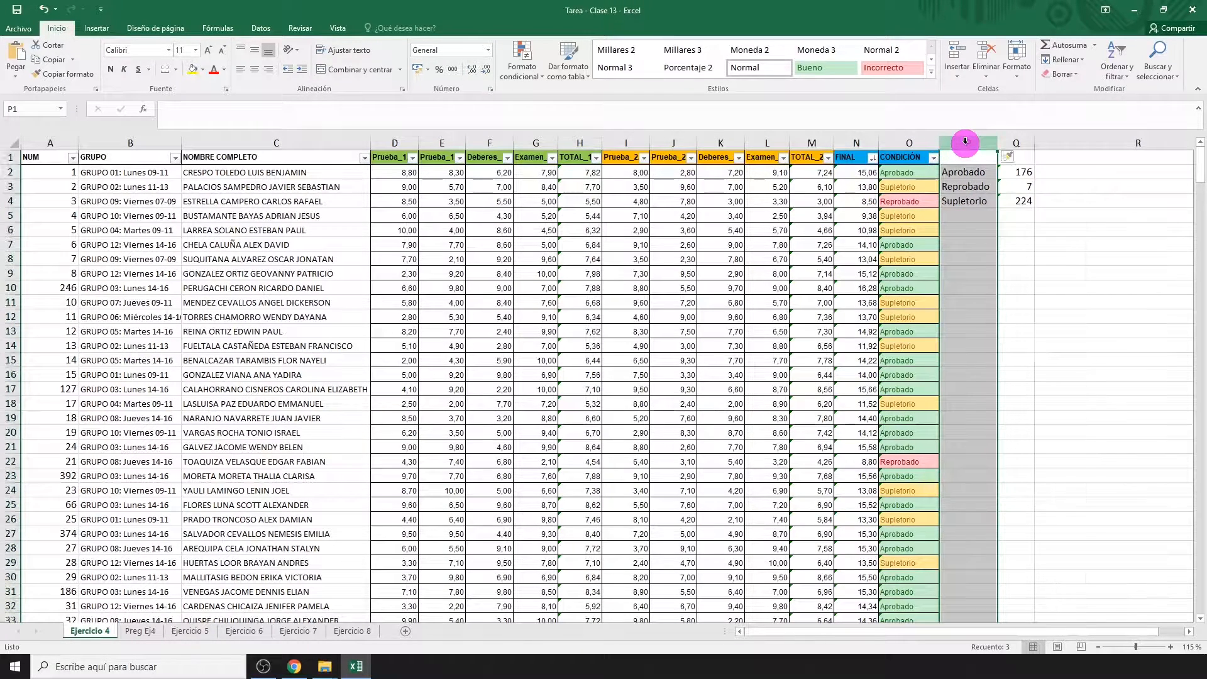
{"action": "key", "text": "ctrl+plus"}
Step: Enter MEJORA as the header of the blank column in cell P1
{"action": "left_click", "coordinate": [969, 157]}
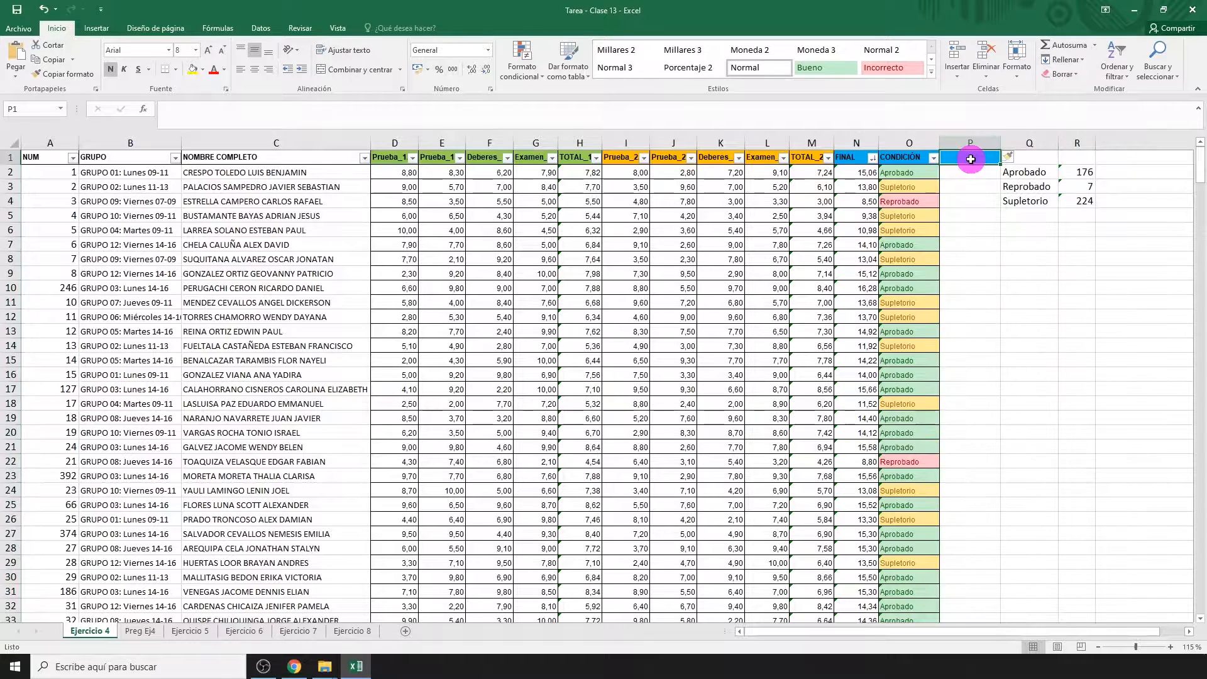
{"action": "type", "text": "MEJO"}
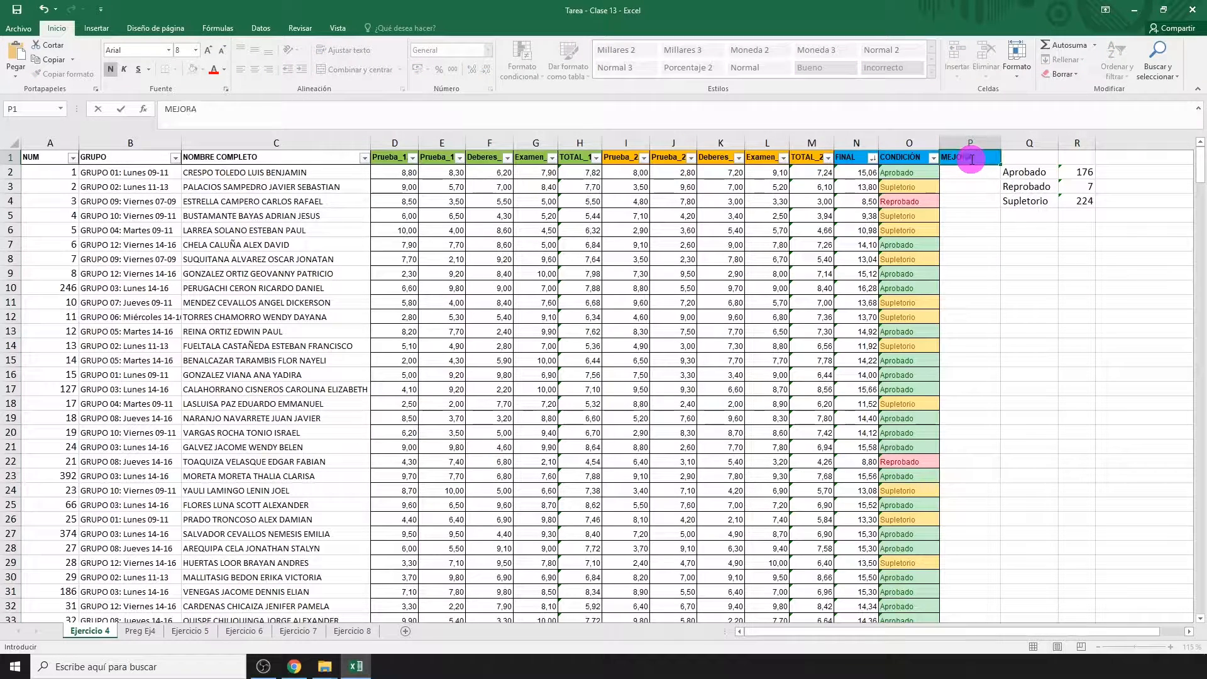
{"action": "type", "text": "RA"}
{"action": "key", "text": "Return"}
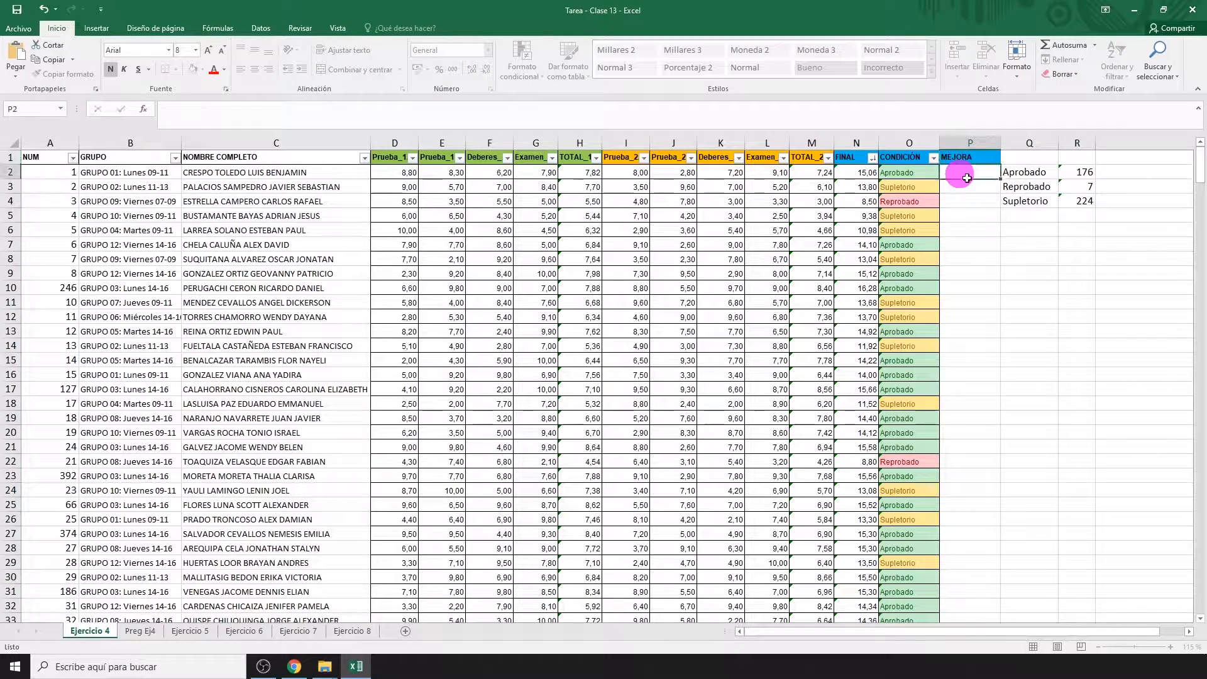
Step: Enter =(L2>G2)*1 in P2 to compare the second exam with the first, and fill it down the MEJORA column
{"action": "type", "text": "="}
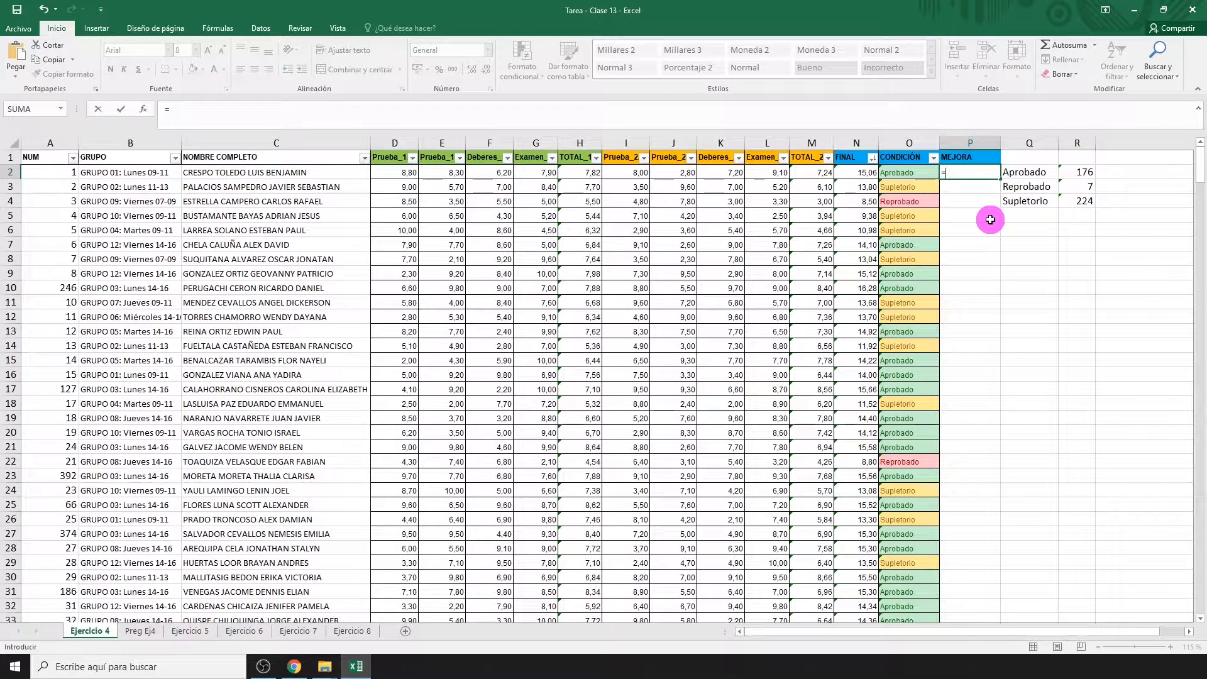
{"action": "type", "text": "("}
{"action": "left_click", "coordinate": [767, 175]}
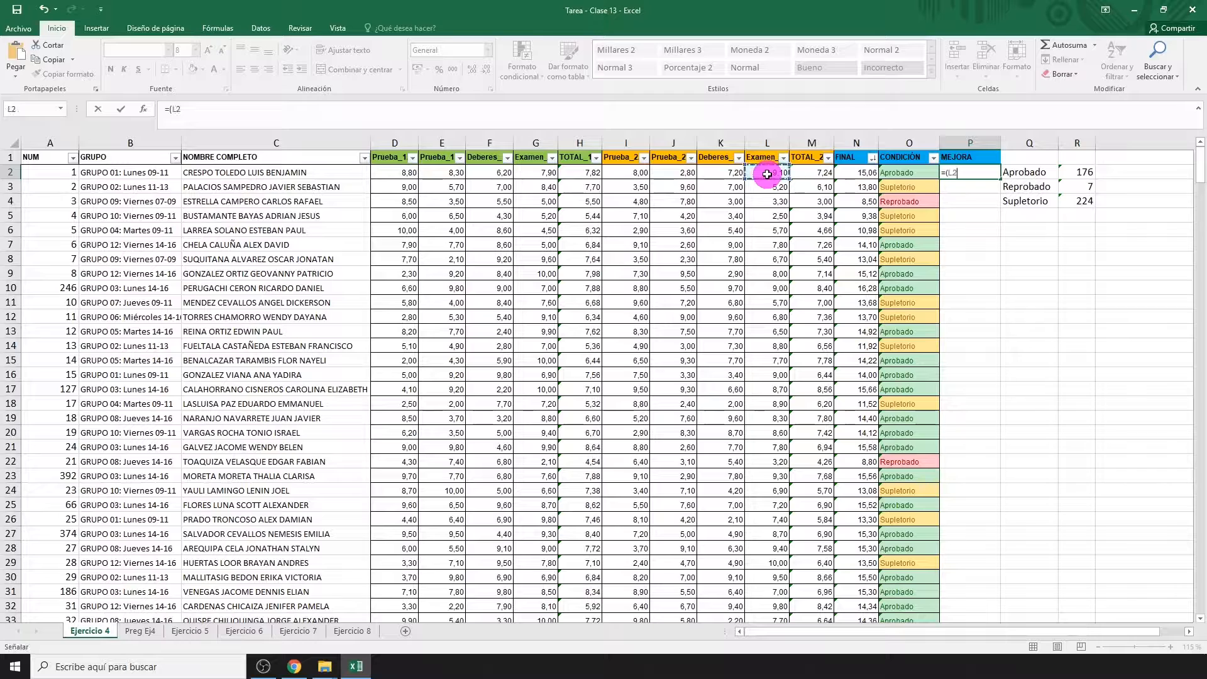
{"action": "type", "text": ">"}
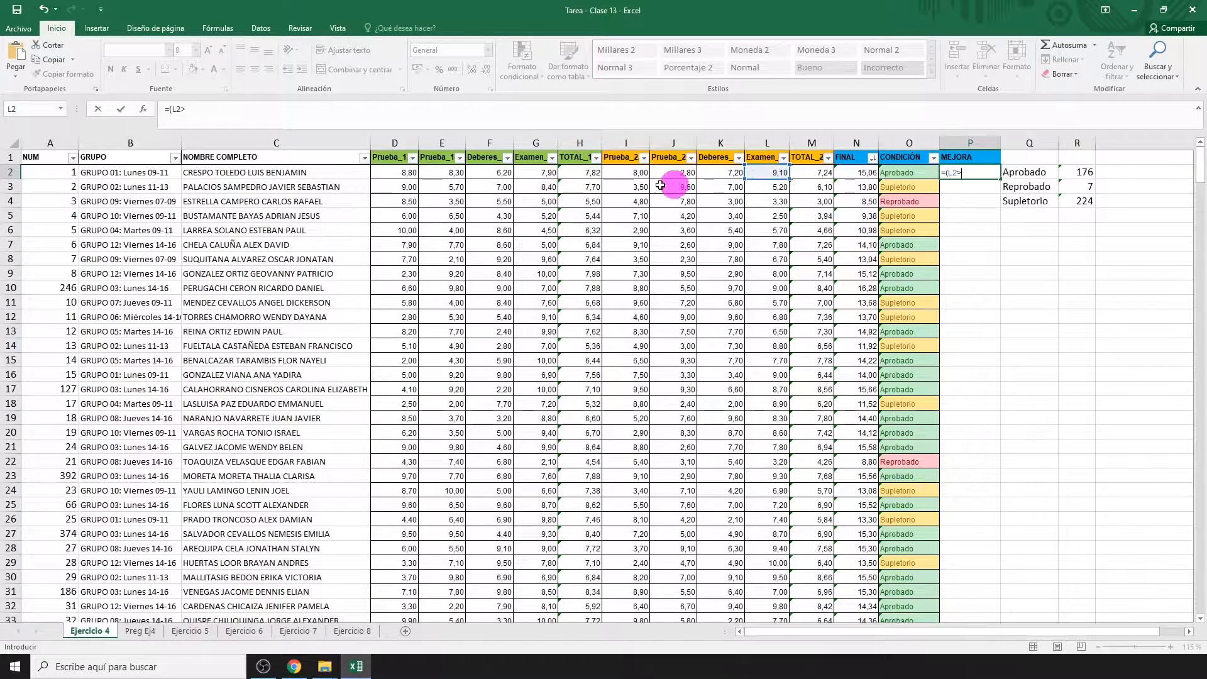
{"action": "left_click", "coordinate": [534, 173]}
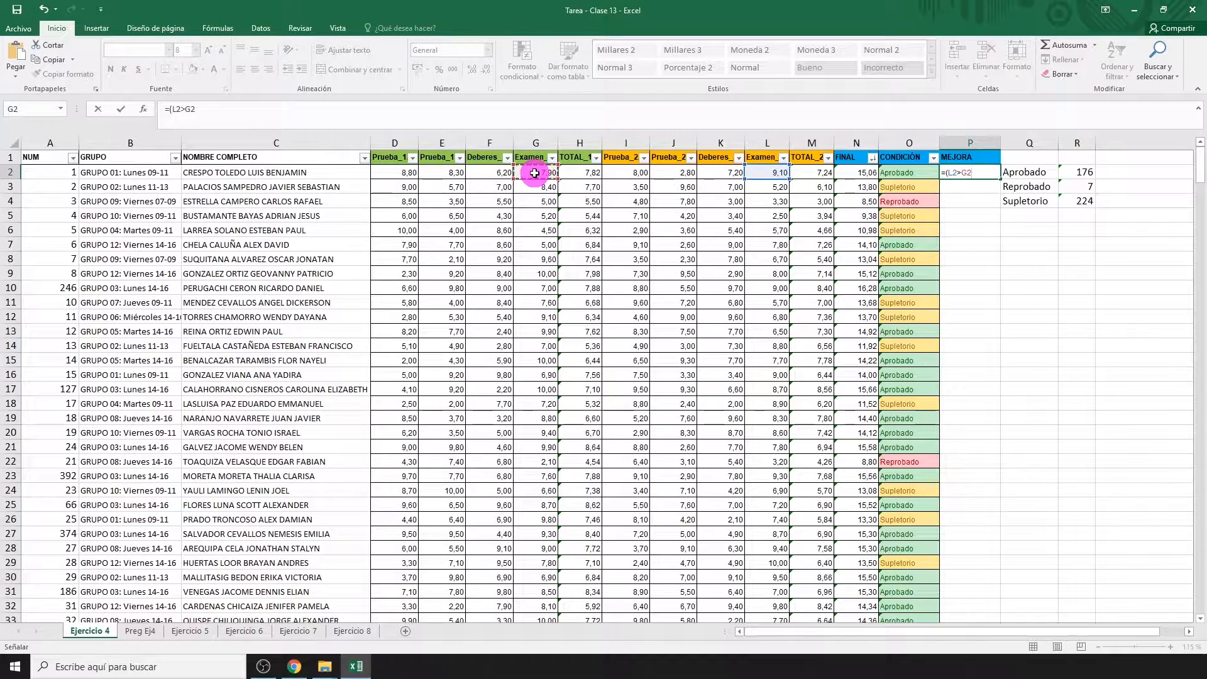
{"action": "type", "text": ")*1"}
{"action": "key", "text": "Return"}
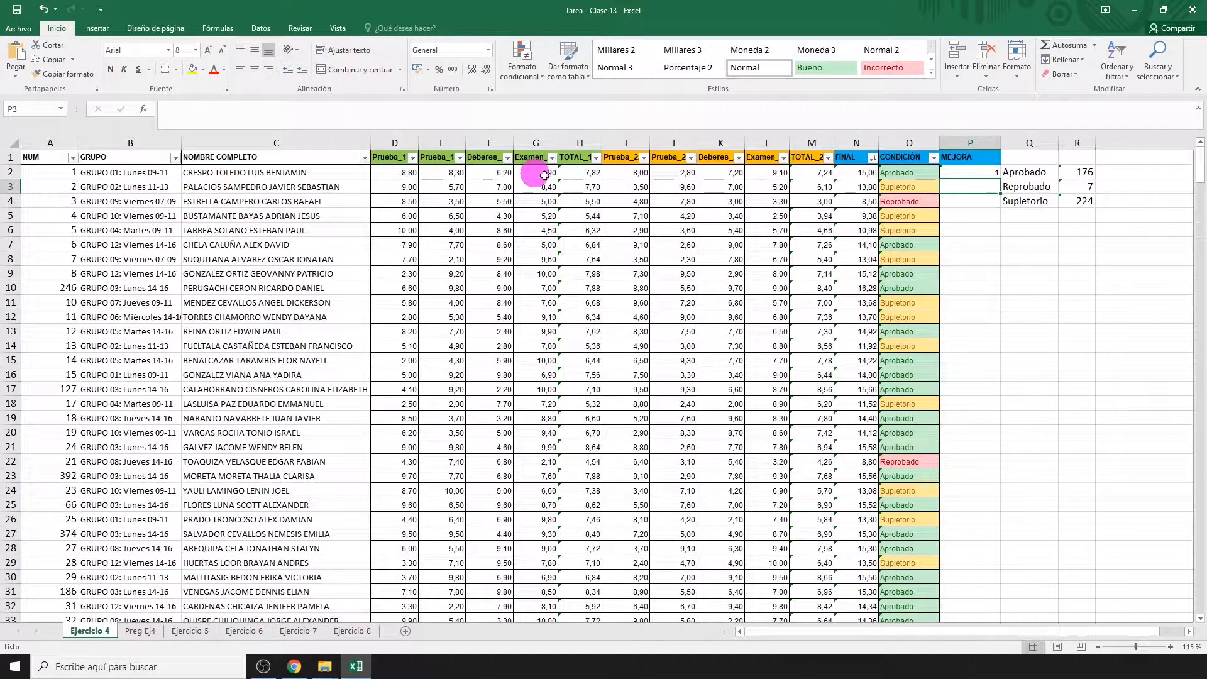
{"action": "left_click", "coordinate": [979, 176]}
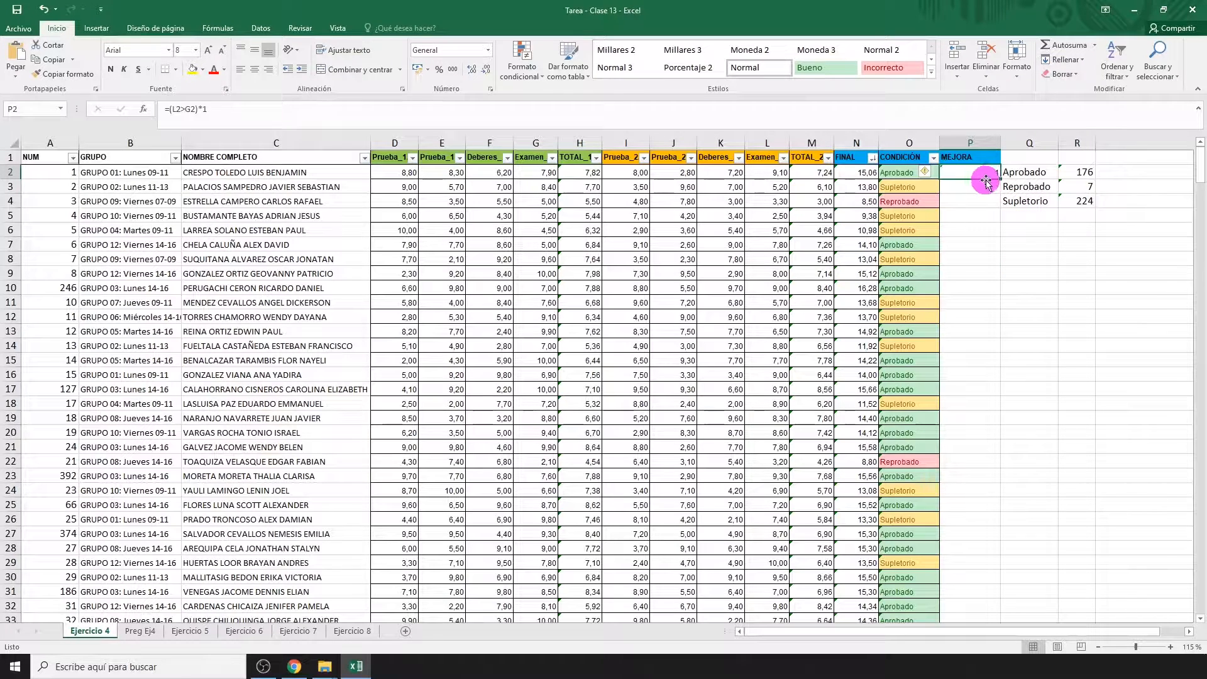
{"action": "double_click", "coordinate": [1001, 180]}
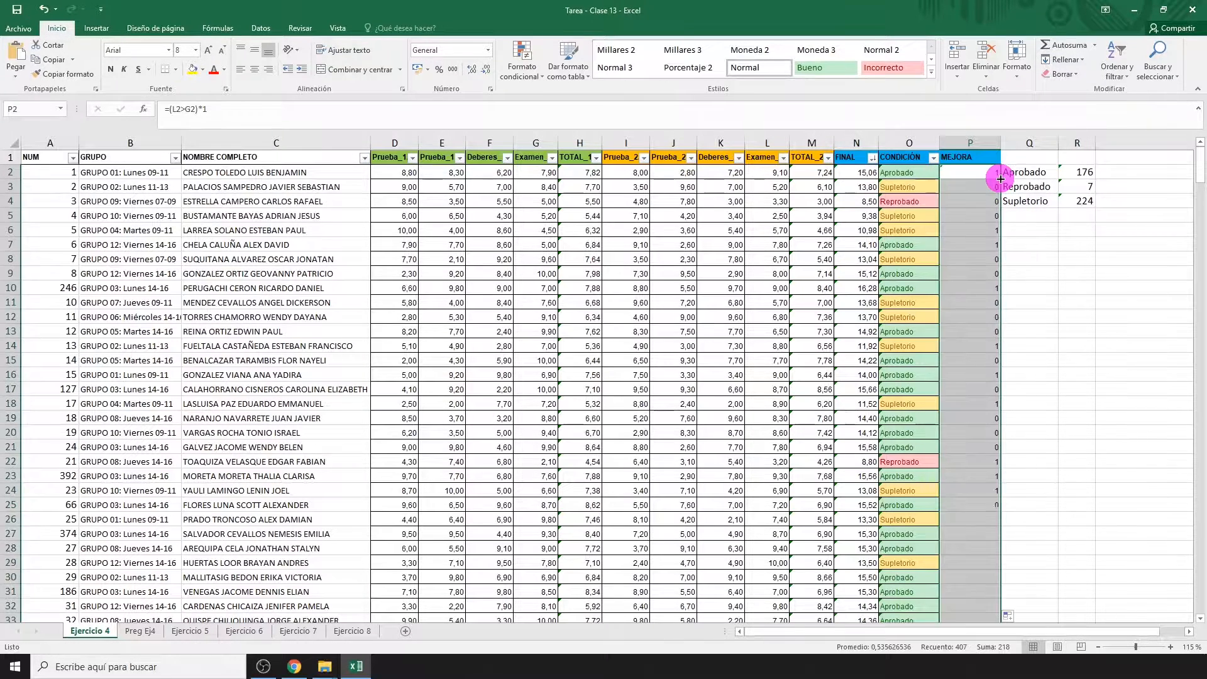
Step: In cell Q6, count the students who improved with =CONTAR.SI(P2:P408;1)
{"action": "left_click", "coordinate": [1036, 230]}
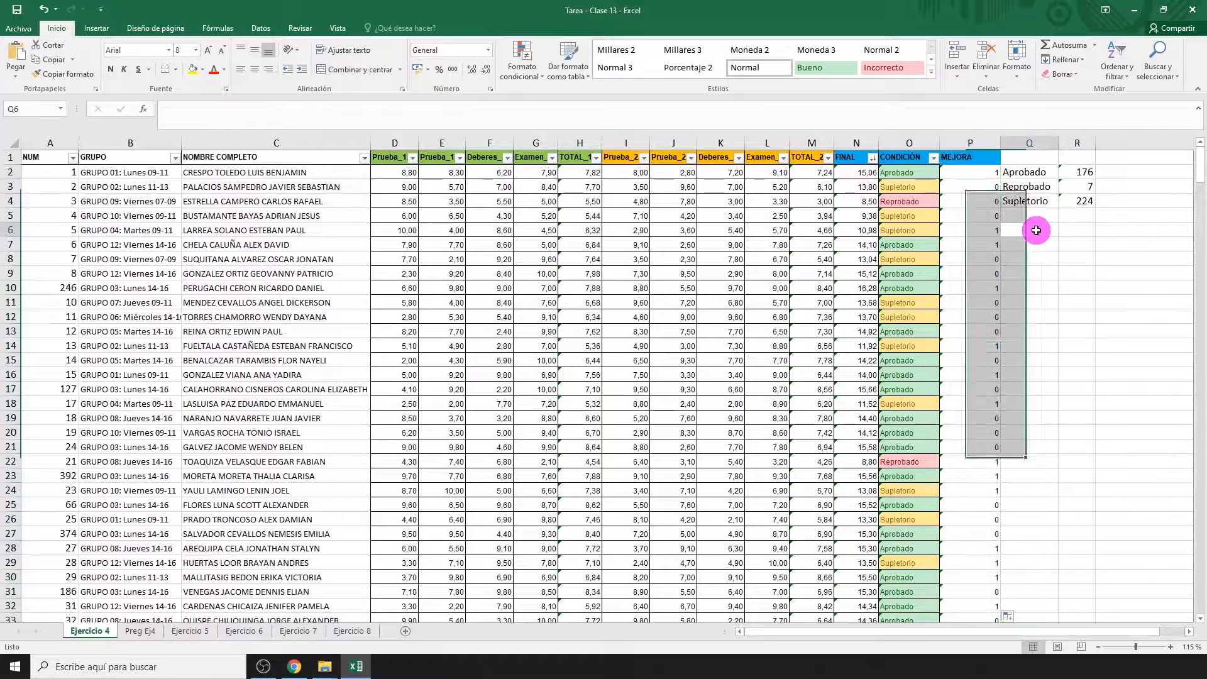
{"action": "type", "text": "="}
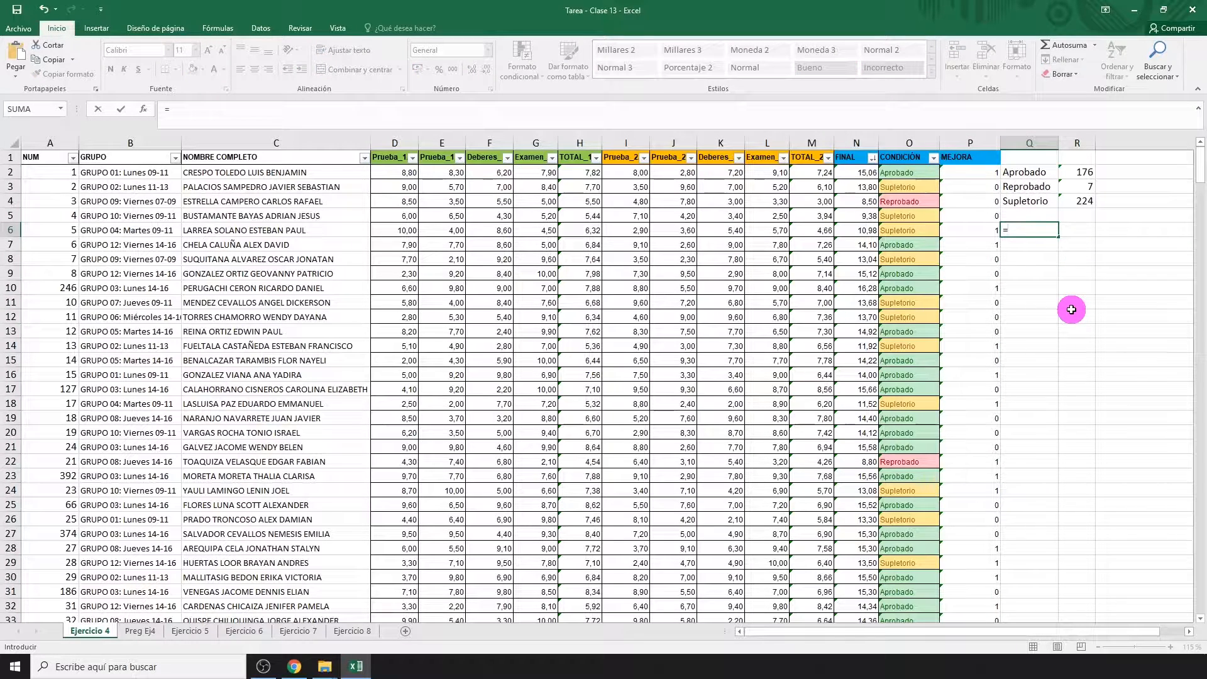
{"action": "type", "text": "CONT"}
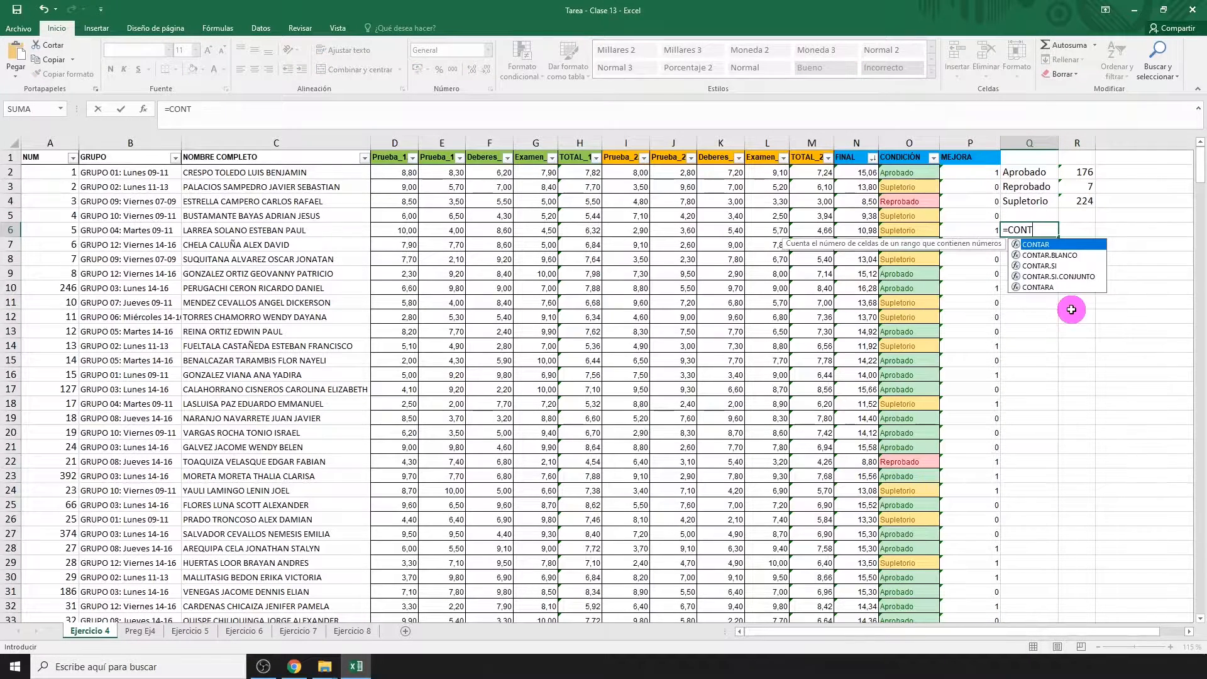
{"action": "key", "text": "Down"}
{"action": "key", "text": "Down"}
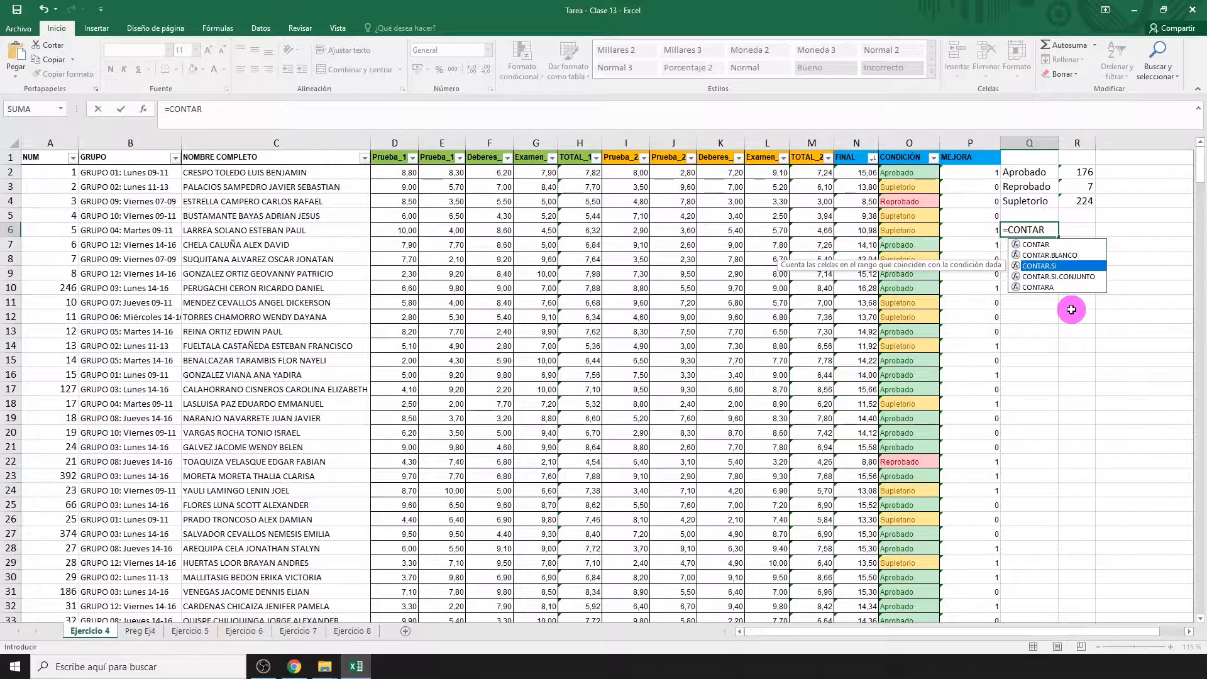
{"action": "key", "text": "Tab"}
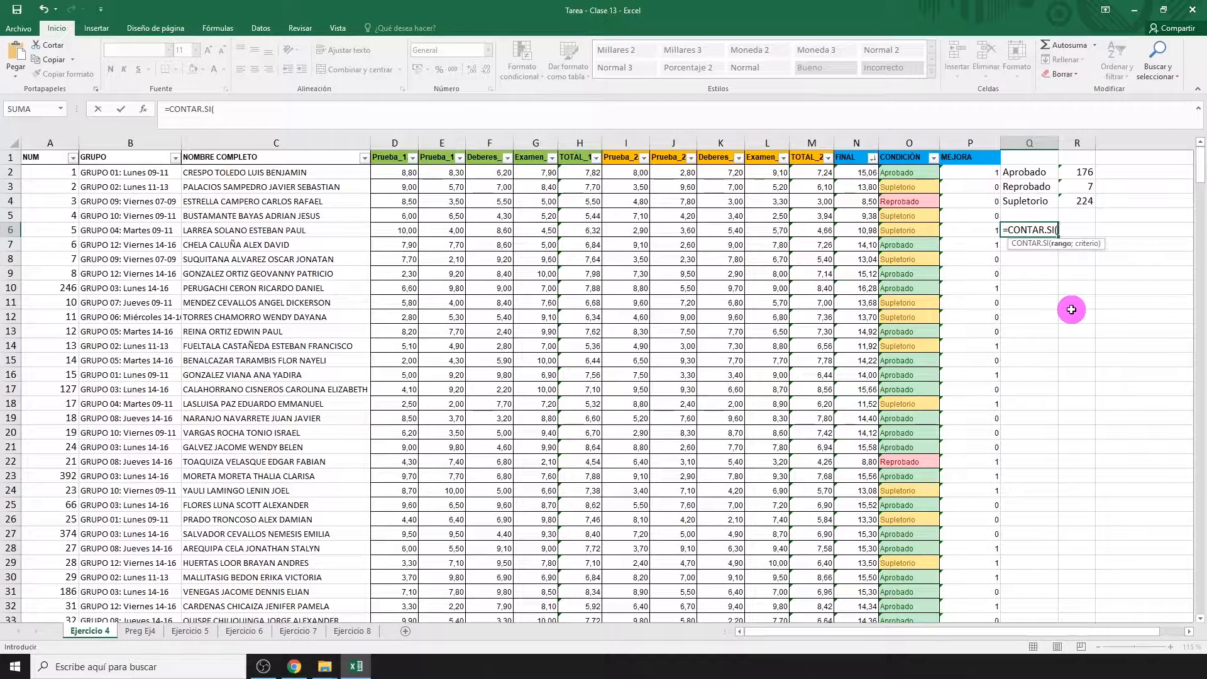
{"action": "left_click", "coordinate": [966, 174]}
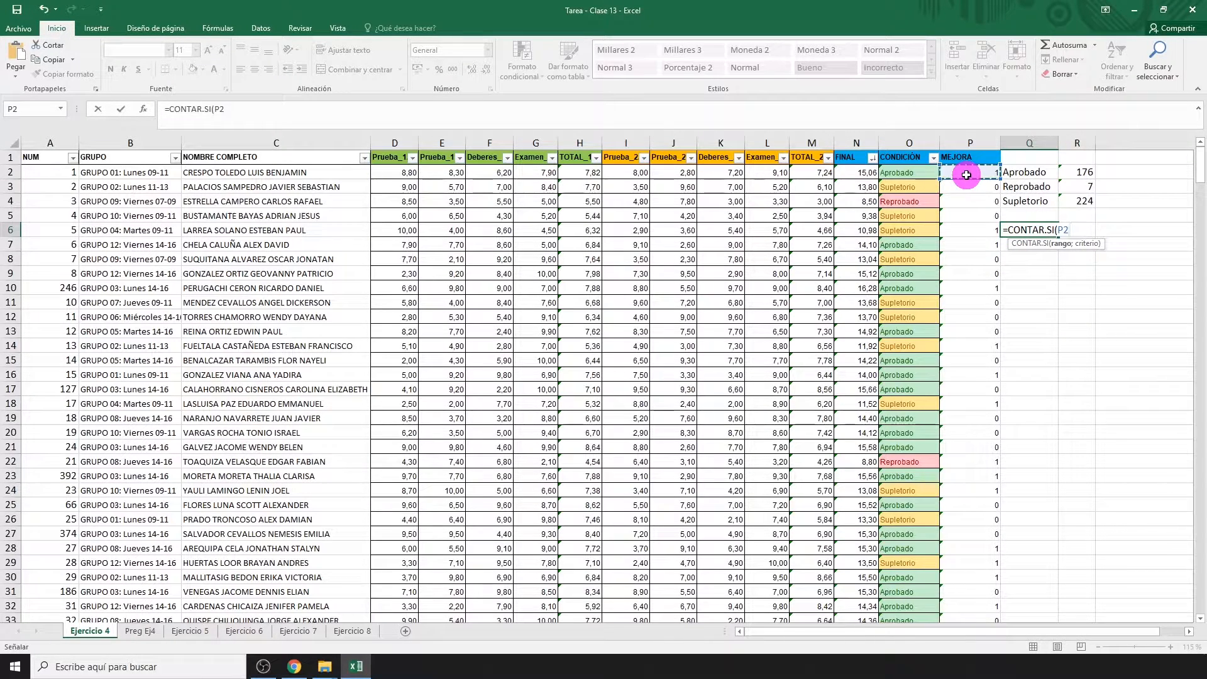
{"action": "key", "text": "ctrl+shift+Down"}
{"action": "type", "text": ";"}
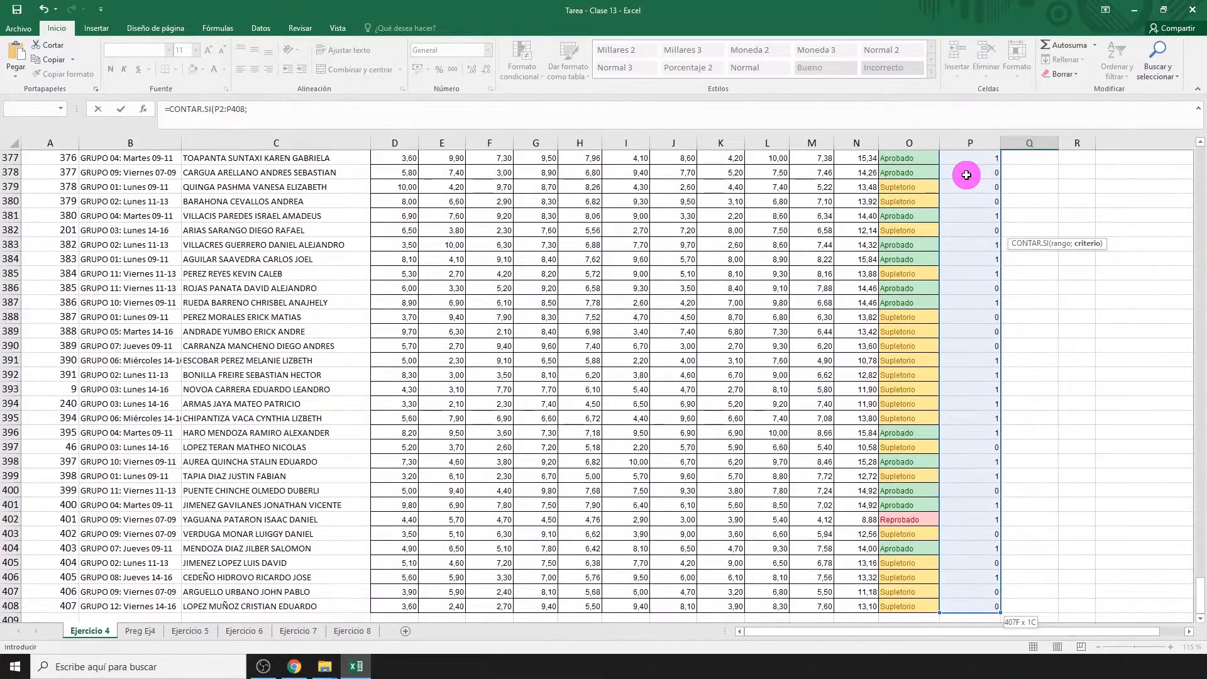
{"action": "type", "text": "1)"}
{"action": "key", "text": "Return"}
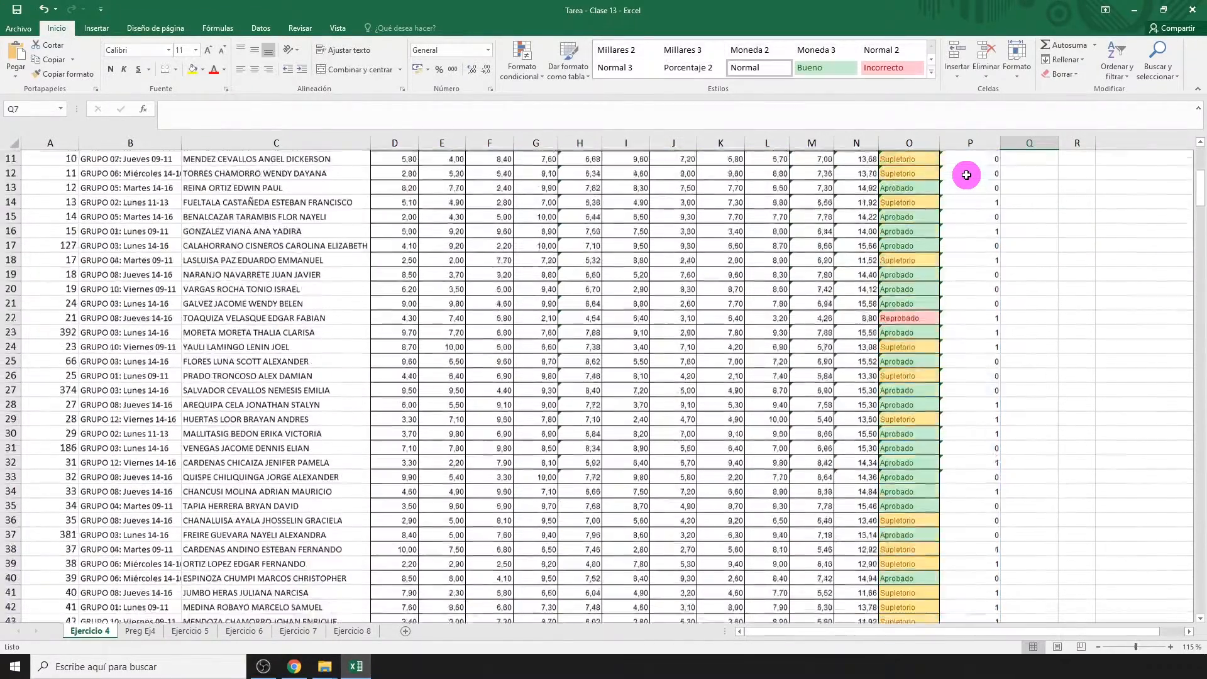
{"action": "key", "text": "Up"}
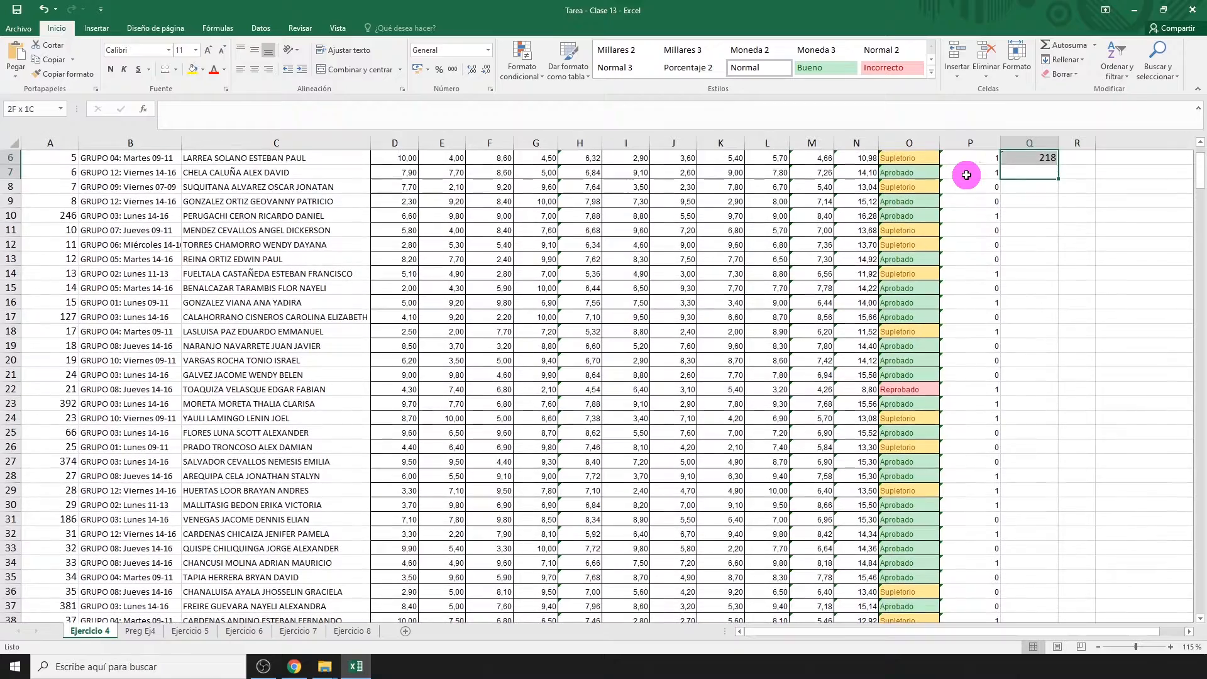
{"action": "scroll", "coordinate": [1154, 252], "scroll_direction": "up", "scroll_amount": 2}
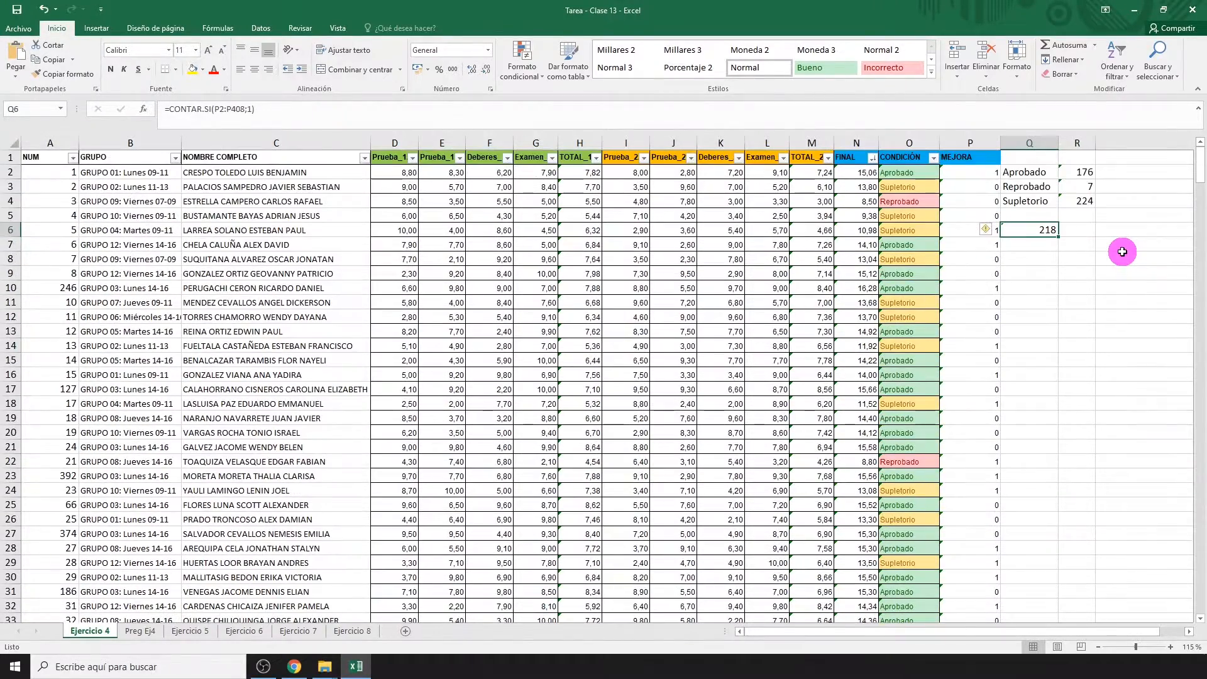
Step: Check question 11 on Preg Ej4 and add a new sheet after it named GRUPO 1
{"action": "left_click", "coordinate": [149, 633]}
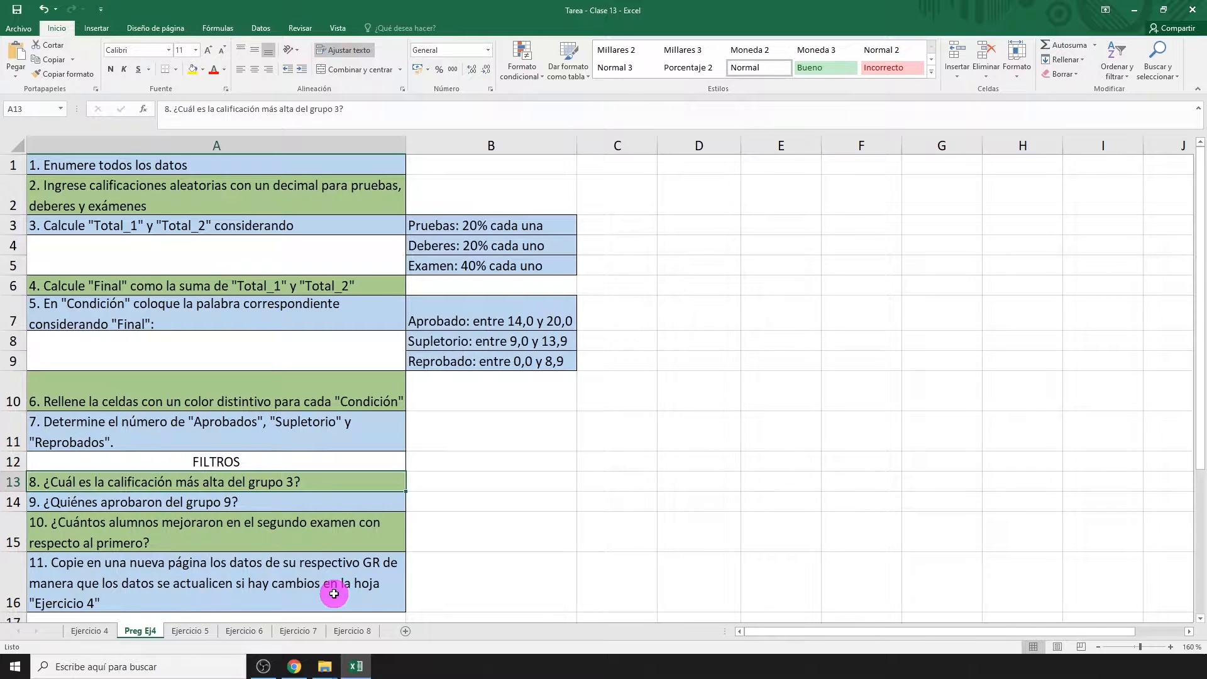
{"action": "left_click", "coordinate": [405, 631]}
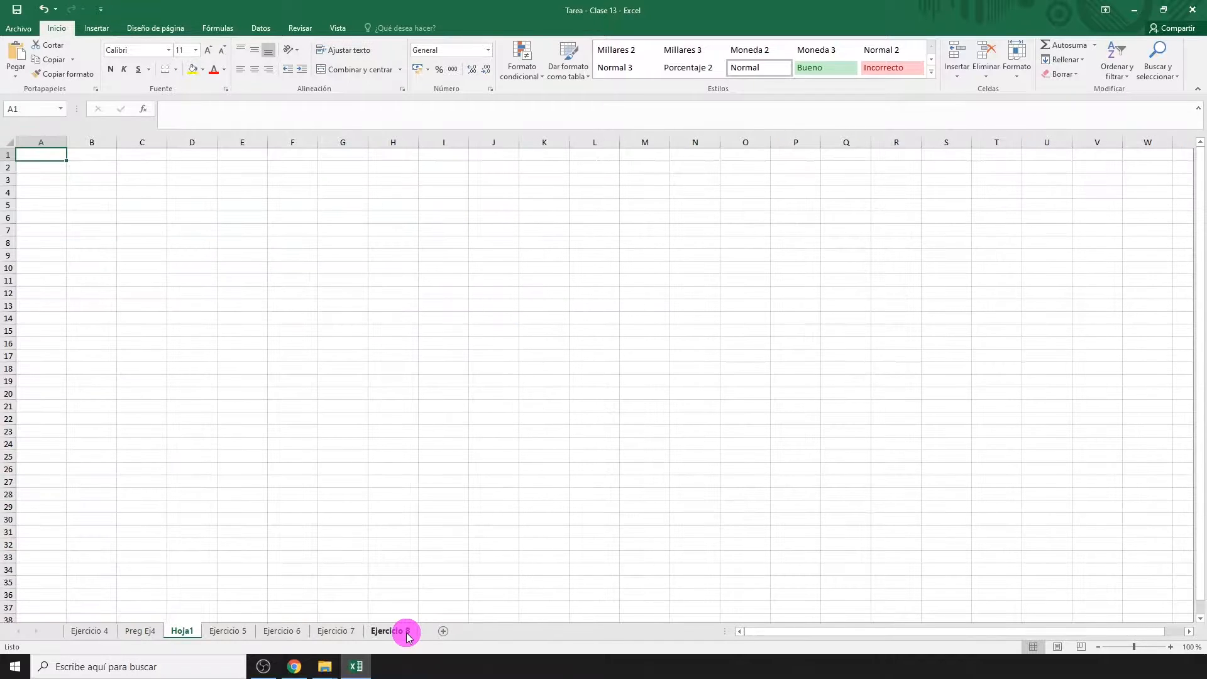
{"action": "double_click", "coordinate": [184, 631]}
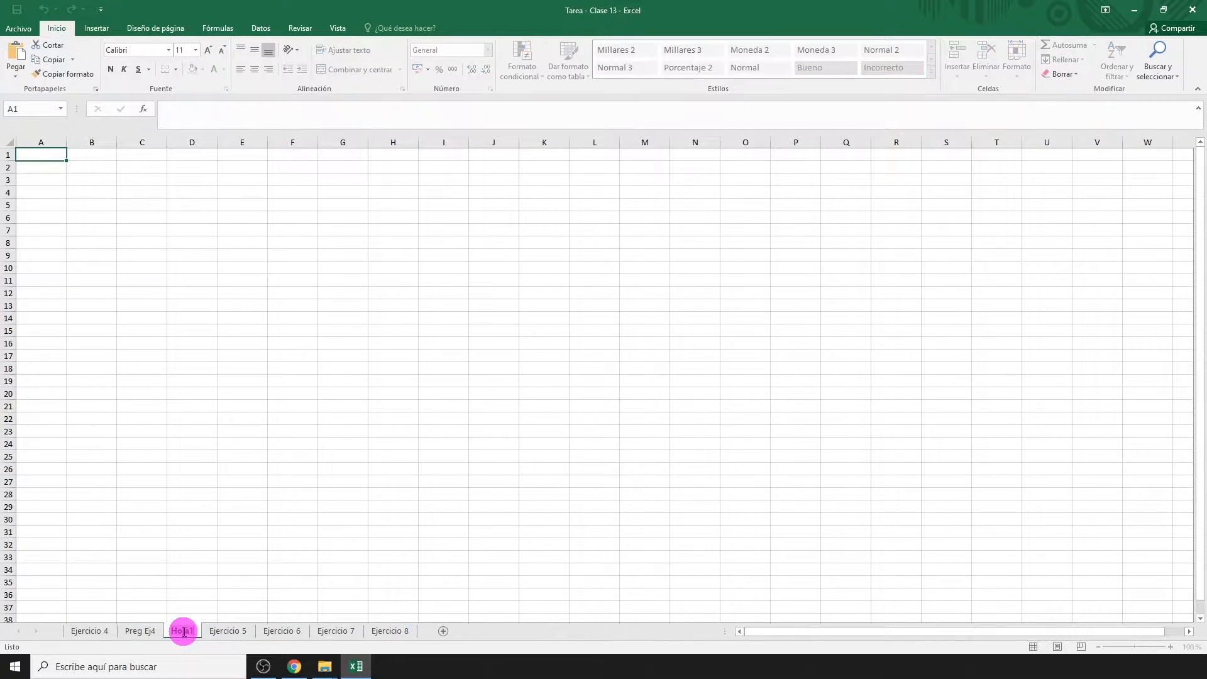
{"action": "type", "text": "GRUPO"}
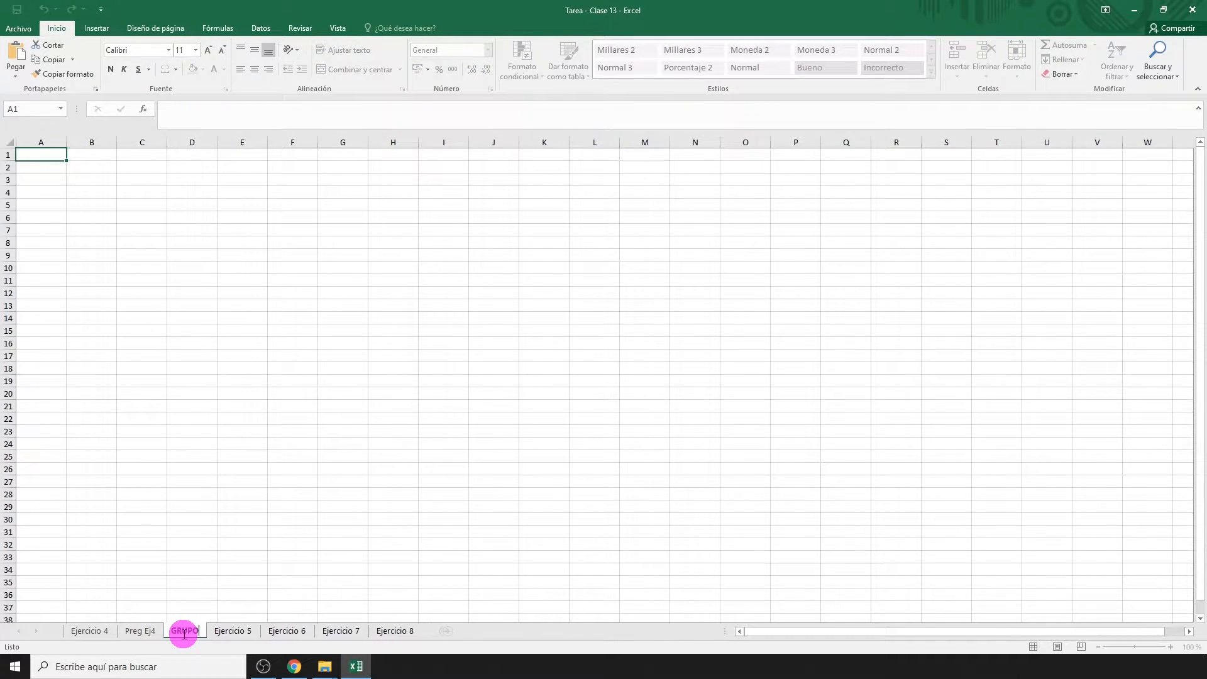
{"action": "type", "text": " 1"}
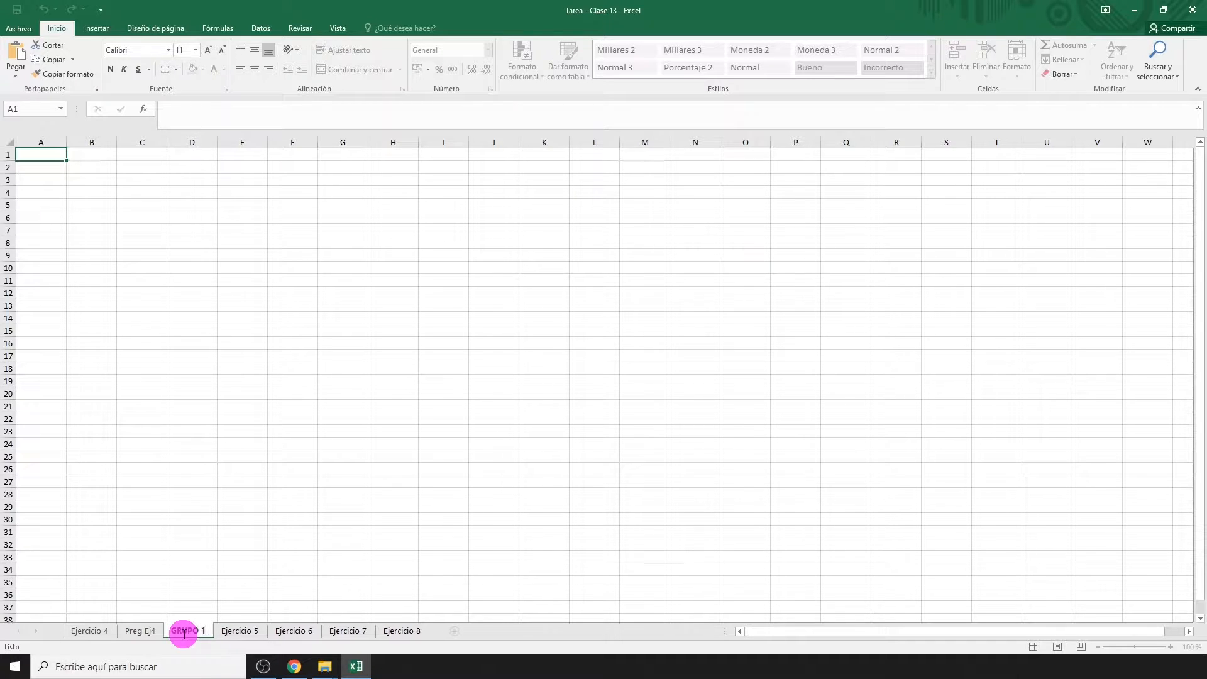
{"action": "key", "text": "Return"}
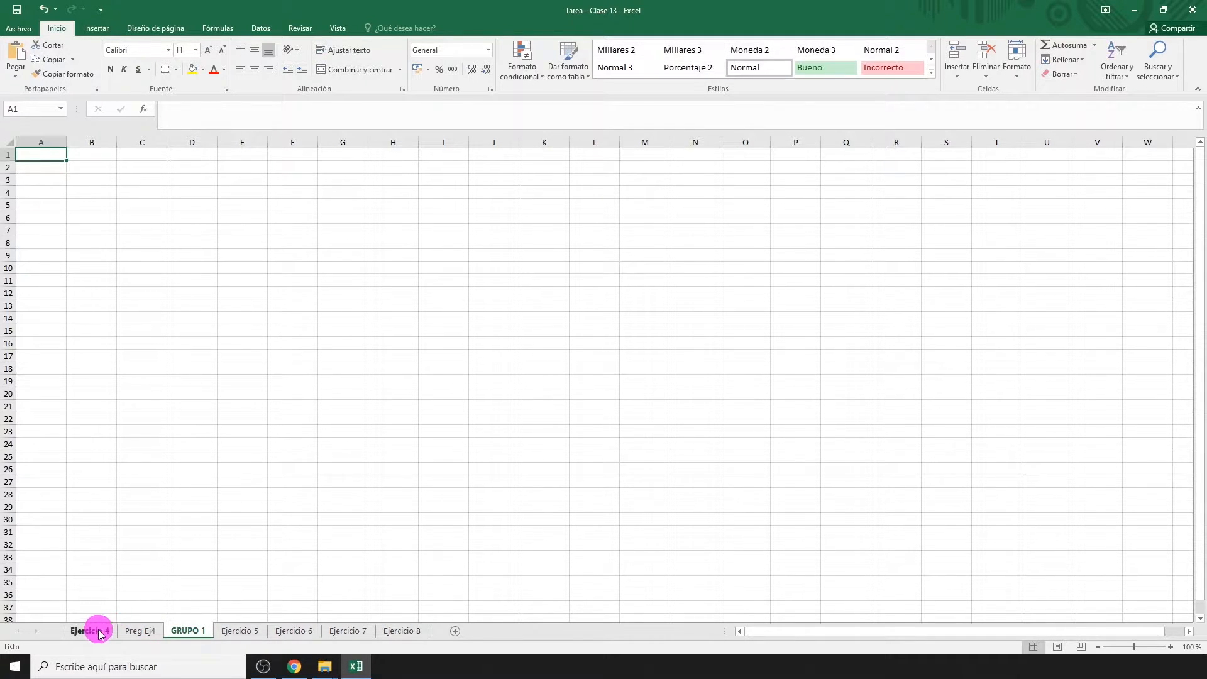
Step: Filter Ejercicio 4's GRUPO column to show only GRUPO 01: Lunes 09-11
{"action": "left_click", "coordinate": [98, 632]}
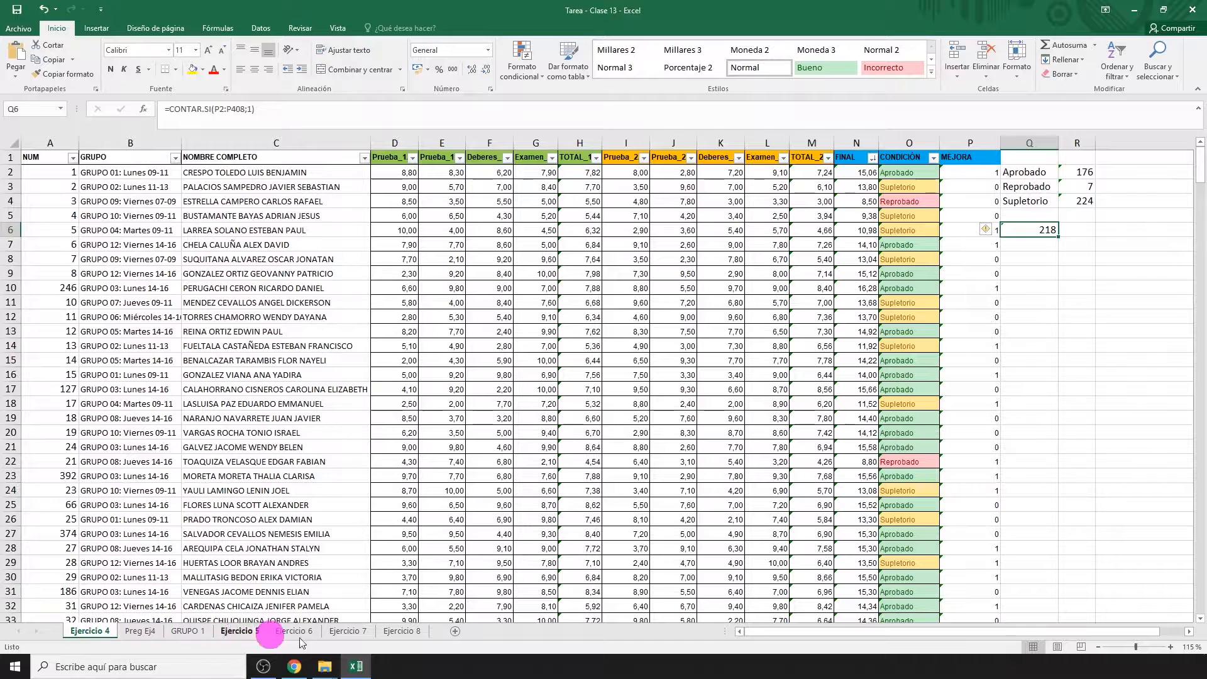
{"action": "left_click", "coordinate": [175, 157]}
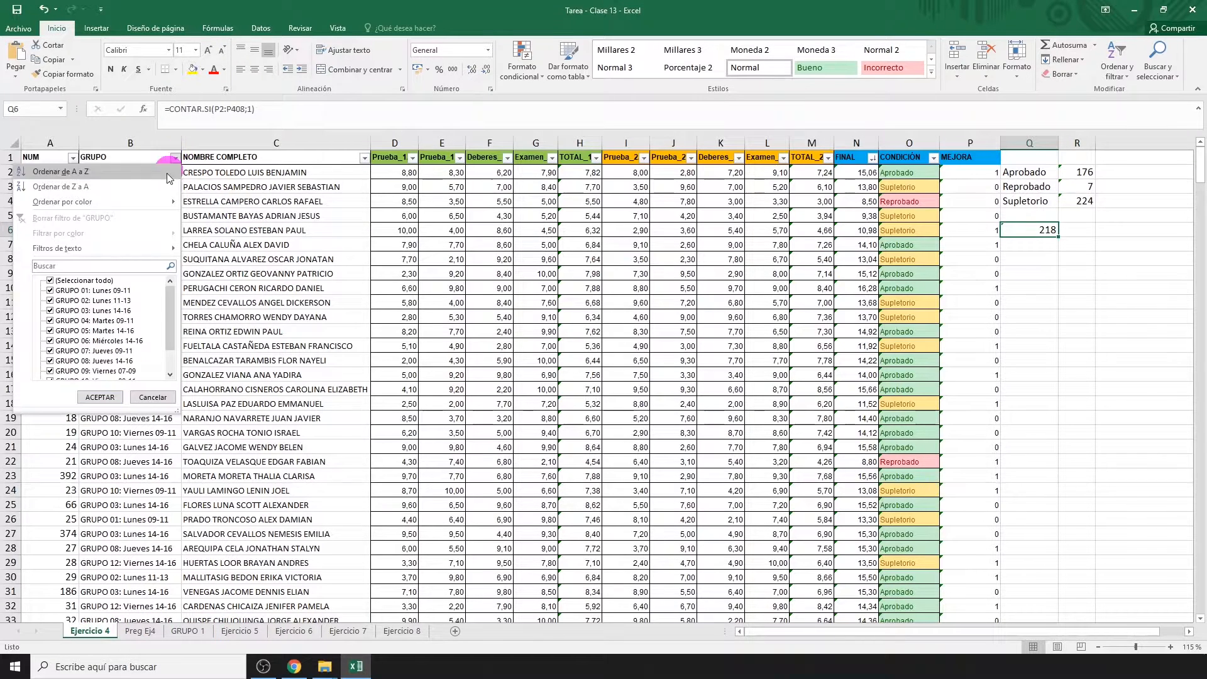
{"action": "left_click", "coordinate": [100, 281]}
{"action": "left_click", "coordinate": [99, 290]}
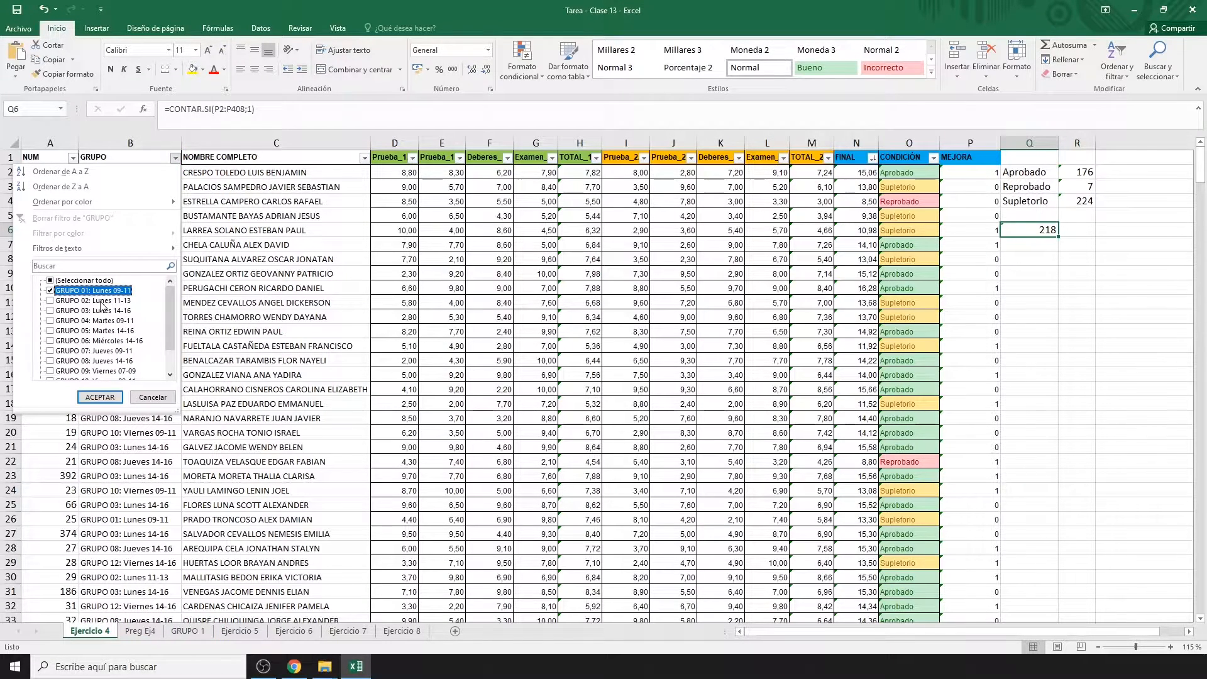
{"action": "left_click", "coordinate": [107, 397]}
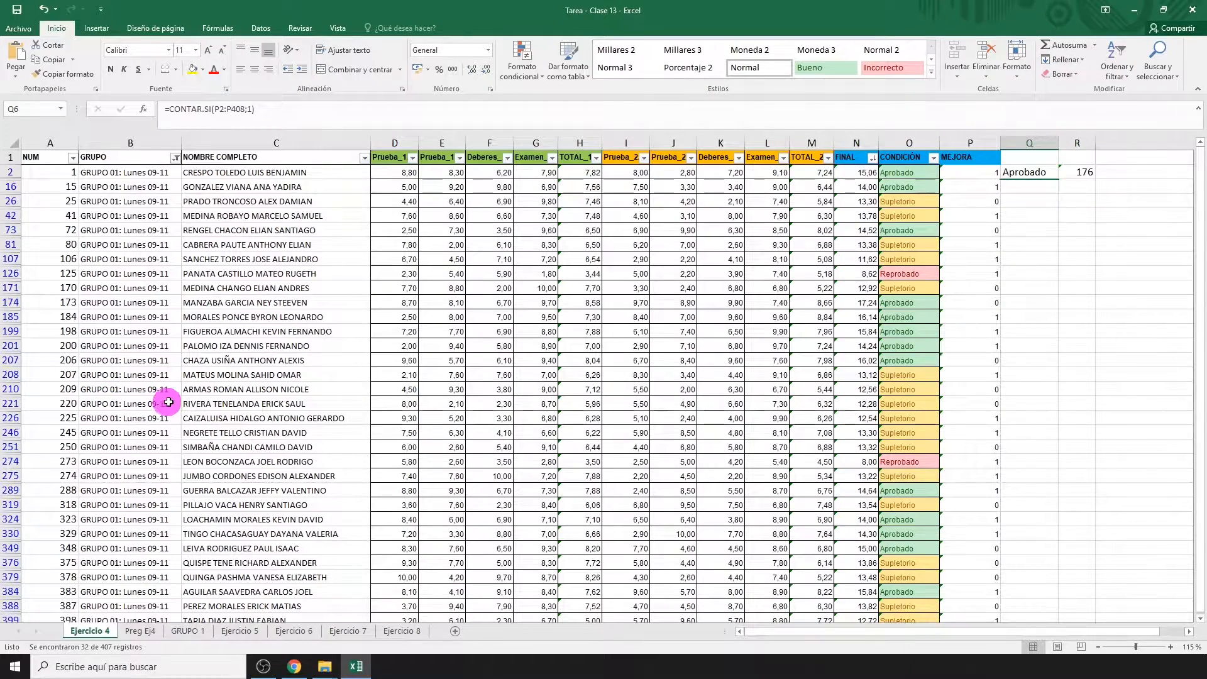
Step: Copy the filtered Ejercicio 4 table from the NUM header through MEJORA and paste it as links at A1 of GRUPO 1
{"action": "scroll", "coordinate": [176, 405], "scroll_direction": "down", "scroll_amount": 1, "text": "ctrl"}
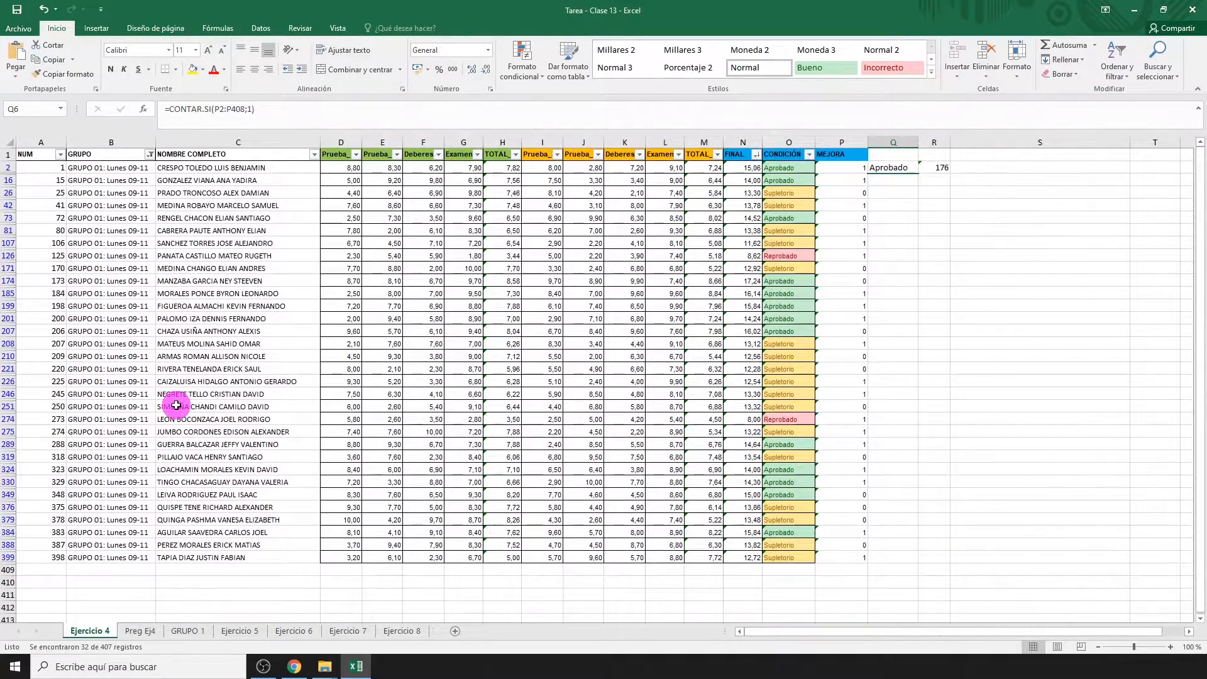
{"action": "left_click", "coordinate": [41, 155]}
{"action": "key", "text": "ctrl+shift+Right"}
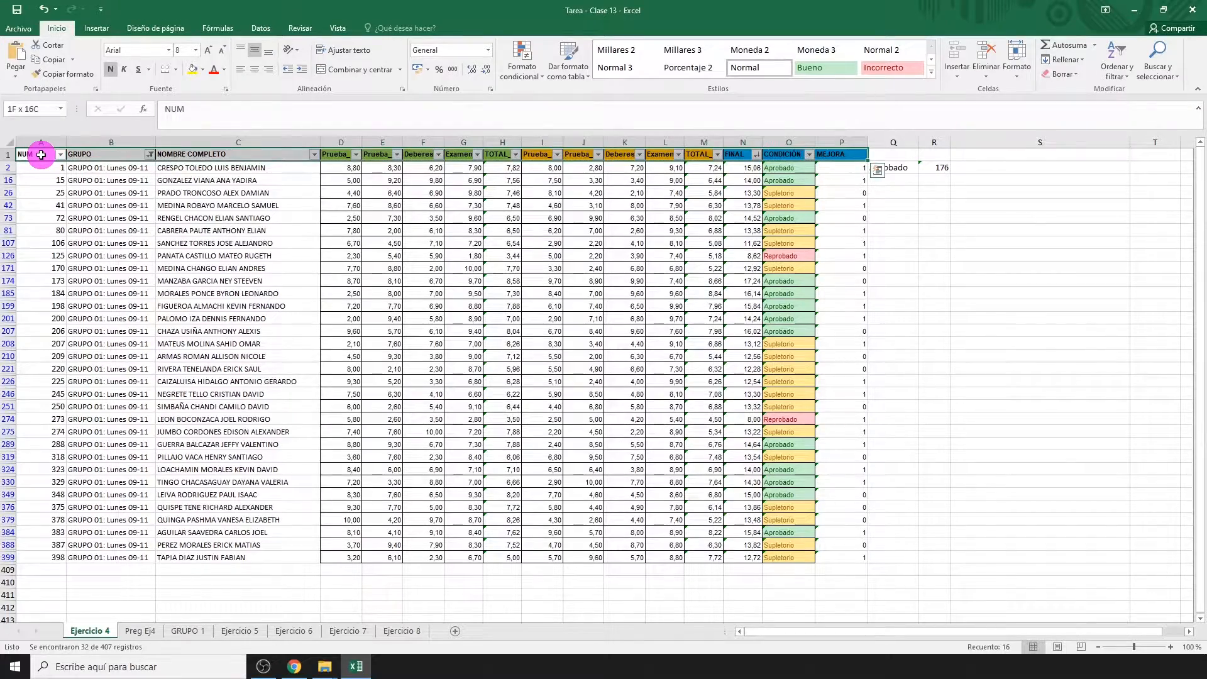
{"action": "key", "text": "ctrl+shift+Down"}
{"action": "key", "text": "ctrl+c"}
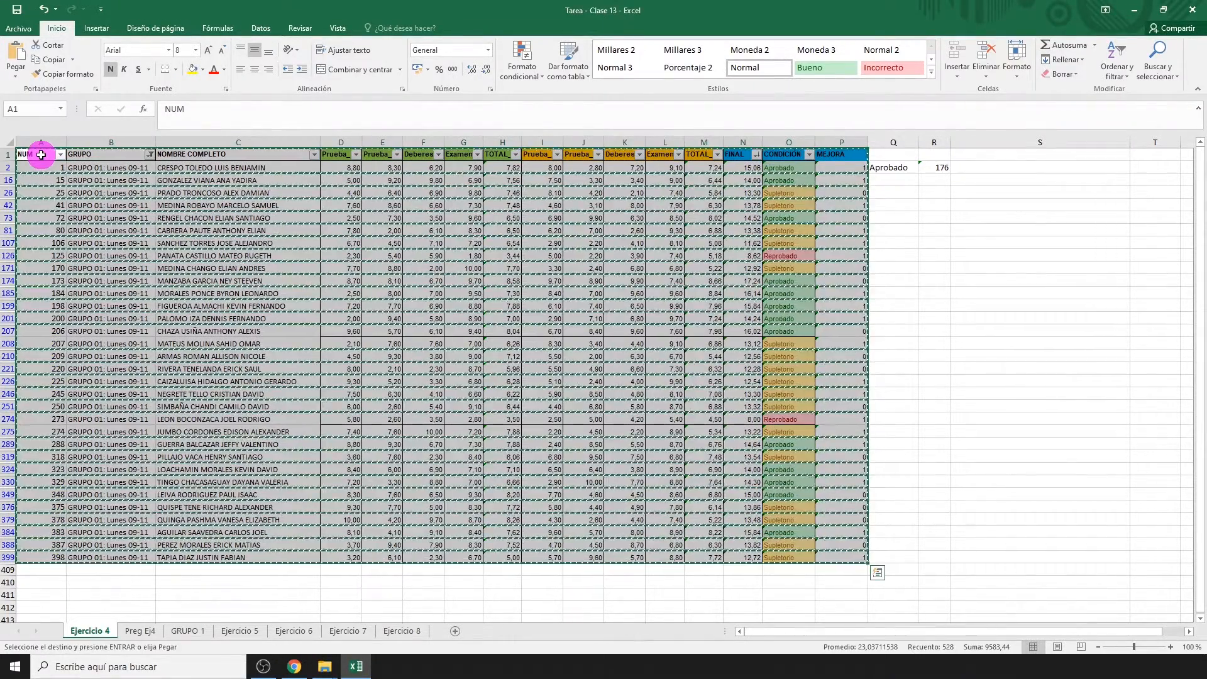
{"action": "left_click", "coordinate": [141, 631]}
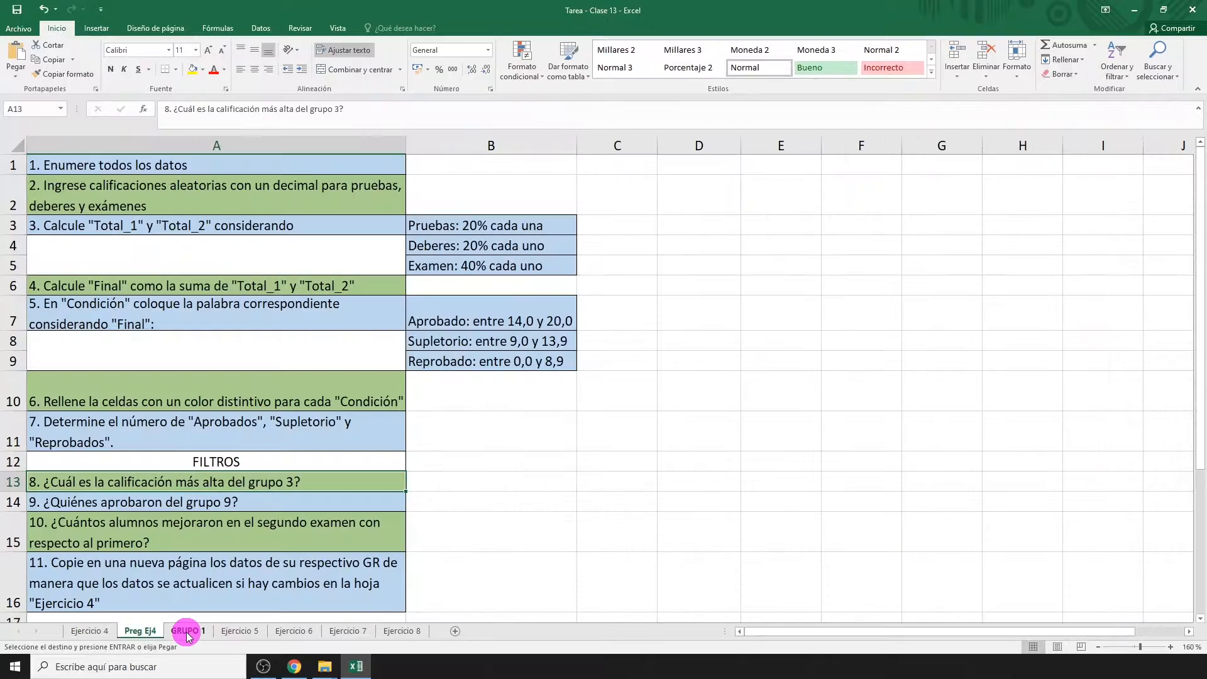
{"action": "left_click", "coordinate": [186, 632]}
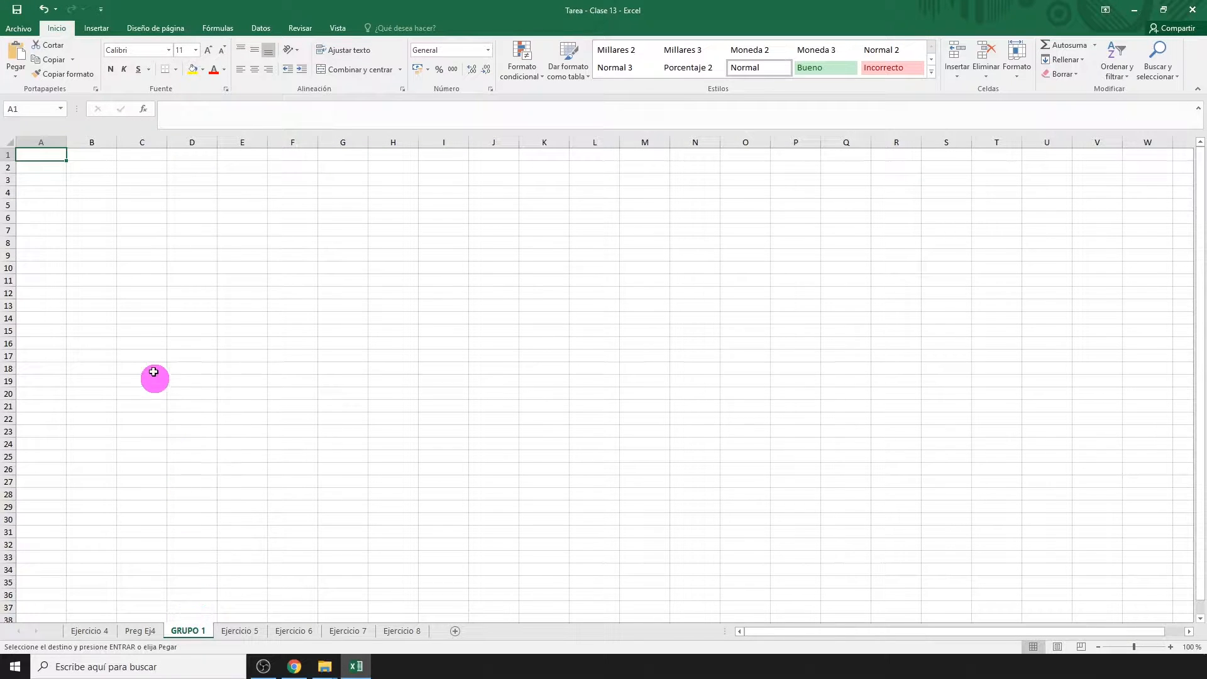
{"action": "left_click", "coordinate": [14, 74]}
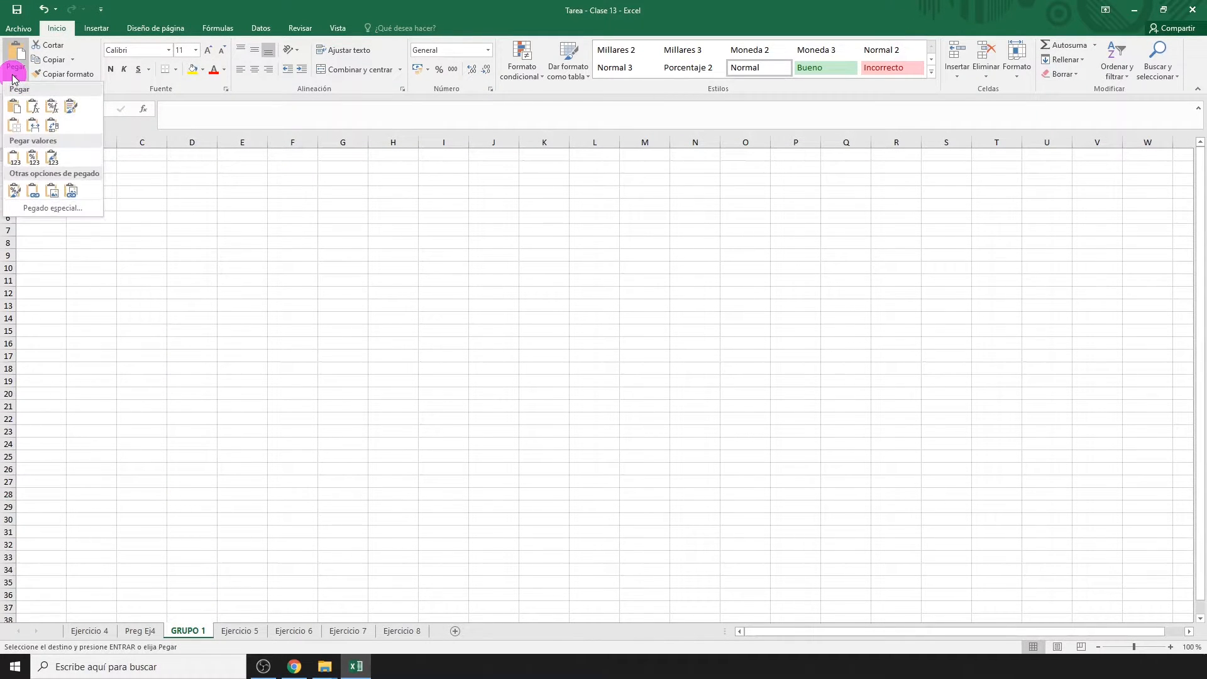
{"action": "left_click", "coordinate": [34, 190]}
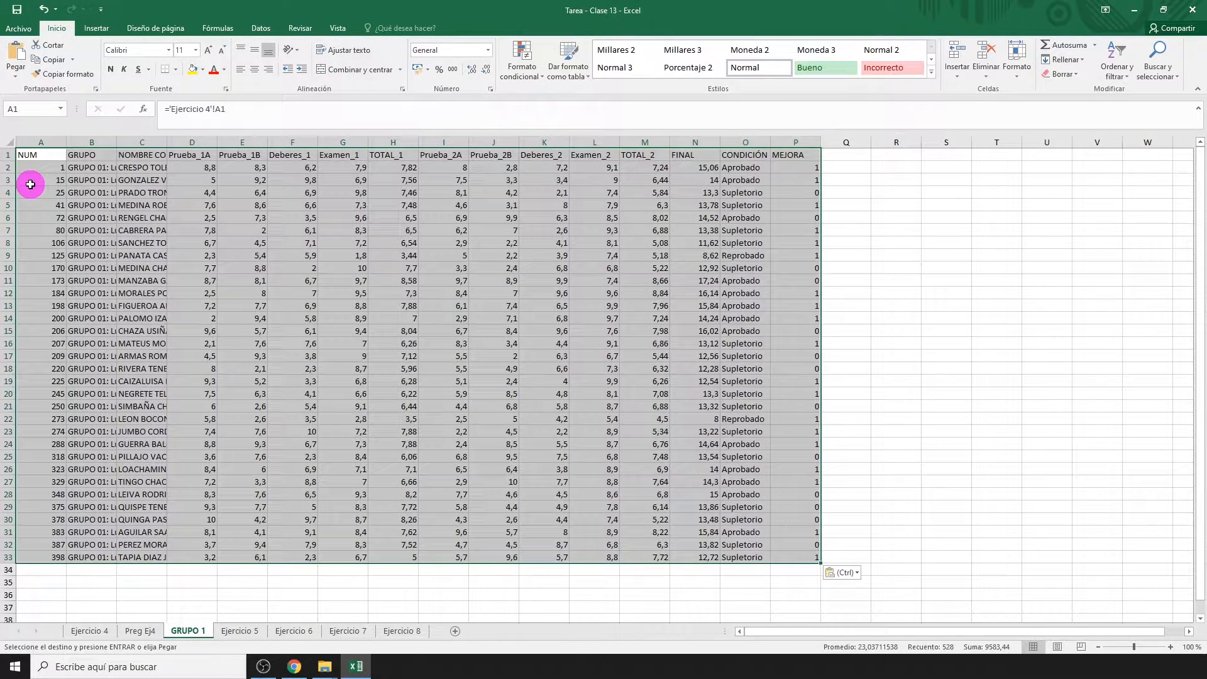
Step: Fill the first student's Prueba_1A and TOTAL_1 cells, D2 and H2, with yellow on GRUPO 1
{"action": "left_click", "coordinate": [187, 168]}
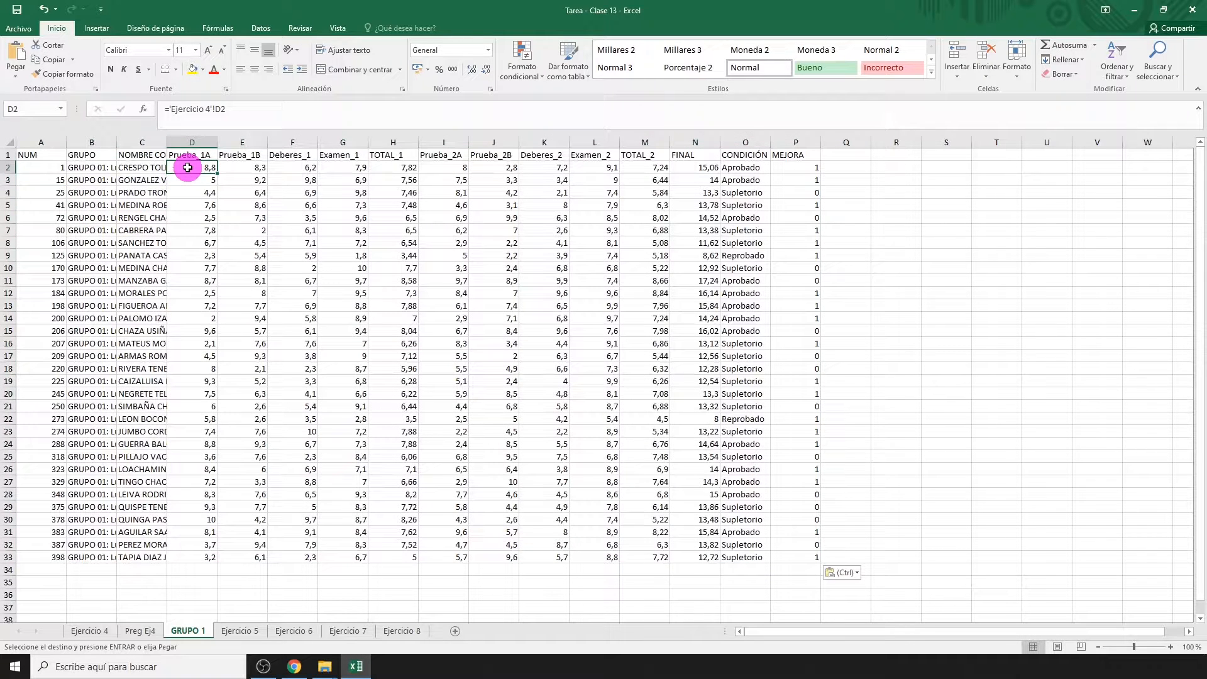
{"action": "left_click", "coordinate": [193, 69]}
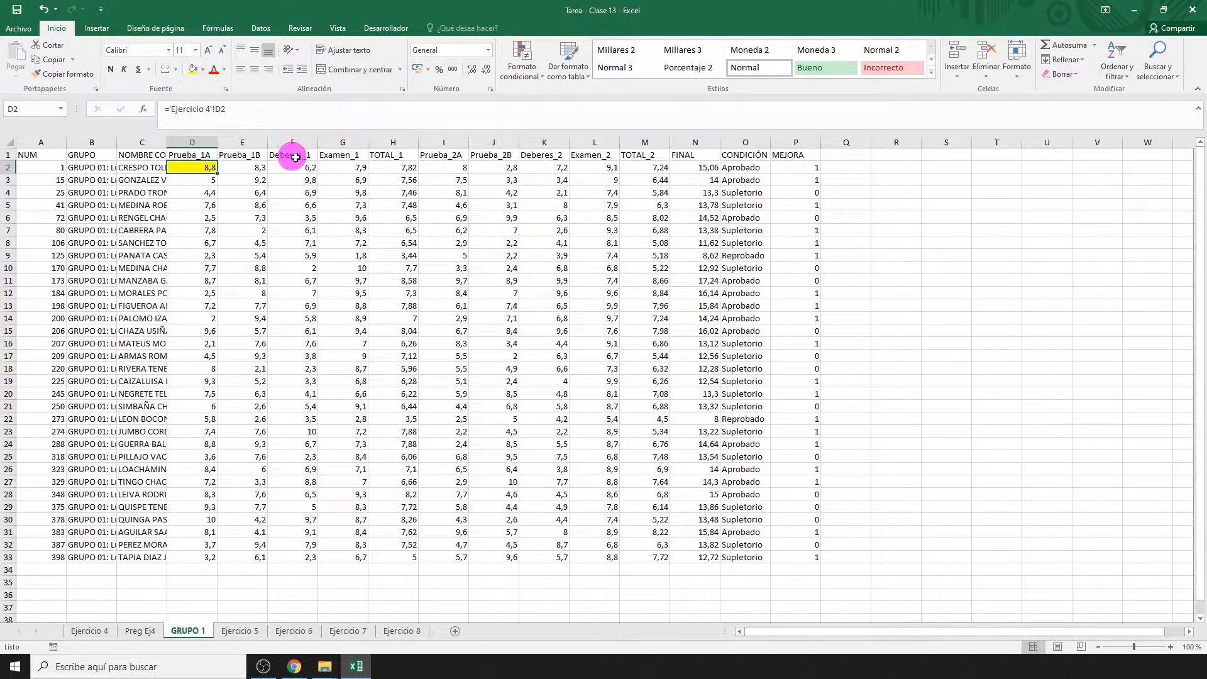
{"action": "left_click", "coordinate": [396, 167]}
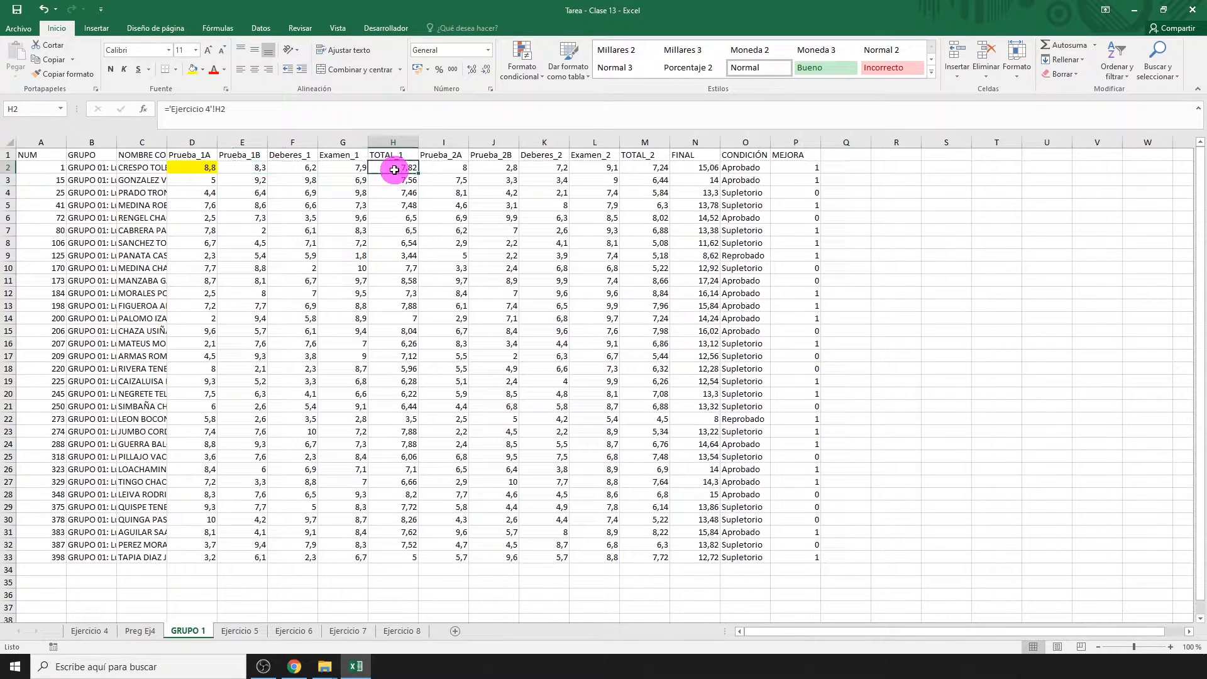
{"action": "left_click", "coordinate": [195, 74]}
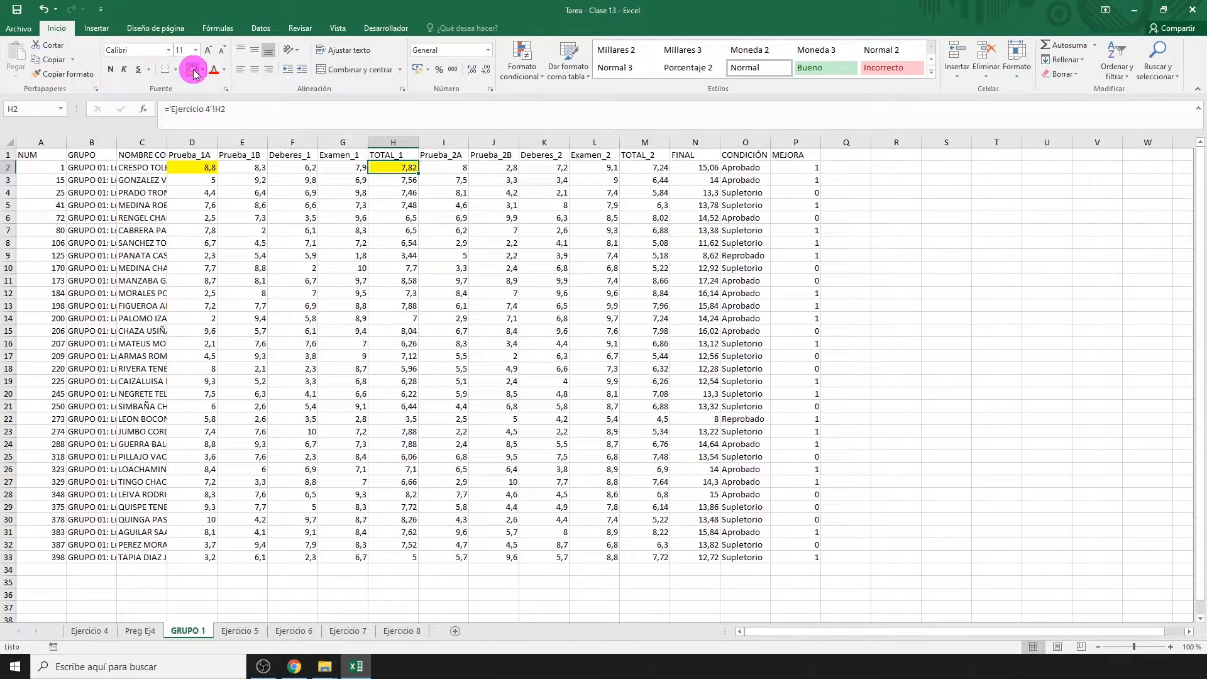
Step: Highlight the matching cells D2 and H2 on the Ejercicio 4 sheet with yellow fill
{"action": "left_click", "coordinate": [97, 632]}
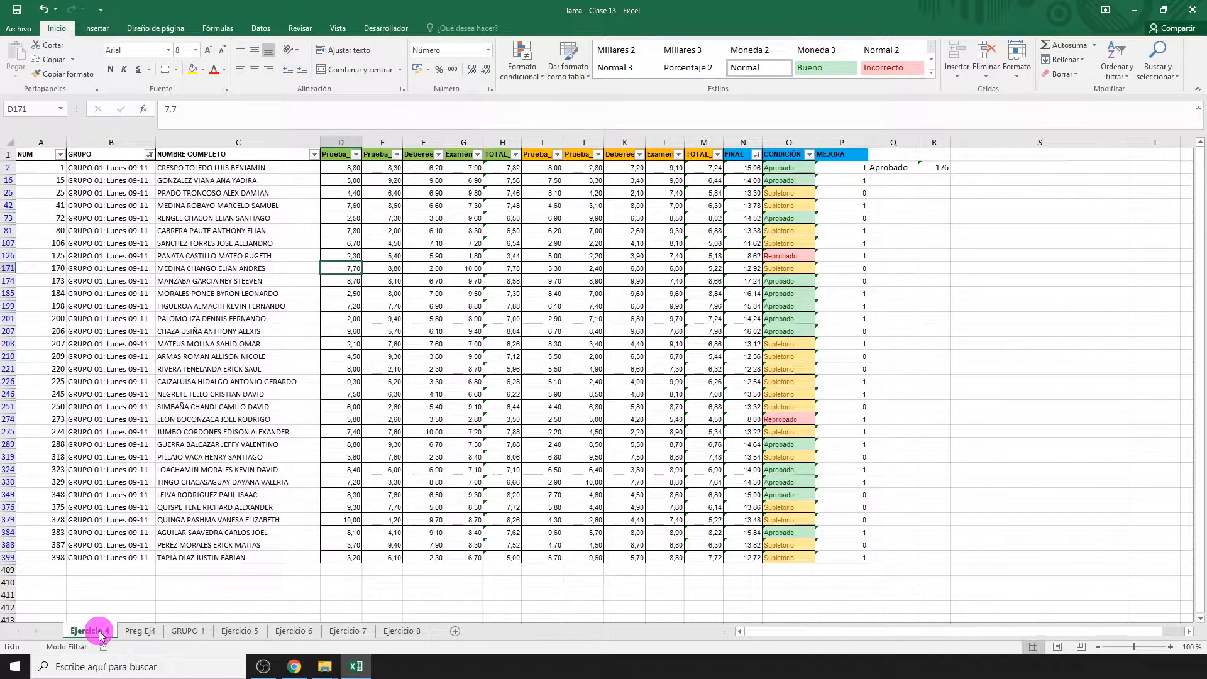
{"action": "left_click", "coordinate": [344, 166]}
{"action": "left_click", "coordinate": [194, 73]}
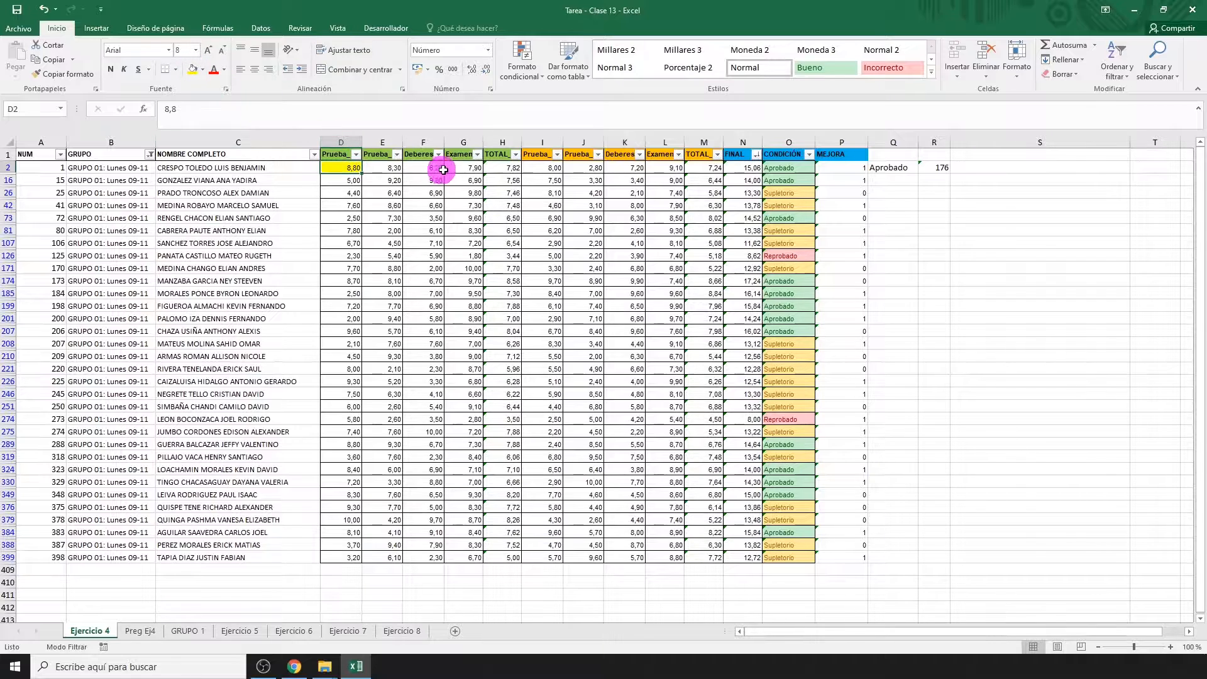
{"action": "left_click", "coordinate": [496, 166]}
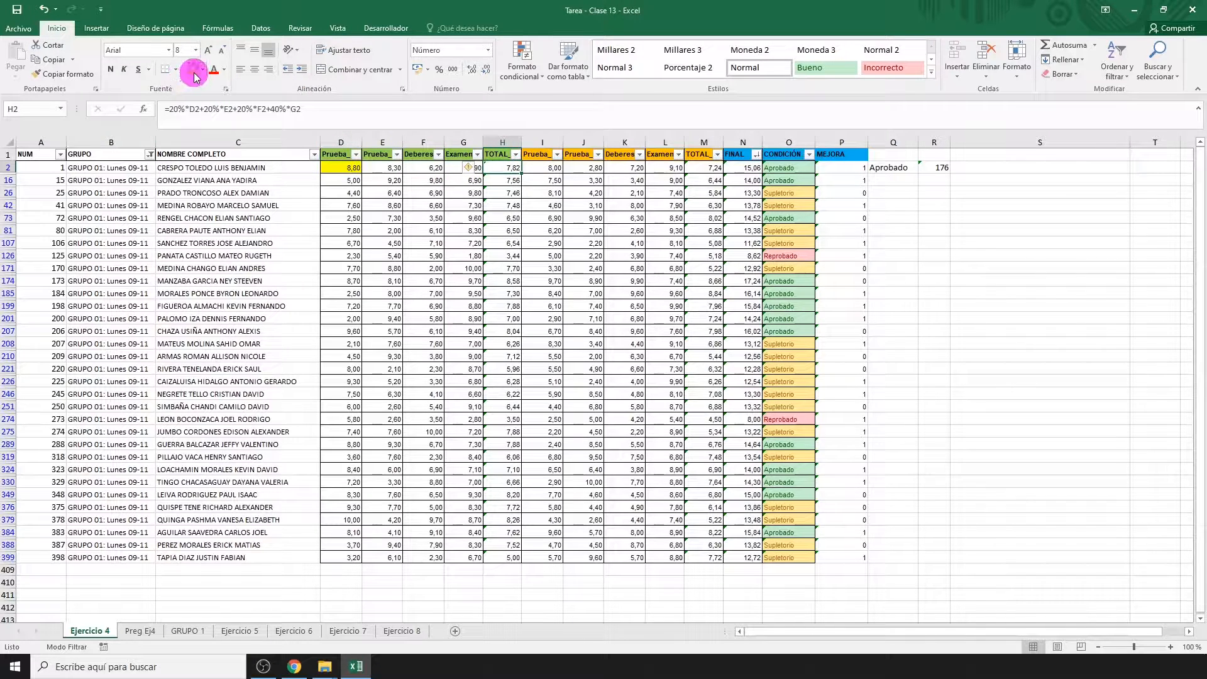
{"action": "left_click", "coordinate": [194, 73]}
Step: Change the grade in D2 of Ejercicio 4 to 5 and check the linked cells on GRUPO 1
{"action": "left_click", "coordinate": [343, 166]}
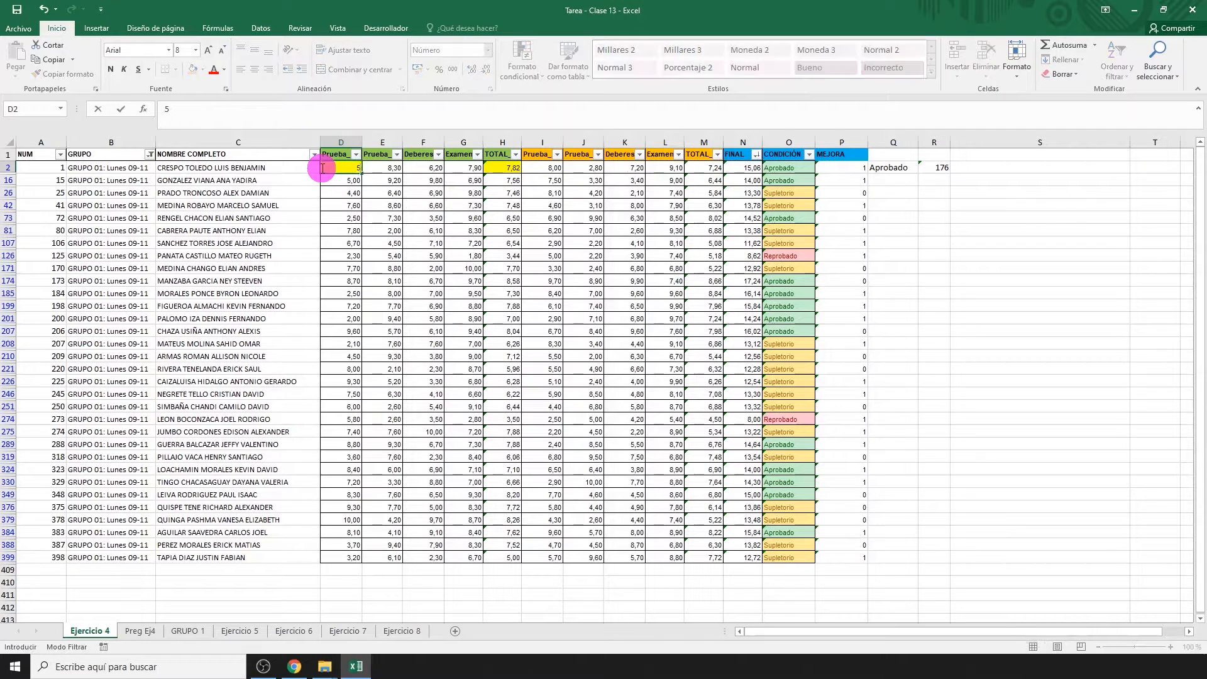
{"action": "type", "text": "5"}
{"action": "key", "text": "Return"}
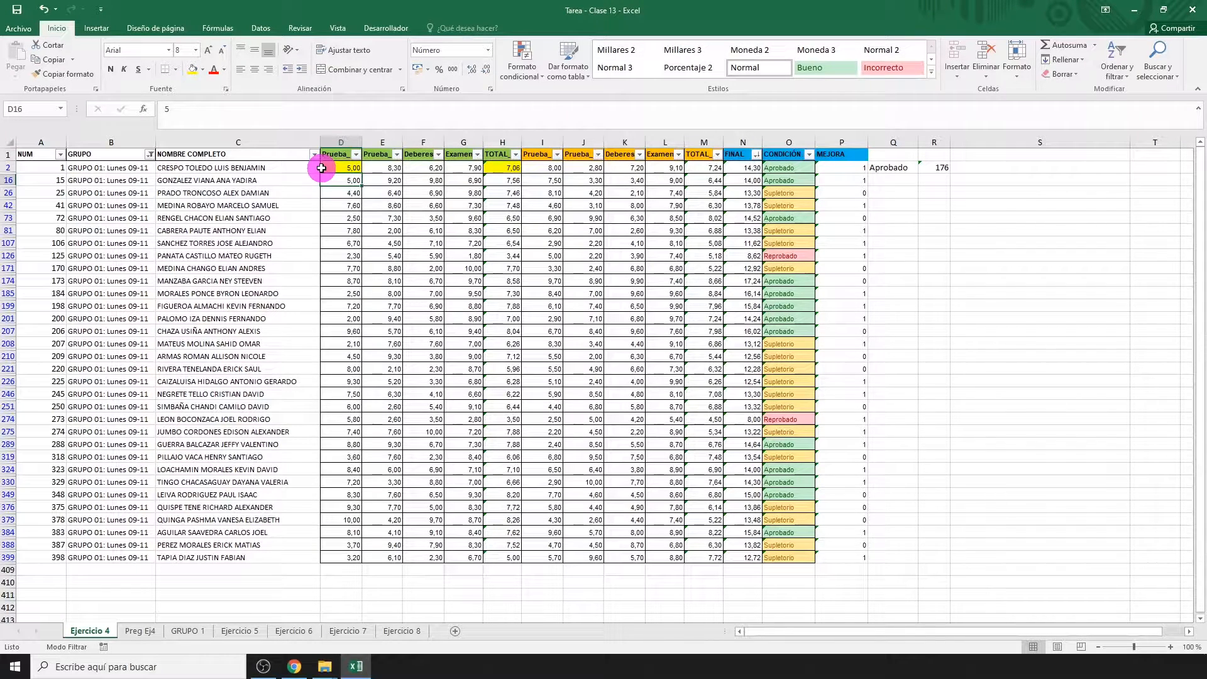
{"action": "left_click", "coordinate": [192, 632]}
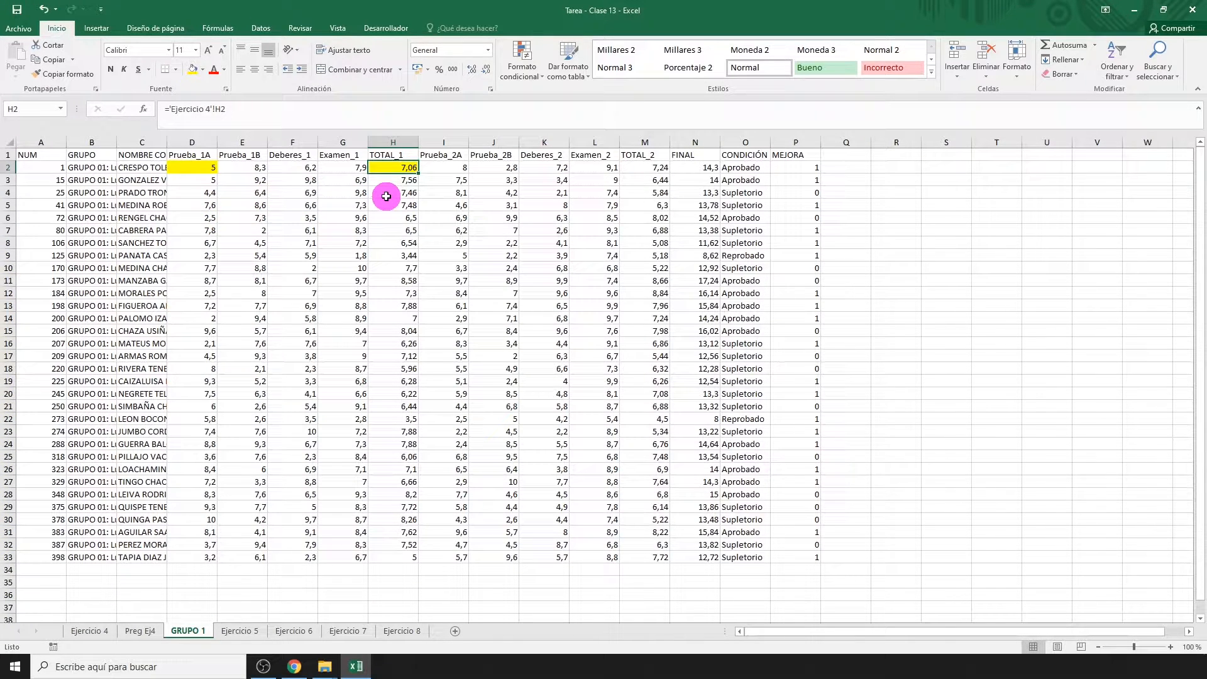
Step: Add filters to the Columna 1, Columna 2 and Columna 3 headers of the small table below question 11 on Preg Ej4
{"action": "left_click", "coordinate": [141, 633]}
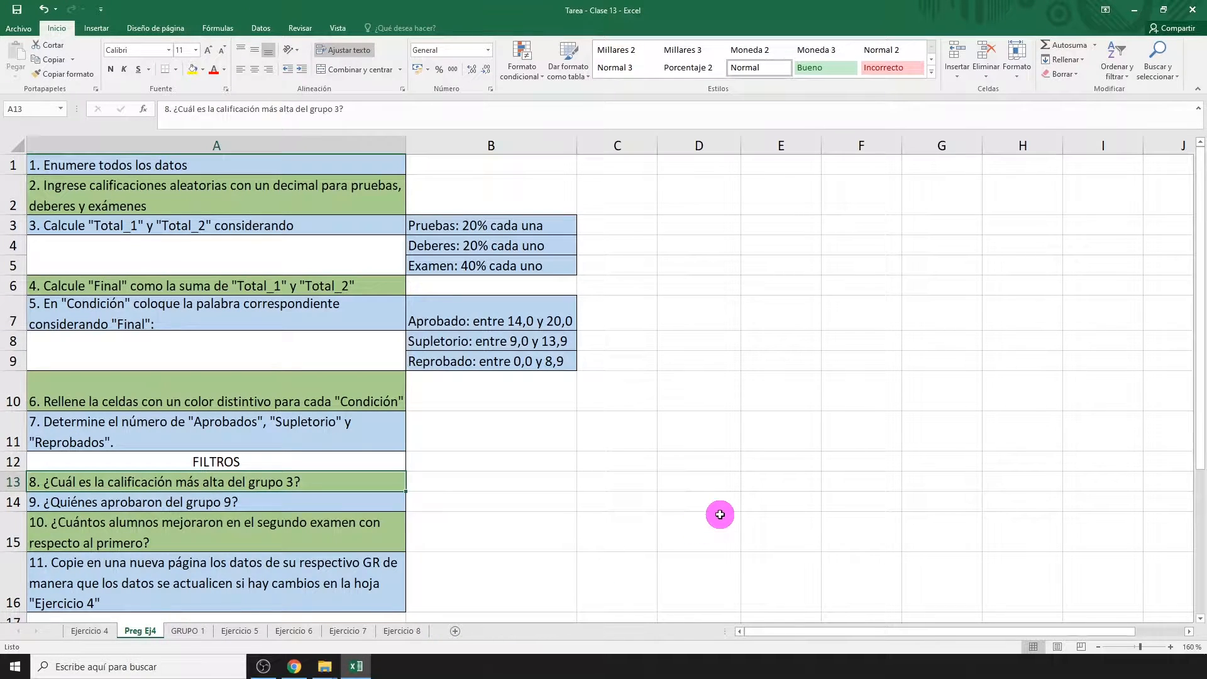
{"action": "scroll", "coordinate": [718, 521], "scroll_direction": "down", "scroll_amount": 1}
{"action": "scroll", "coordinate": [718, 521], "scroll_direction": "down", "scroll_amount": 5}
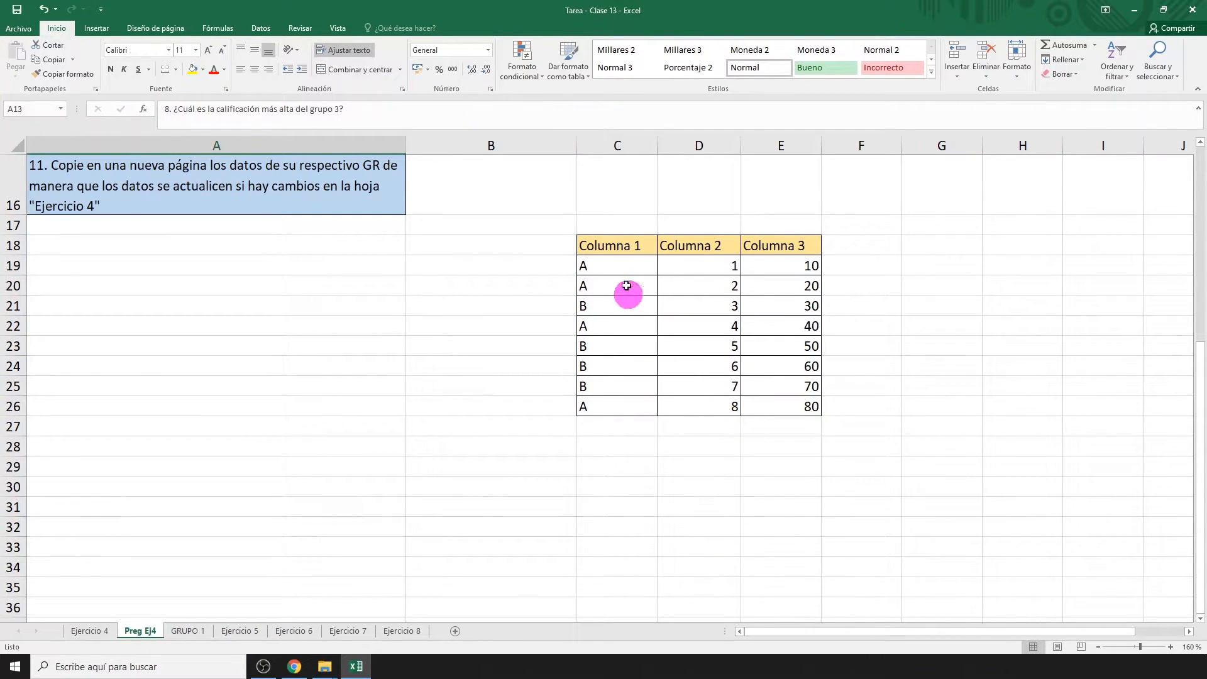
{"action": "left_click_drag", "start_coordinate": [607, 245], "coordinate": [777, 246]}
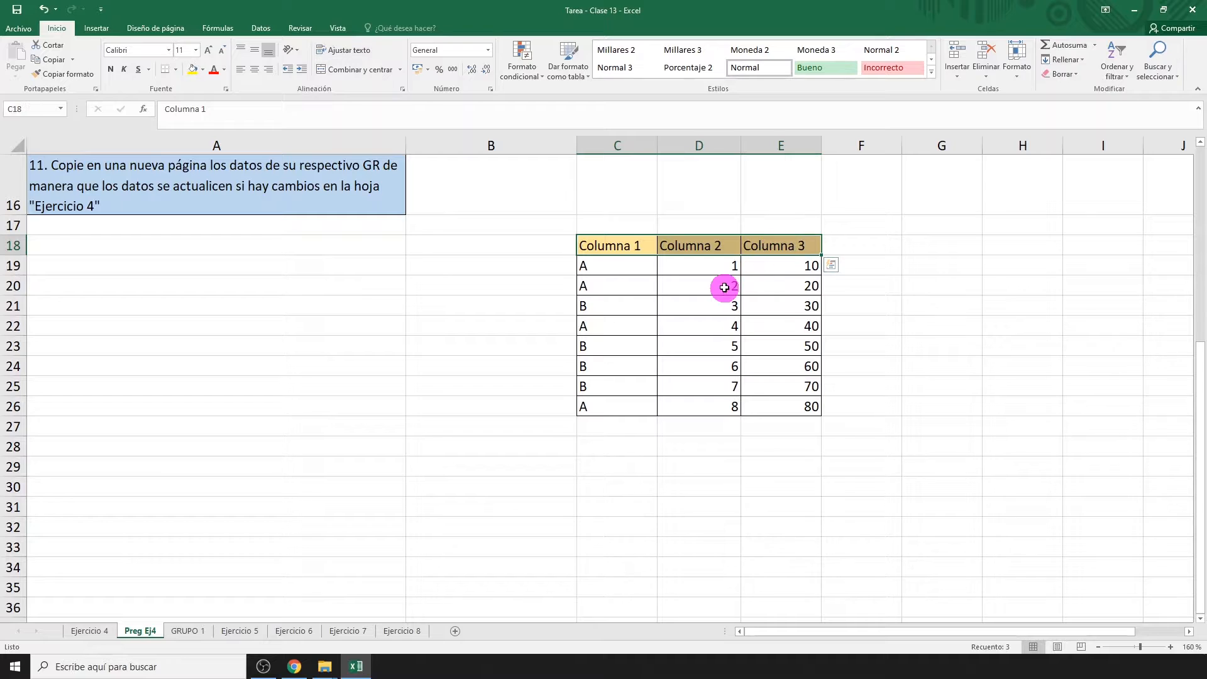
{"action": "left_click", "coordinate": [1121, 75]}
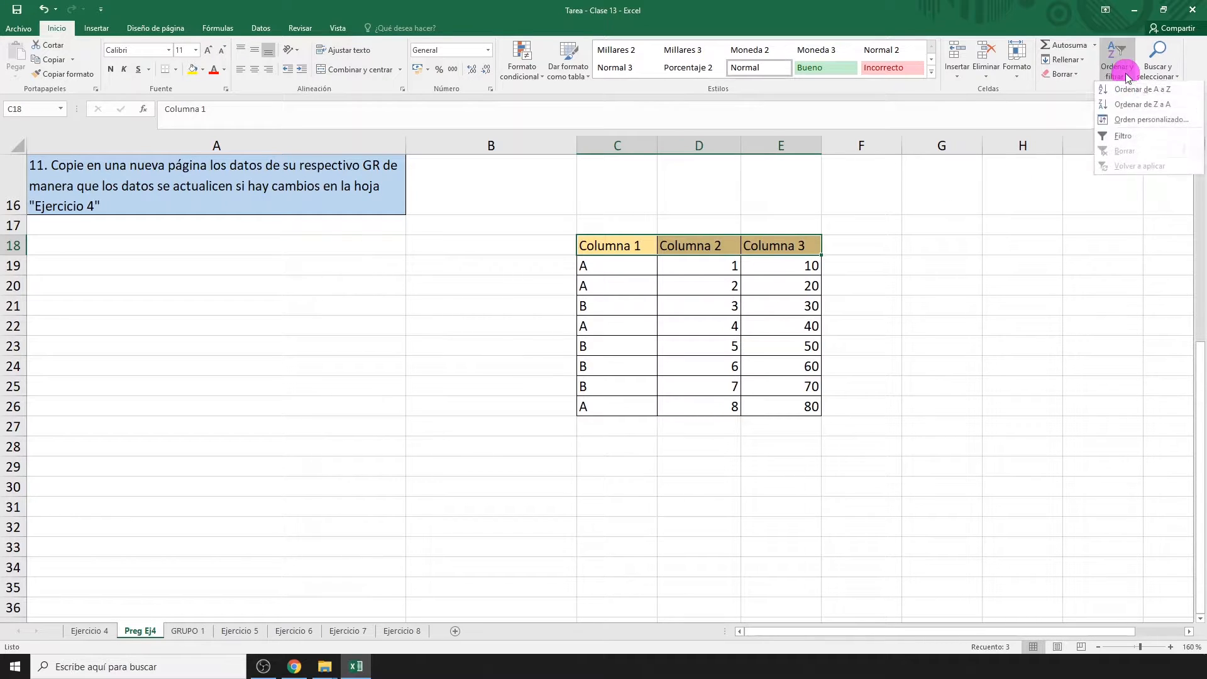
{"action": "left_click", "coordinate": [1134, 134]}
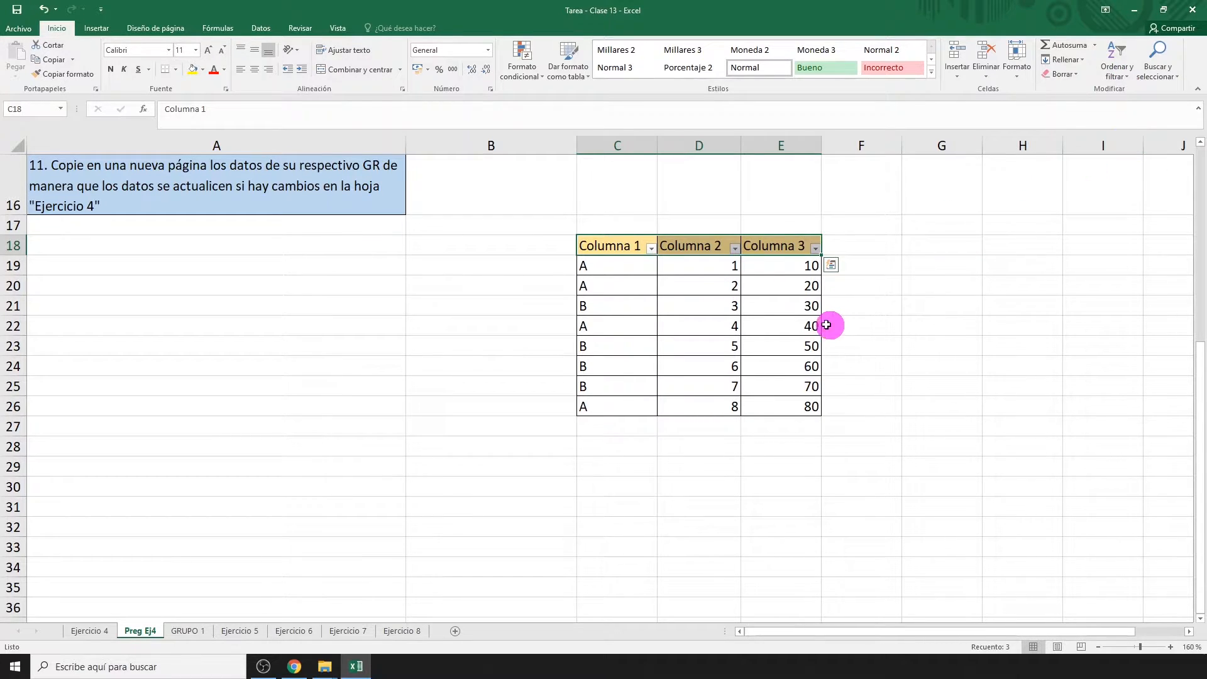
Step: Filter Columna 1 of the small table to show only the A rows
{"action": "left_click", "coordinate": [652, 249]}
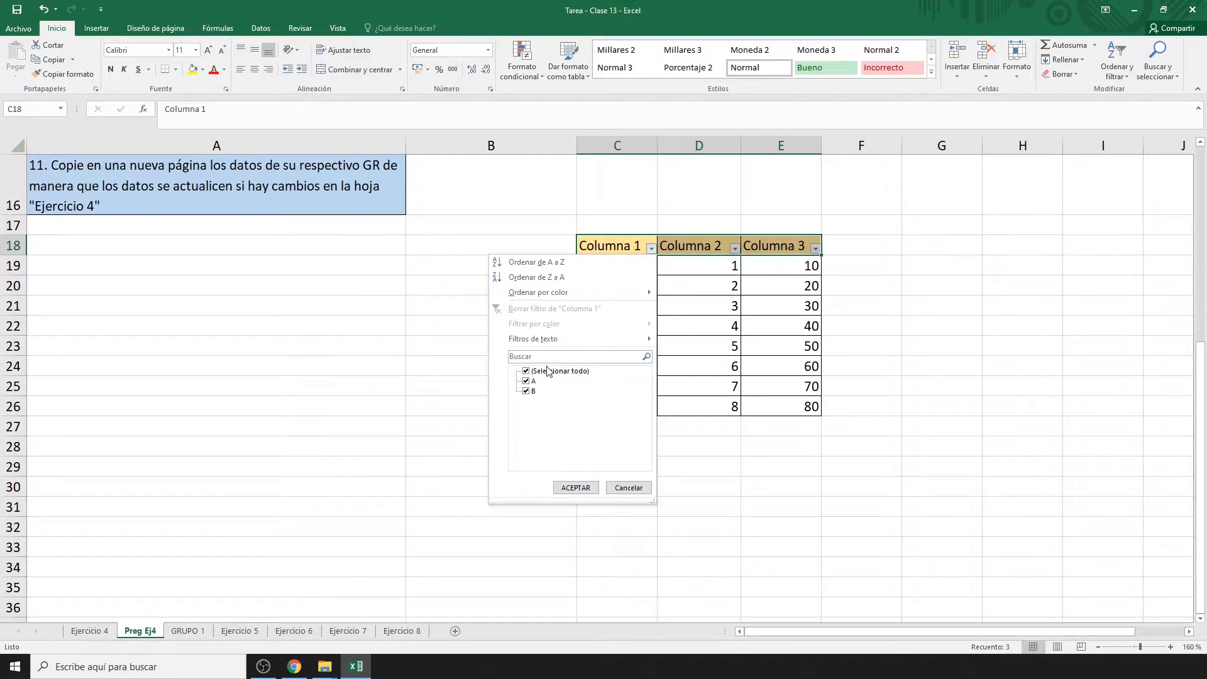
{"action": "left_click", "coordinate": [547, 372]}
{"action": "left_click", "coordinate": [532, 382]}
{"action": "left_click", "coordinate": [575, 488]}
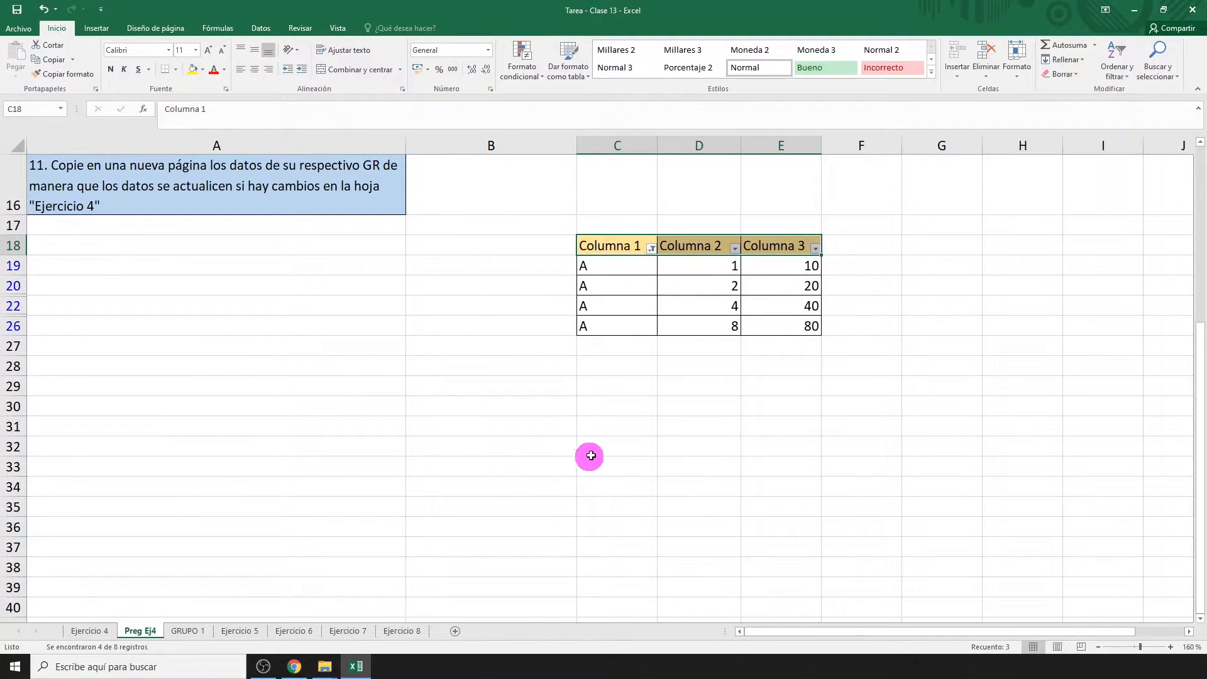
Step: Sum the Columna 2 values in cell D28 with =SUMA(D19:D26)
{"action": "left_click", "coordinate": [660, 361]}
{"action": "type", "text": "="}
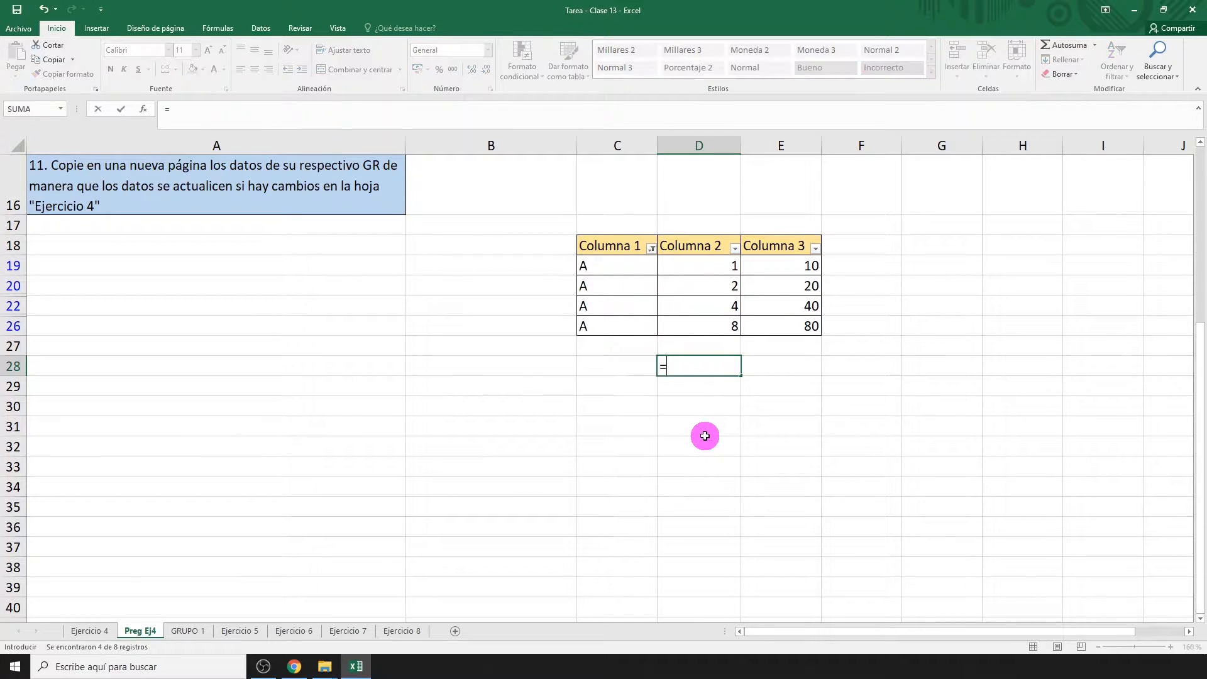
{"action": "type", "text": "SUMA("}
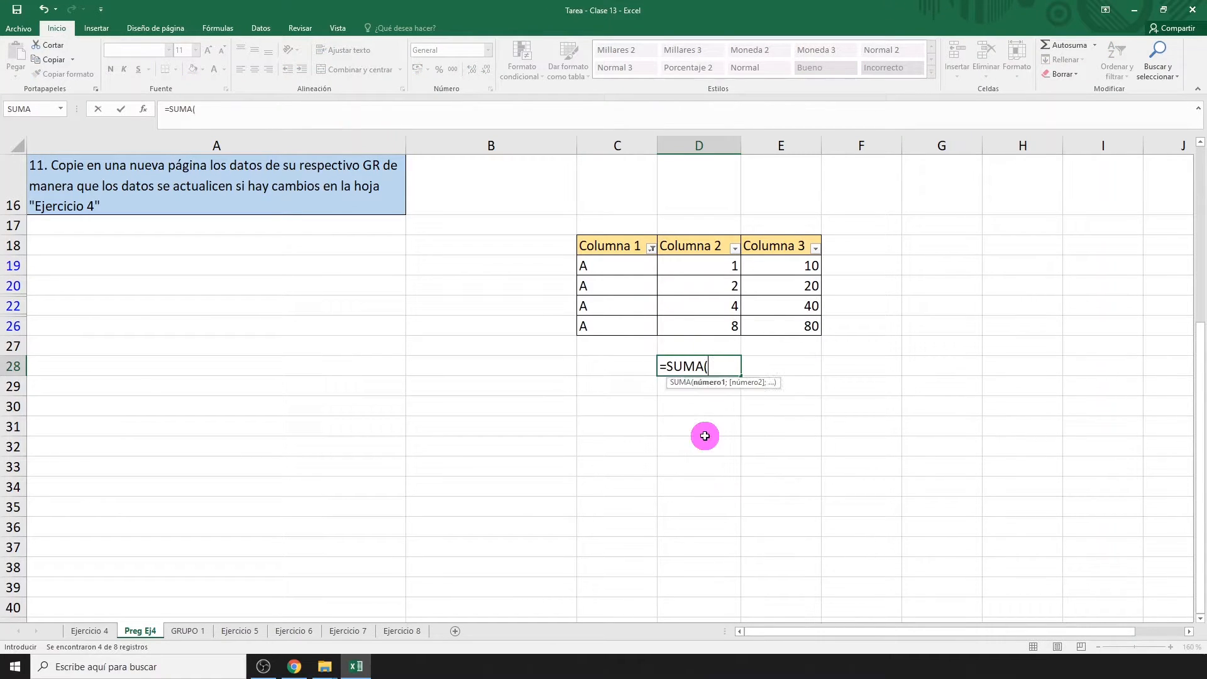
{"action": "left_click_drag", "start_coordinate": [693, 269], "coordinate": [699, 327]}
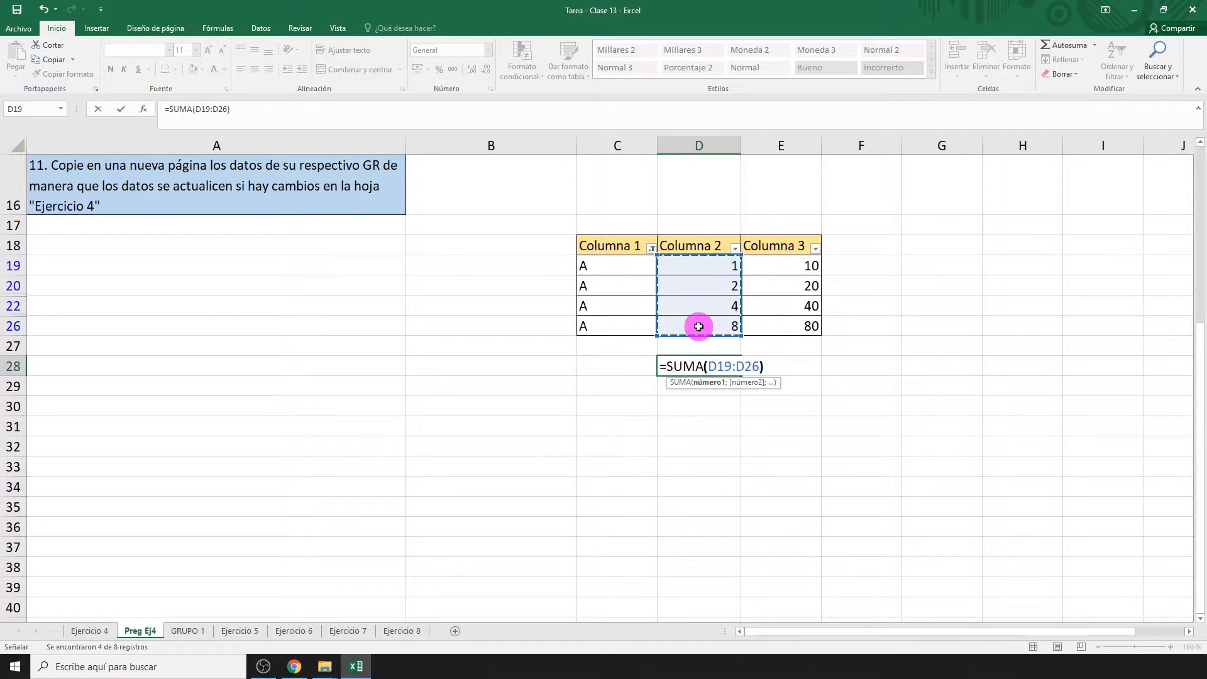
{"action": "key", "text": "Return"}
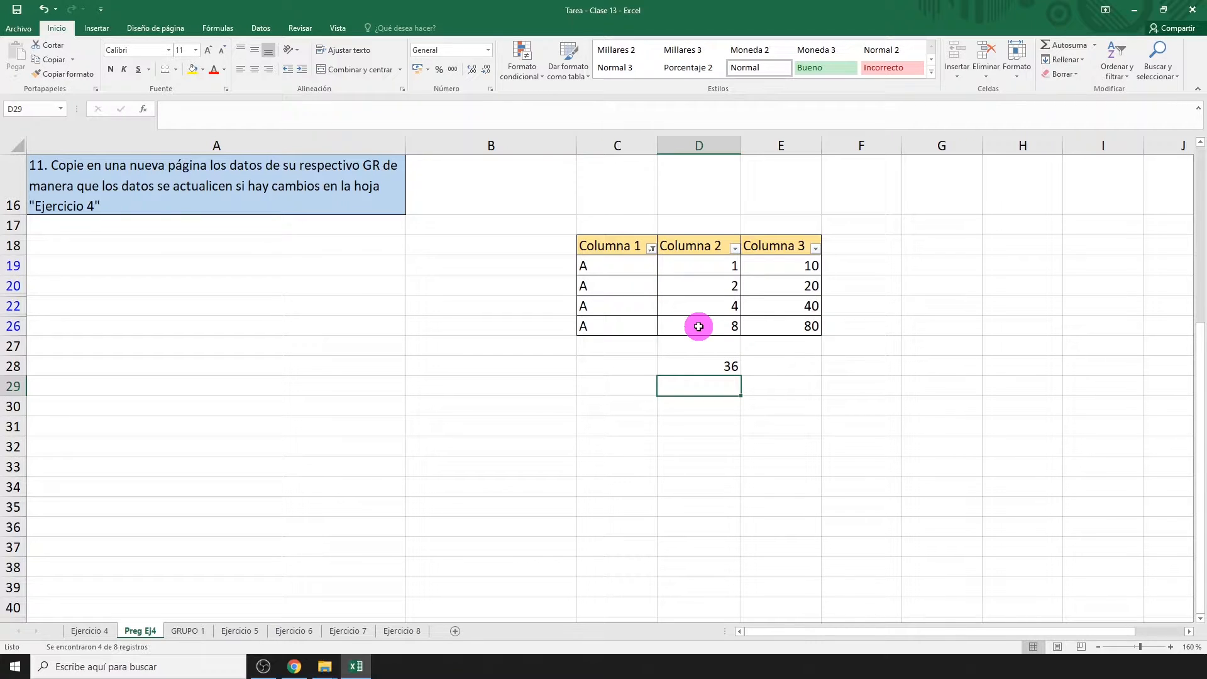
Step: Count the Columna 2 values in cell D29 with =CONTAR(D19:D26)
{"action": "type", "text": "=CONTA"}
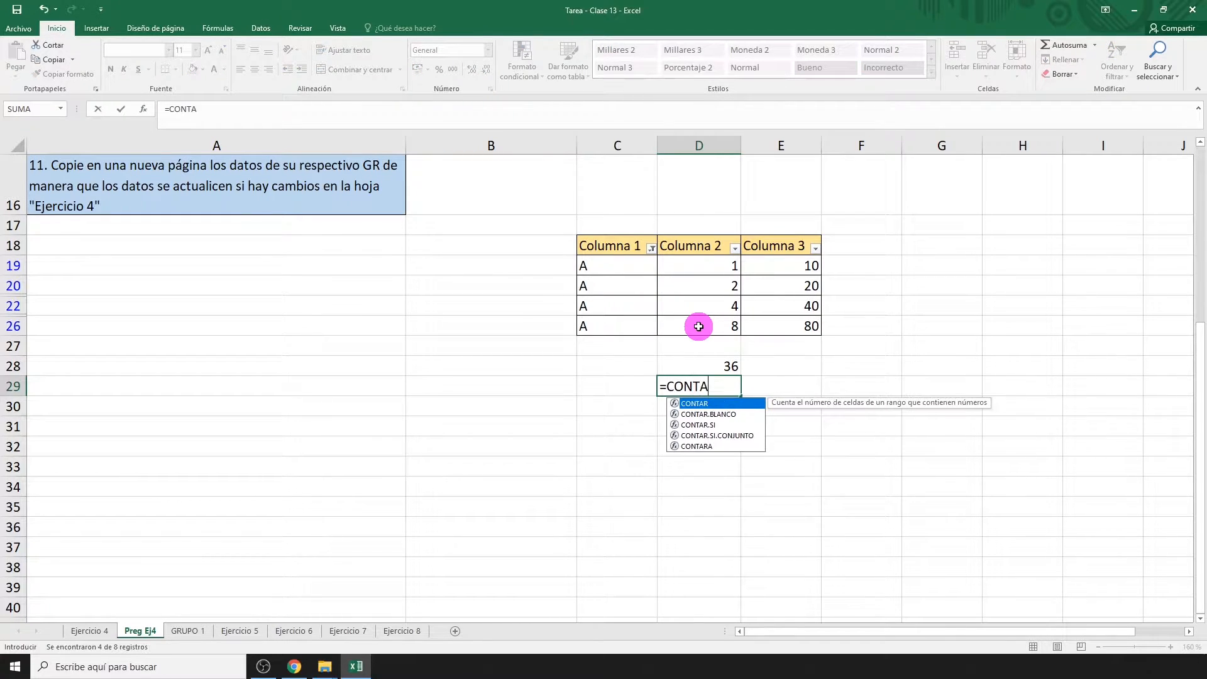
{"action": "type", "text": "R("}
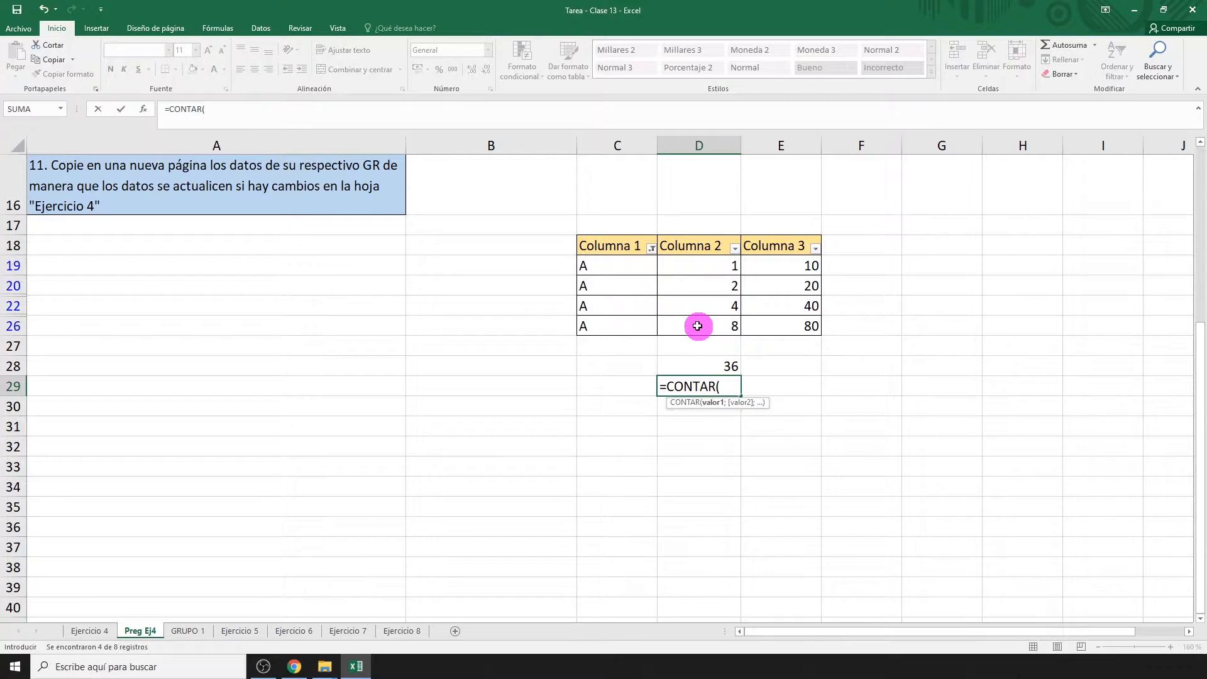
{"action": "left_click_drag", "start_coordinate": [692, 264], "coordinate": [690, 322]}
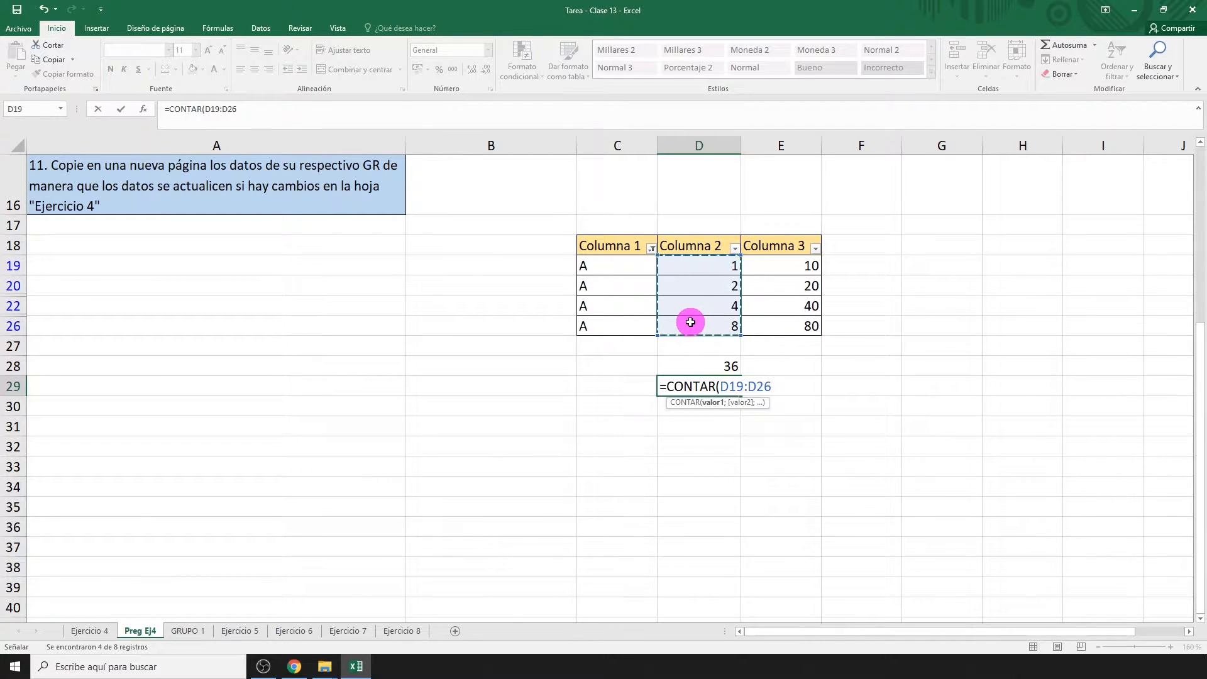
{"action": "type", "text": ")"}
{"action": "key", "text": "Return"}
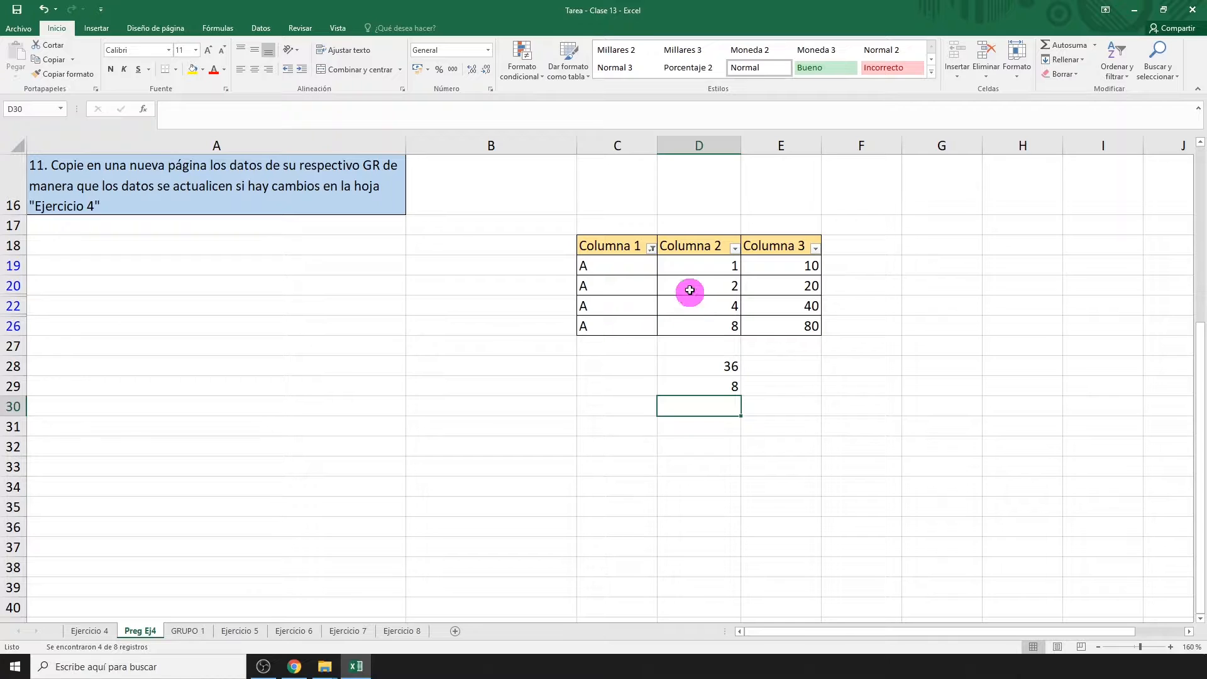
Step: Copy the visible Columna 2 values of the filtered table and paste them as values only starting at C30
{"action": "left_click_drag", "start_coordinate": [690, 266], "coordinate": [691, 322]}
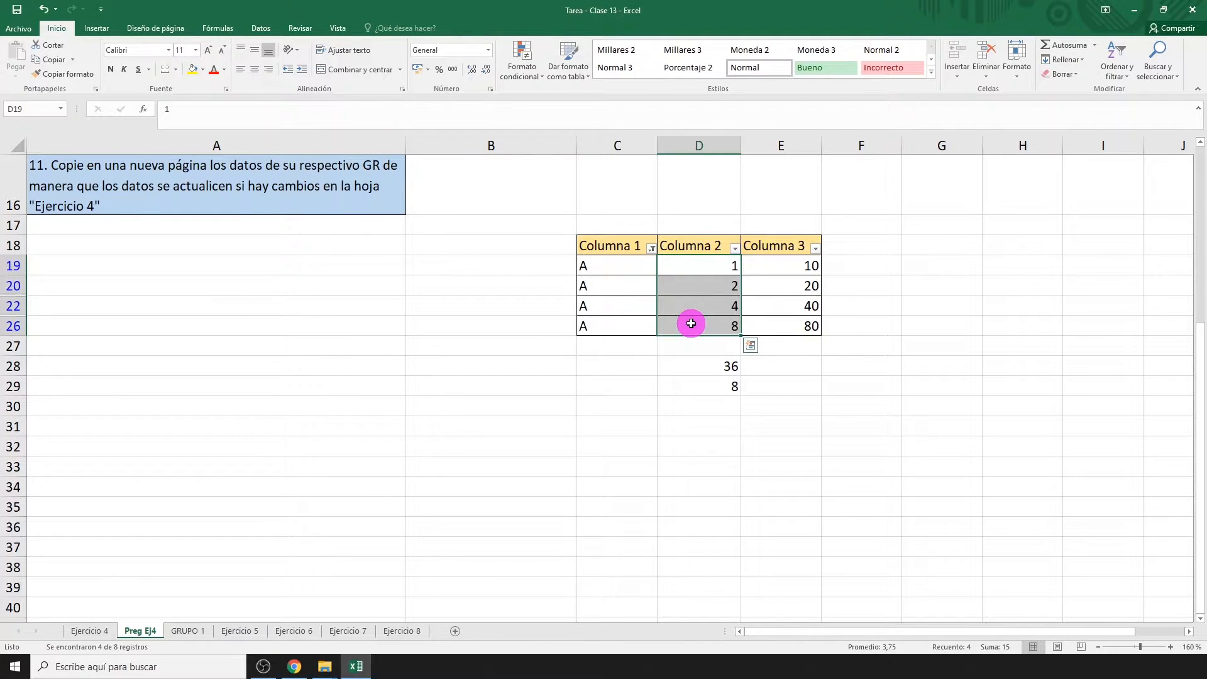
{"action": "key", "text": "ctrl+c"}
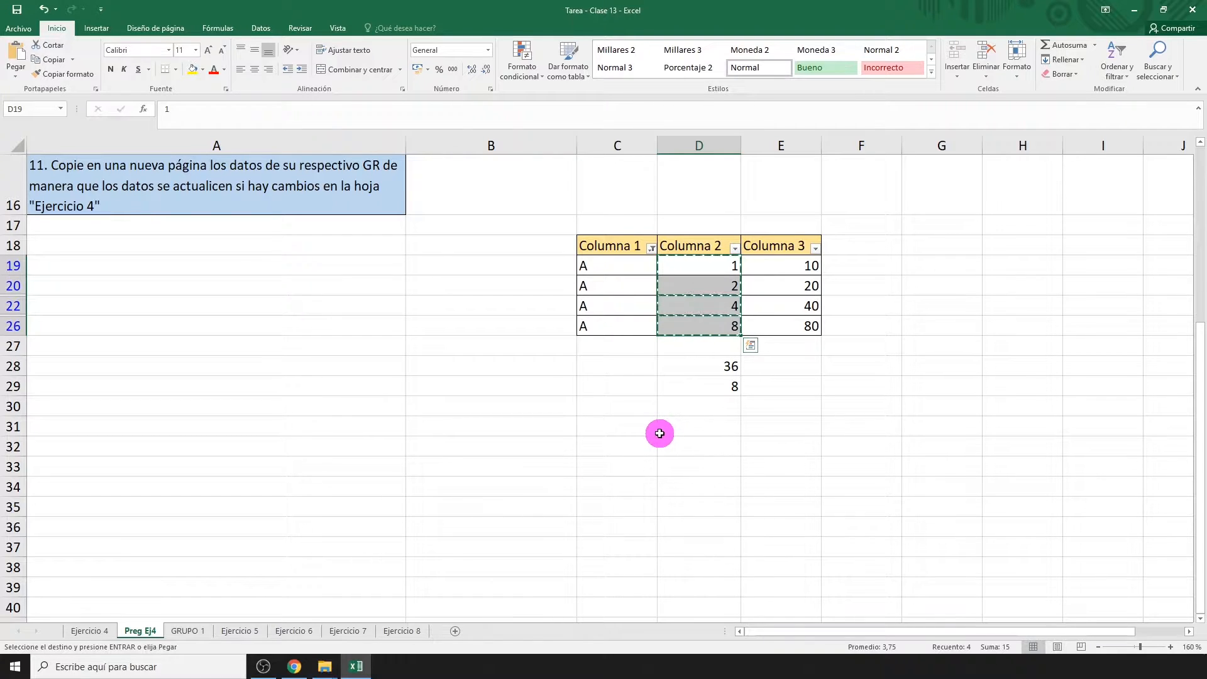
{"action": "left_click", "coordinate": [635, 410]}
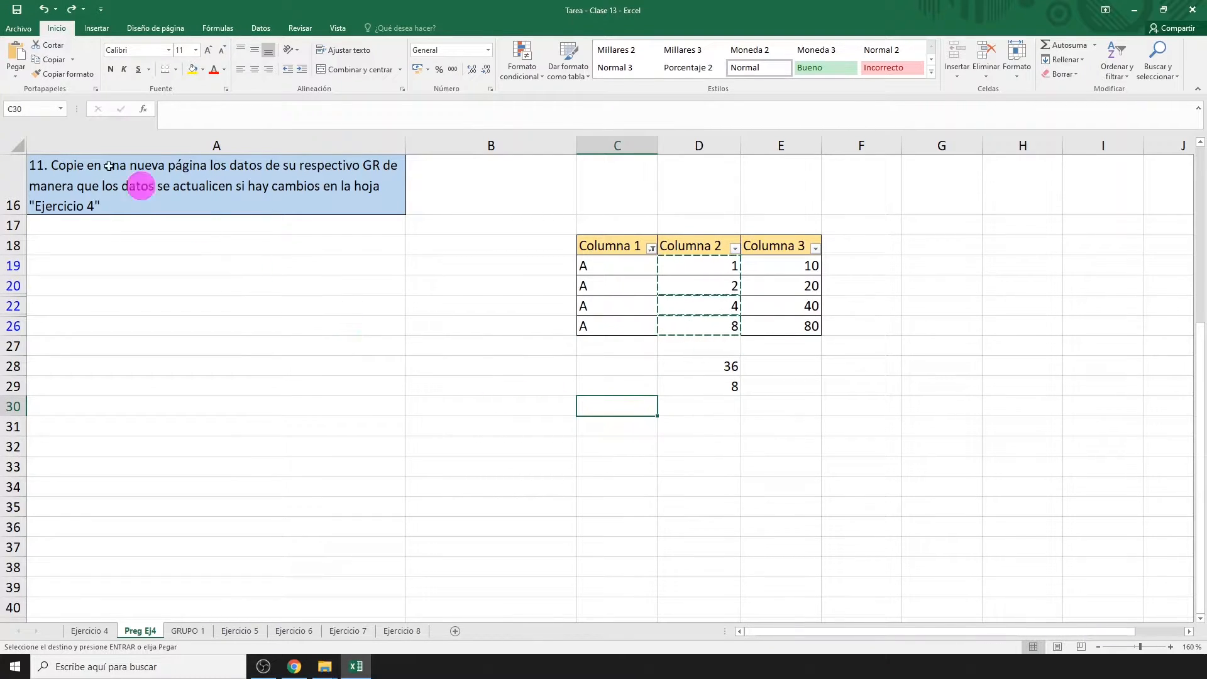
{"action": "left_click", "coordinate": [15, 79]}
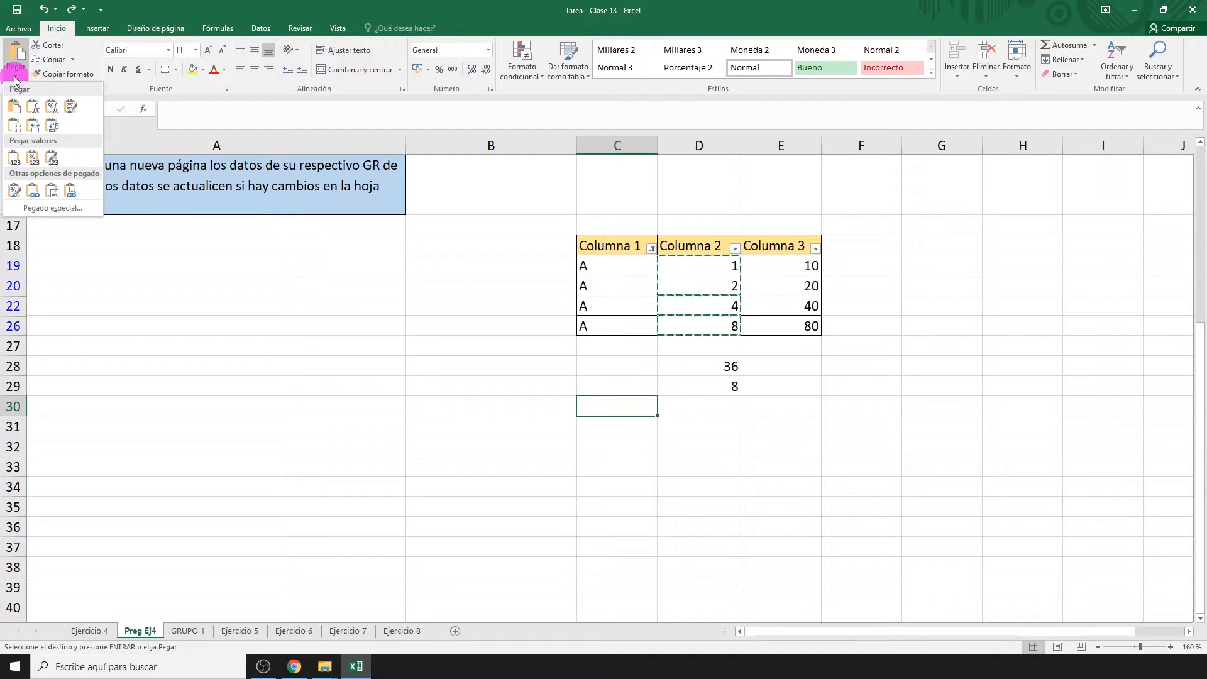
{"action": "left_click", "coordinate": [13, 161]}
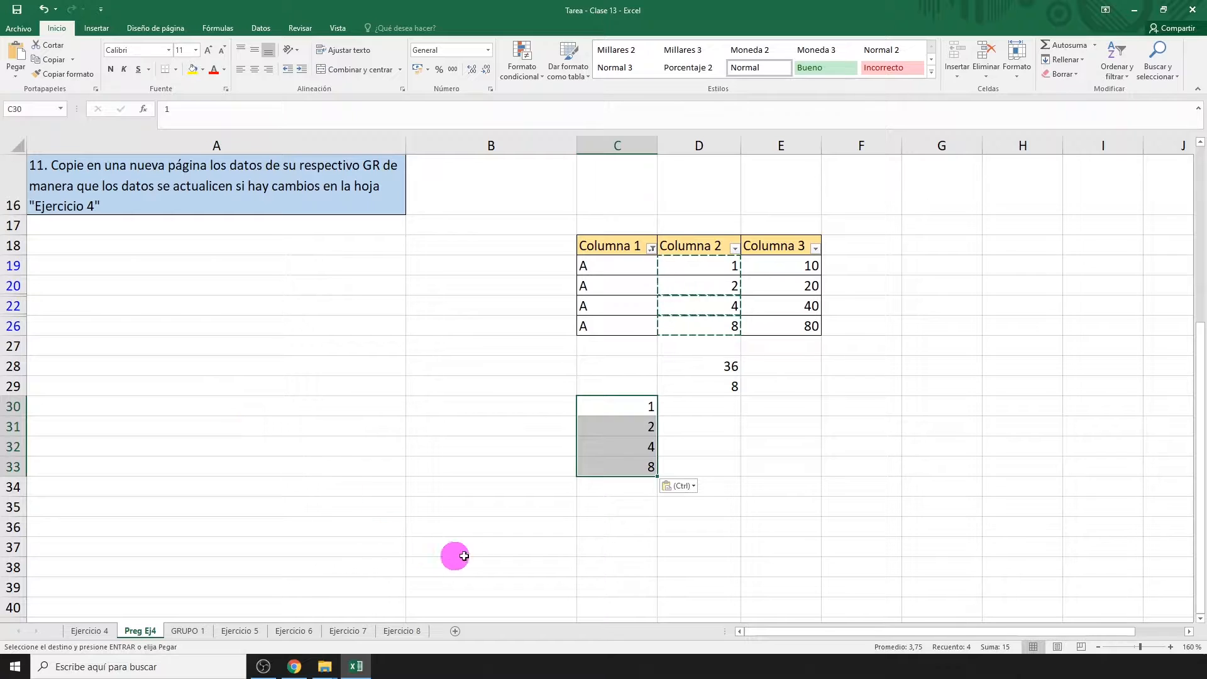
Step: Sum the pasted values in cell D30 with =SUMA(C30:C33)
{"action": "left_click", "coordinate": [705, 406]}
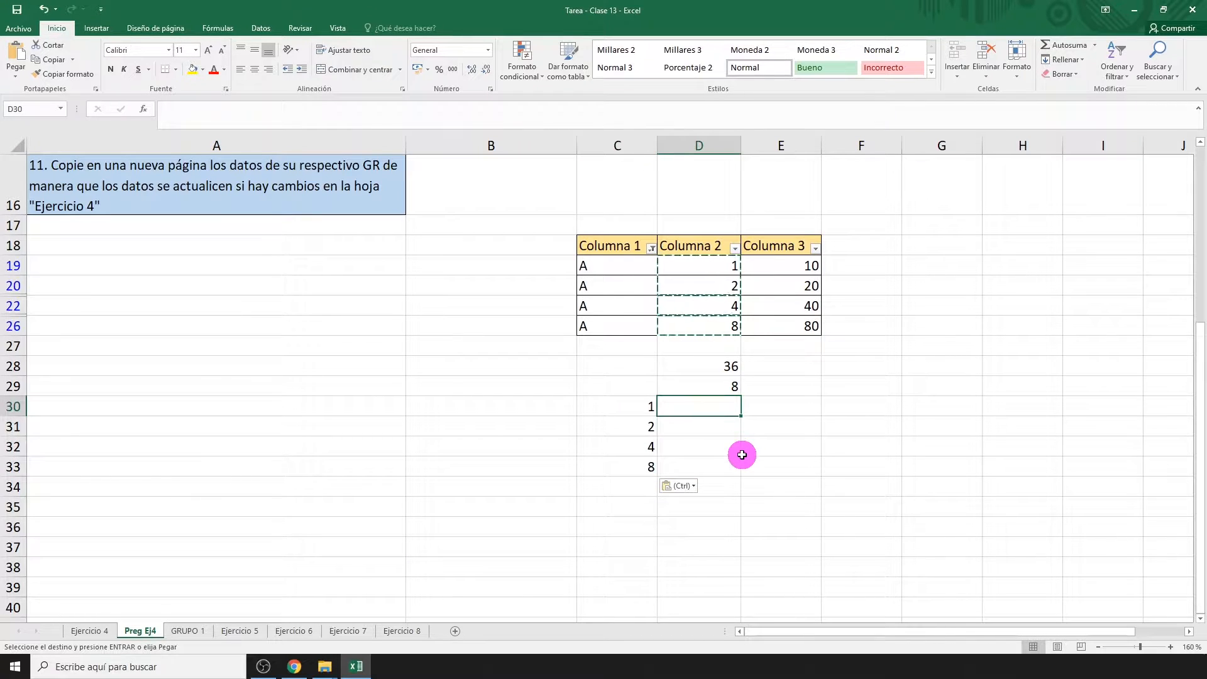
{"action": "type", "text": "=SUMA"}
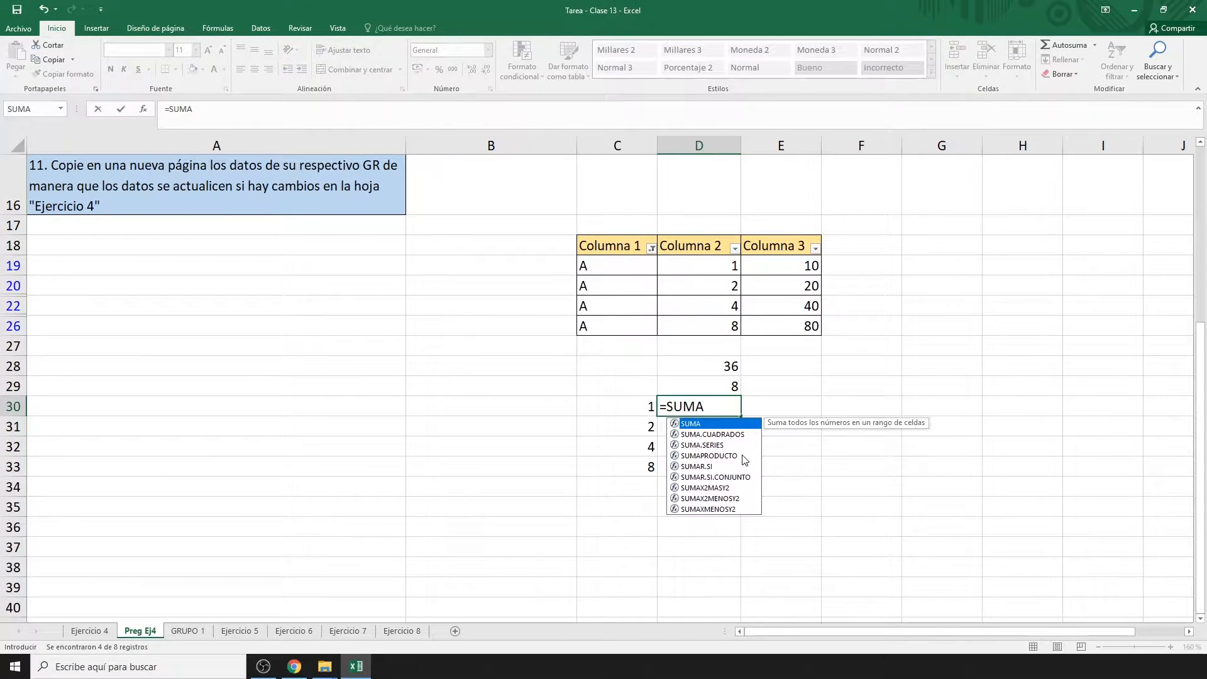
{"action": "type", "text": "("}
{"action": "left_click_drag", "start_coordinate": [651, 407], "coordinate": [632, 466]}
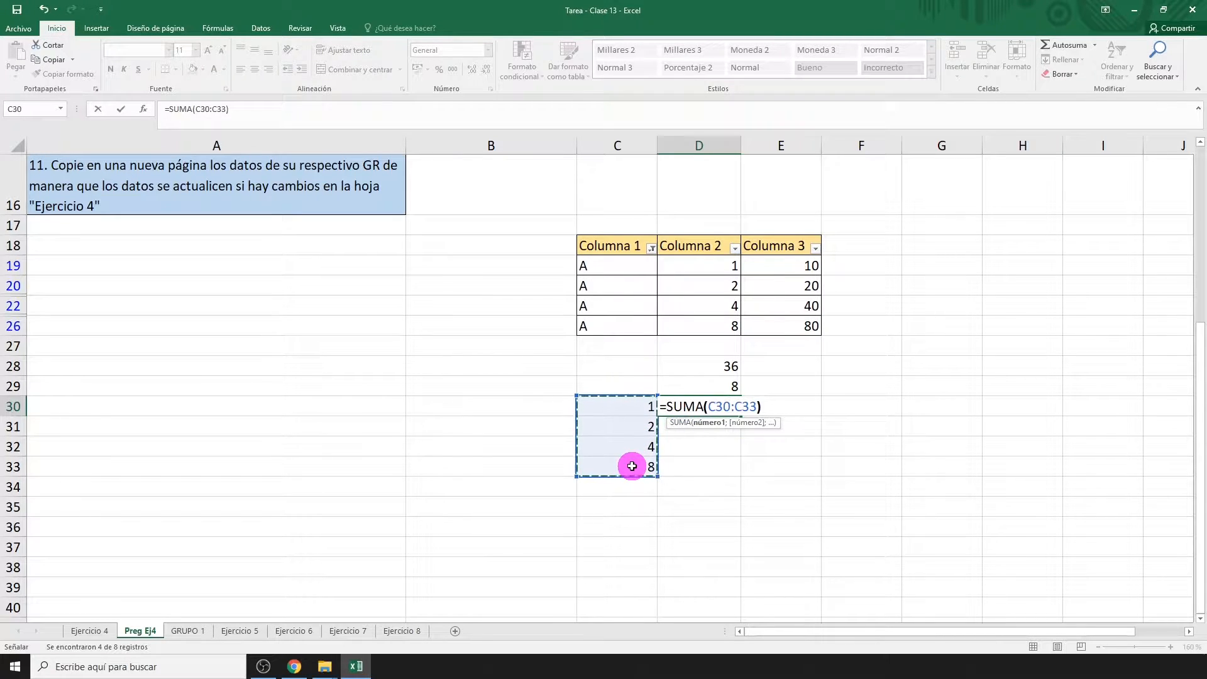
{"action": "type", "text": ")"}
{"action": "key", "text": "Return"}
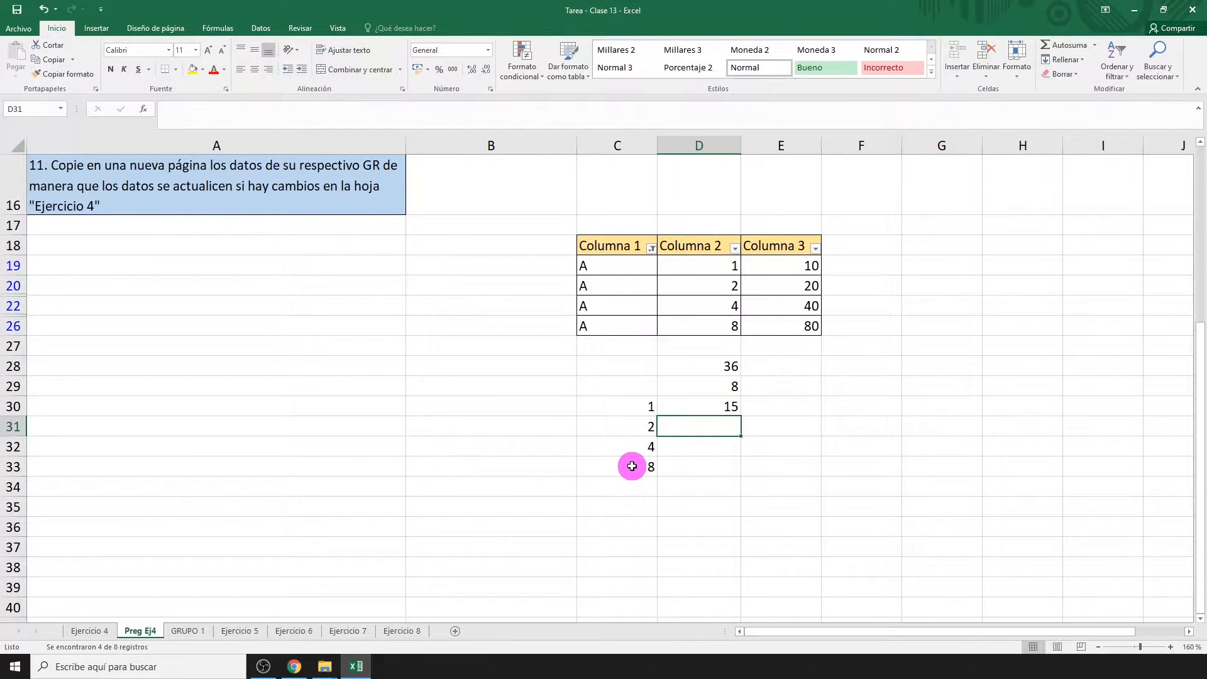
Step: Count the pasted values in D31 with =CONTAR(C30:C33) and fill cells D30:D31 yellow
{"action": "type", "text": "=CONTAR"}
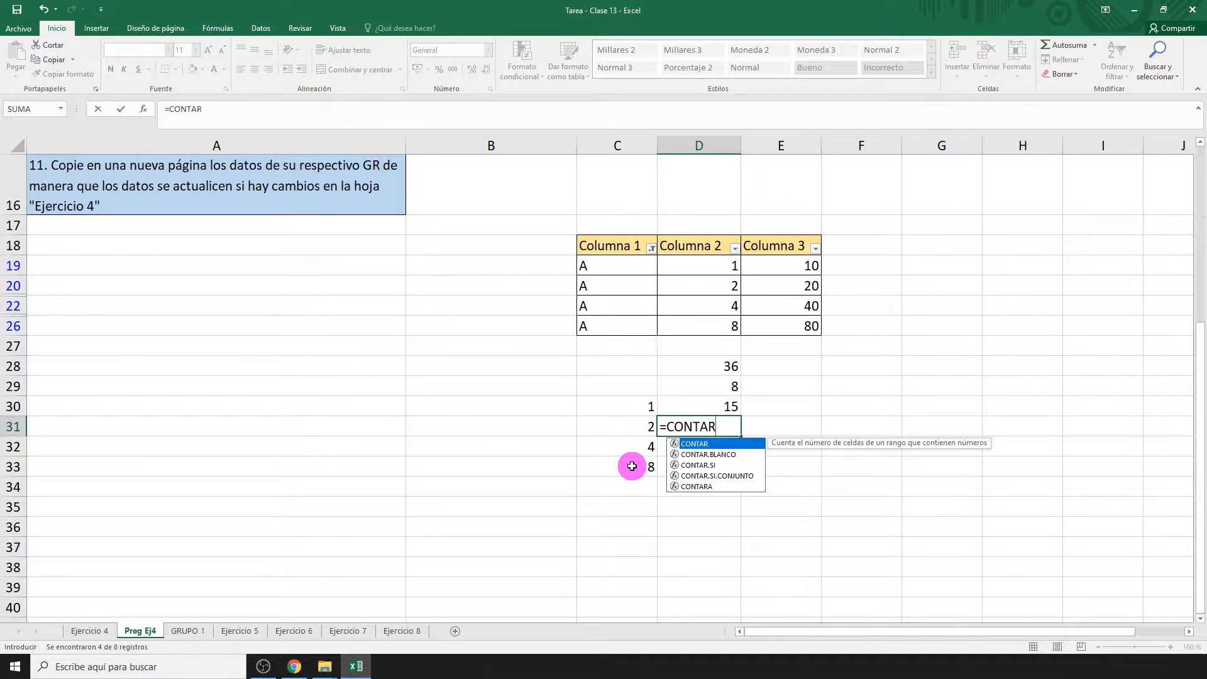
{"action": "type", "text": "("}
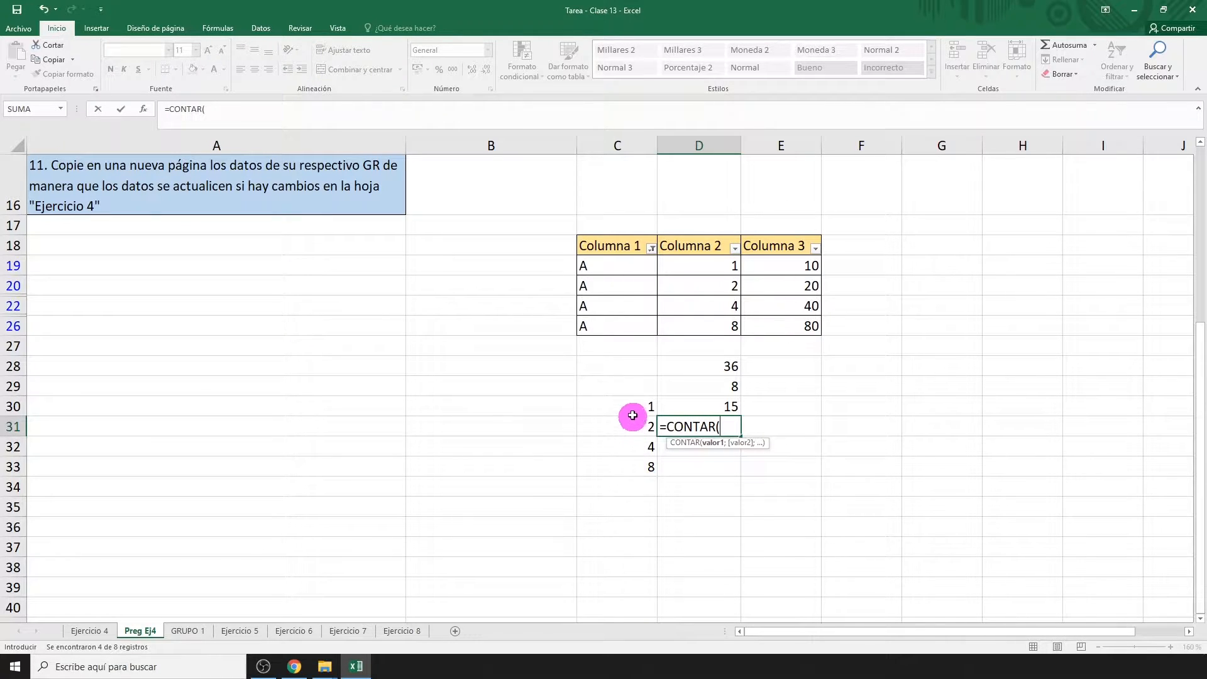
{"action": "left_click_drag", "start_coordinate": [640, 405], "coordinate": [632, 464]}
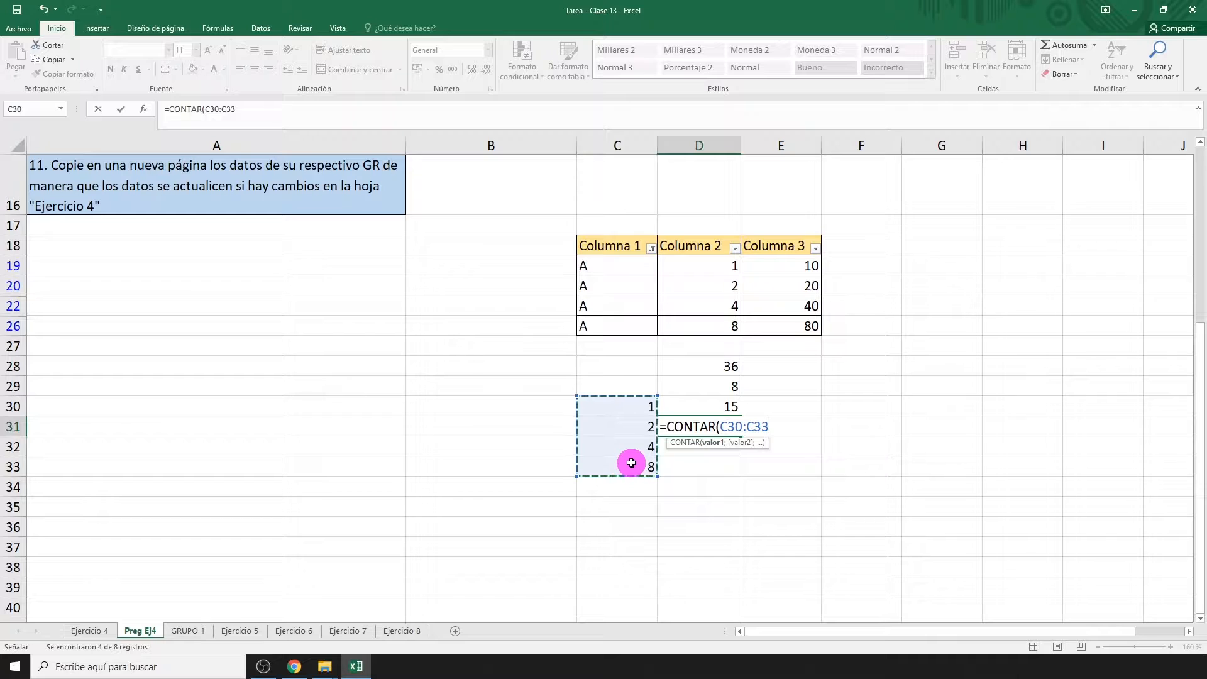
{"action": "key", "text": "Return"}
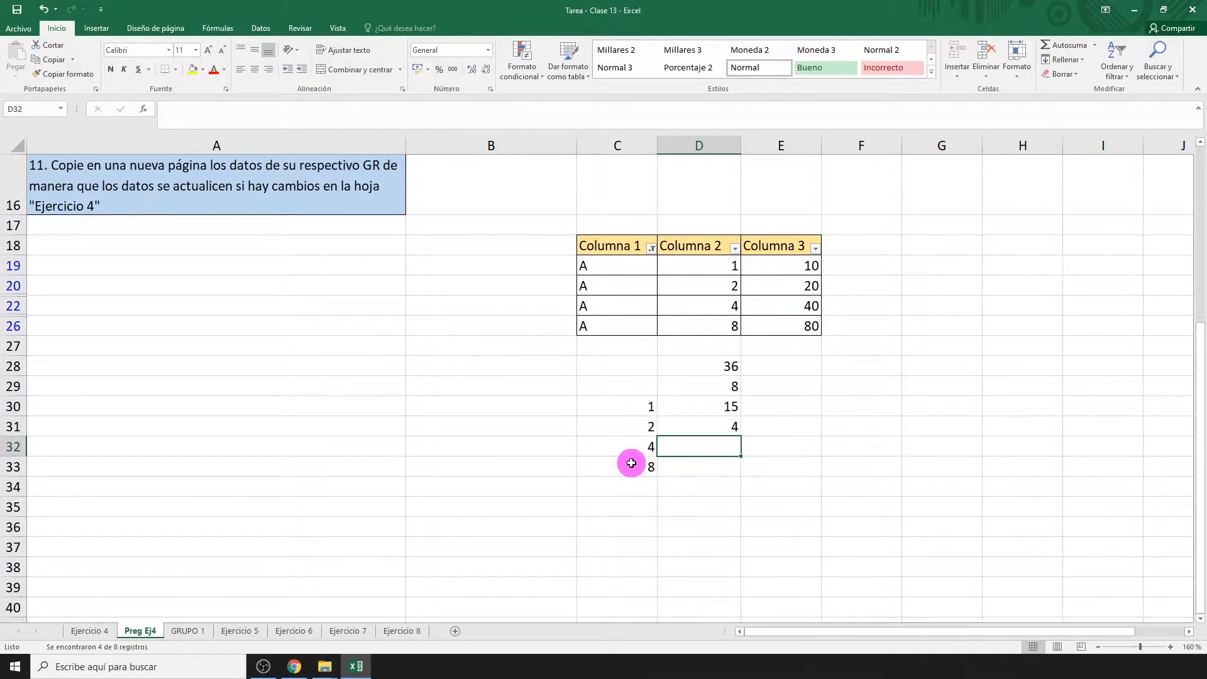
{"action": "left_click_drag", "start_coordinate": [679, 409], "coordinate": [690, 424]}
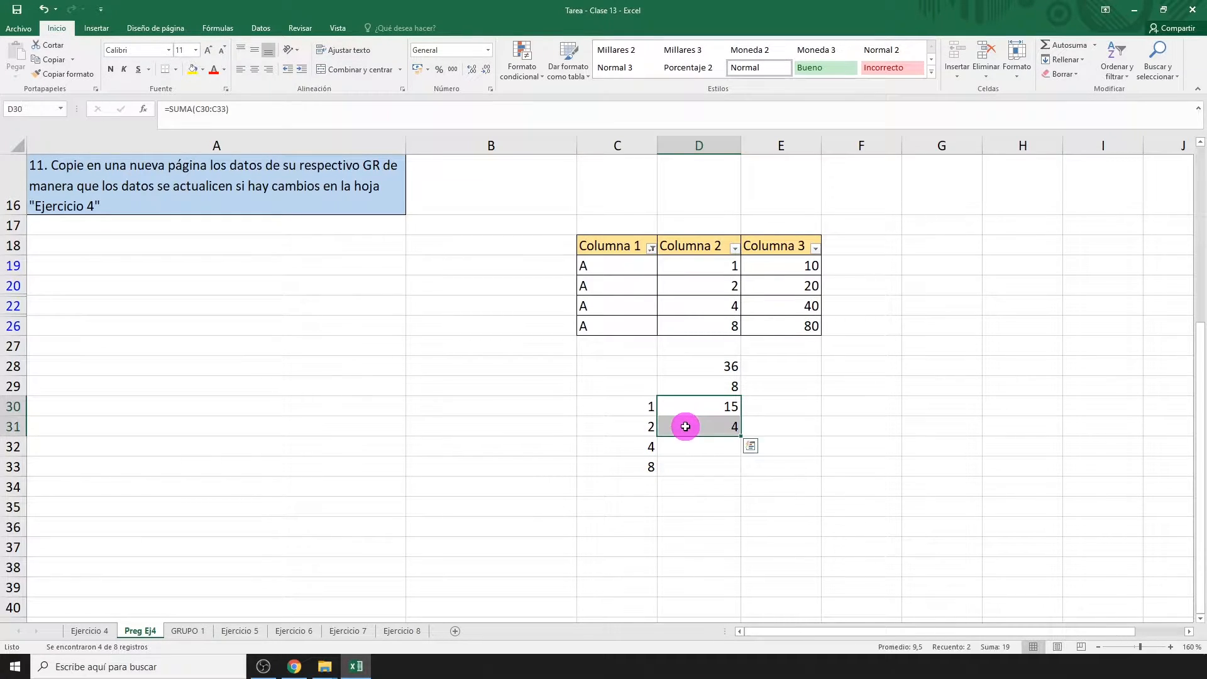
{"action": "left_click", "coordinate": [193, 69]}
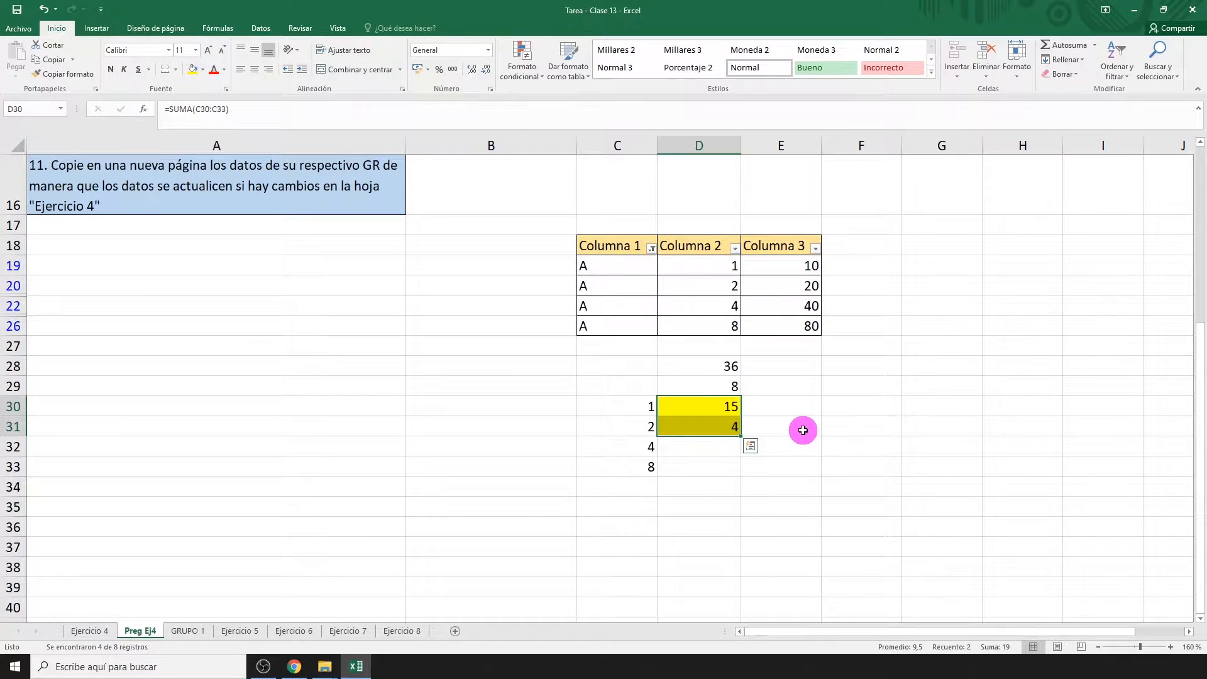
Step: Copy the visible Columna 2 values to F19, beside the still filtered table, and fill the pasted cells yellow
{"action": "left_click_drag", "start_coordinate": [714, 262], "coordinate": [719, 325]}
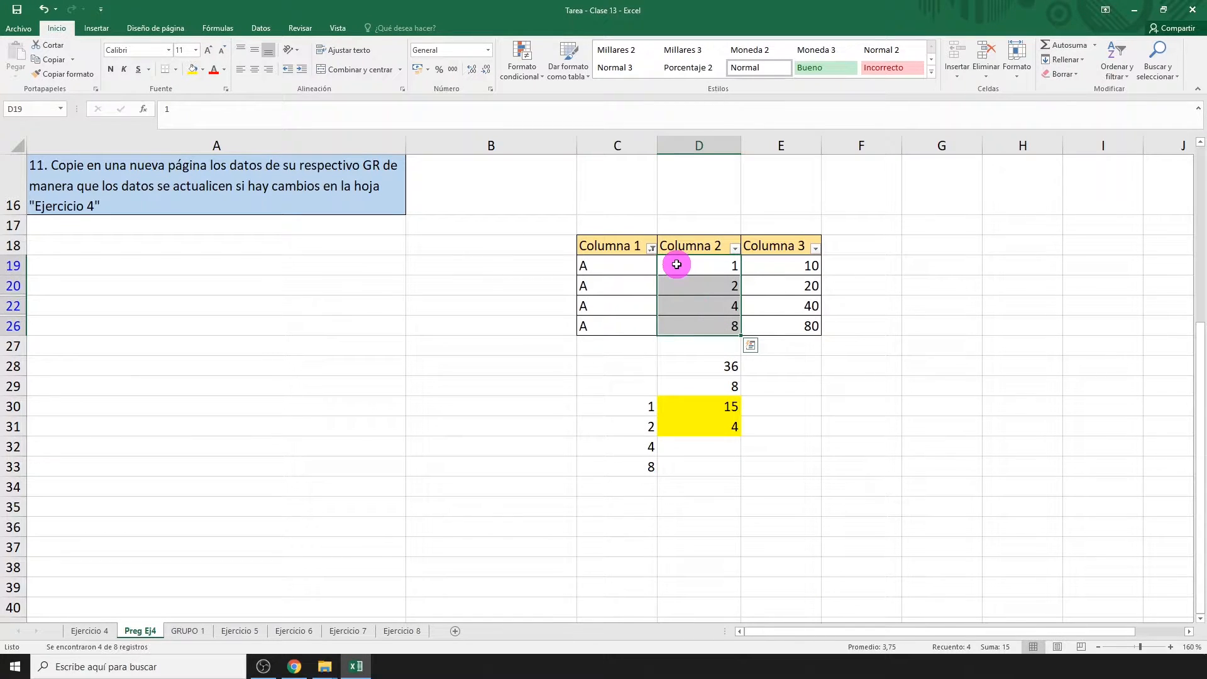
{"action": "left_click_drag", "start_coordinate": [677, 266], "coordinate": [679, 333]}
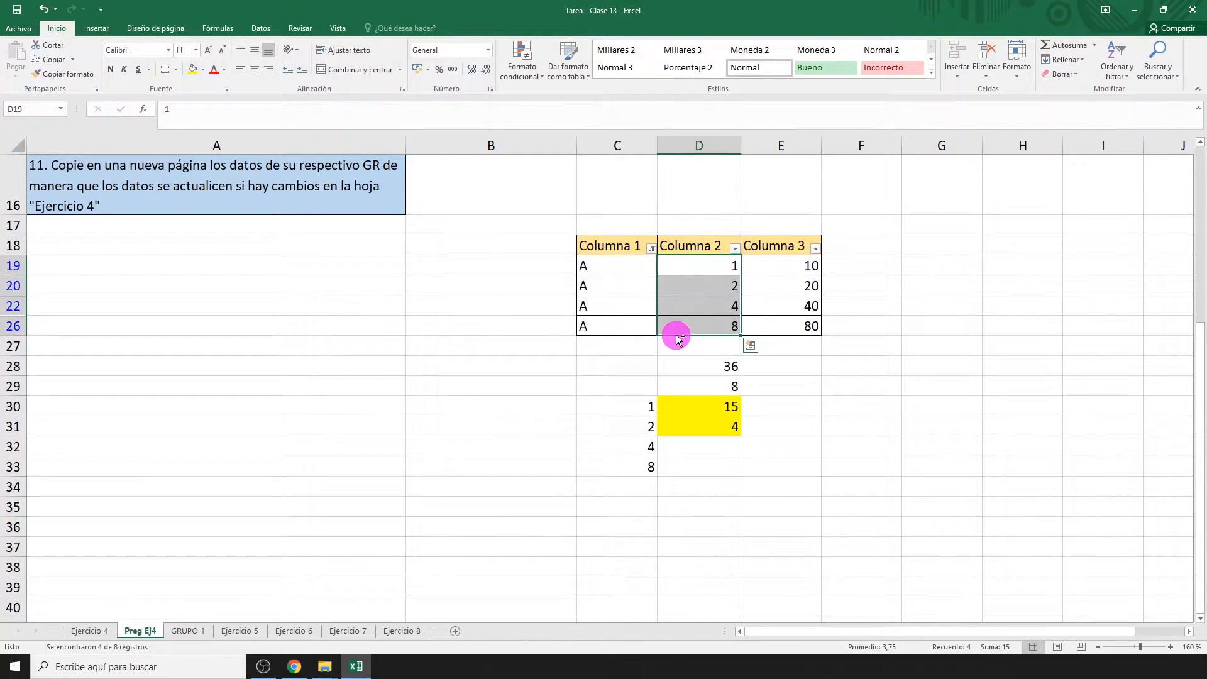
{"action": "key", "text": "ctrl+c"}
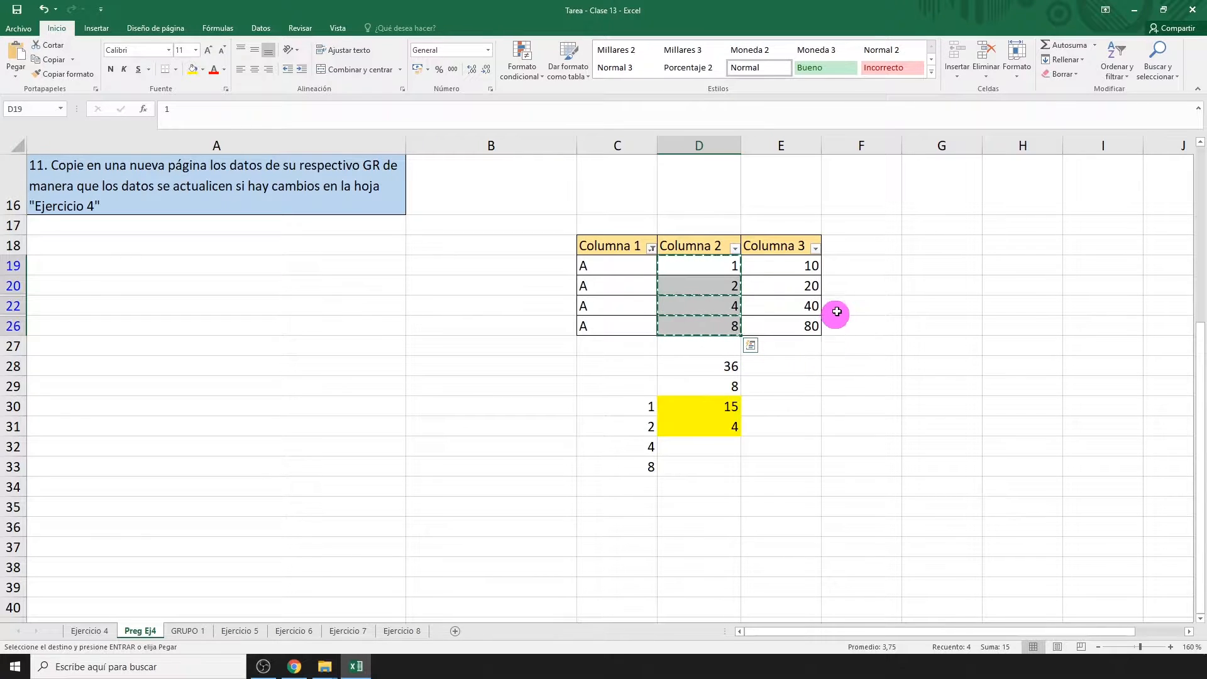
{"action": "left_click", "coordinate": [849, 268]}
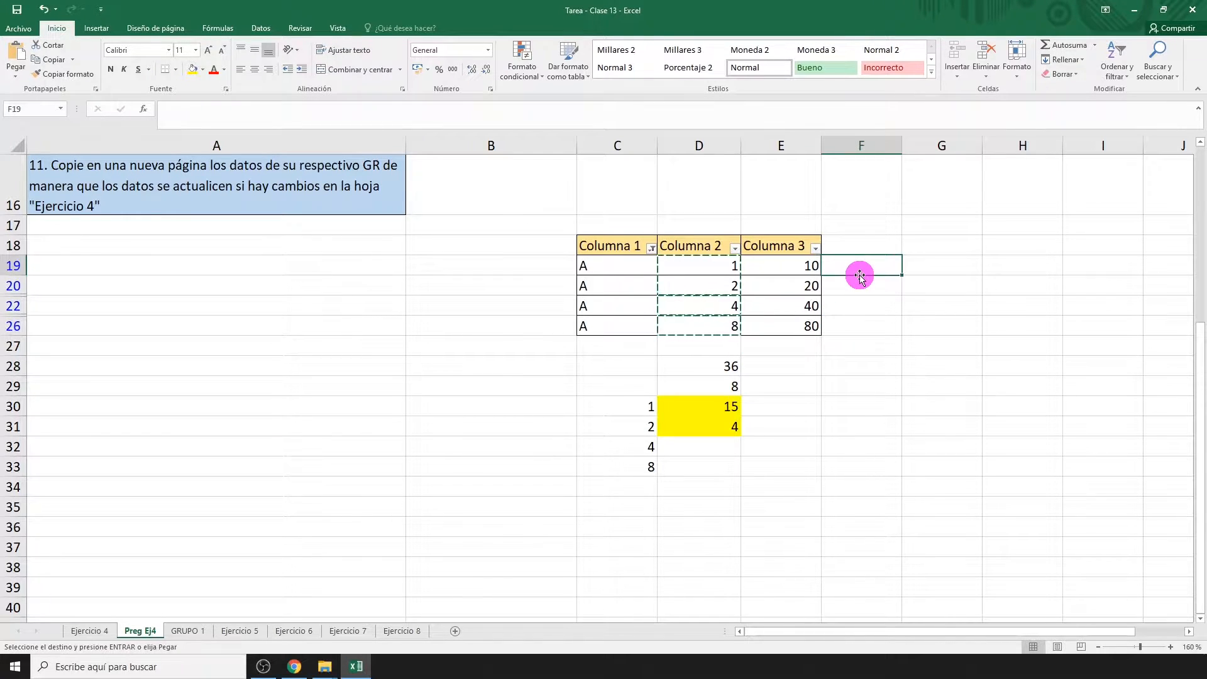
{"action": "key", "text": "ctrl+v"}
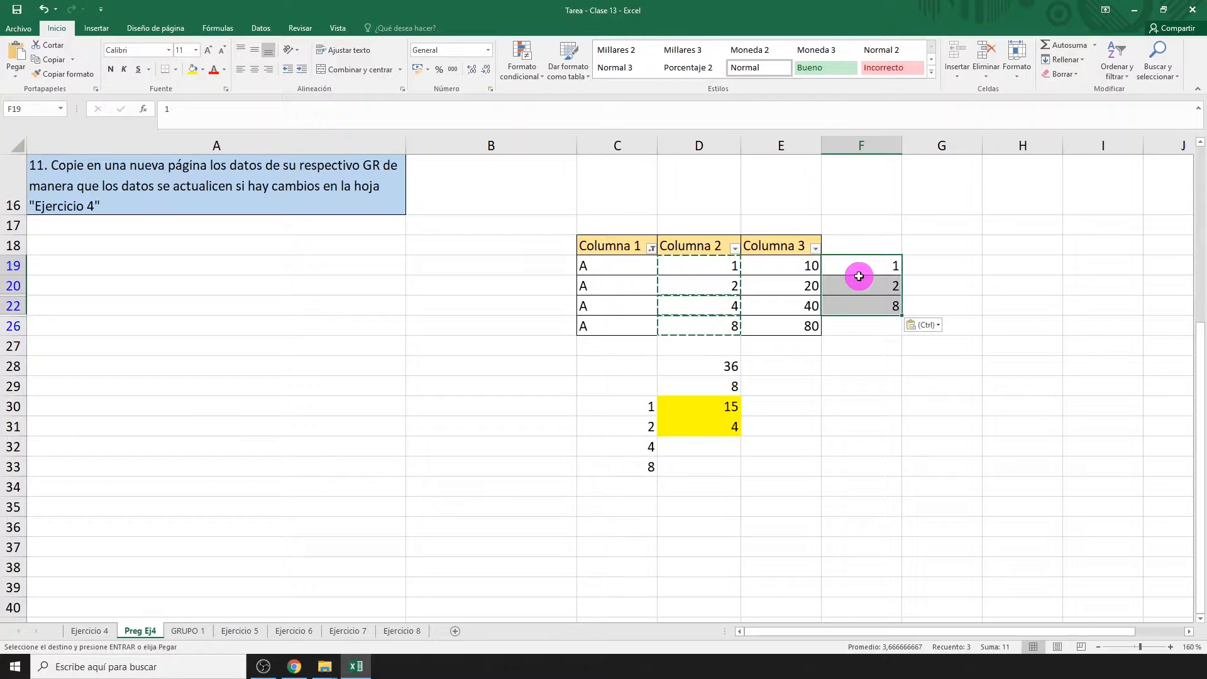
{"action": "left_click", "coordinate": [192, 69]}
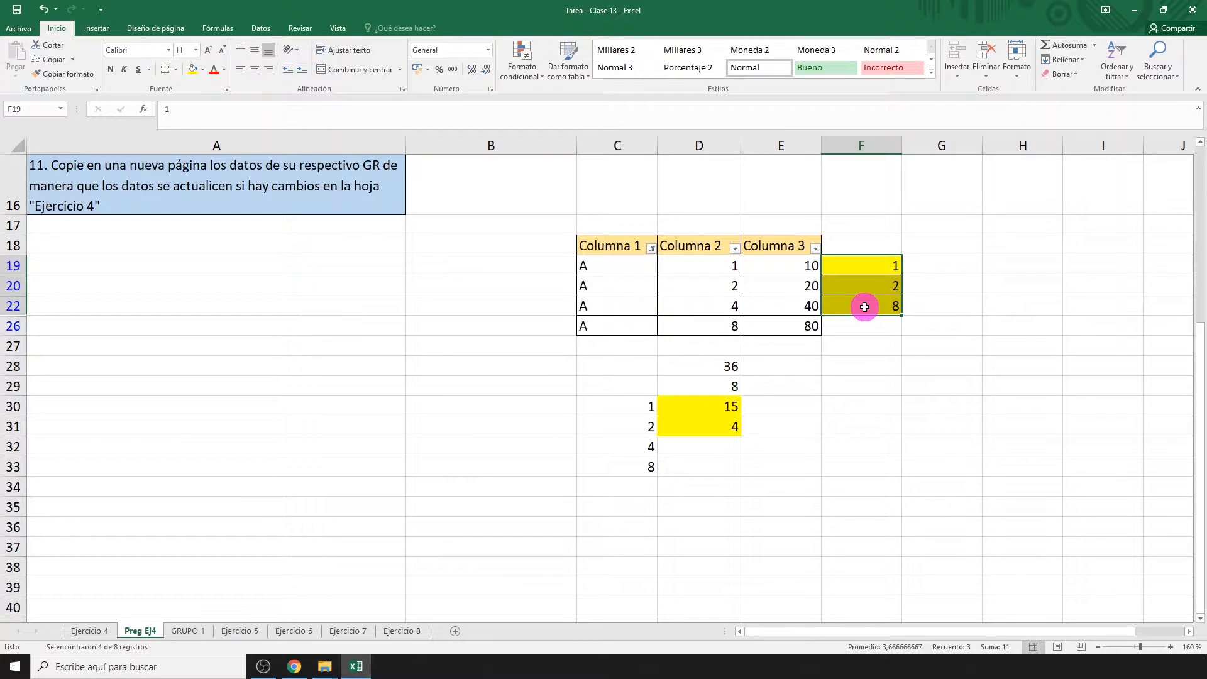
Step: Clear the Columna 1 filter of the small table and check the pasted value in F21
{"action": "left_click", "coordinate": [652, 249]}
{"action": "left_click", "coordinate": [585, 308]}
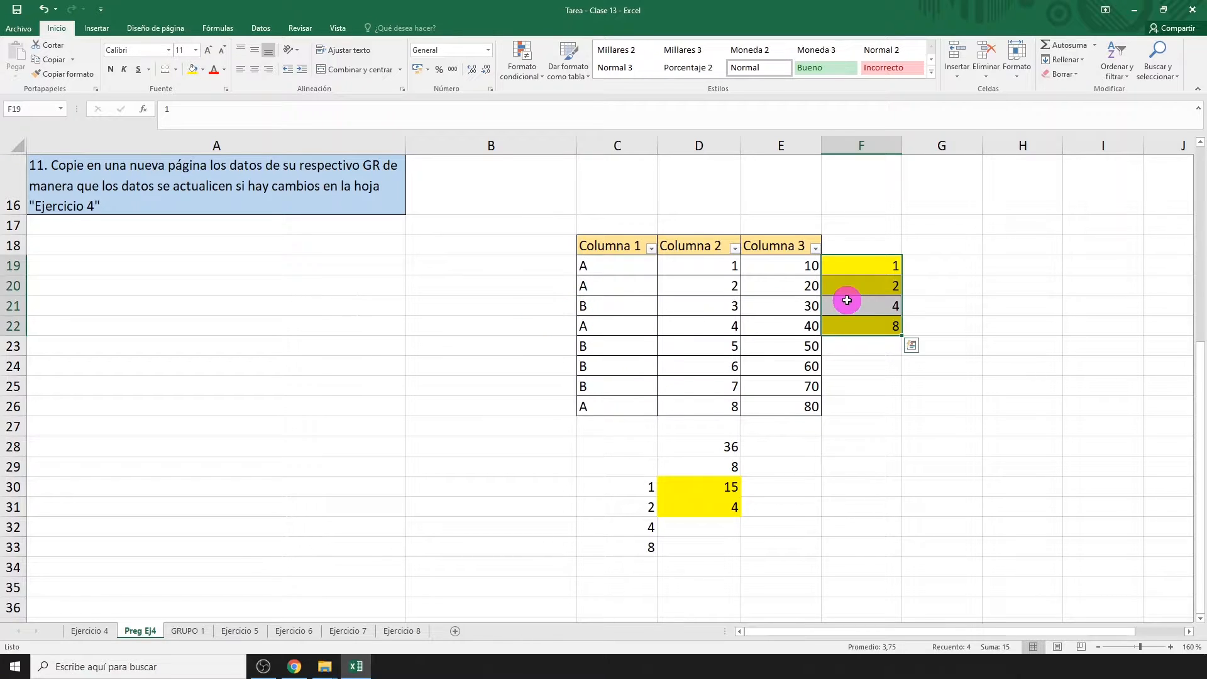
{"action": "left_click", "coordinate": [847, 303]}
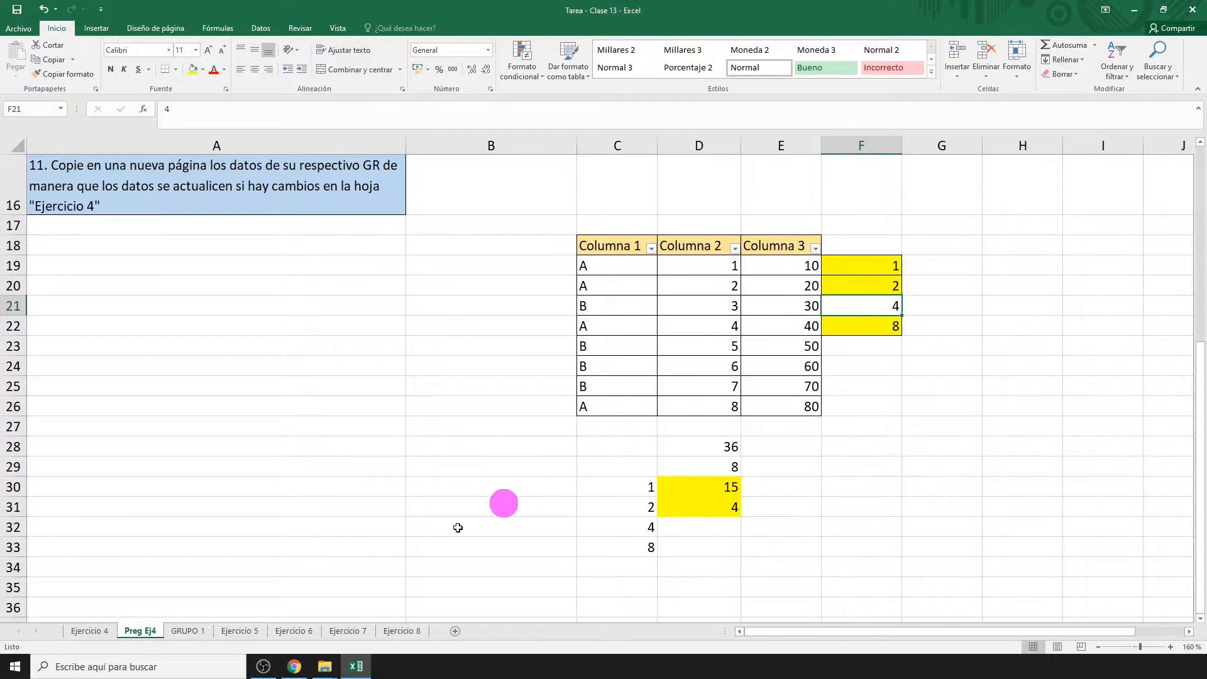
Step: Add filters to the header row A7:G7 of the student table on the Ejercicio 5 sheet
{"action": "left_click", "coordinate": [247, 631]}
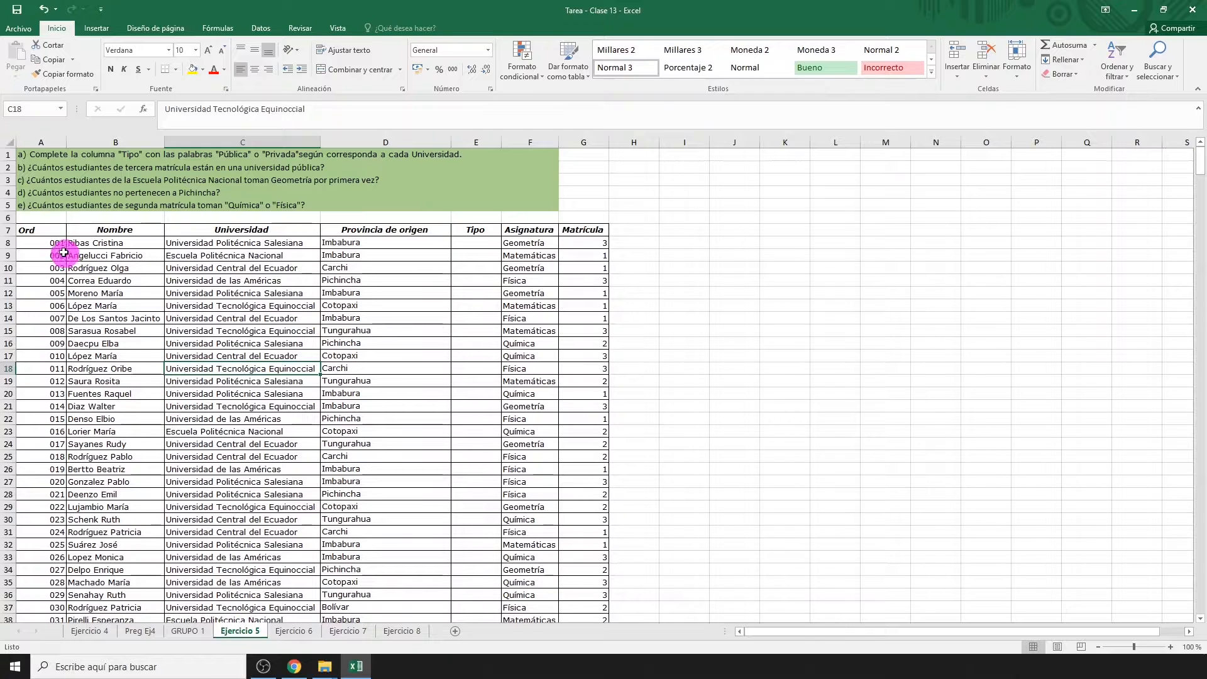
{"action": "left_click_drag", "start_coordinate": [56, 231], "coordinate": [604, 230]}
{"action": "left_click", "coordinate": [1117, 67]}
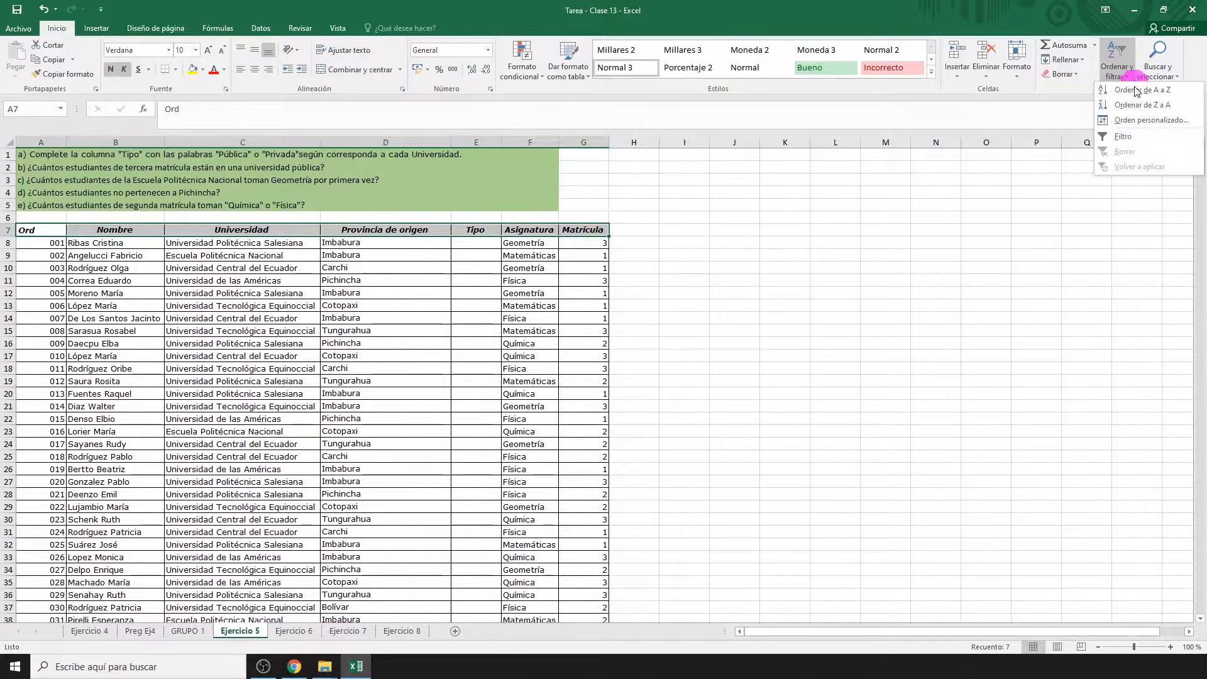
{"action": "left_click", "coordinate": [1133, 140]}
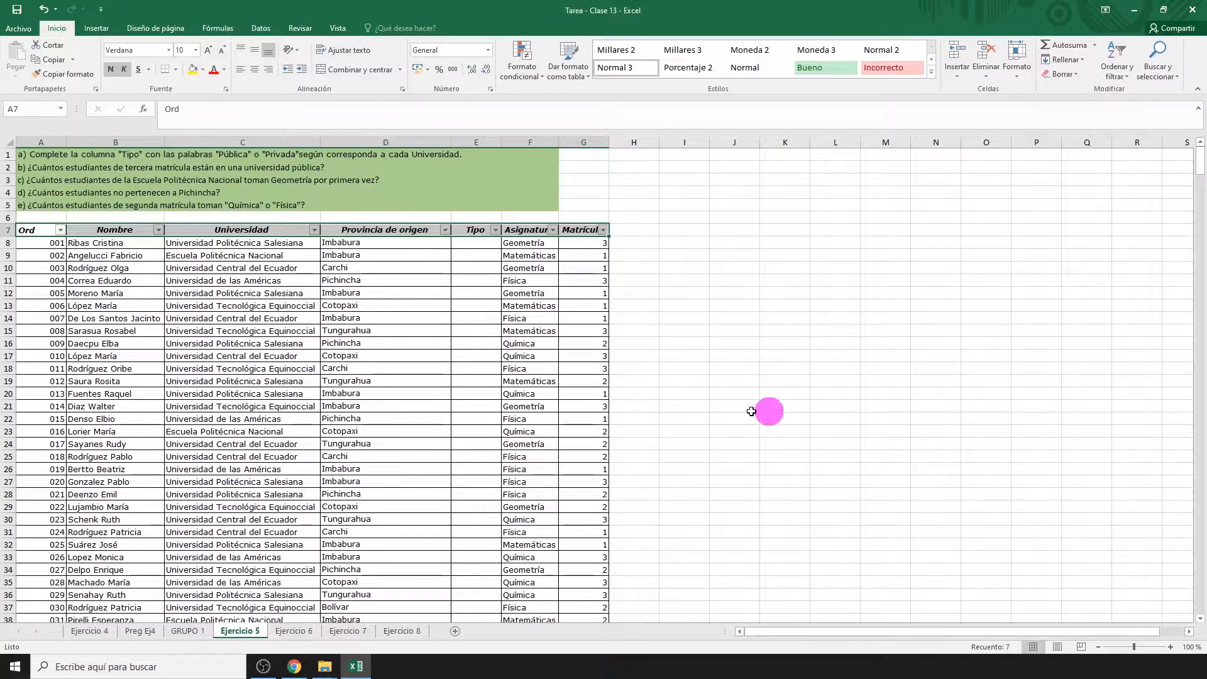
Step: Review the Universidad filter list and copy Escuela Politécnica Nacional and Universidad Central del Ecuador from C9:C10 to I8:I9
{"action": "left_click", "coordinate": [316, 231]}
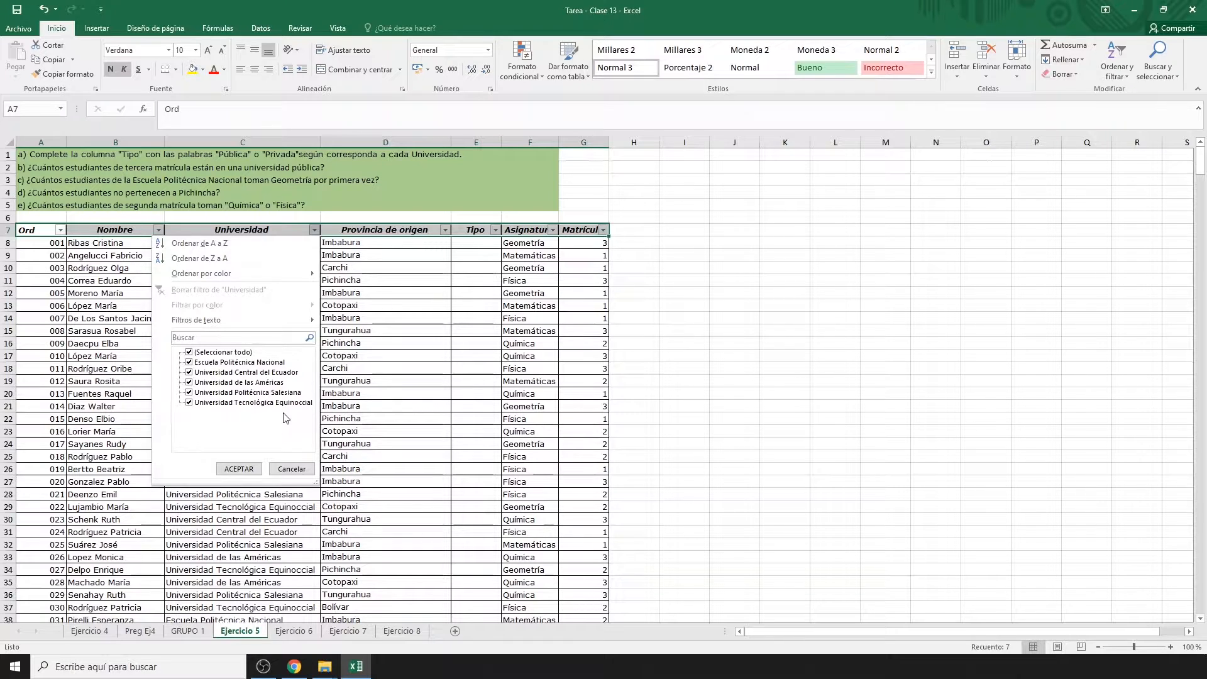
{"action": "left_click", "coordinate": [257, 470]}
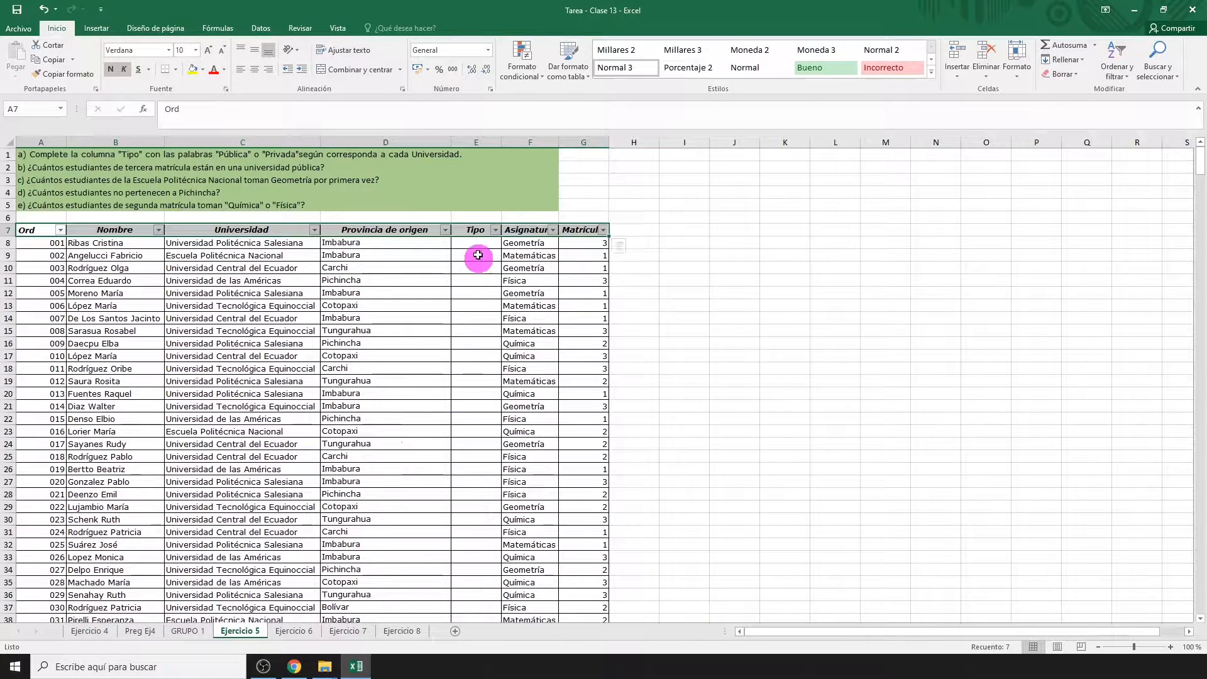
{"action": "left_click_drag", "start_coordinate": [308, 256], "coordinate": [305, 266]}
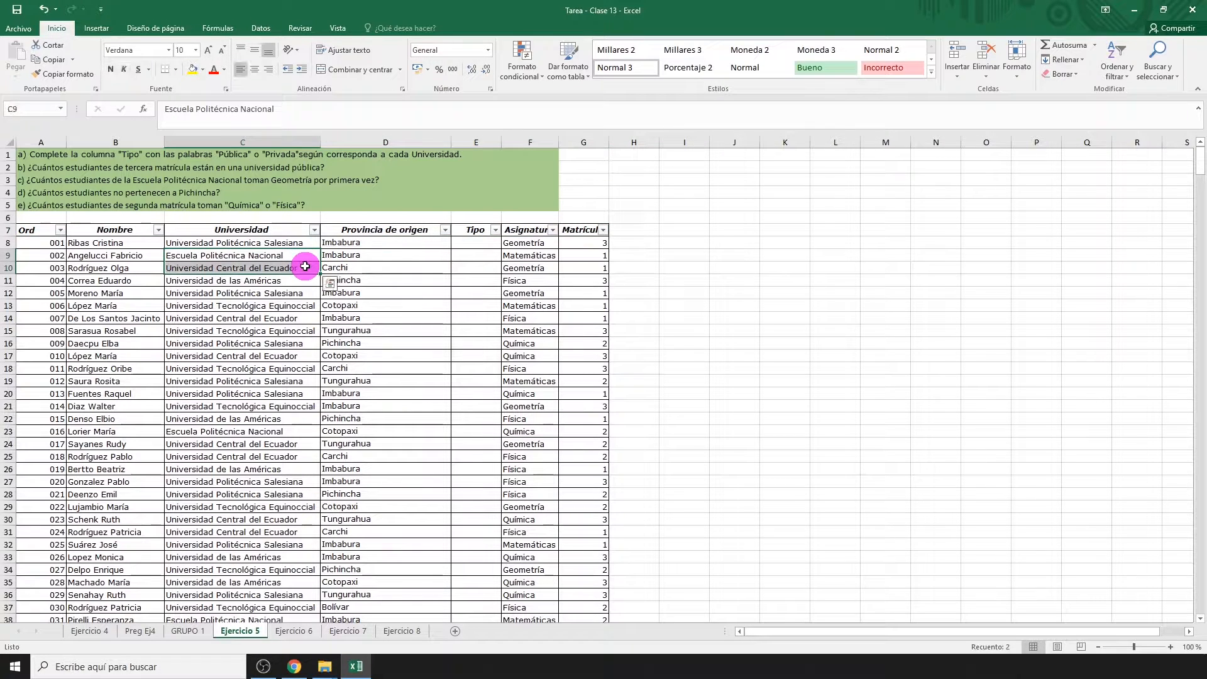
{"action": "key", "text": "ctrl+c"}
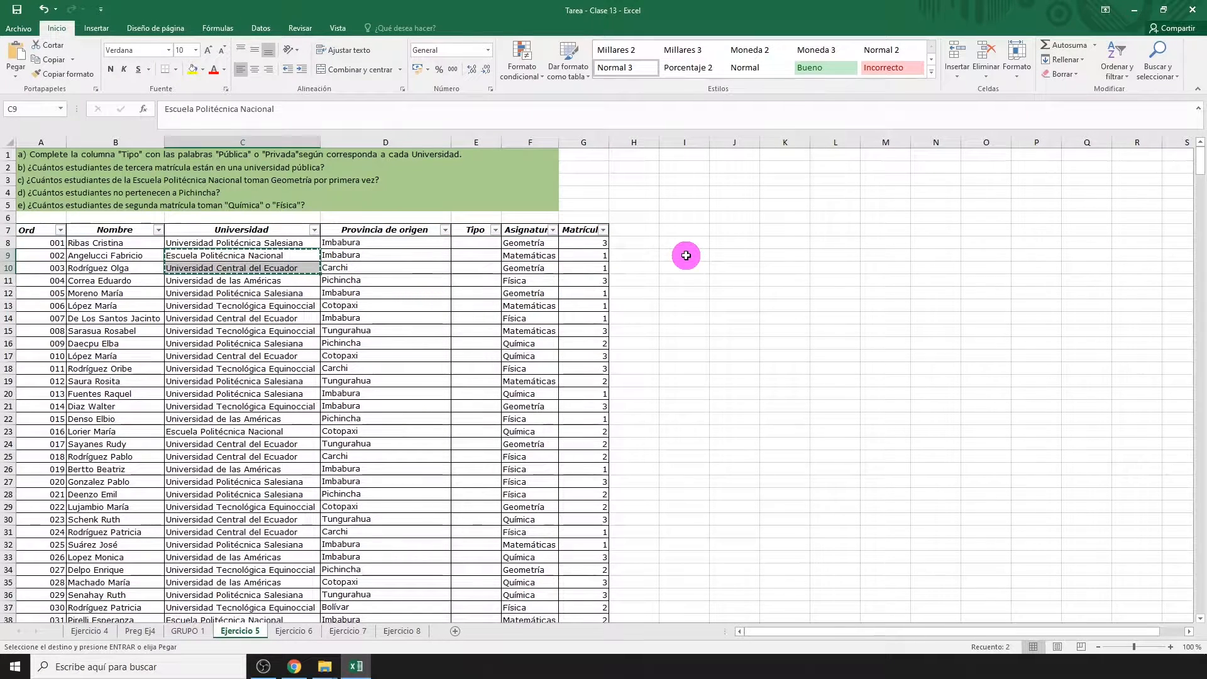
{"action": "left_click", "coordinate": [684, 245]}
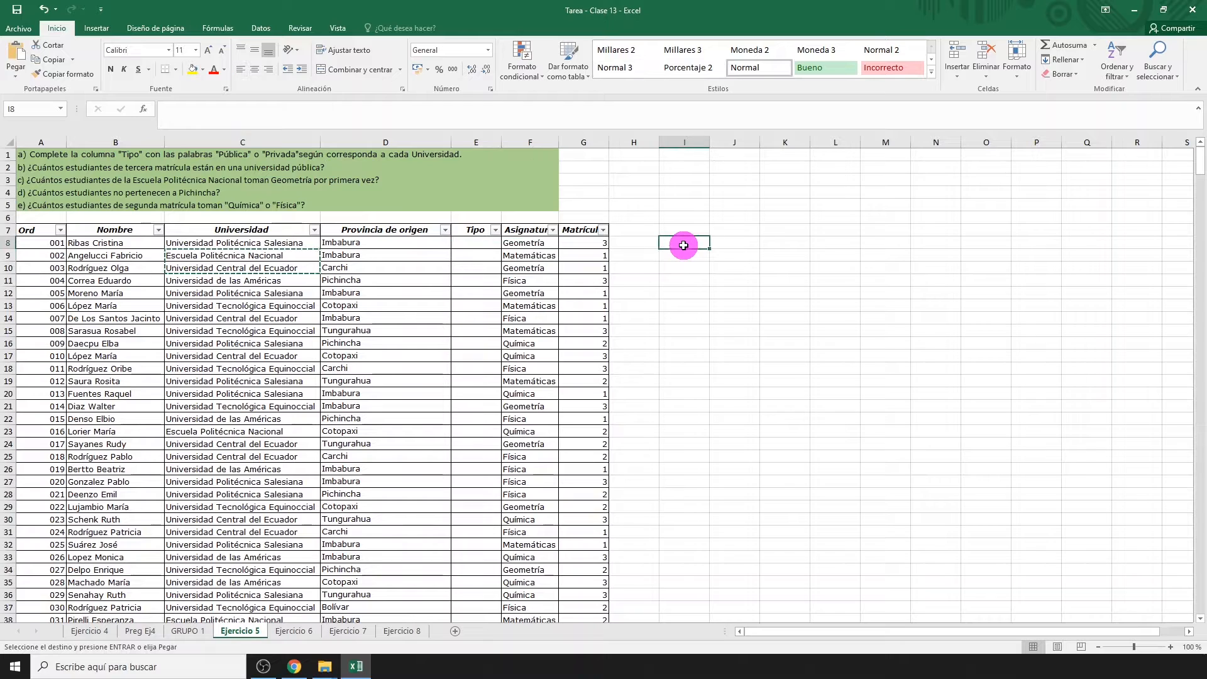
{"action": "key", "text": "ctrl+v"}
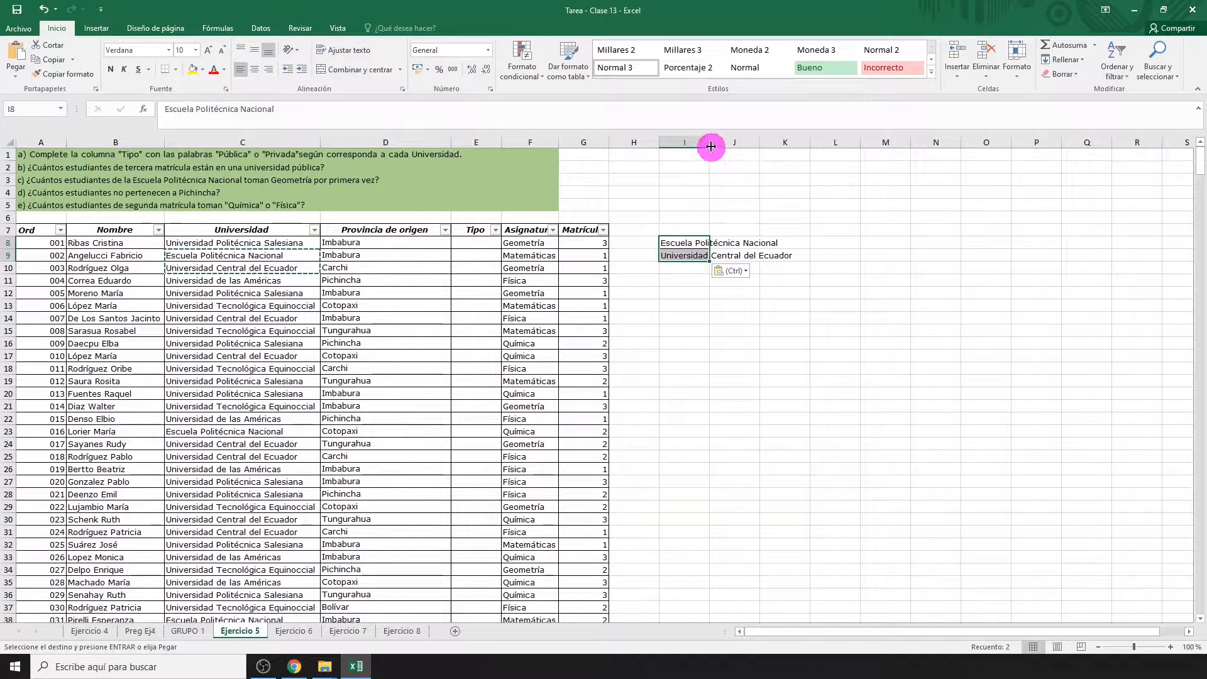
Step: Begin a SI formula in E8 whose condition checks whether C8 matches either listed public university: =SI(O(C8=$I$8;C8=$I$9
{"action": "left_click", "coordinate": [476, 243]}
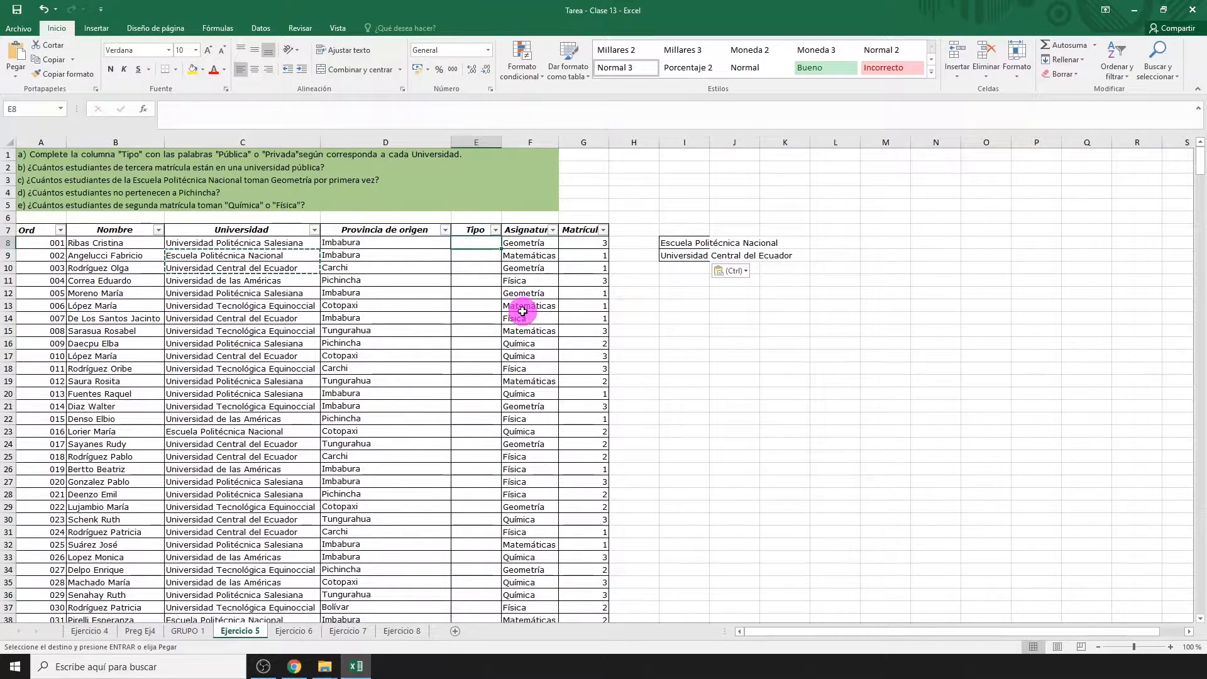
{"action": "type", "text": "="}
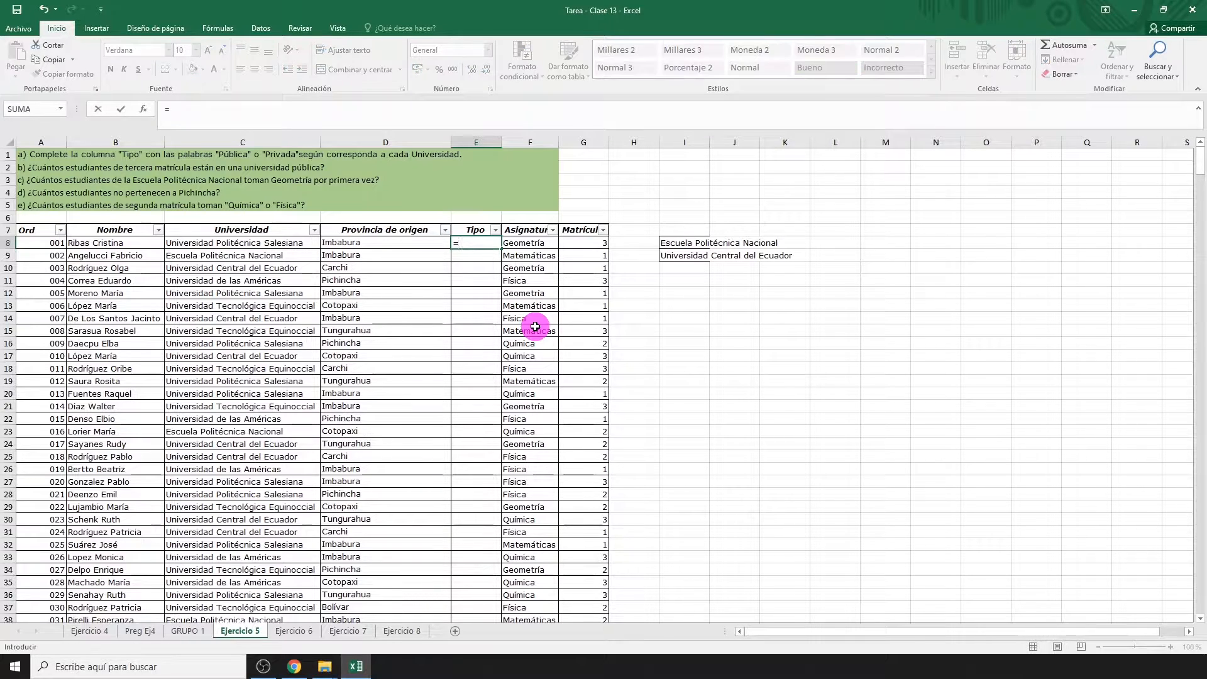
{"action": "type", "text": "SI"}
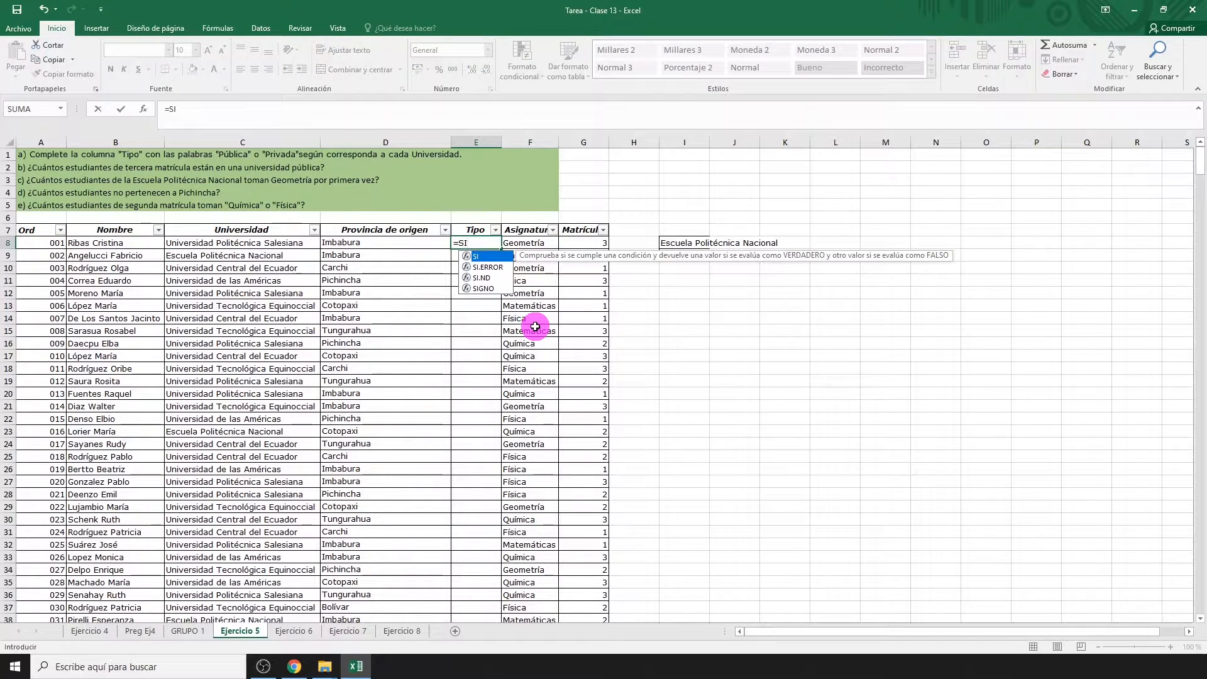
{"action": "type", "text": "("}
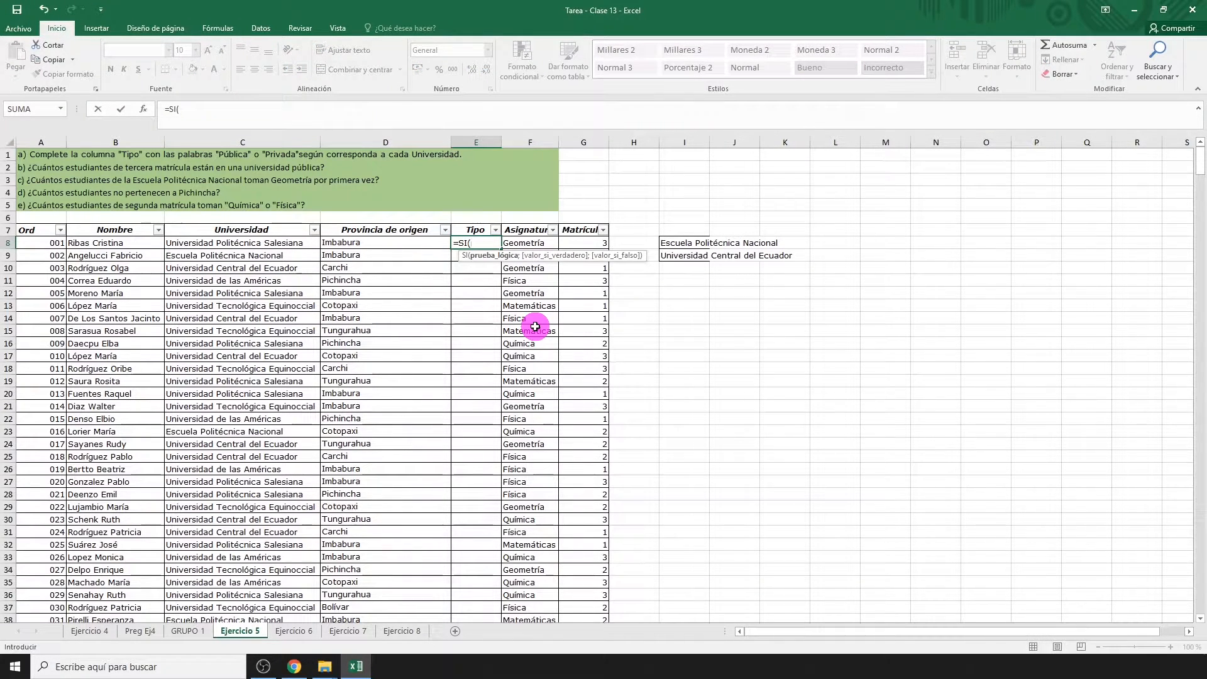
{"action": "type", "text": "O("}
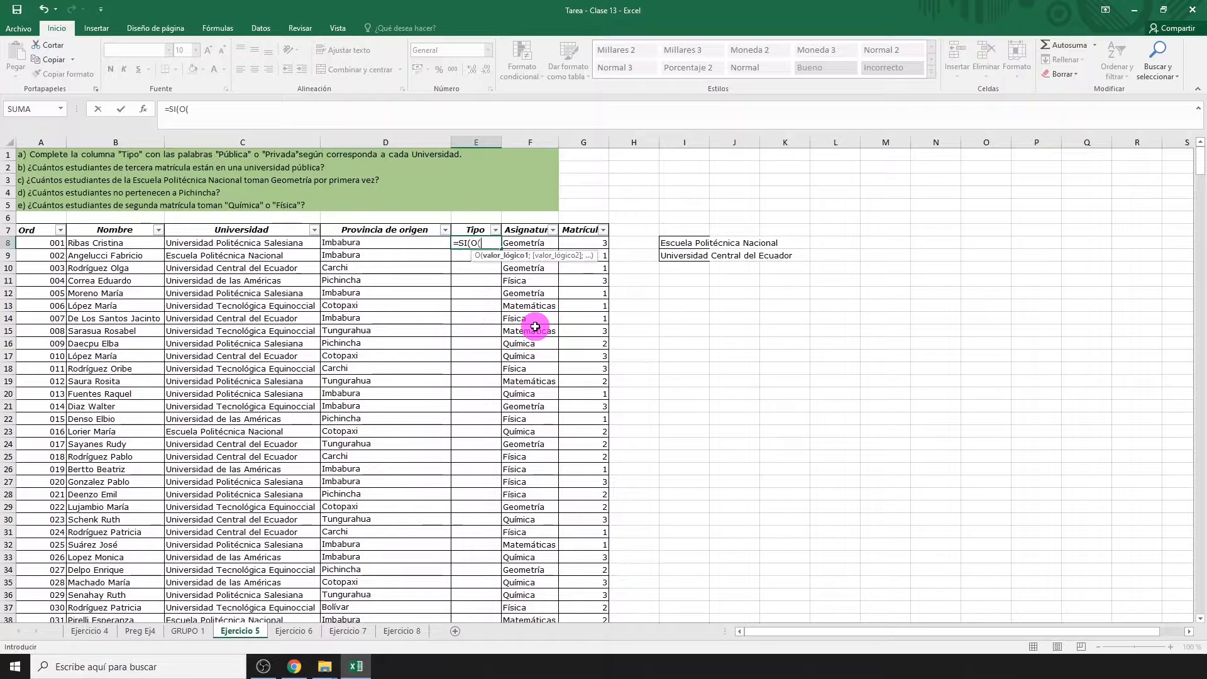
{"action": "left_click", "coordinate": [270, 243]}
{"action": "type", "text": "="}
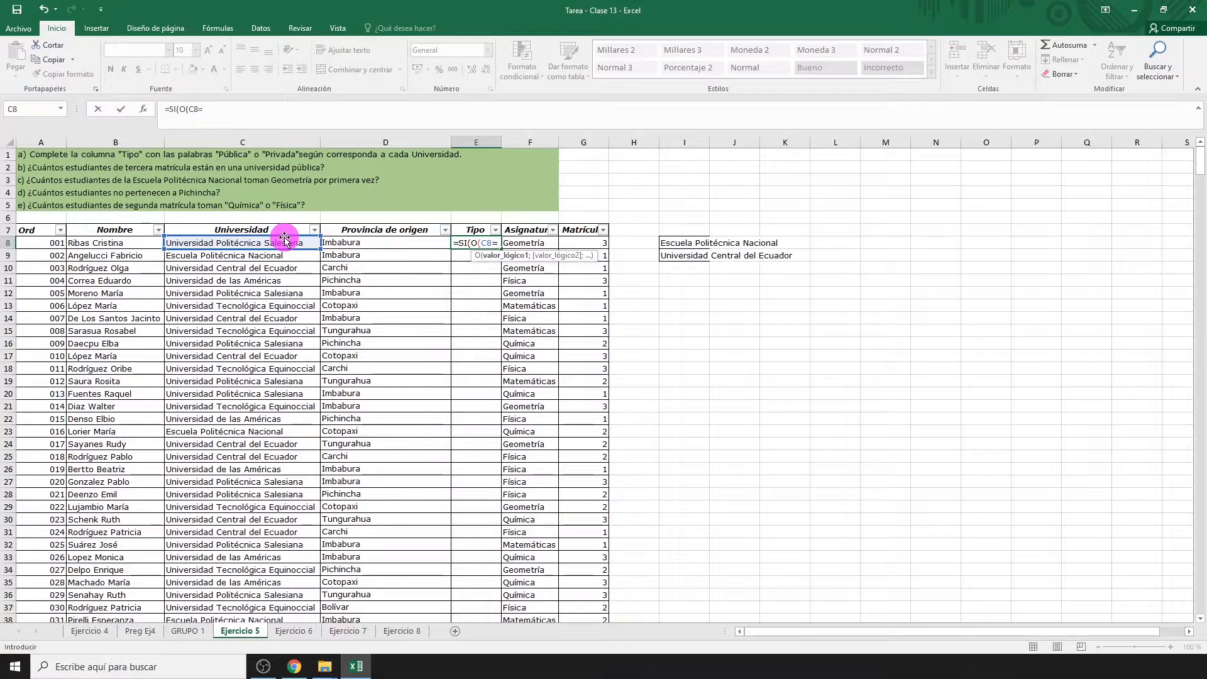
{"action": "left_click", "coordinate": [698, 242]}
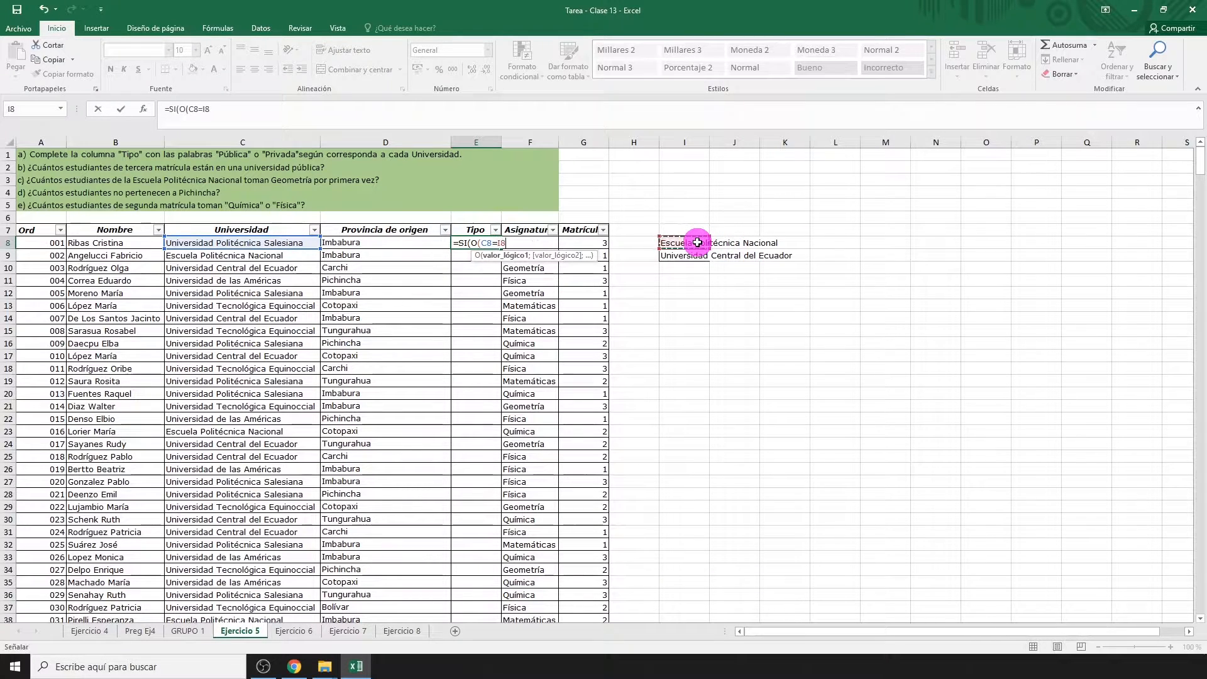
{"action": "key", "text": "F4"}
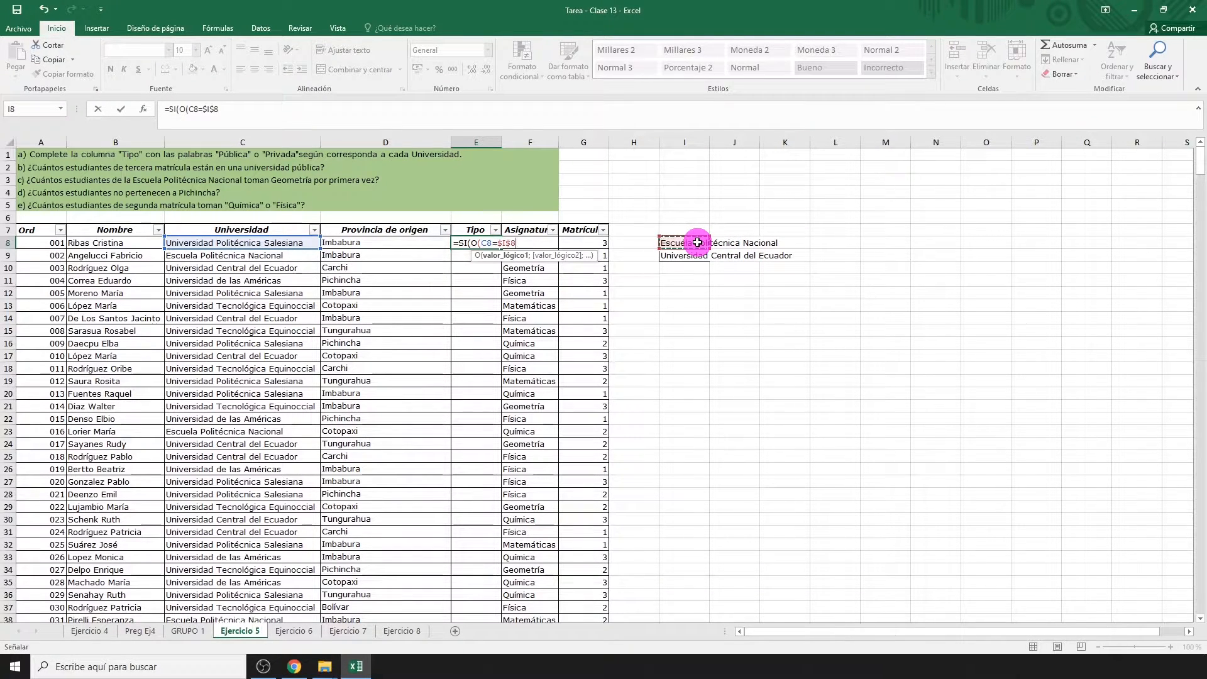
{"action": "type", "text": ";"}
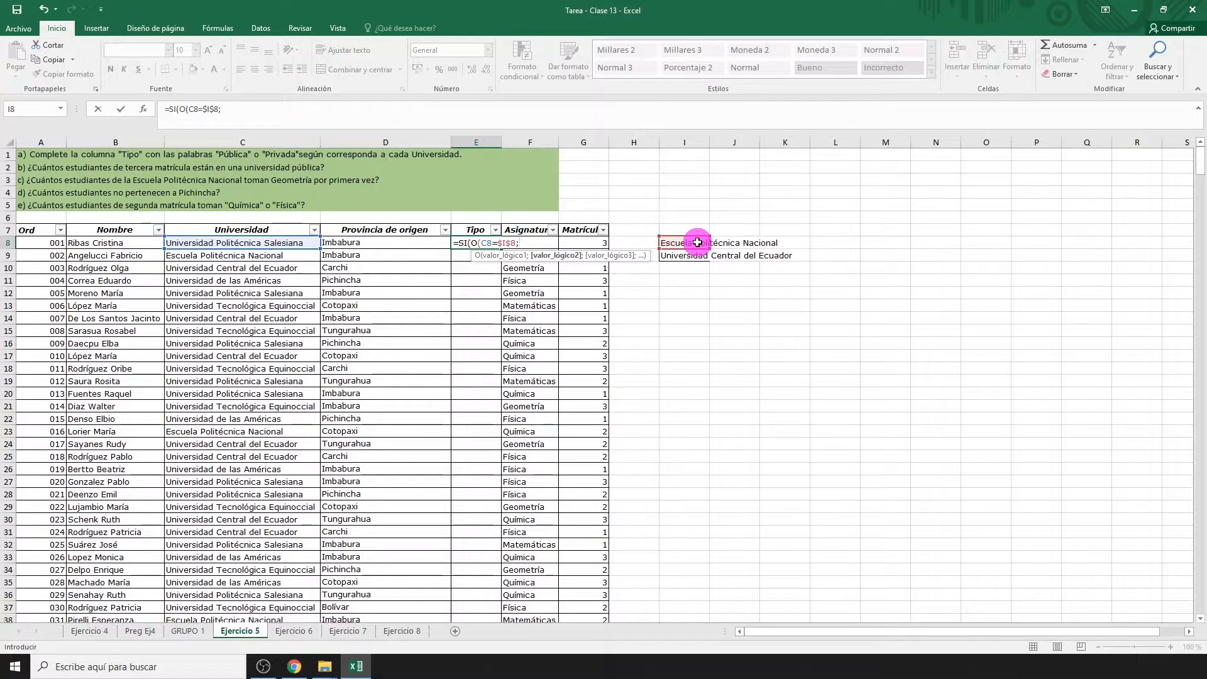
{"action": "left_click", "coordinate": [230, 244]}
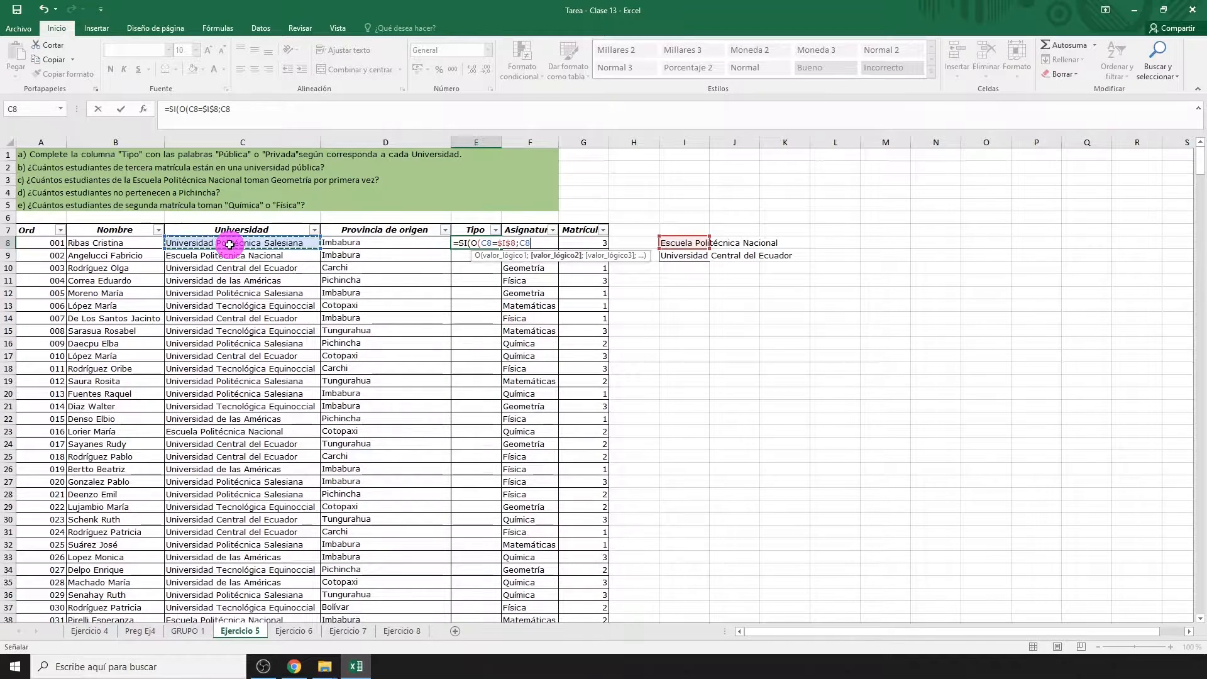
{"action": "type", "text": "="}
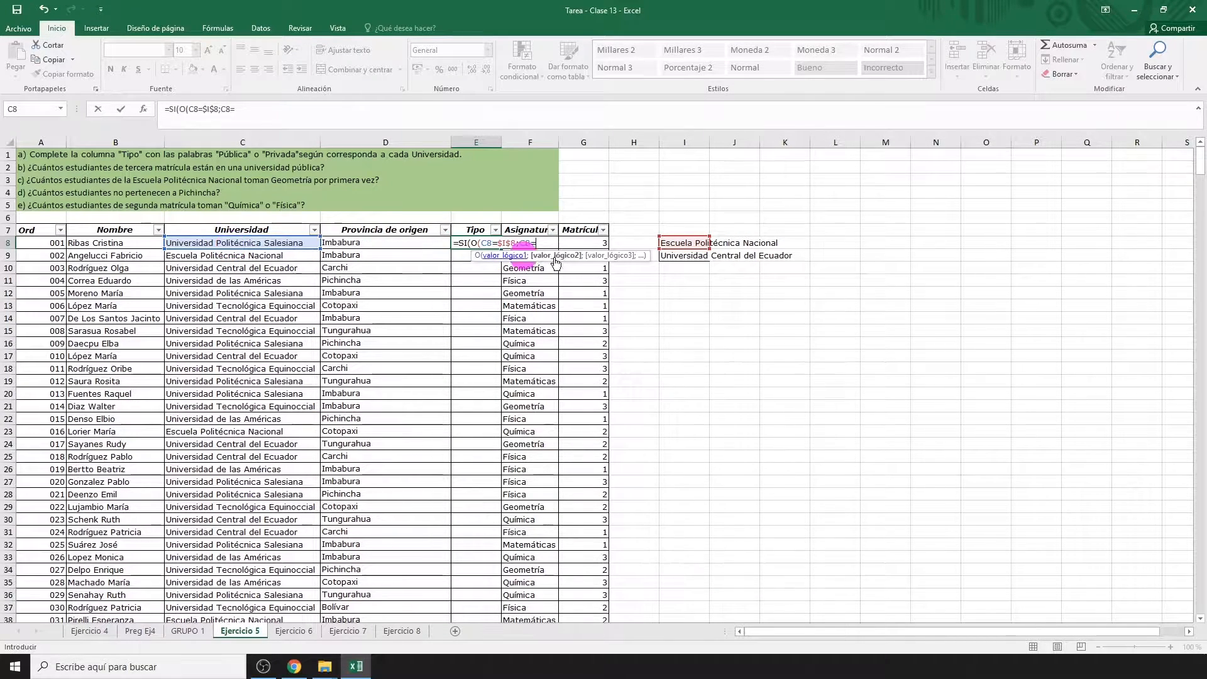
{"action": "left_click", "coordinate": [687, 259]}
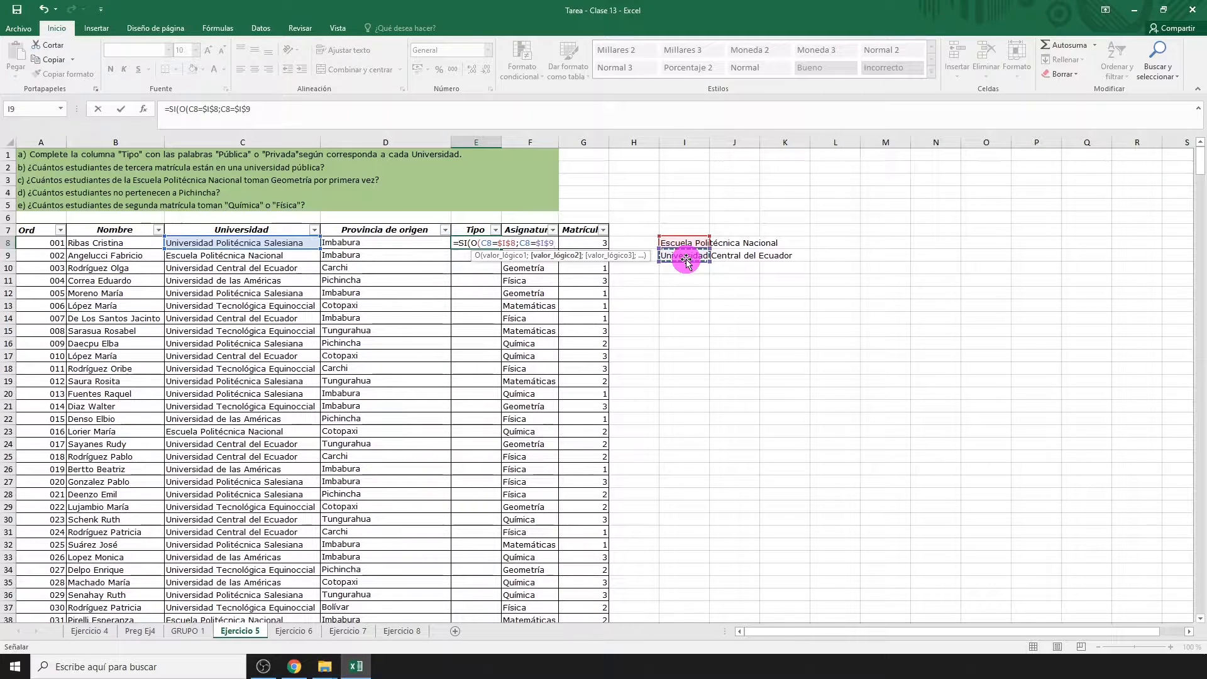
Step: Complete the E8 formula to return "pública" when the condition is true and "privada" otherwise, and fill it down the Tipo column
{"action": "type", "text": ");\"públi"}
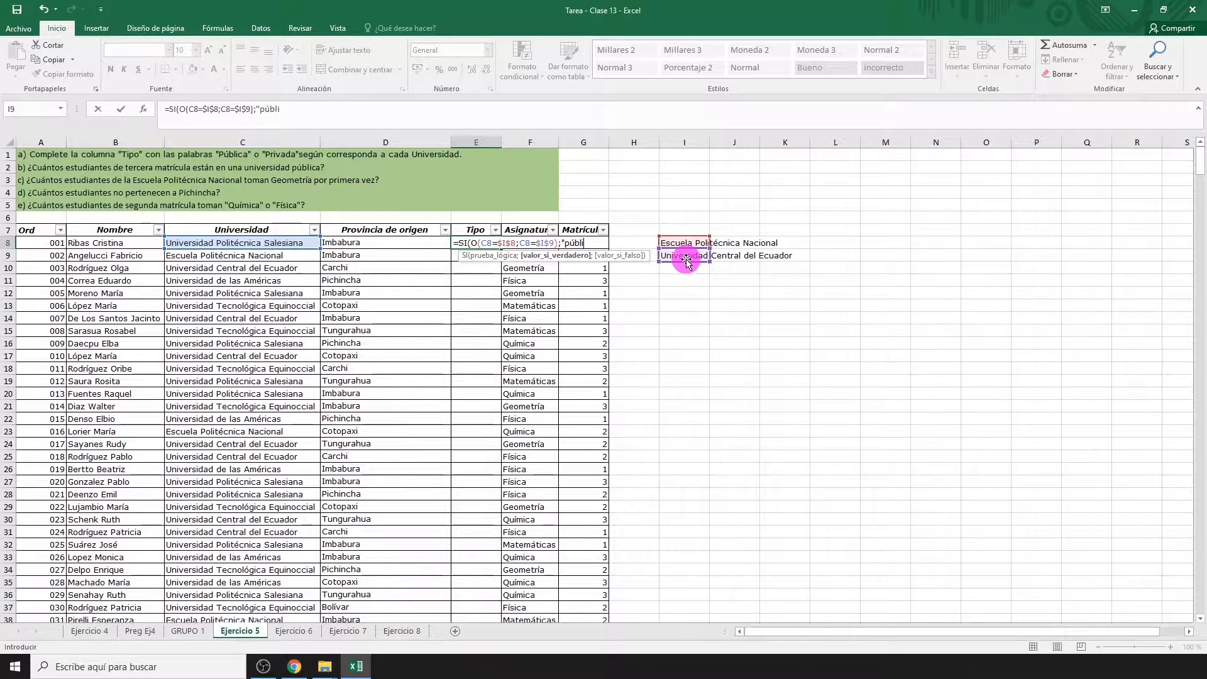
{"action": "type", "text": "ca"}
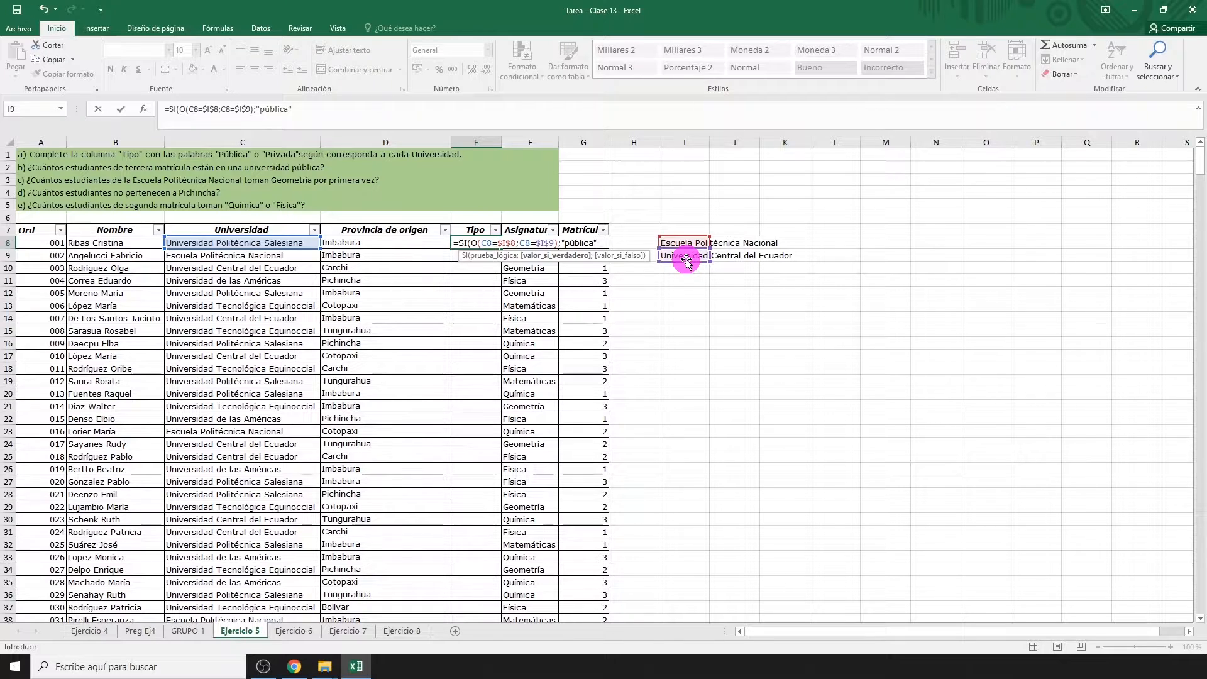
{"action": "type", "text": "\";"}
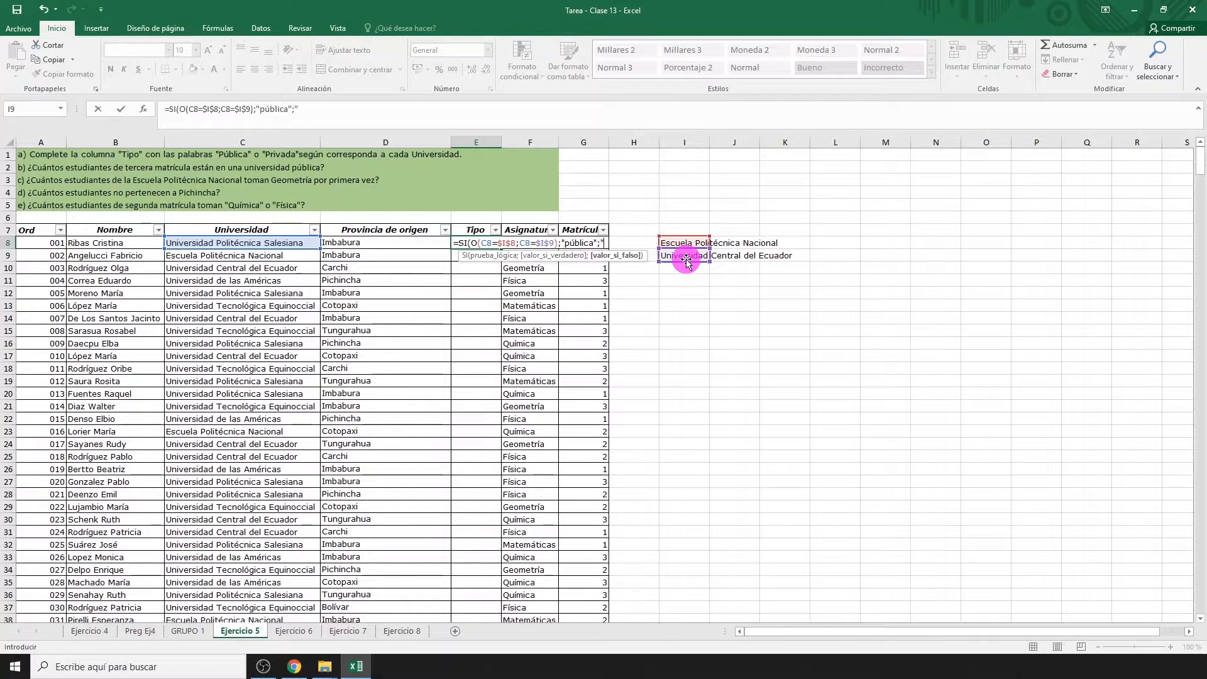
{"action": "type", "text": "\"privada"}
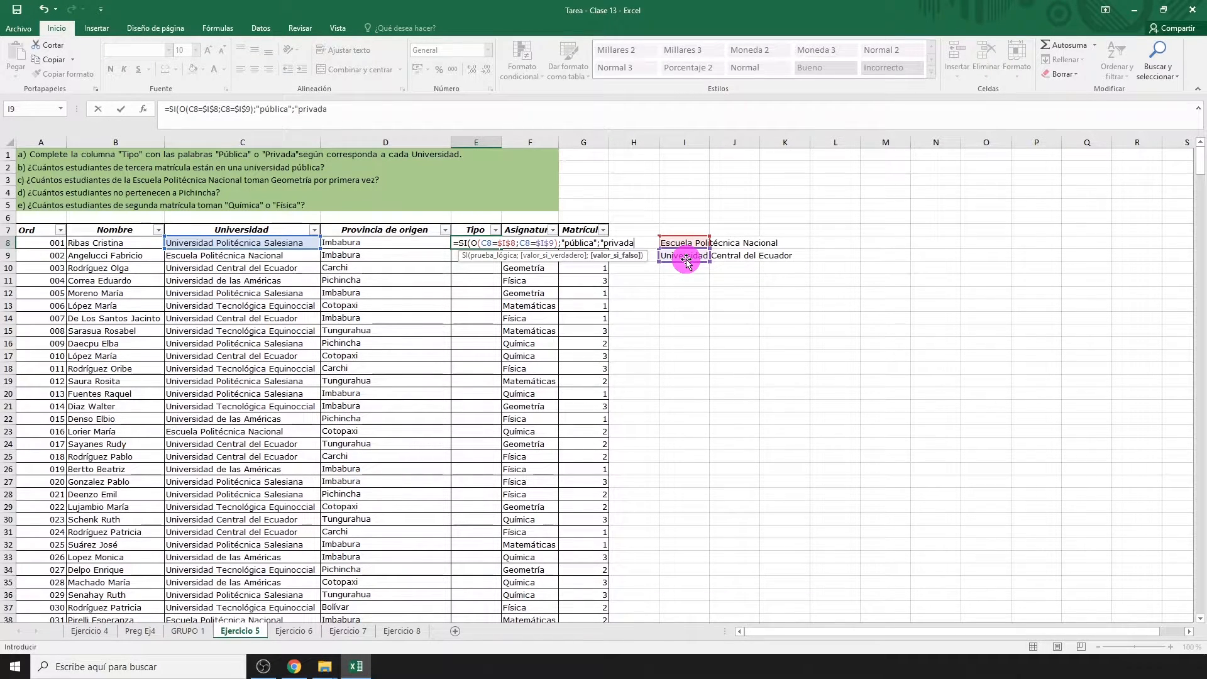
{"action": "type", "text": "\")"}
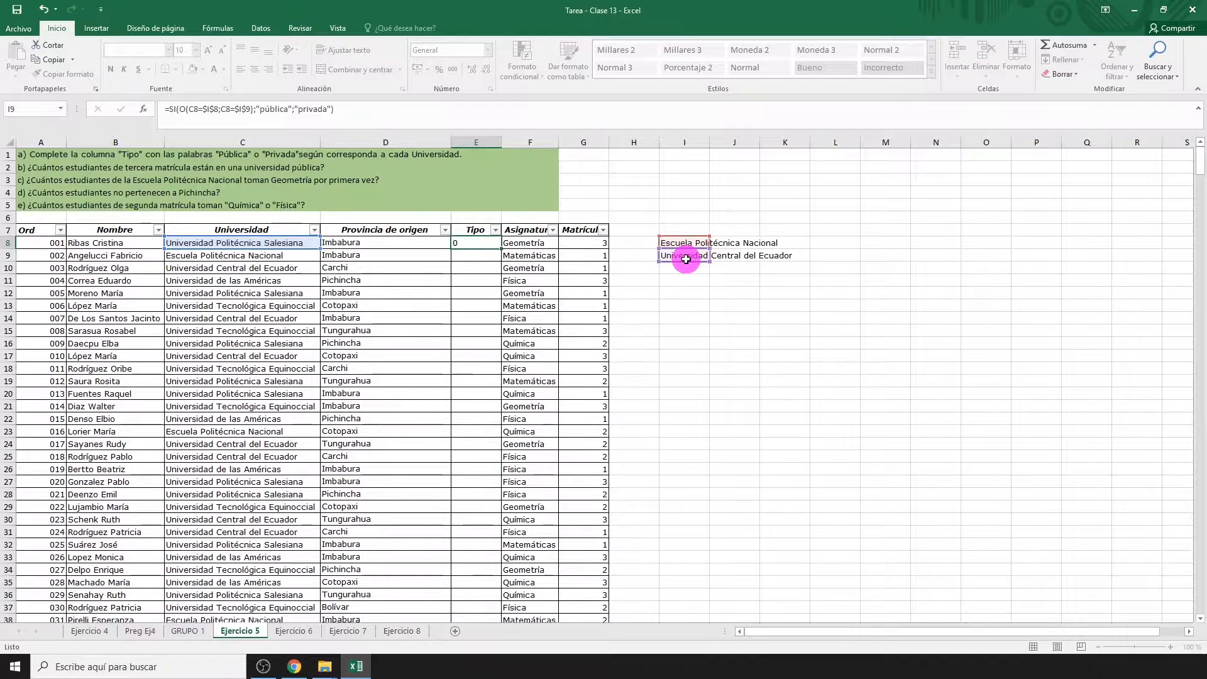
{"action": "key", "text": "Return"}
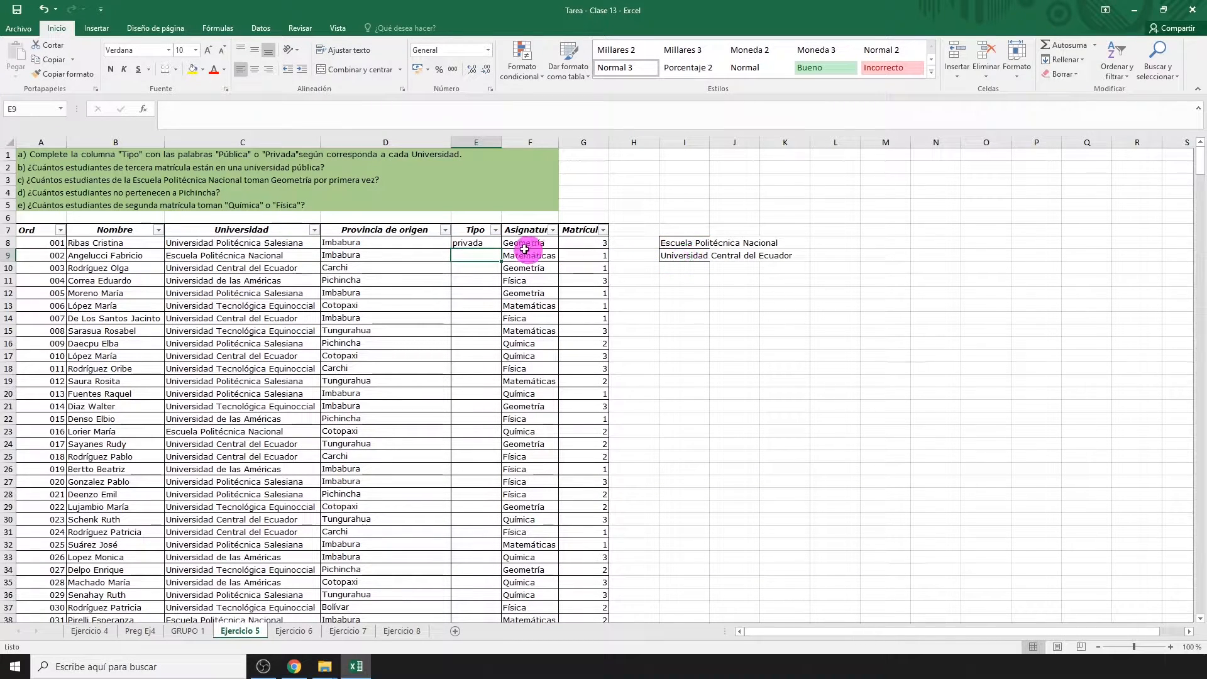
{"action": "left_click", "coordinate": [481, 243]}
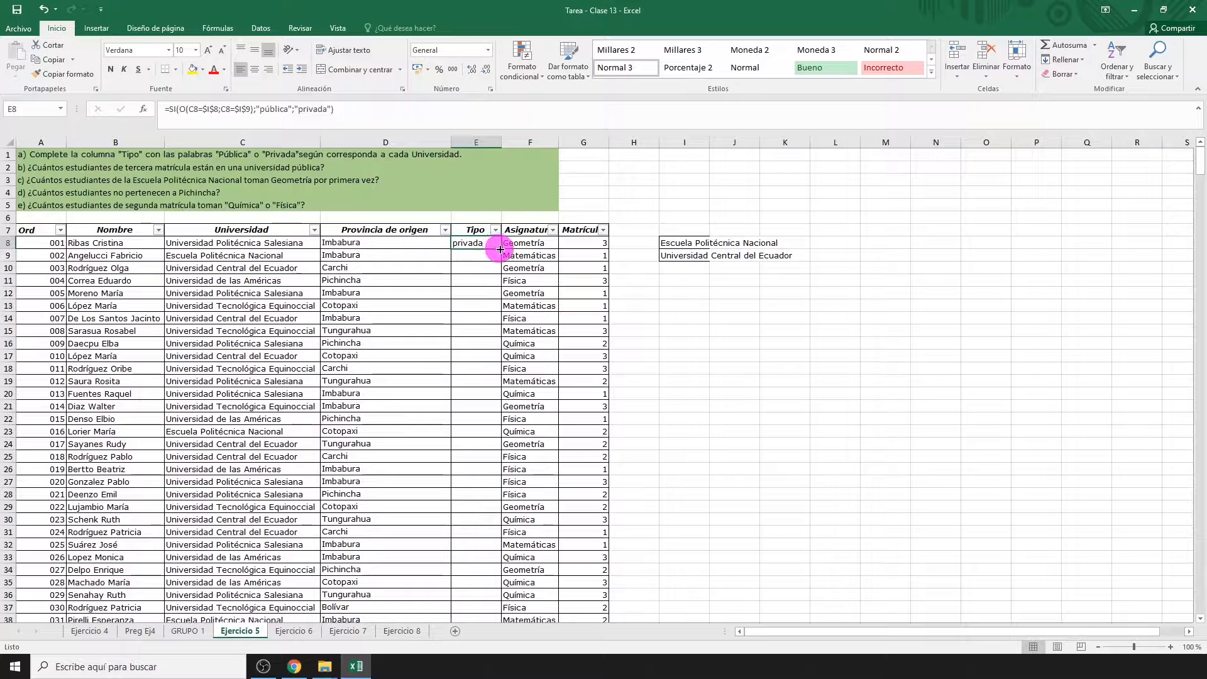
{"action": "double_click", "coordinate": [498, 247]}
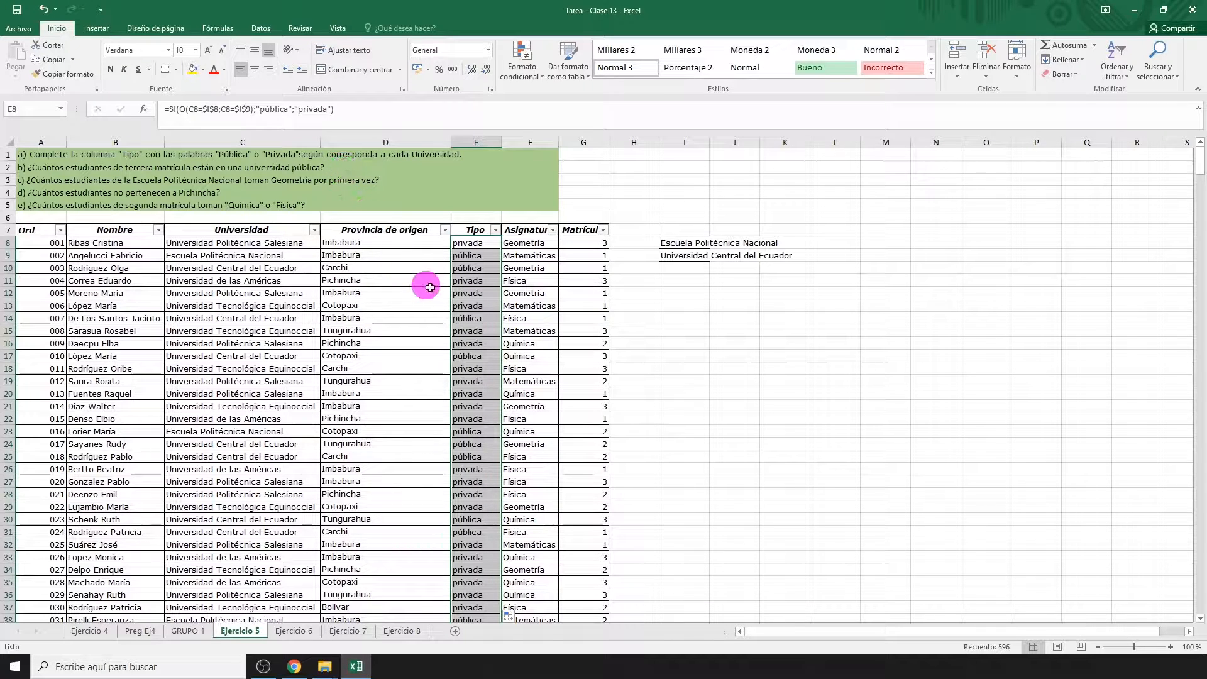
Step: Filter the student table to show only Matrícula 3 and Tipo pública
{"action": "left_click", "coordinate": [603, 230]}
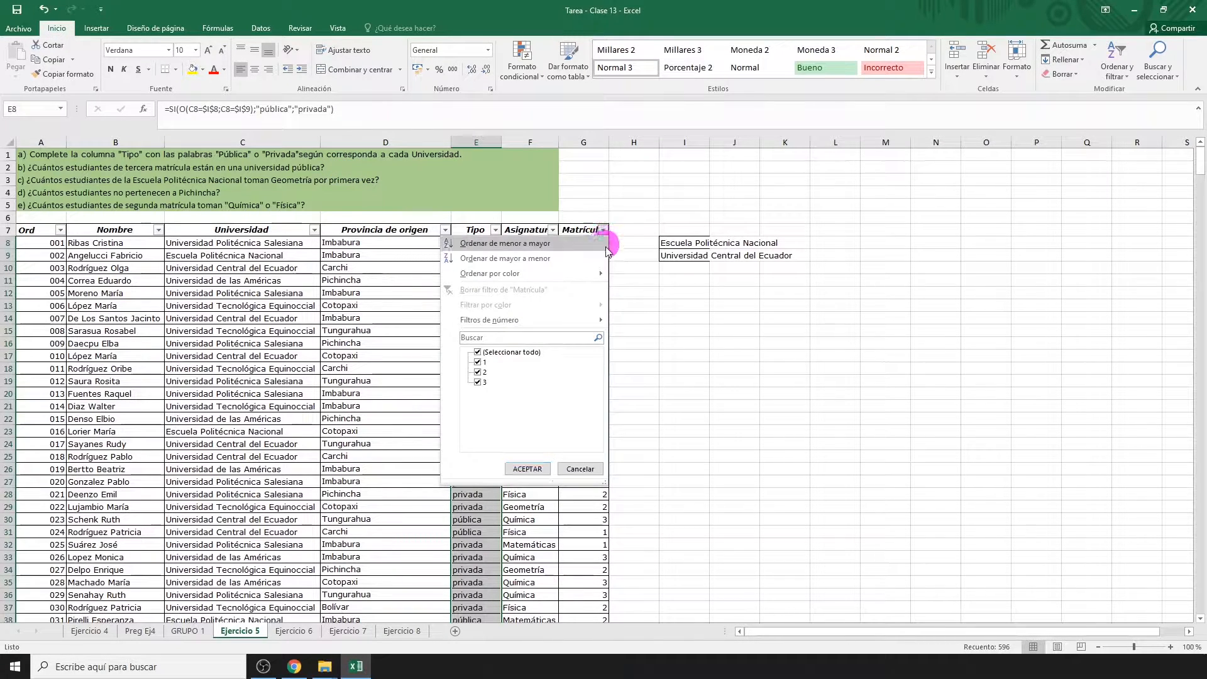
{"action": "left_click", "coordinate": [510, 352]}
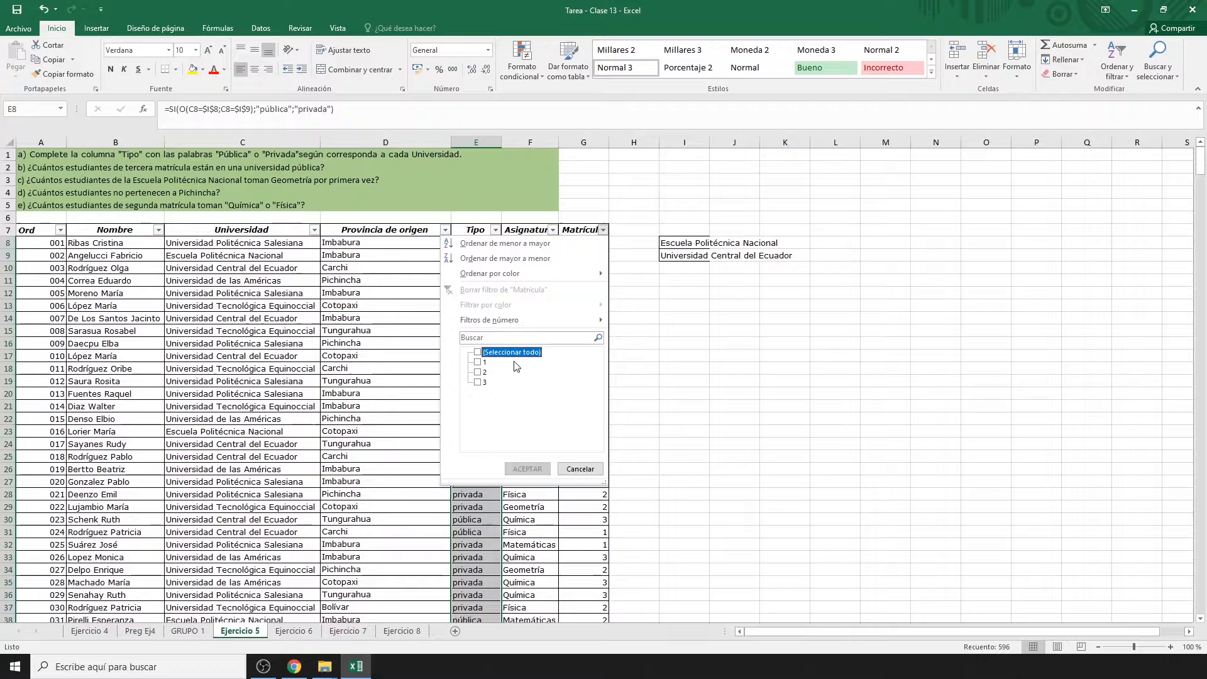
{"action": "left_click", "coordinate": [479, 382]}
{"action": "left_click", "coordinate": [527, 469]}
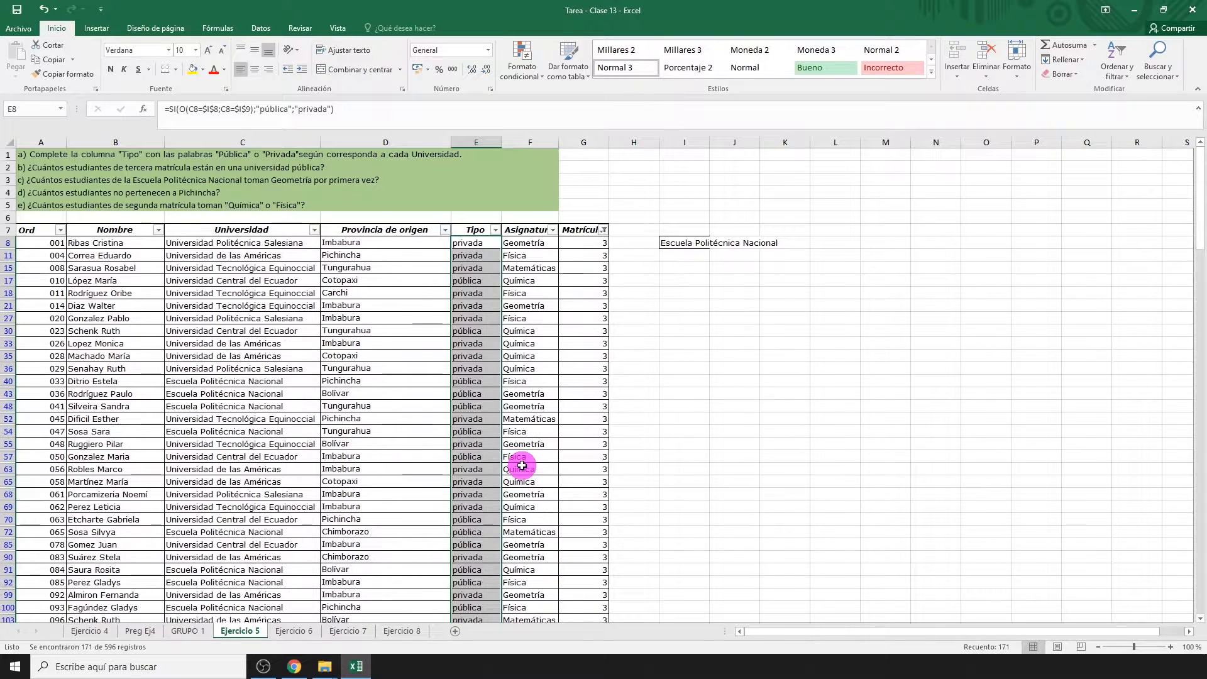
{"action": "left_click", "coordinate": [496, 229]}
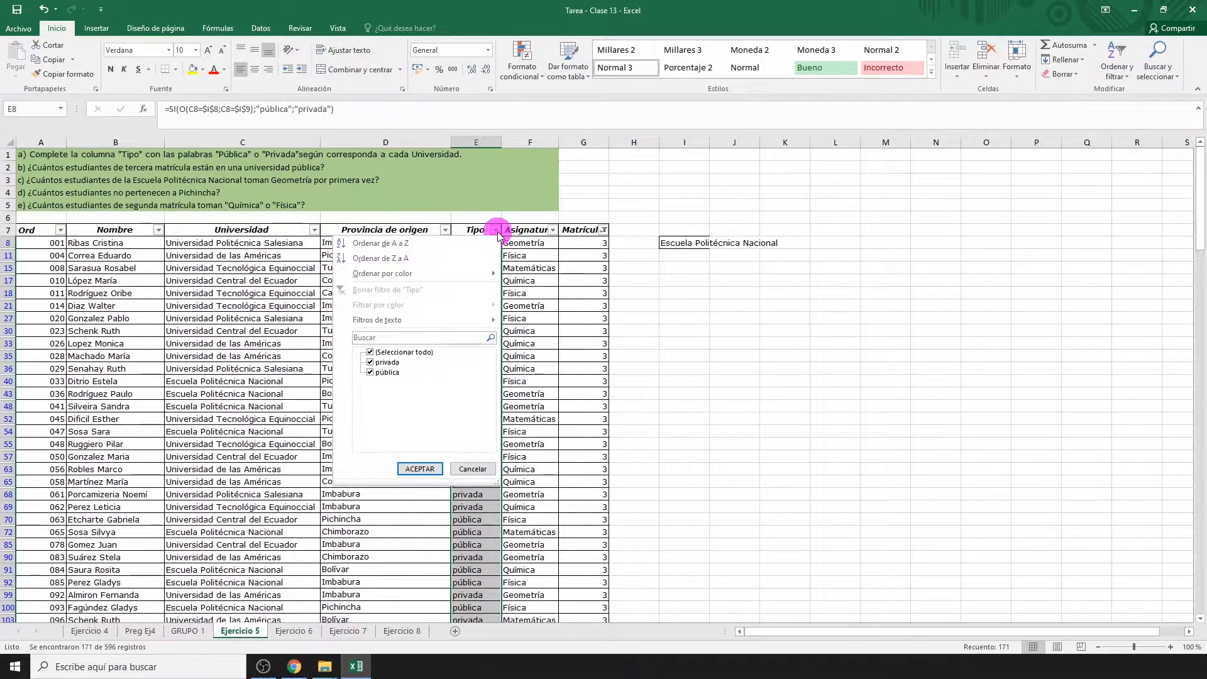
{"action": "left_click", "coordinate": [409, 353]}
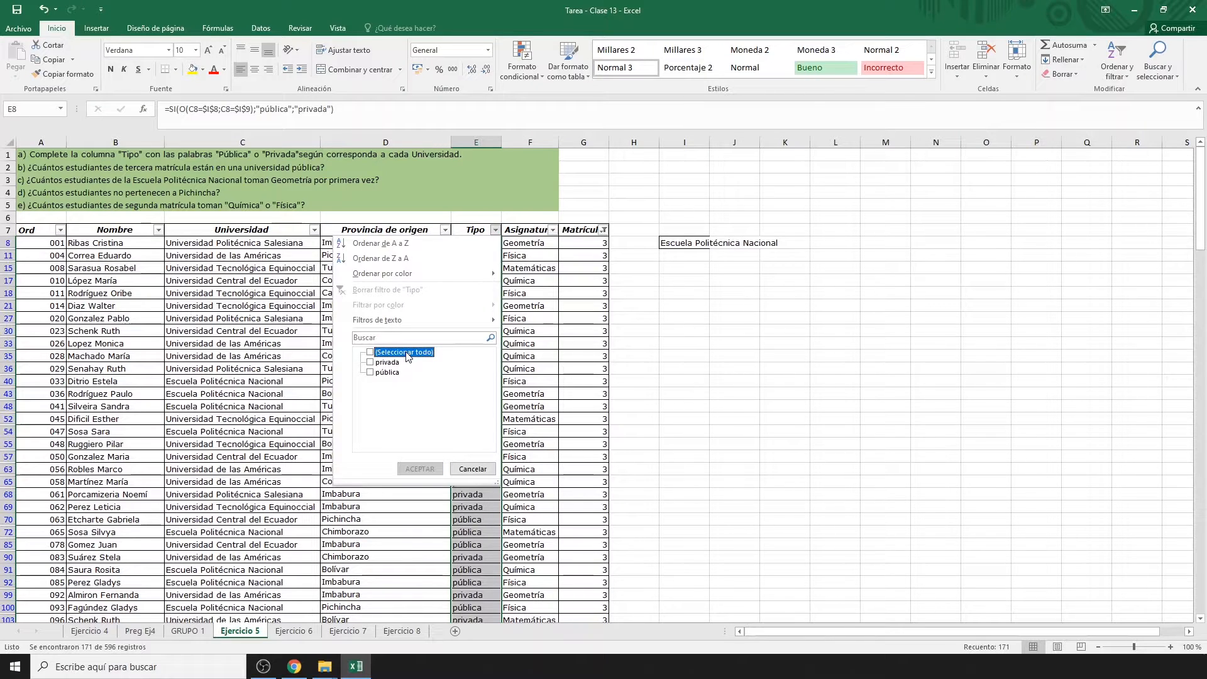
{"action": "left_click", "coordinate": [387, 372]}
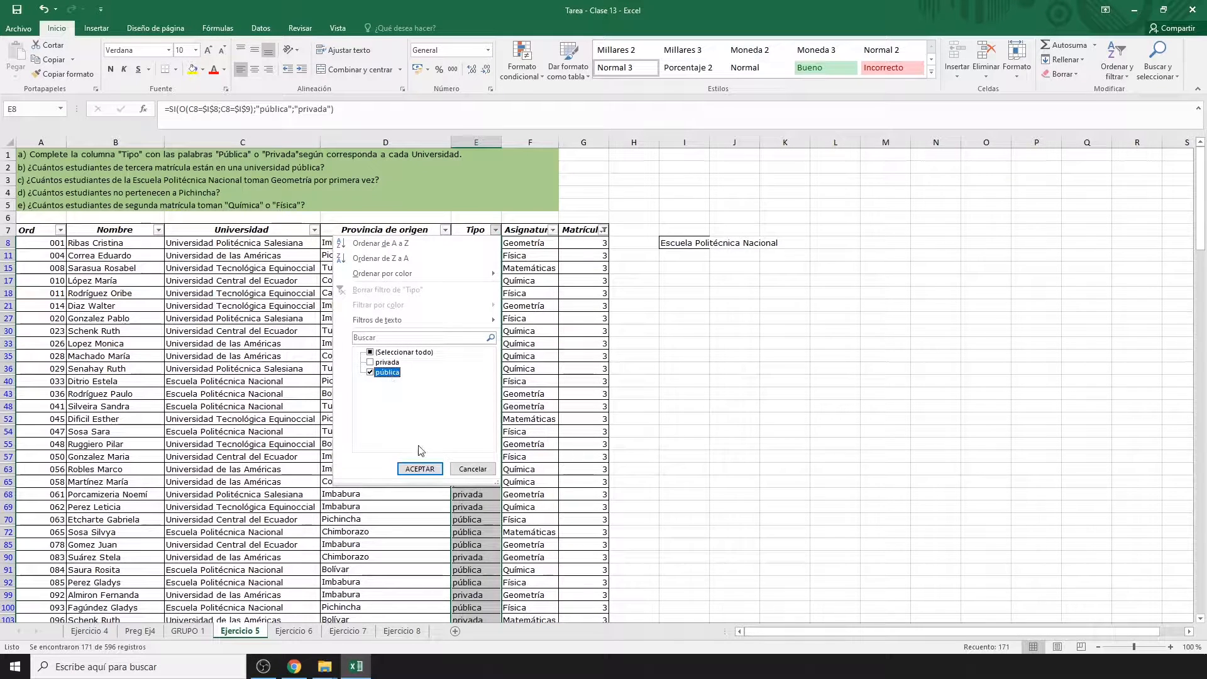
{"action": "left_click", "coordinate": [423, 470]}
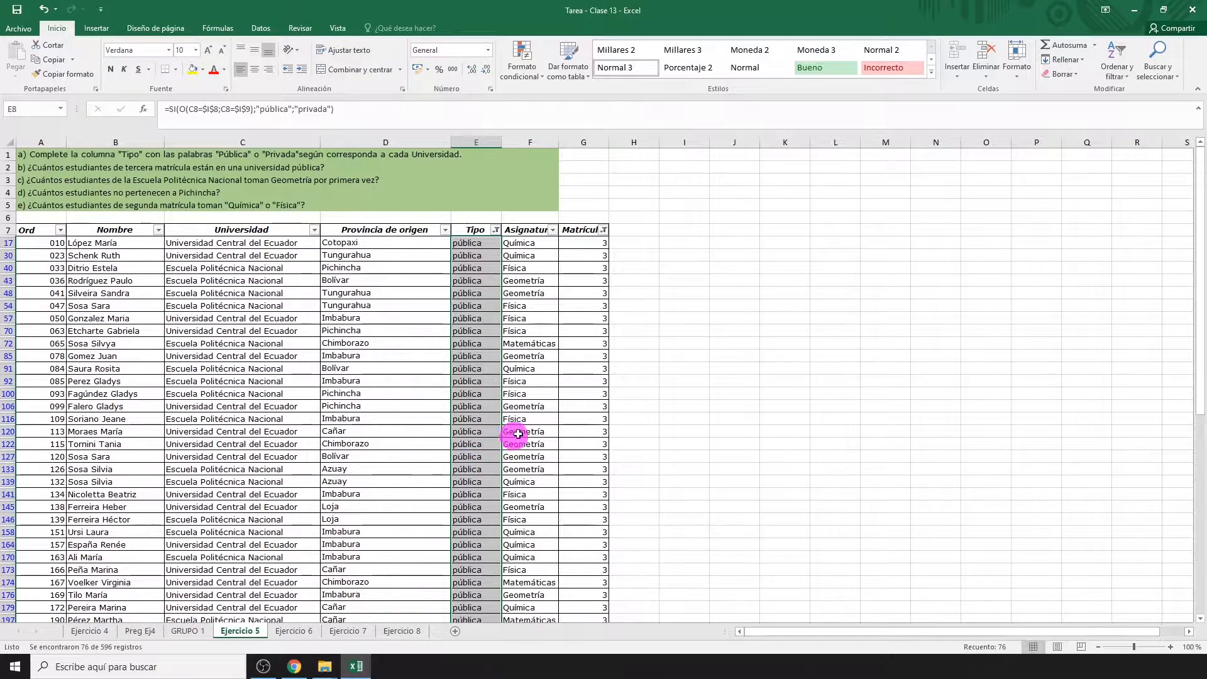
Step: Count the filtered Matrícula values by selecting them from G17 down, and enter 76 in G2 as the answer to question b
{"action": "left_click", "coordinate": [573, 245]}
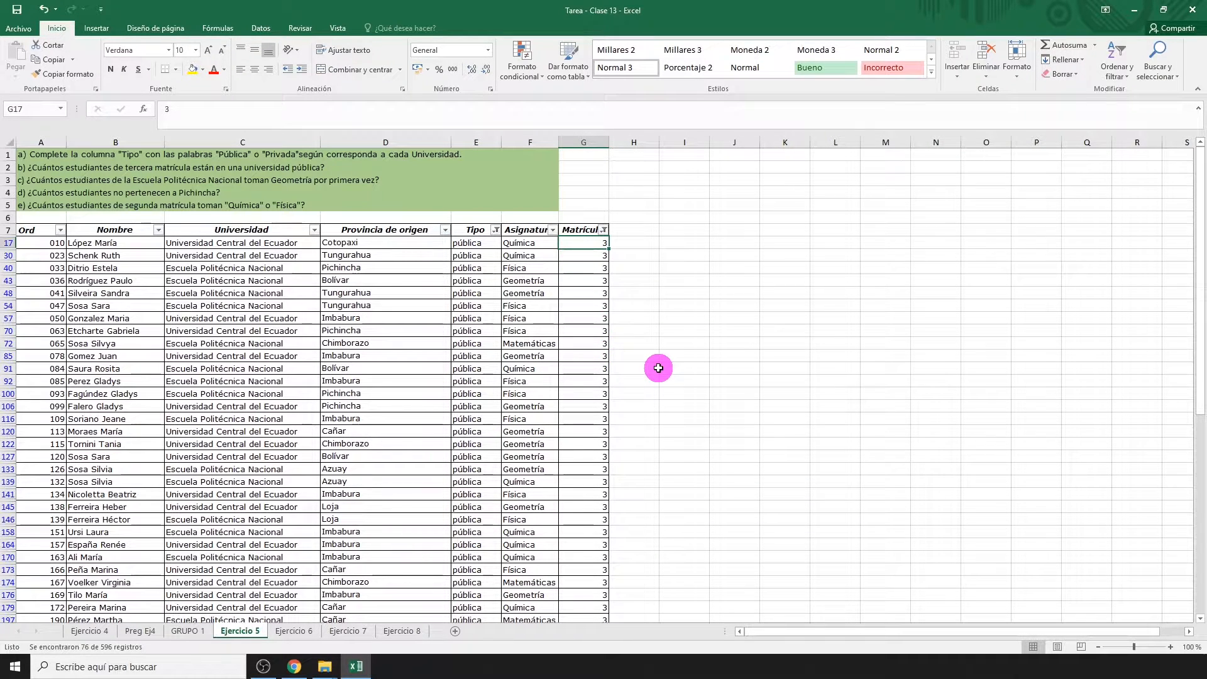
{"action": "key", "text": "ctrl+shift+Down"}
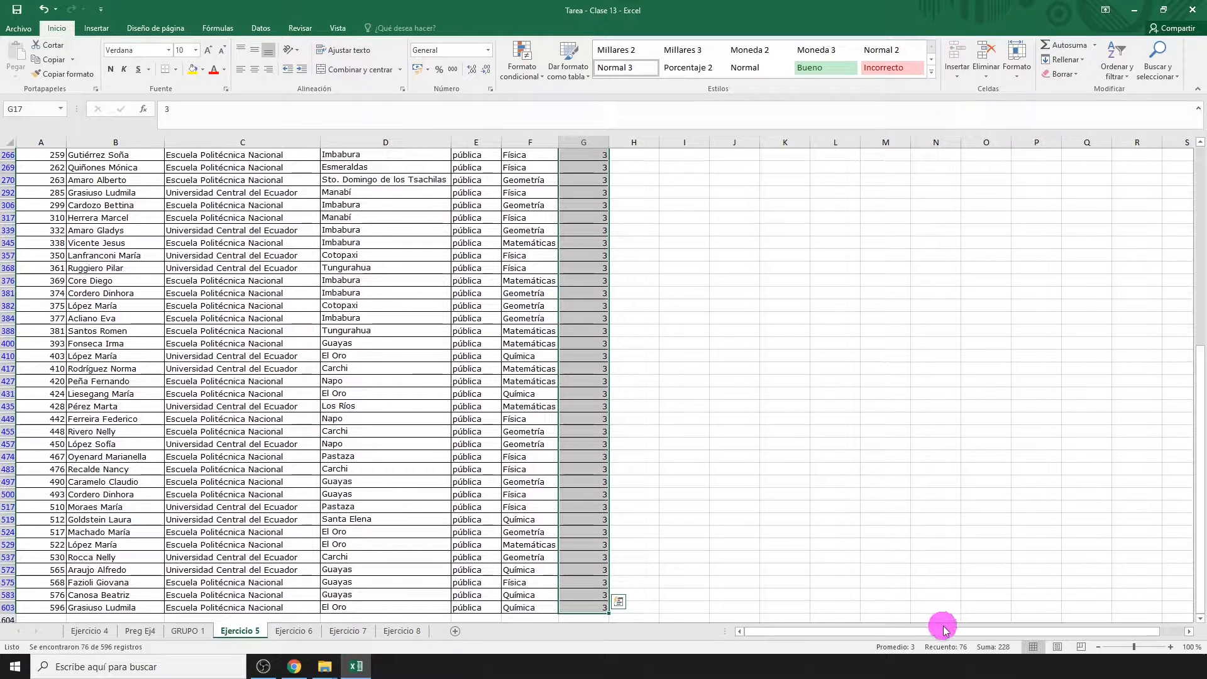
{"action": "key", "text": "ctrl+Up"}
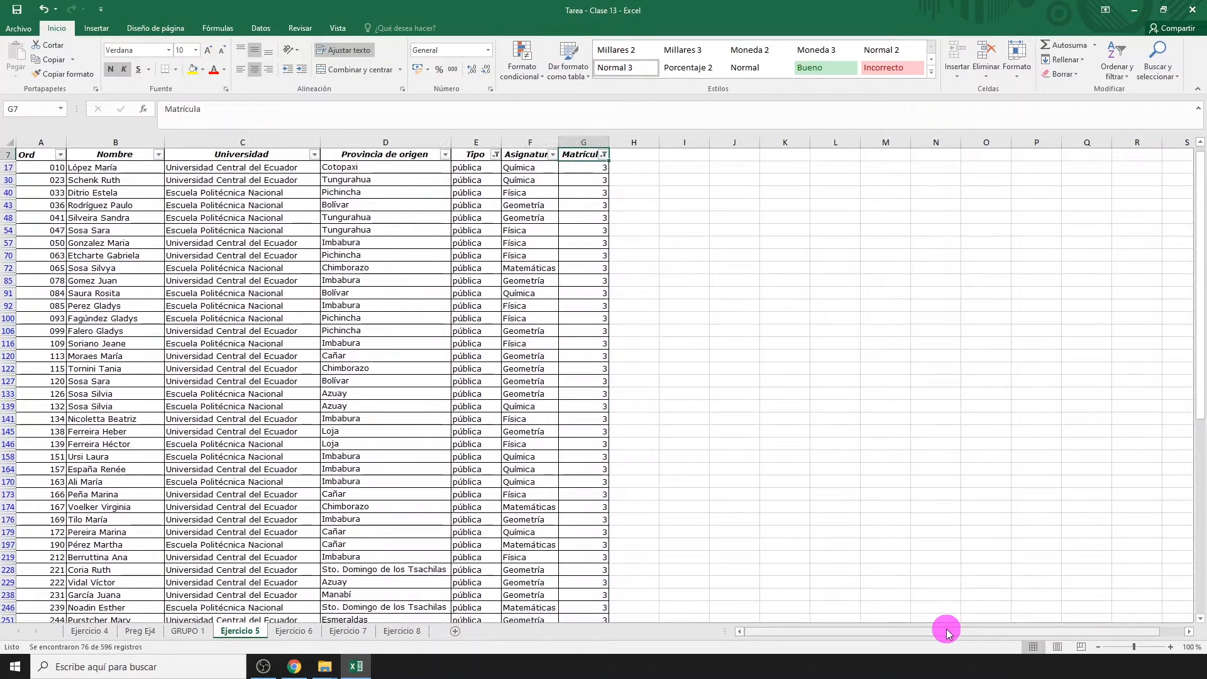
{"action": "key", "text": "ctrl+shift+Up"}
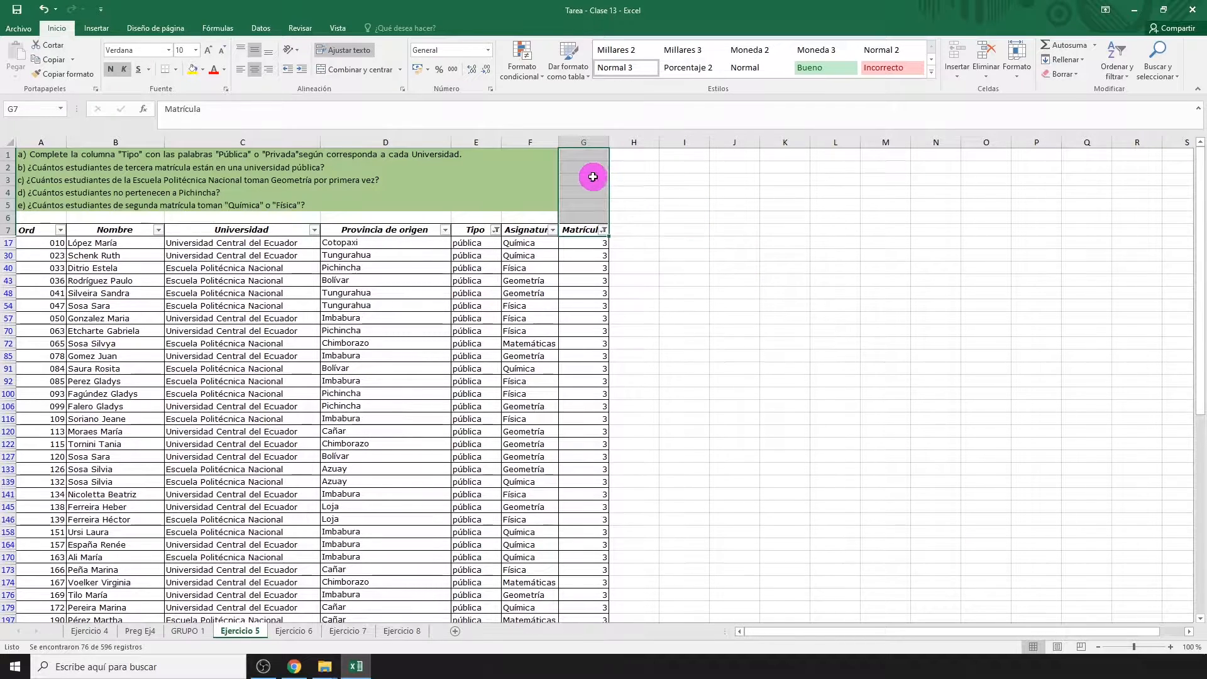
{"action": "left_click", "coordinate": [583, 169]}
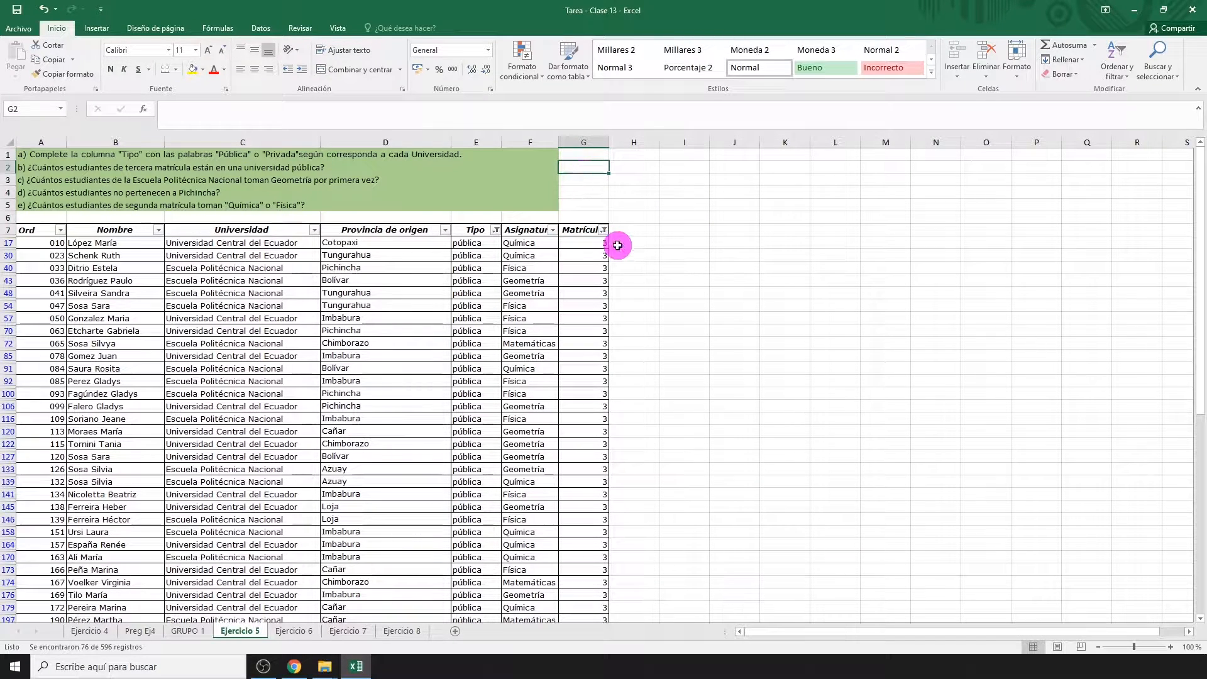
{"action": "type", "text": "76"}
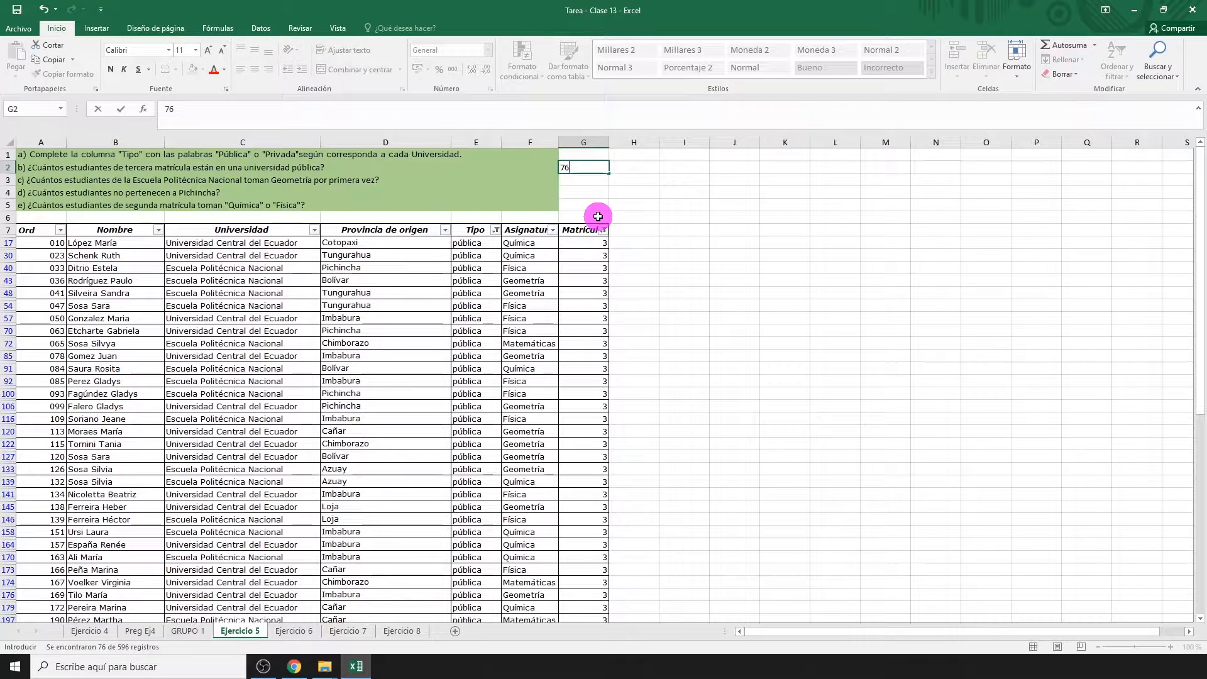
{"action": "key", "text": "Return"}
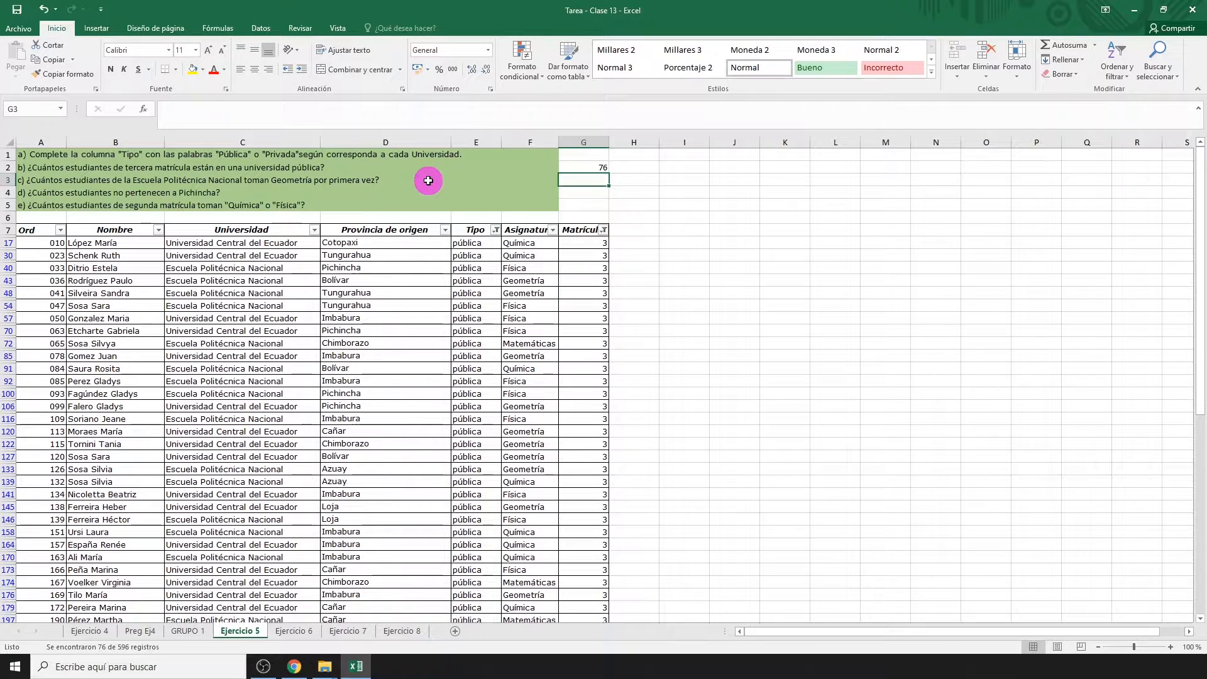
Step: Clear the Matrícula filter of the student table, keeping the Tipo filter
{"action": "left_click", "coordinate": [605, 236]}
{"action": "left_click", "coordinate": [549, 288]}
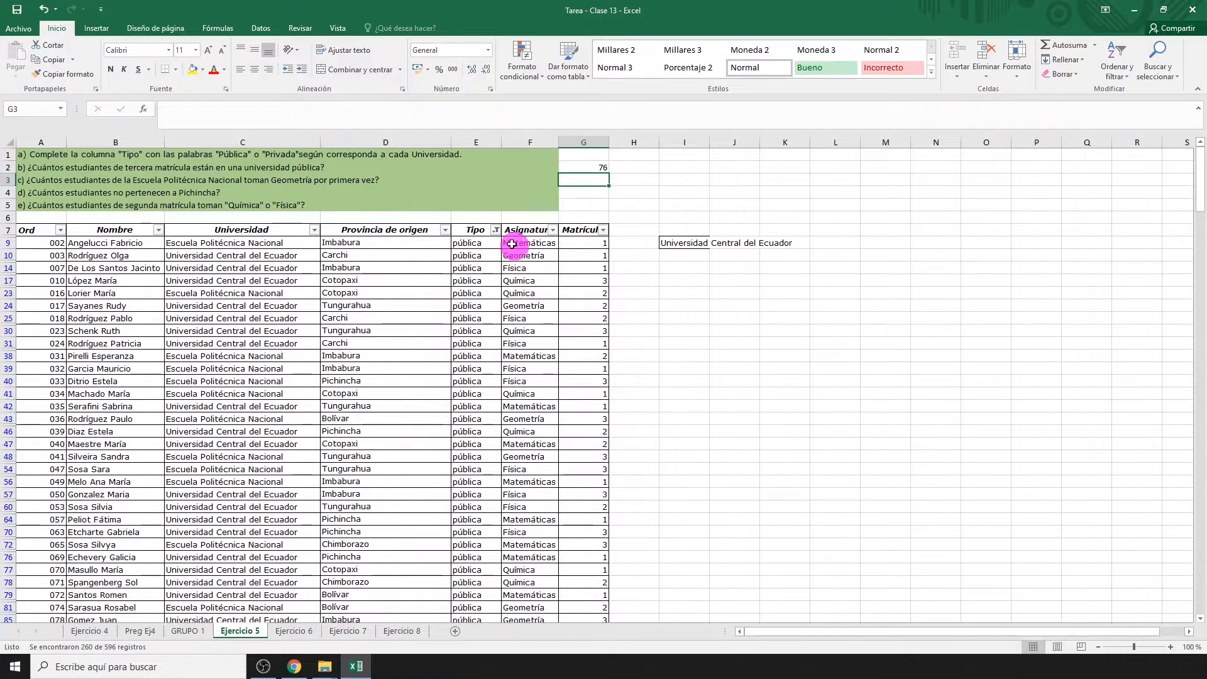
Step: Clear the Tipo filter and filter the Universidad column to show only Escuela Politécnica Nacional
{"action": "left_click", "coordinate": [496, 230]}
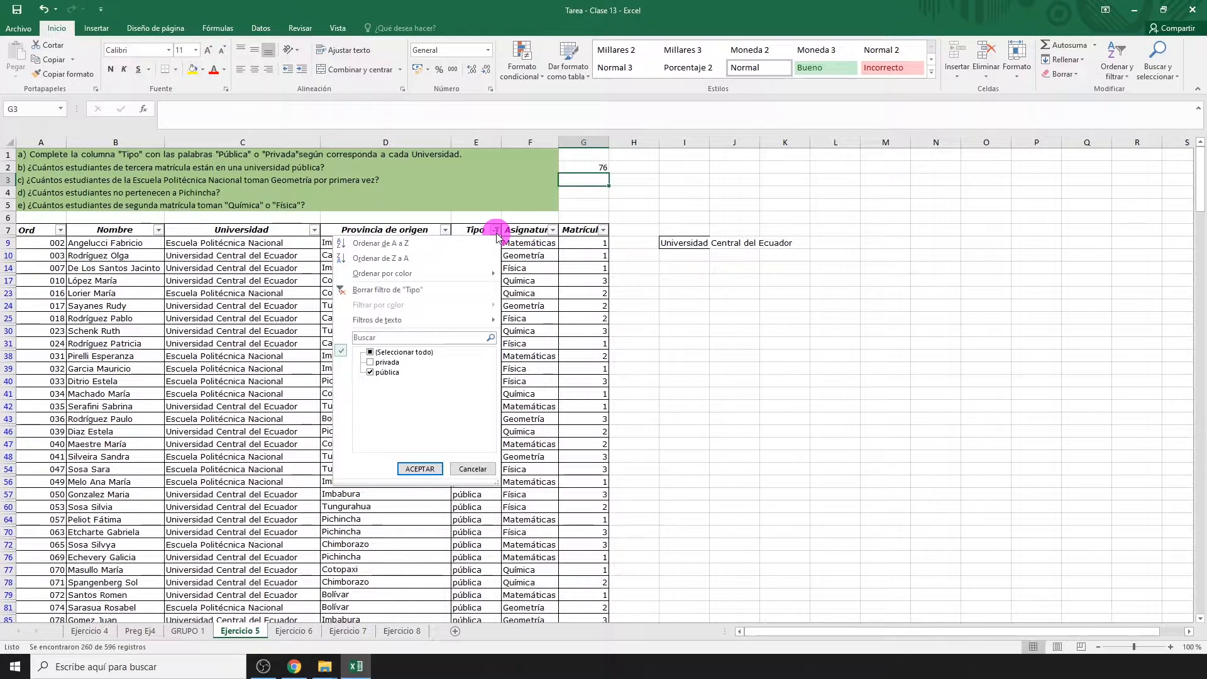
{"action": "left_click", "coordinate": [438, 291]}
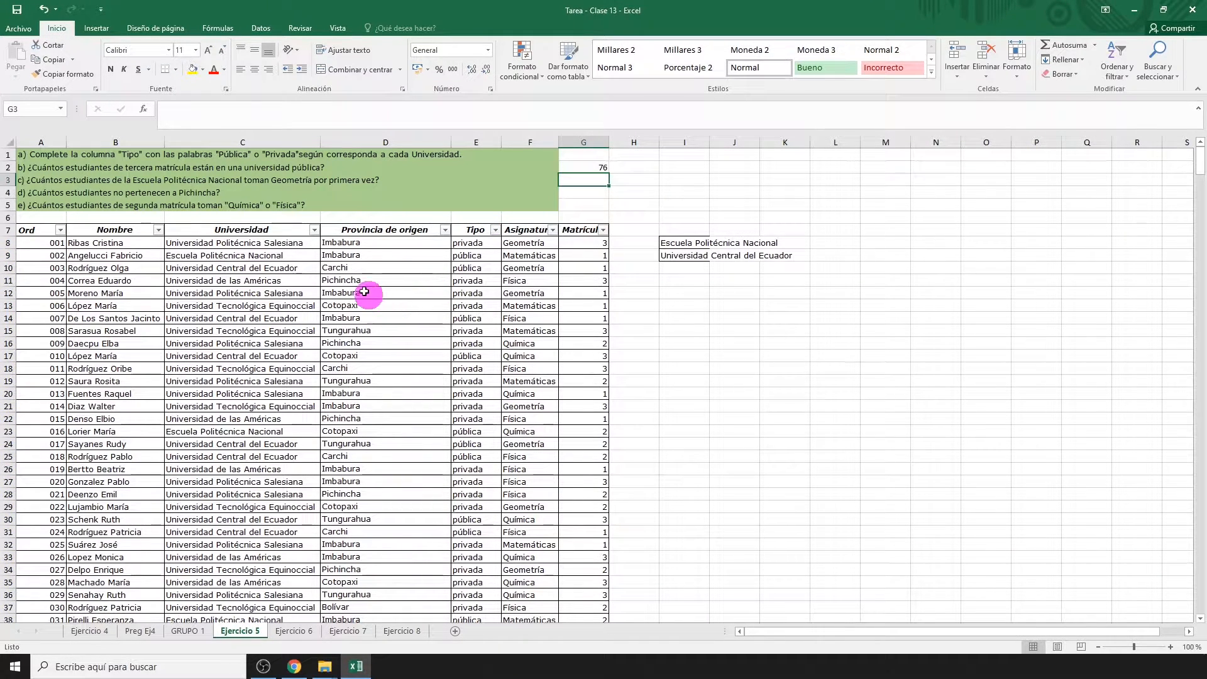
{"action": "left_click", "coordinate": [314, 230]}
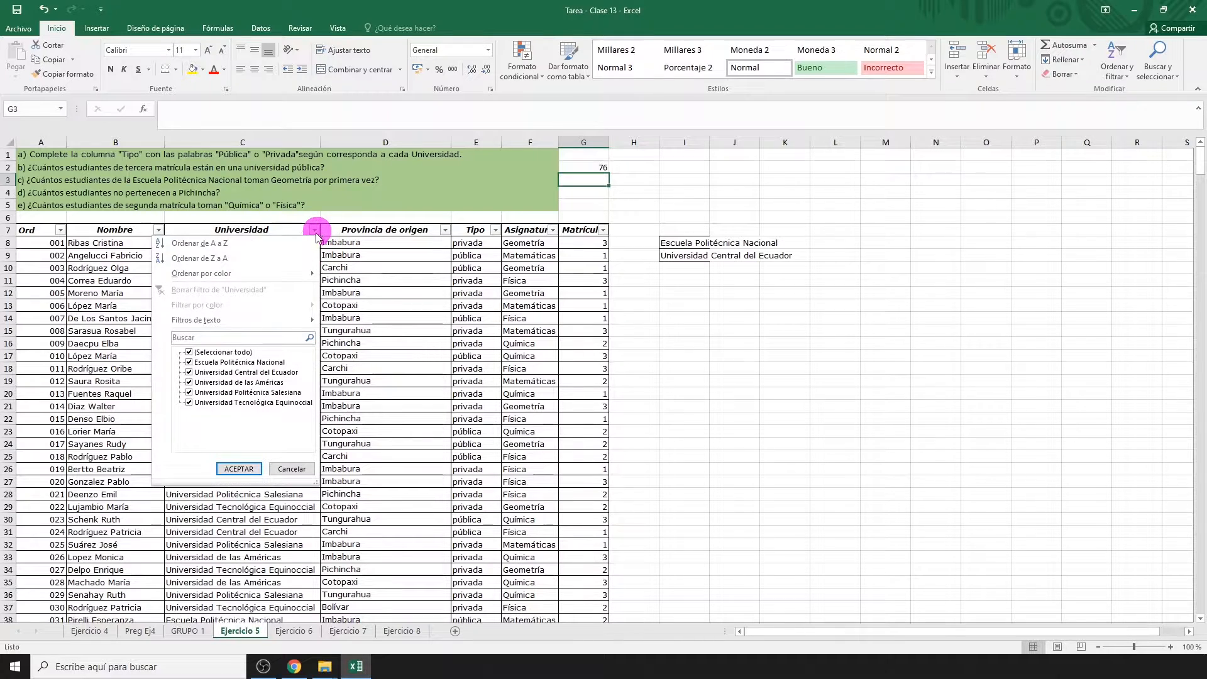
{"action": "left_click", "coordinate": [250, 353]}
{"action": "left_click", "coordinate": [247, 364]}
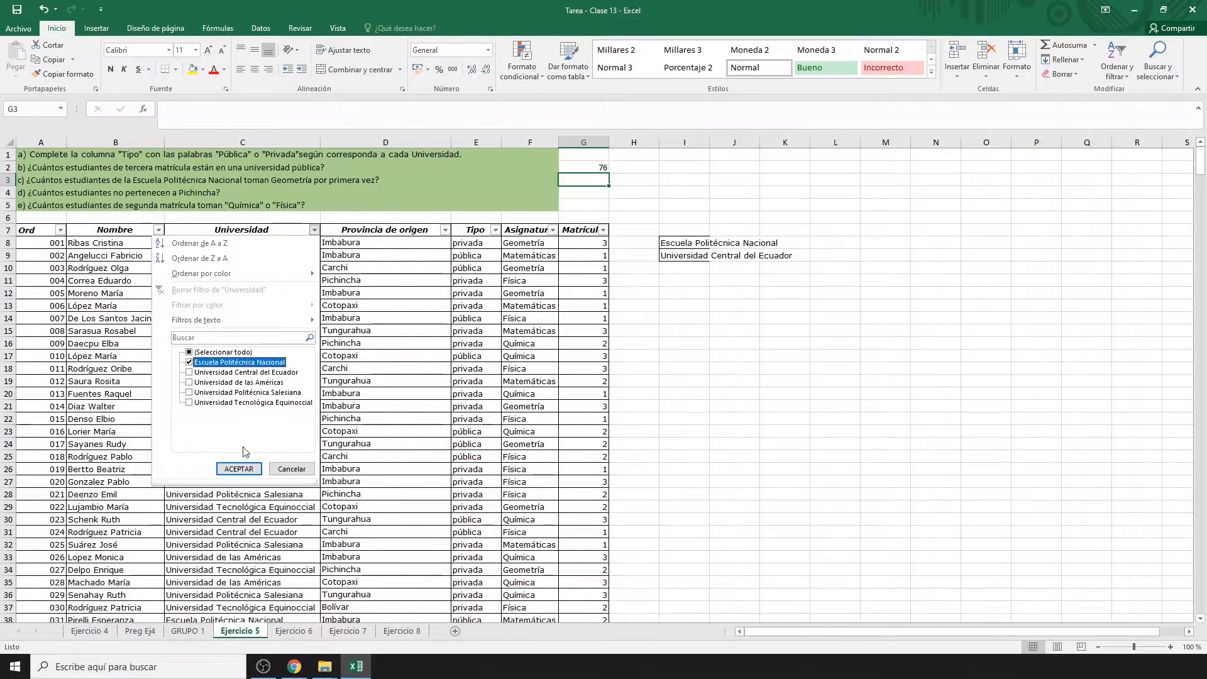
{"action": "left_click", "coordinate": [239, 468]}
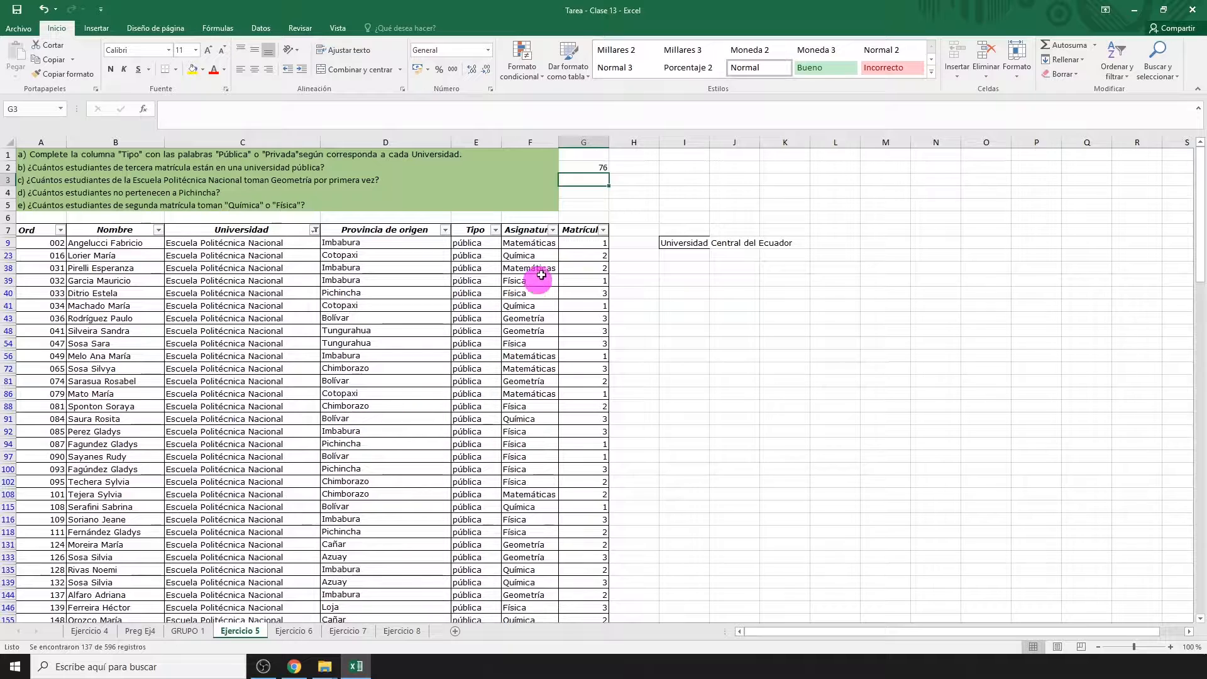
Step: Narrow the filtered student table to Asignatura Geometría and Matrícula 1
{"action": "left_click", "coordinate": [553, 230]}
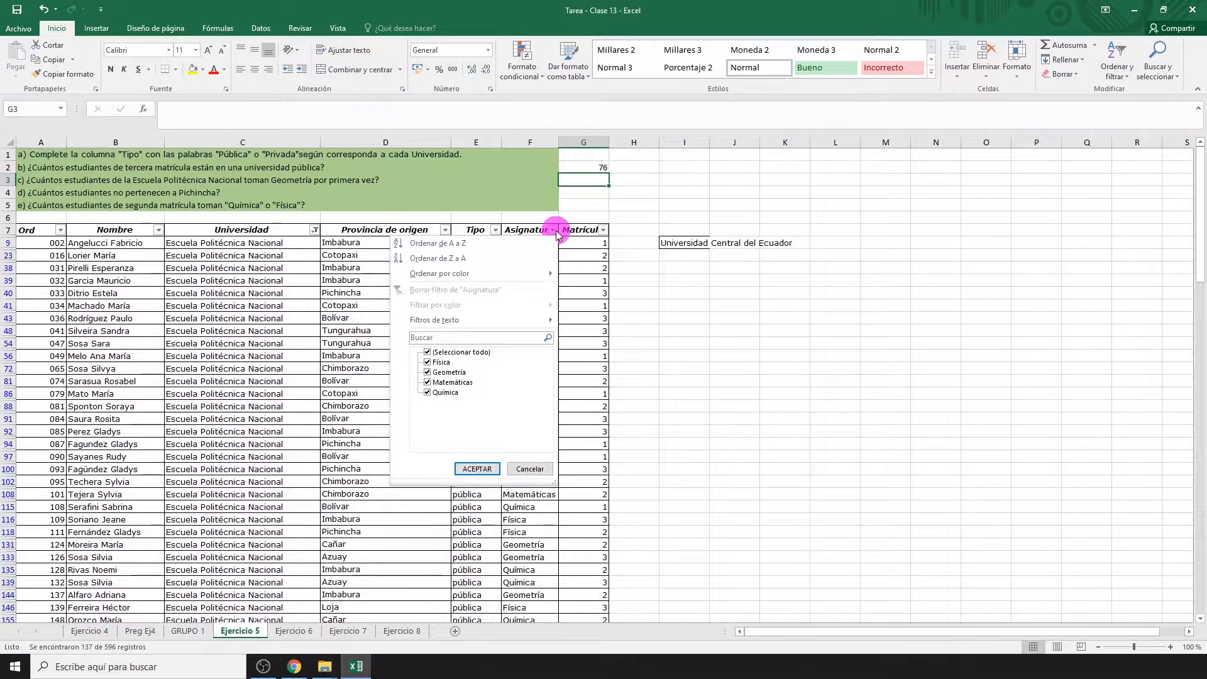
{"action": "left_click", "coordinate": [480, 353]}
{"action": "left_click", "coordinate": [463, 373]}
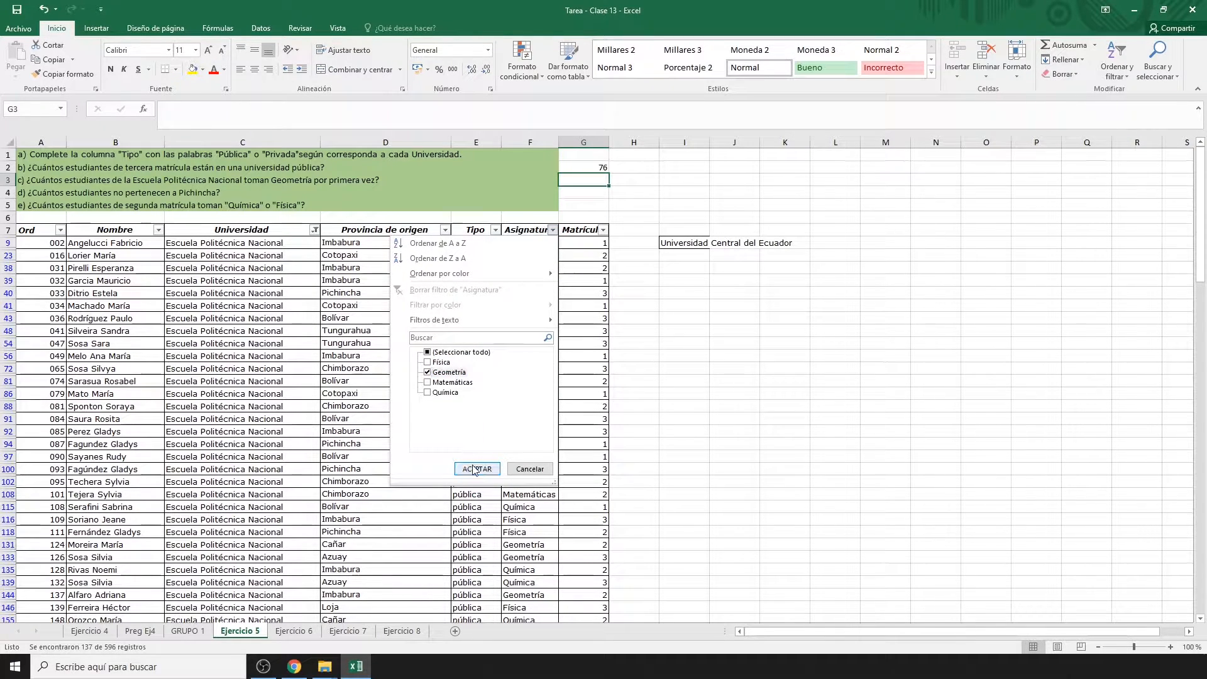
{"action": "left_click", "coordinate": [476, 469]}
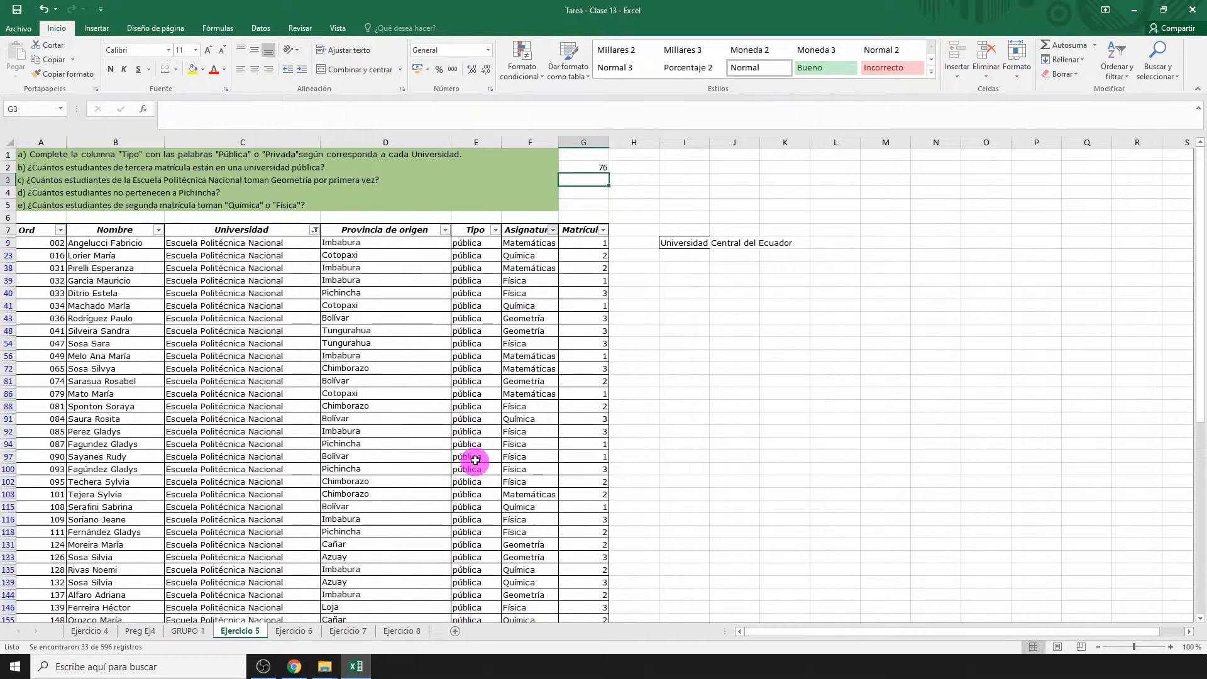
{"action": "left_click", "coordinate": [605, 231]}
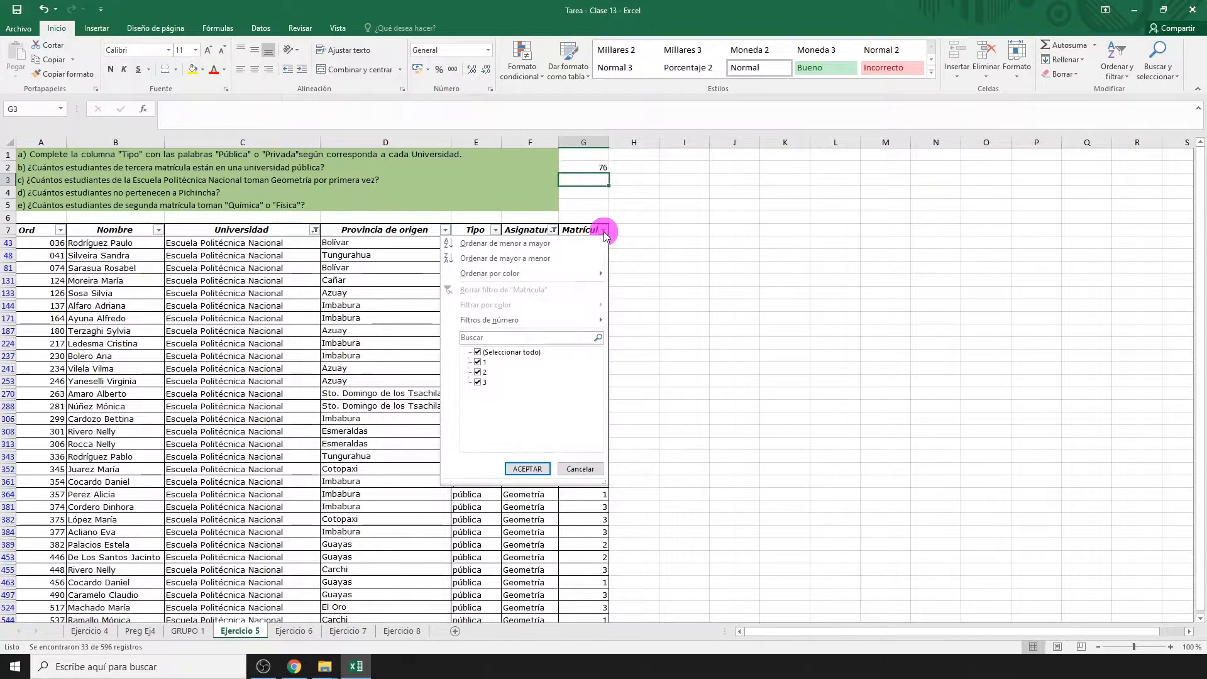
{"action": "left_click", "coordinate": [522, 352]}
{"action": "left_click", "coordinate": [481, 363]}
{"action": "left_click", "coordinate": [526, 468]}
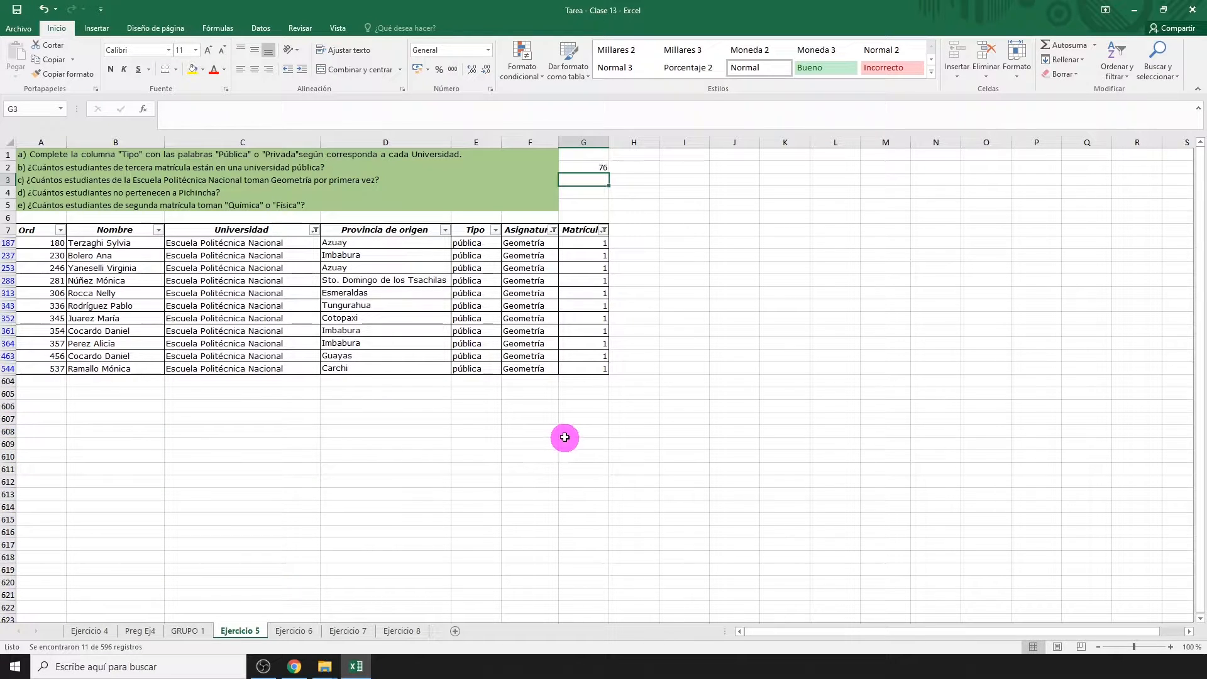
Step: Count the filtered Geometría entries by selecting them in the Asignatura column, and enter 11 in G3 as the answer to question c
{"action": "left_click_drag", "start_coordinate": [534, 244], "coordinate": [539, 366]}
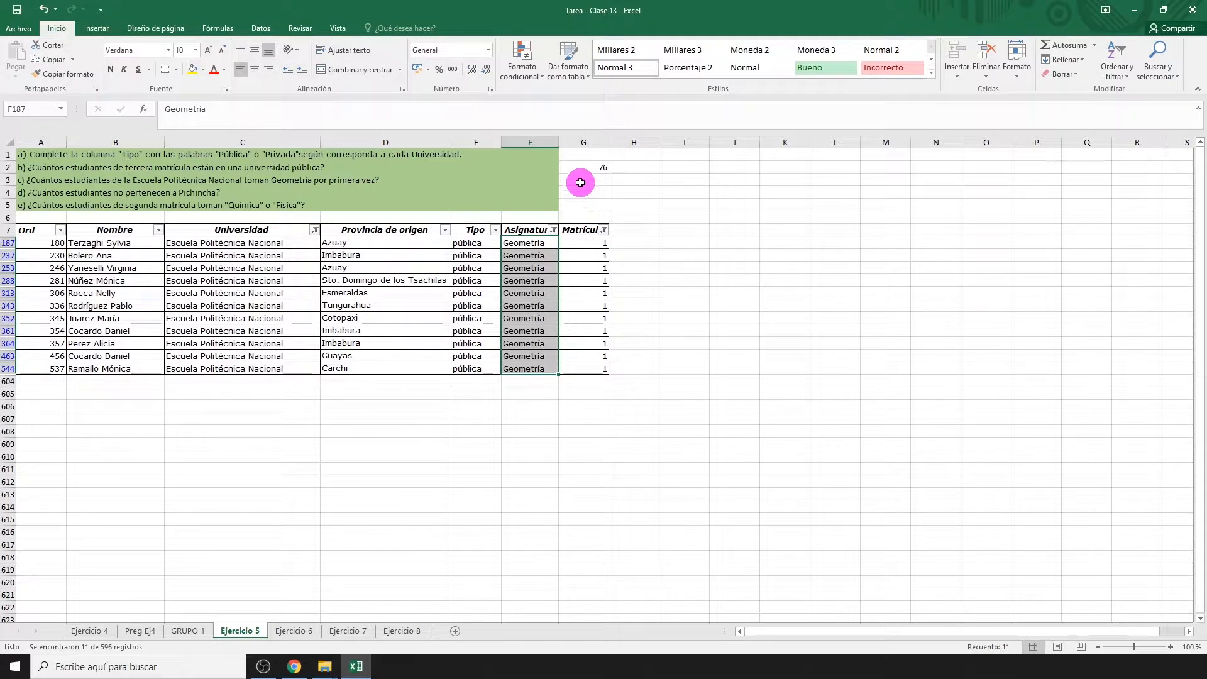
{"action": "left_click", "coordinate": [582, 182]}
{"action": "type", "text": "11"}
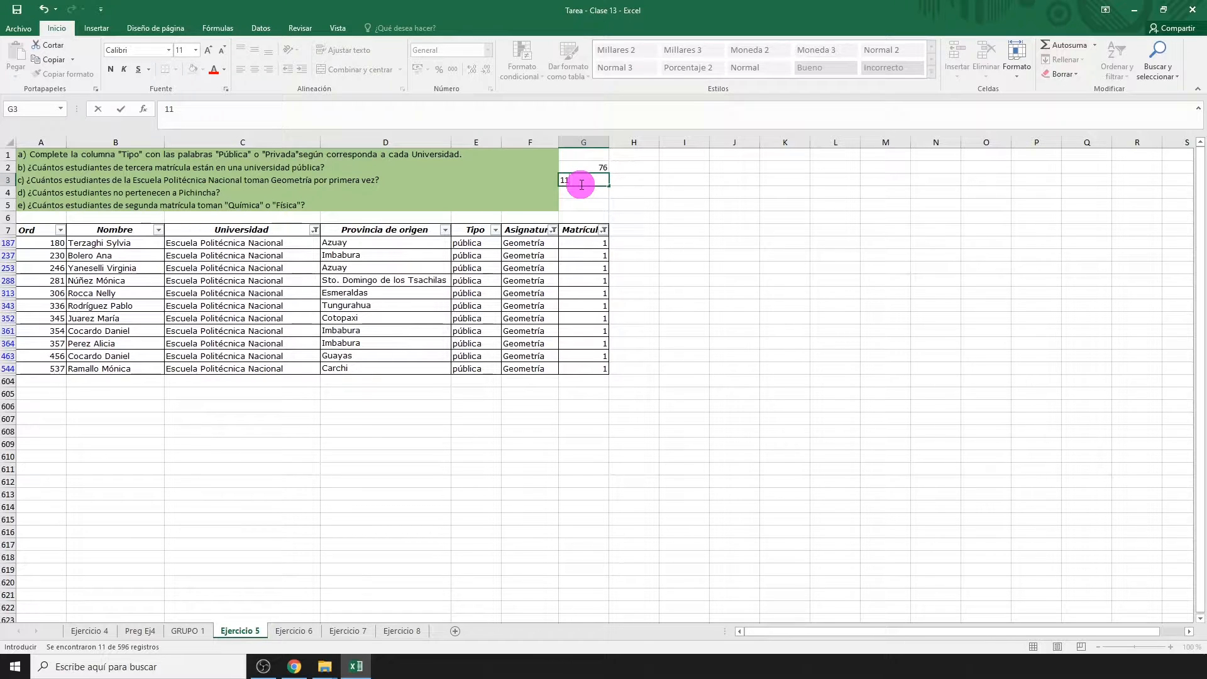
{"action": "key", "text": "Return"}
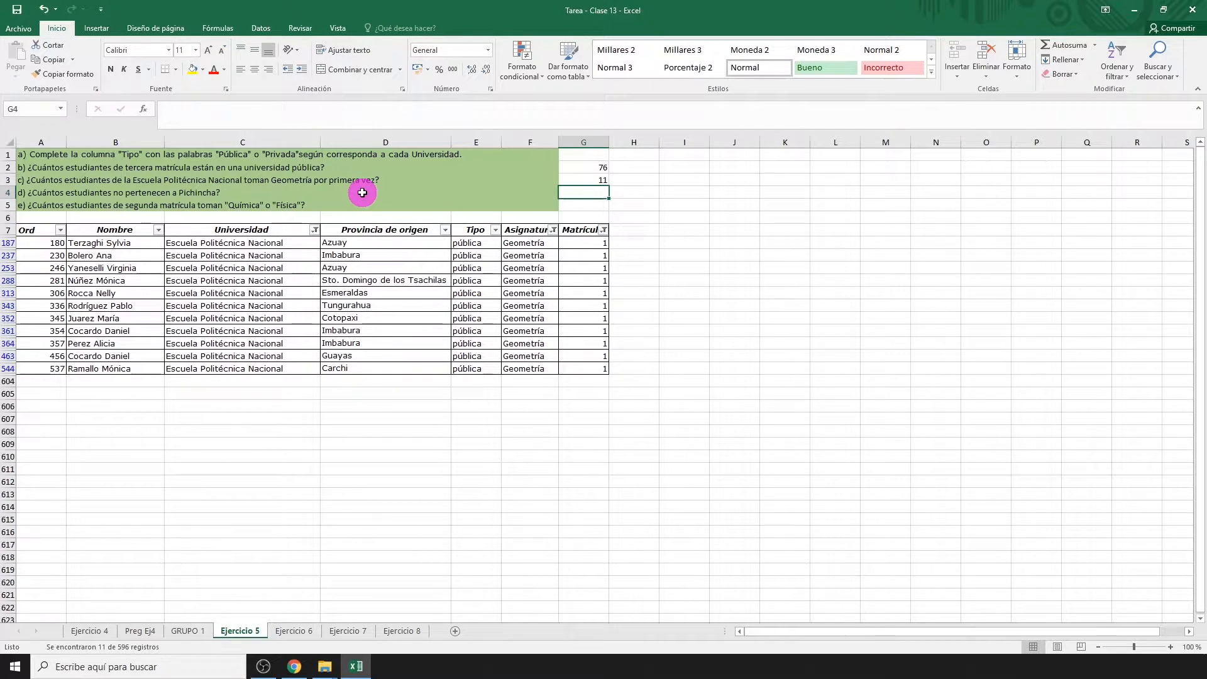
Step: Clear the Universidad, Asignatura and Matrícula filters of the student table
{"action": "left_click", "coordinate": [315, 230]}
{"action": "left_click", "coordinate": [283, 290]}
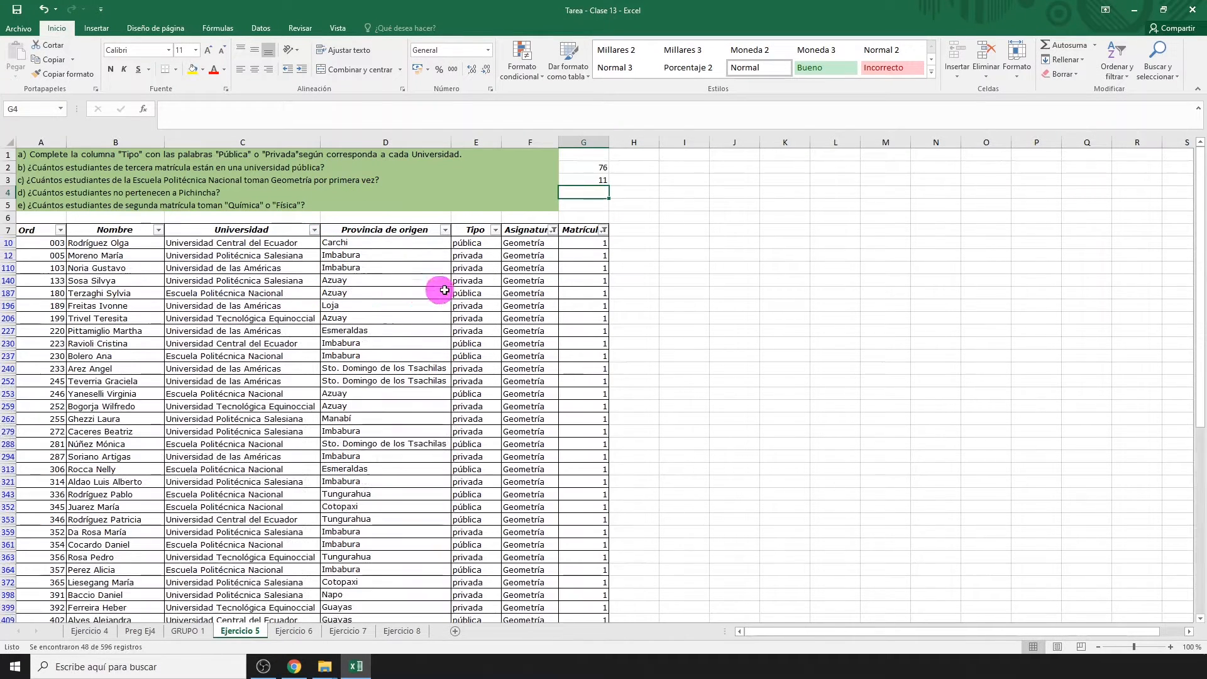
{"action": "left_click", "coordinate": [554, 230]}
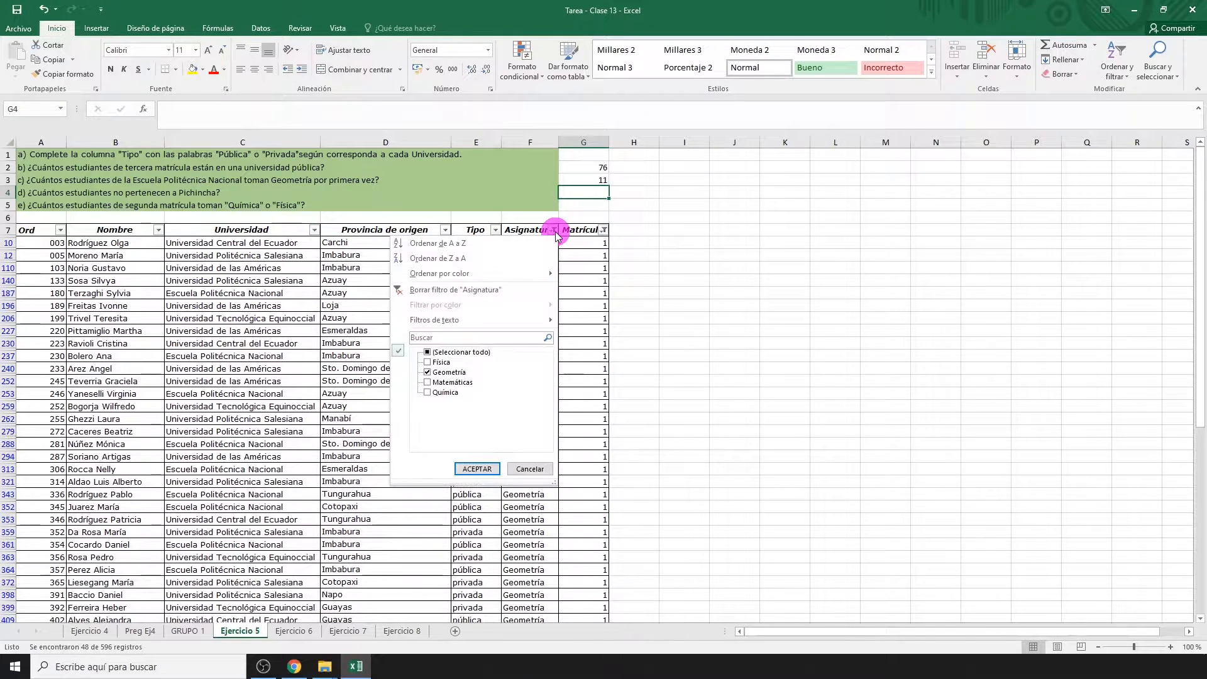
{"action": "left_click", "coordinate": [484, 294]}
{"action": "left_click", "coordinate": [603, 230]}
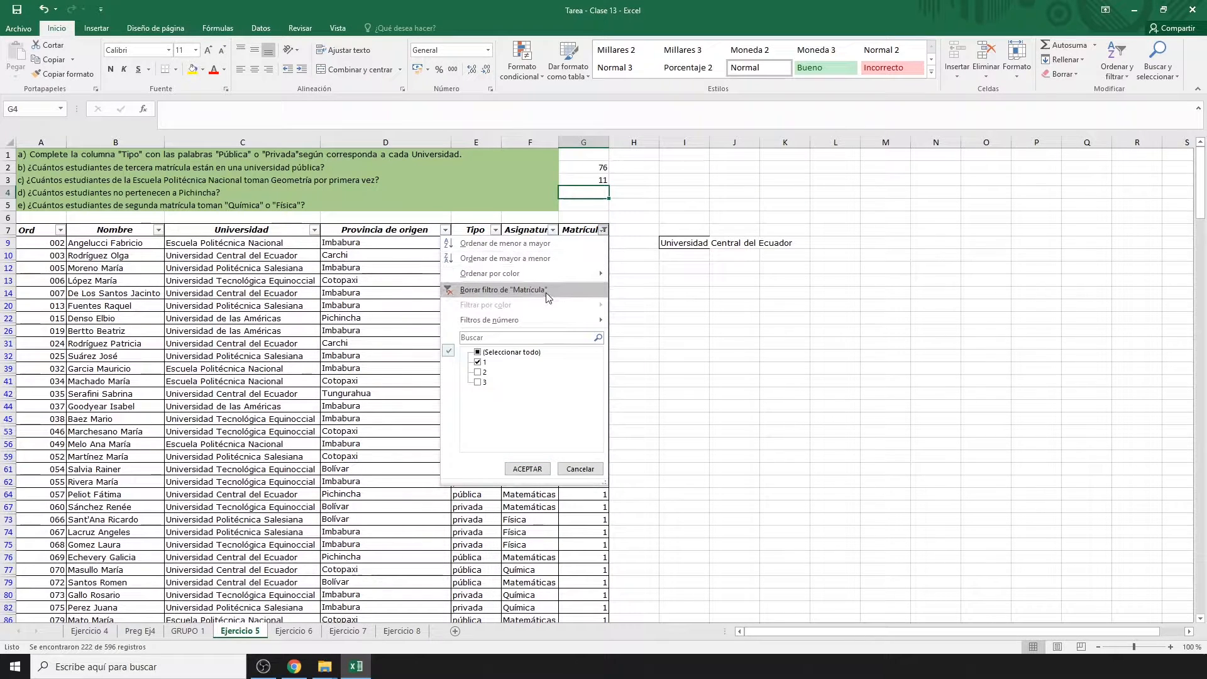
{"action": "left_click", "coordinate": [547, 293]}
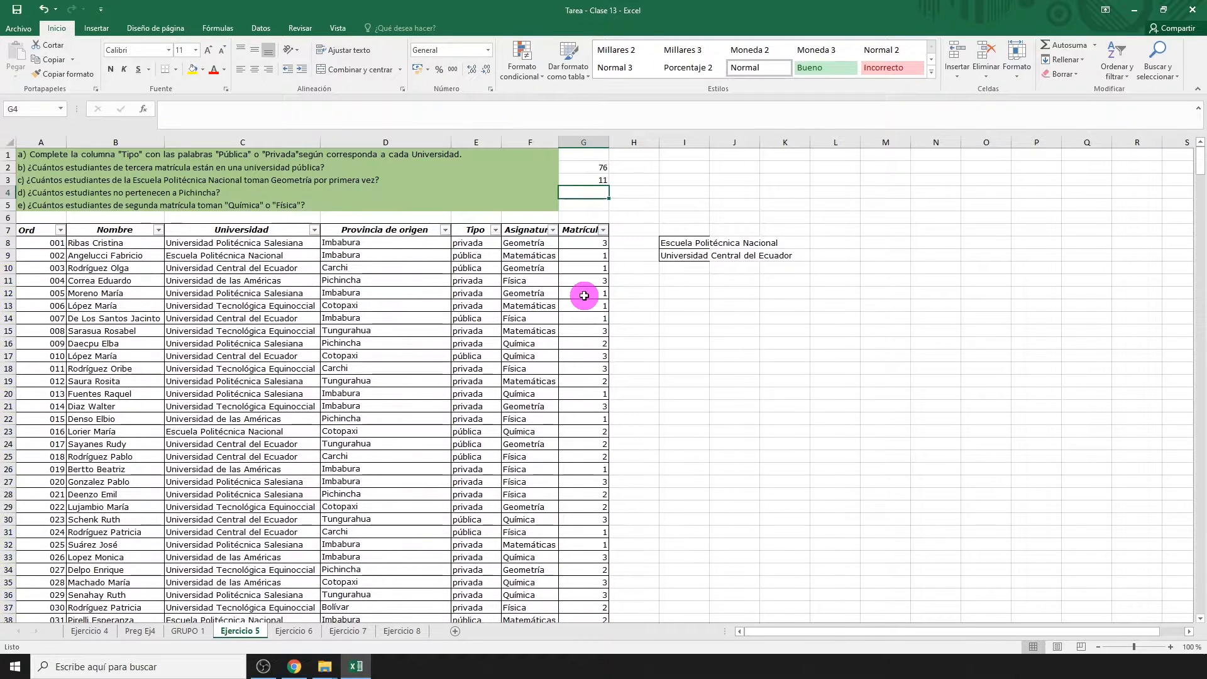
Step: Filter the Provincia de origen column to exclude Pichincha, keeping all other provinces
{"action": "left_click", "coordinate": [445, 231]}
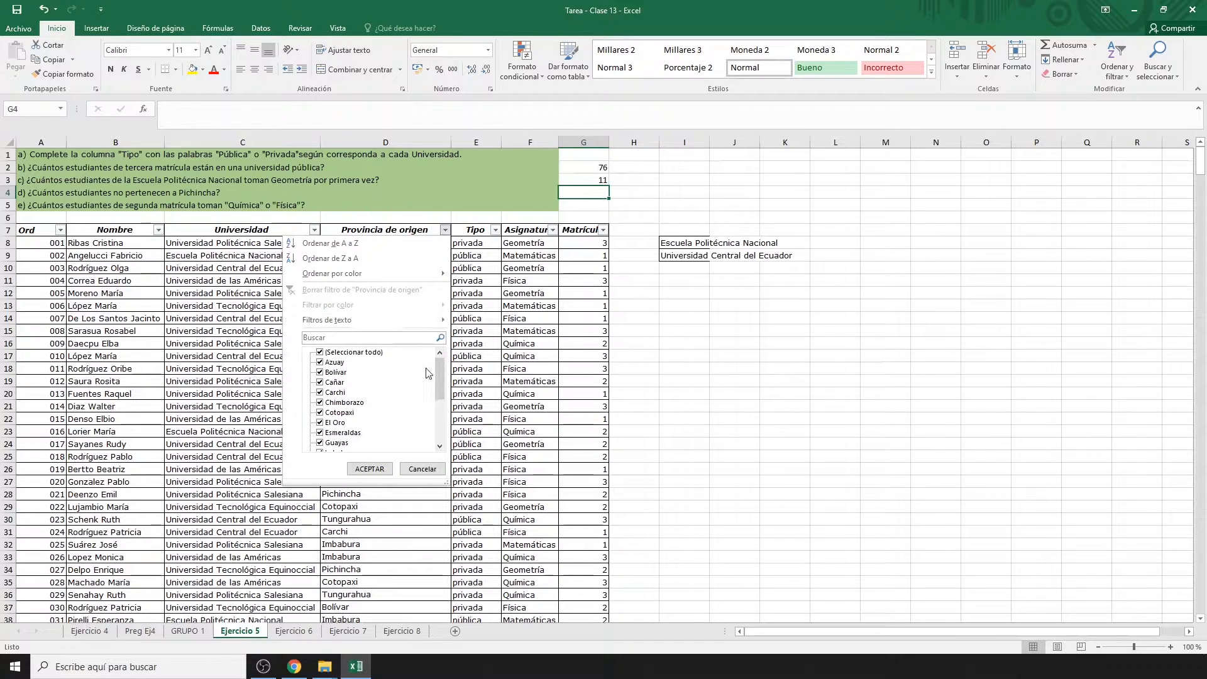
{"action": "left_click_drag", "start_coordinate": [441, 381], "coordinate": [440, 419]}
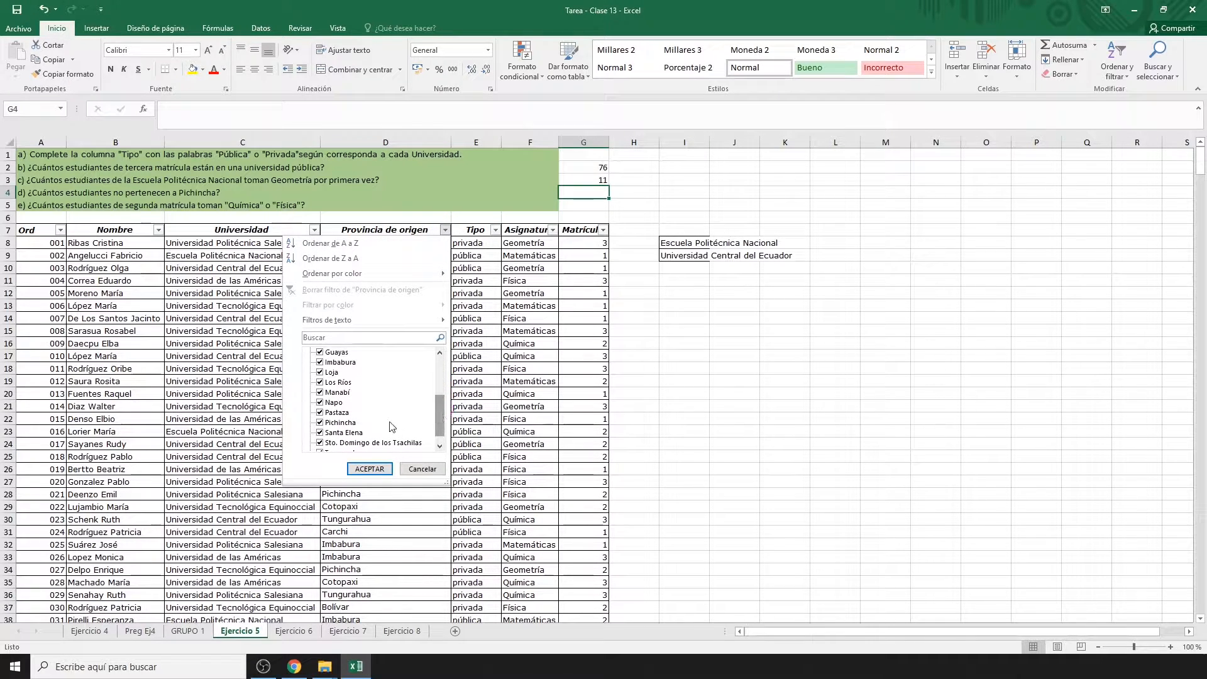
{"action": "left_click", "coordinate": [344, 424]}
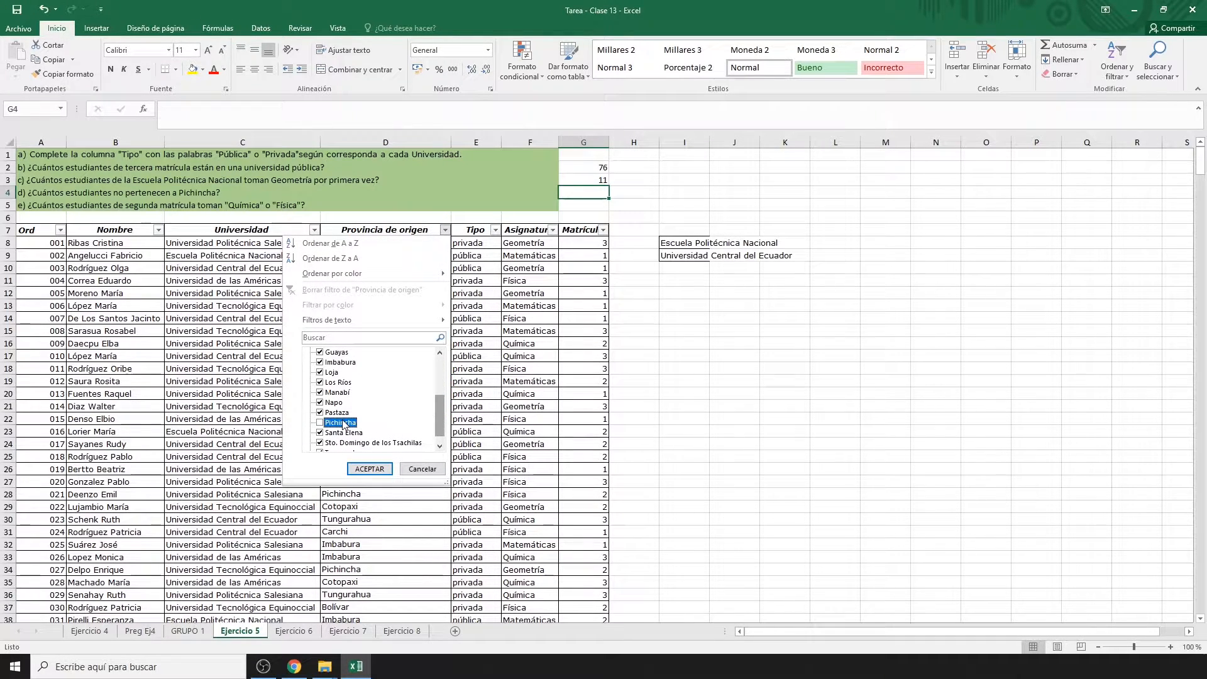
{"action": "left_click", "coordinate": [373, 470]}
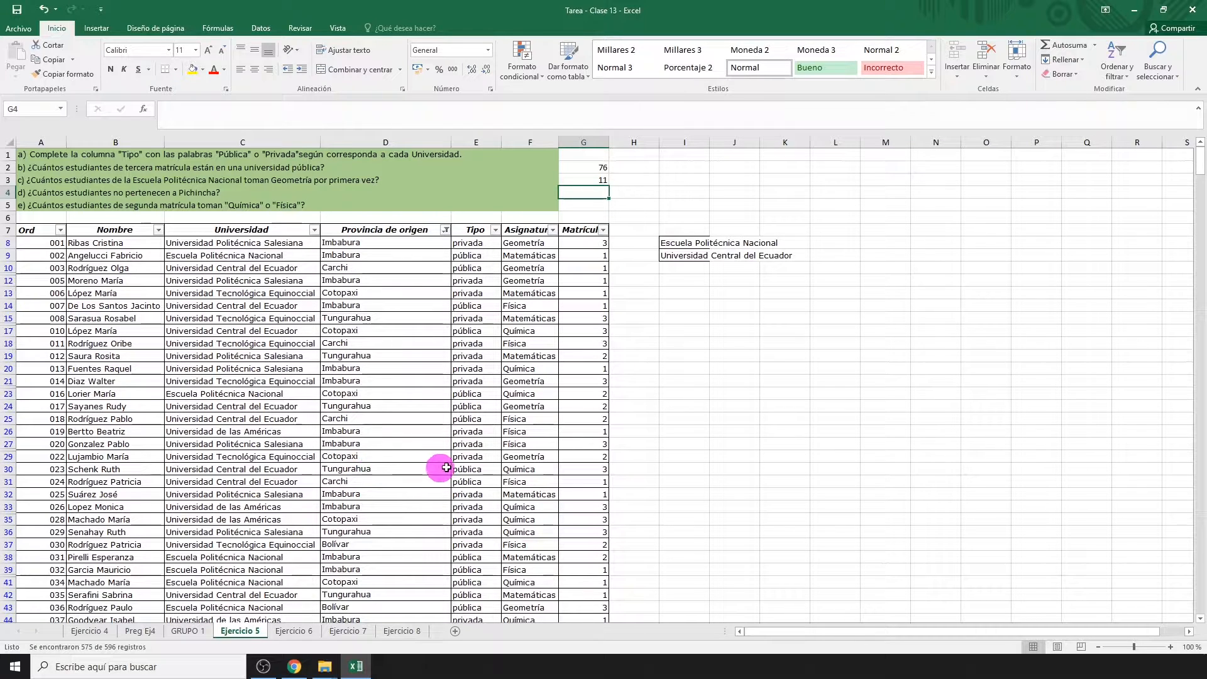
Step: Count the filtered Matrícula values by selecting them from G8 down, and enter 575 in G4 as the answer to question d
{"action": "left_click", "coordinate": [585, 244]}
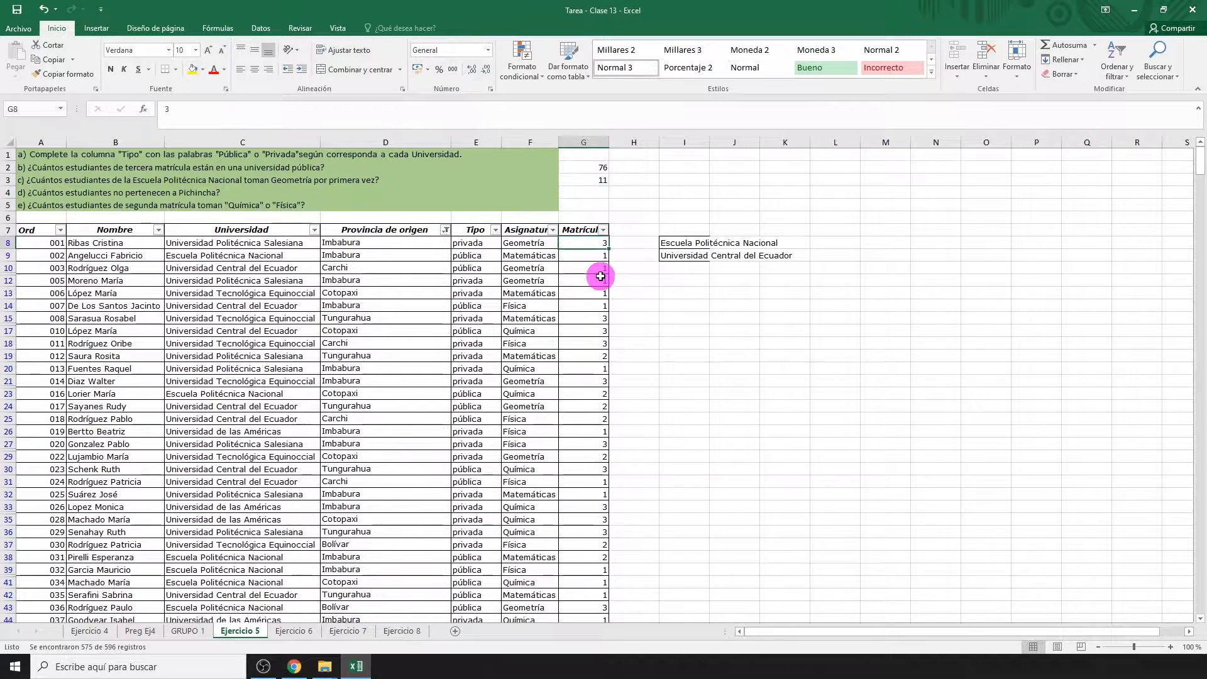
{"action": "key", "text": "ctrl+shift+Down"}
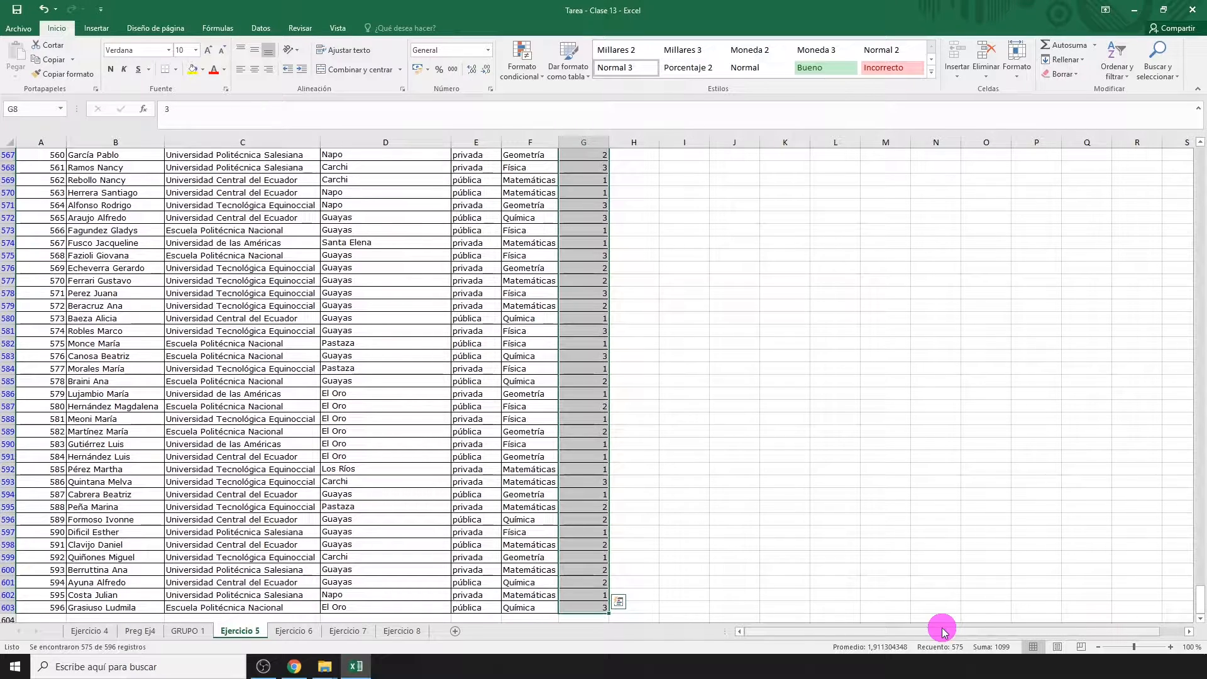
{"action": "key", "text": "ctrl+Up"}
{"action": "key", "text": "Up"}
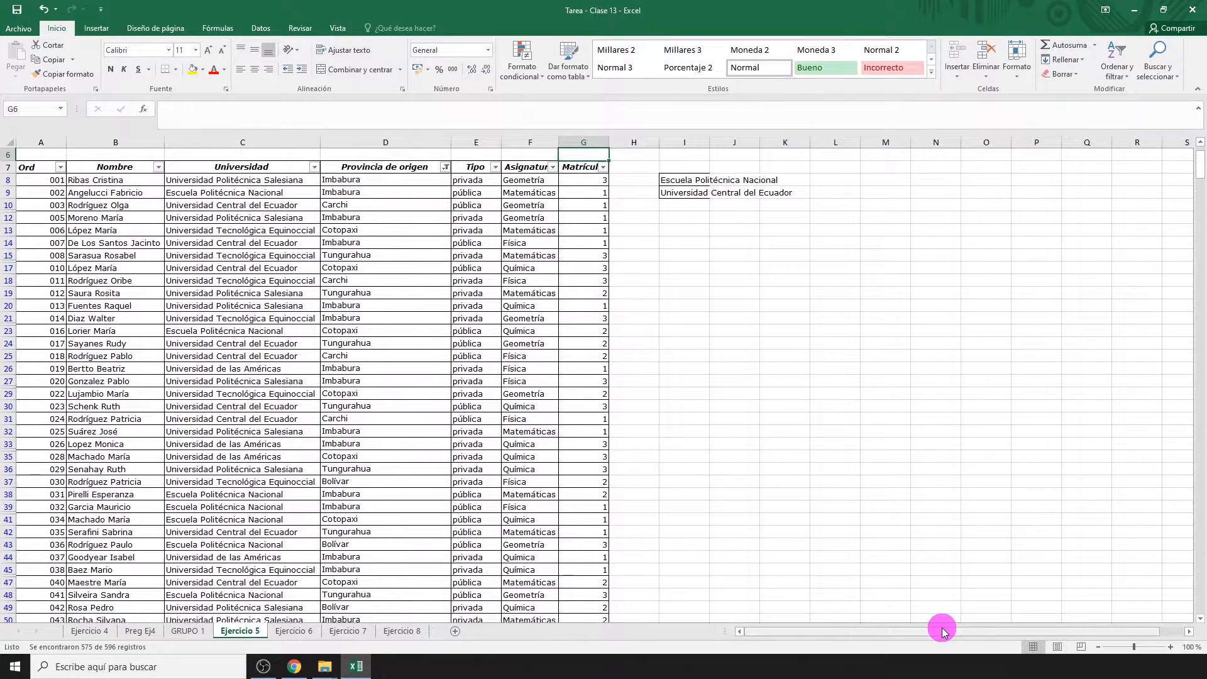
{"action": "scroll", "coordinate": [912, 554], "scroll_direction": "up", "scroll_amount": 2}
{"action": "left_click", "coordinate": [597, 196]}
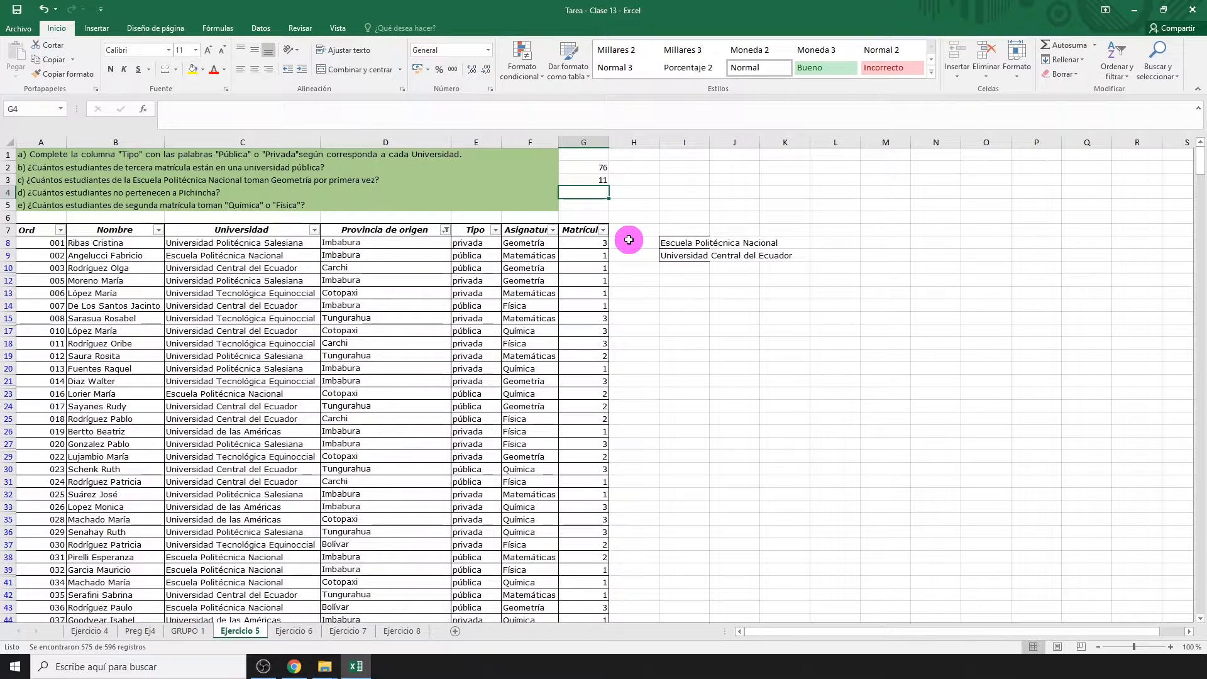
{"action": "type", "text": "575"}
{"action": "key", "text": "Return"}
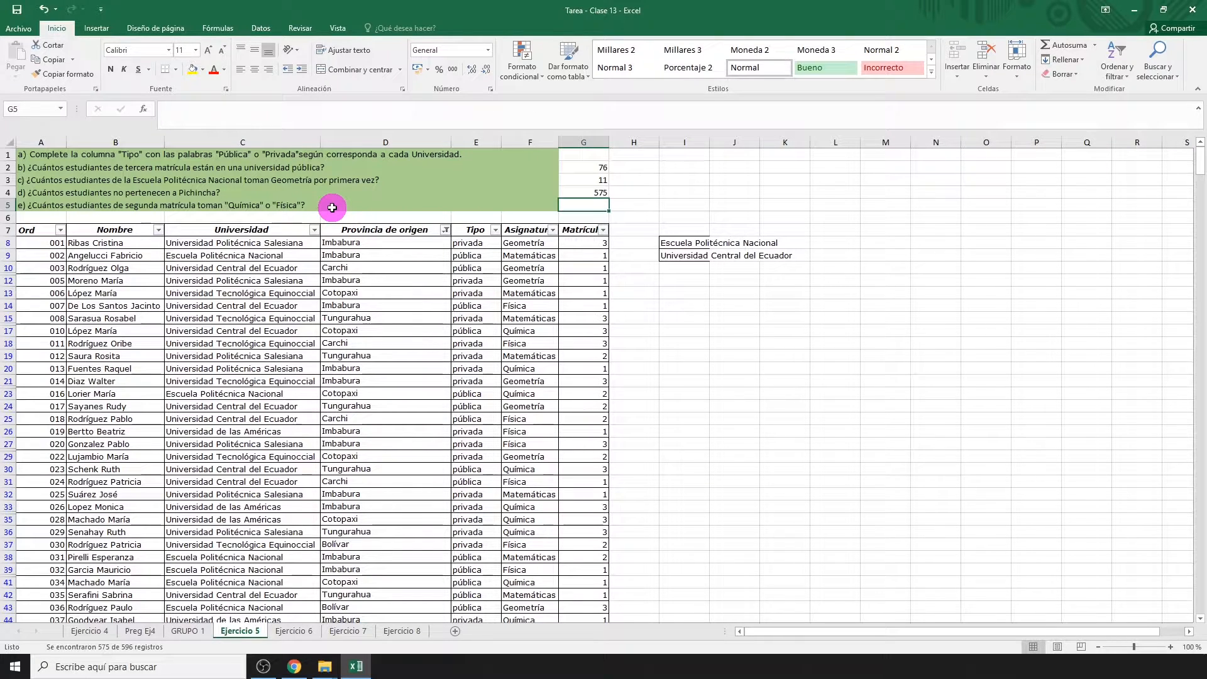
Step: Clear the Provincia de origen filter and filter the Matrícula column to show only 2
{"action": "left_click", "coordinate": [445, 230]}
{"action": "left_click", "coordinate": [413, 289]}
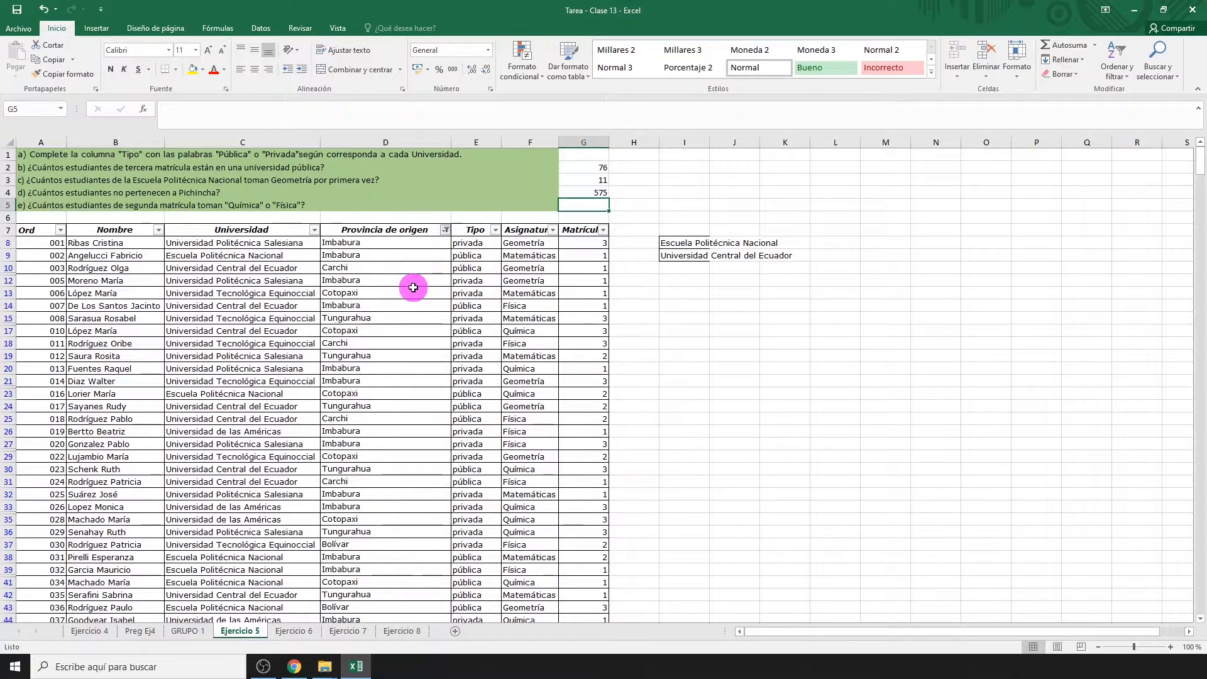
{"action": "left_click", "coordinate": [603, 229]}
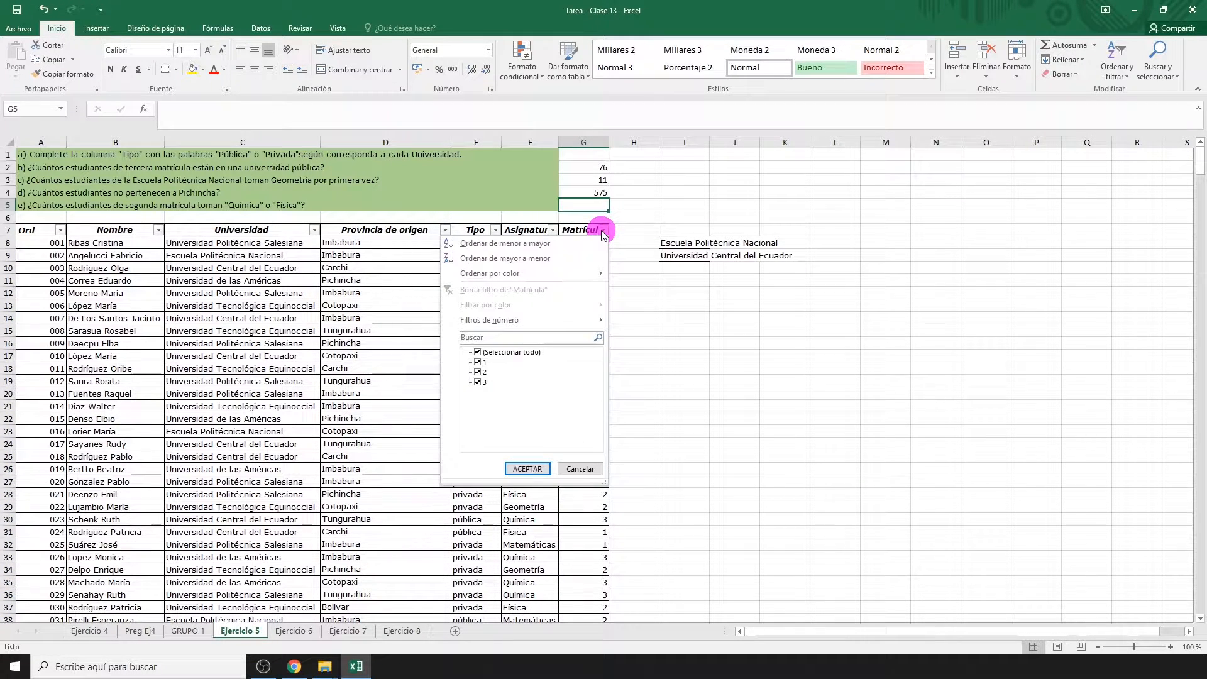
{"action": "left_click", "coordinate": [521, 353]}
{"action": "left_click", "coordinate": [484, 372]}
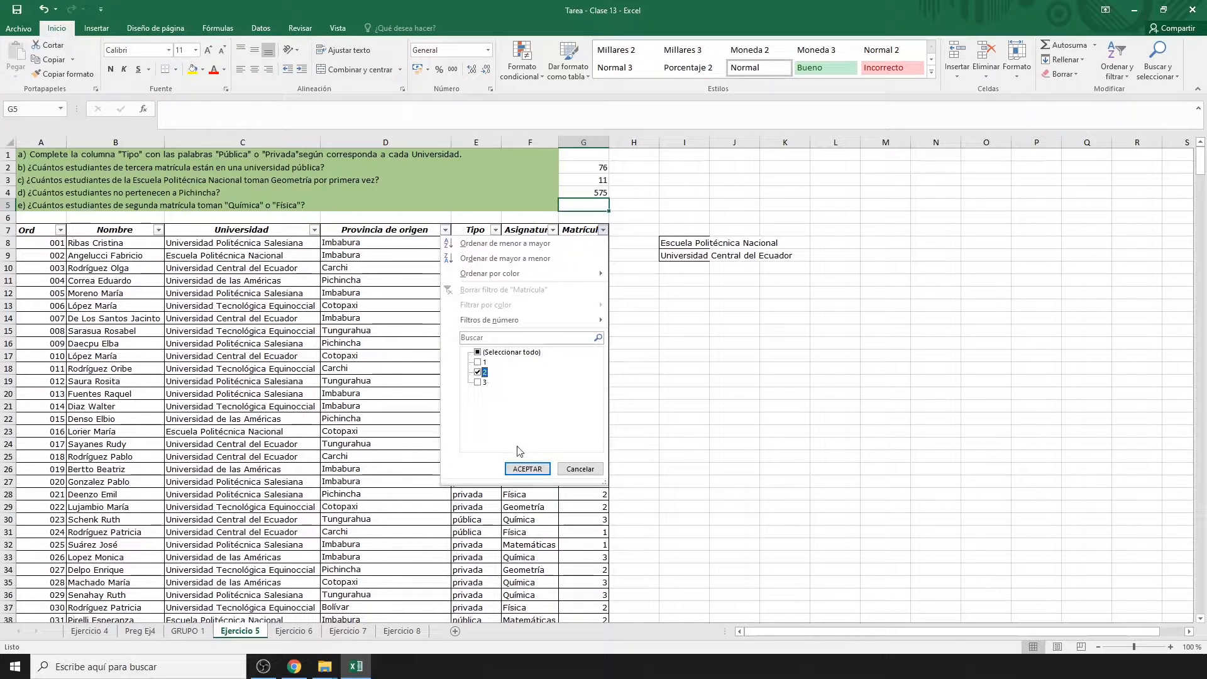
{"action": "left_click", "coordinate": [527, 469]}
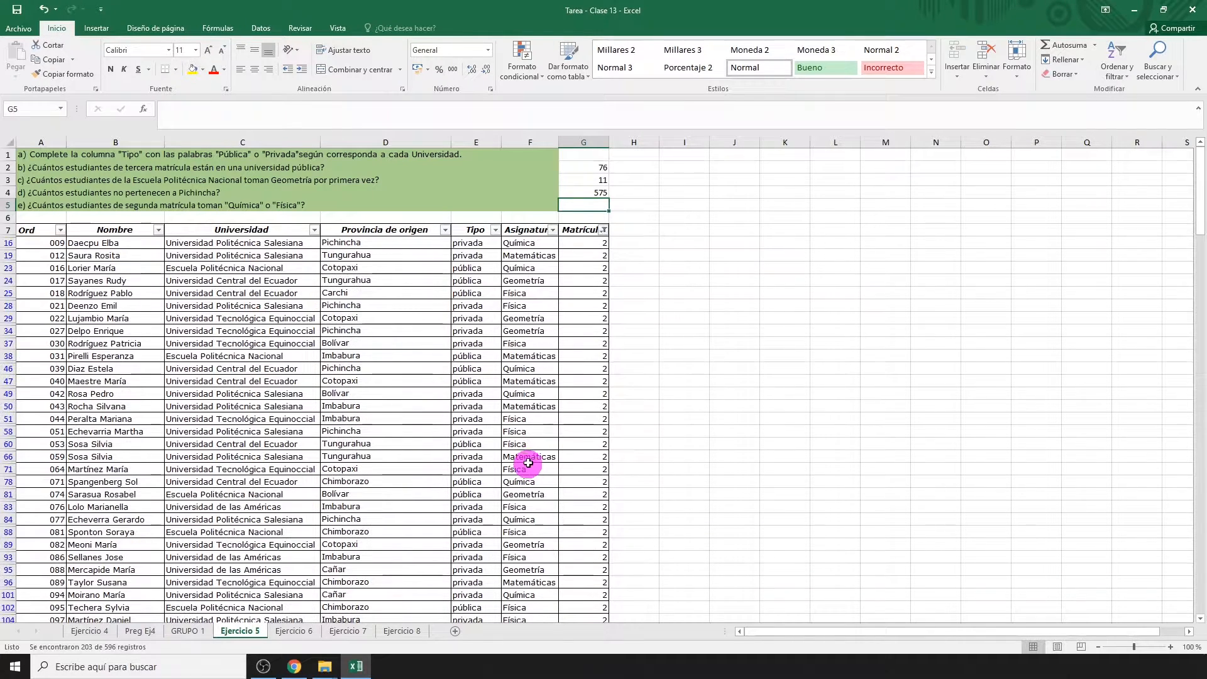
Step: Filter the Asignatura column to show only Química and Física
{"action": "left_click", "coordinate": [553, 229]}
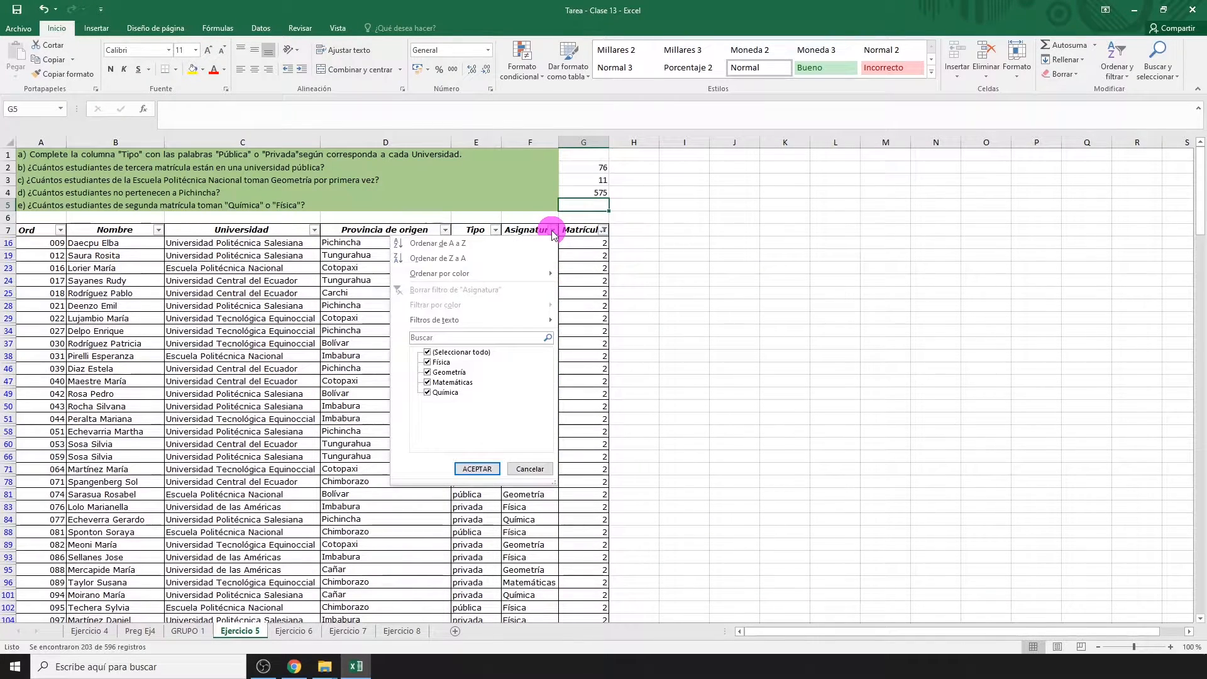
{"action": "left_click", "coordinate": [484, 353]}
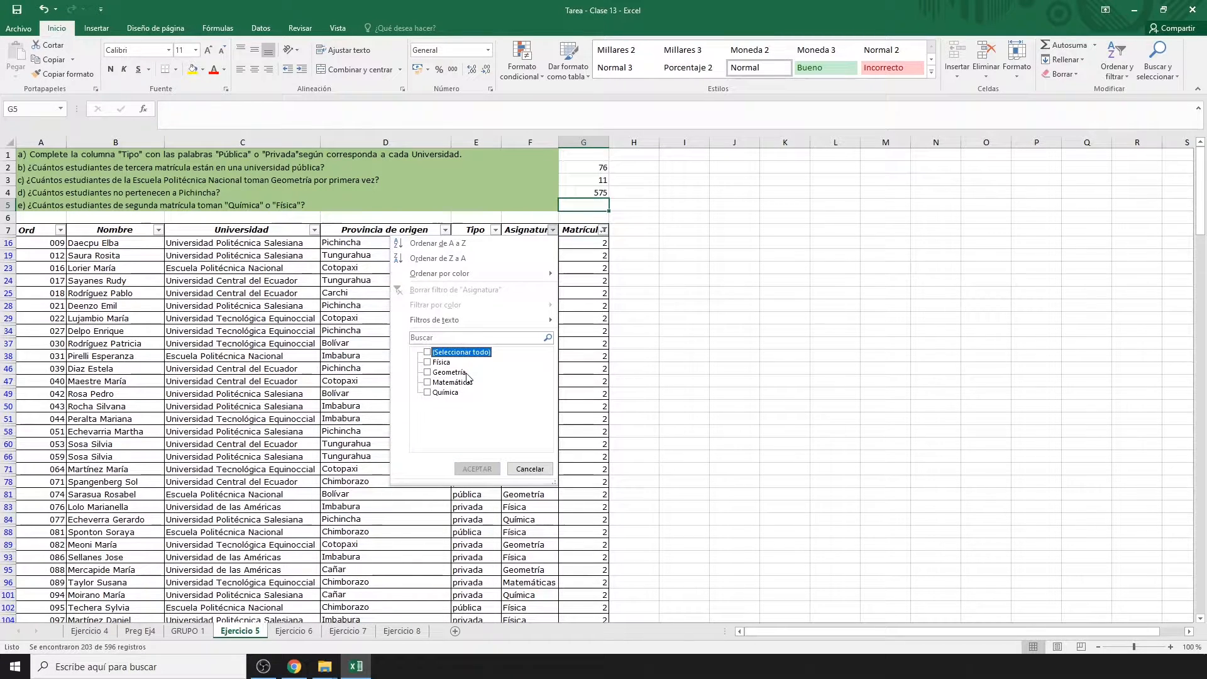
{"action": "left_click", "coordinate": [459, 394]}
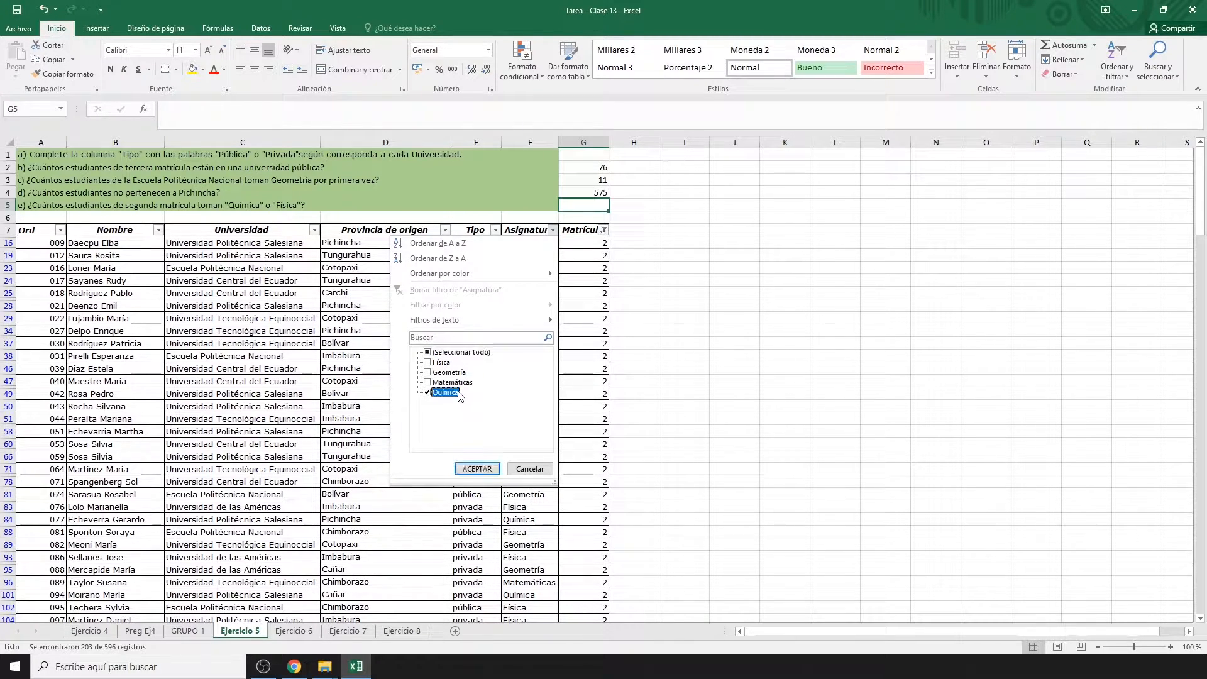
{"action": "left_click", "coordinate": [448, 363]}
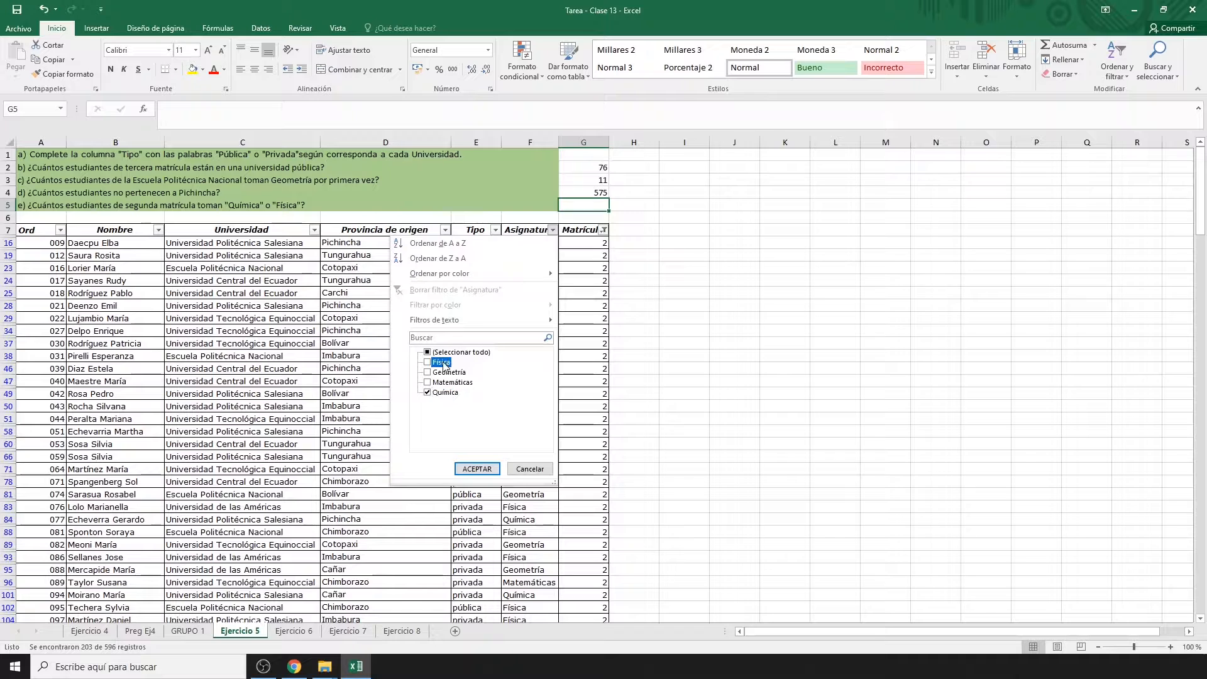
{"action": "left_click", "coordinate": [477, 468]}
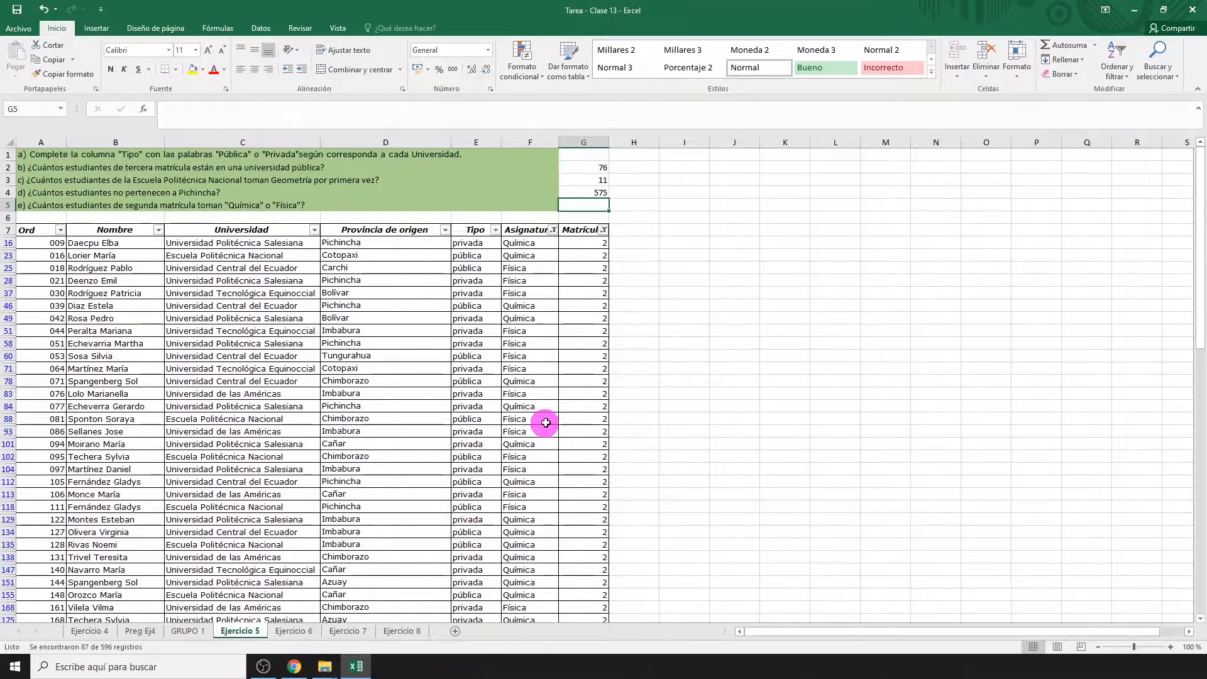
Step: Count the filtered Matrícula values by selecting them from G16 down, and enter 87 in G5 as the answer to question e
{"action": "left_click", "coordinate": [577, 242]}
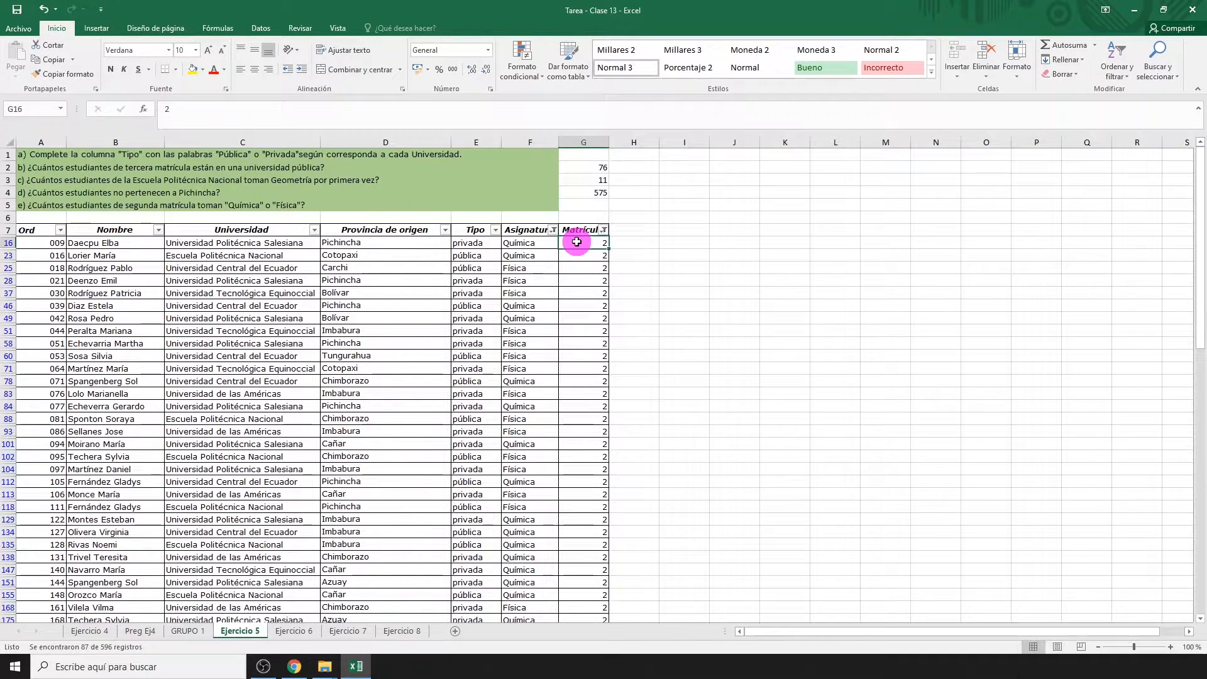
{"action": "key", "text": "ctrl+shift+Down"}
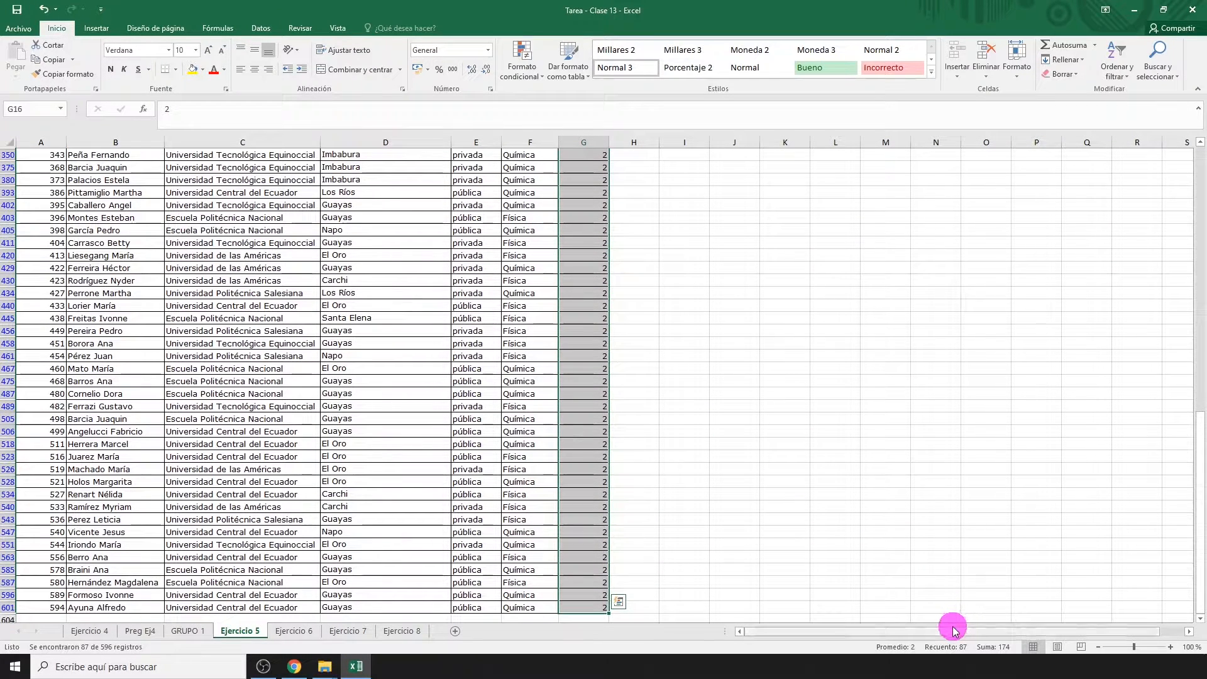
{"action": "key", "text": "ctrl+Up"}
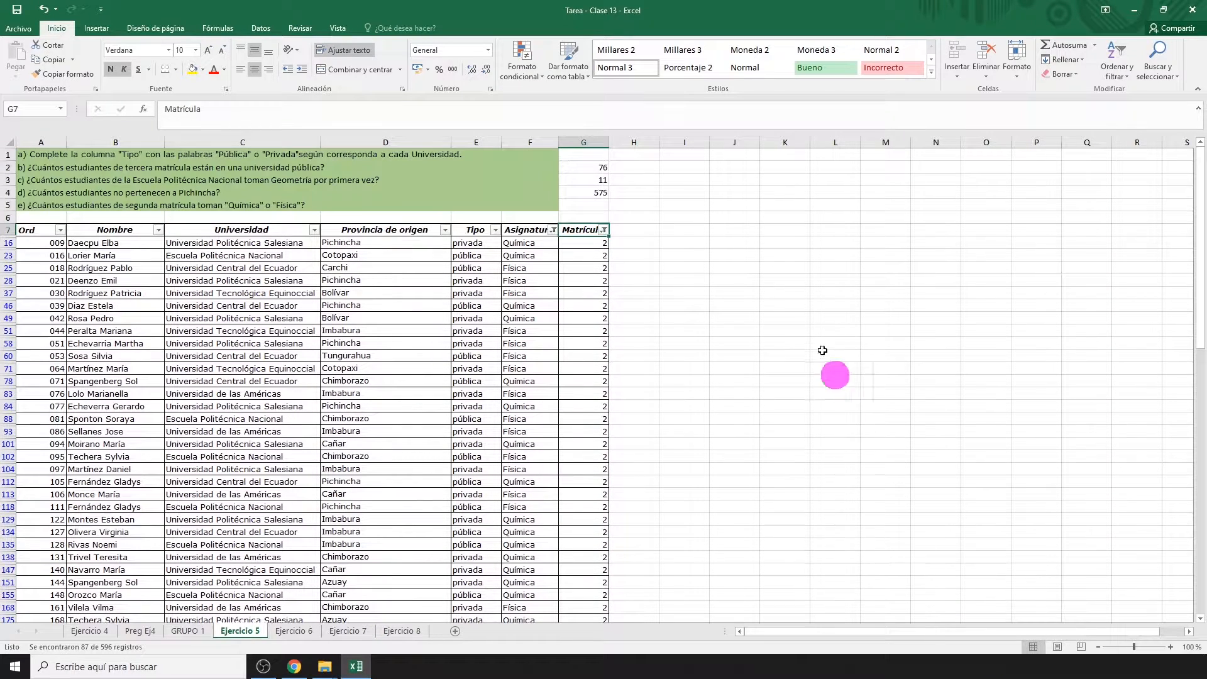
{"action": "left_click", "coordinate": [576, 205]}
{"action": "type", "text": "87"}
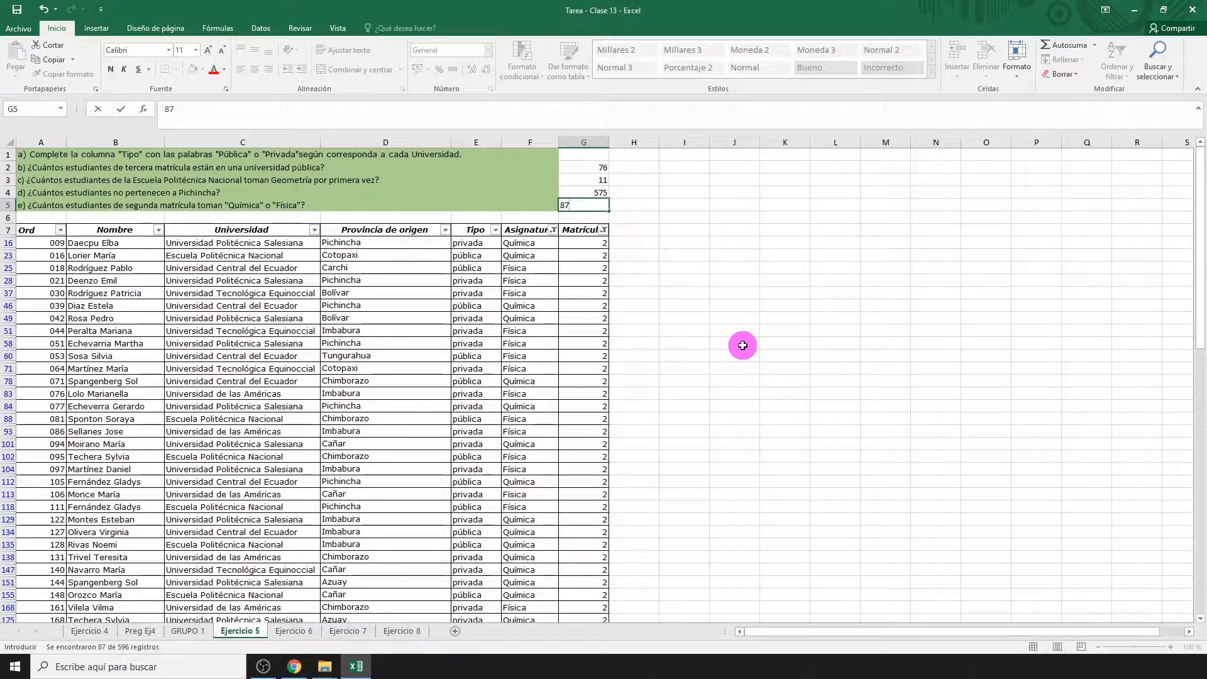
{"action": "key", "text": "Return"}
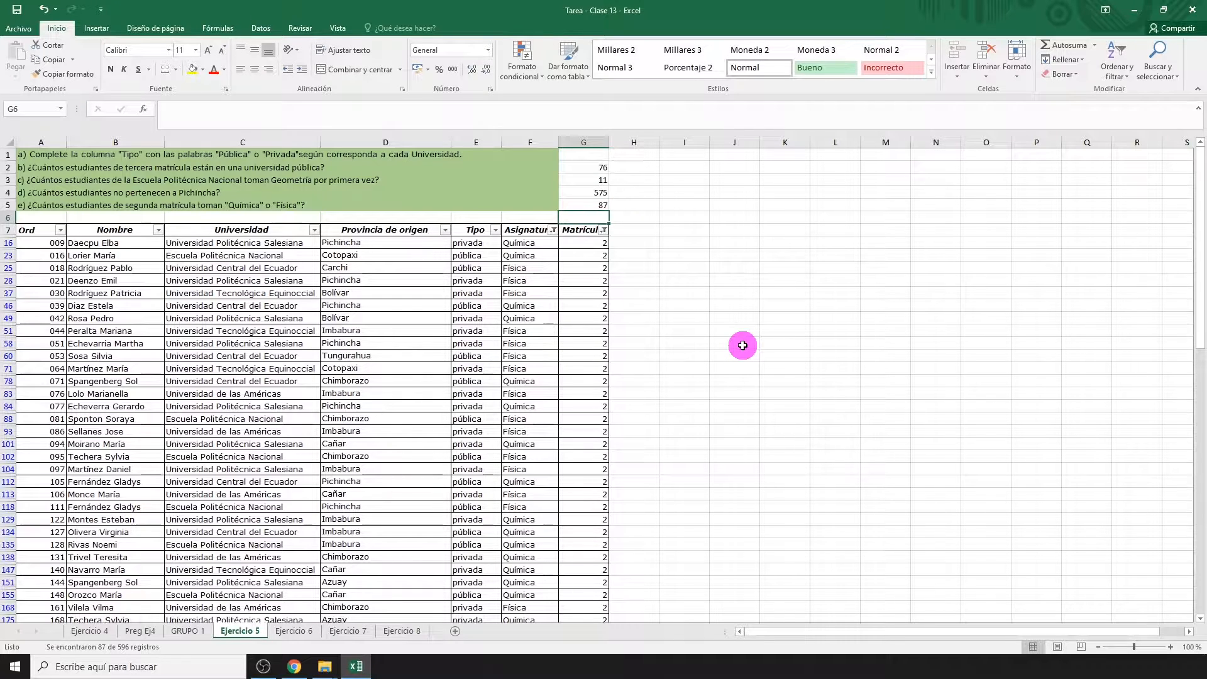
Step: On the Ejercicio 6 sheet, enter the helper values 80%, Sociales and Exactas in cells H15, H16 and H17
{"action": "left_click", "coordinate": [300, 632]}
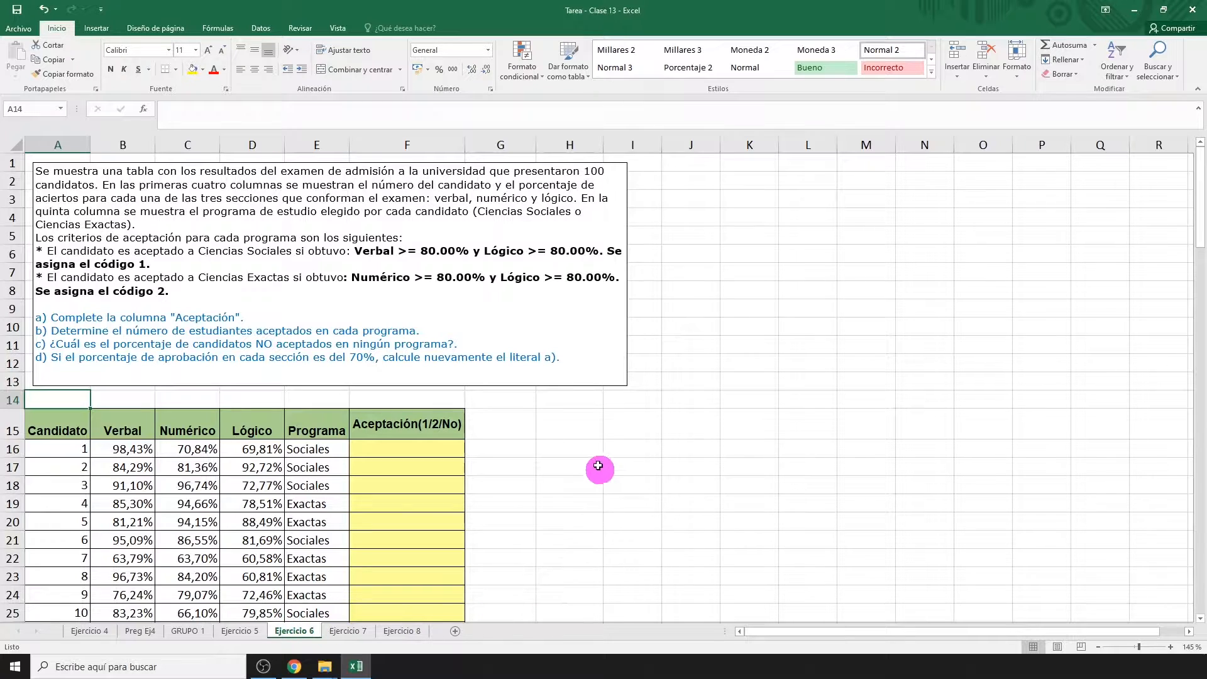
{"action": "left_click", "coordinate": [577, 425]}
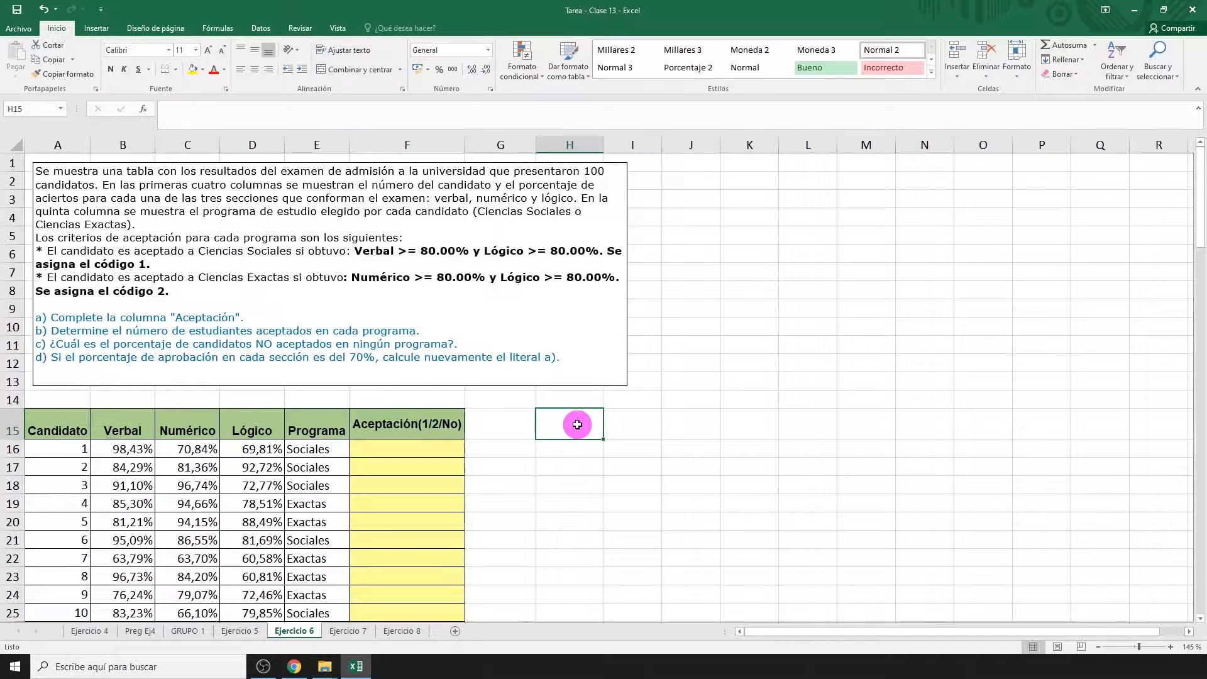
{"action": "type", "text": "80%"}
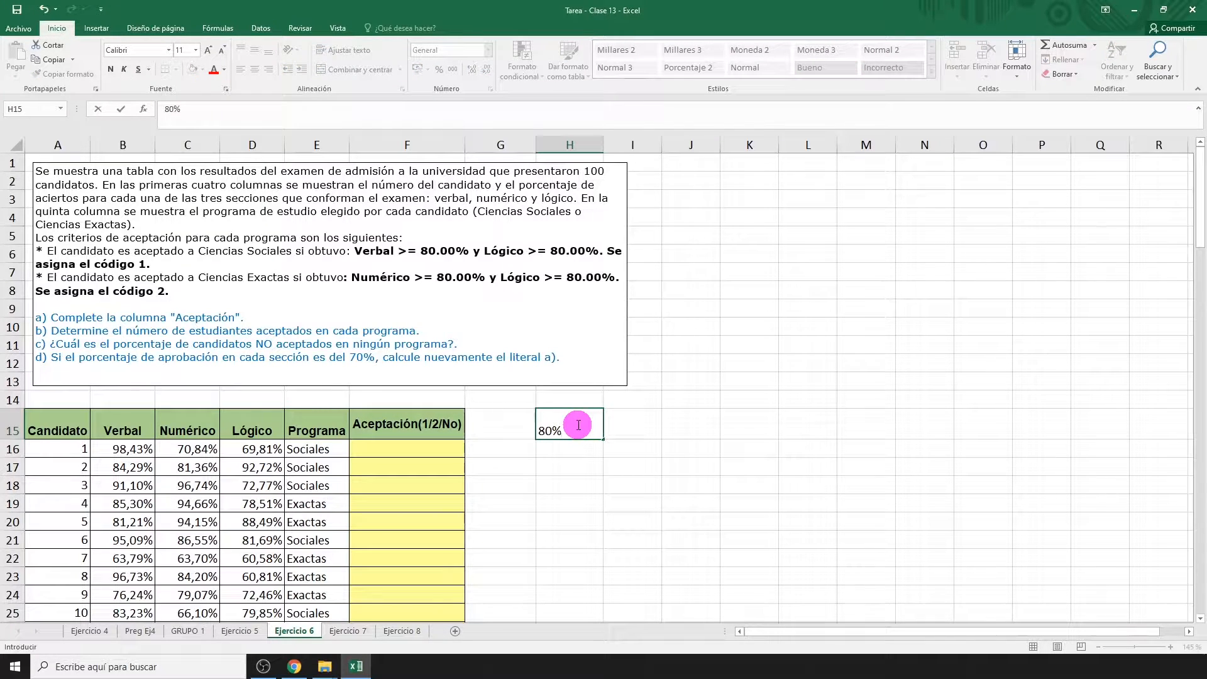
{"action": "key", "text": "Return"}
{"action": "type", "text": "Sociales"}
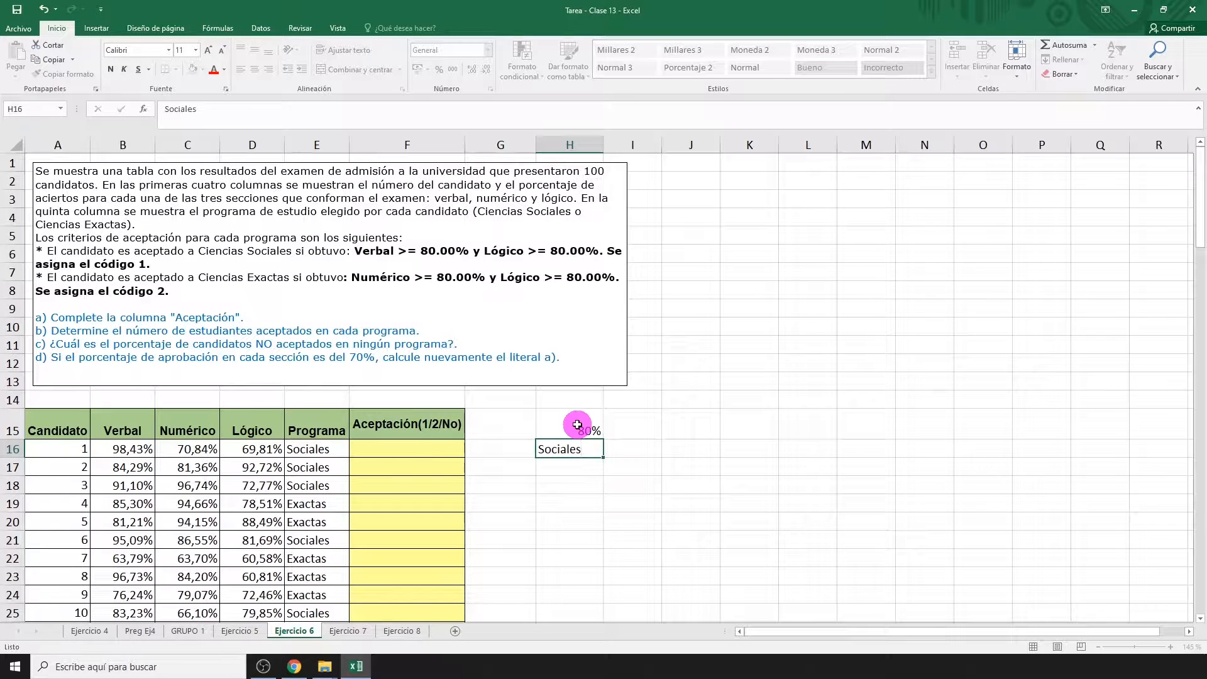
{"action": "key", "text": "Return"}
{"action": "type", "text": "Exactas"}
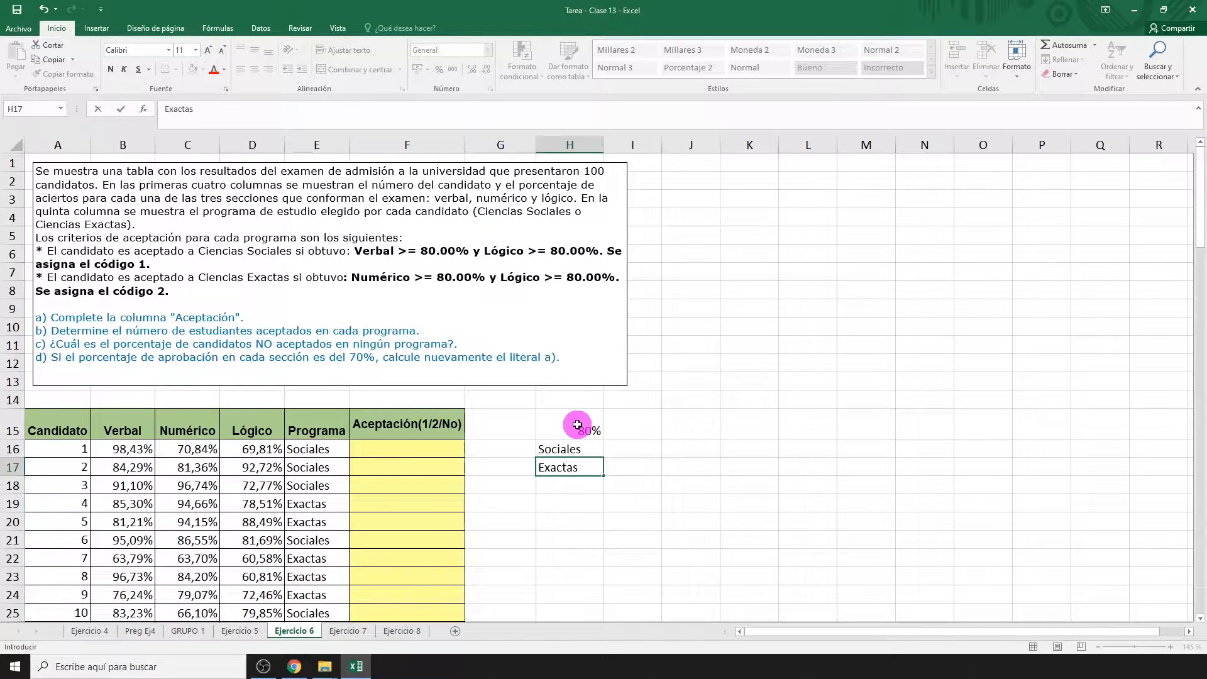
{"action": "key", "text": "Return"}
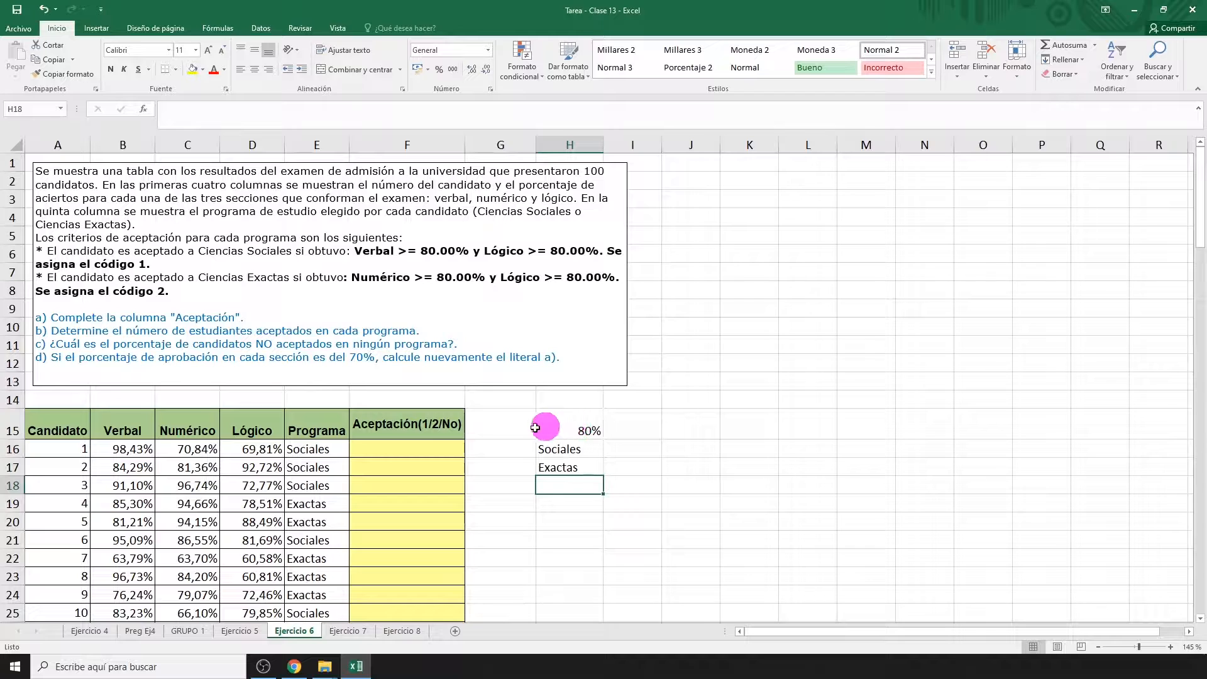
Step: Begin a SI formula with a nested Y function in F16, using E16=$H$16 as its first condition
{"action": "left_click", "coordinate": [428, 454]}
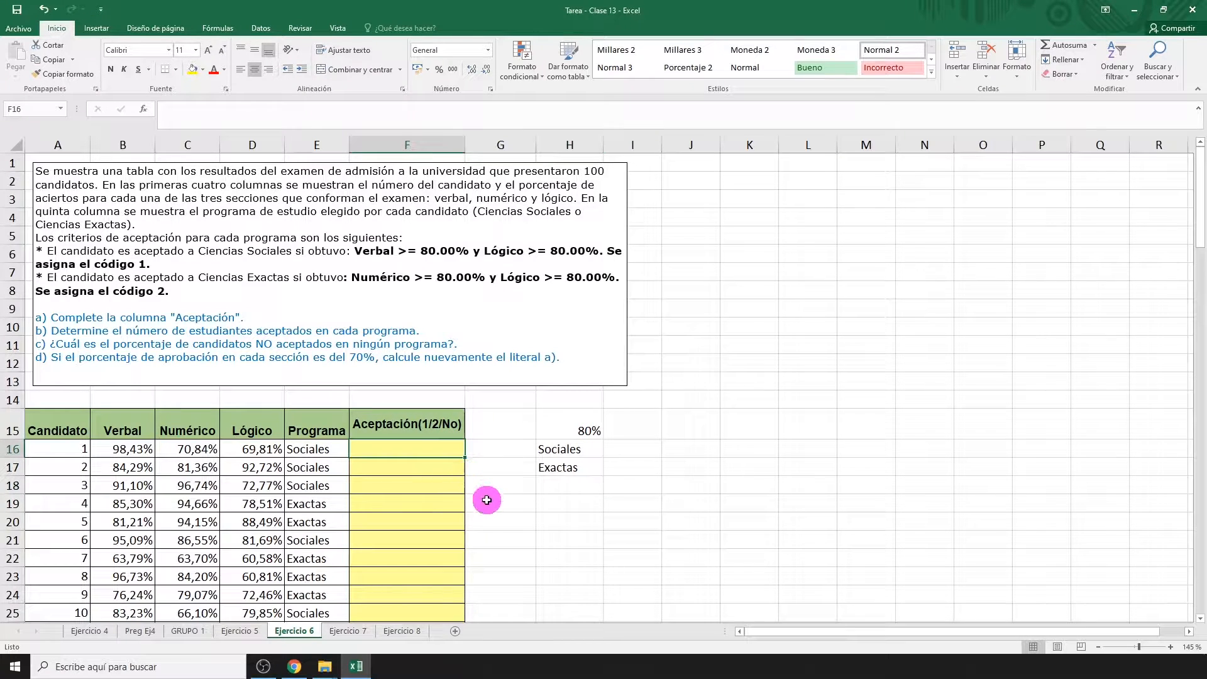
{"action": "type", "text": "="}
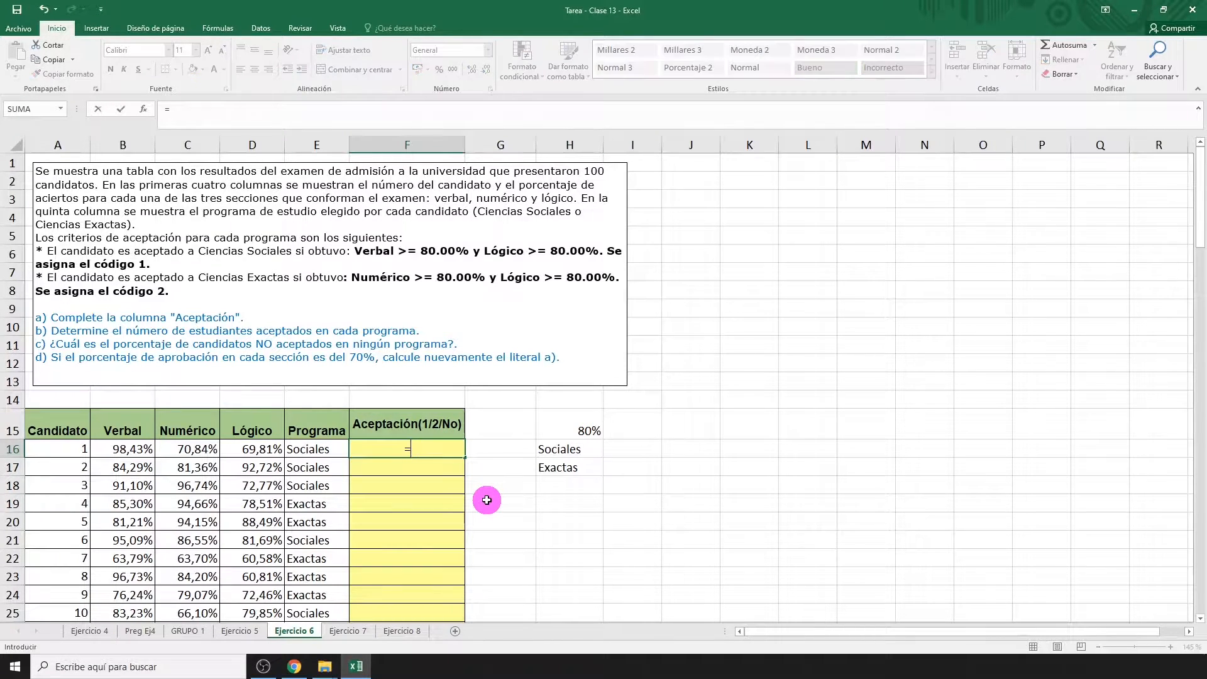
{"action": "type", "text": "SI("}
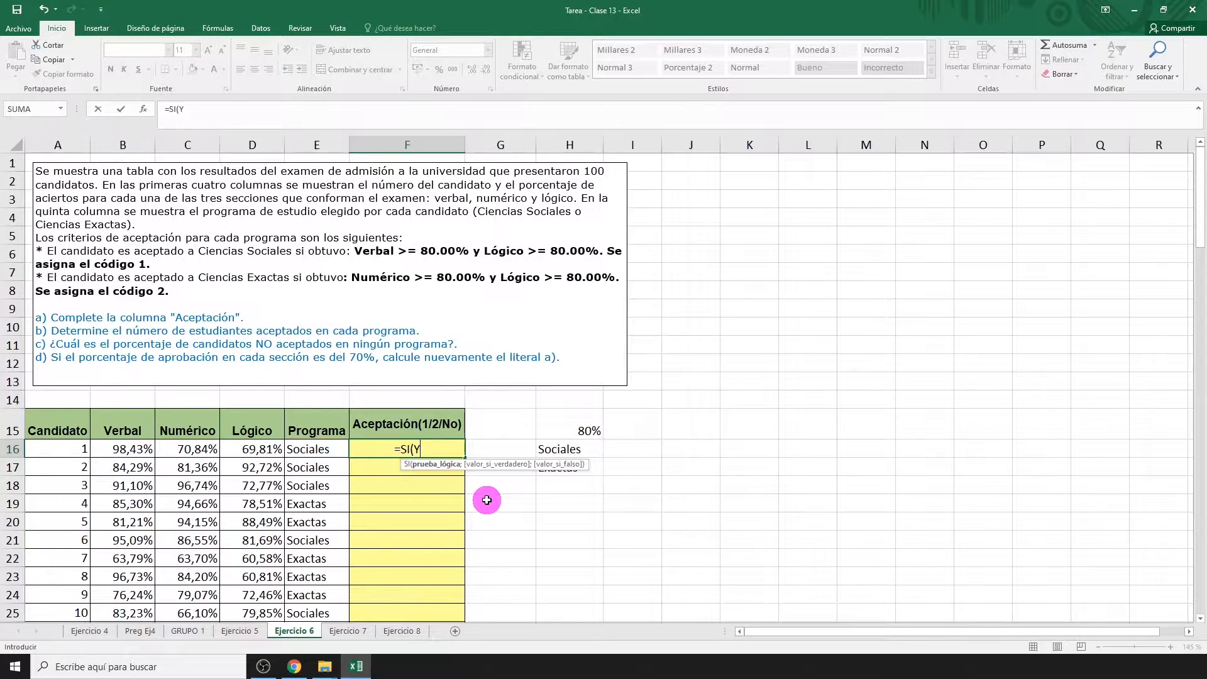
{"action": "type", "text": "Y("}
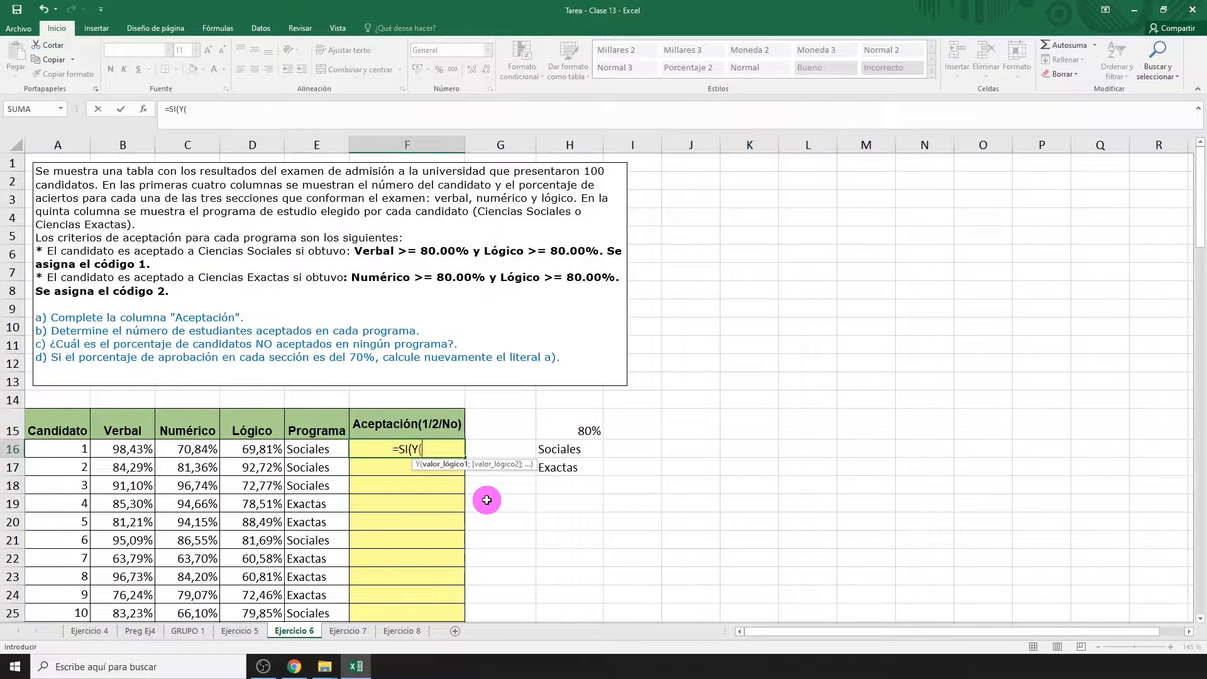
{"action": "left_click", "coordinate": [322, 450]}
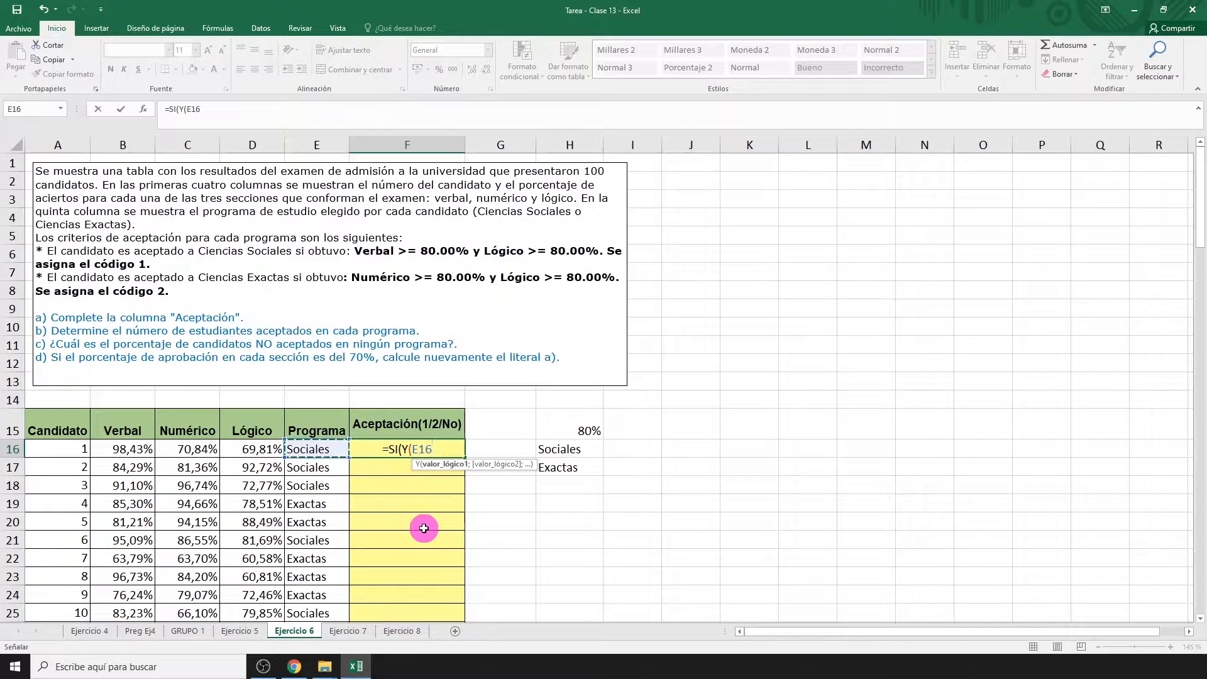
{"action": "type", "text": "="}
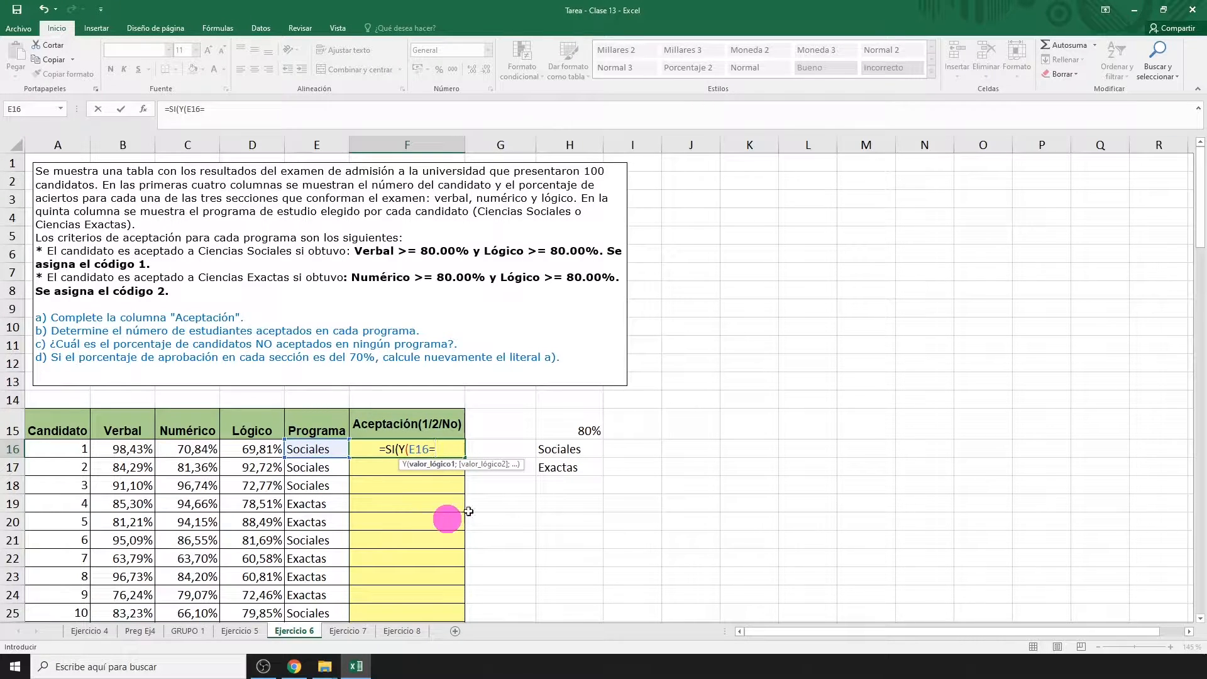
{"action": "left_click", "coordinate": [558, 454]}
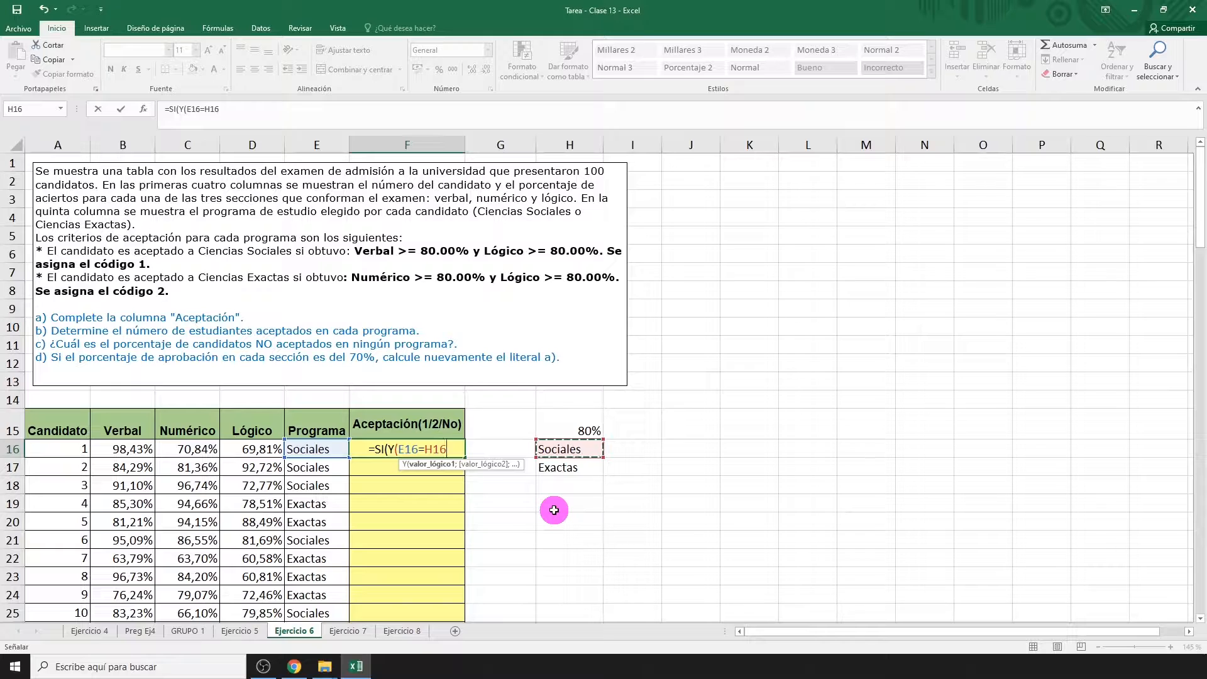
{"action": "key", "text": "F4"}
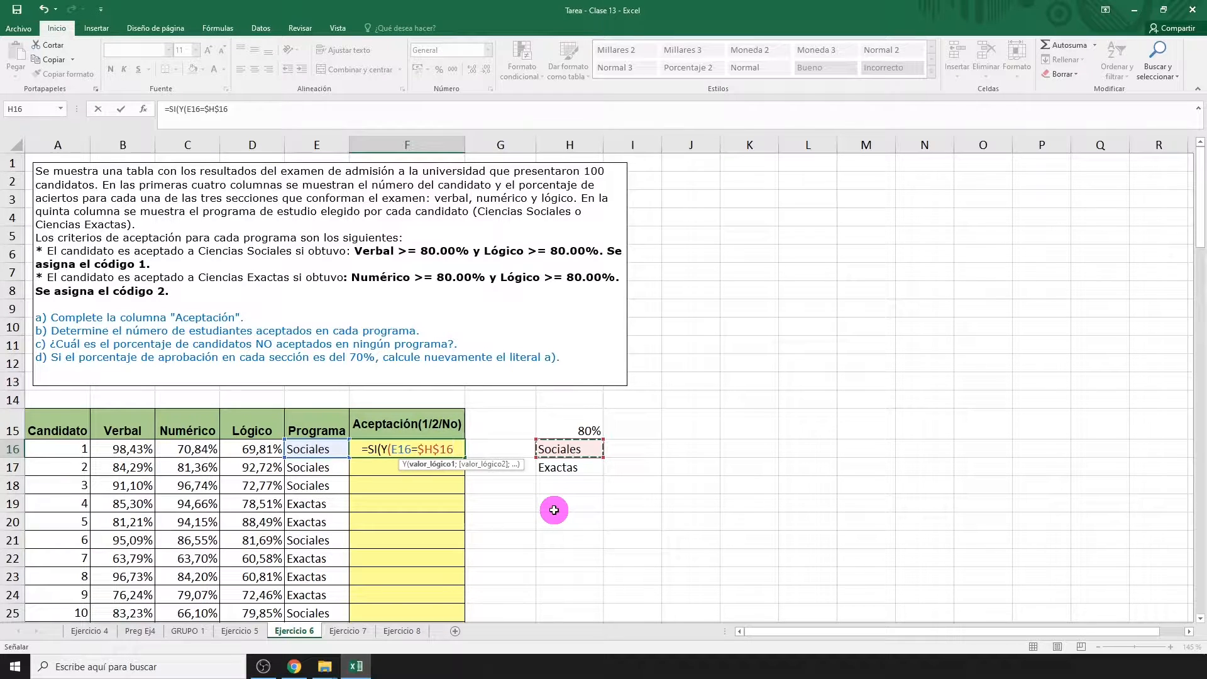
{"action": "type", "text": ";"}
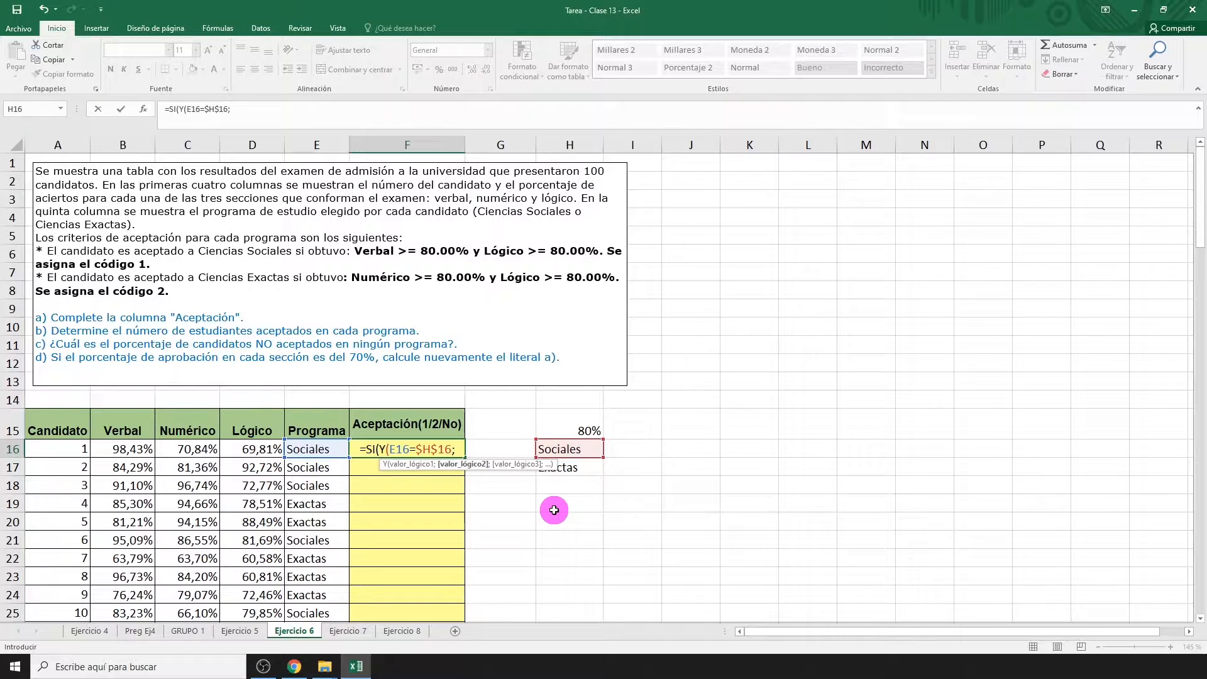
Step: Add the conditions B16>=$H$15 and D16>=$H$15 to the Y function in F16's formula and close its parenthesis
{"action": "left_click", "coordinate": [126, 450]}
{"action": "type", "text": ">="}
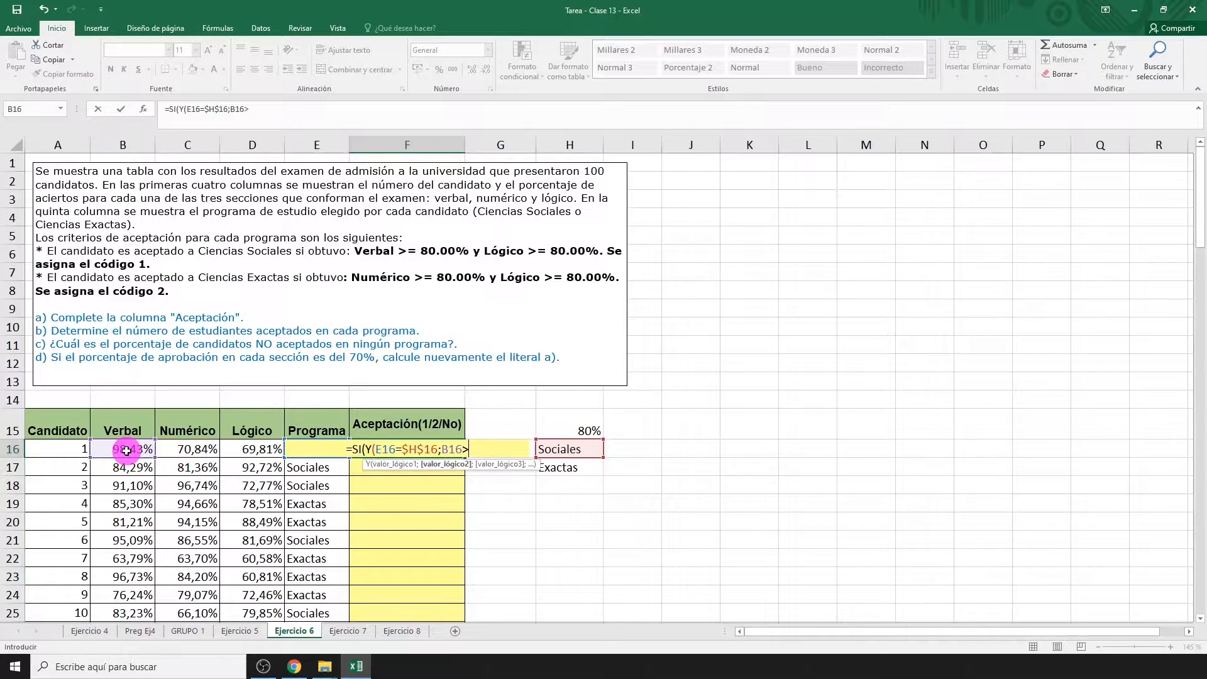
{"action": "left_click", "coordinate": [580, 413]}
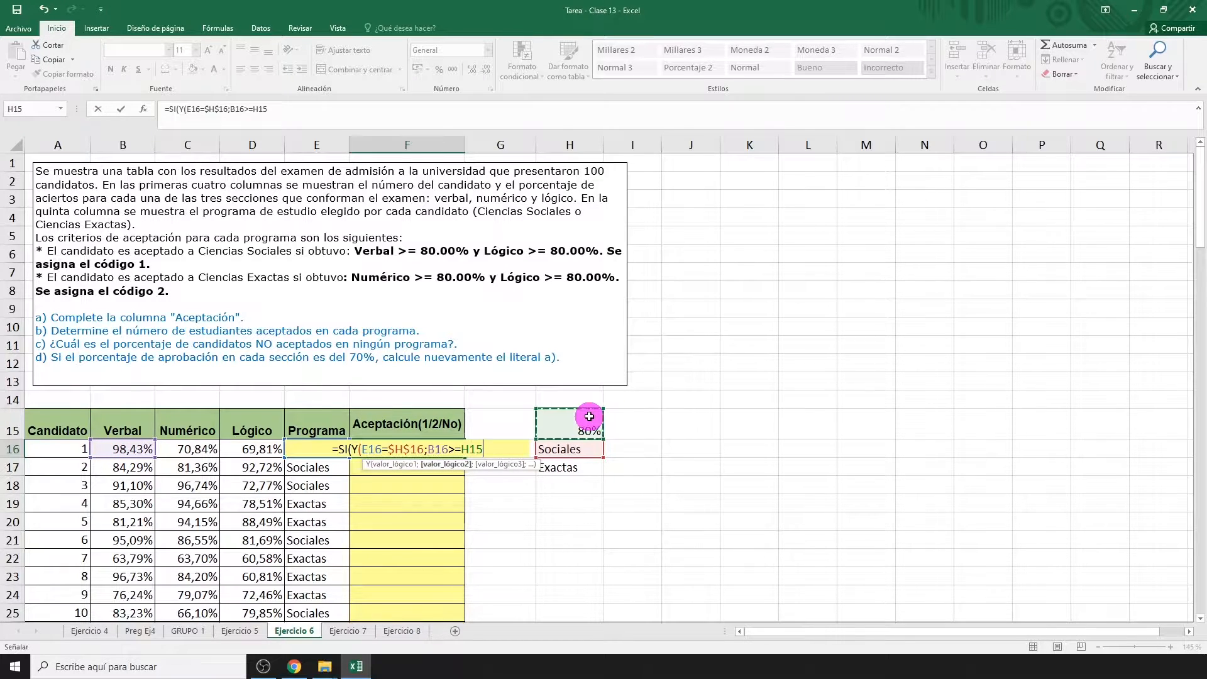
{"action": "key", "text": "F4"}
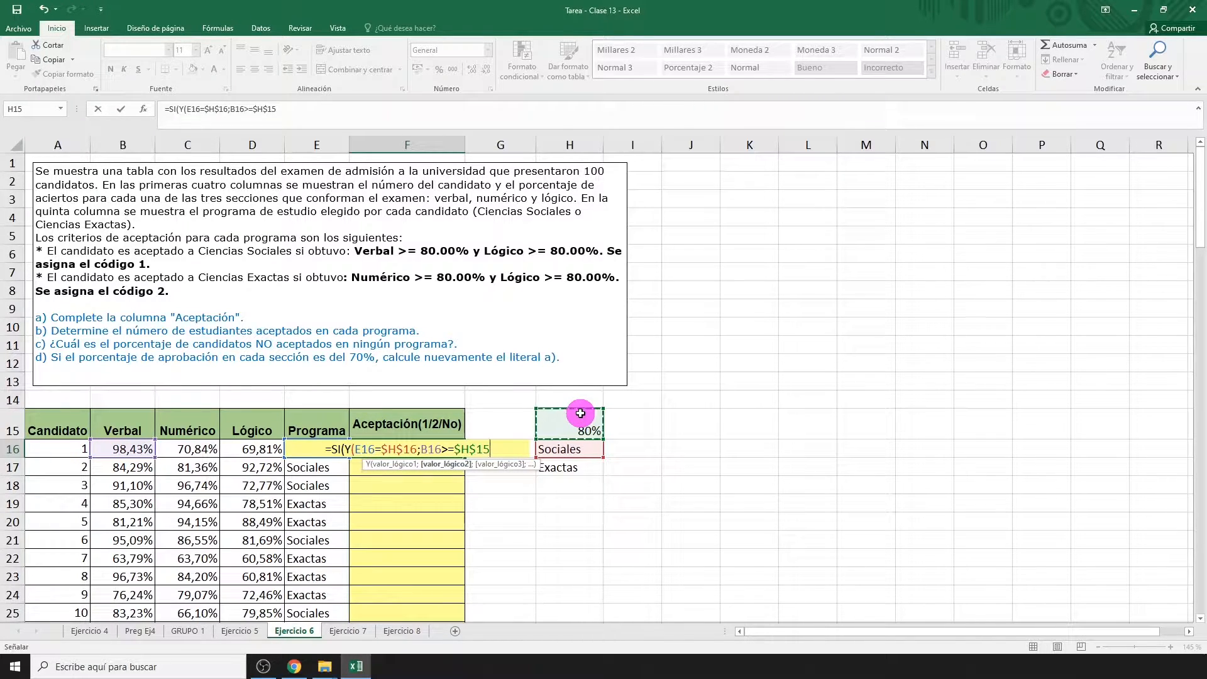
{"action": "type", "text": ";"}
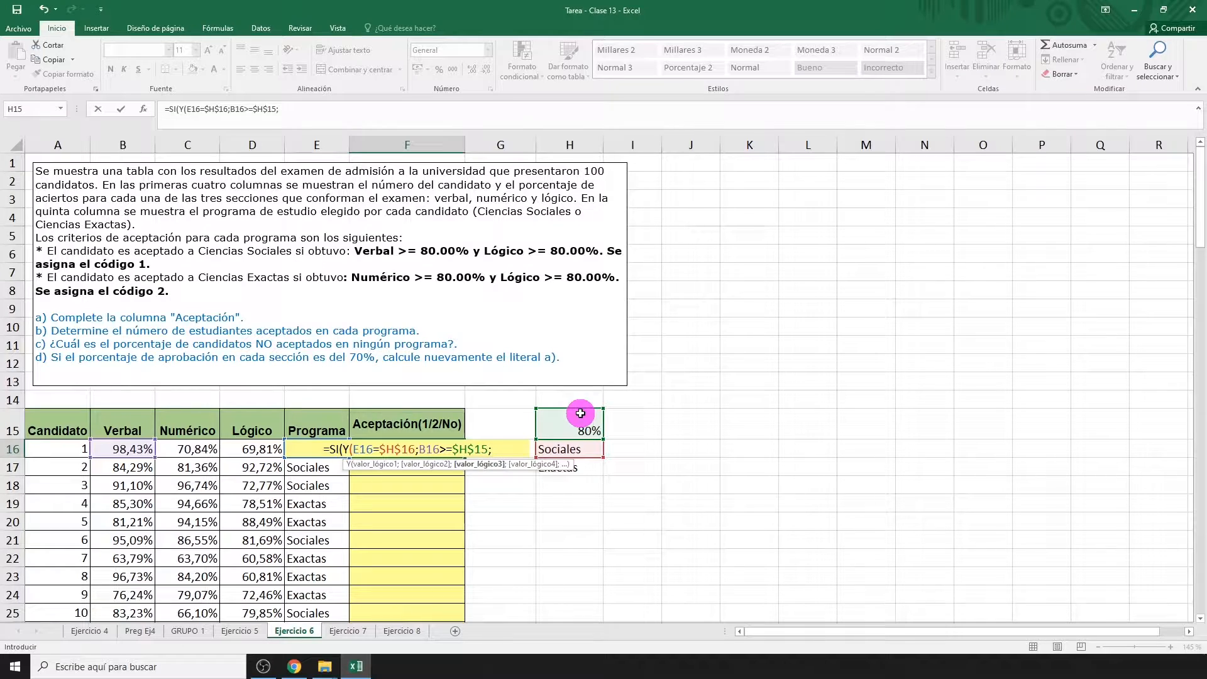
{"action": "left_click", "coordinate": [235, 449]}
{"action": "type", "text": ">="}
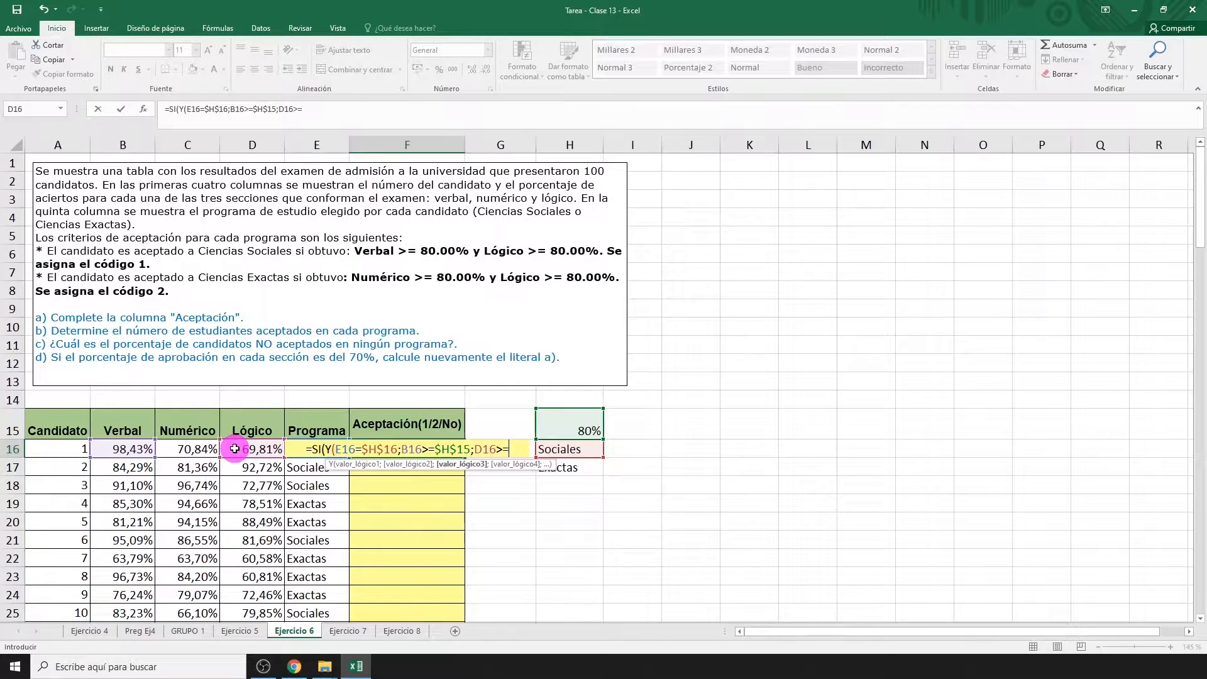
{"action": "left_click", "coordinate": [564, 415]}
{"action": "key", "text": "F4"}
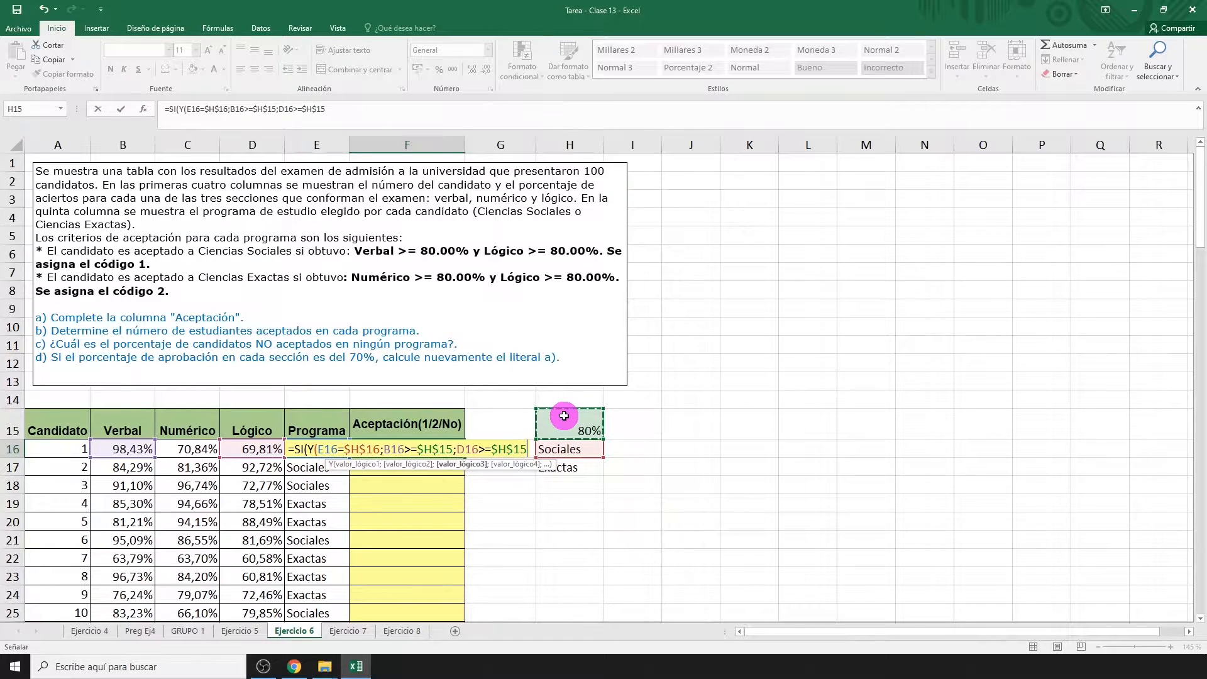
{"action": "type", "text": ")"}
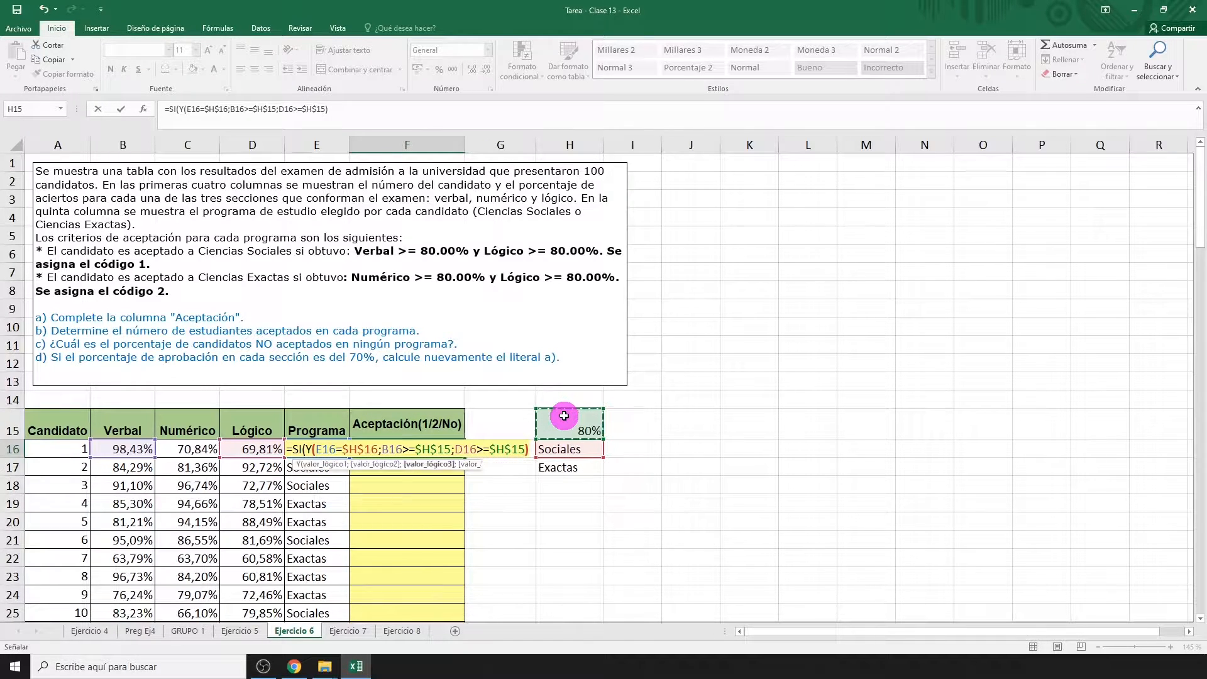
Step: Set 1 as the true result in F16's SI formula and open a nested SI with a Y function as the false result
{"action": "type", "text": ";"}
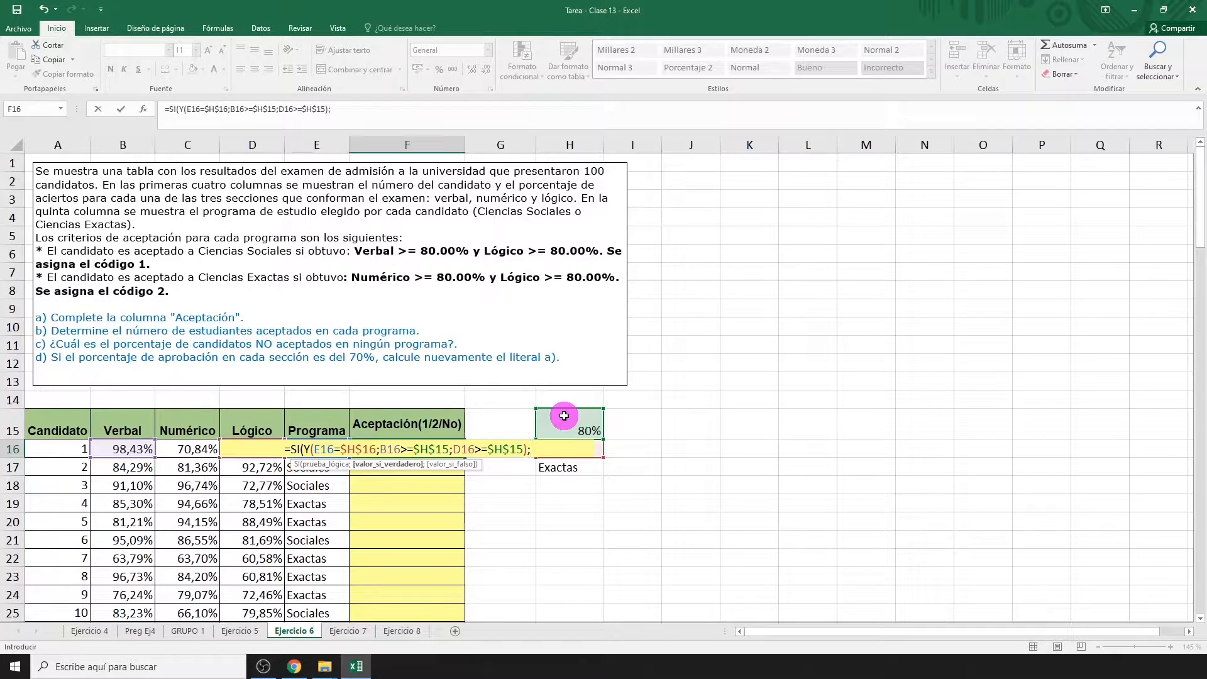
{"action": "type", "text": "1"}
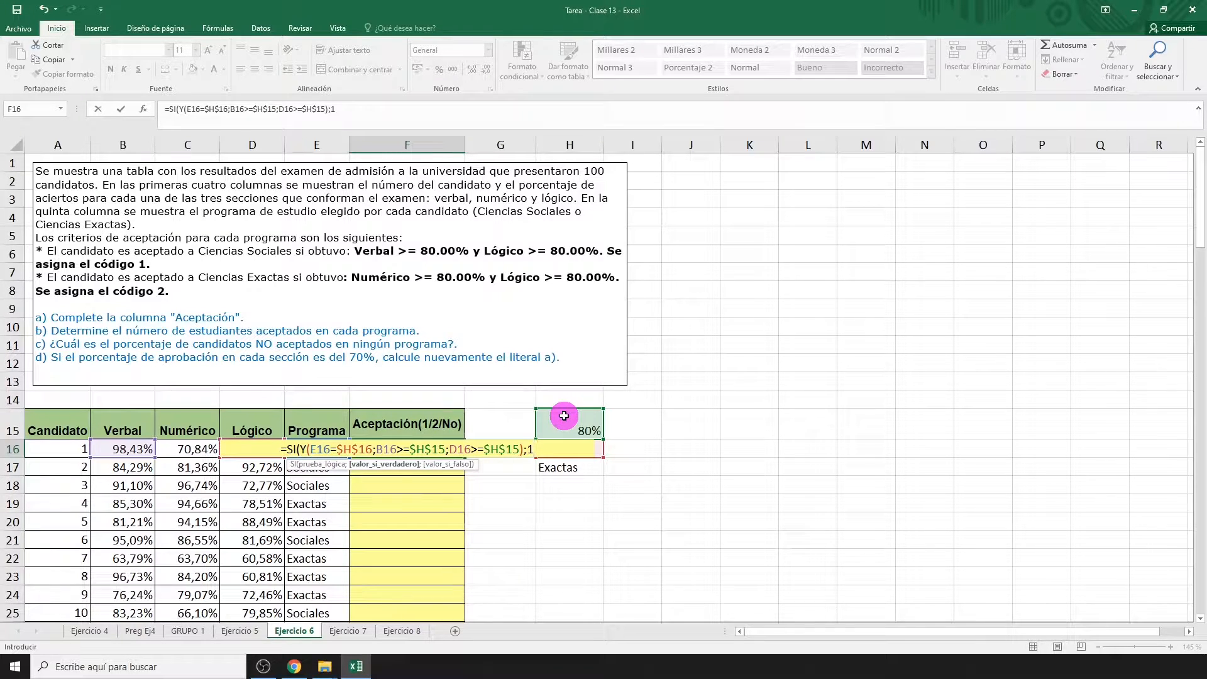
{"action": "type", "text": ";"}
{"action": "type", "text": "SI"}
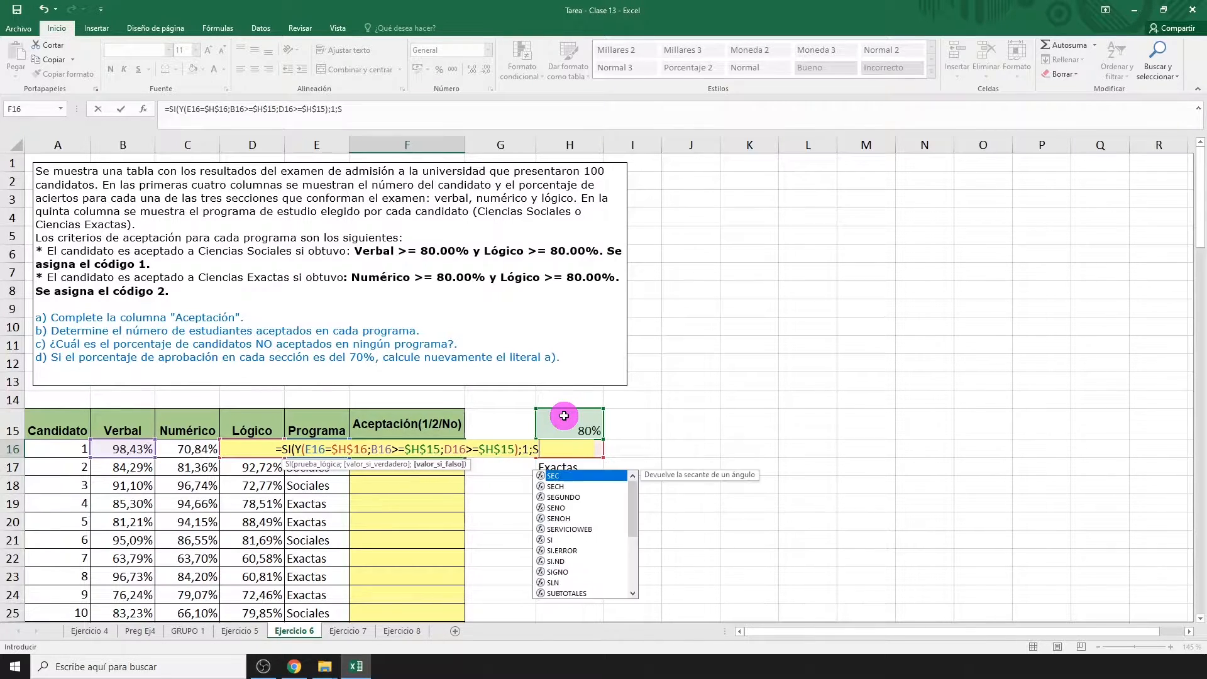
{"action": "type", "text": "("}
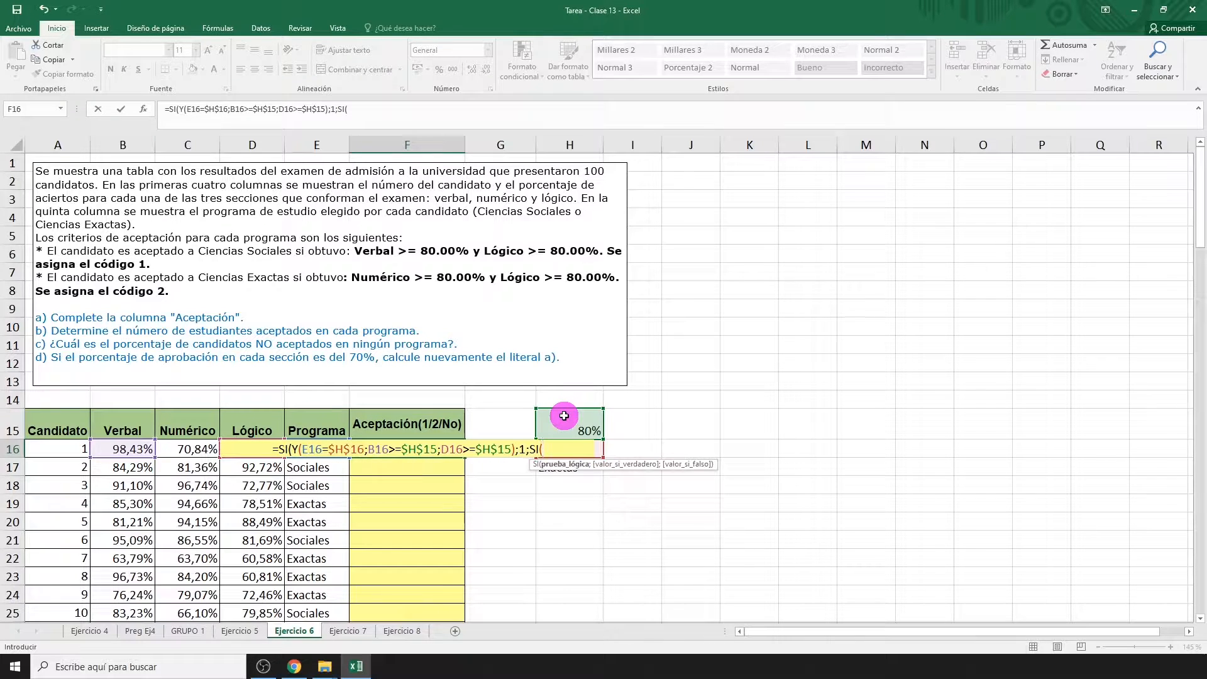
{"action": "type", "text": "Y("}
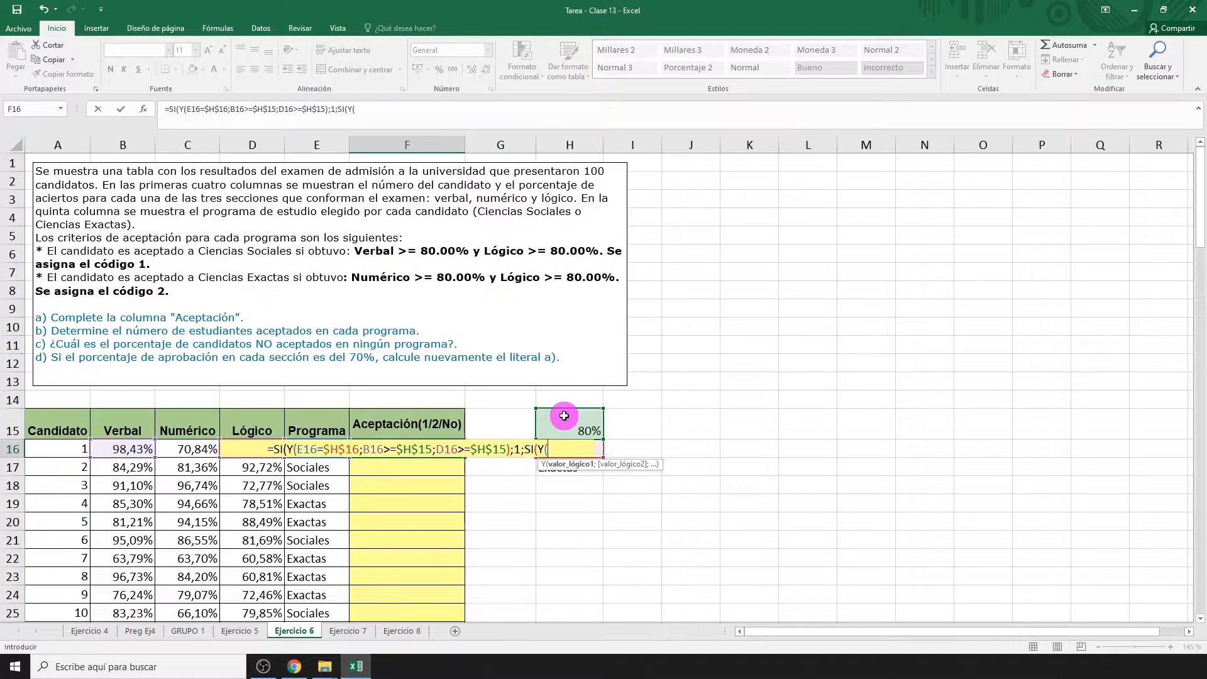
Step: Enter E16=$H$17 as the first condition of the second Y function in F16's formula
{"action": "type", "text": "E16"}
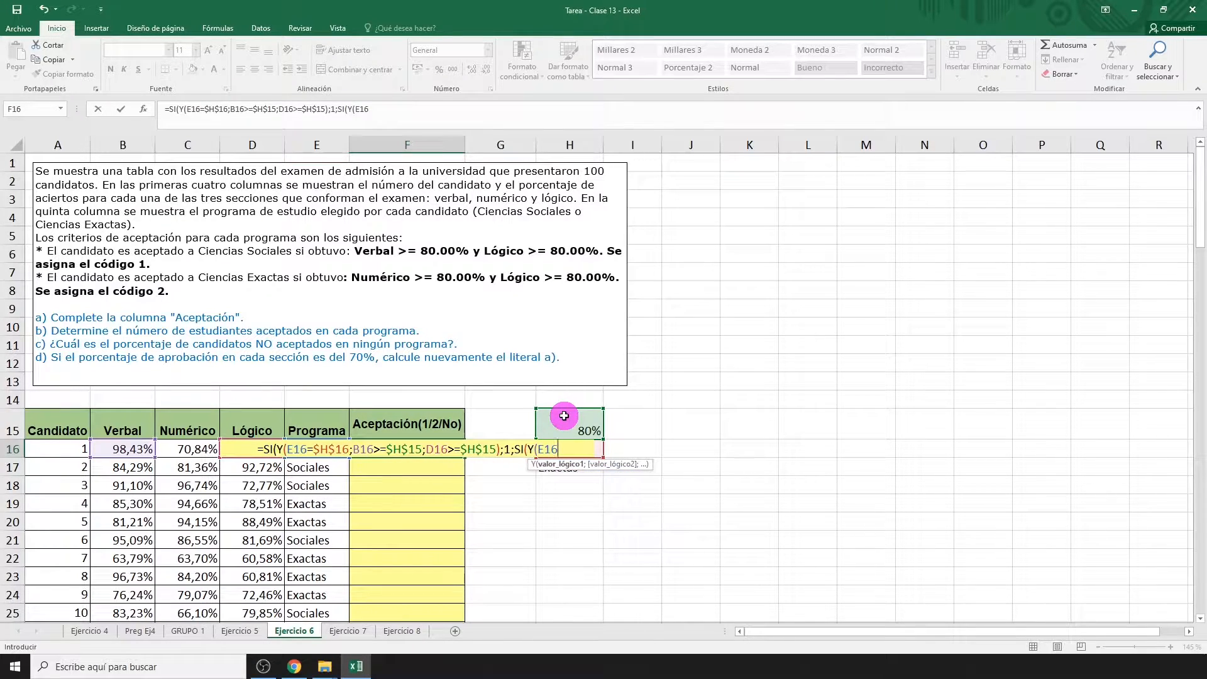
{"action": "type", "text": "="}
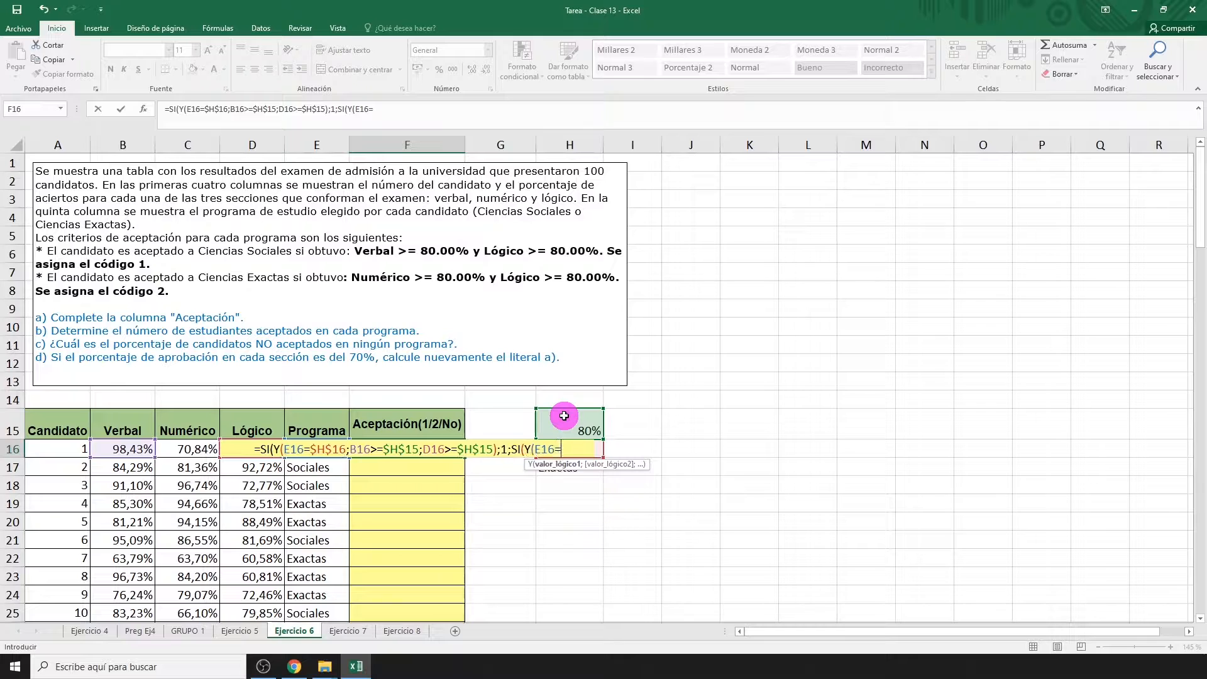
{"action": "left_click", "coordinate": [582, 469]}
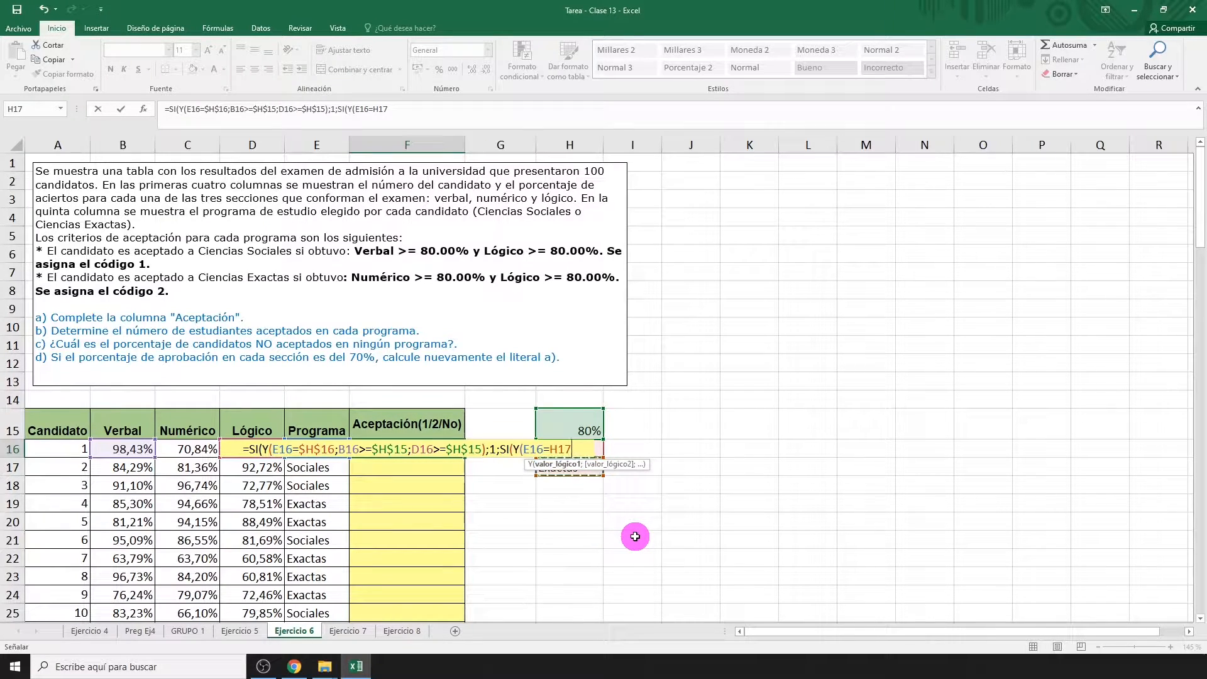
{"action": "key", "text": "F4"}
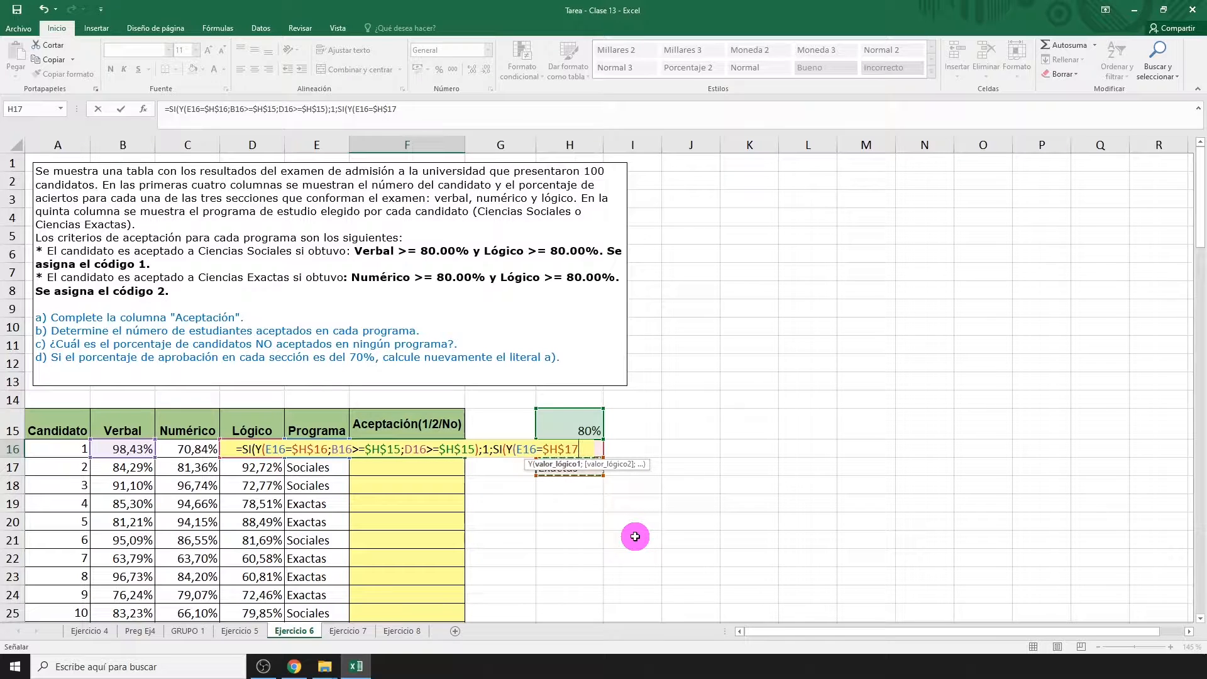
{"action": "type", "text": ";"}
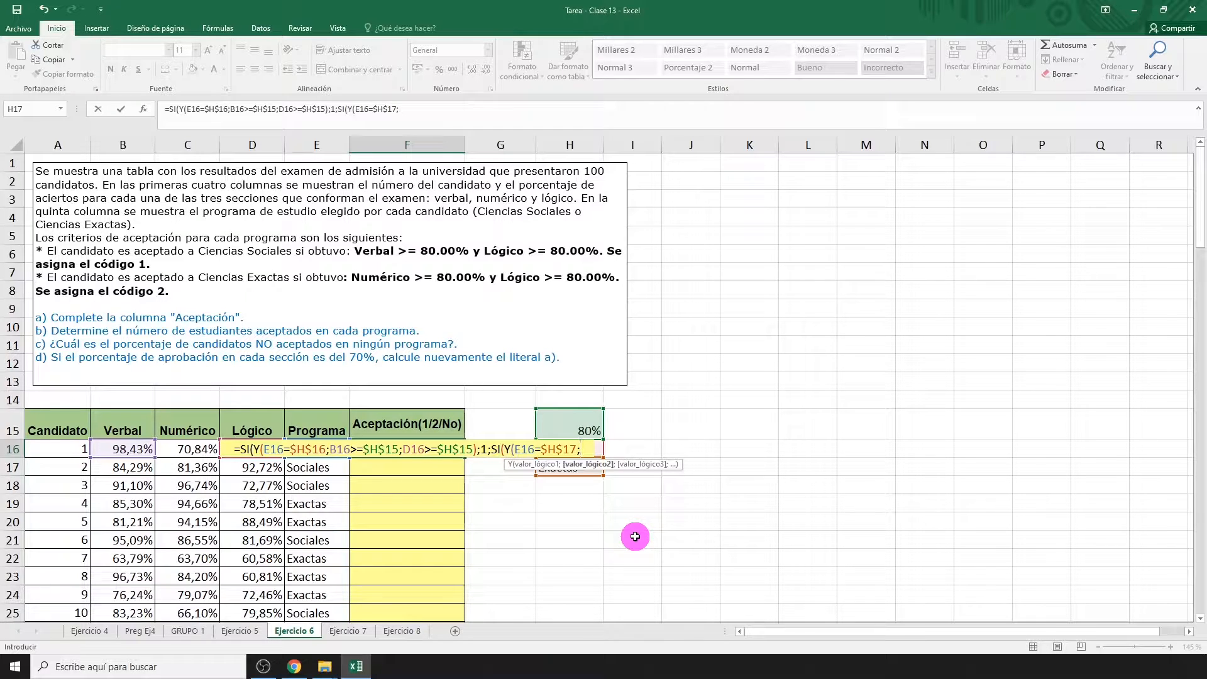
Step: Add the conditions C16>=$H$15 and D16>=$H$15 to the second Y function in F16's formula and close its parenthesis
{"action": "left_click", "coordinate": [189, 444]}
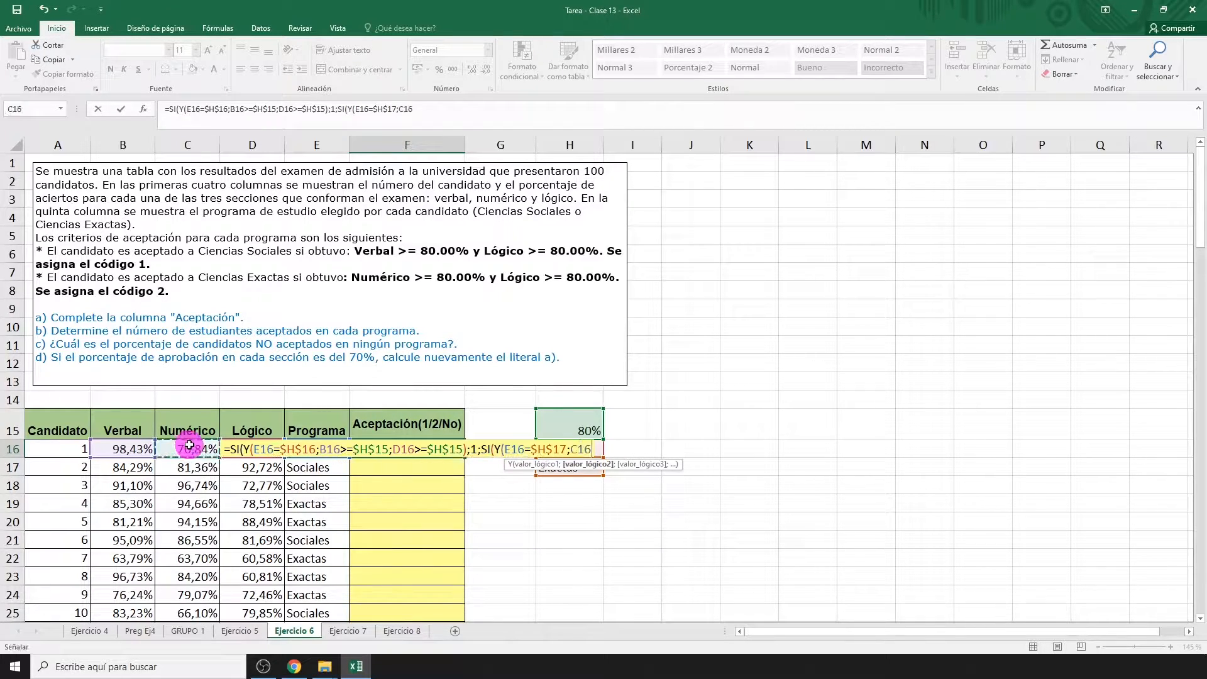
{"action": "type", "text": ">="}
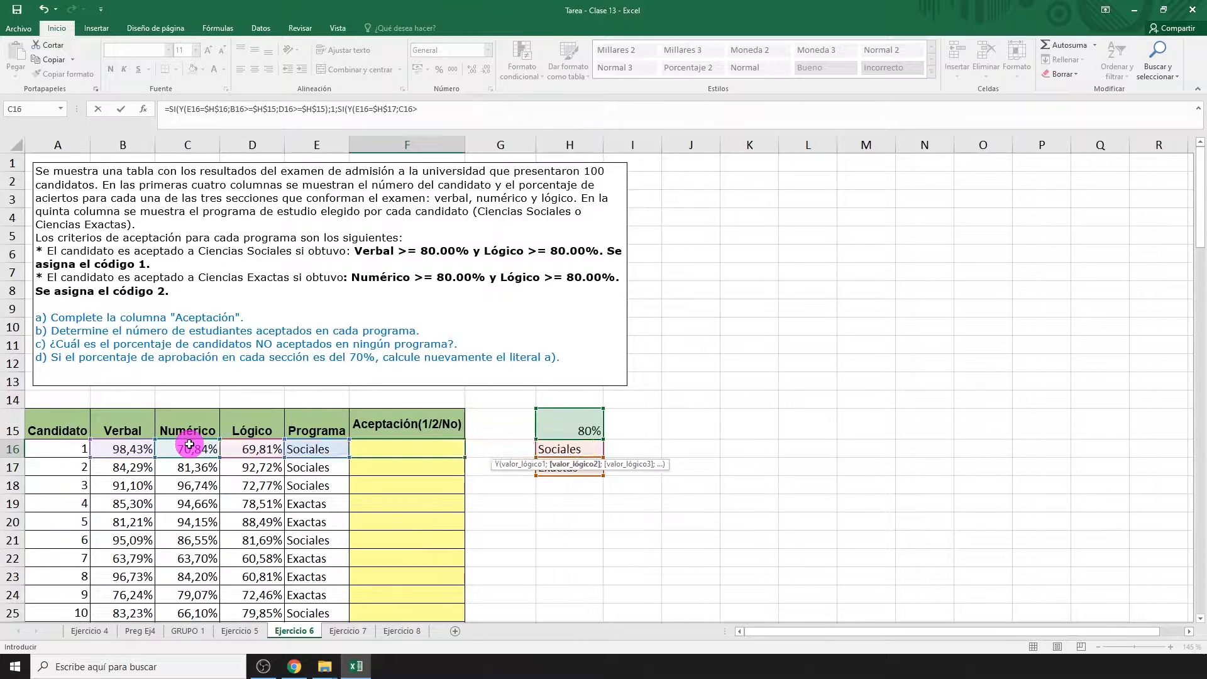
{"action": "left_click", "coordinate": [548, 423]}
{"action": "key", "text": "F4"}
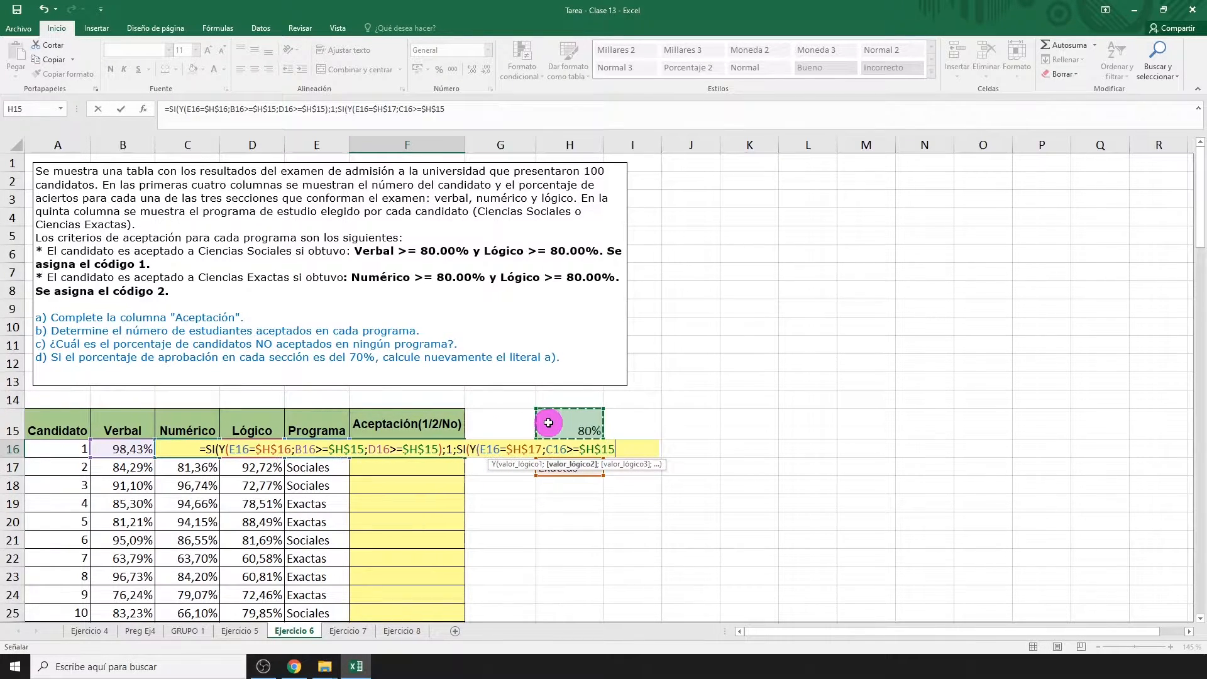
{"action": "type", "text": ";"}
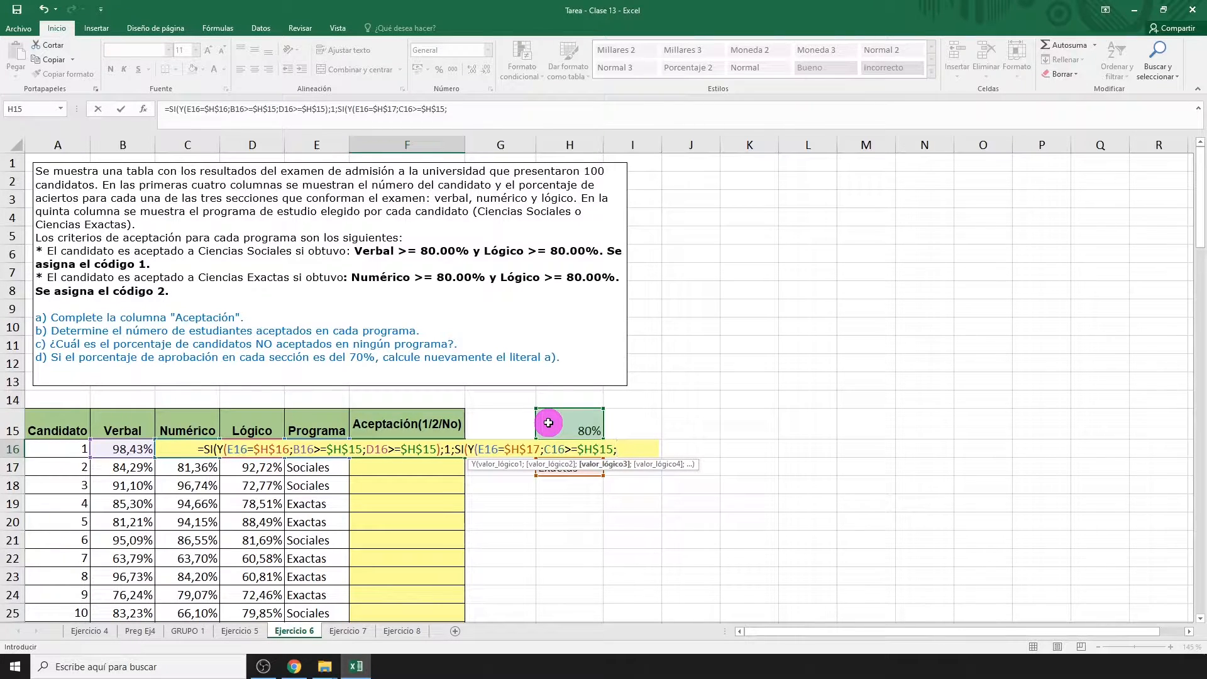
{"action": "type", "text": "D16>="}
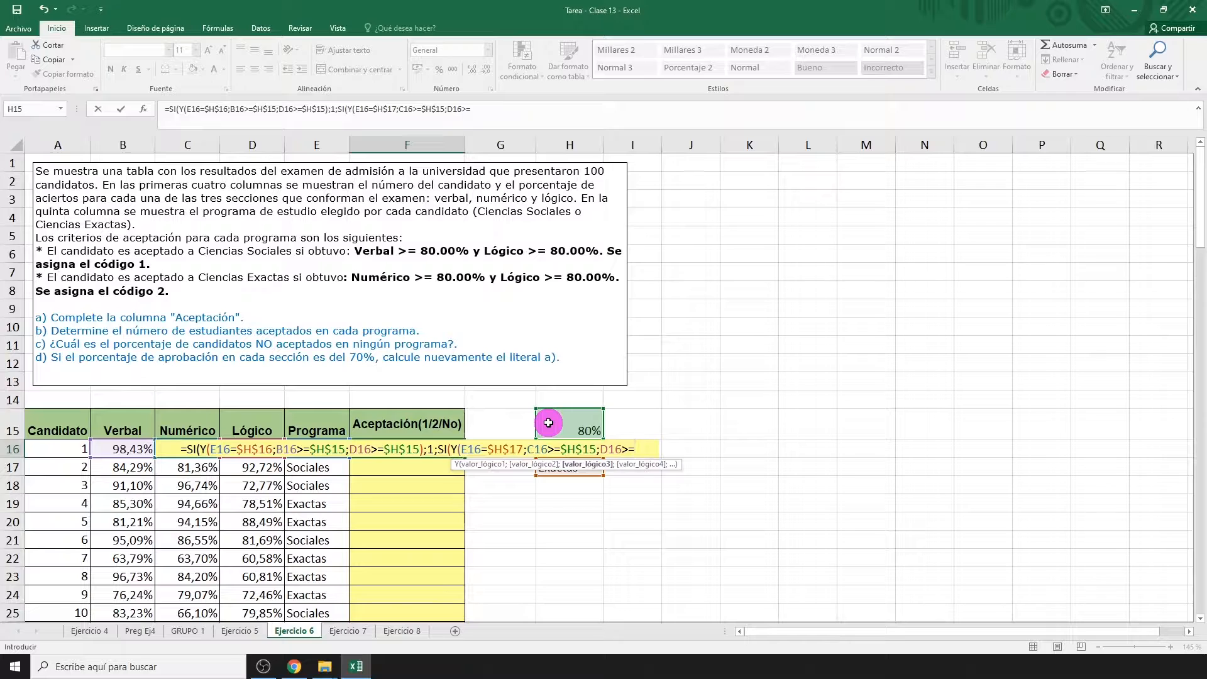
{"action": "left_click", "coordinate": [549, 422]}
{"action": "key", "text": "F4"}
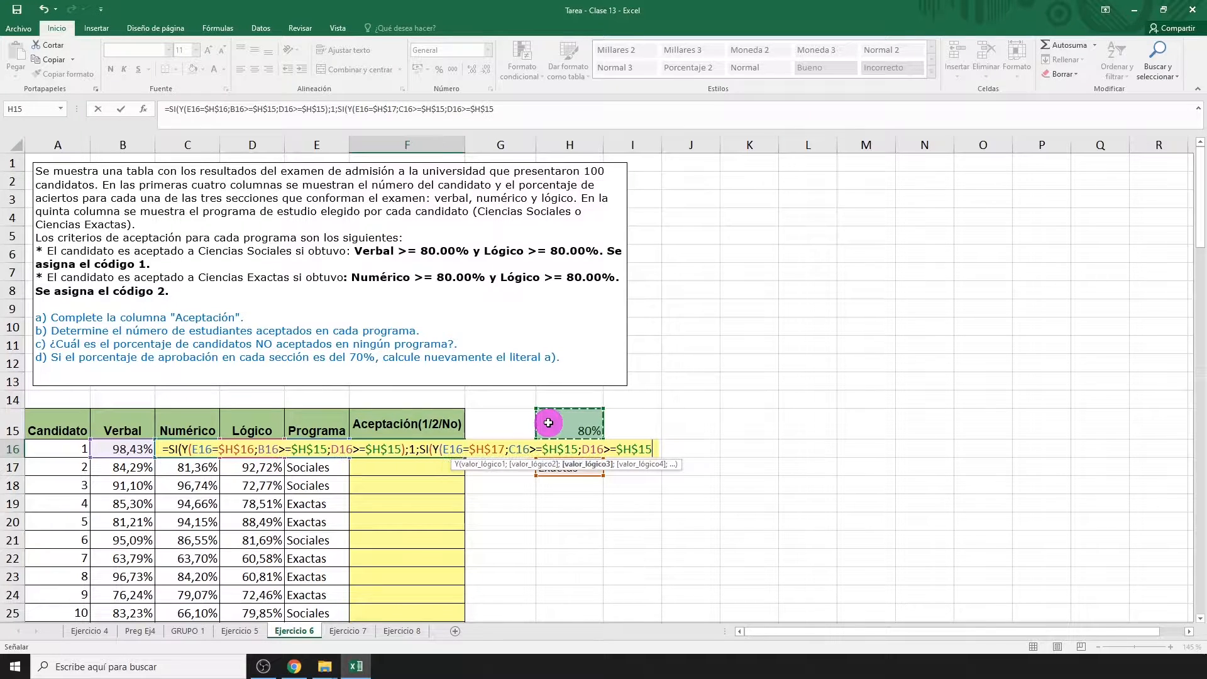
{"action": "type", "text": ");"}
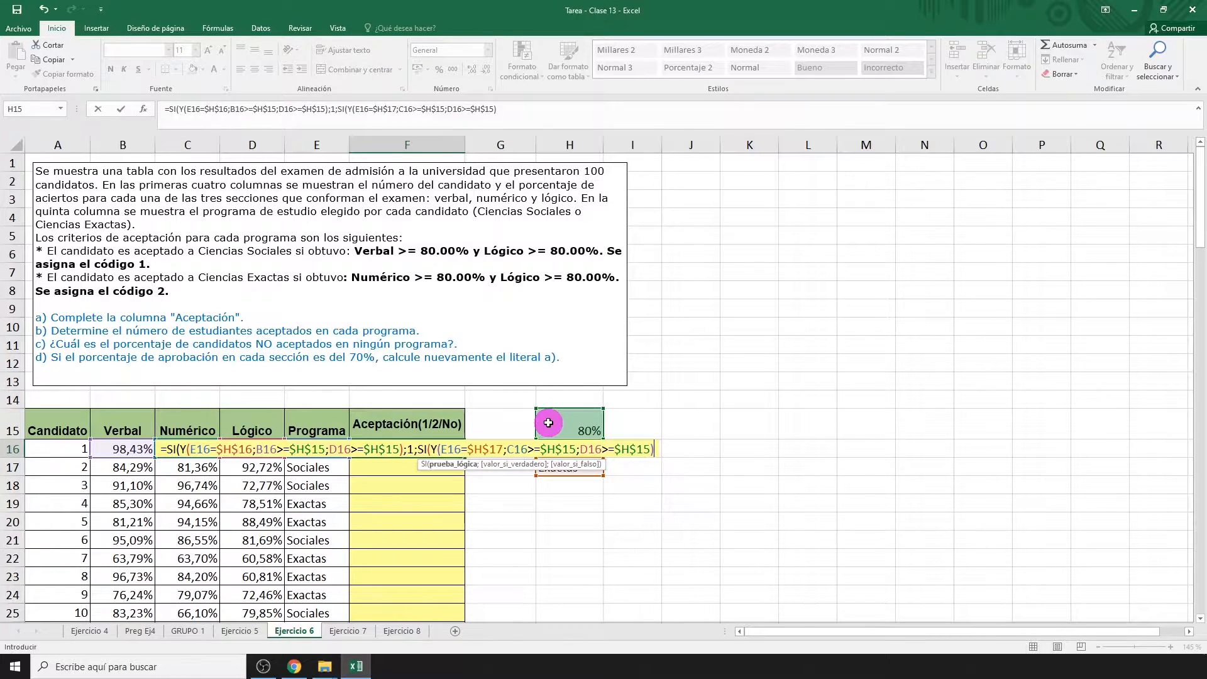
Step: Complete the nested SI in F16 with 2 and "NO" as its results, and fill the formula down the Aceptación column
{"action": "type", "text": "2"}
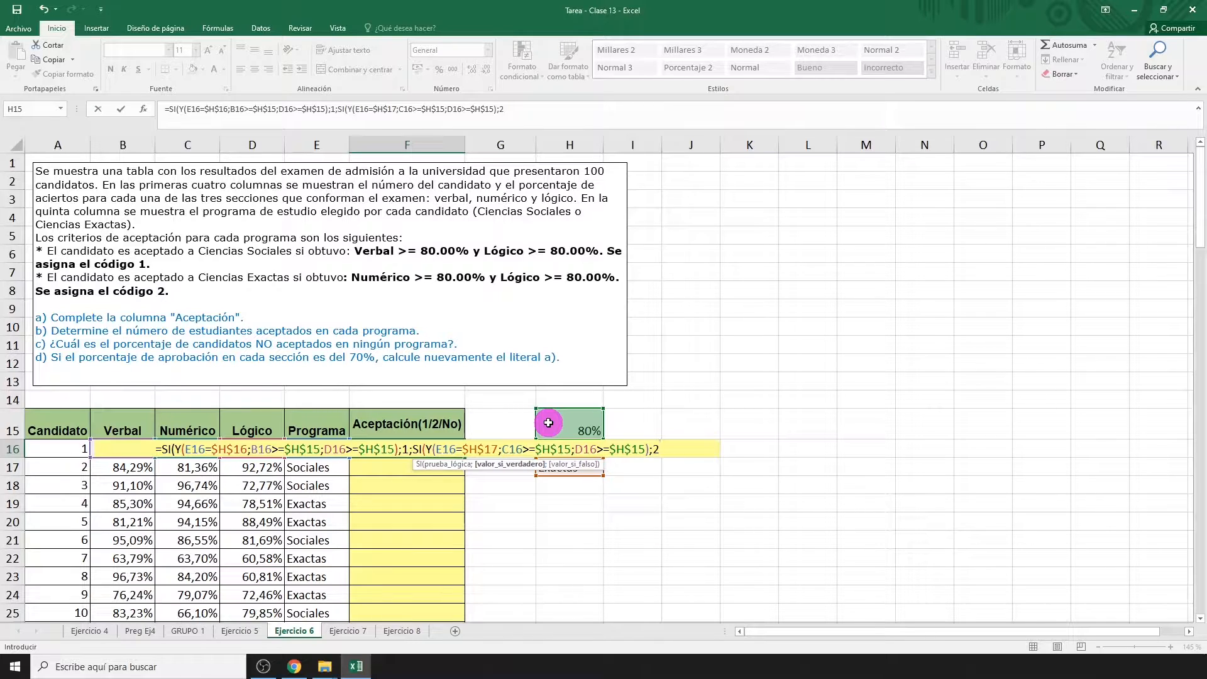
{"action": "type", "text": ";"}
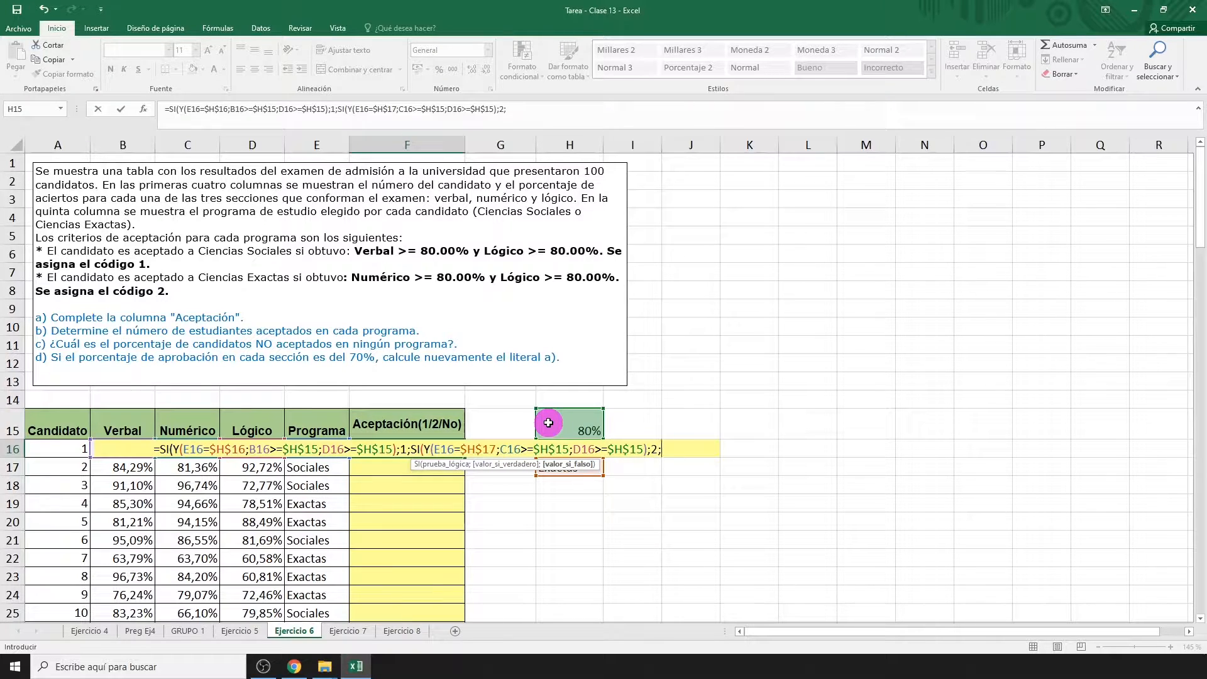
{"action": "type", "text": "\"NO\")"}
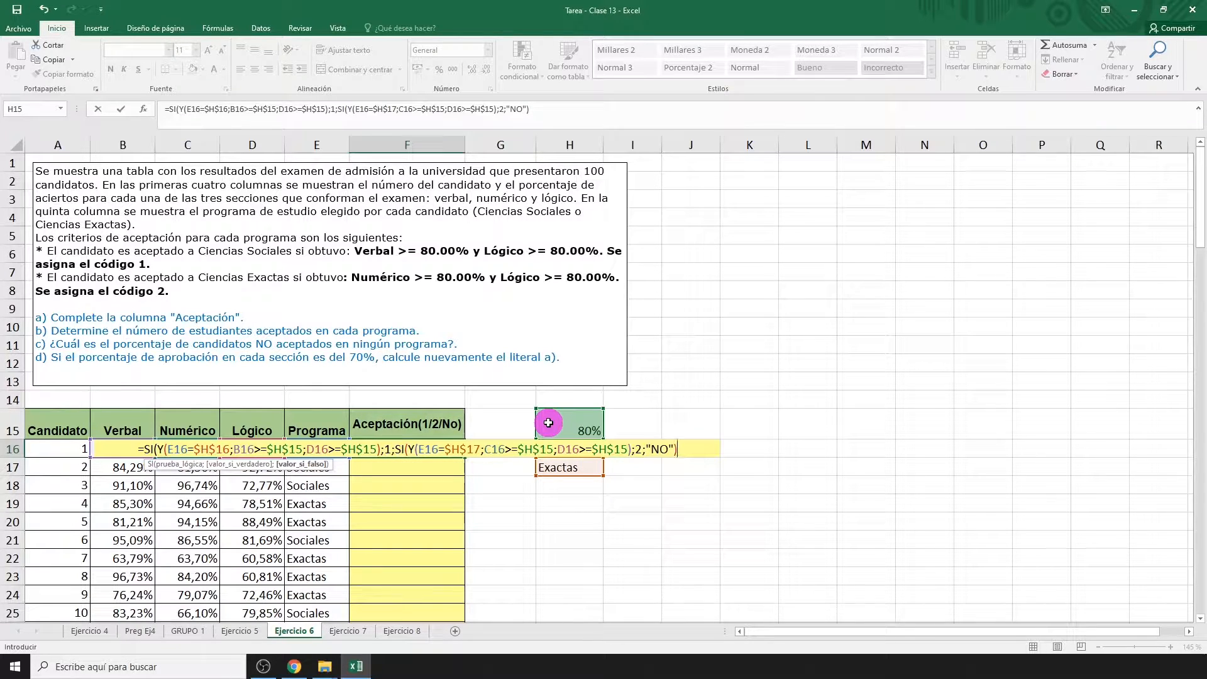
{"action": "type", "text": ")"}
{"action": "key", "text": "Return"}
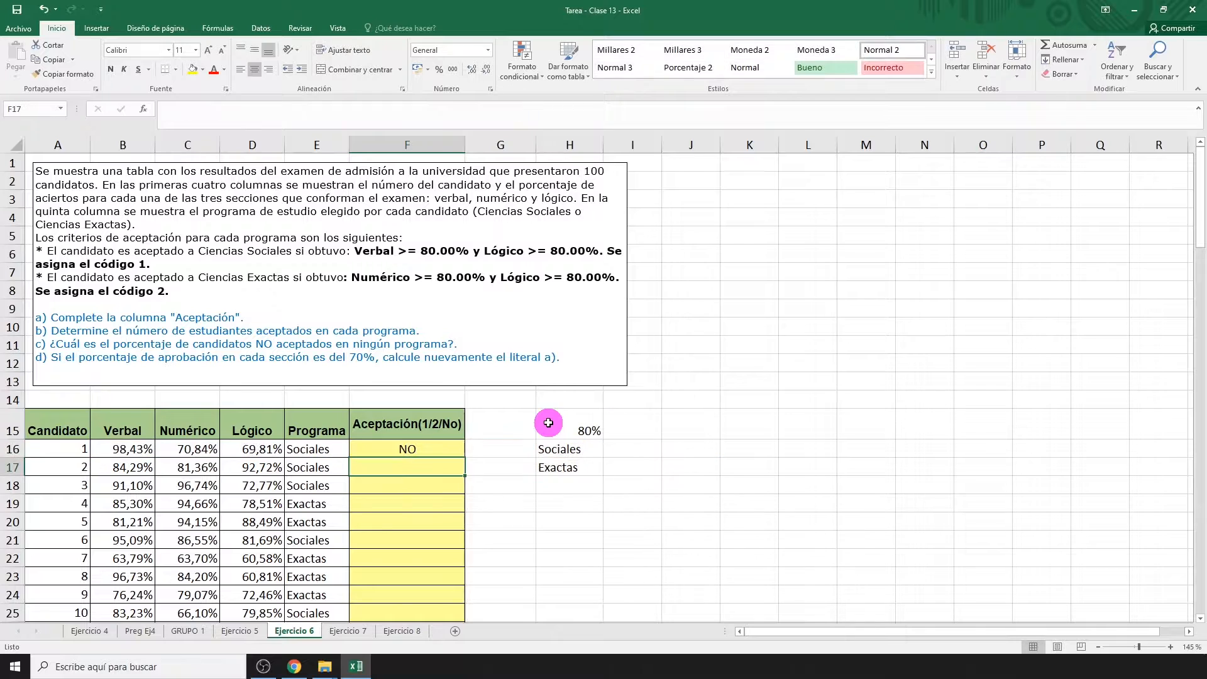
{"action": "left_click", "coordinate": [437, 451]}
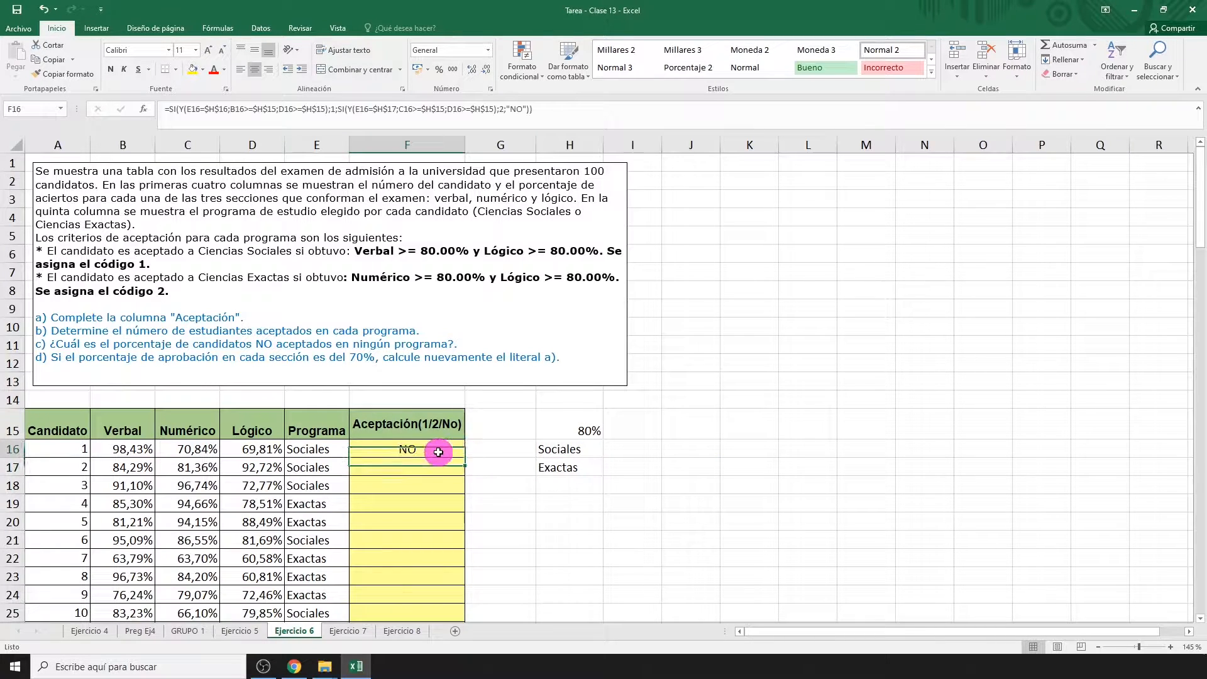
{"action": "double_click", "coordinate": [465, 456]}
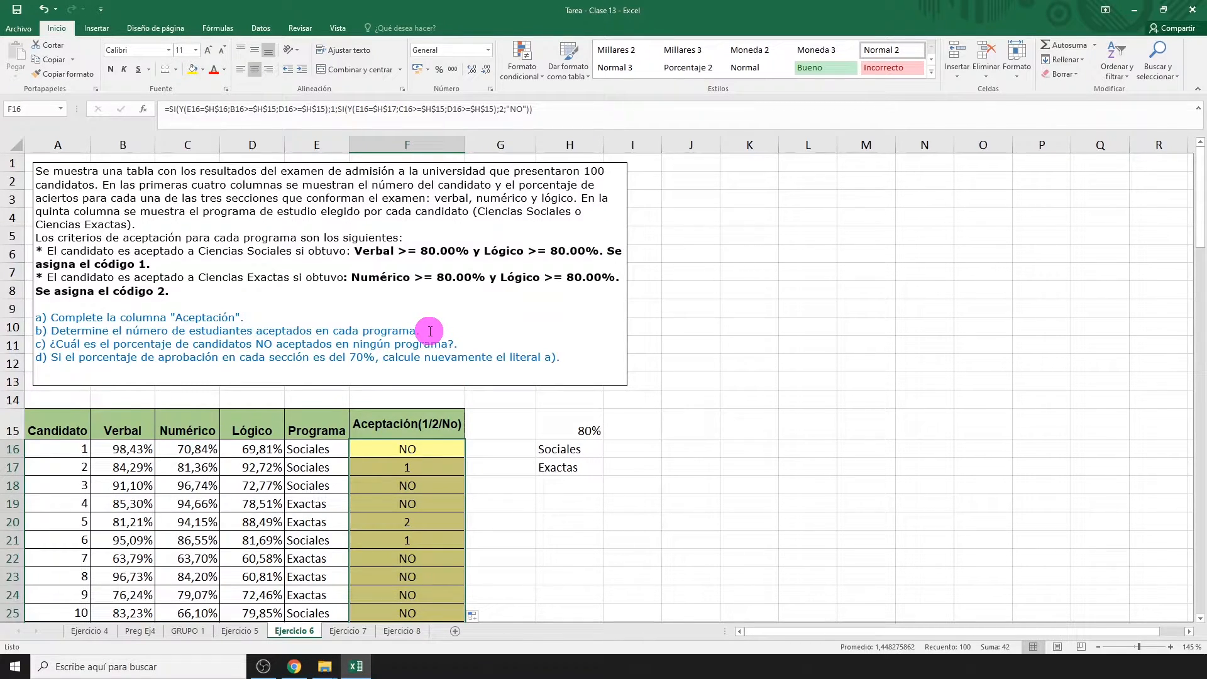
Step: Begin a formula in I16, beside the Sociales helper value
{"action": "left_click", "coordinate": [632, 449]}
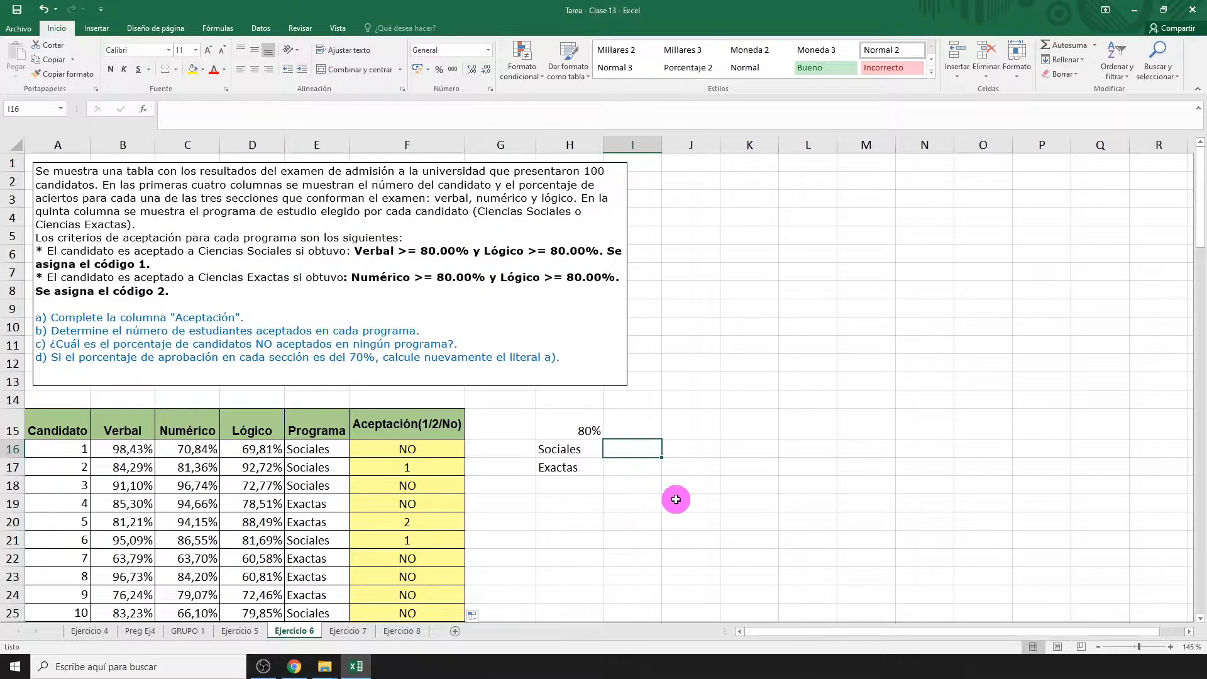
{"action": "type", "text": "="}
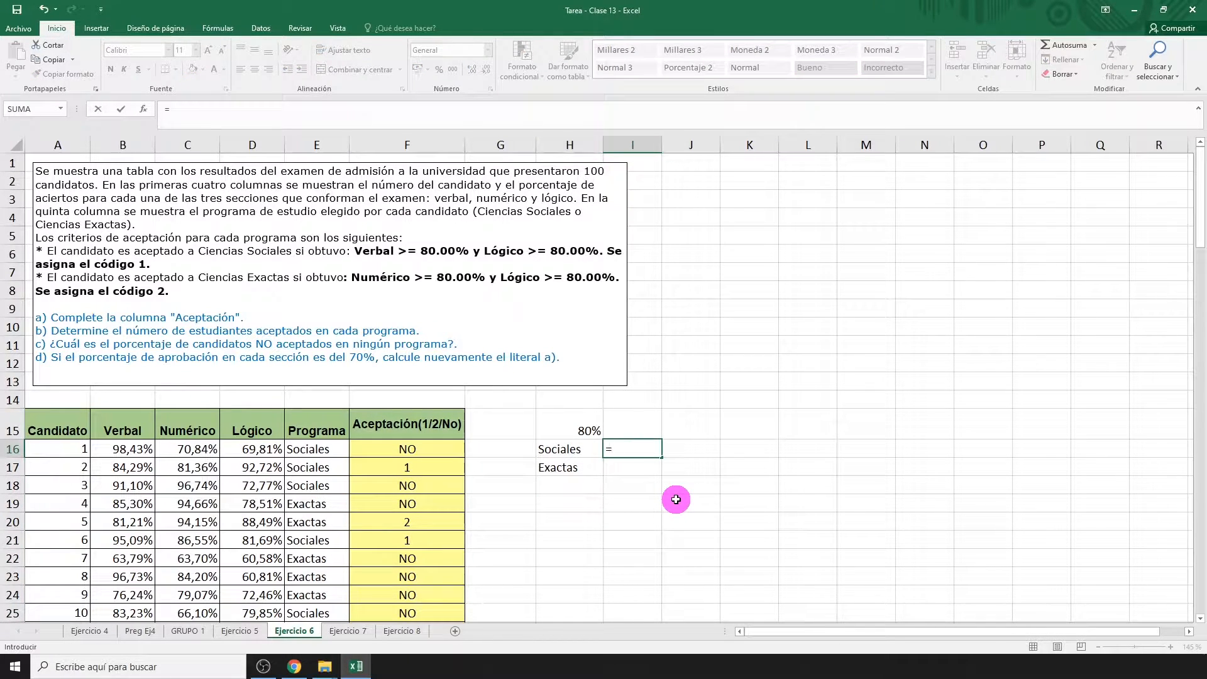
Step: Complete the Sociales count in I16 with CONTAR.SI over F16:F115, using 1 as the criterion
{"action": "type", "text": "CONTAR"}
{"action": "key", "text": "Down"}
{"action": "key", "text": "Down"}
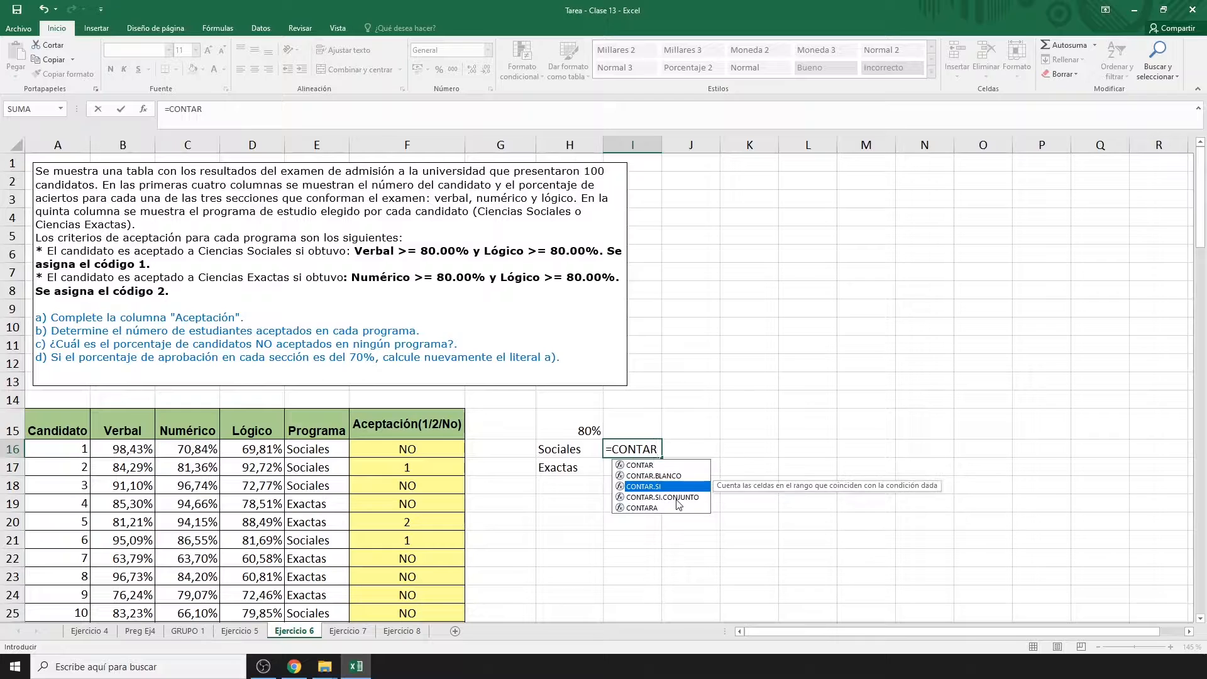
{"action": "key", "text": "Tab"}
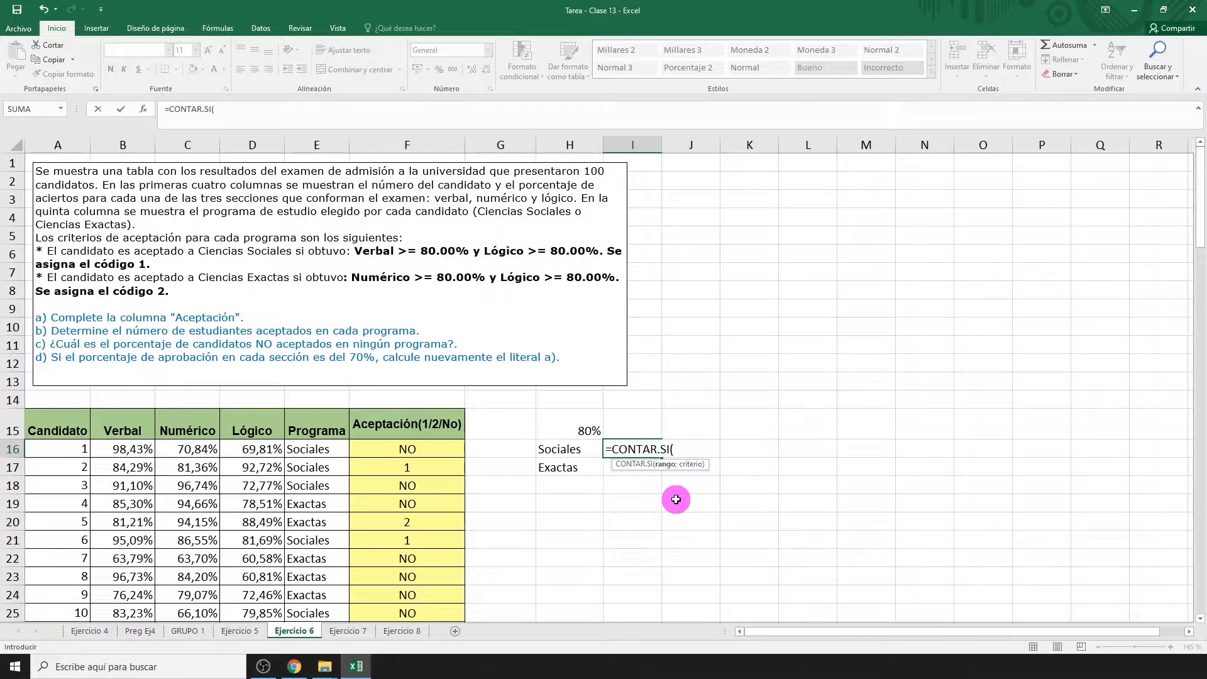
{"action": "left_click", "coordinate": [438, 446]}
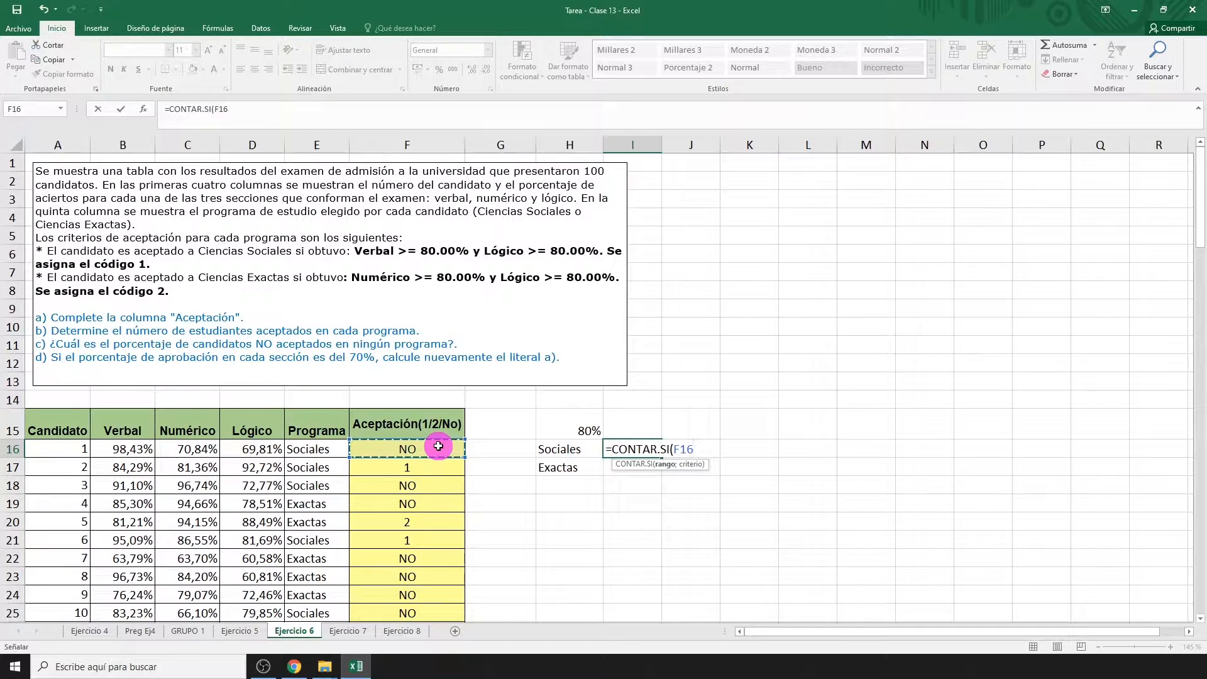
{"action": "key", "text": "ctrl+shift+Down"}
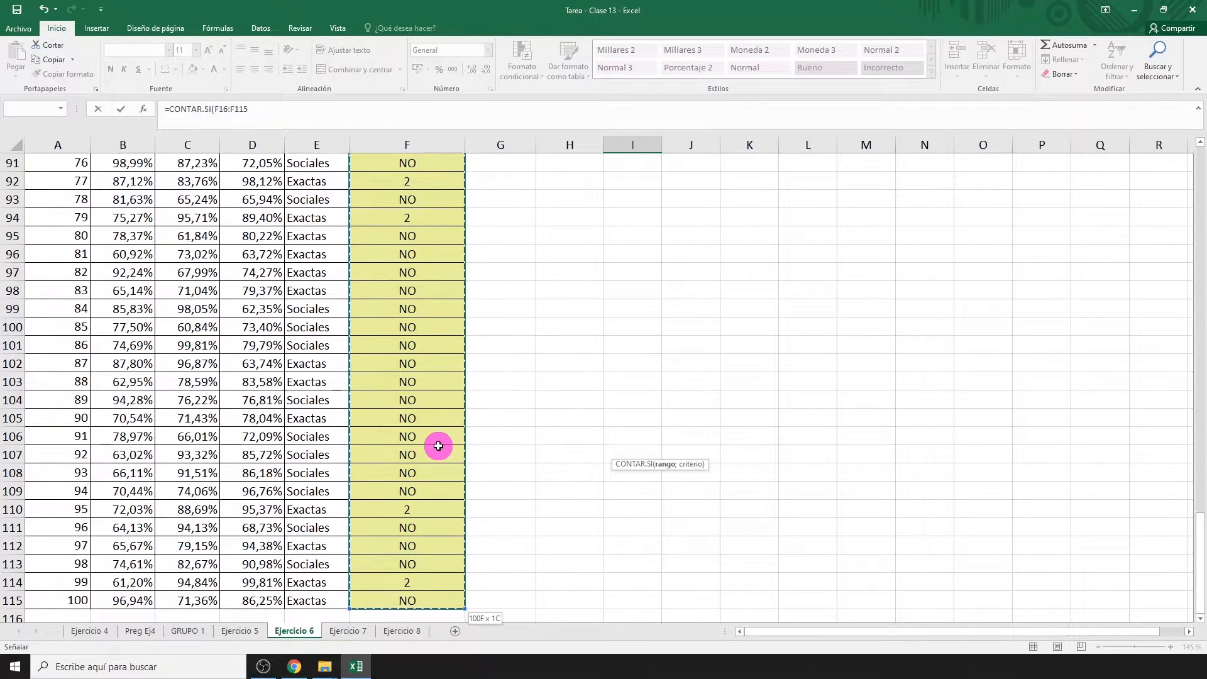
{"action": "type", "text": ";1"}
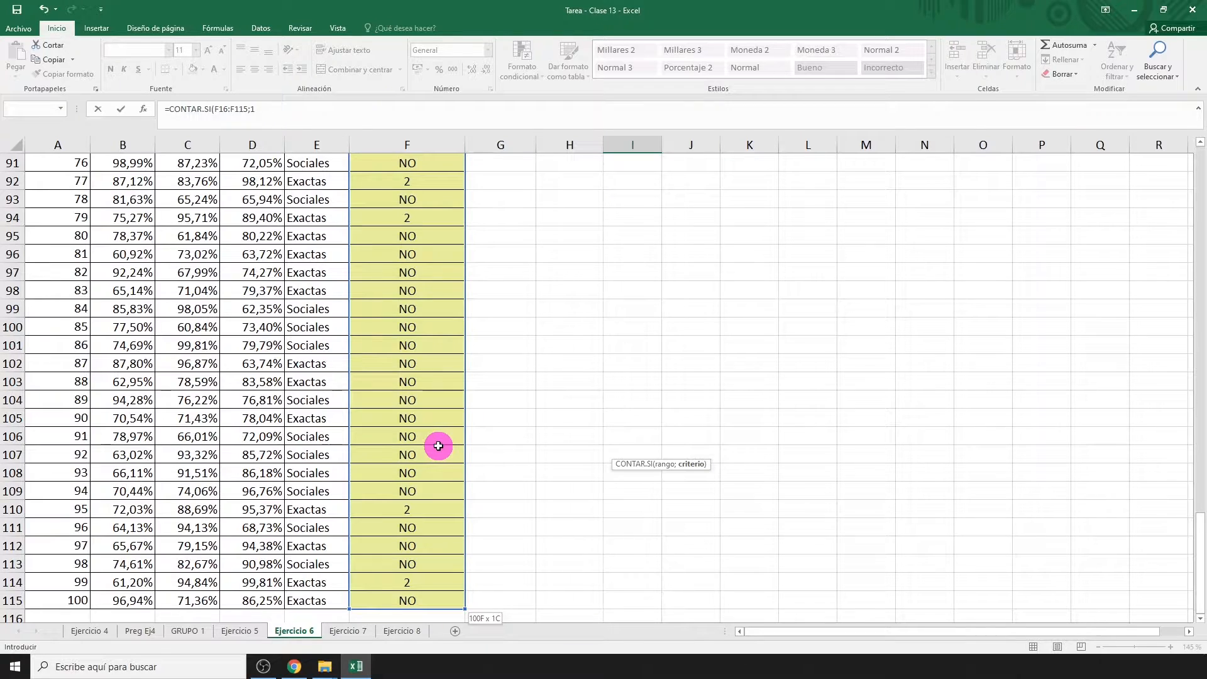
{"action": "key", "text": "Escape"}
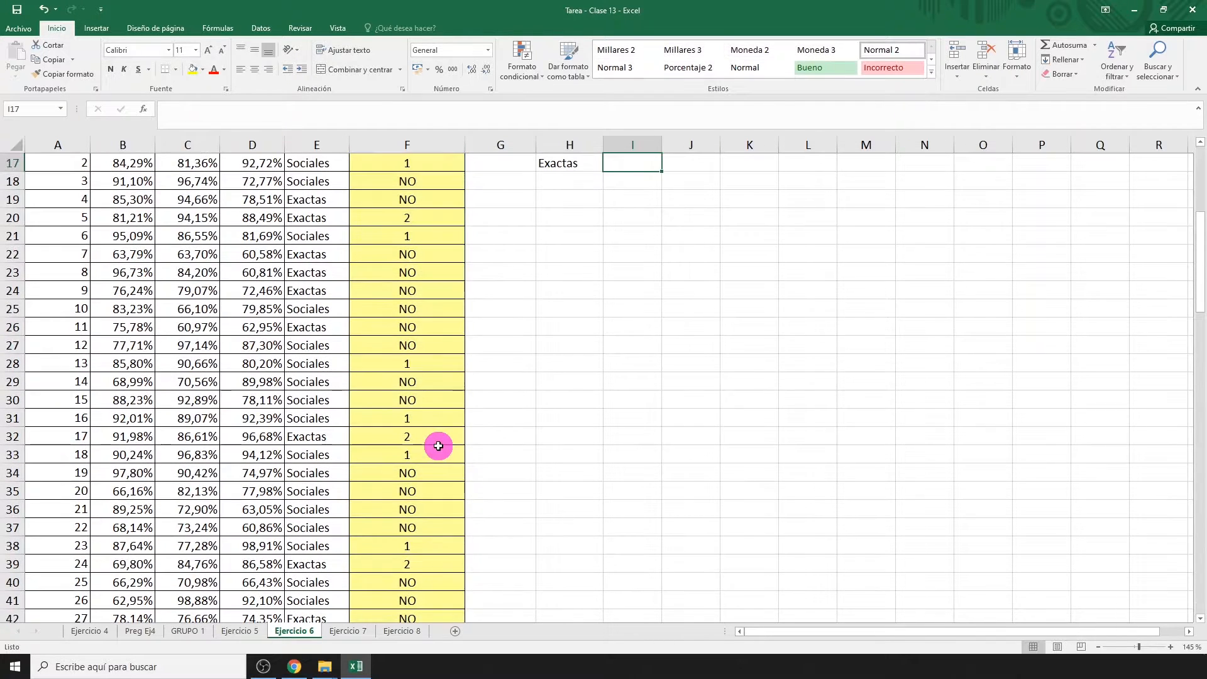
Step: Count the candidates accepted to Exactas in I17 with =CONTAR.SI(F16:F115;2)
{"action": "scroll", "coordinate": [438, 446], "scroll_direction": "up", "scroll_amount": 1}
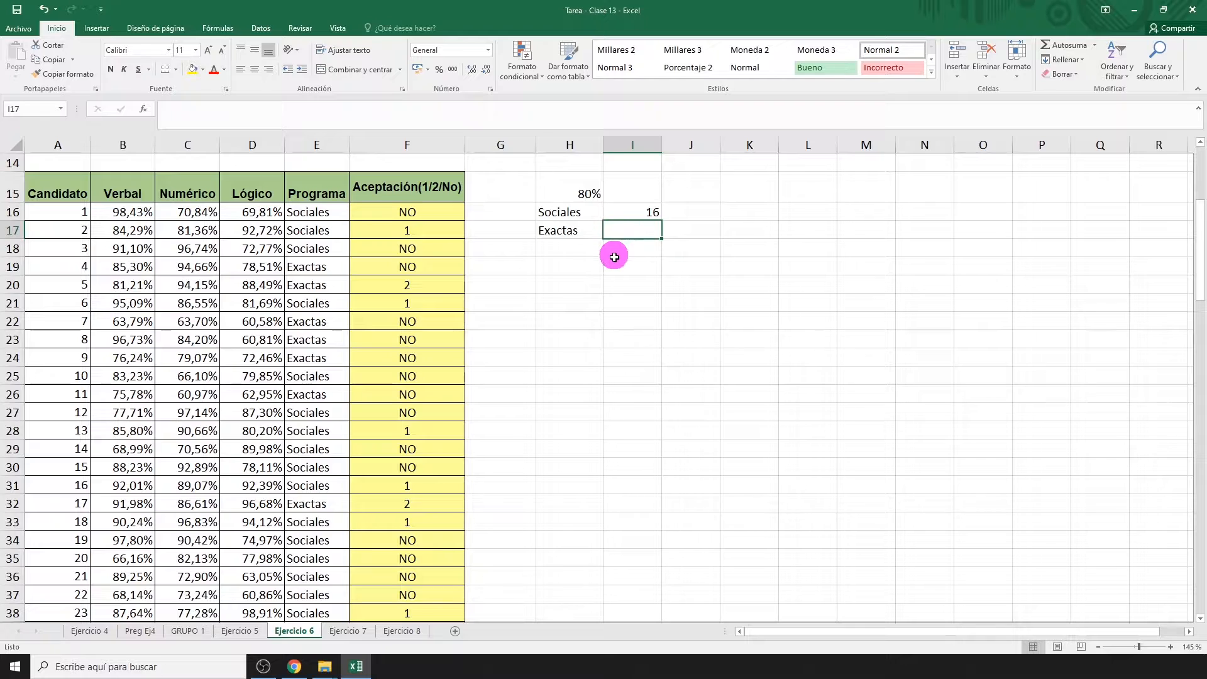
{"action": "type", "text": "=CONTAR"}
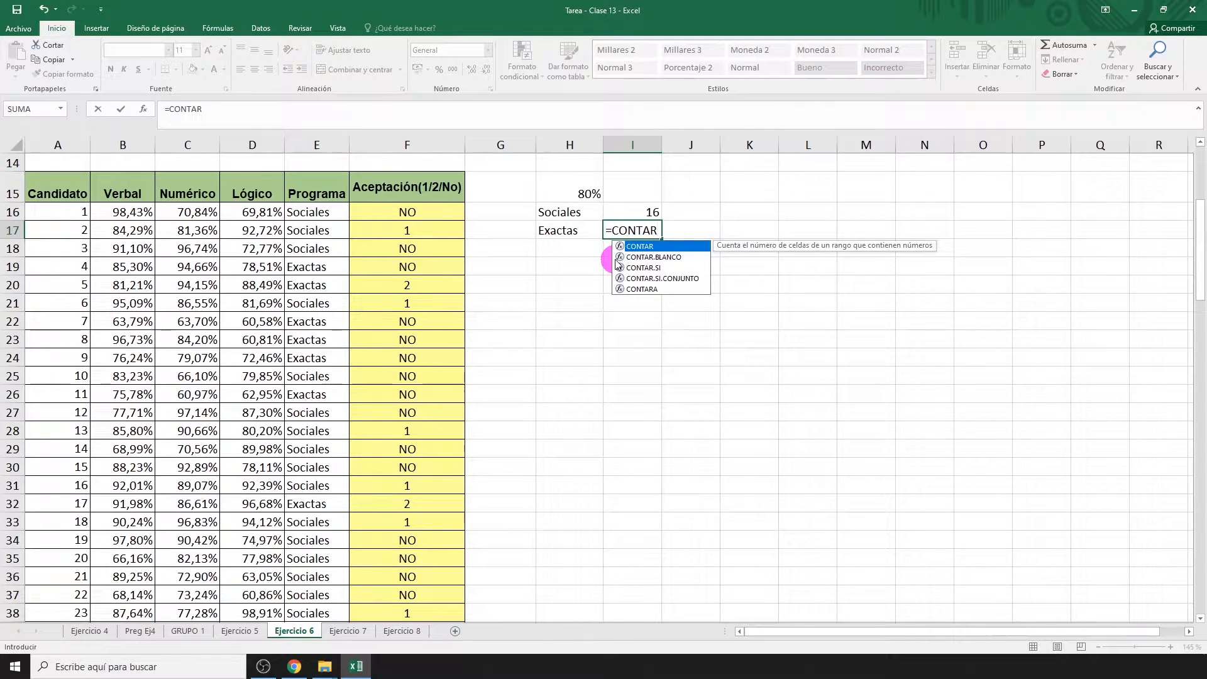
{"action": "left_click", "coordinate": [619, 267]}
{"action": "double_click", "coordinate": [620, 268]}
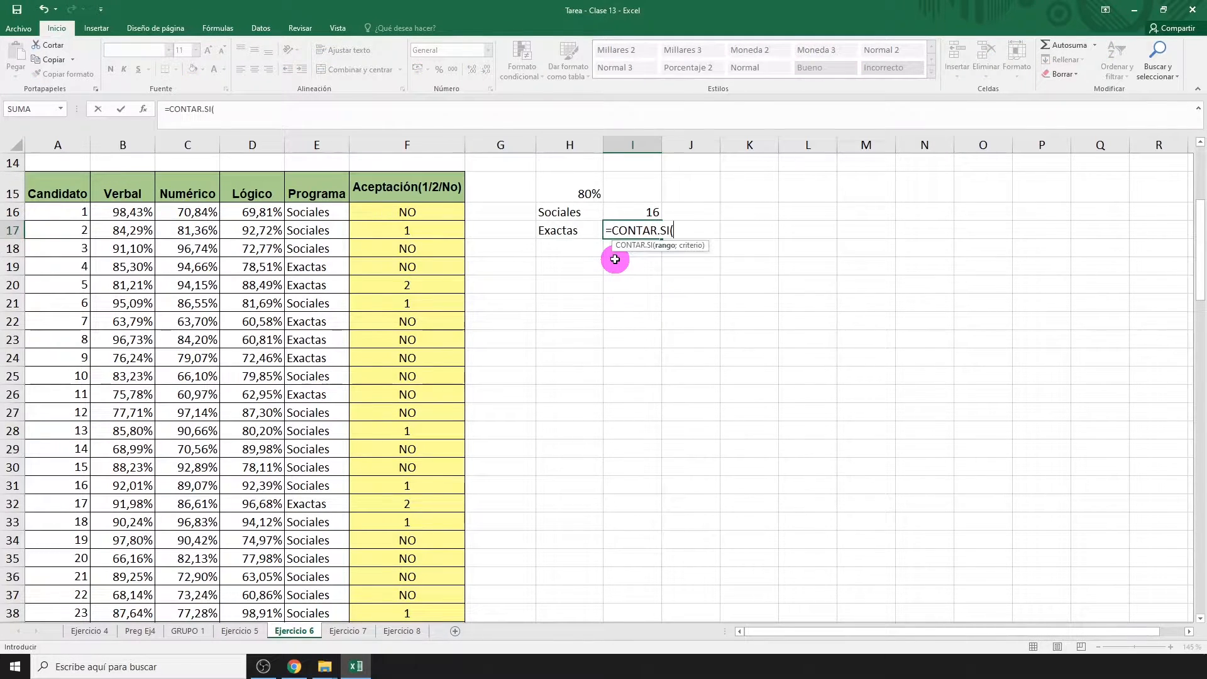
{"action": "left_click", "coordinate": [435, 214]}
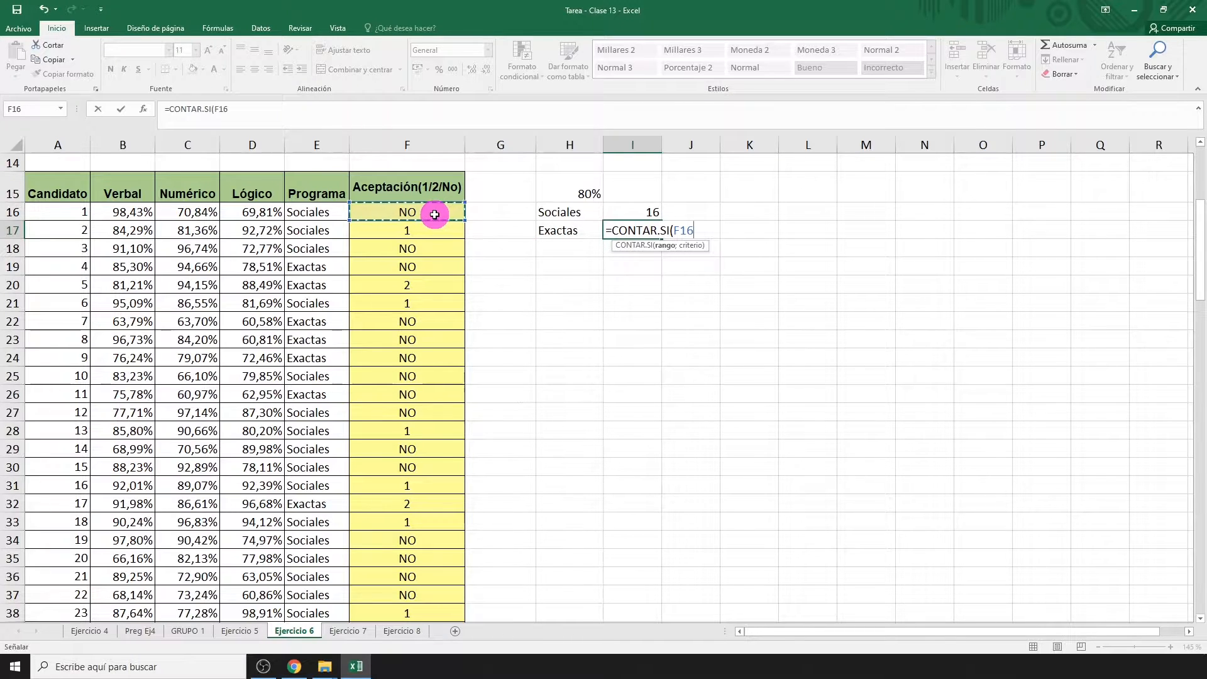
{"action": "key", "text": "ctrl+shift+Down"}
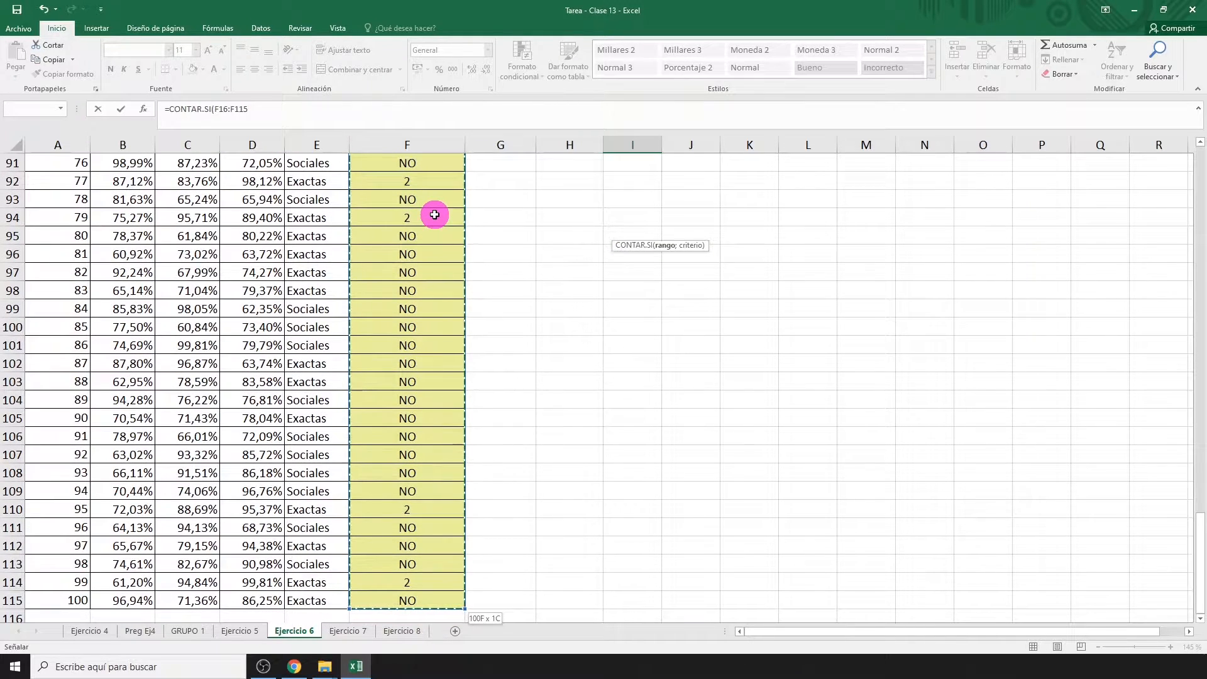
{"action": "type", "text": ";2"}
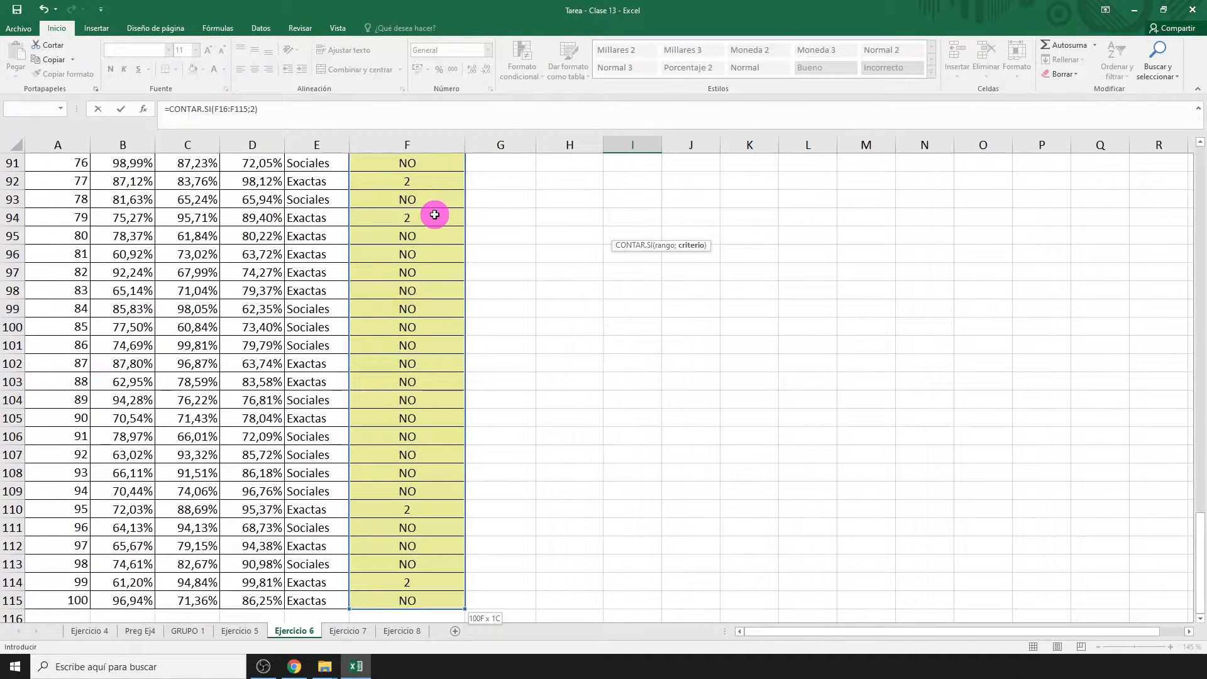
{"action": "key", "text": "Return"}
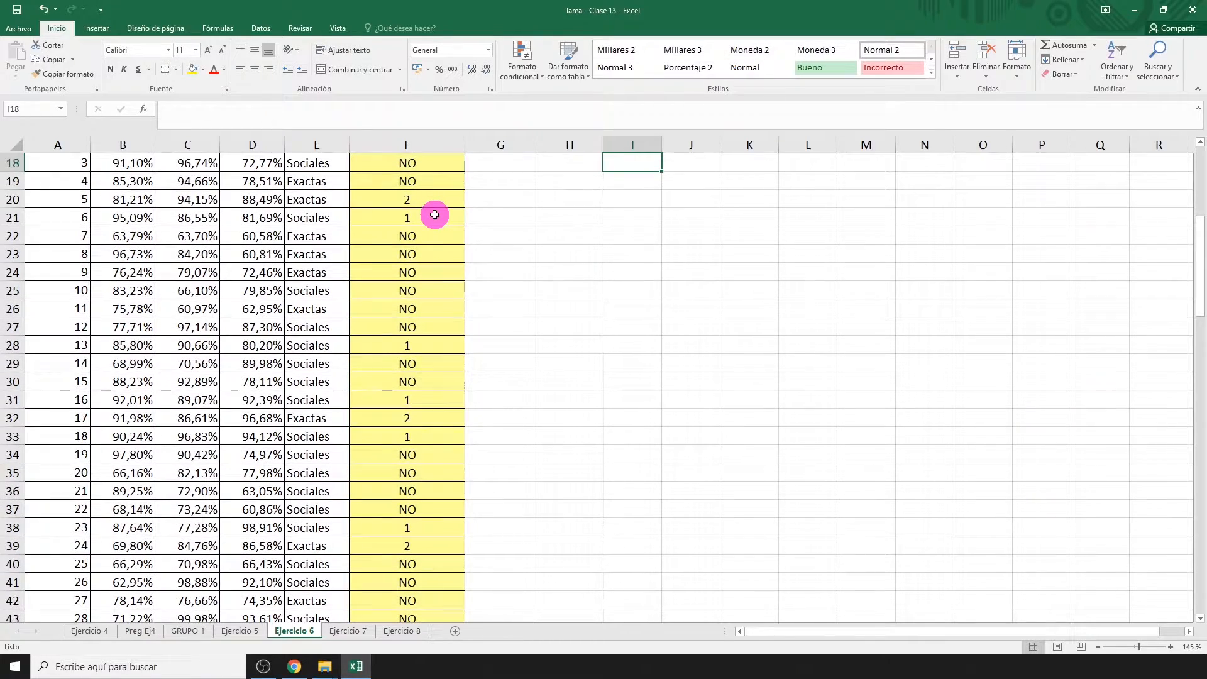
Step: Add the label NO in H18, below Exactas, for the candidates not accepted in any program
{"action": "scroll", "coordinate": [434, 215], "scroll_direction": "up", "scroll_amount": 1}
{"action": "scroll", "coordinate": [435, 214], "scroll_direction": "up", "scroll_amount": 1}
{"action": "scroll", "coordinate": [482, 245], "scroll_direction": "up", "scroll_amount": 2}
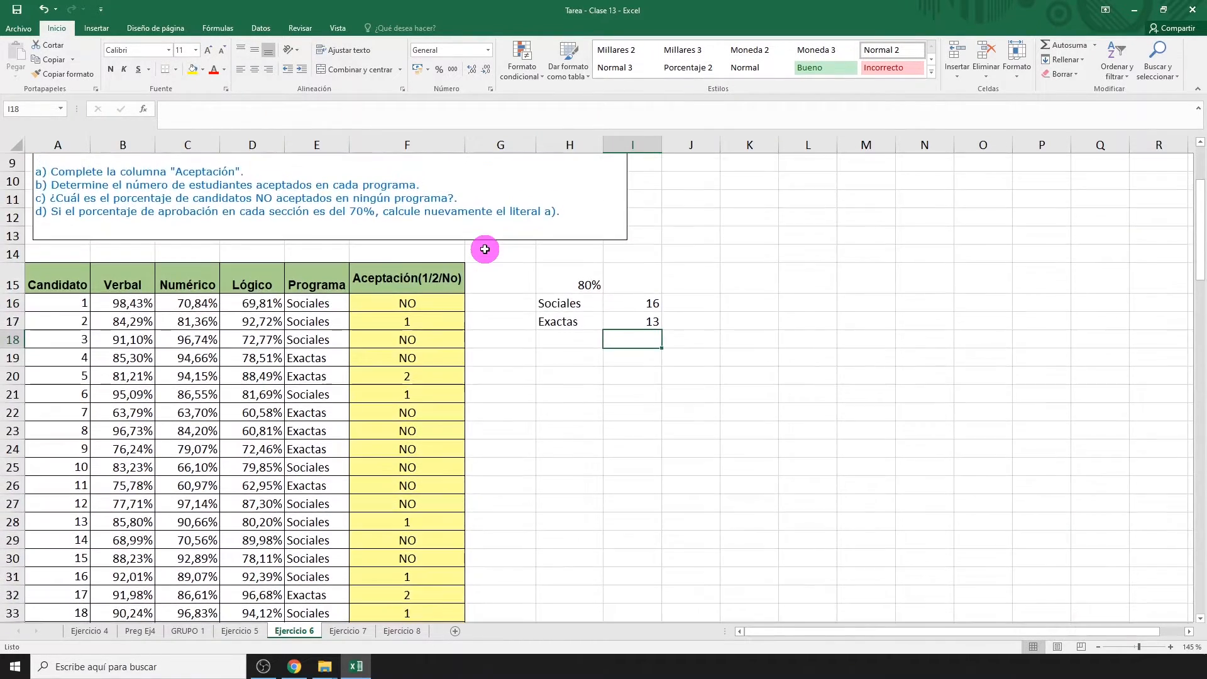
{"action": "scroll", "coordinate": [486, 249], "scroll_direction": "up", "scroll_amount": 1}
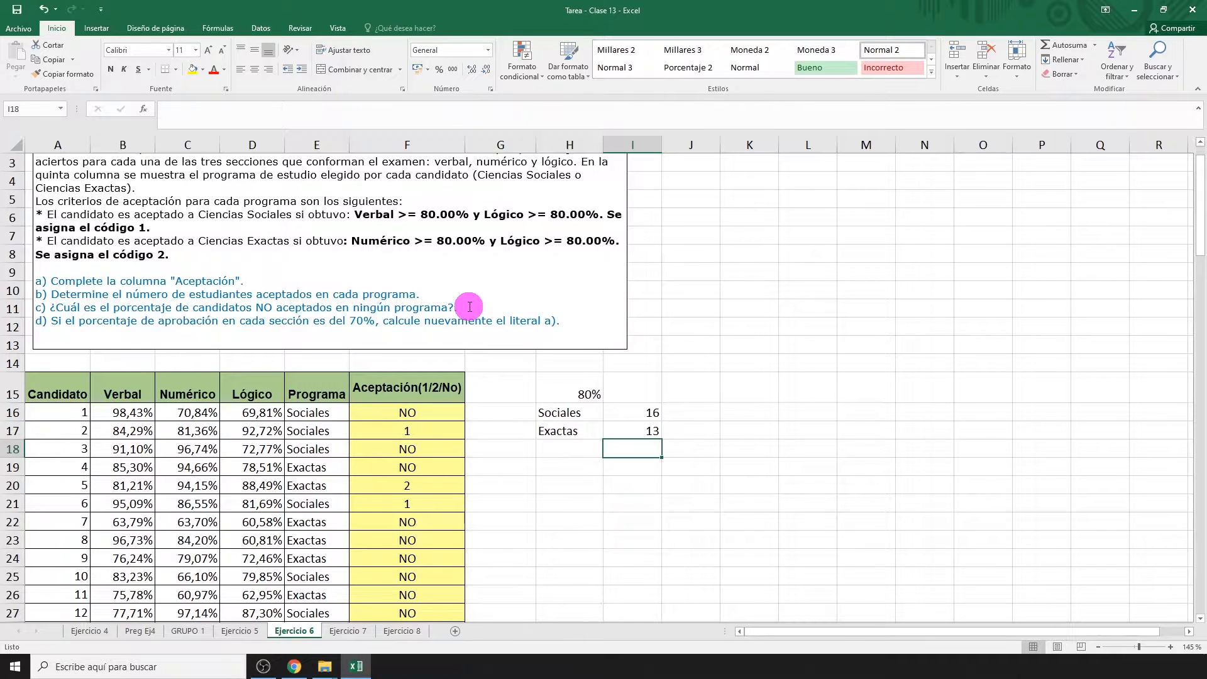
{"action": "left_click", "coordinate": [553, 447]}
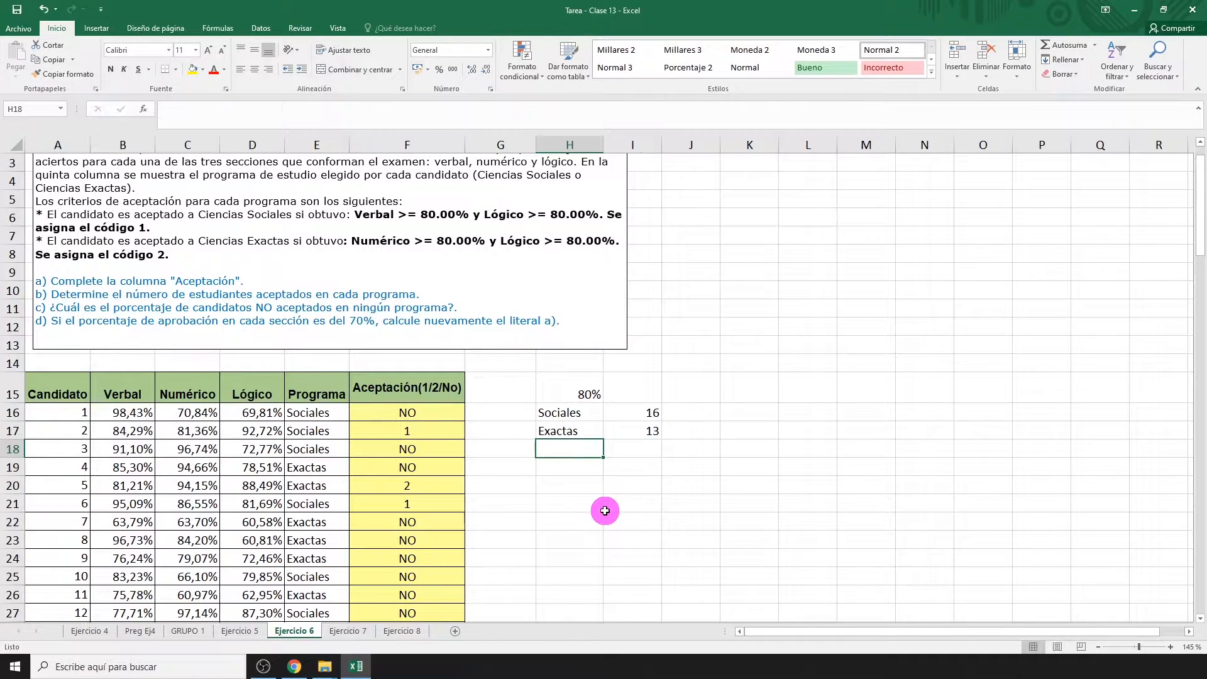
{"action": "type", "text": "NO"}
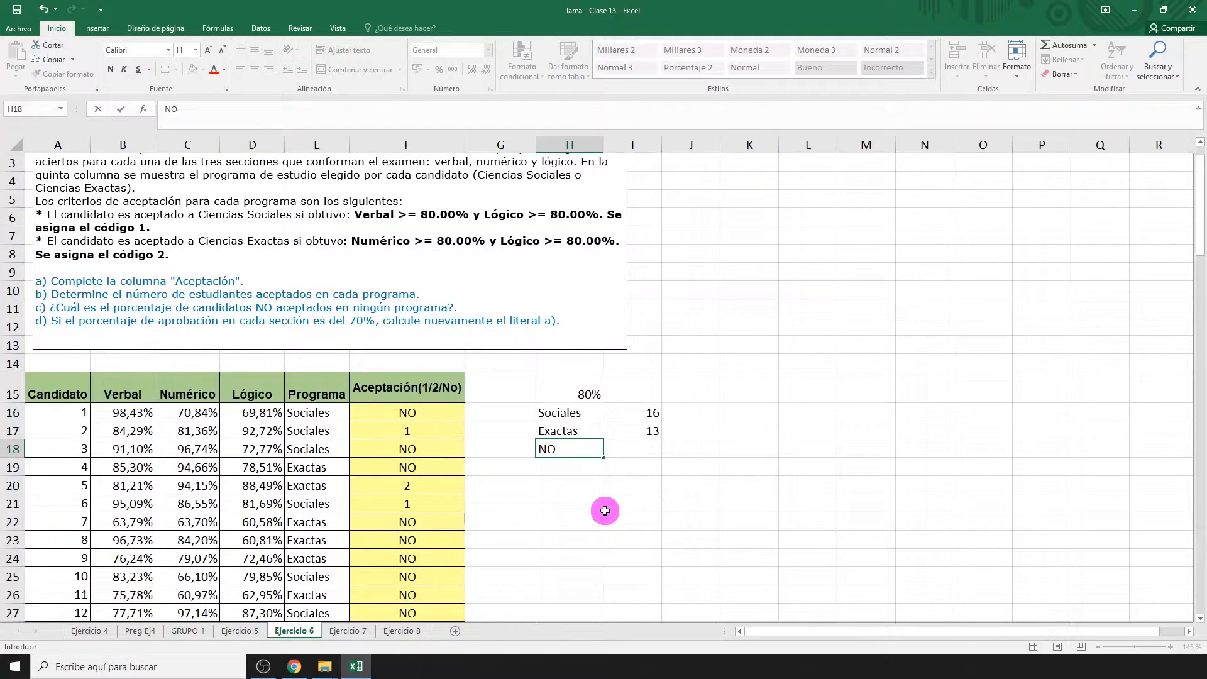
Step: Count the non-accepted candidates in I18 with =CONTAR.SI(F16:F115;"NO")
{"action": "left_click", "coordinate": [633, 448]}
{"action": "type", "text": "=CONTAR"}
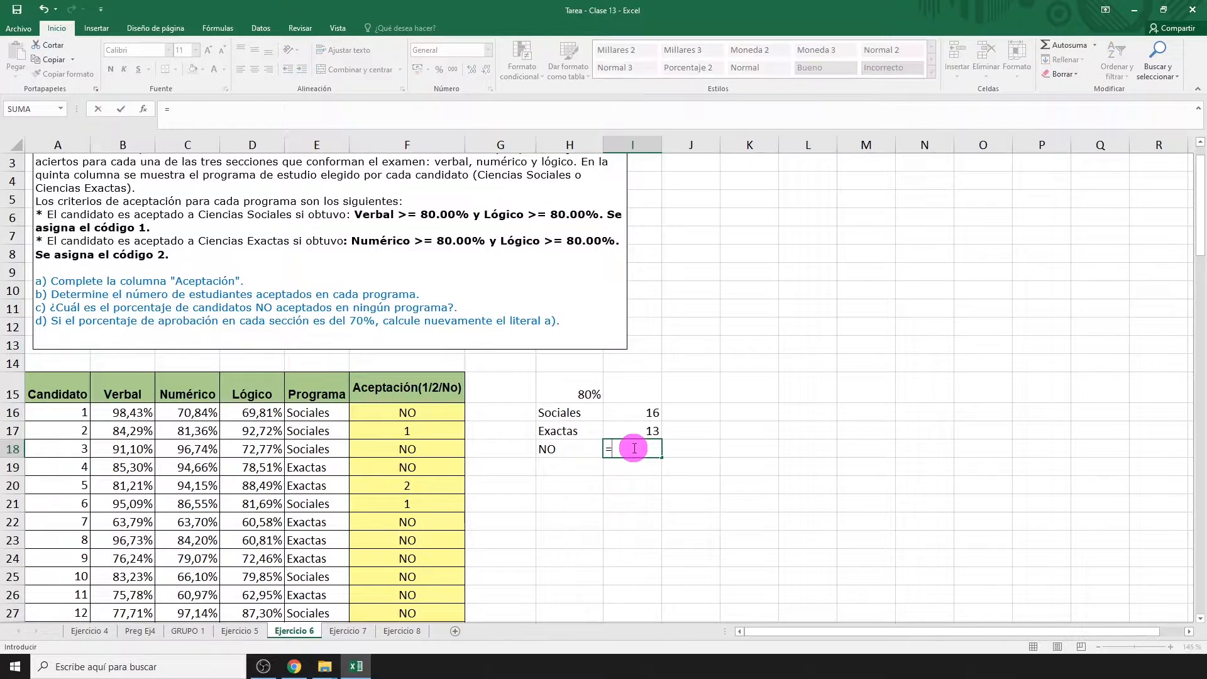
{"action": "key", "text": "Down"}
{"action": "key", "text": "Down"}
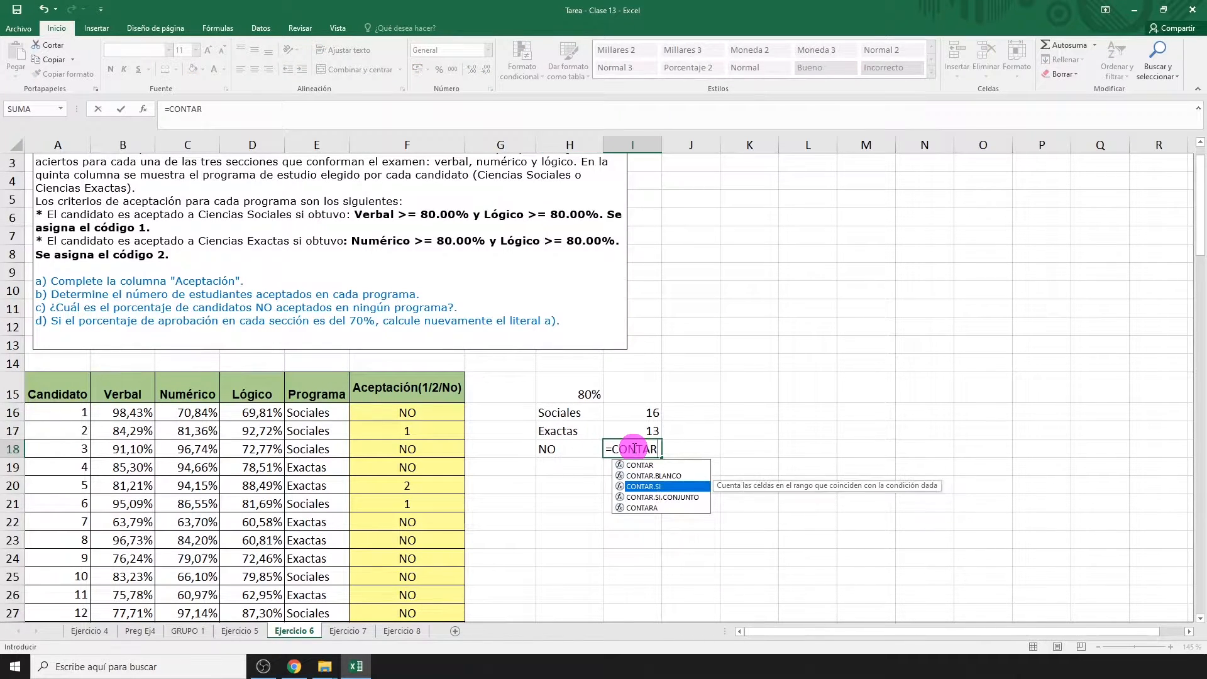
{"action": "key", "text": "Tab"}
{"action": "left_click", "coordinate": [436, 410]}
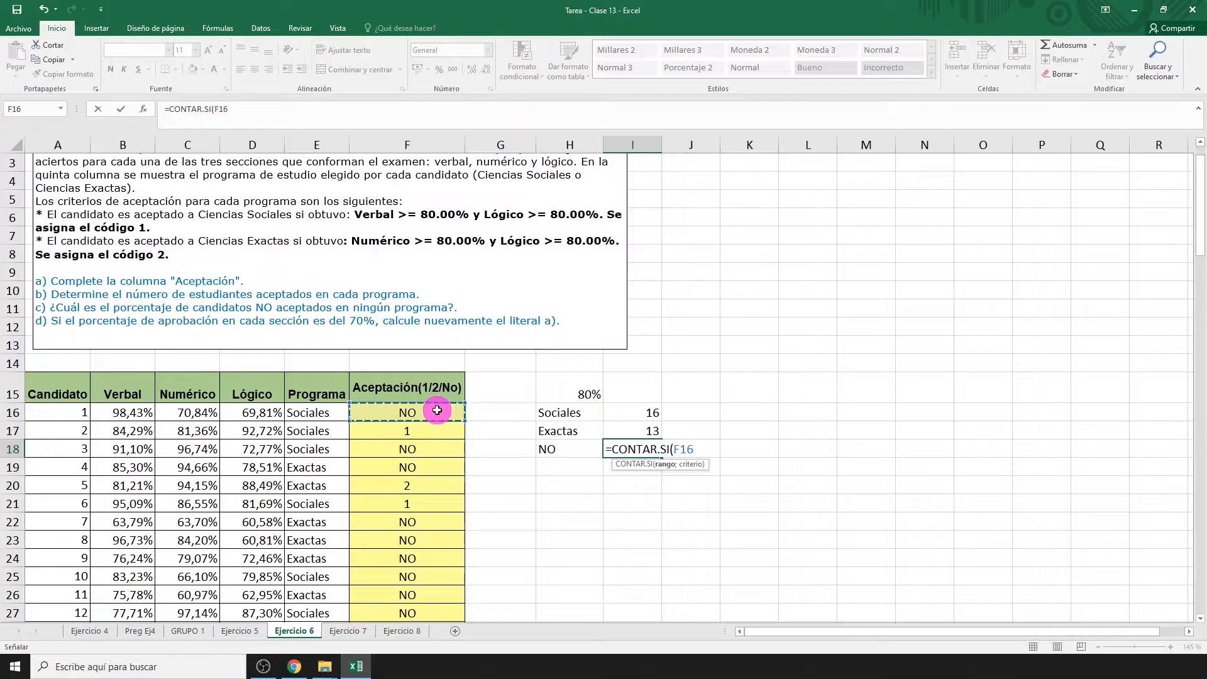
{"action": "key", "text": "ctrl+shift+Down"}
{"action": "type", "text": ";\"NO"}
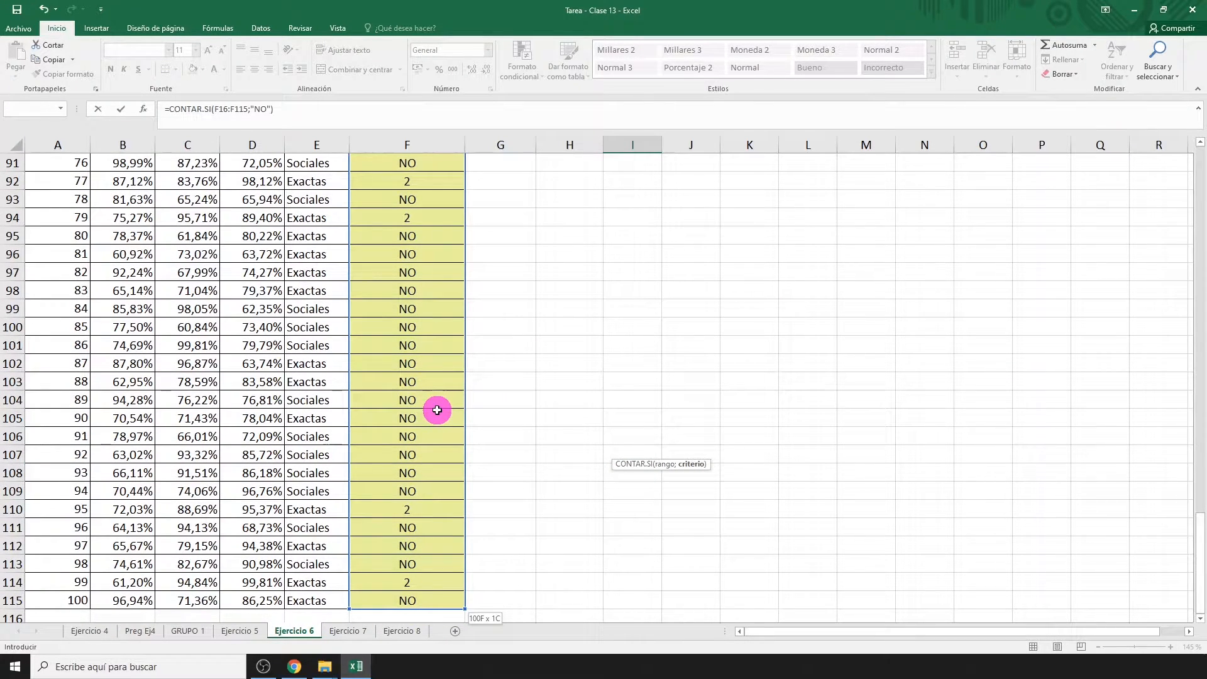
{"action": "key", "text": "Return"}
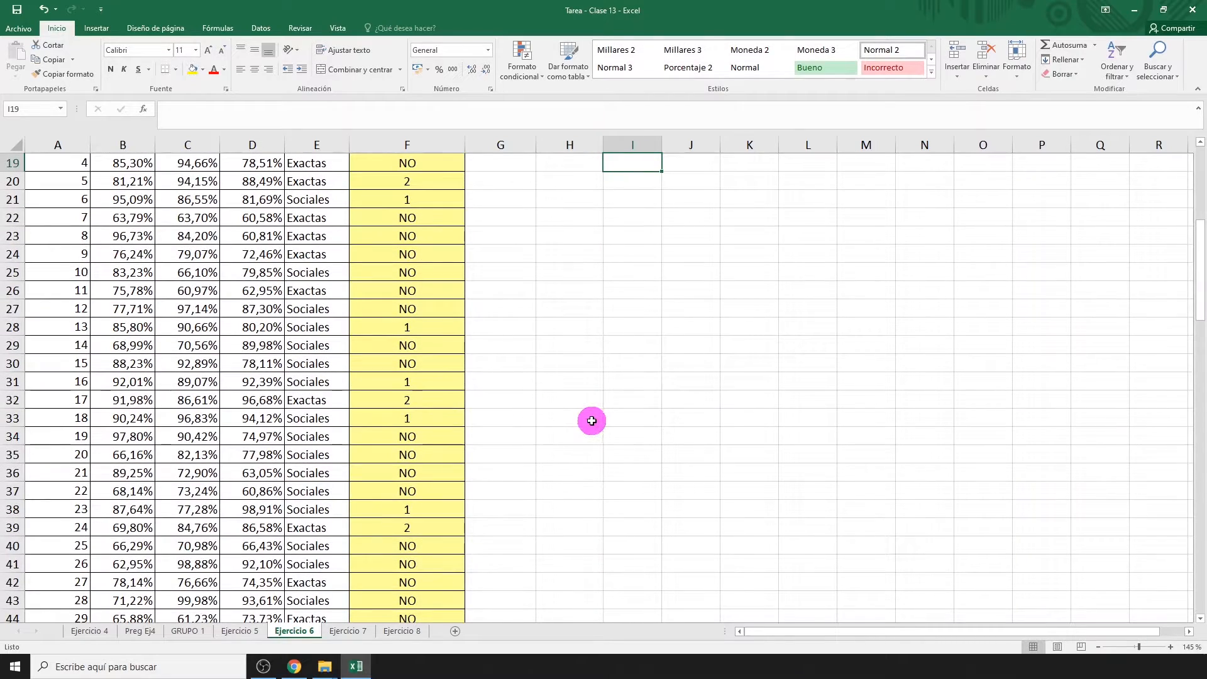
Step: Calculate the share of non-accepted candidates in I19 with =I18/SUMA(I16:I18)
{"action": "scroll", "coordinate": [592, 421], "scroll_direction": "up", "scroll_amount": 3}
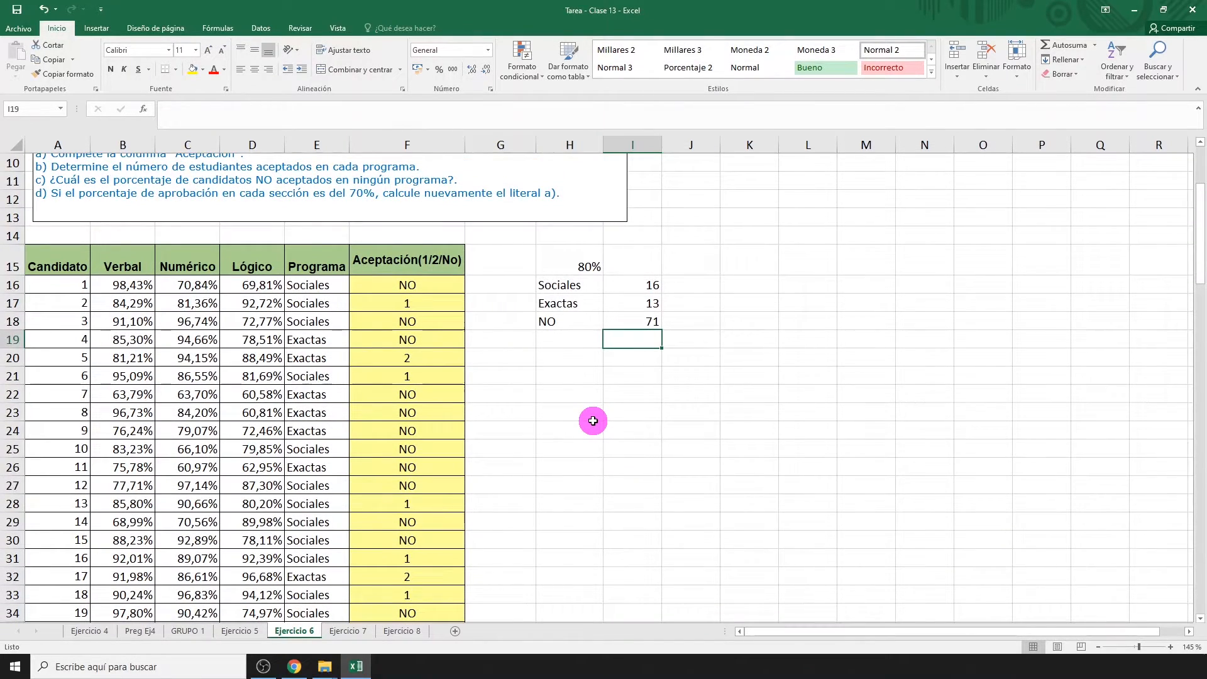
{"action": "type", "text": "="}
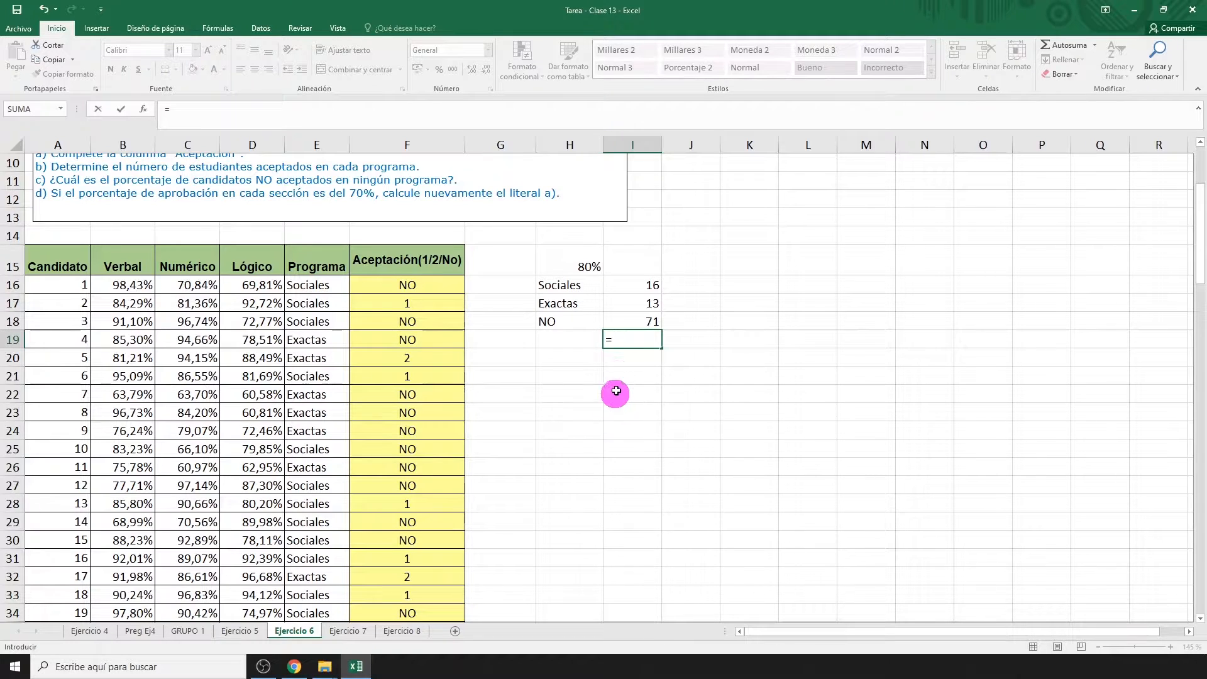
{"action": "left_click", "coordinate": [629, 322]}
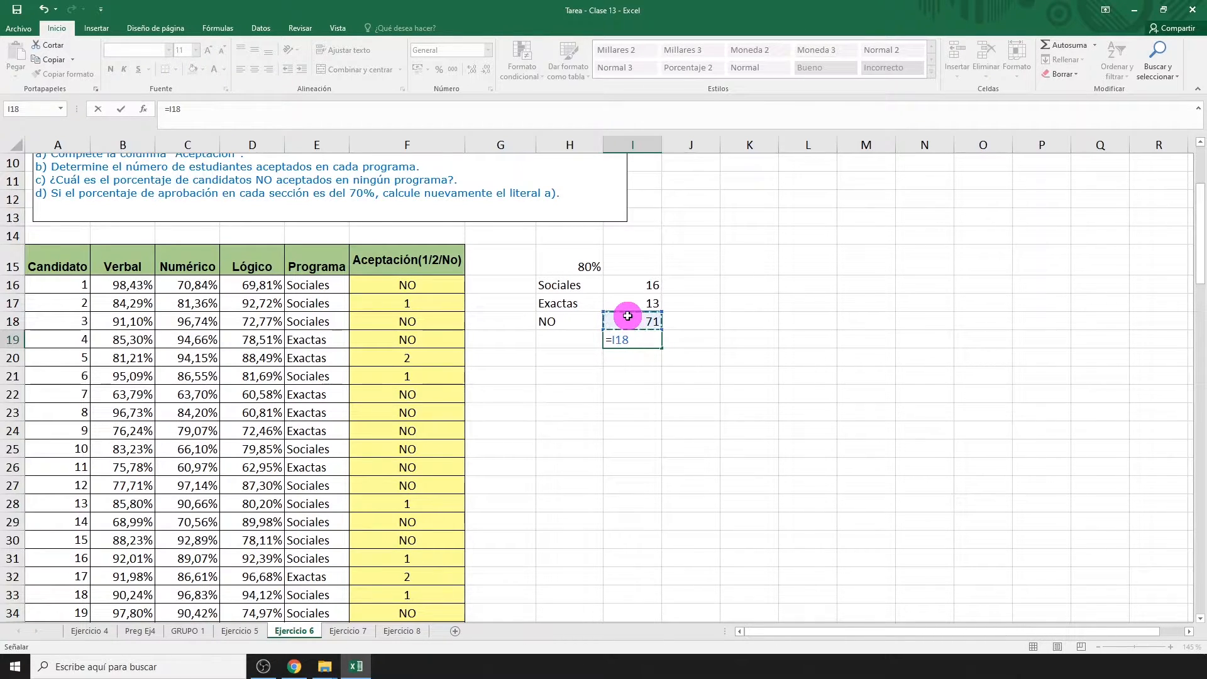
{"action": "type", "text": "/SUMA("}
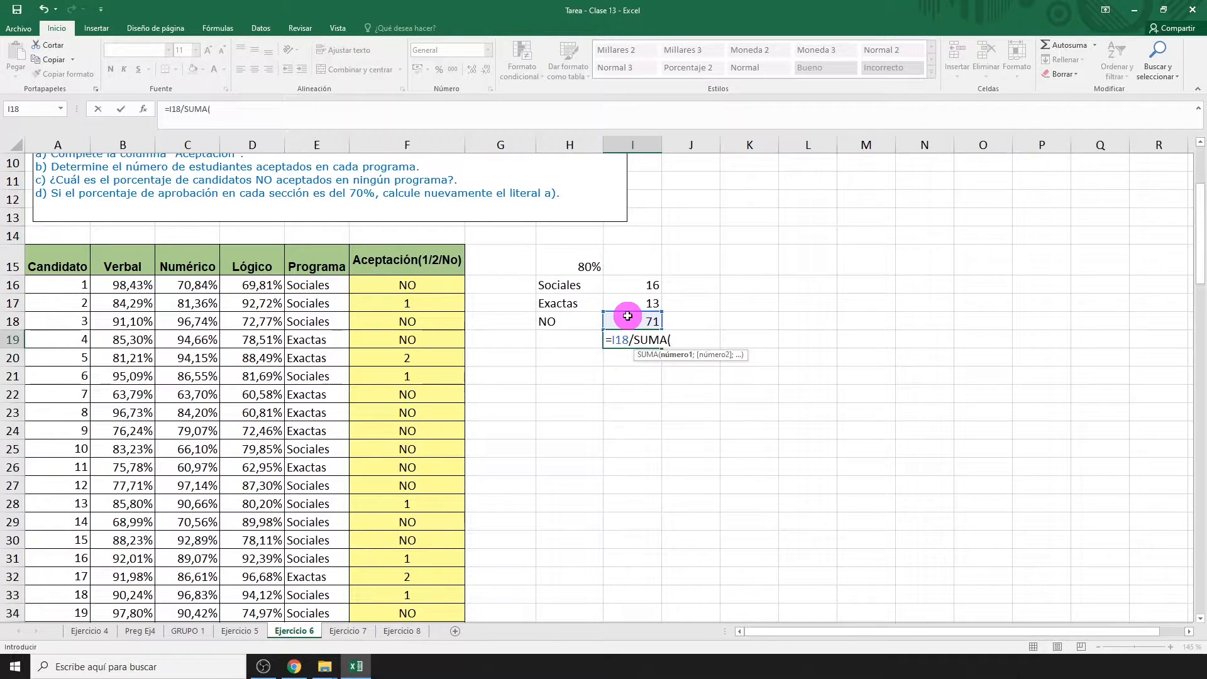
{"action": "left_click_drag", "start_coordinate": [625, 284], "coordinate": [633, 317]}
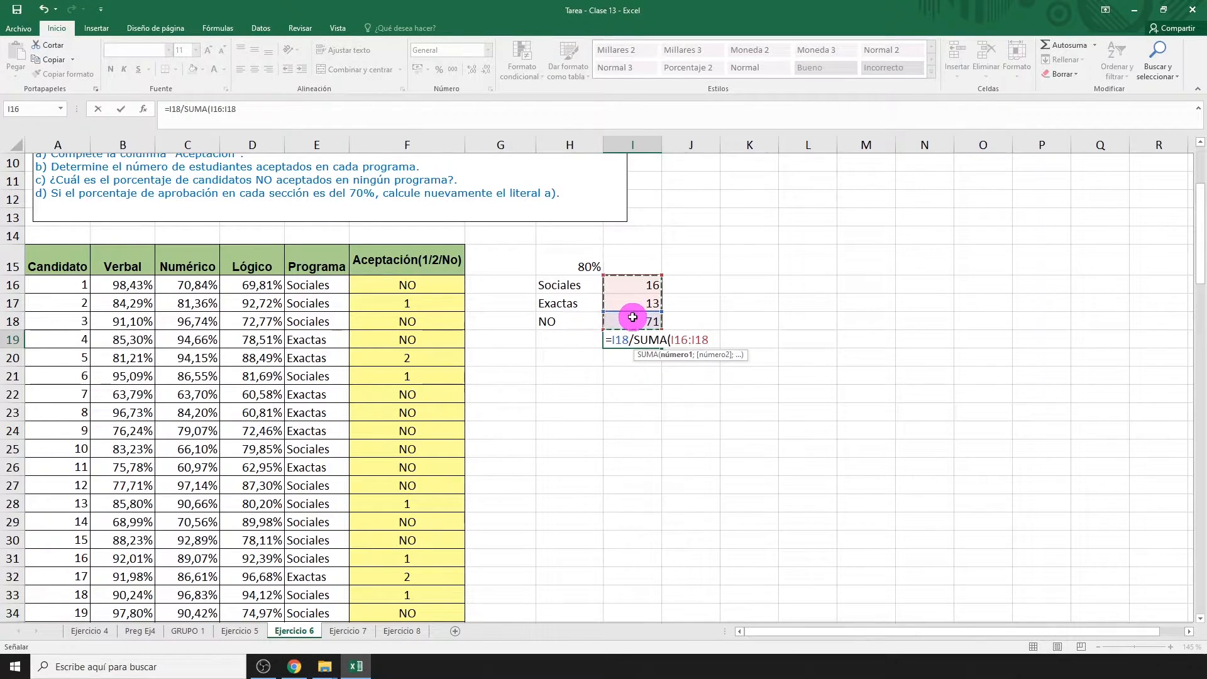
{"action": "type", "text": ")"}
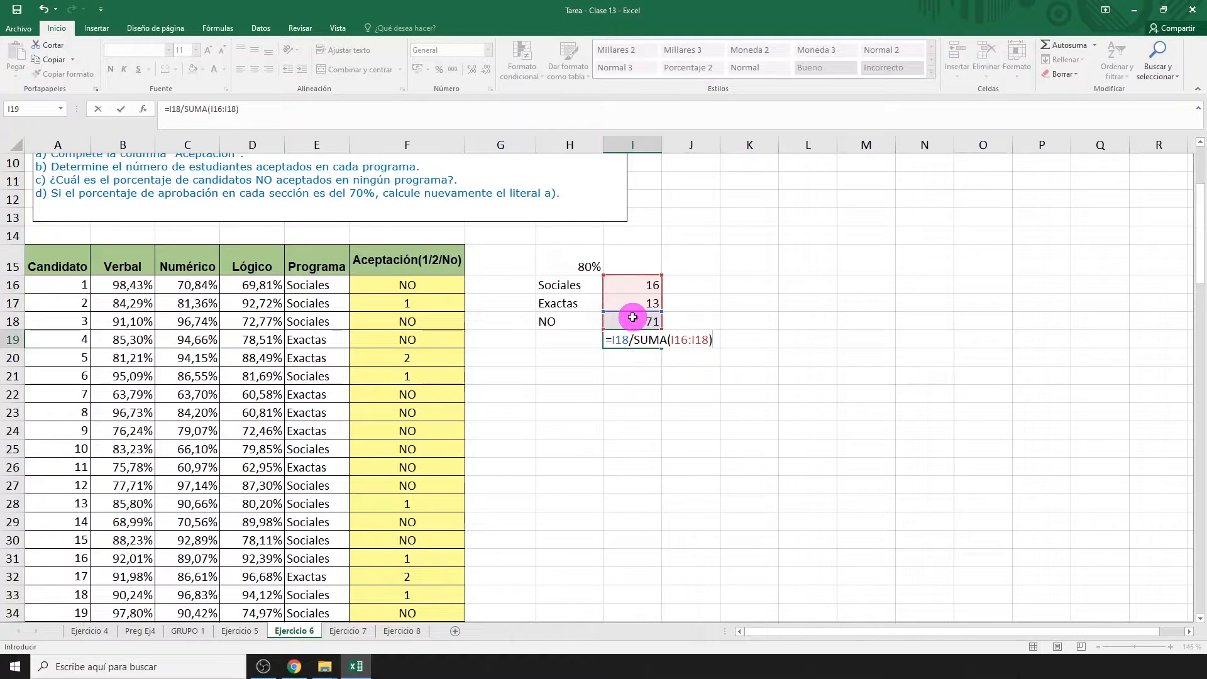
{"action": "key", "text": "Return"}
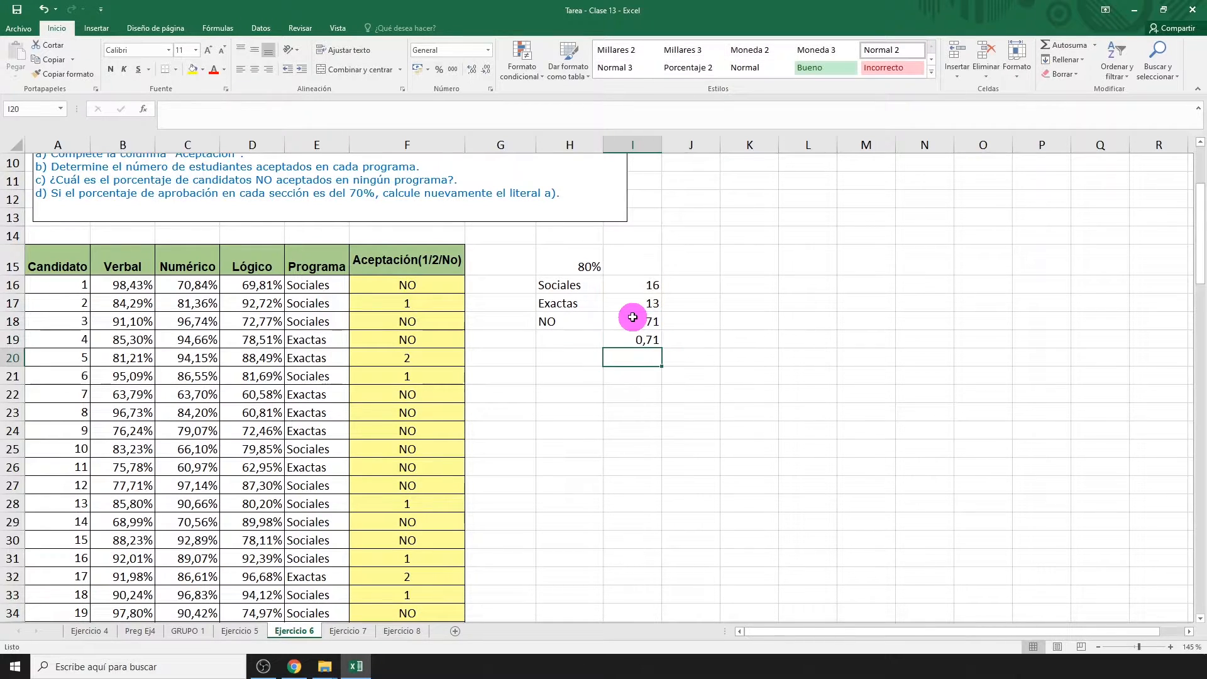
Step: Format the non-accepted share in I19 as Porcentaje with 2 decimal places
{"action": "left_click", "coordinate": [619, 340]}
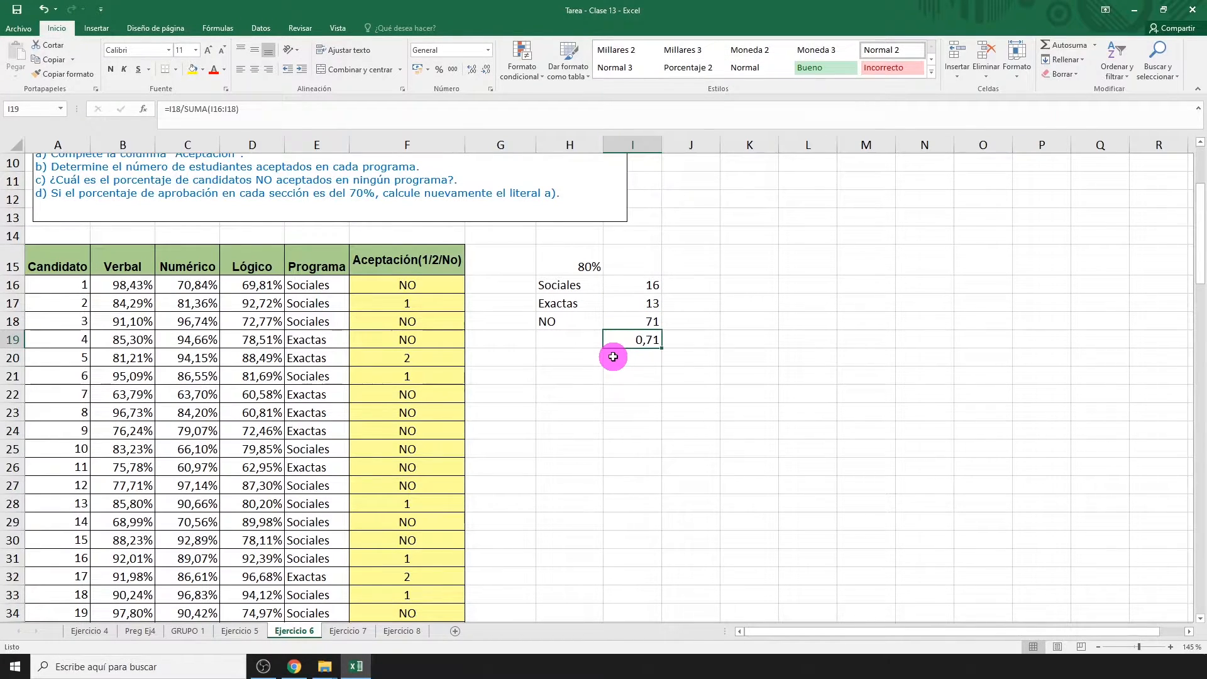
{"action": "key", "text": "ctrl+1"}
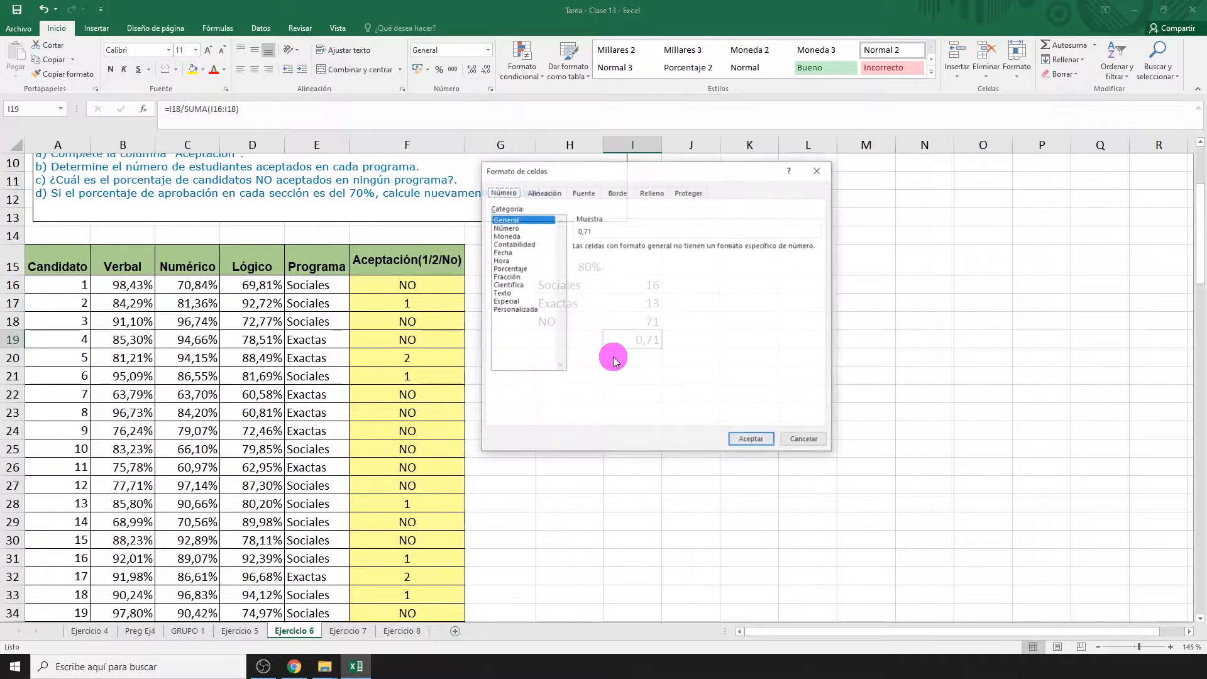
{"action": "left_click", "coordinate": [528, 269]}
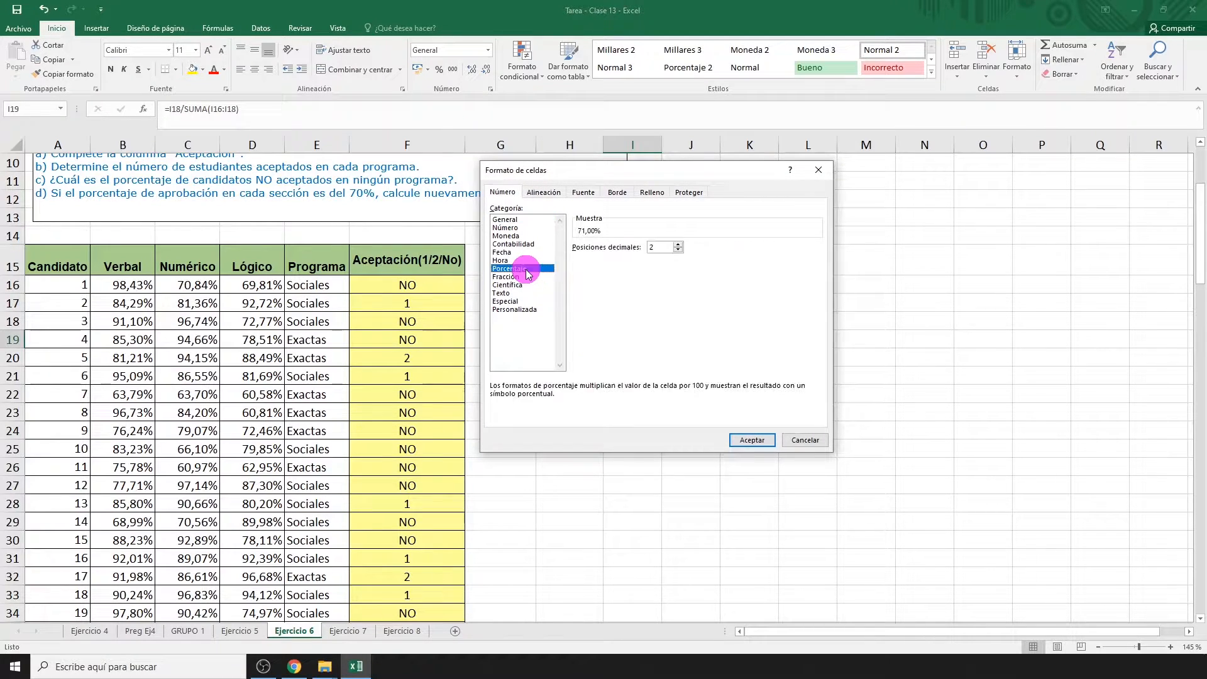
{"action": "left_click", "coordinate": [750, 439]}
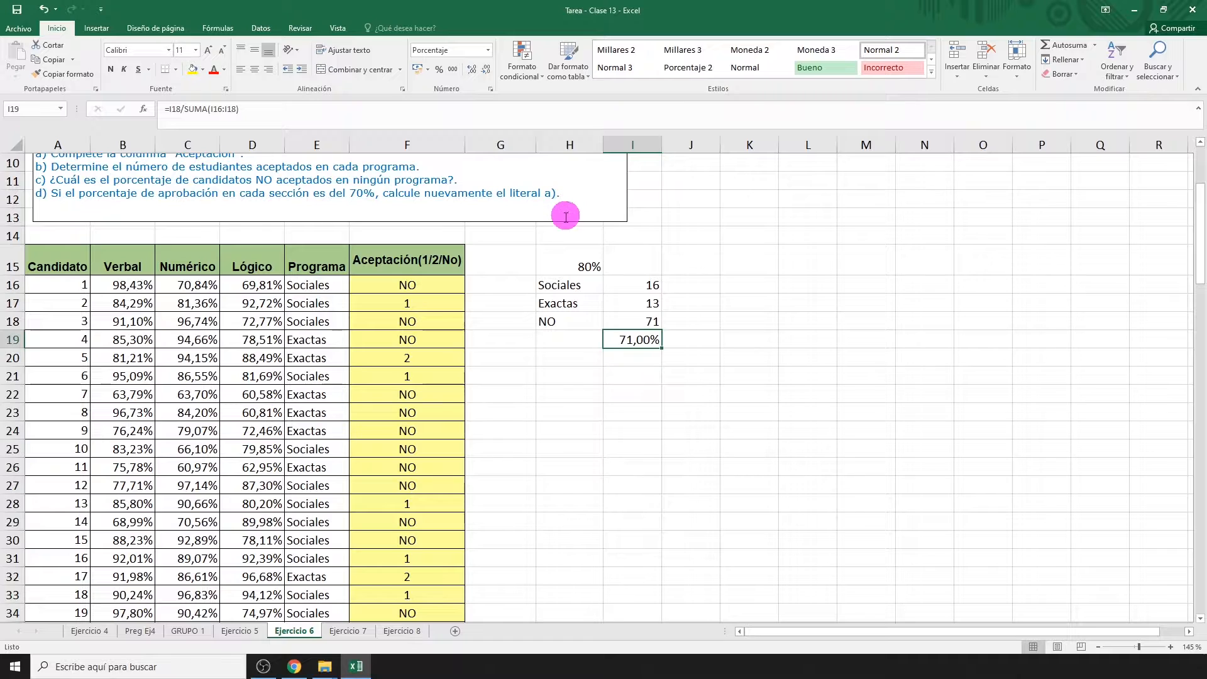
Step: Set the approval threshold in H15 to 70%
{"action": "left_click", "coordinate": [555, 261]}
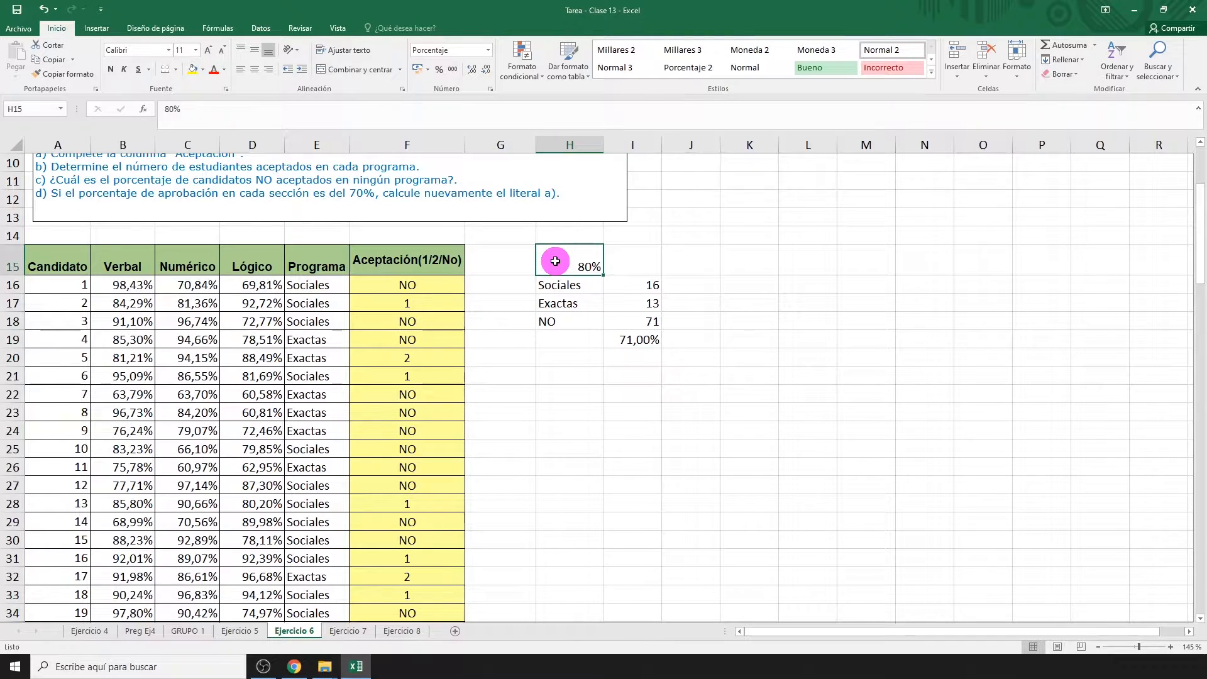
{"action": "type", "text": "70"}
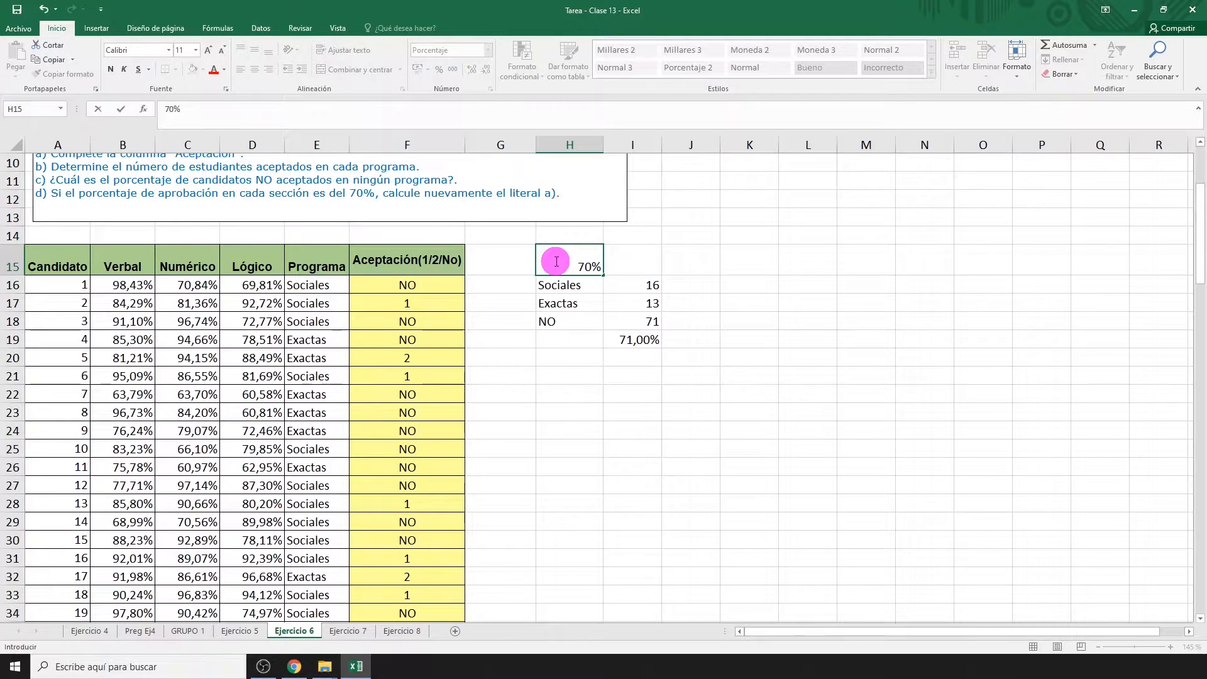
{"action": "key", "text": "Return"}
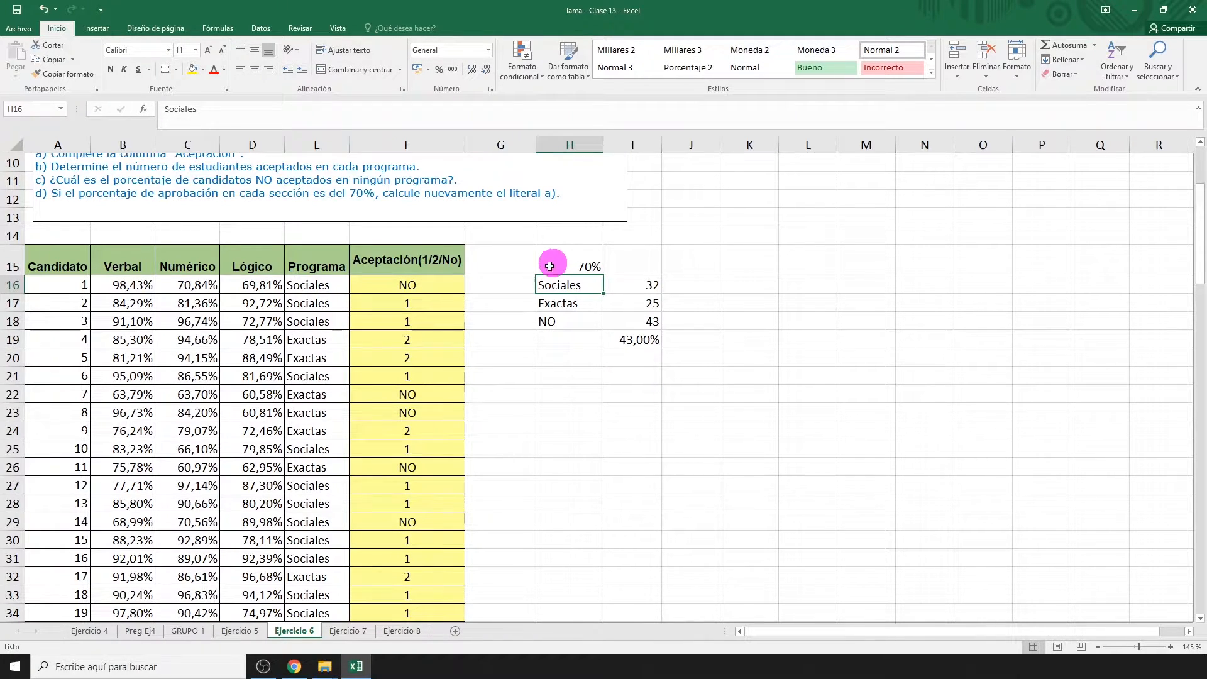
Step: On the Ejercicio 7 sheet, fill the table B5:K14 with random integers using =ALEATORIO.ENTRE(0;2)
{"action": "left_click", "coordinate": [361, 634]}
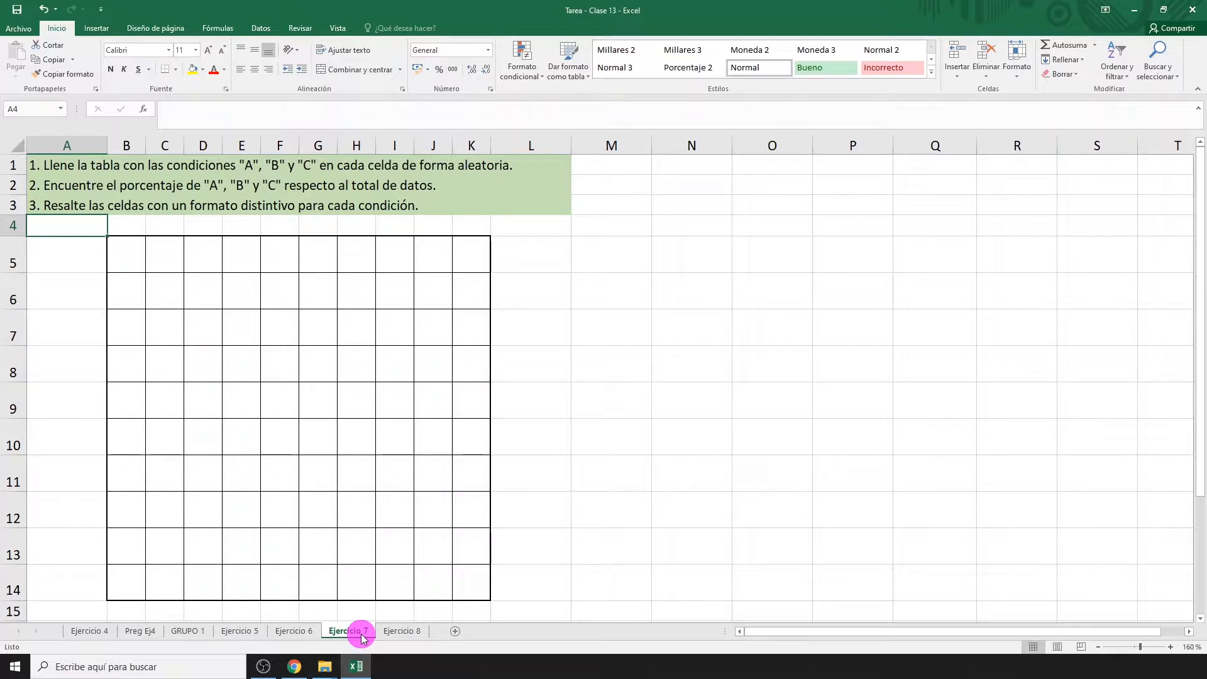
{"action": "left_click", "coordinate": [126, 252]}
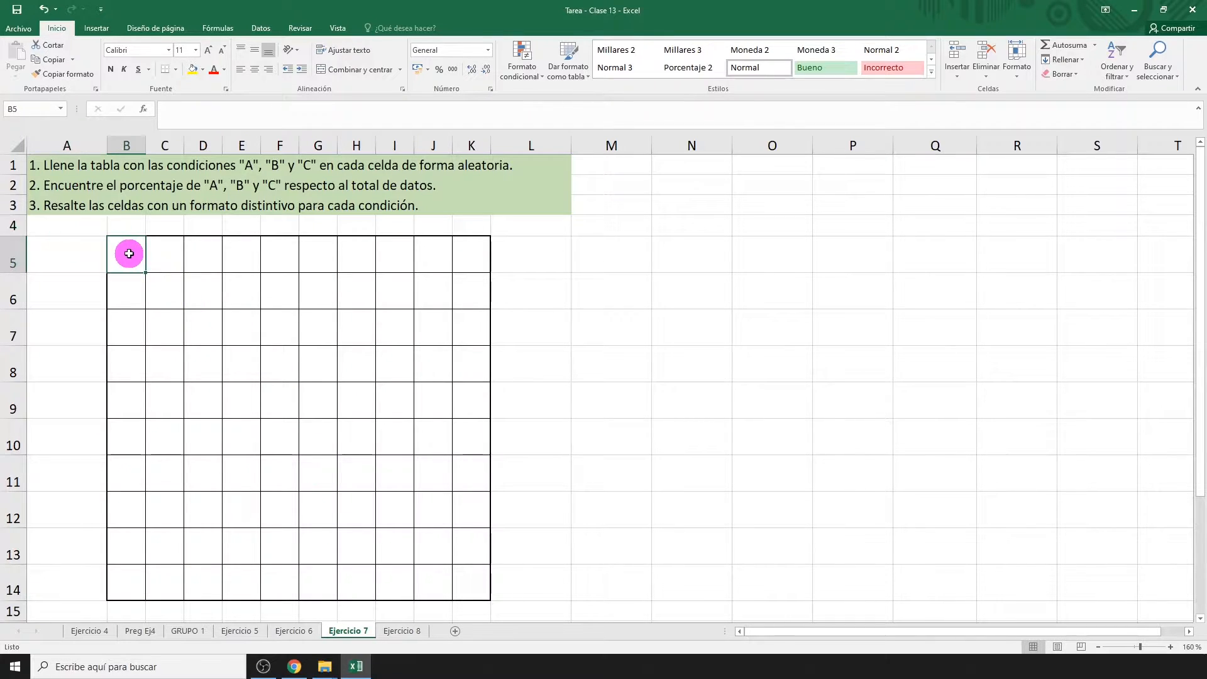
{"action": "type", "text": "=AL"}
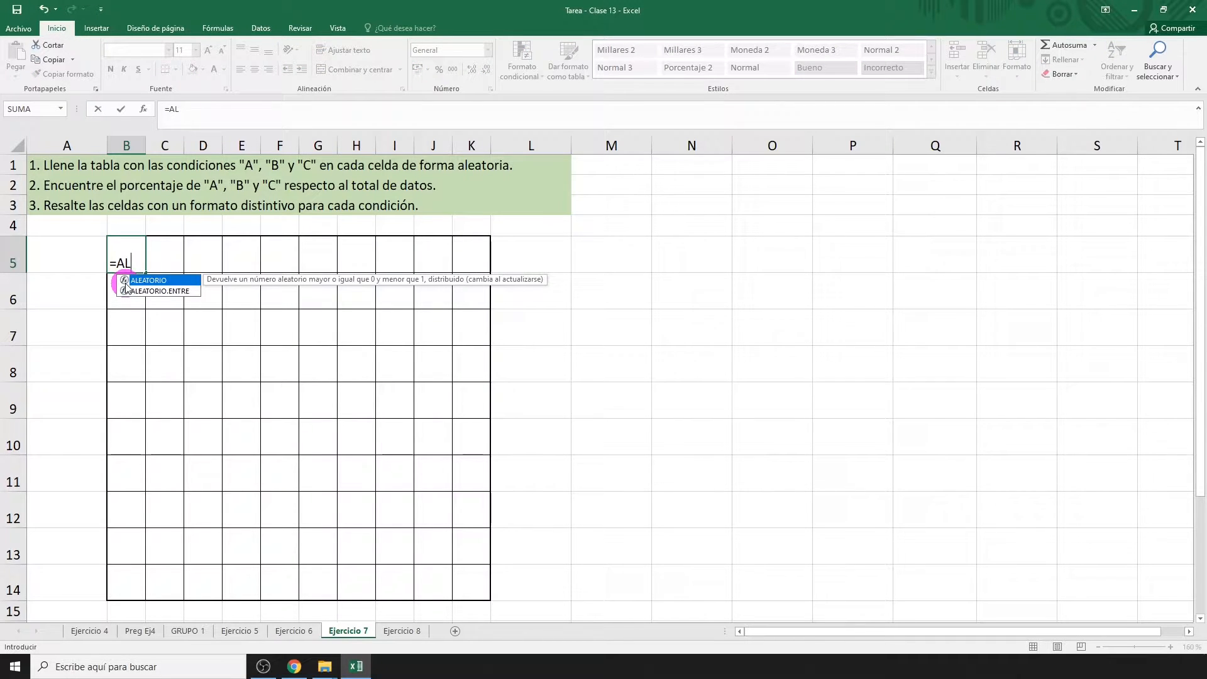
{"action": "double_click", "coordinate": [127, 290]}
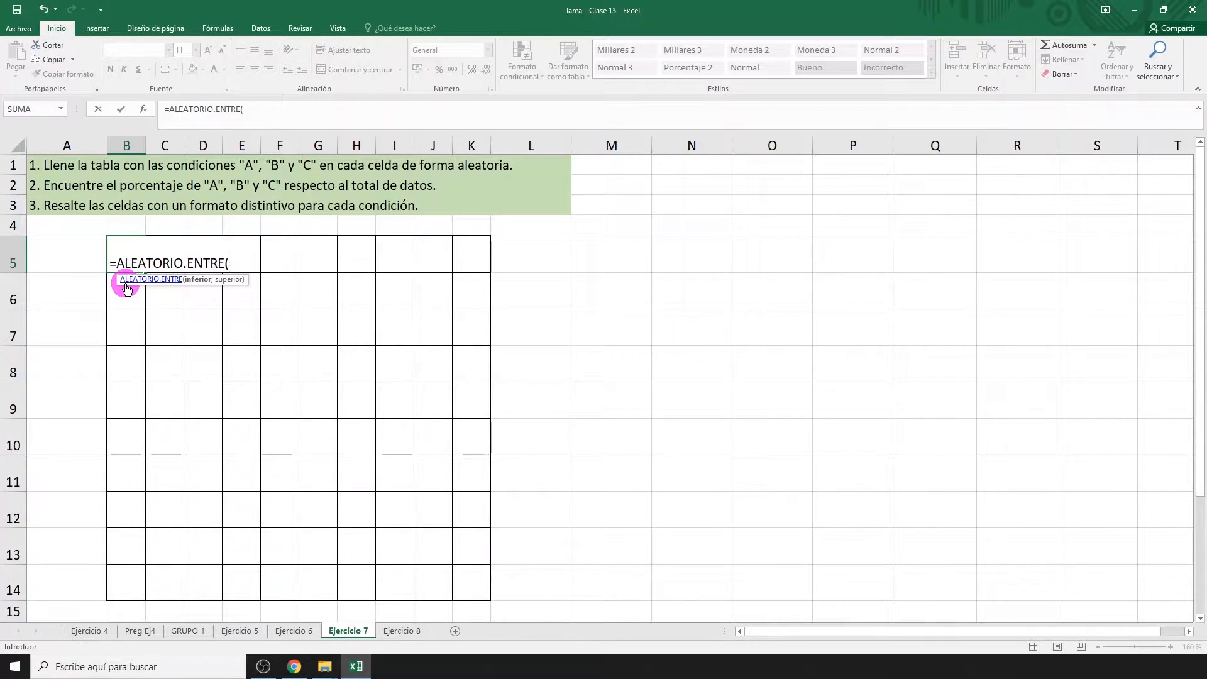
{"action": "type", "text": "0;2)"}
{"action": "key", "text": "Return"}
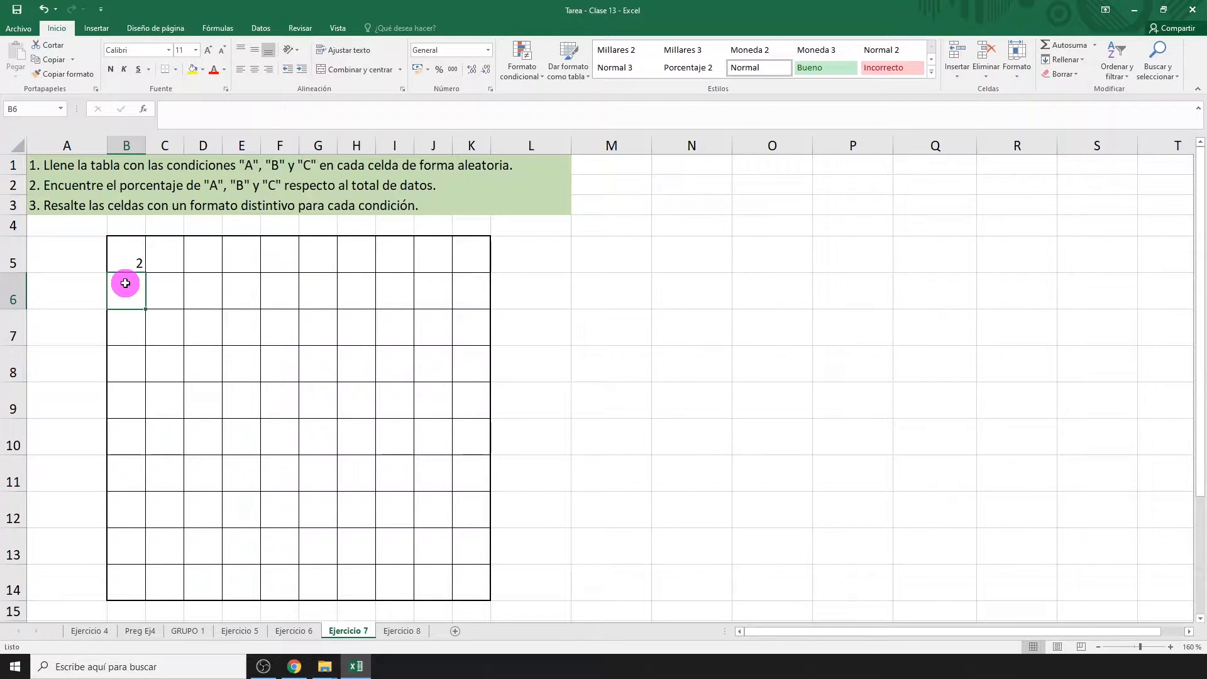
{"action": "left_click", "coordinate": [126, 256]}
{"action": "left_click_drag", "start_coordinate": [145, 272], "coordinate": [503, 603]}
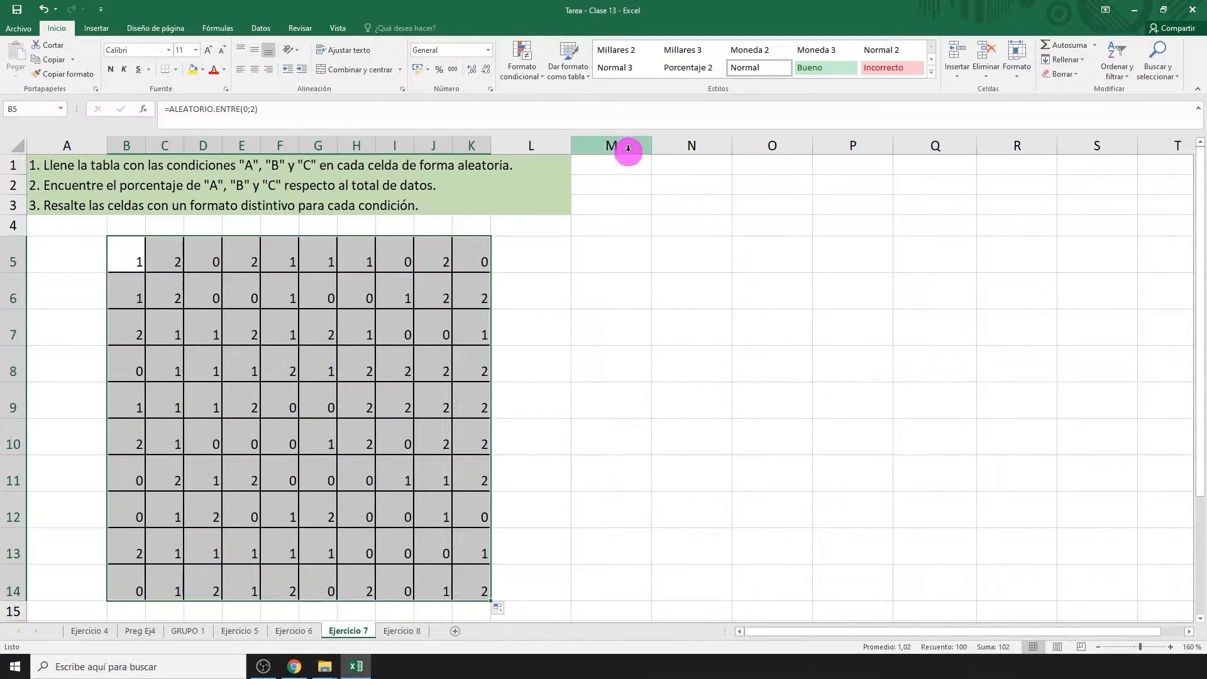
Step: Narrow columns M through V to a uniform width so a ten-column helper grid fits beside the table
{"action": "left_click_drag", "start_coordinate": [625, 144], "coordinate": [1057, 154]}
{"action": "left_click_drag", "start_coordinate": [848, 632], "coordinate": [728, 625]}
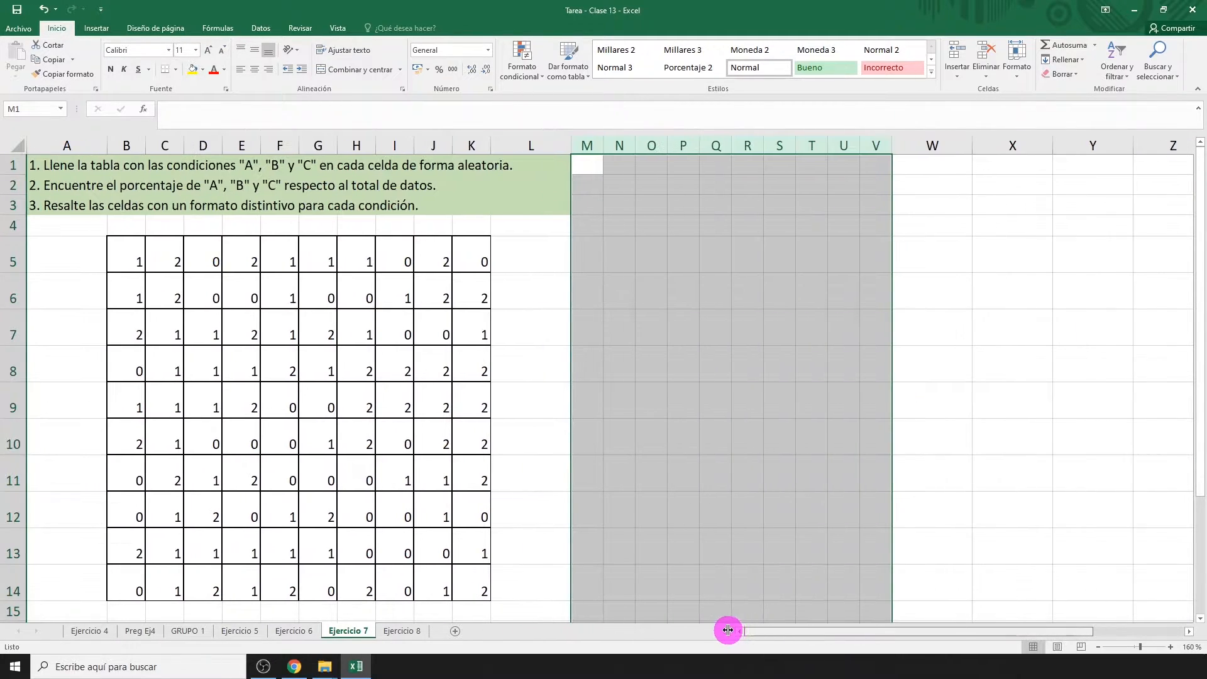
Step: Convert the number in B5 to a letter in M5 with =SI(B5=0;"A";SI(B5=1;"B";"C"))
{"action": "left_click", "coordinate": [591, 256]}
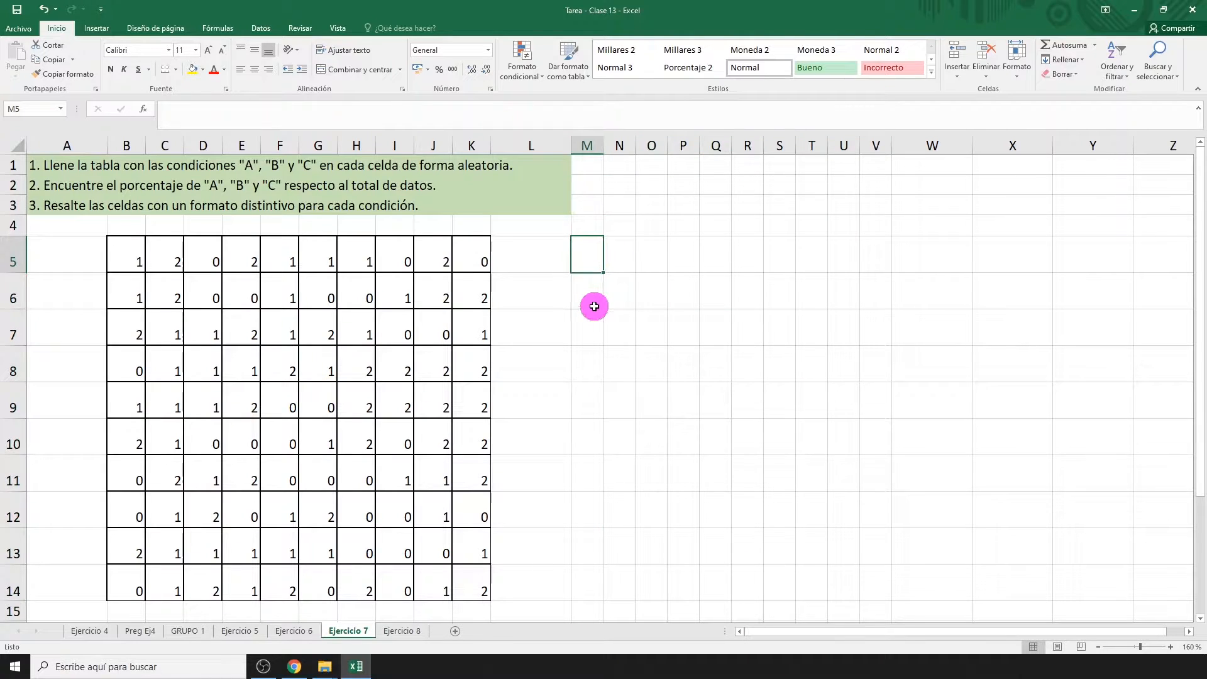
{"action": "type", "text": "="}
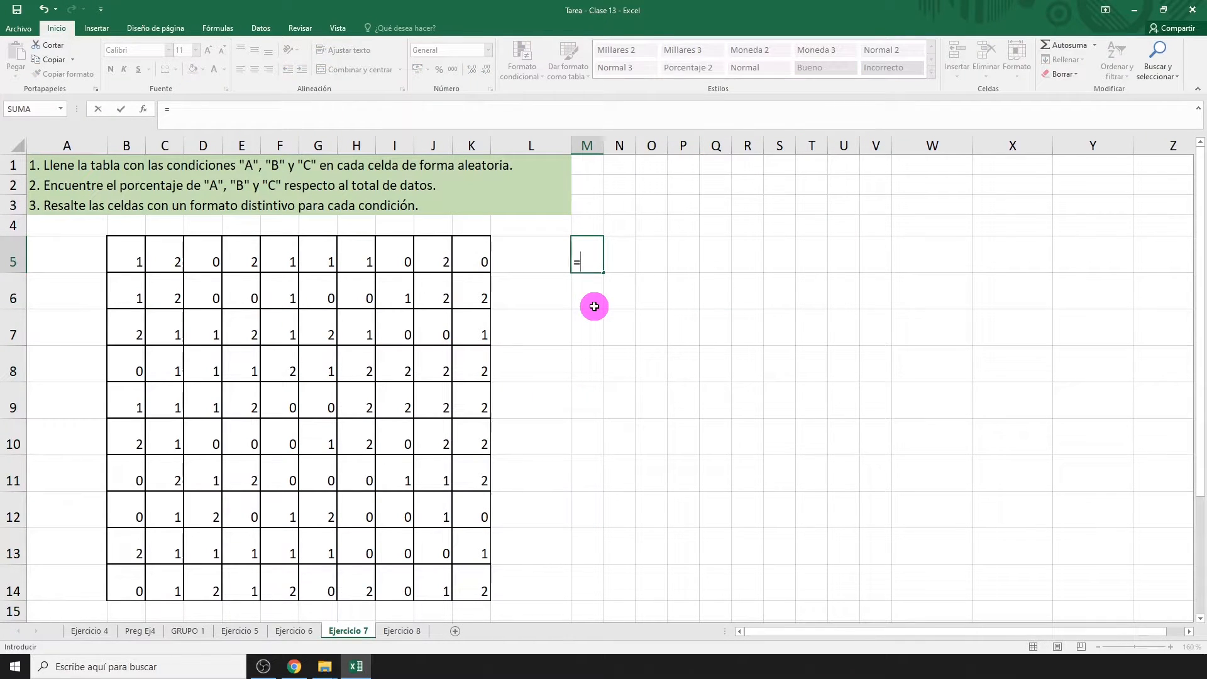
{"action": "type", "text": "SI("}
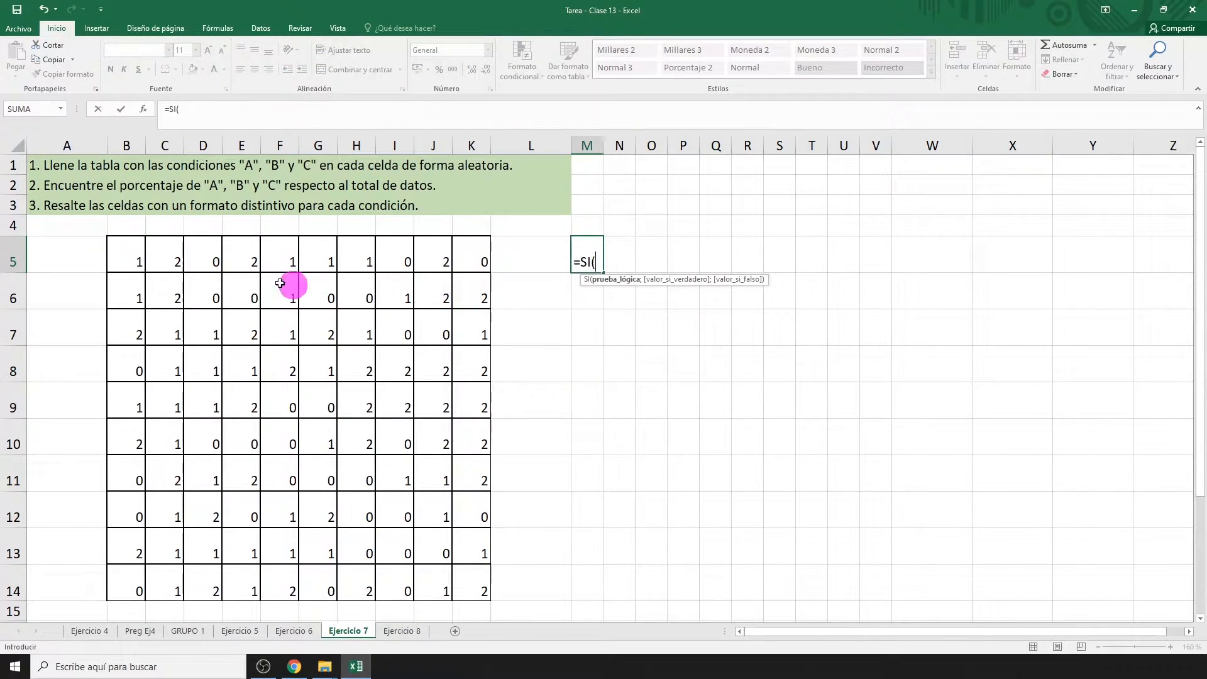
{"action": "left_click", "coordinate": [132, 260]}
{"action": "type", "text": "="}
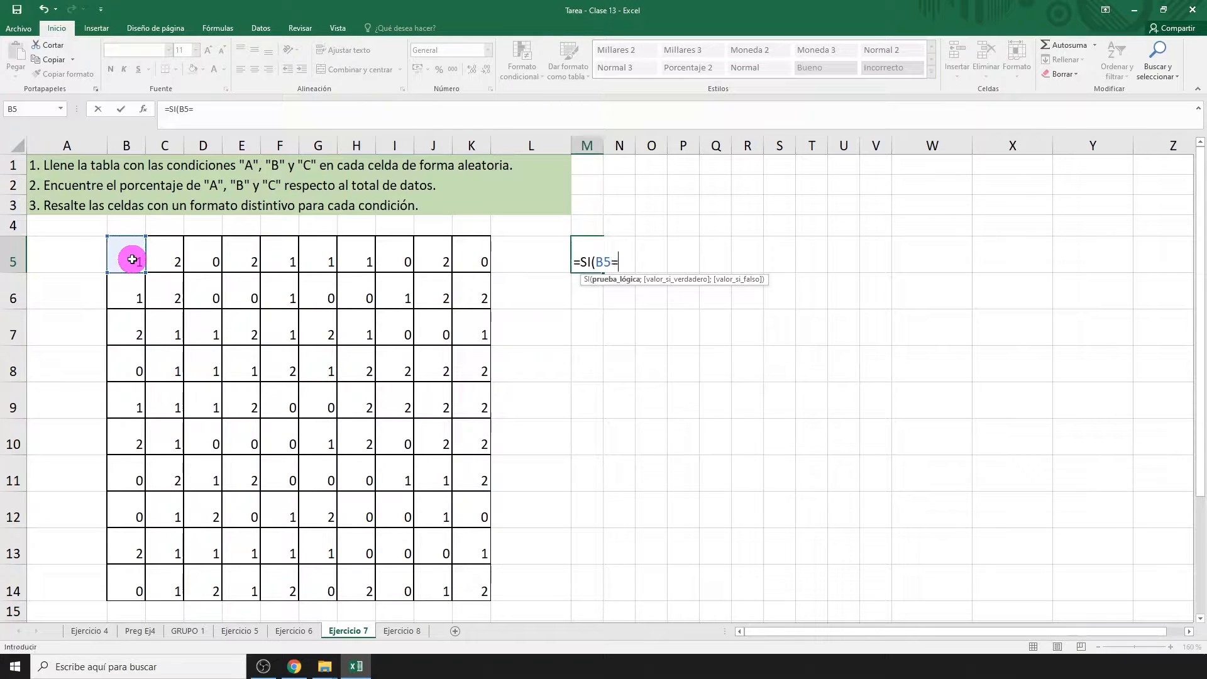
{"action": "type", "text": "0;"}
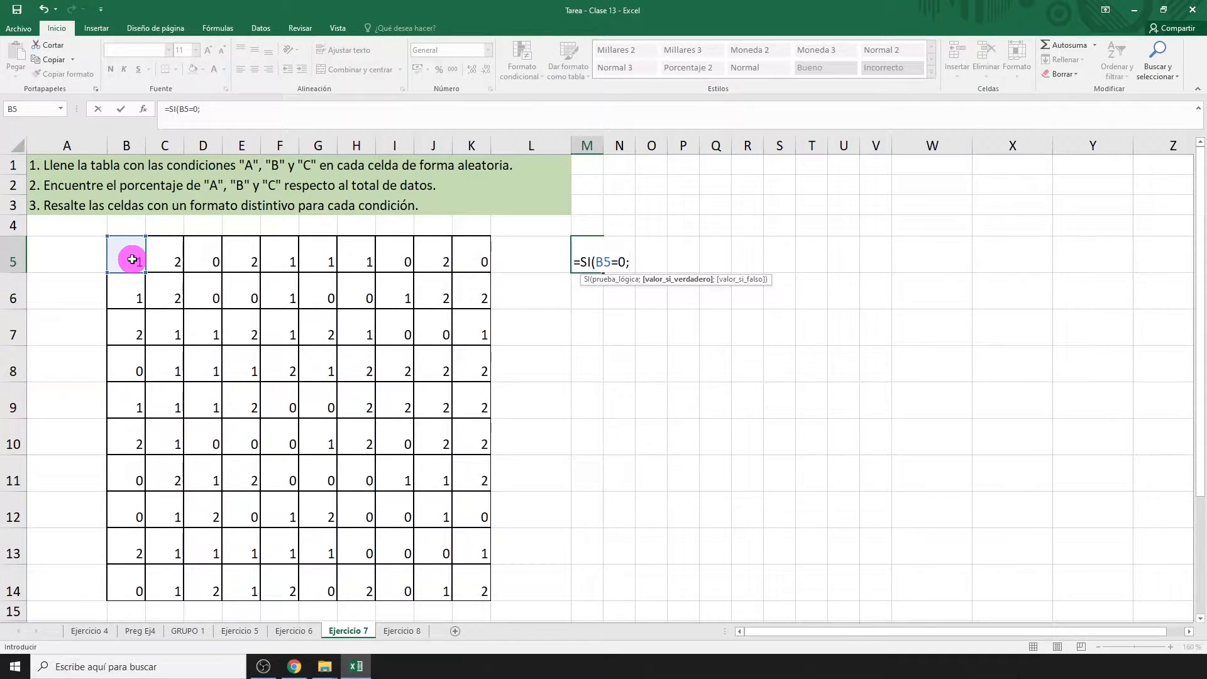
{"action": "type", "text": "\"A\";"}
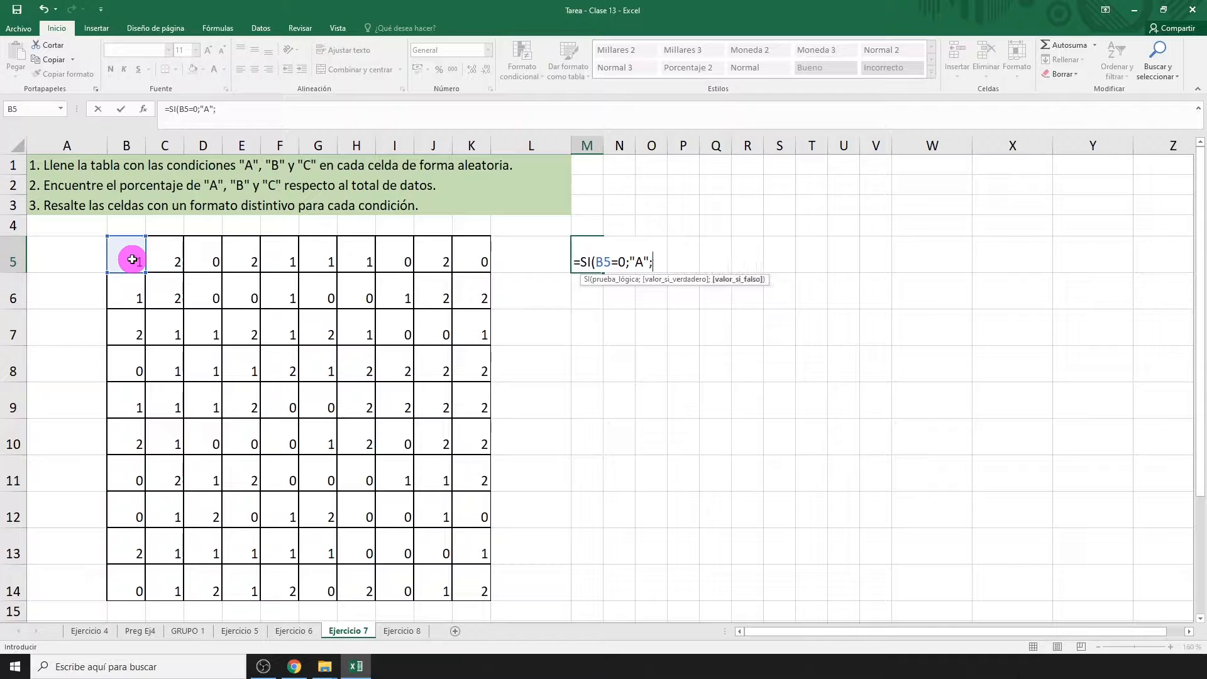
{"action": "type", "text": "SI"}
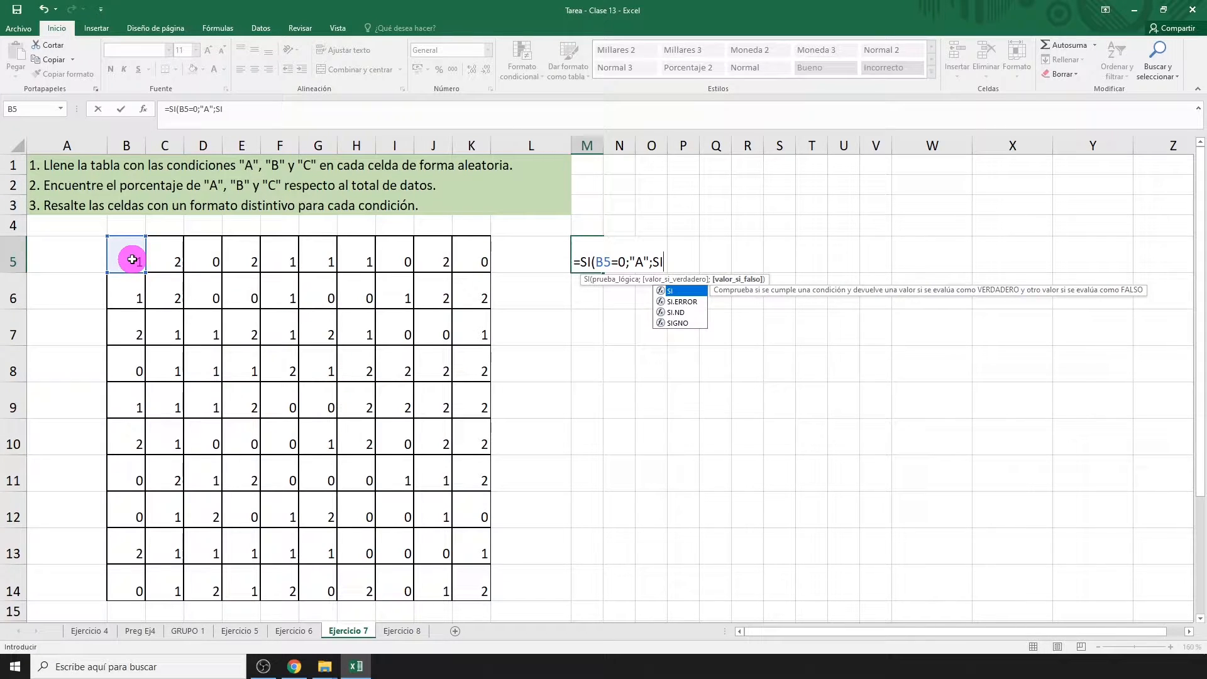
{"action": "type", "text": "("}
{"action": "left_click", "coordinate": [132, 259]}
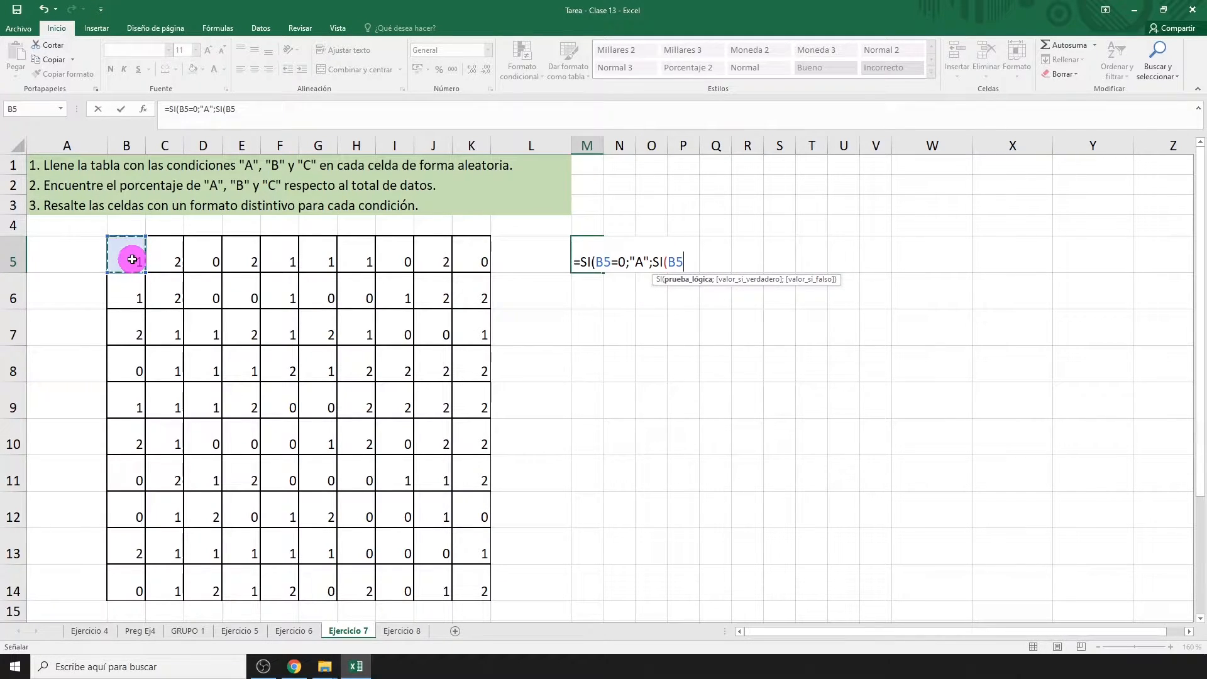
{"action": "type", "text": "=1;"}
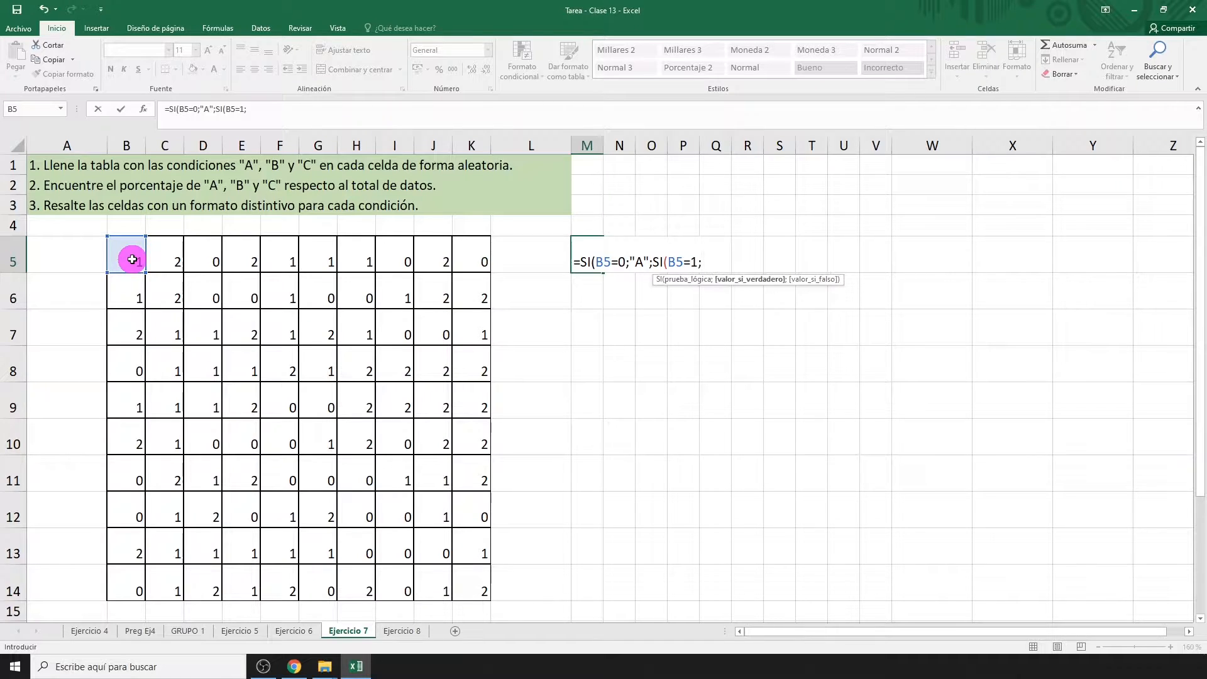
{"action": "type", "text": "\"B\";\"C\""}
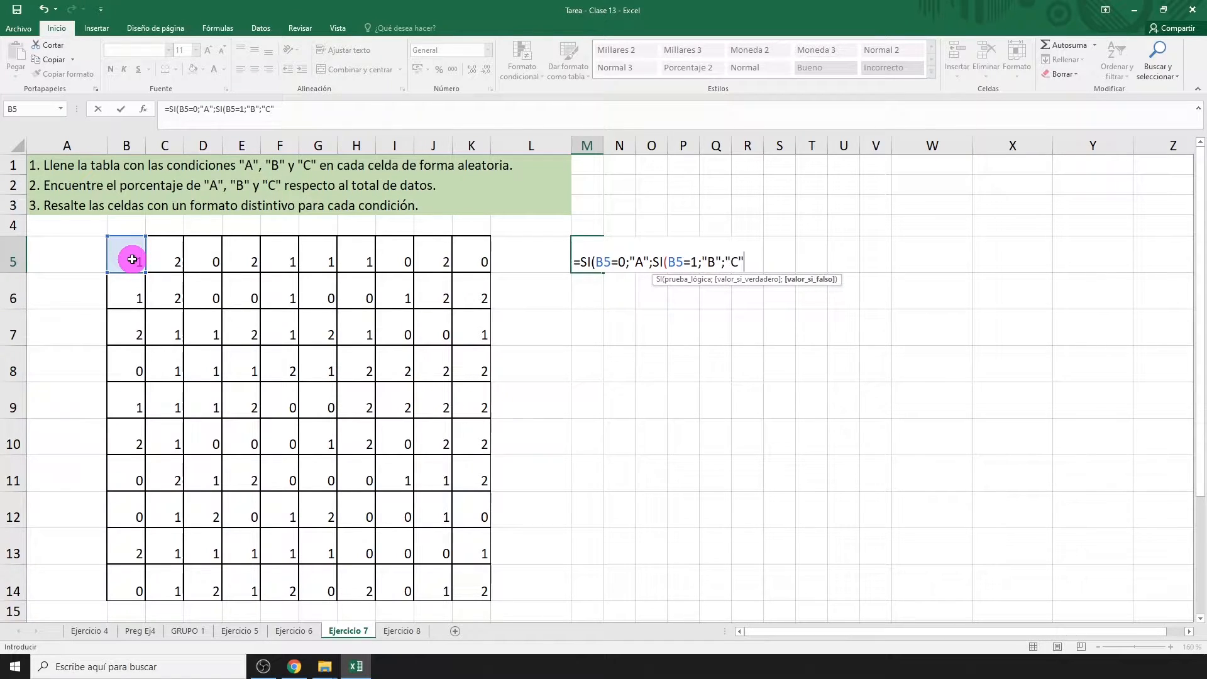
{"action": "type", "text": "))"}
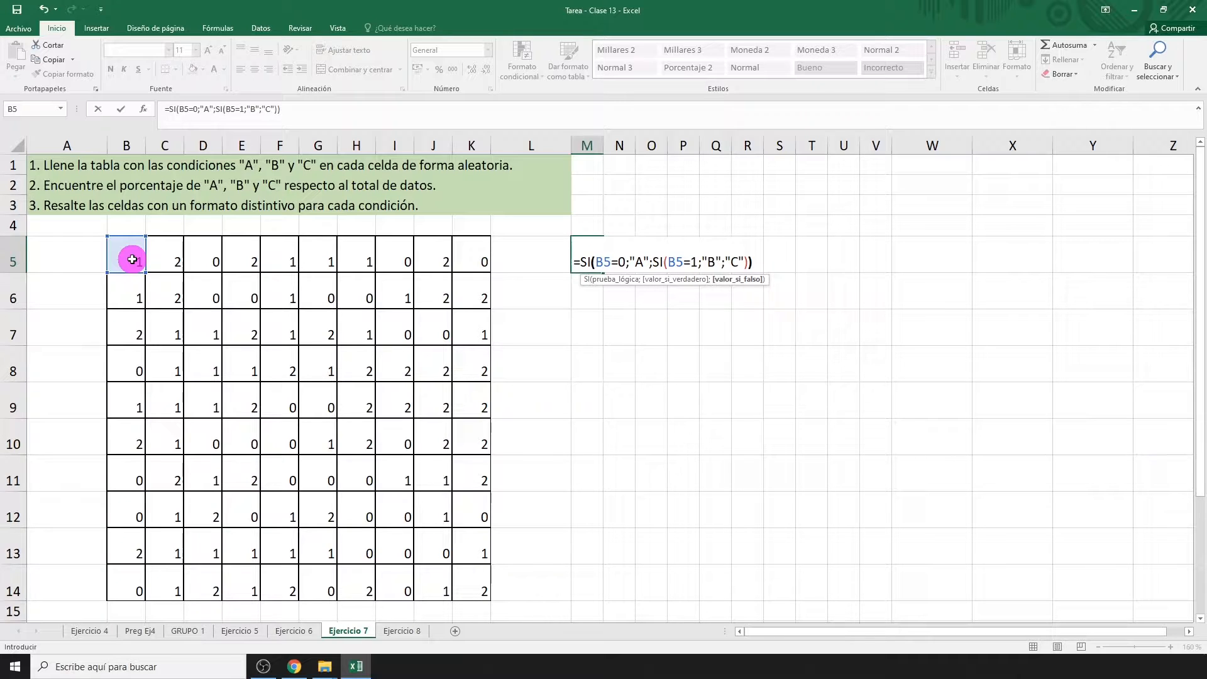
{"action": "key", "text": "Return"}
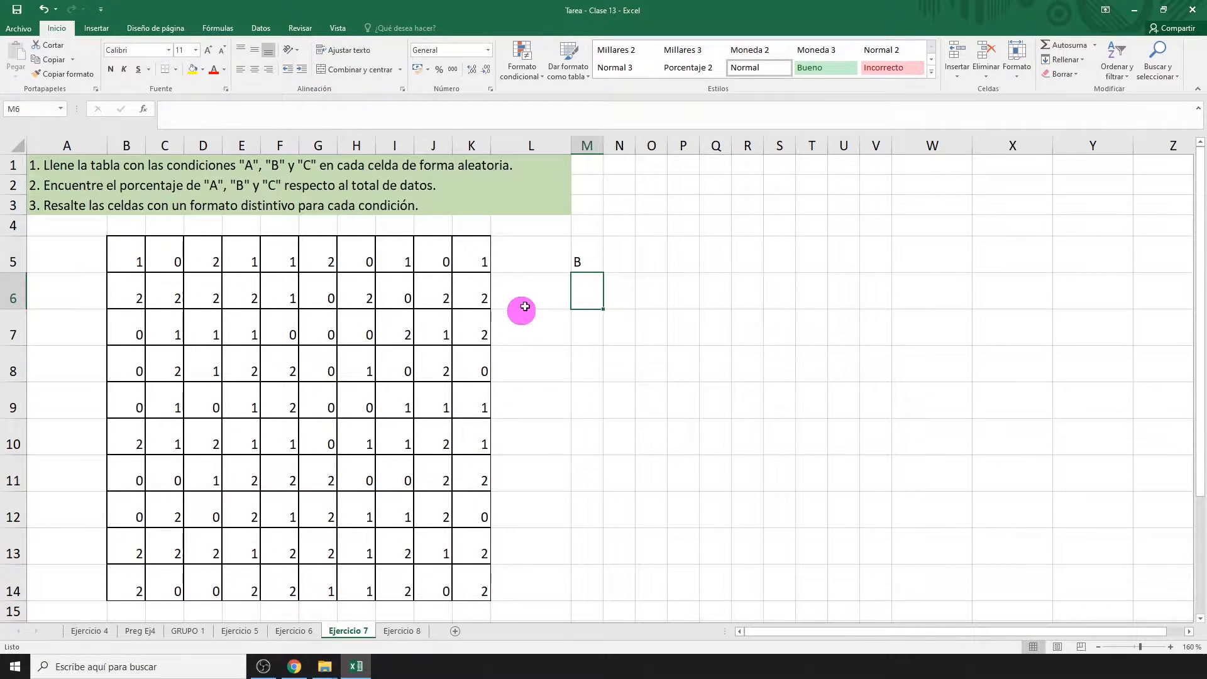
Step: Fill the M5 formula across M5:V14 and paste the resulting letters as values over the table starting at B5
{"action": "left_click", "coordinate": [582, 252]}
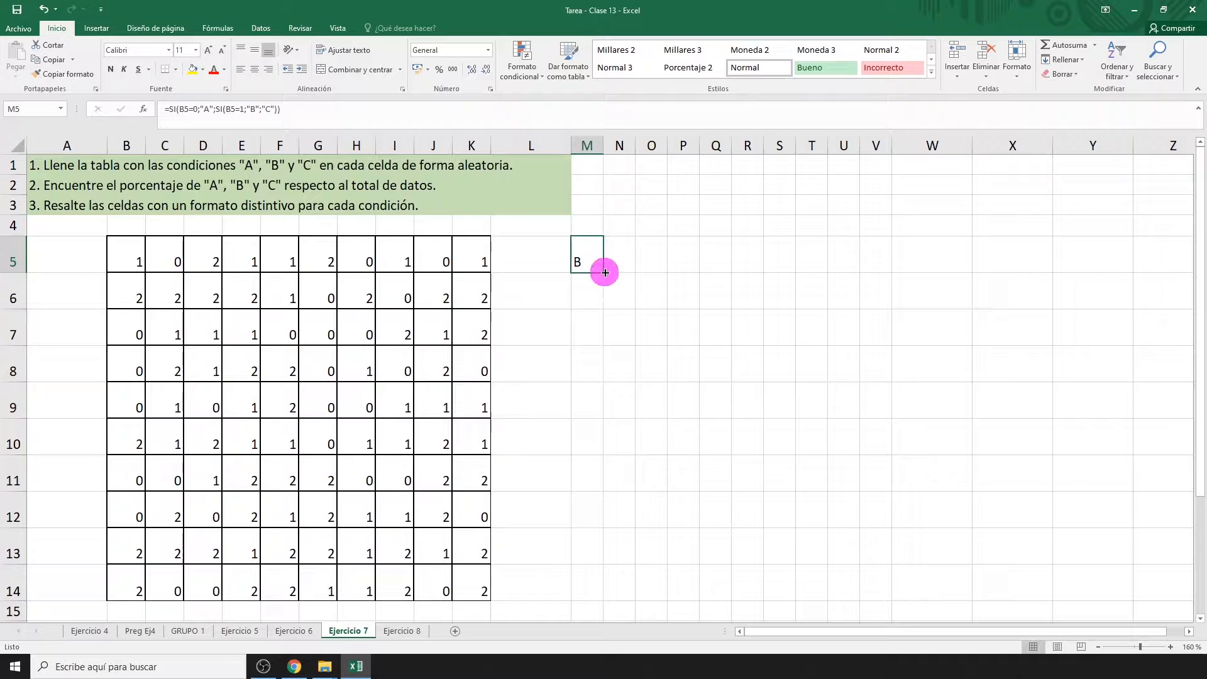
{"action": "left_click_drag", "start_coordinate": [602, 280], "coordinate": [892, 603]}
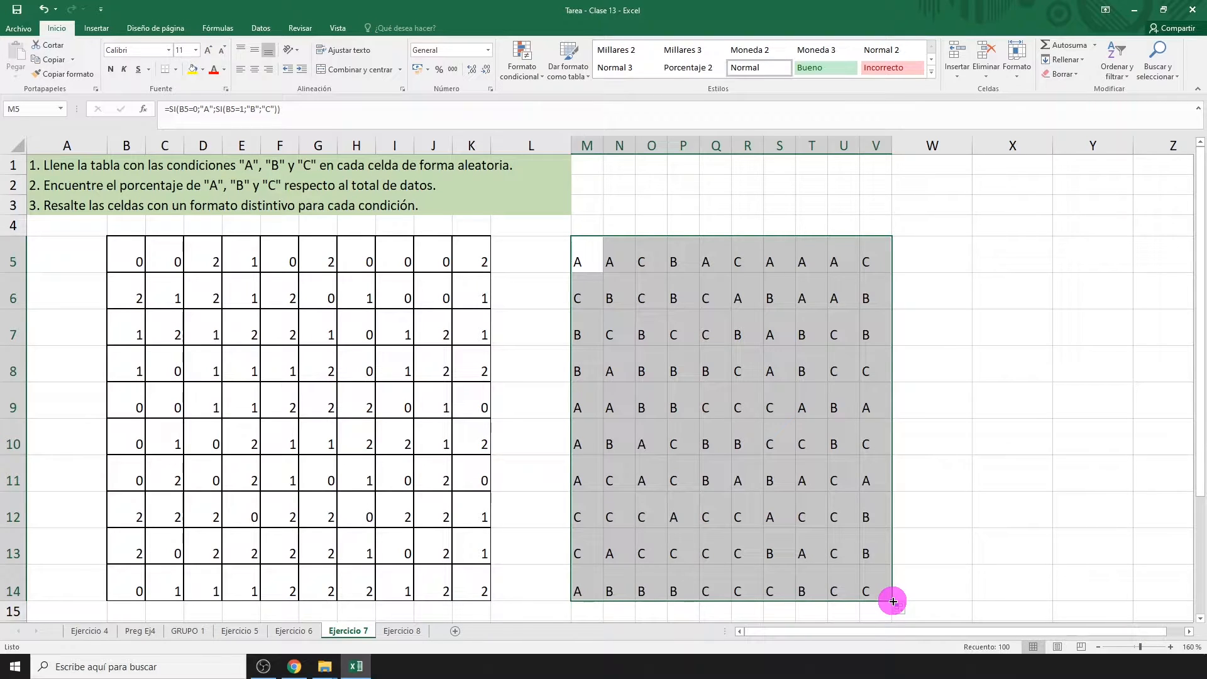
{"action": "key", "text": "ctrl+c"}
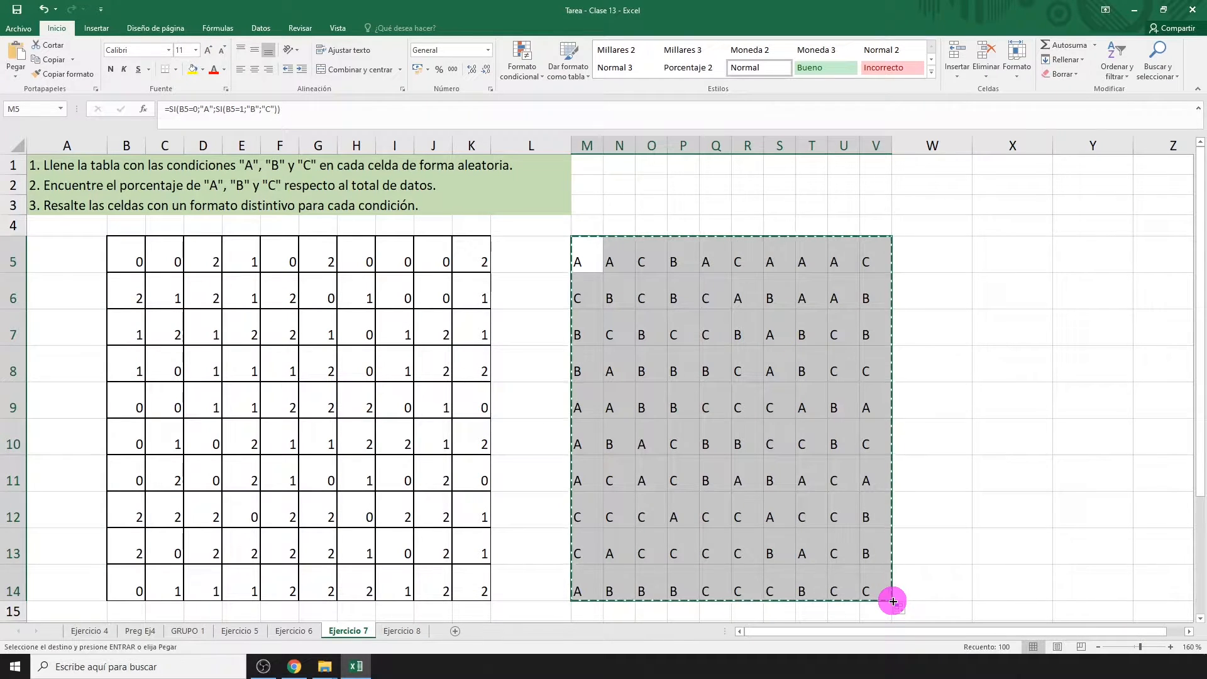
{"action": "left_click", "coordinate": [126, 253]}
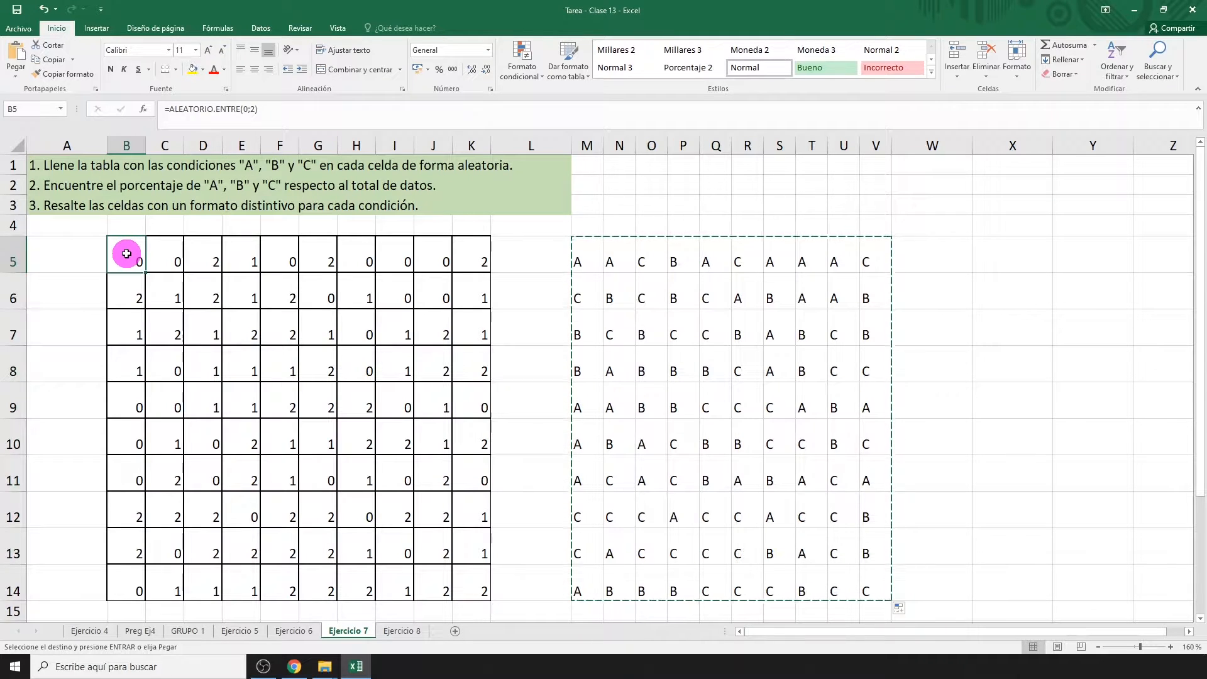
{"action": "left_click", "coordinate": [15, 76]}
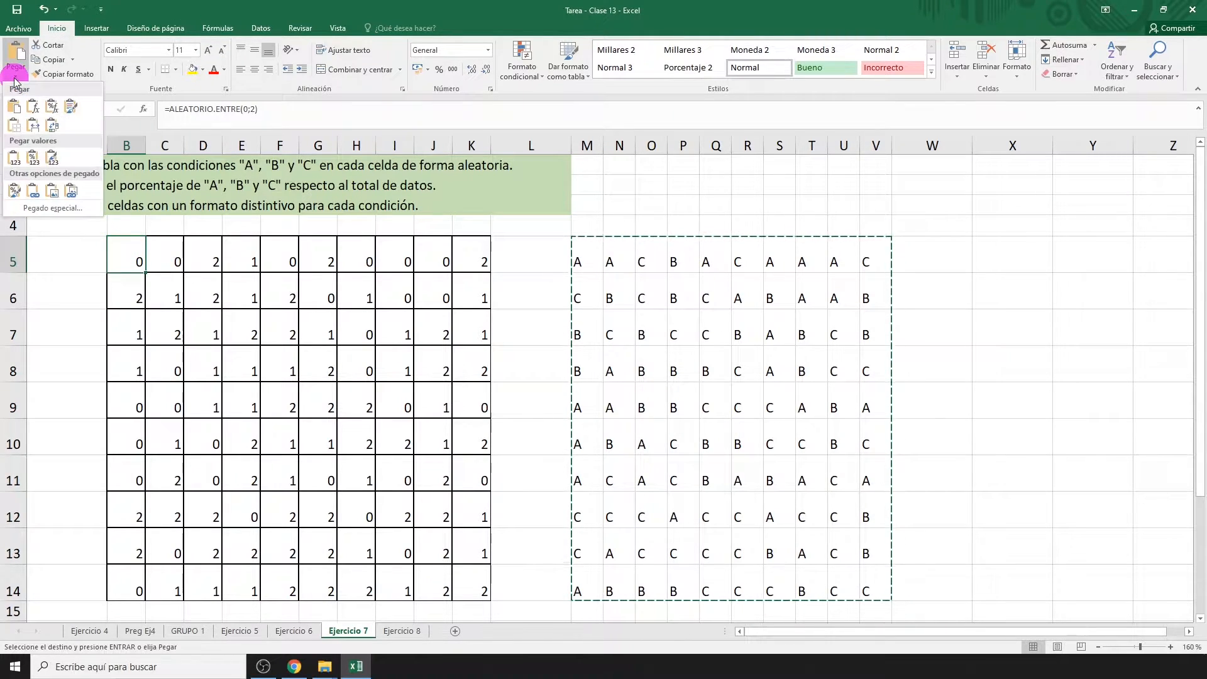
{"action": "left_click", "coordinate": [15, 159]}
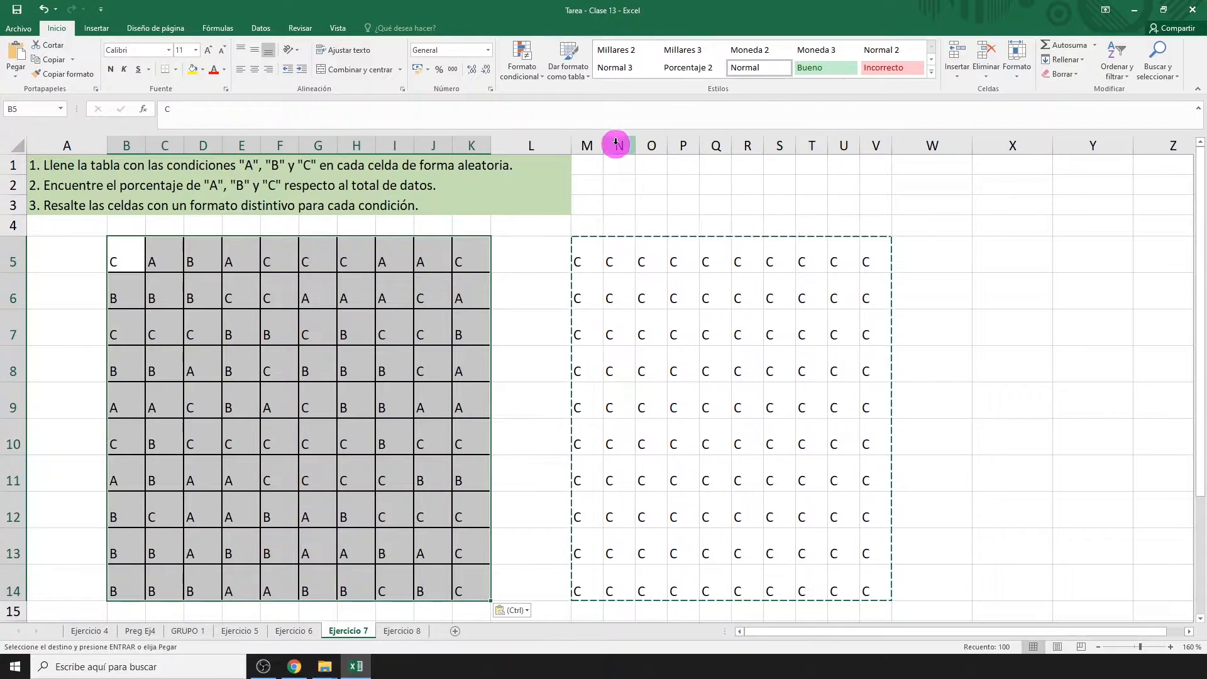
Step: Delete the helper columns M through V
{"action": "left_click_drag", "start_coordinate": [593, 144], "coordinate": [900, 139]}
{"action": "key", "text": "ctrl+minus"}
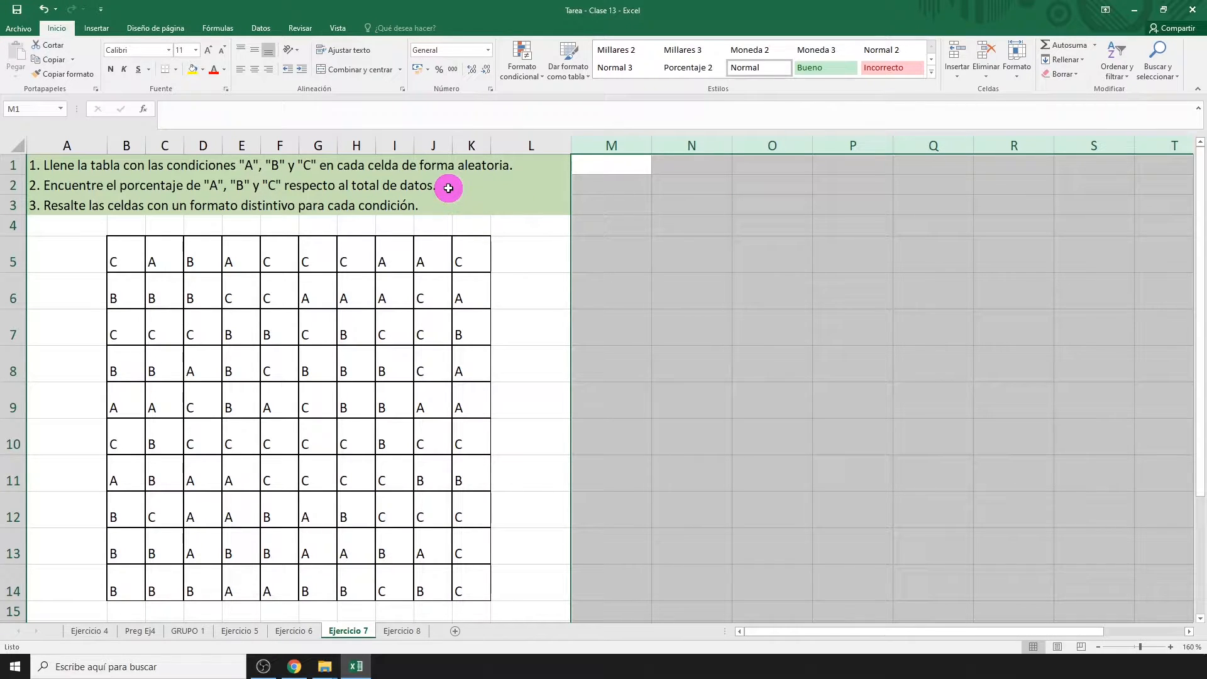
Step: Enter the summary labels TOTAL, A, B and C in cells M5 to M8
{"action": "left_click", "coordinate": [585, 247]}
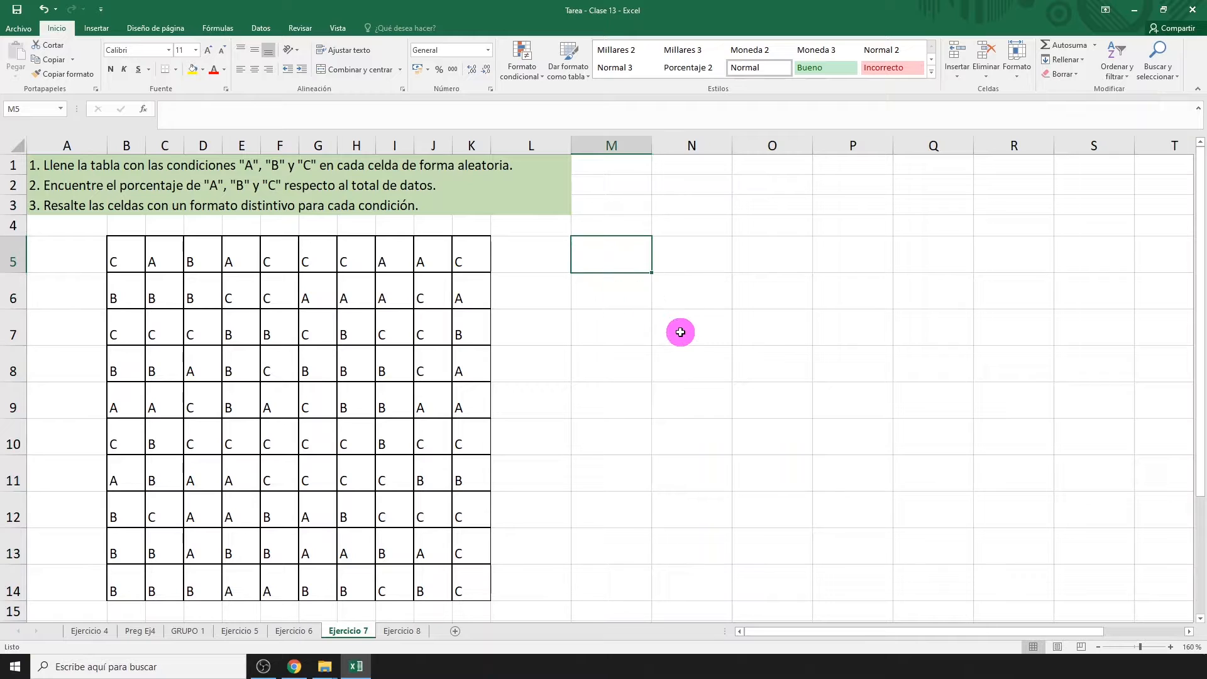
{"action": "type", "text": "TOTAL"}
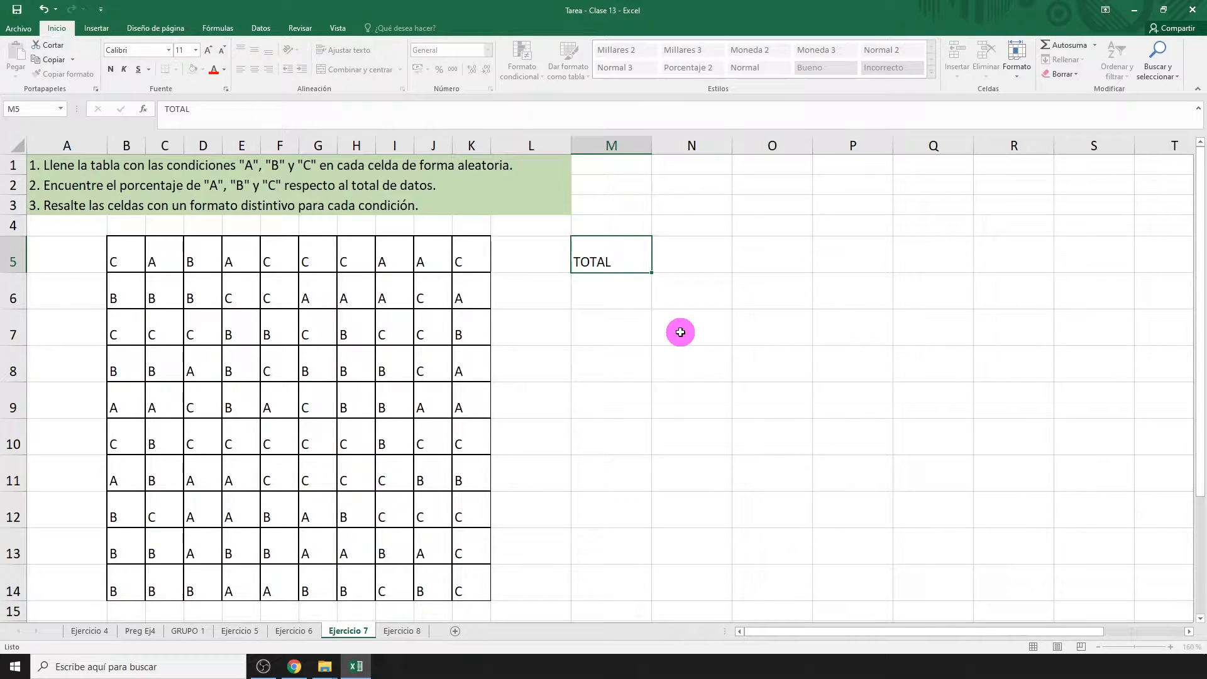
{"action": "key", "text": "Return"}
{"action": "type", "text": "A"}
{"action": "key", "text": "Return"}
{"action": "type", "text": "B"}
{"action": "key", "text": "Return"}
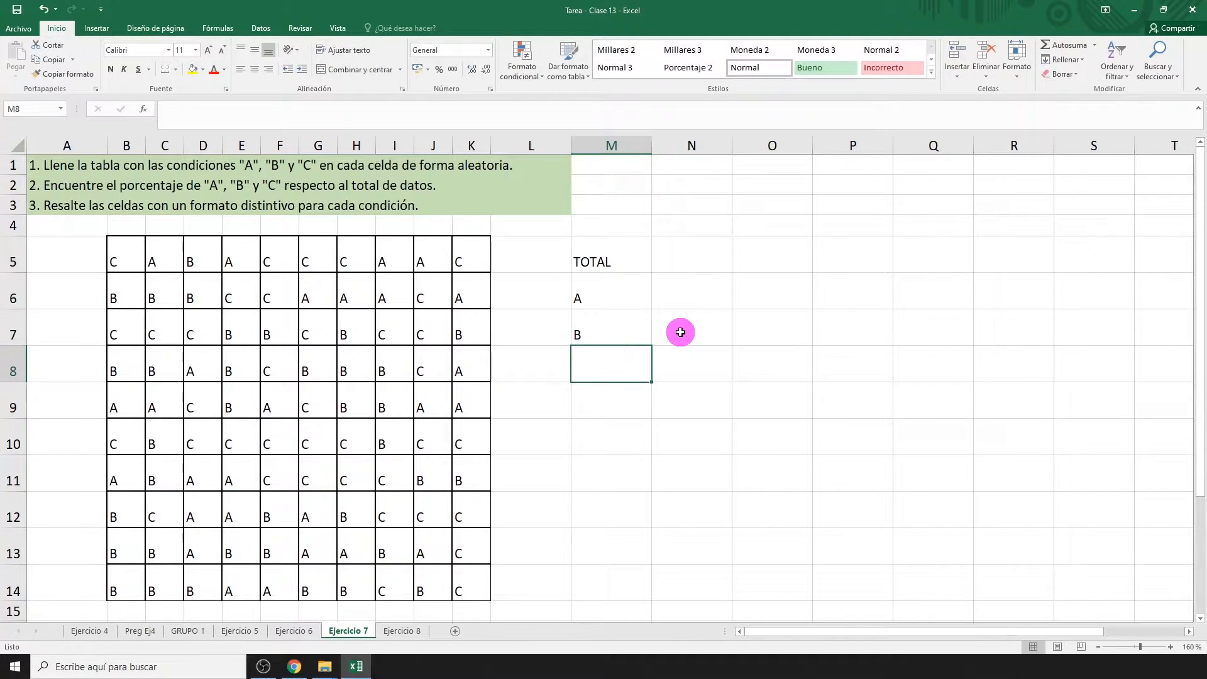
{"action": "type", "text": "C"}
Step: Count all filled cells of the letter table in N5 with =CONTARA(B5:K14)
{"action": "left_click", "coordinate": [682, 262]}
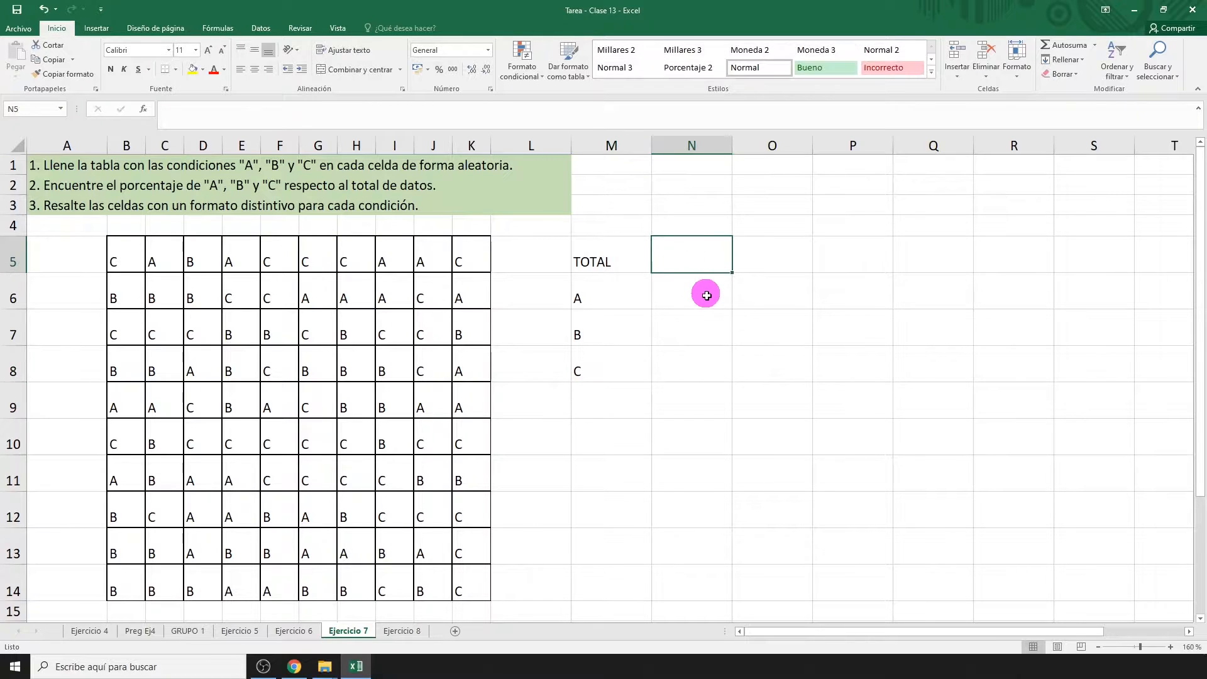
{"action": "type", "text": "=C"}
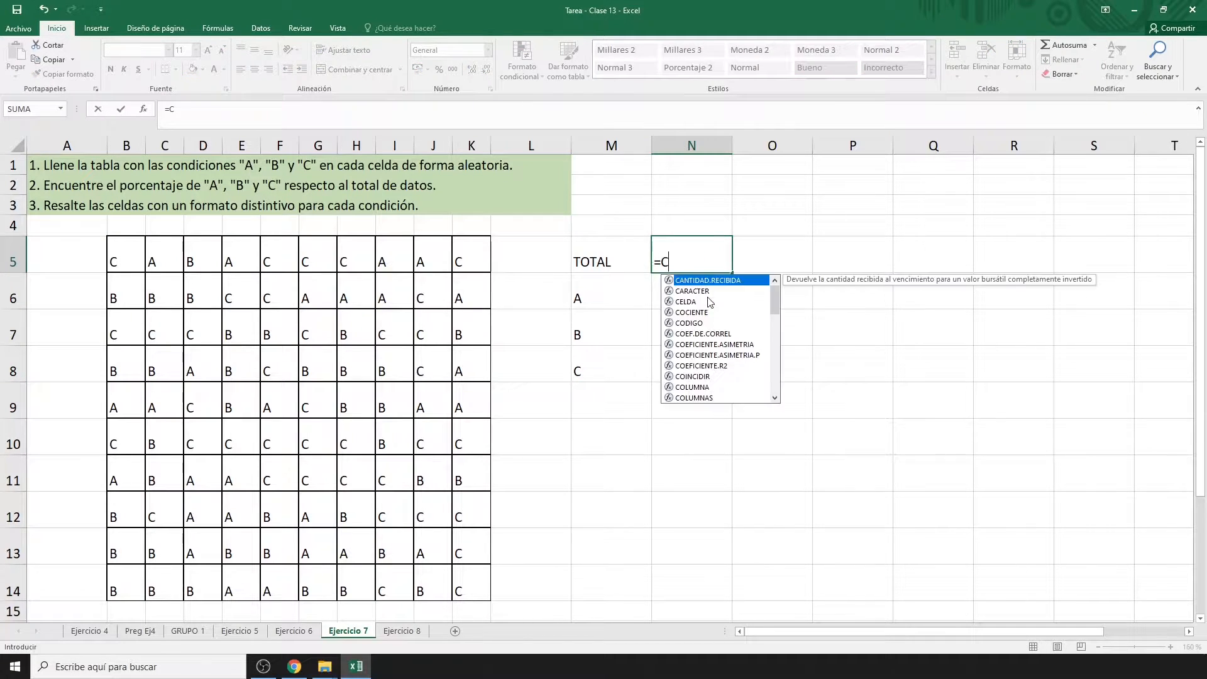
{"action": "type", "text": "ONTARA"}
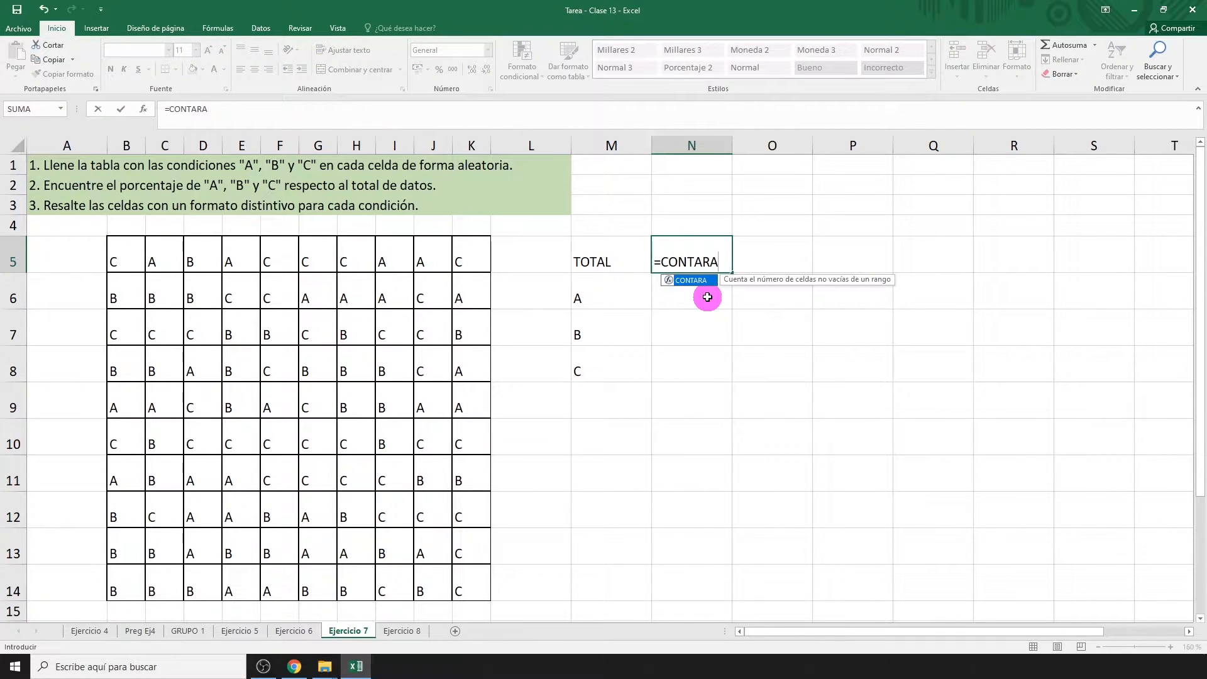
{"action": "type", "text": "("}
{"action": "left_click_drag", "start_coordinate": [142, 260], "coordinate": [486, 578]}
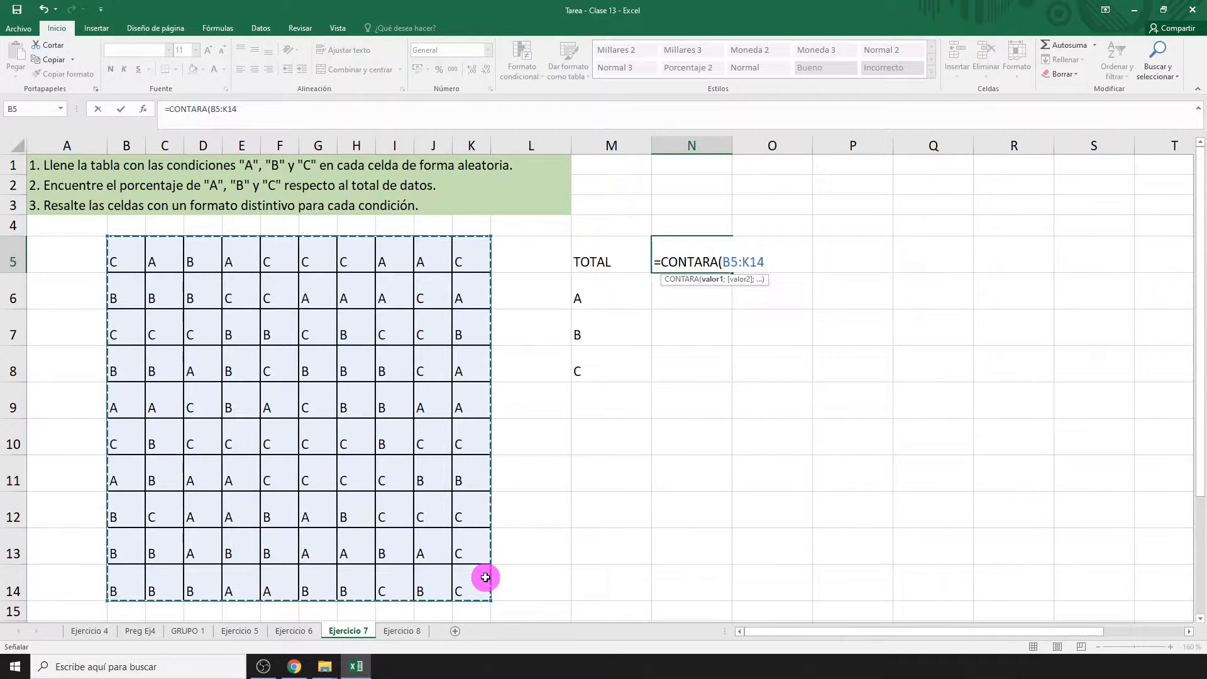
{"action": "key", "text": "Return"}
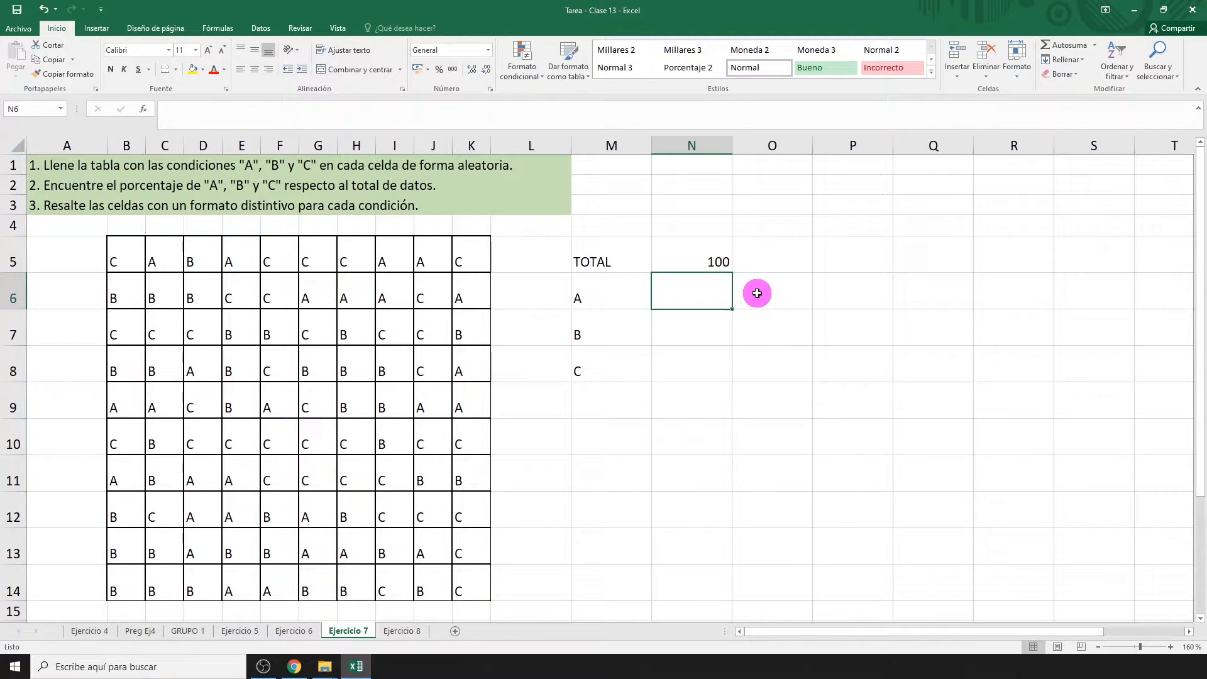
Step: Count each letter's occurrences with =CONTAR.SI($B$5:$K$14;M6) in N6, filled down to N8
{"action": "type", "text": "=CONTAR"}
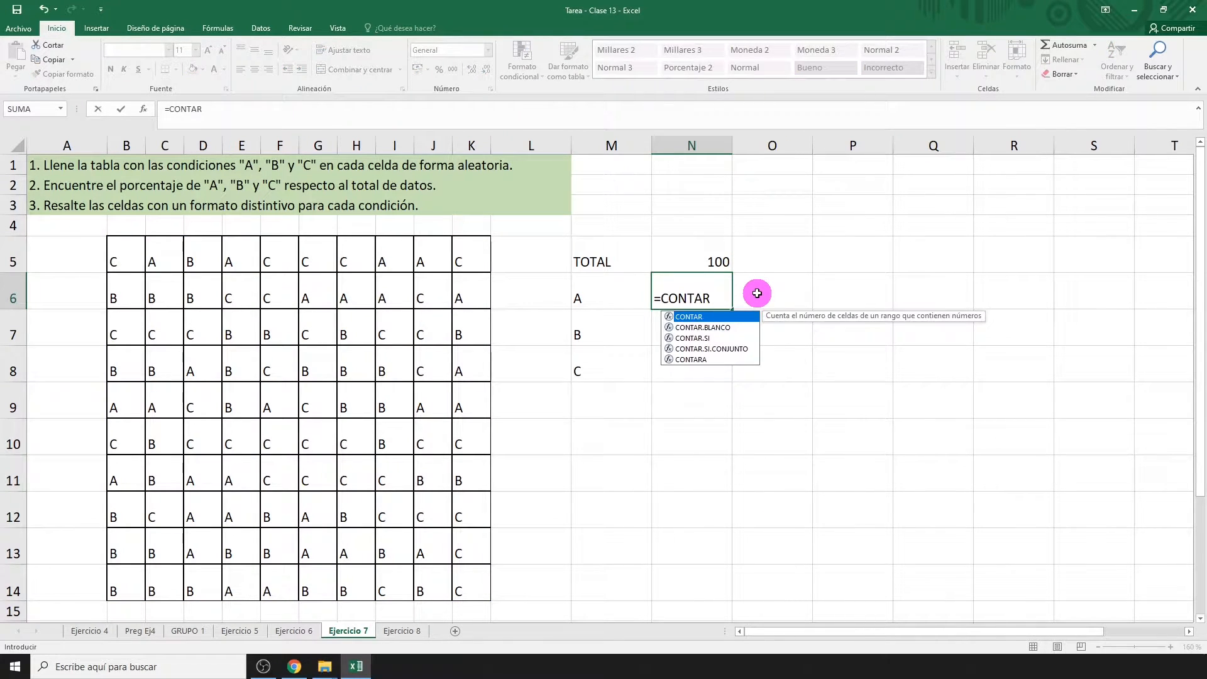
{"action": "key", "text": "Down"}
{"action": "key", "text": "Down"}
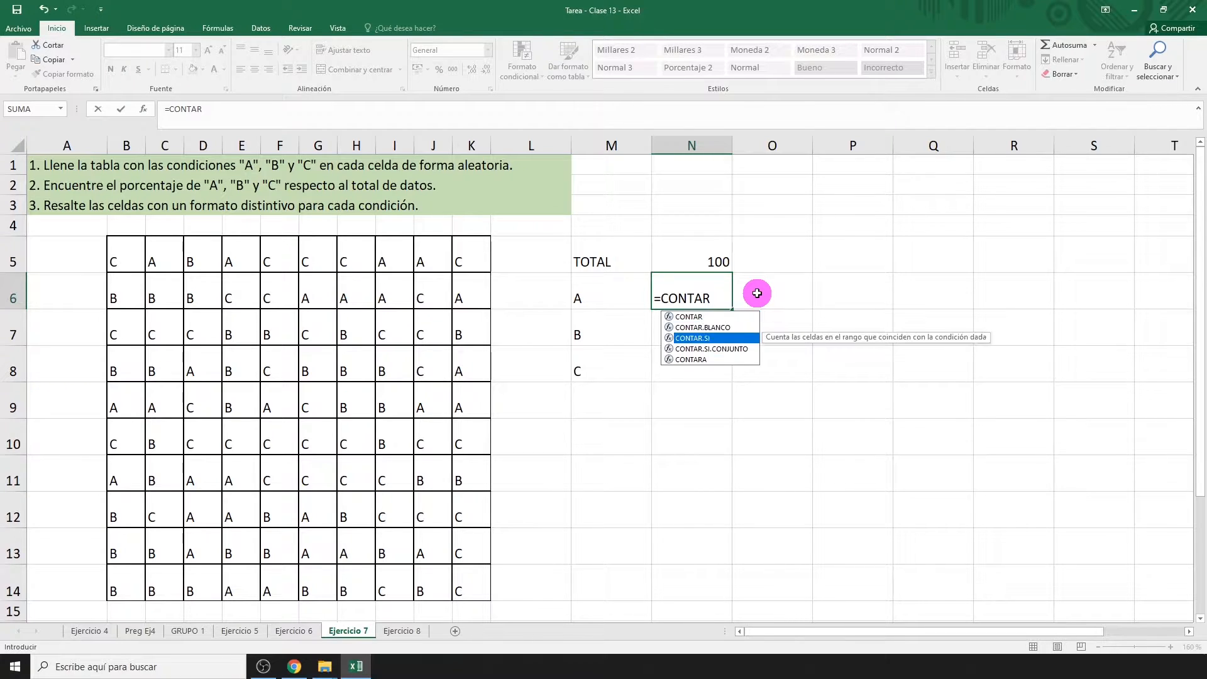
{"action": "key", "text": "Tab"}
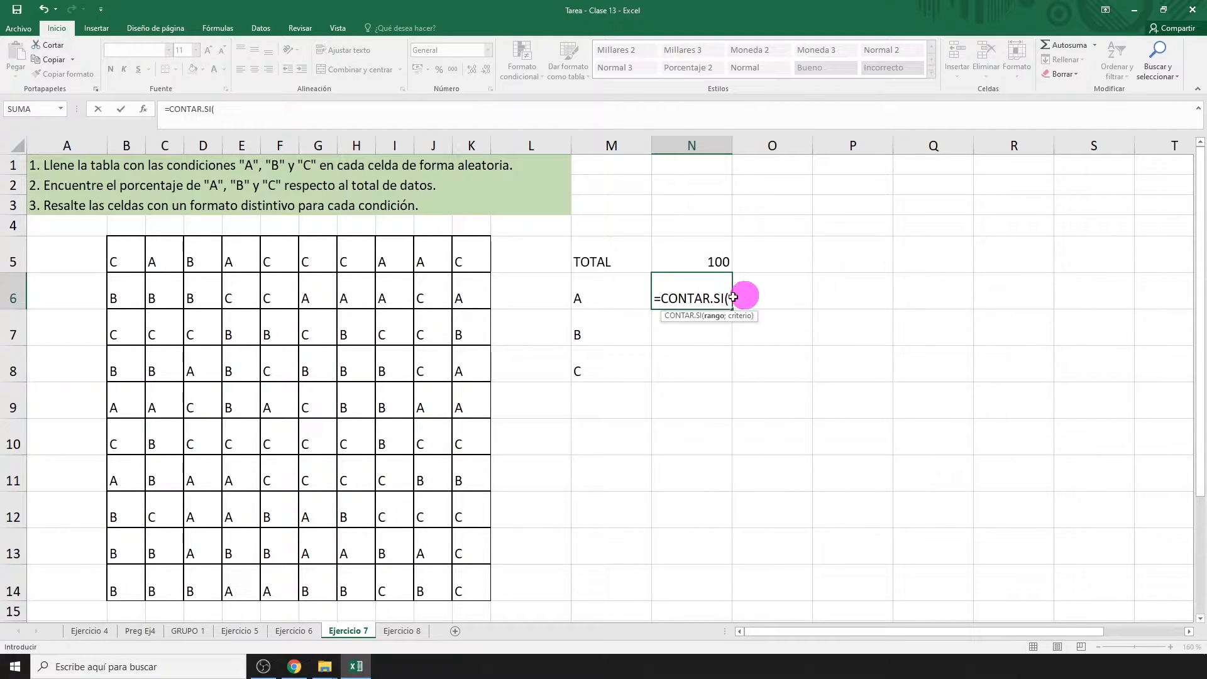
{"action": "left_click_drag", "start_coordinate": [130, 262], "coordinate": [457, 583]}
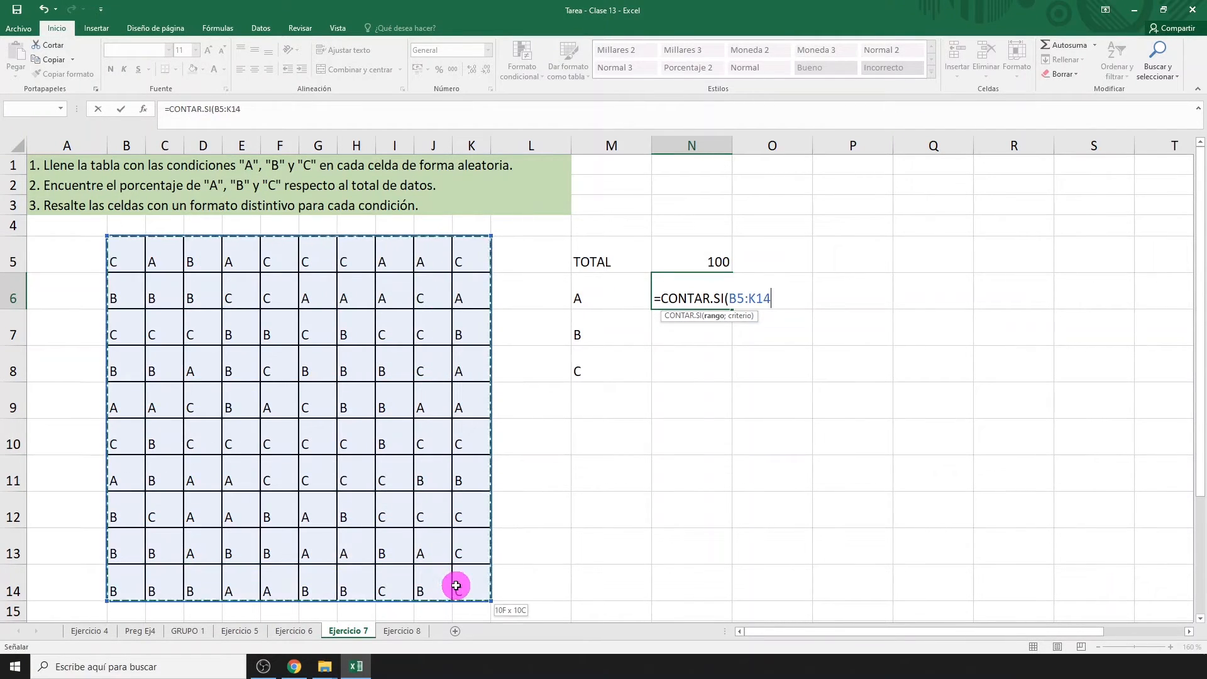
{"action": "key", "text": "F4"}
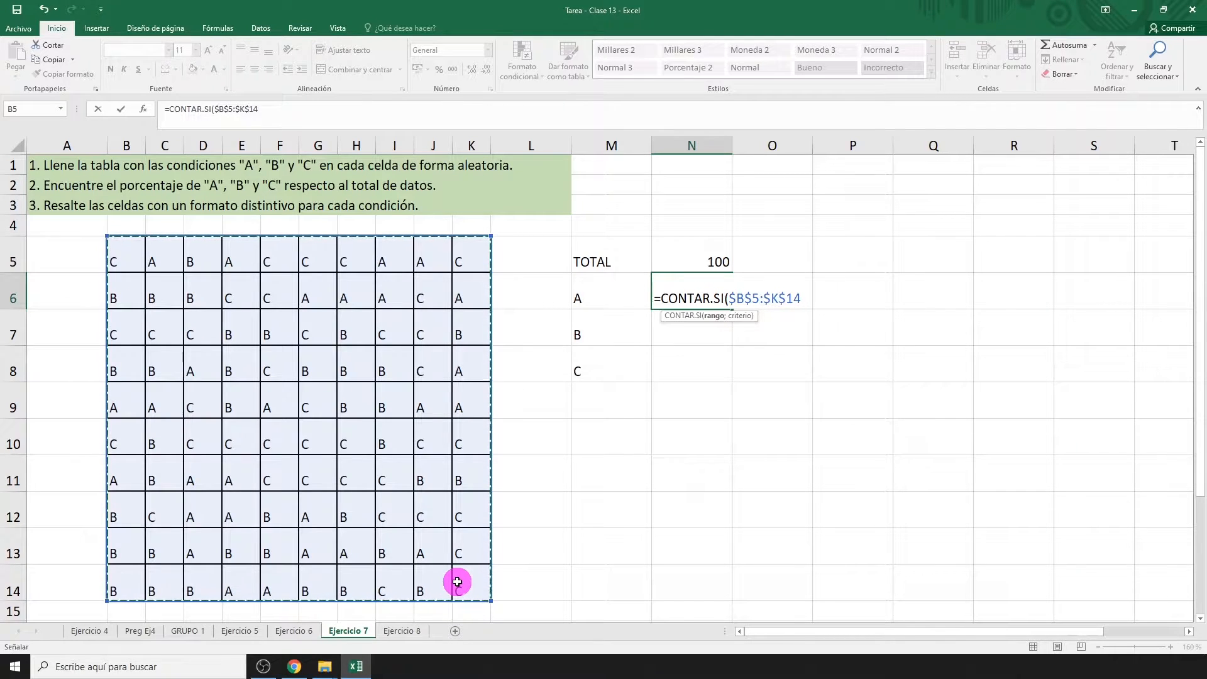
{"action": "type", "text": ";"}
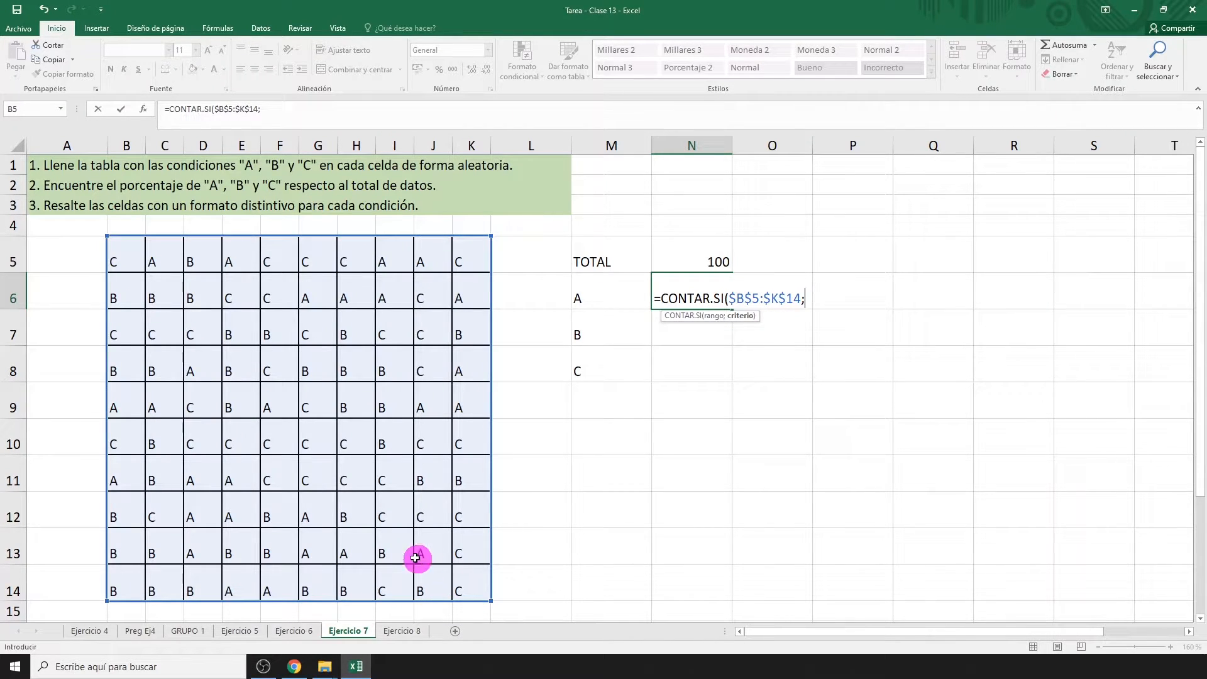
{"action": "left_click", "coordinate": [593, 297]}
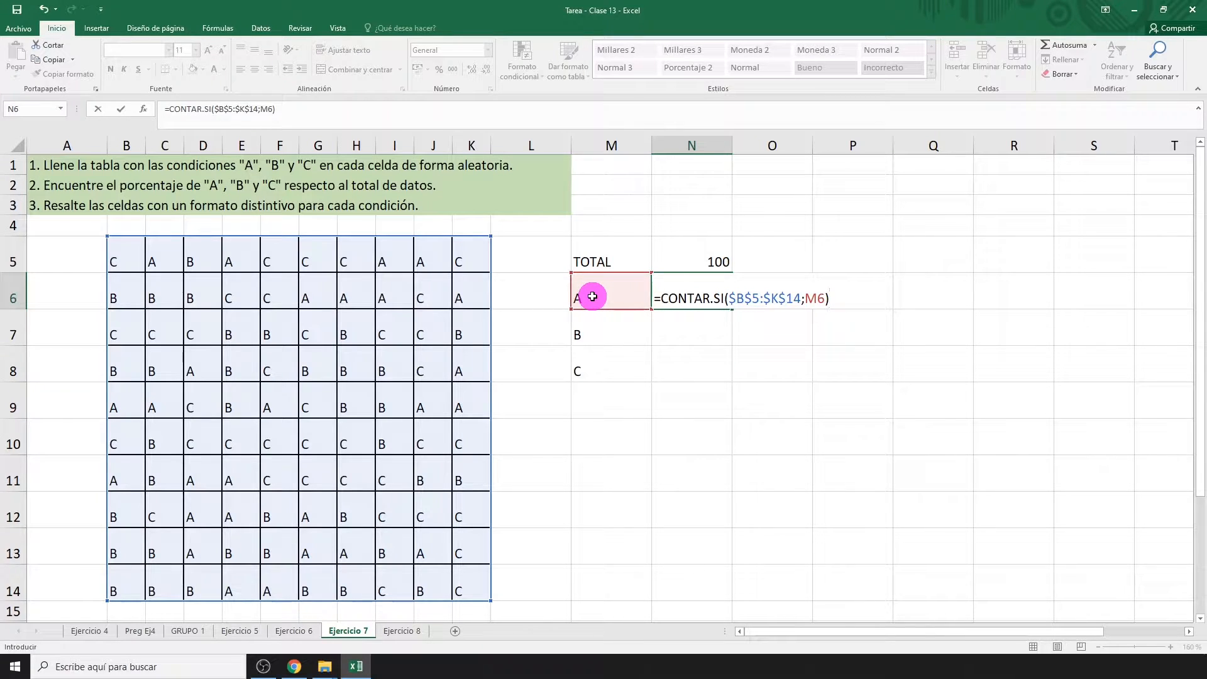
{"action": "type", "text": ")"}
{"action": "key", "text": "Return"}
{"action": "left_click", "coordinate": [688, 300]}
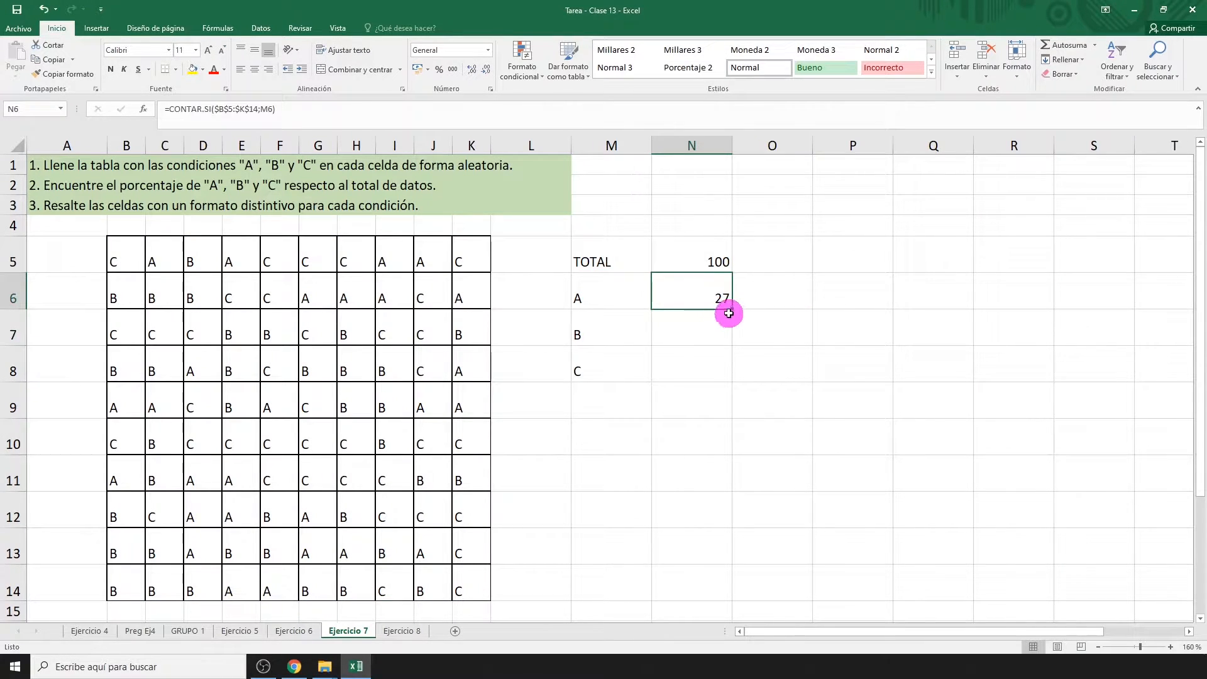
{"action": "left_click_drag", "start_coordinate": [728, 313], "coordinate": [731, 382]}
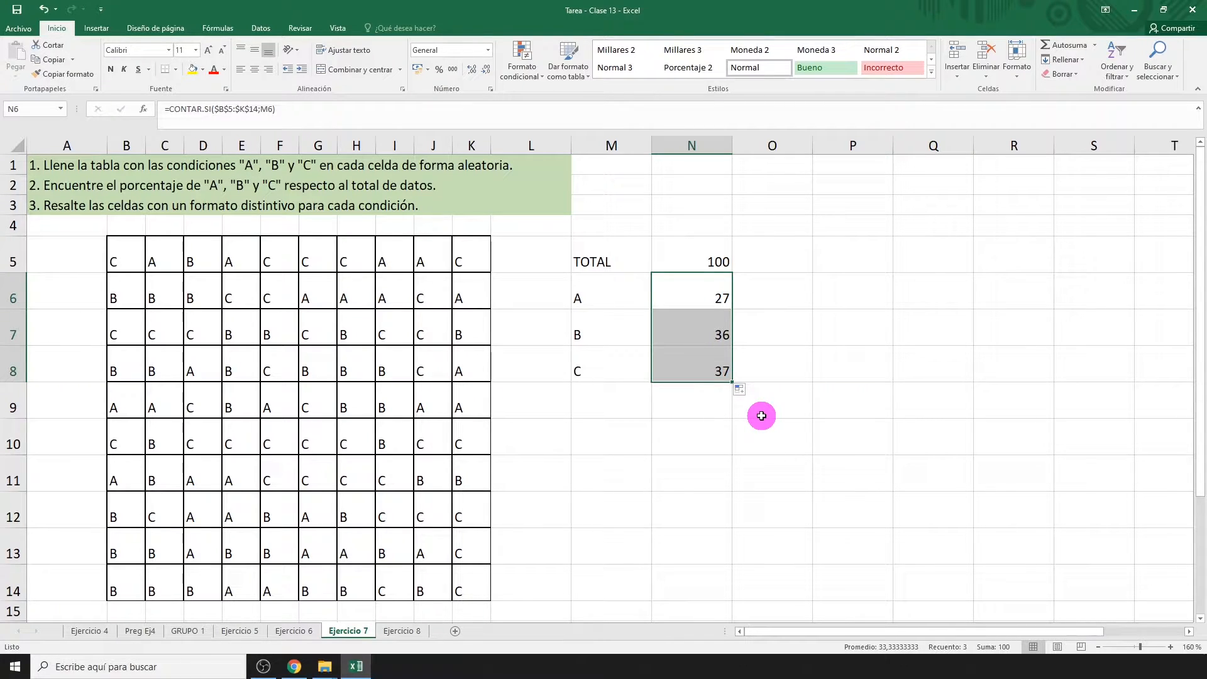
Step: Calculate the share of A in O6 by dividing its count by the fixed total, =N6/$N$5
{"action": "left_click", "coordinate": [785, 300]}
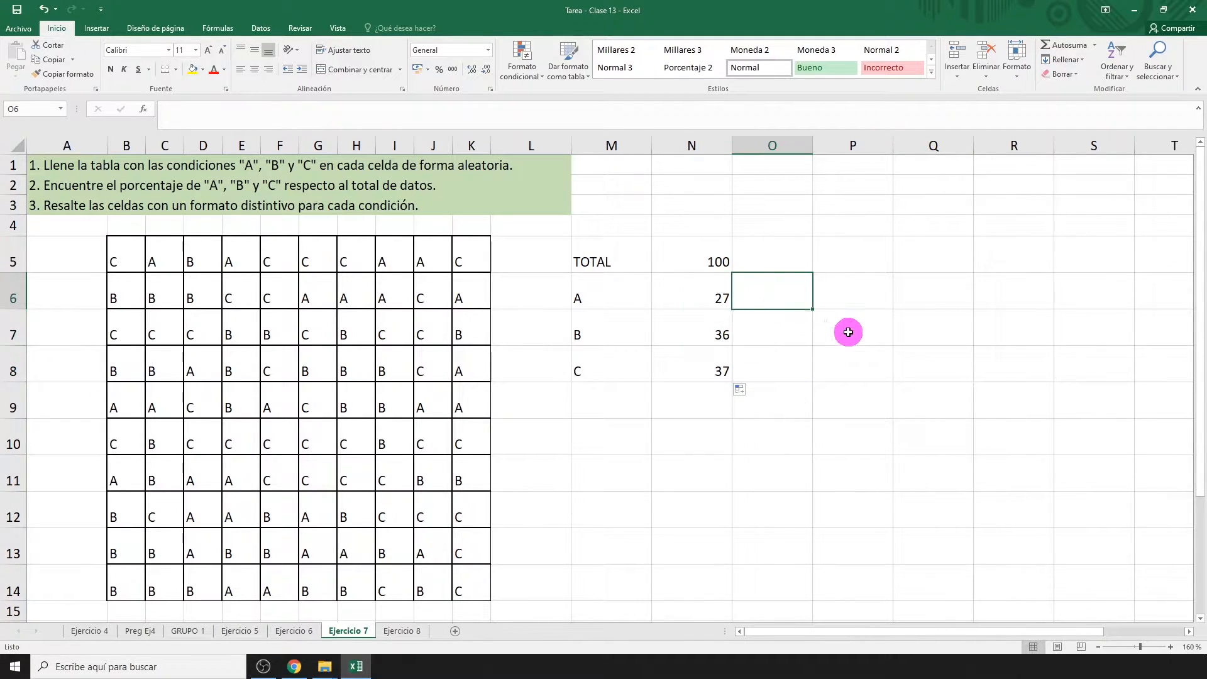
{"action": "type", "text": "="}
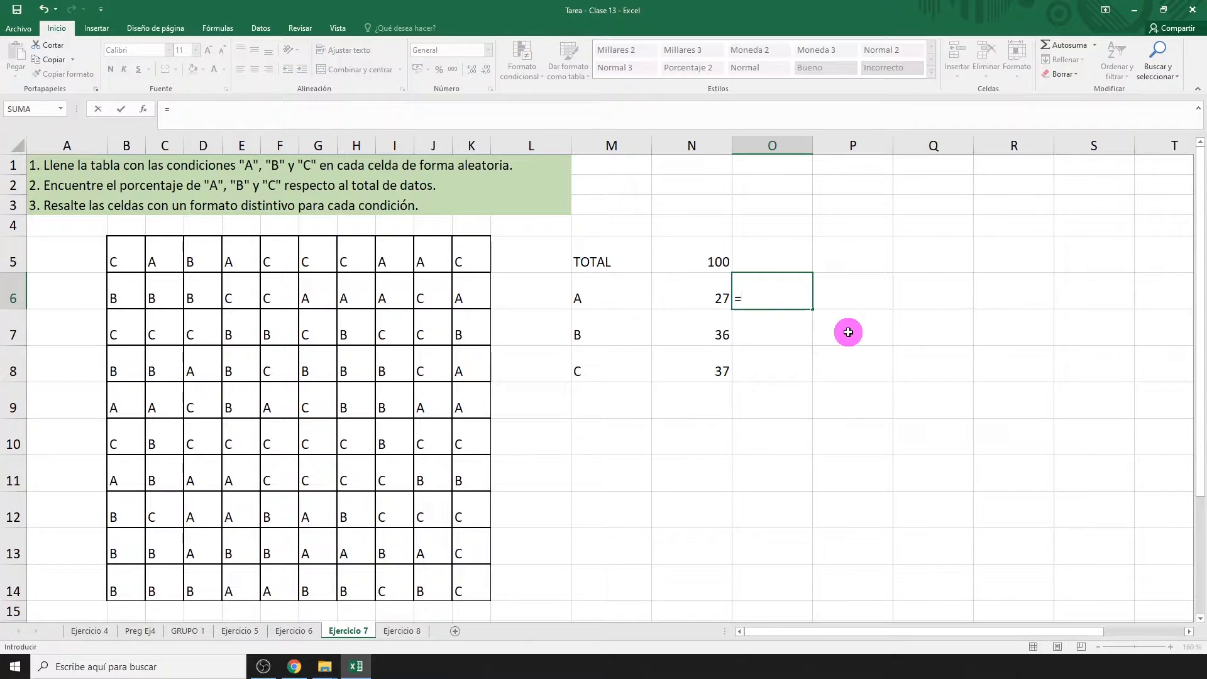
{"action": "left_click", "coordinate": [689, 293]}
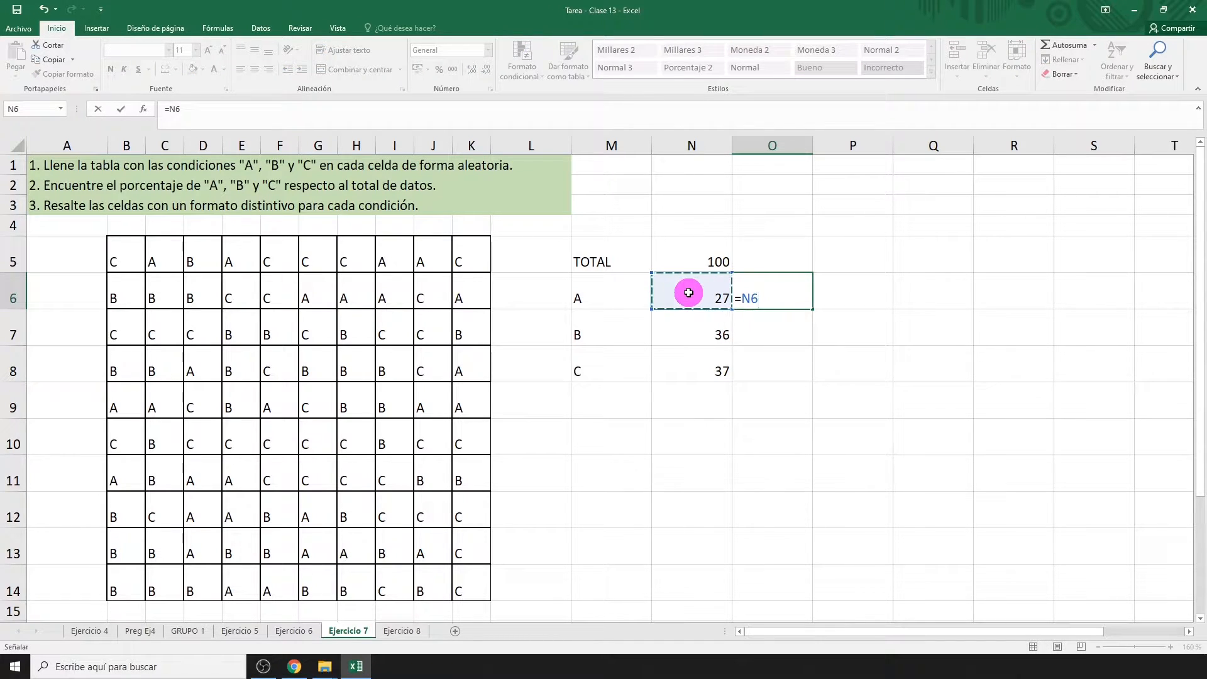
{"action": "type", "text": "/"}
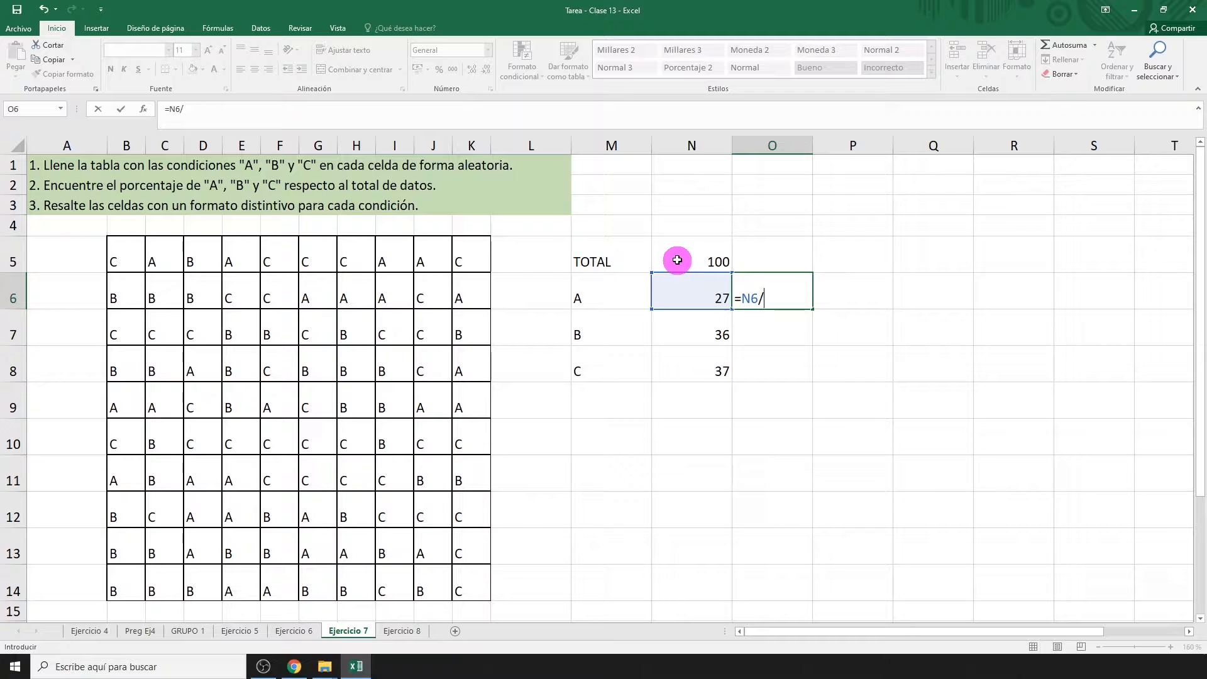
{"action": "left_click", "coordinate": [677, 259]}
{"action": "key", "text": "F4"}
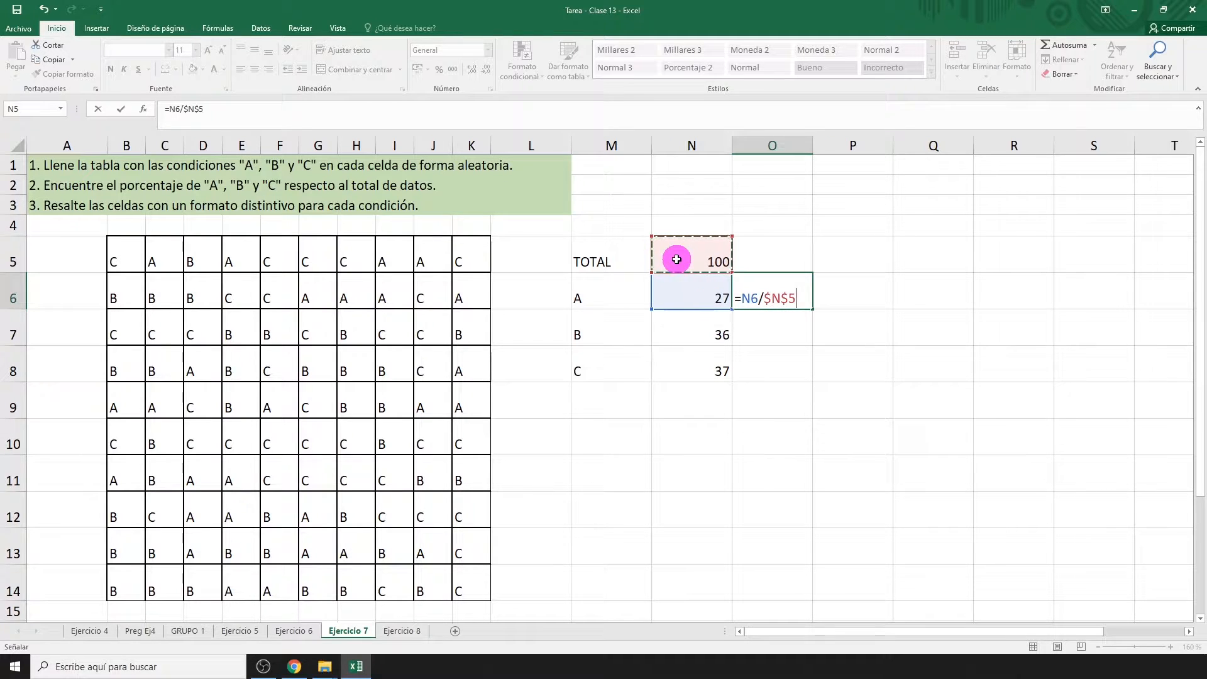
{"action": "key", "text": "Return"}
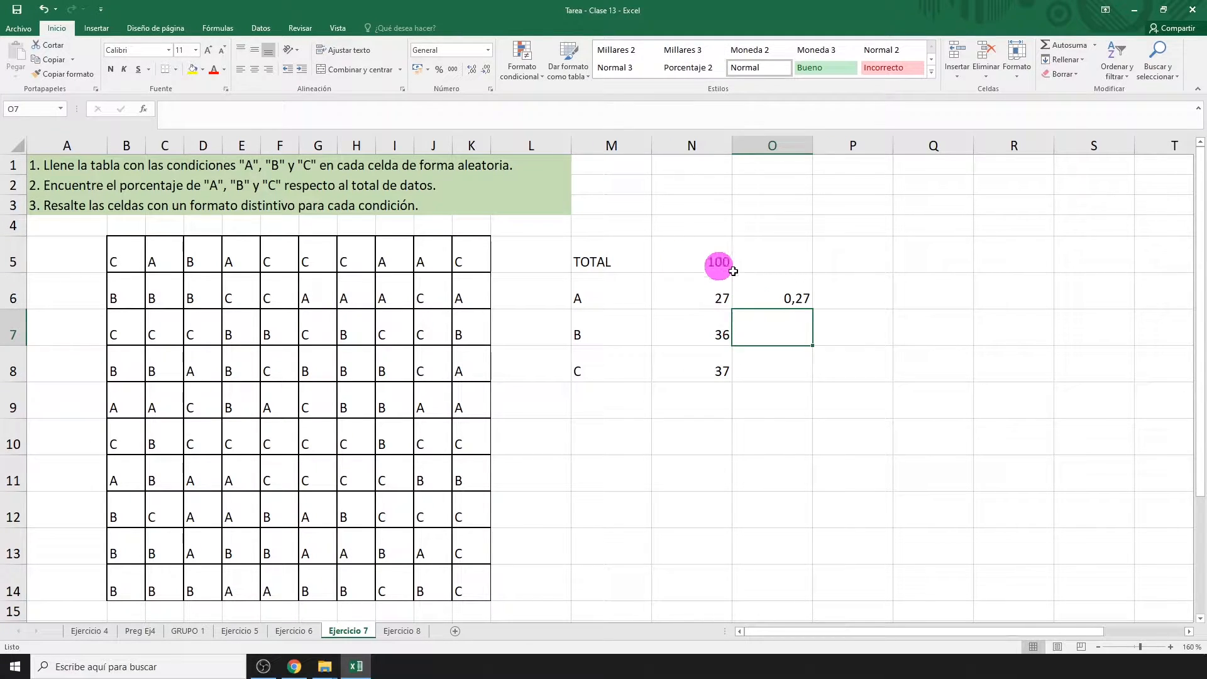
Step: Fill the share formula from O6 down to O8 and format these cells as percentages with 2 decimal places
{"action": "left_click", "coordinate": [793, 304]}
{"action": "left_click_drag", "start_coordinate": [811, 309], "coordinate": [827, 377]}
{"action": "key", "text": "ctrl+1"}
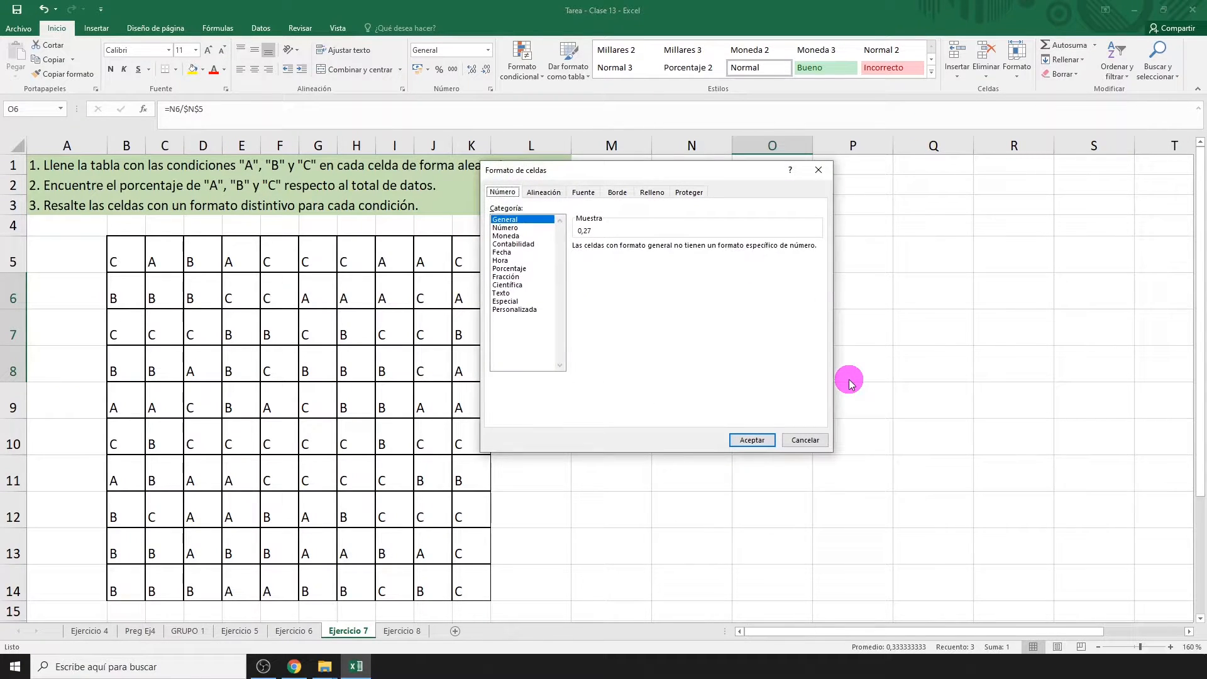
{"action": "left_click", "coordinate": [521, 270]}
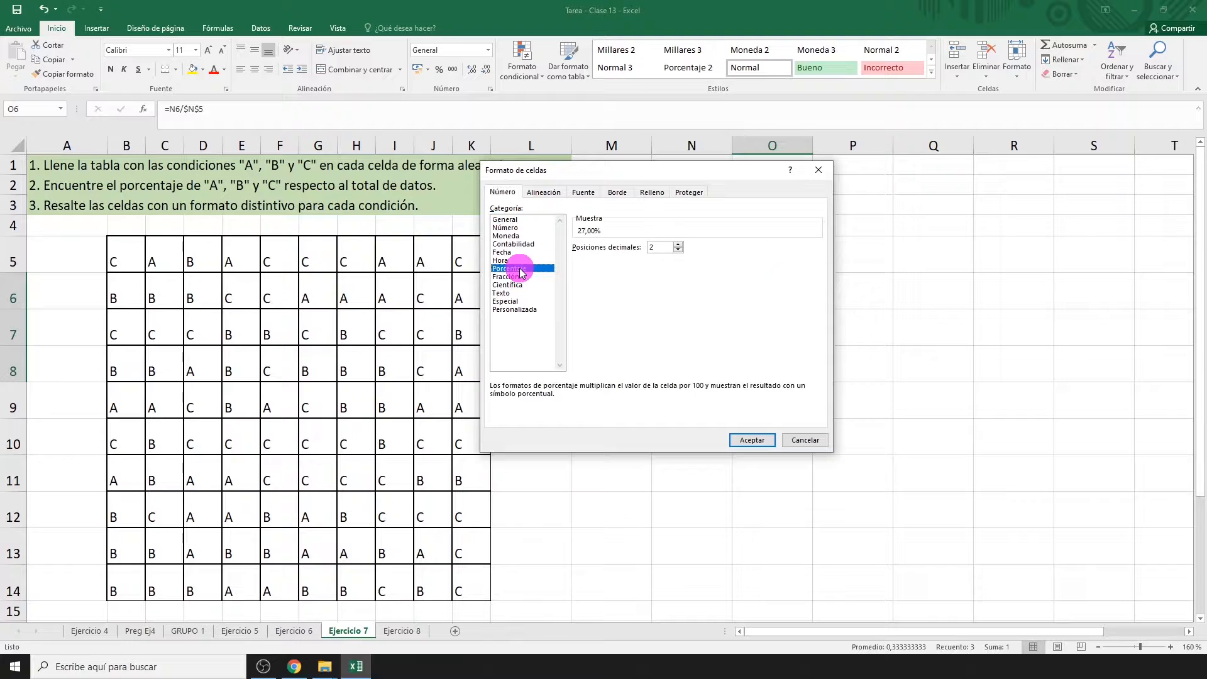
{"action": "left_click", "coordinate": [749, 440]}
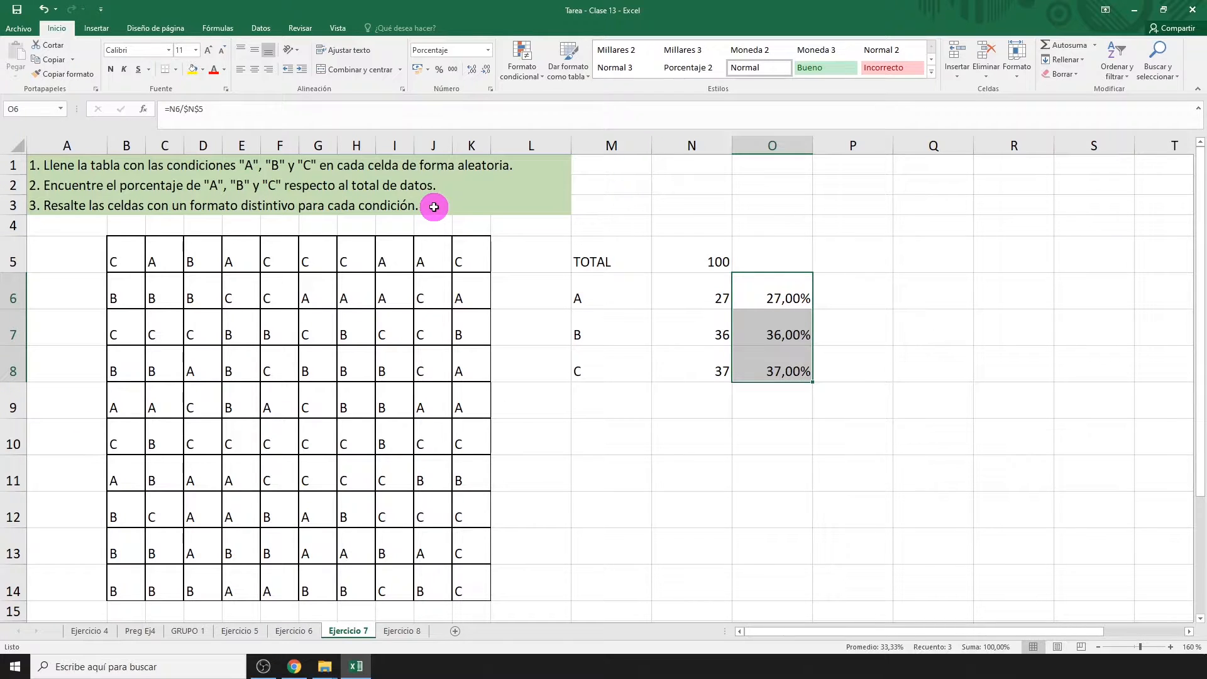
Step: Add a text-contains conditional format to B5:K14 giving cells with "A" a green fill with dark green text
{"action": "left_click_drag", "start_coordinate": [125, 263], "coordinate": [463, 577]}
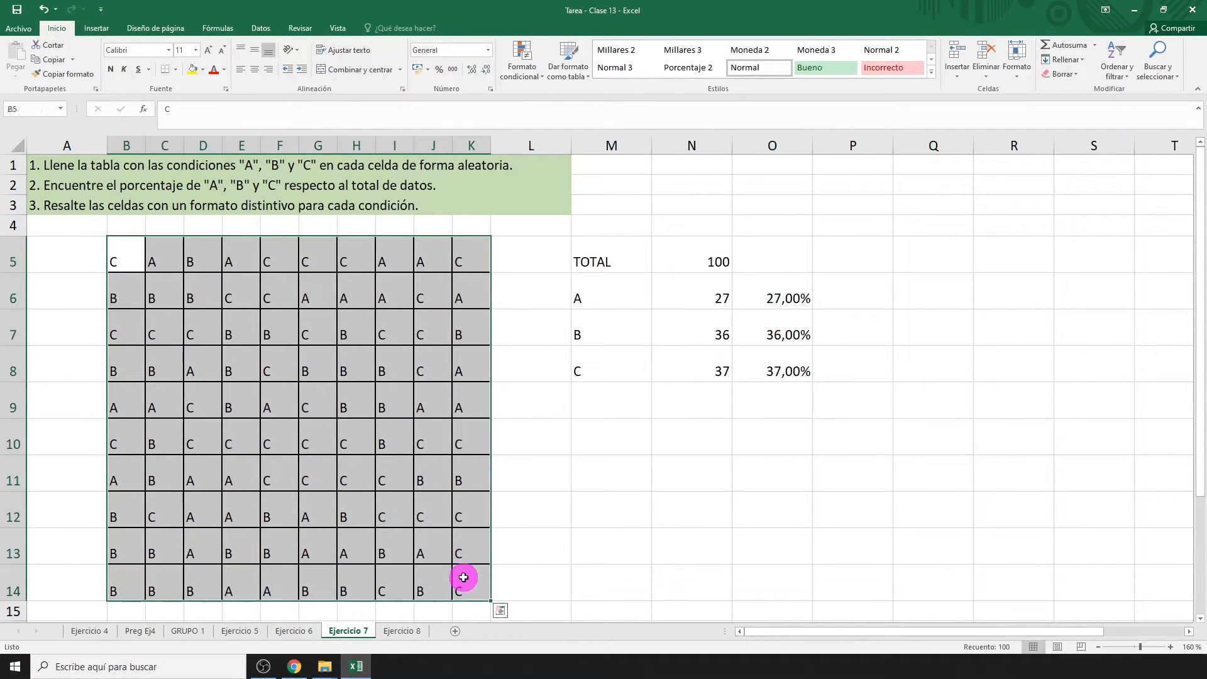
{"action": "left_click", "coordinate": [534, 79]}
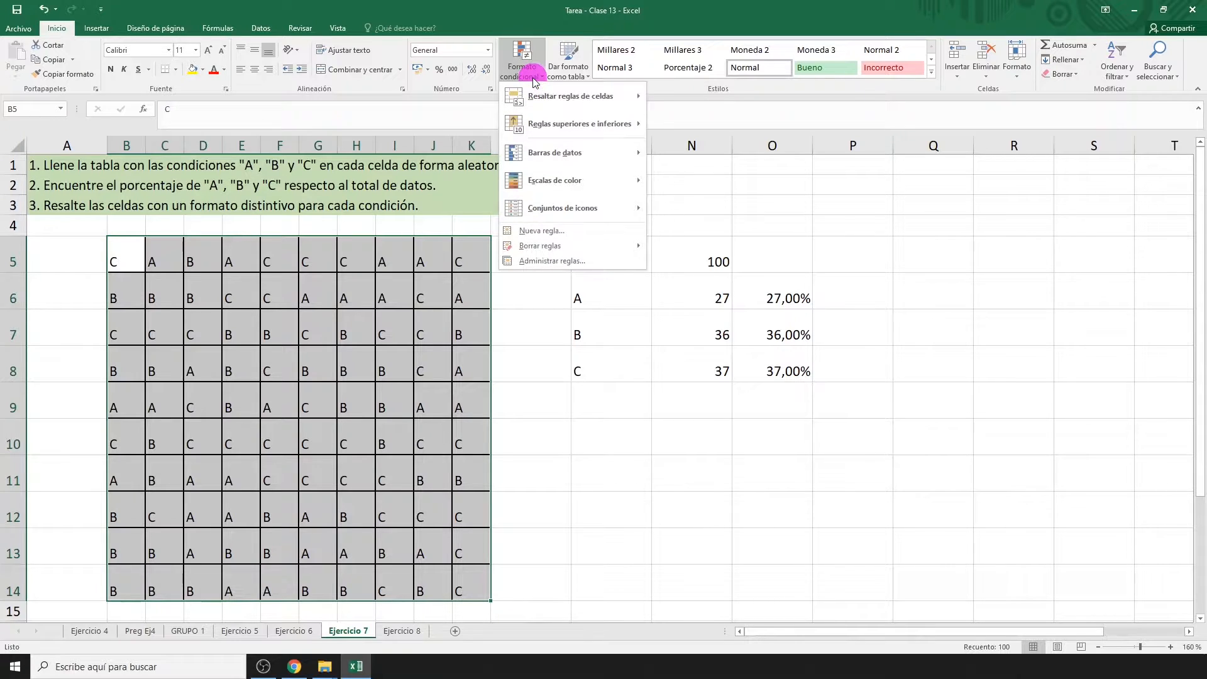
{"action": "mouse_move", "coordinate": [600, 97]}
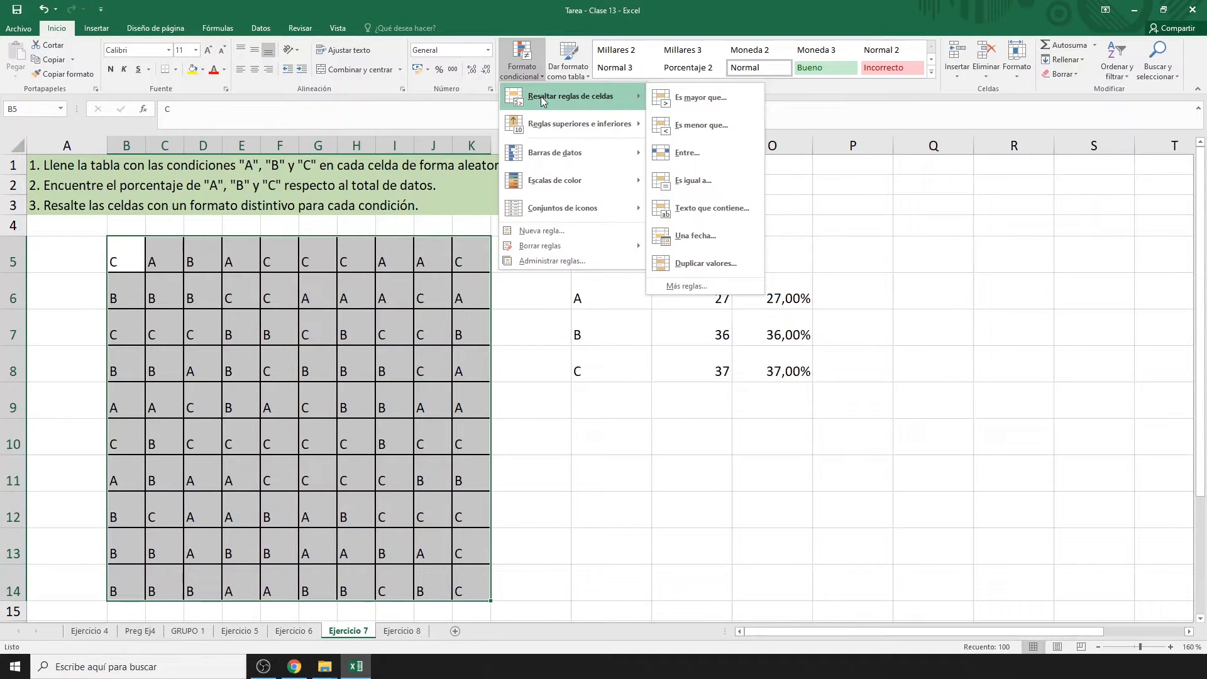
{"action": "left_click", "coordinate": [707, 212]}
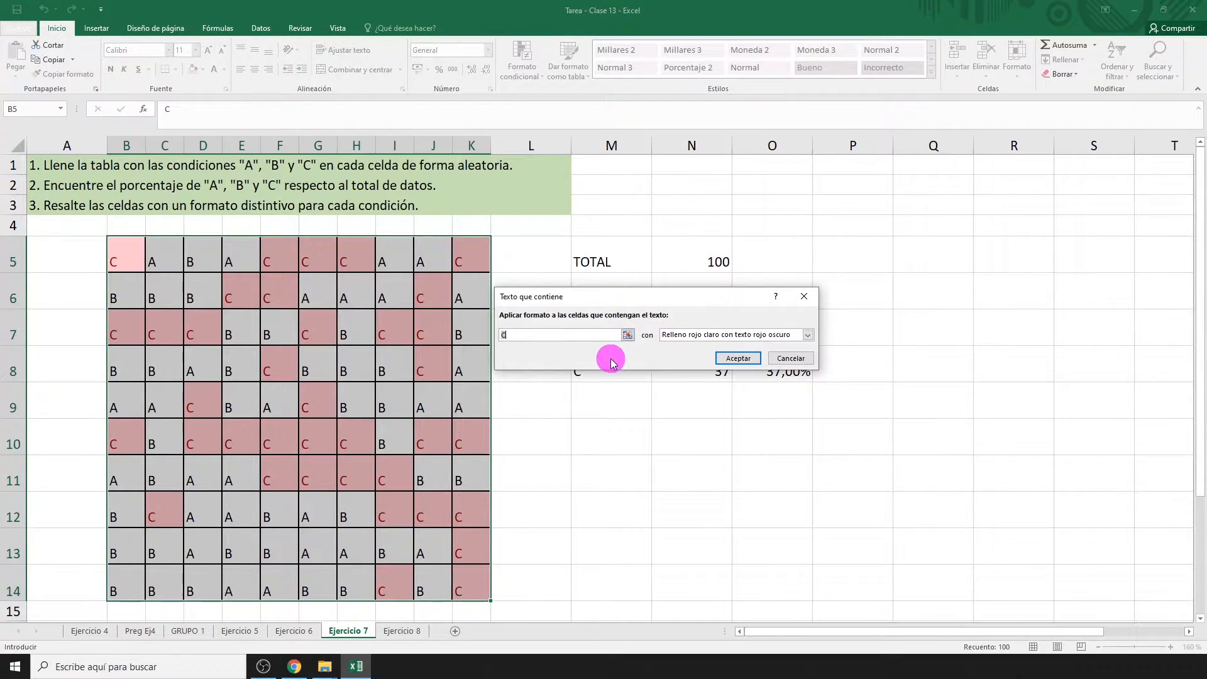
{"action": "type", "text": "A"}
{"action": "left_click", "coordinate": [807, 335]}
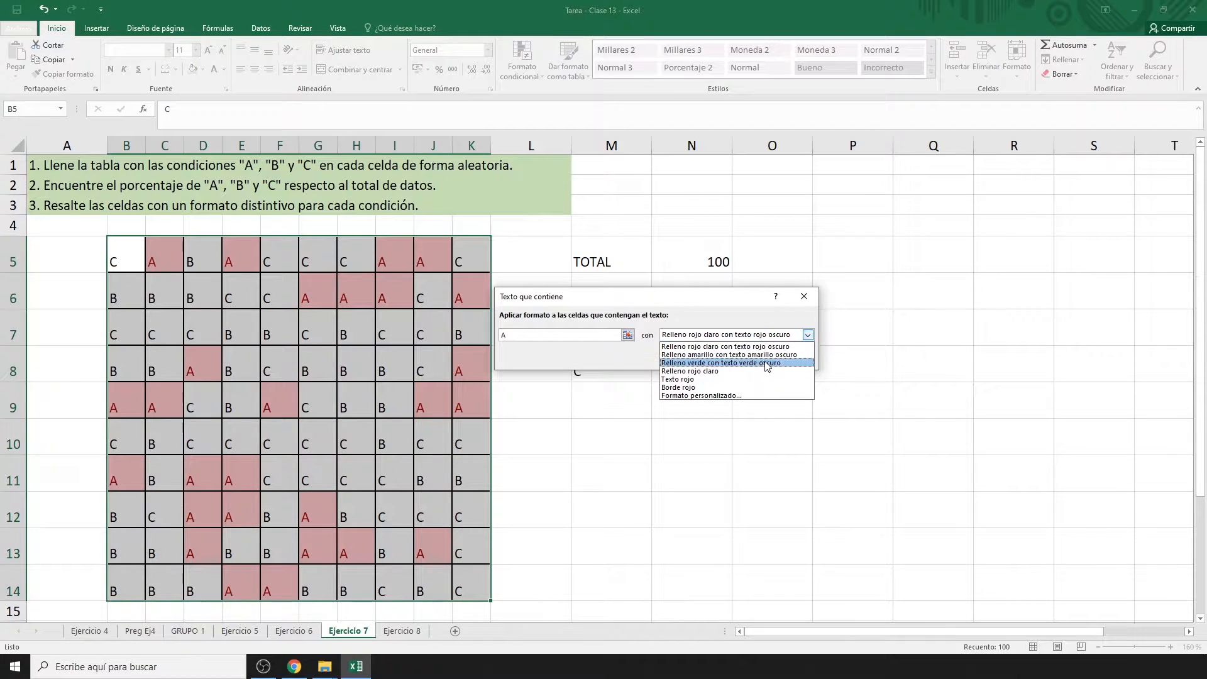
{"action": "left_click", "coordinate": [766, 361]}
{"action": "left_click", "coordinate": [737, 357]}
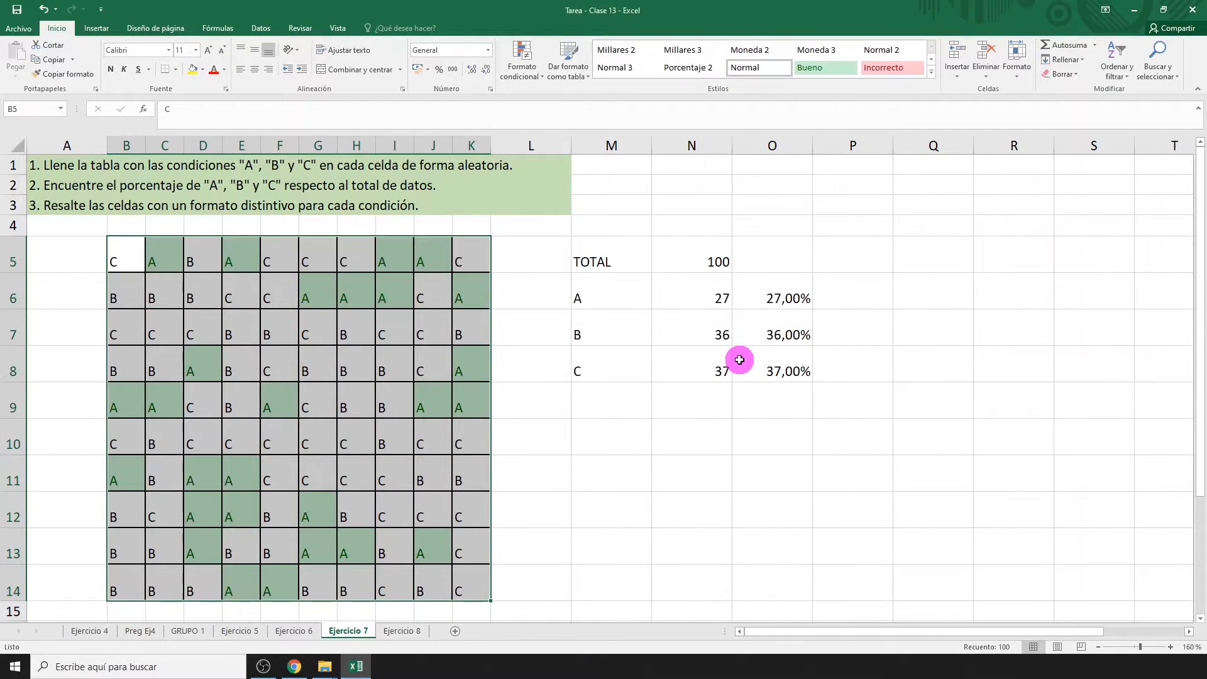
Step: Add a text-contains conditional format to the letter table giving cells with "B" a yellow fill with dark yellow text
{"action": "left_click", "coordinate": [522, 60]}
{"action": "mouse_move", "coordinate": [541, 92]}
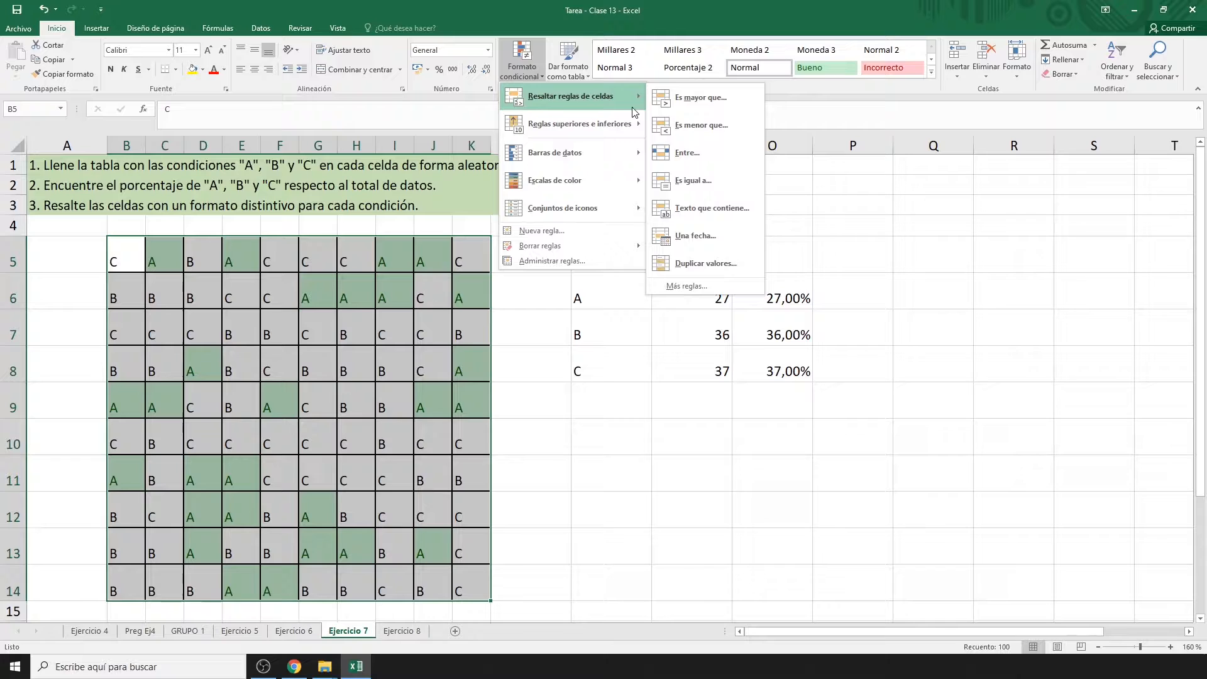
{"action": "left_click", "coordinate": [707, 212]}
{"action": "type", "text": "B"}
{"action": "left_click", "coordinate": [808, 335]}
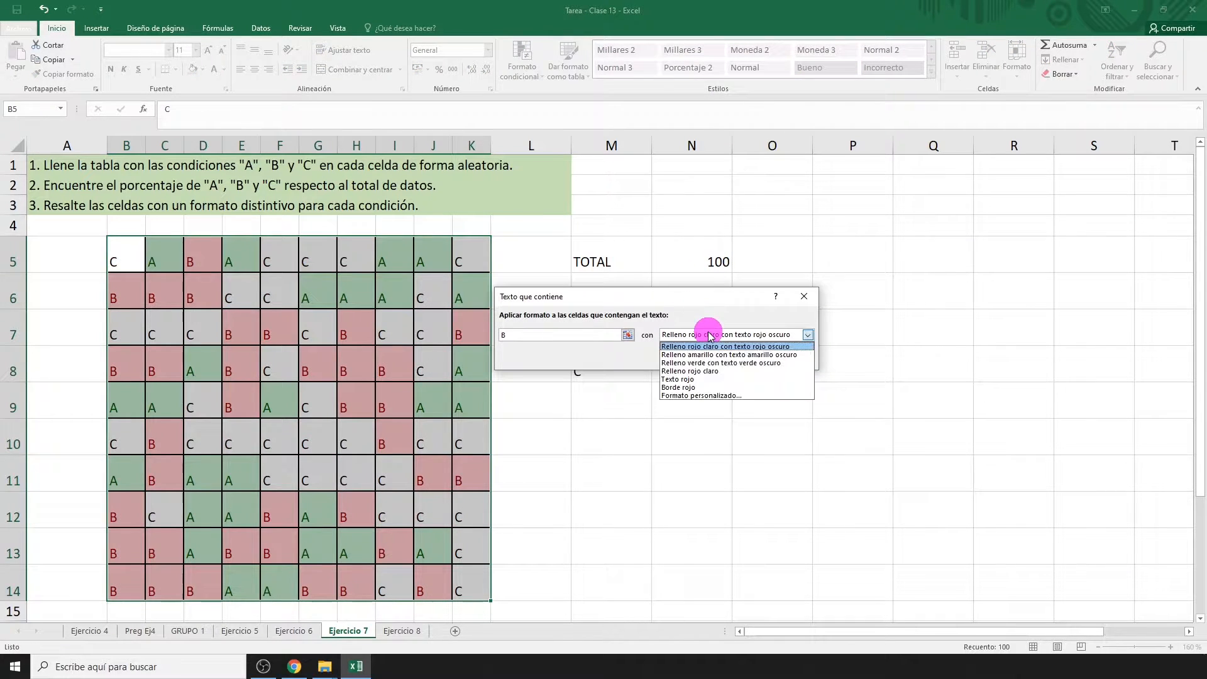
{"action": "left_click", "coordinate": [708, 355]}
{"action": "left_click", "coordinate": [730, 358]}
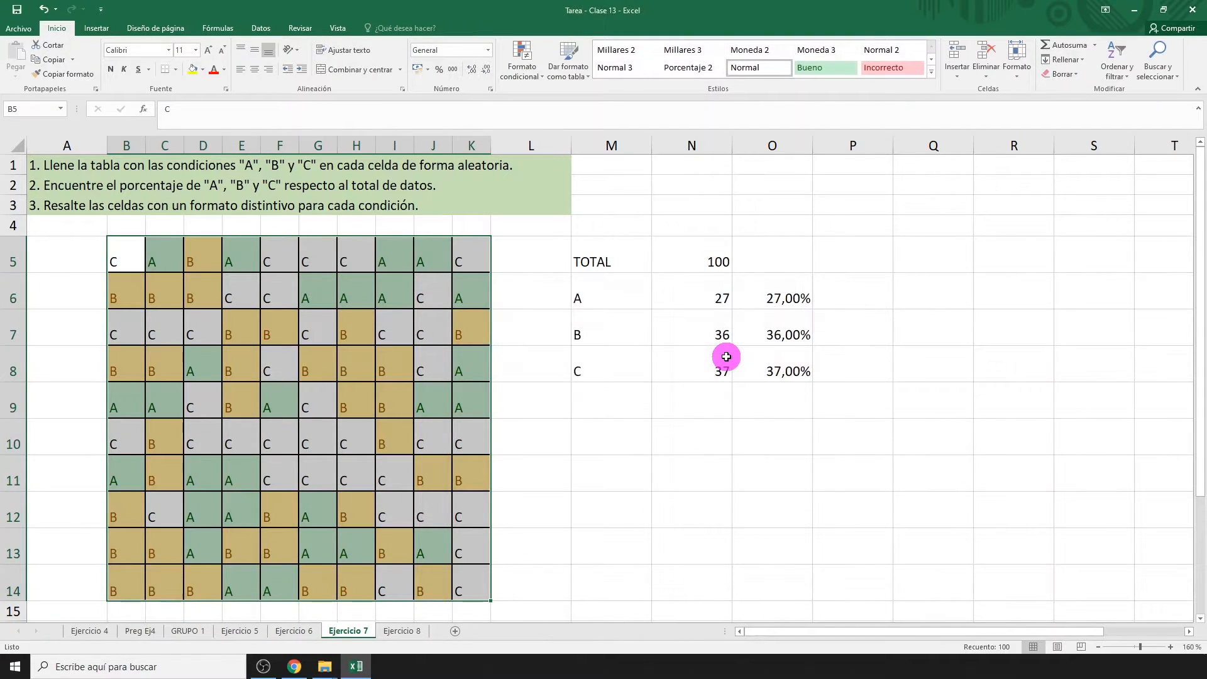
Step: Add a text-contains conditional format to the letter table giving cells with "C" a light red fill with dark red text
{"action": "left_click", "coordinate": [522, 60]}
{"action": "mouse_move", "coordinate": [541, 93]}
{"action": "left_click", "coordinate": [707, 213]}
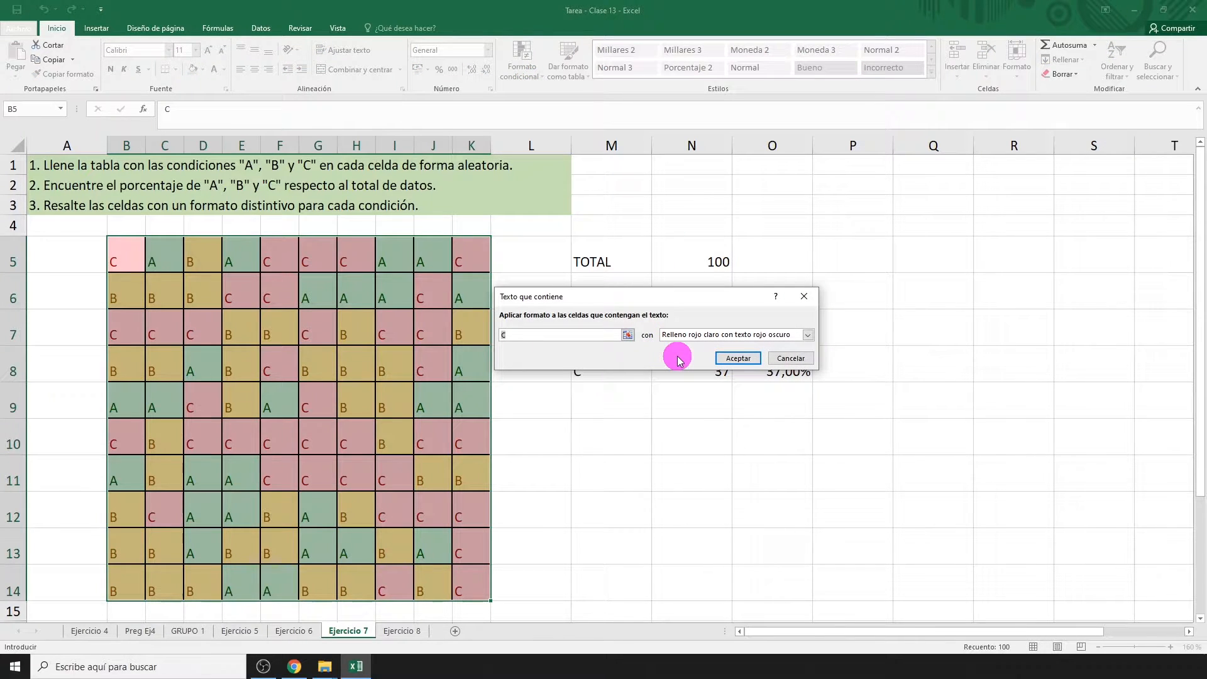
{"action": "left_click", "coordinate": [722, 357]}
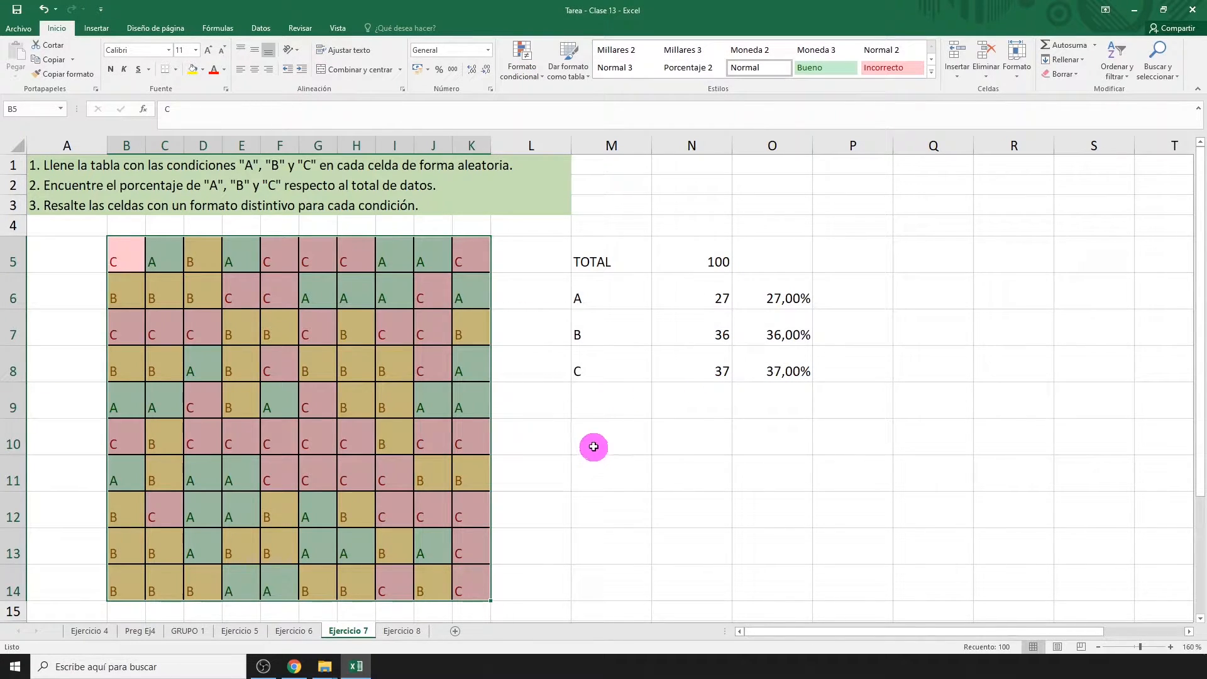
{"action": "left_click", "coordinate": [594, 447]}
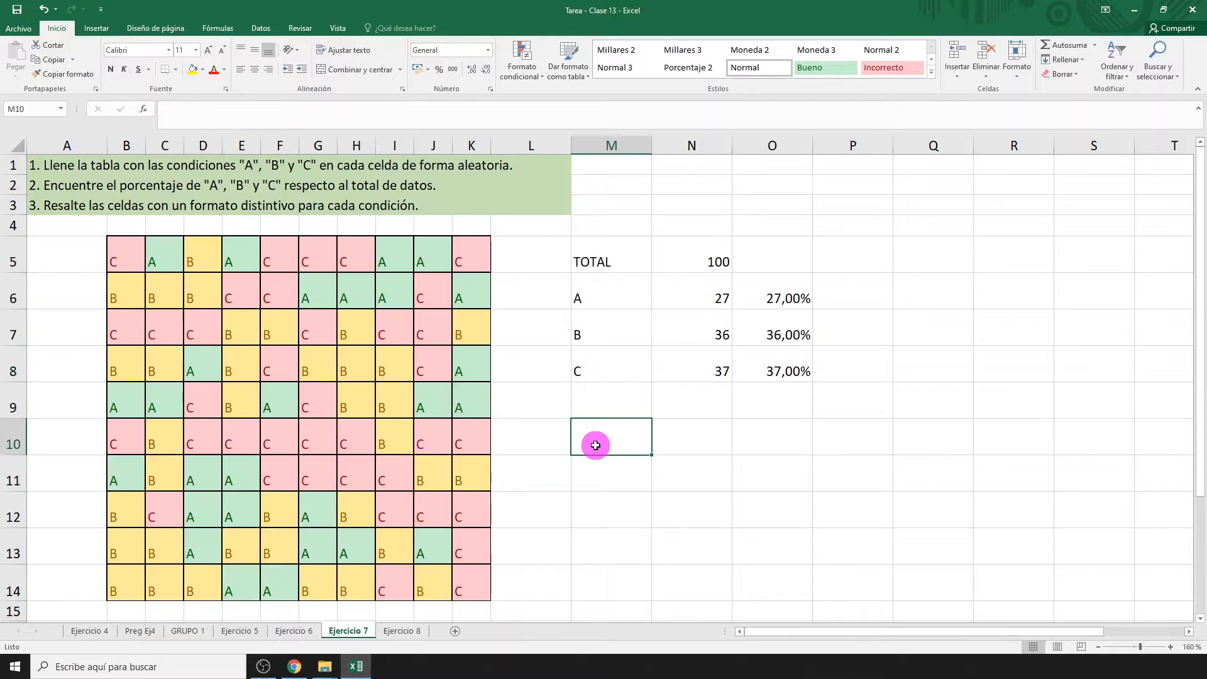
Step: On the Ejercicio 8 sheet, enter =BUSCAR(A4;$D$4:$D$13;$E$4:$E$13) in B4 and fill it down to B7
{"action": "left_click", "coordinate": [403, 630]}
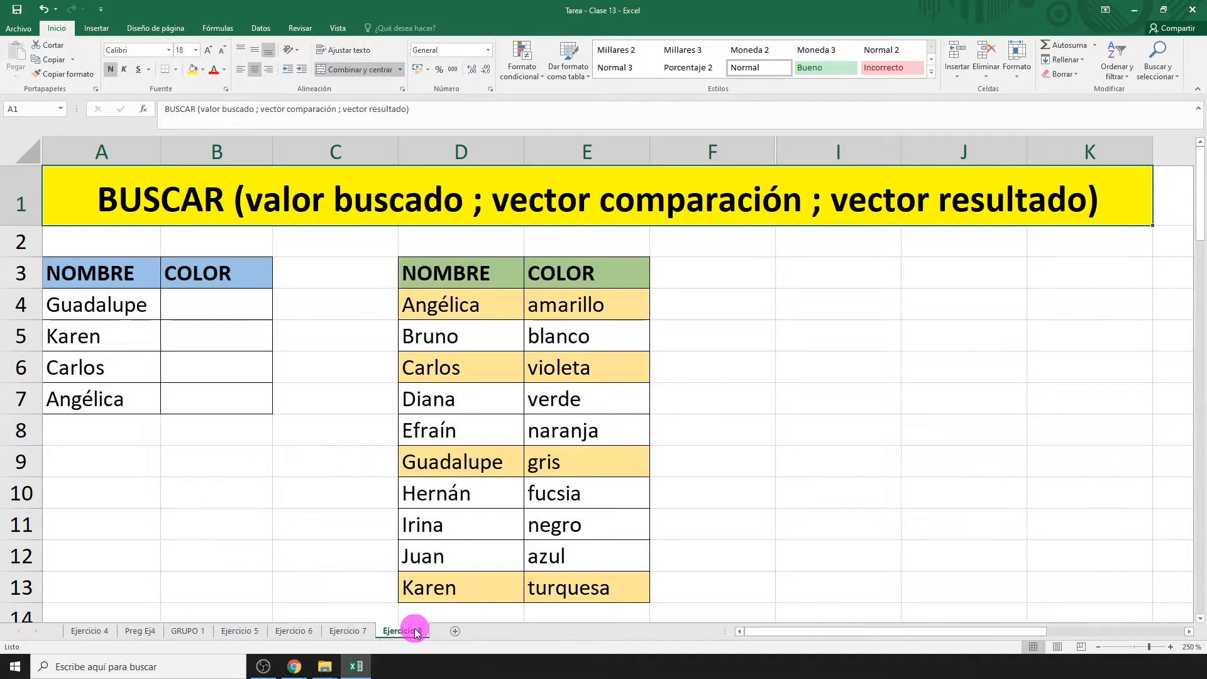
{"action": "left_click", "coordinate": [208, 304]}
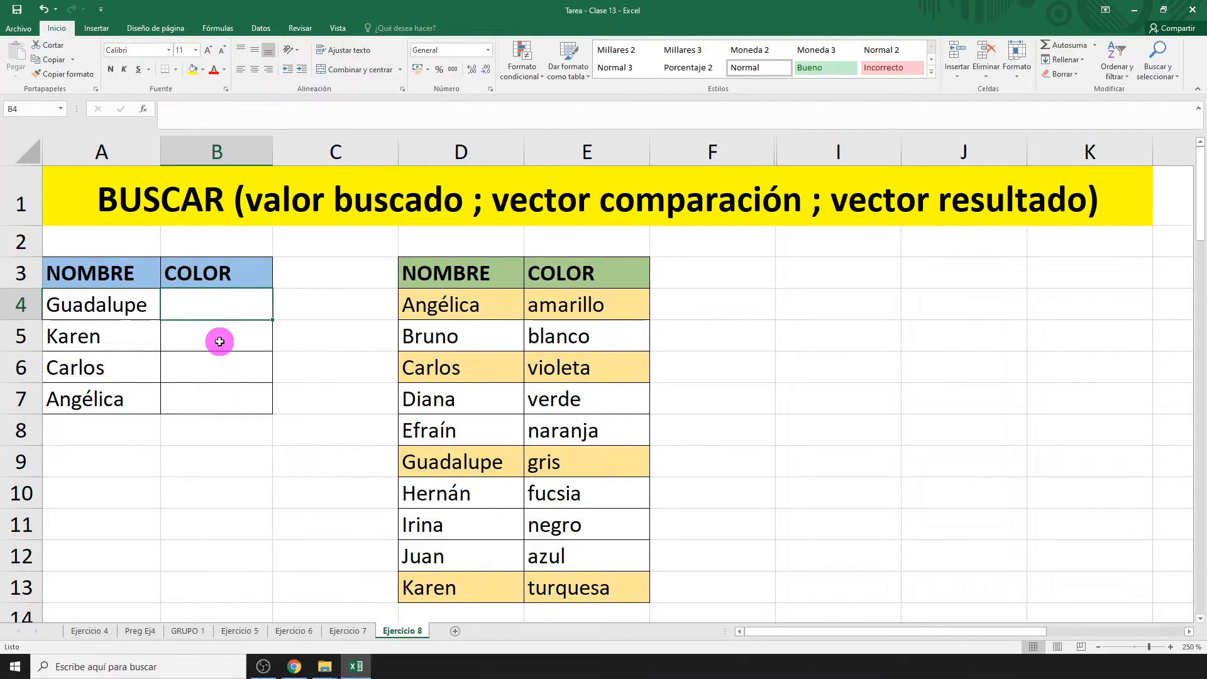
{"action": "type", "text": "=BUSCAR("}
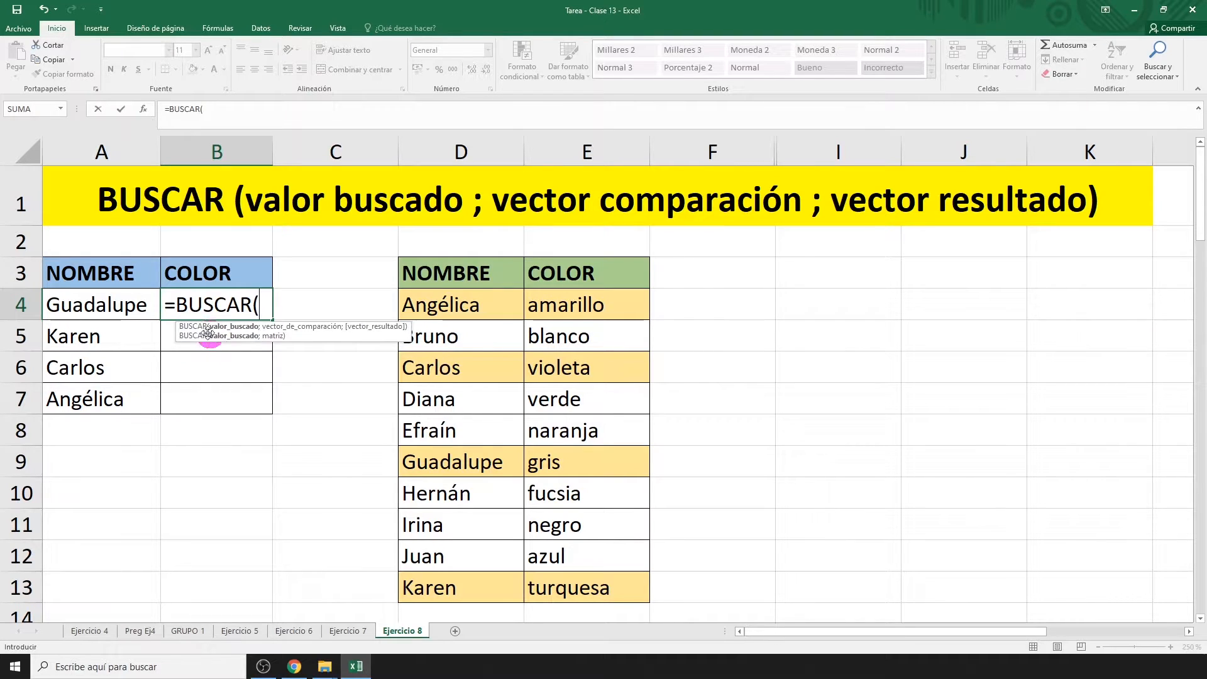
{"action": "left_click", "coordinate": [105, 303]}
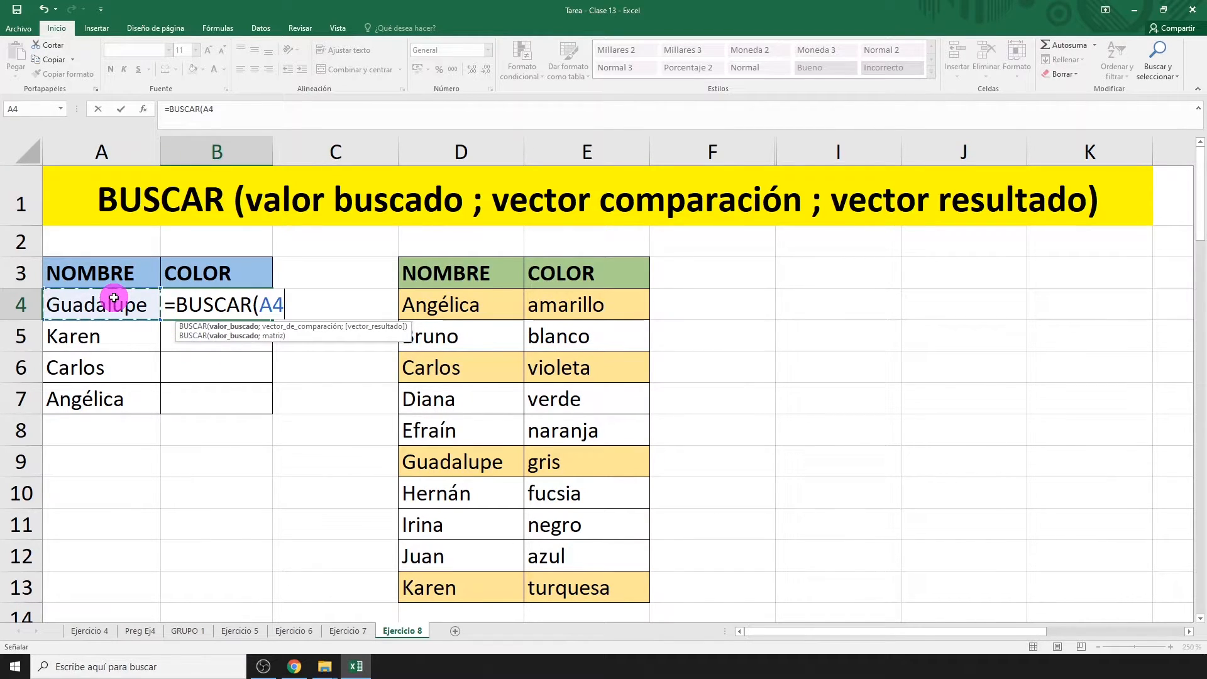
{"action": "type", "text": ";"}
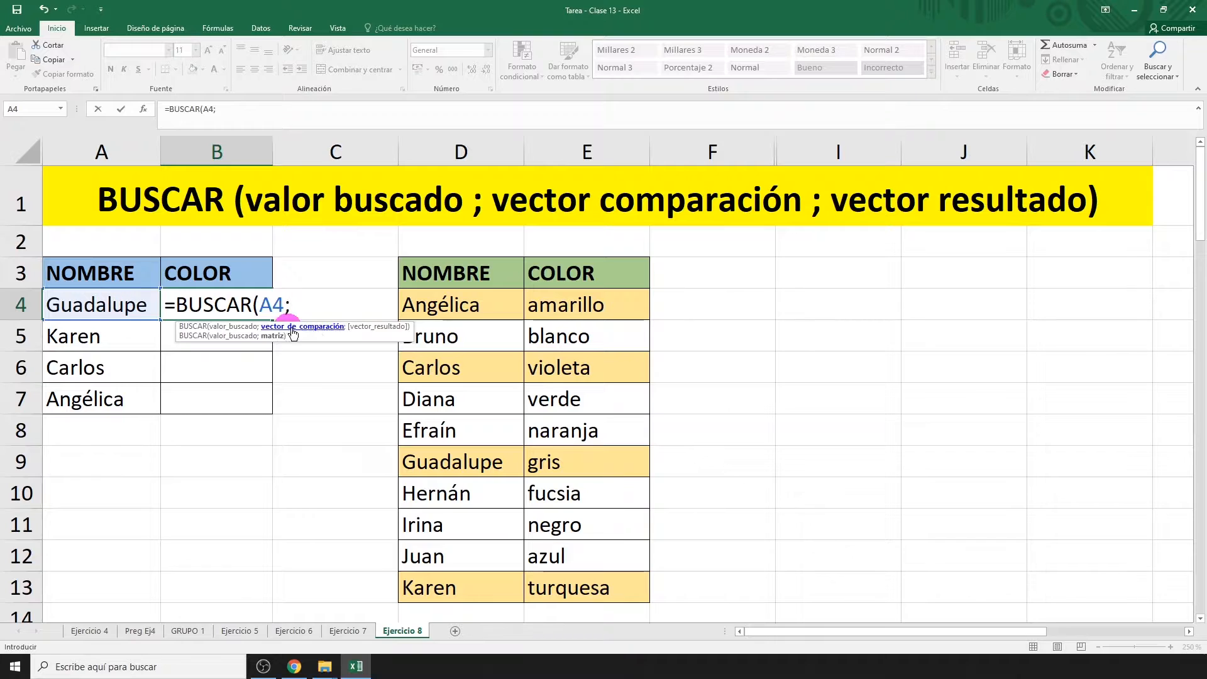
{"action": "left_click_drag", "start_coordinate": [466, 304], "coordinate": [477, 579]}
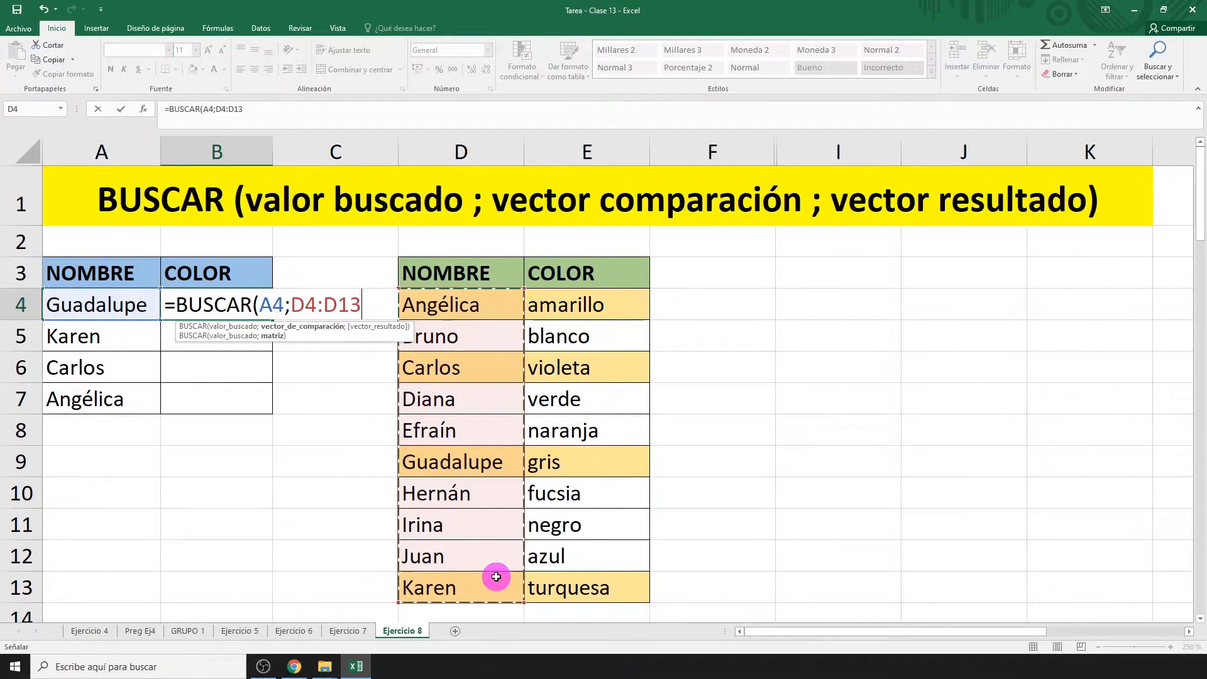
{"action": "key", "text": "F4"}
{"action": "type", "text": ";"}
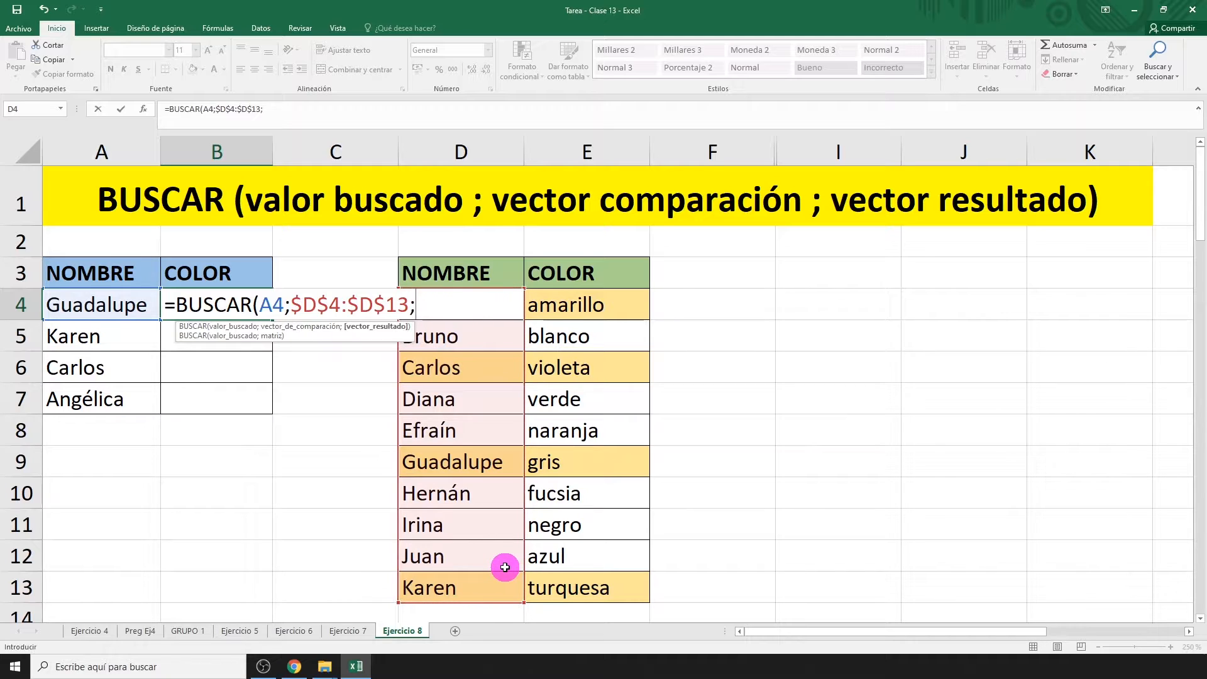
{"action": "left_click_drag", "start_coordinate": [576, 305], "coordinate": [597, 580]}
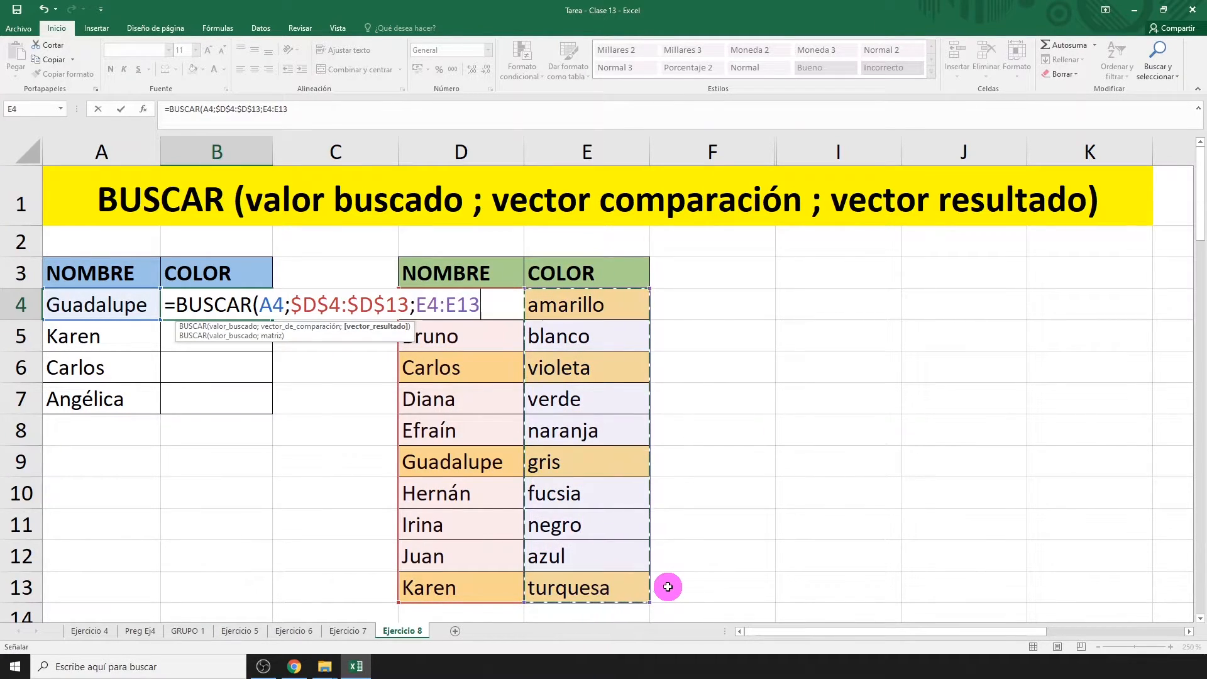
{"action": "key", "text": "F4"}
{"action": "type", "text": ")"}
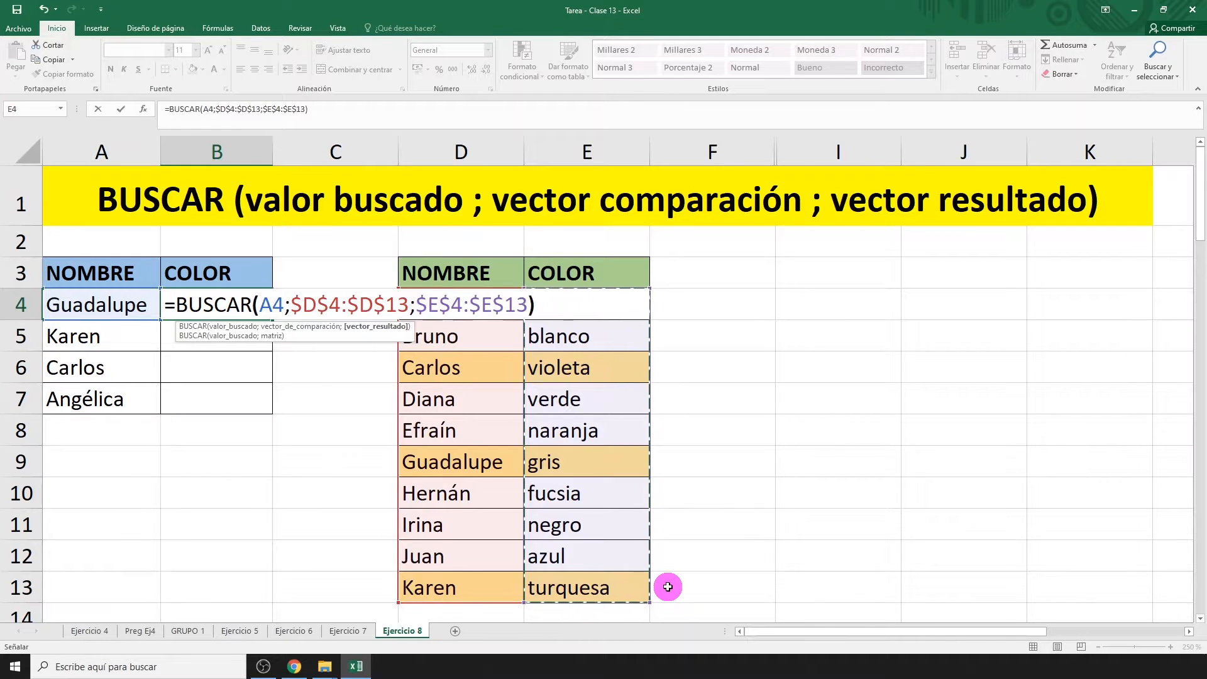
{"action": "key", "text": "Return"}
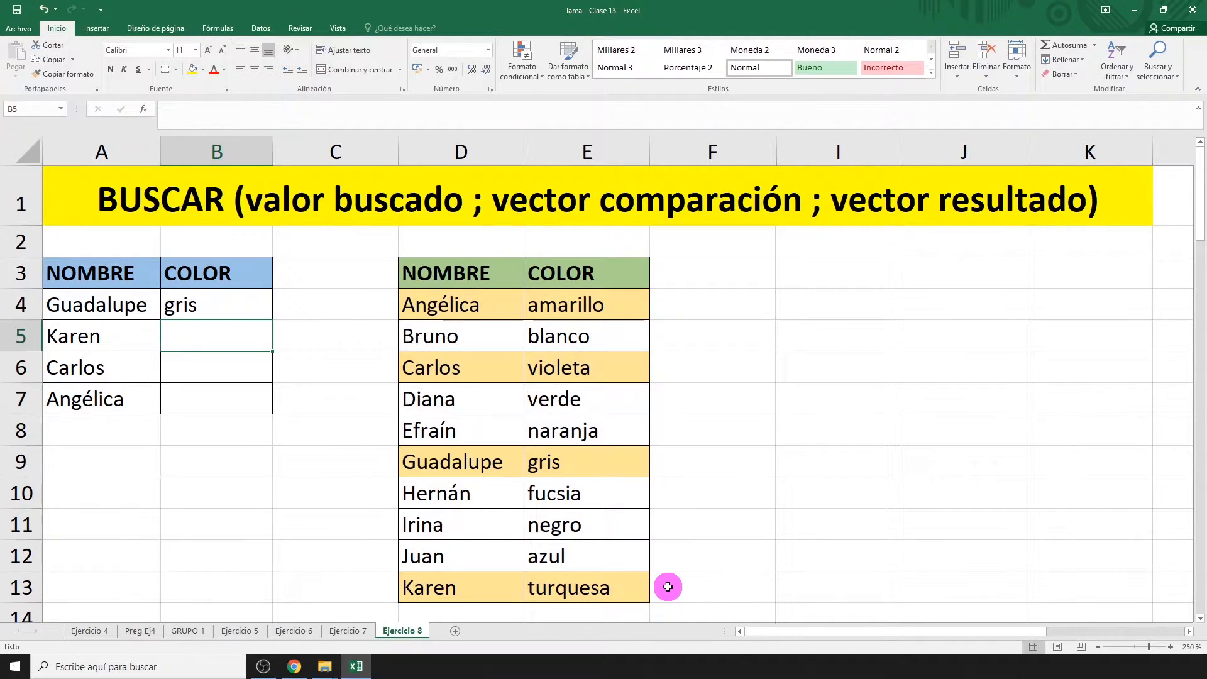
{"action": "left_click", "coordinate": [238, 307]}
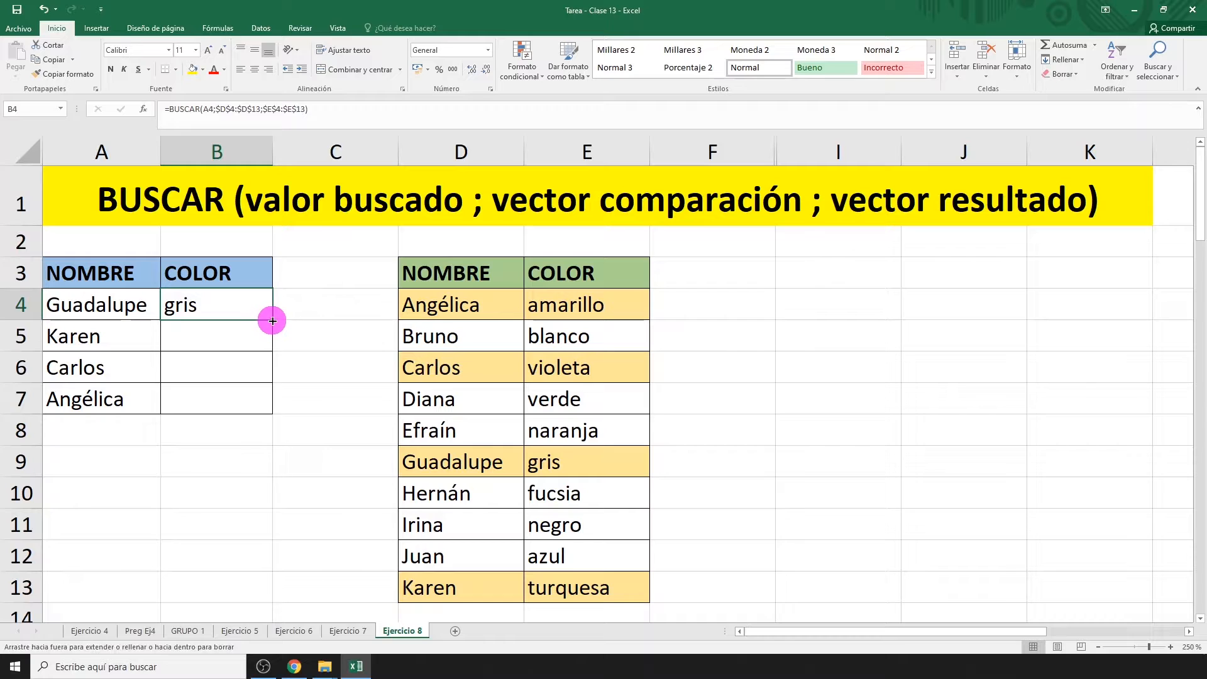
{"action": "left_click_drag", "start_coordinate": [272, 321], "coordinate": [274, 416]}
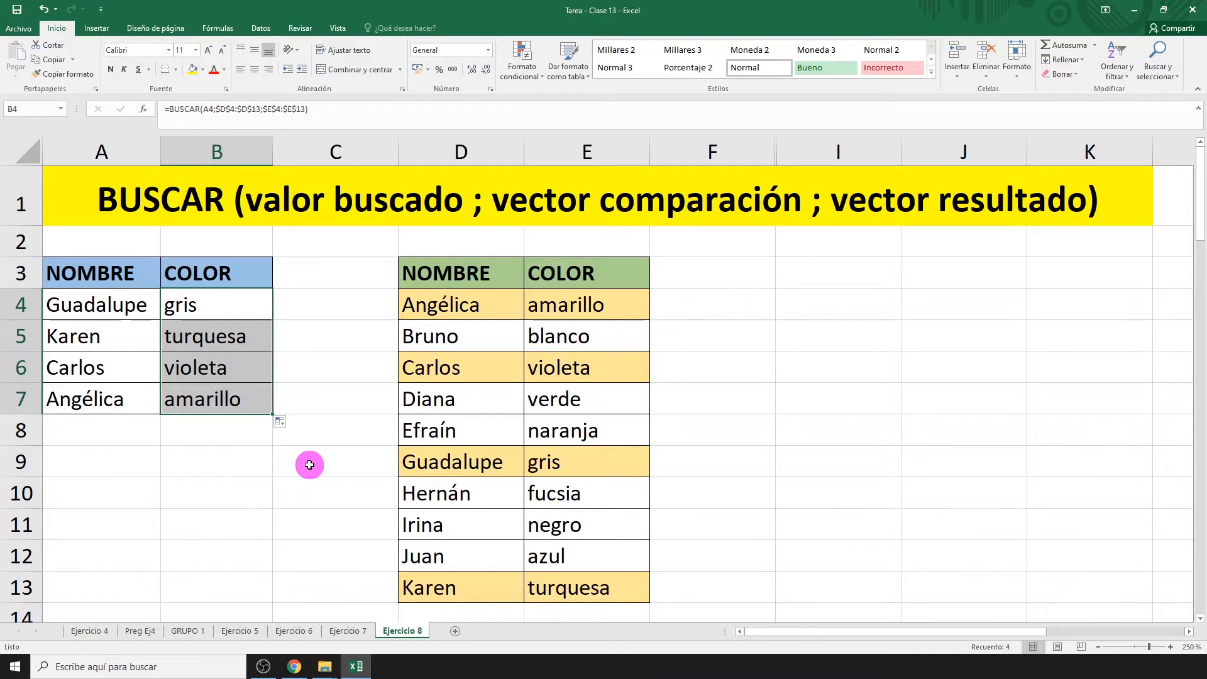
Step: Unhide columns G and H, which lie hidden between columns F and I
{"action": "left_click_drag", "start_coordinate": [723, 153], "coordinate": [828, 151]}
{"action": "right_click", "coordinate": [830, 153]}
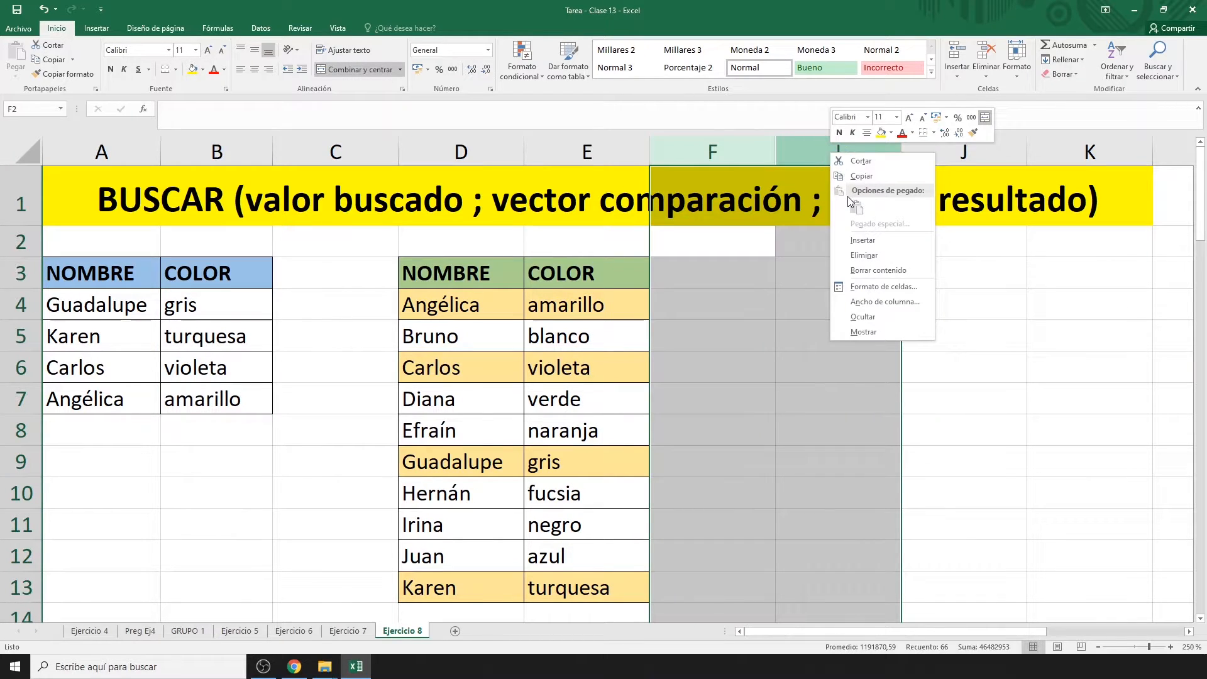
{"action": "left_click", "coordinate": [865, 332]}
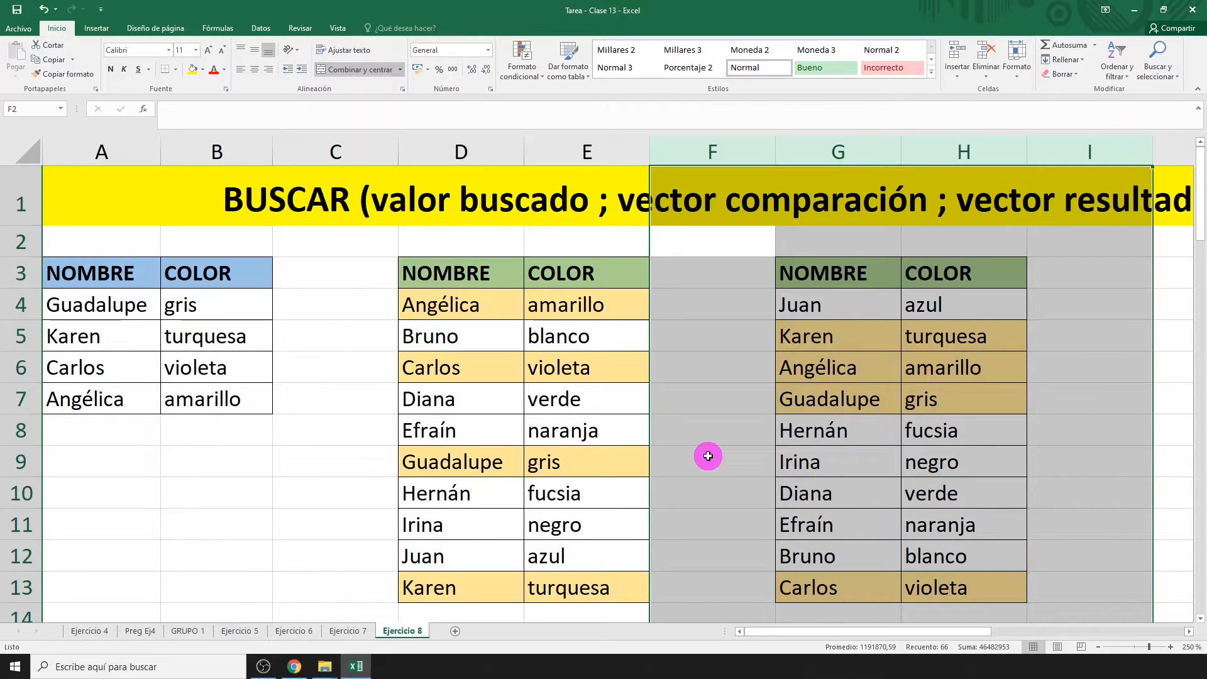
{"action": "left_click", "coordinate": [730, 308]}
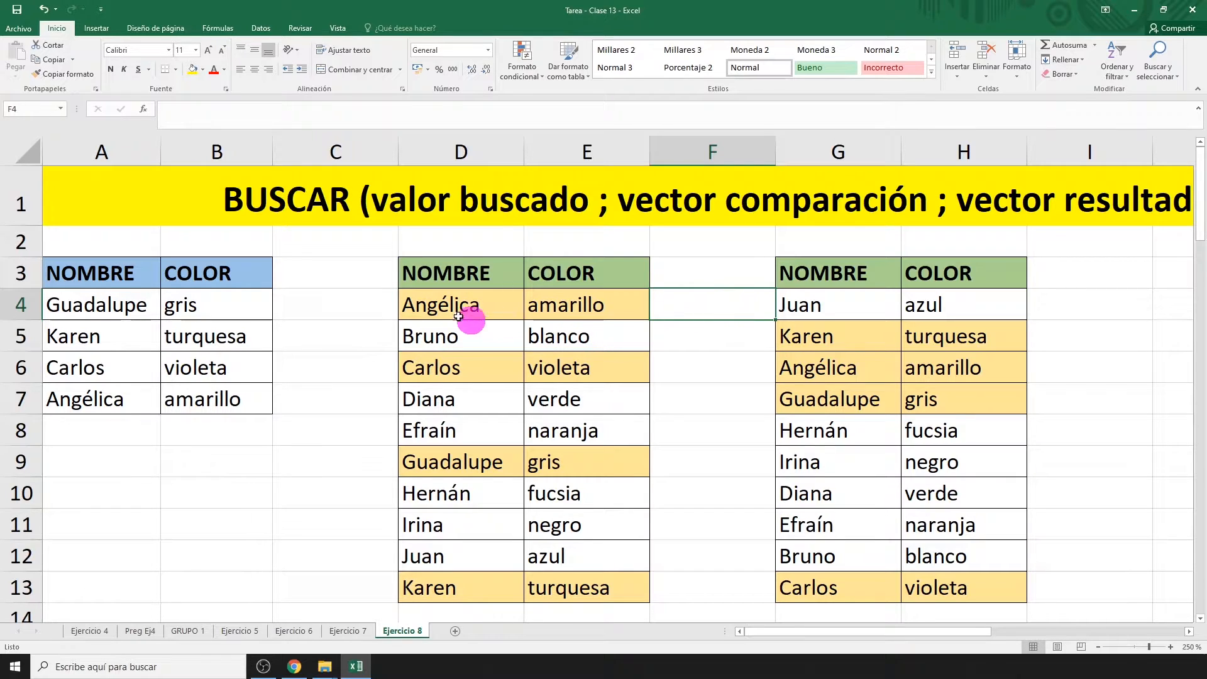
Step: Enter =BUSCAR(A4;$G$4:$G$13;$H$4:$H$13) in C4 to look up the unsorted table, and fill it down to C7
{"action": "left_click", "coordinate": [339, 303]}
{"action": "type", "text": "="}
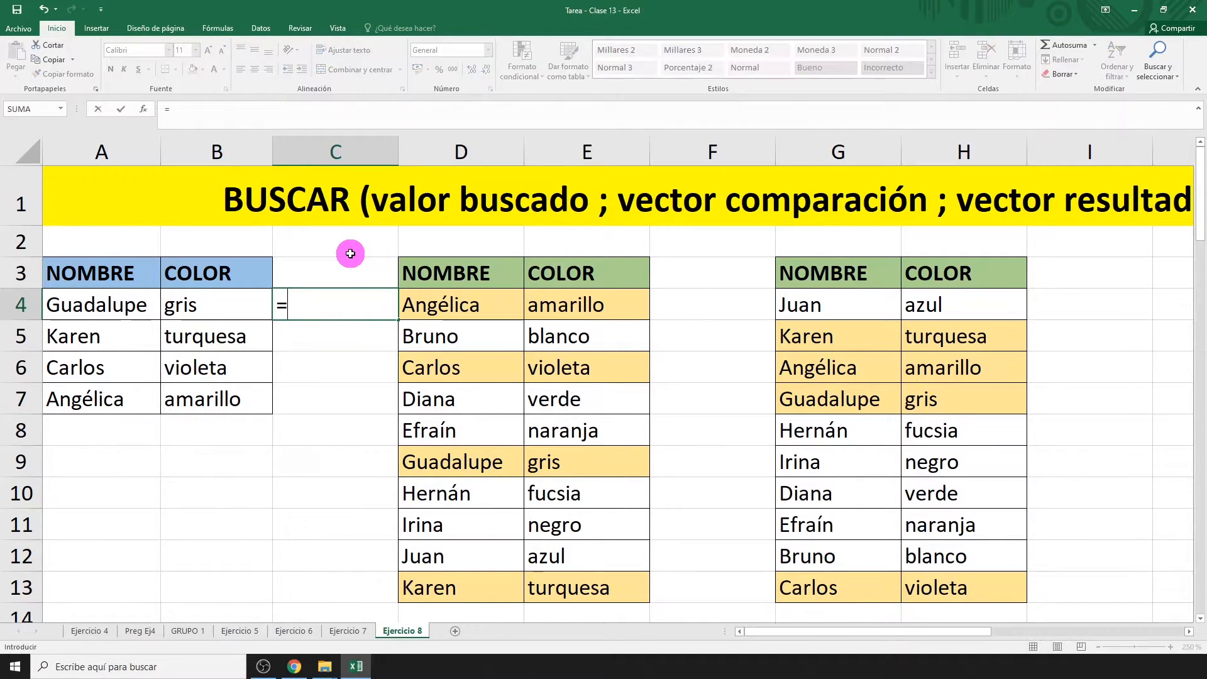
{"action": "type", "text": "BUSCAR("}
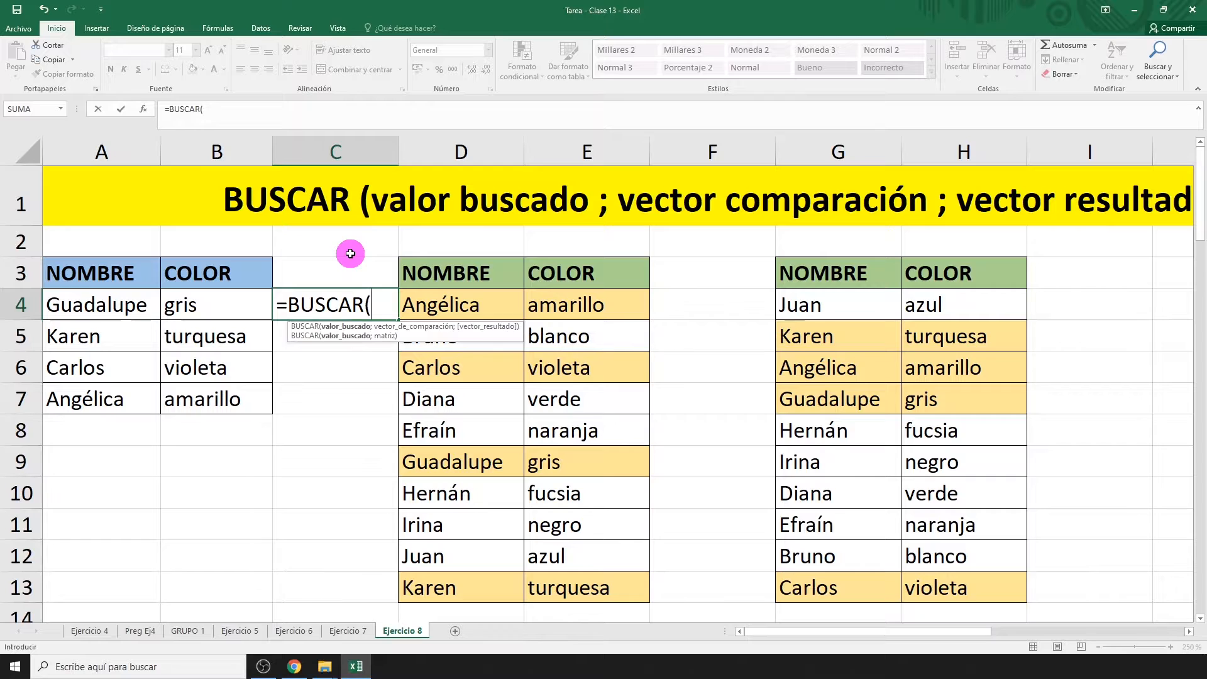
{"action": "left_click", "coordinate": [111, 303]}
{"action": "type", "text": ";"}
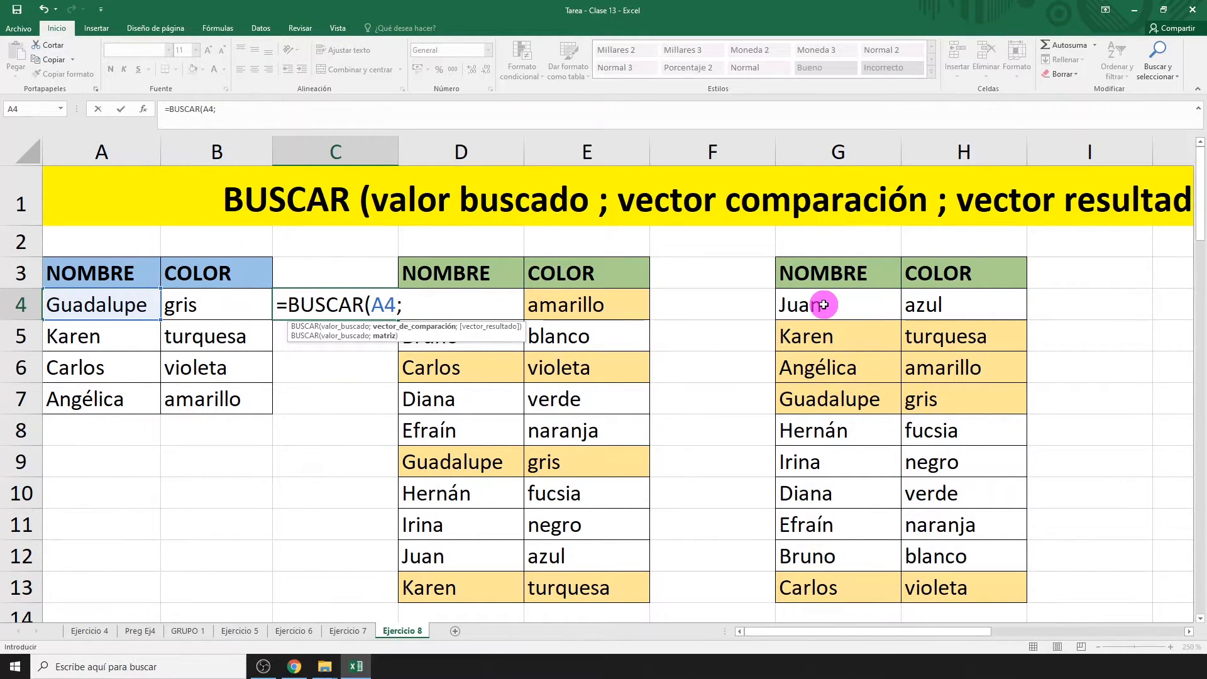
{"action": "left_click_drag", "start_coordinate": [822, 310], "coordinate": [829, 583]}
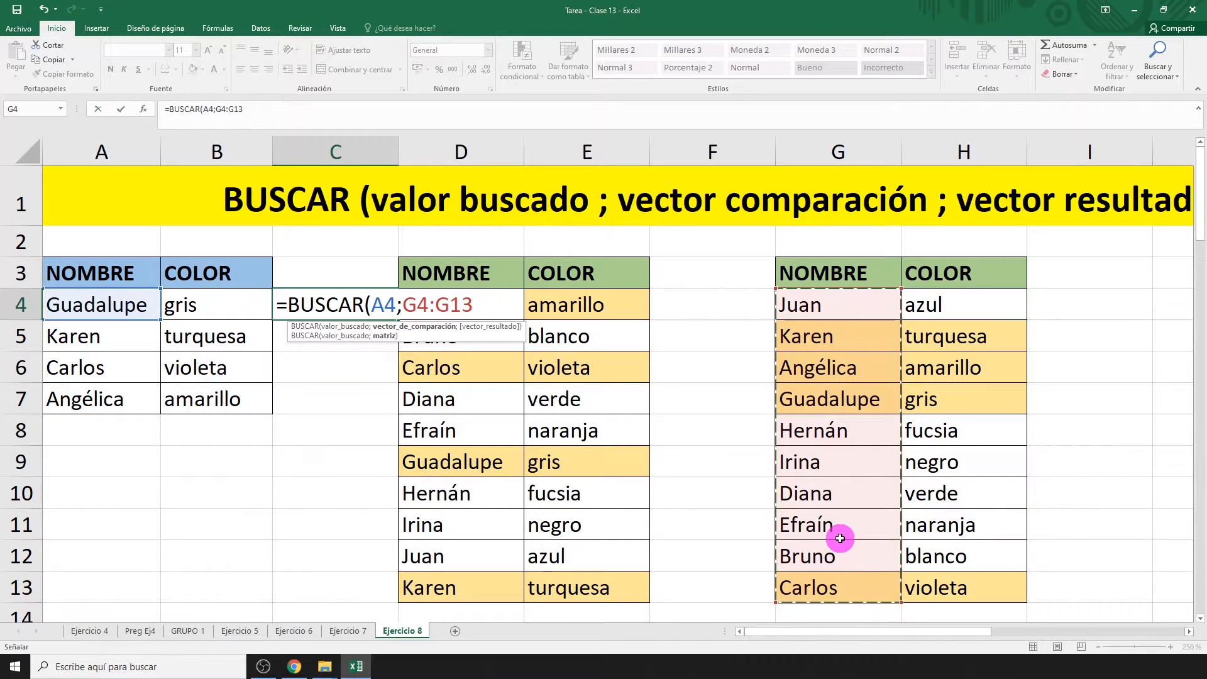
{"action": "key", "text": "F4"}
{"action": "type", "text": ";"}
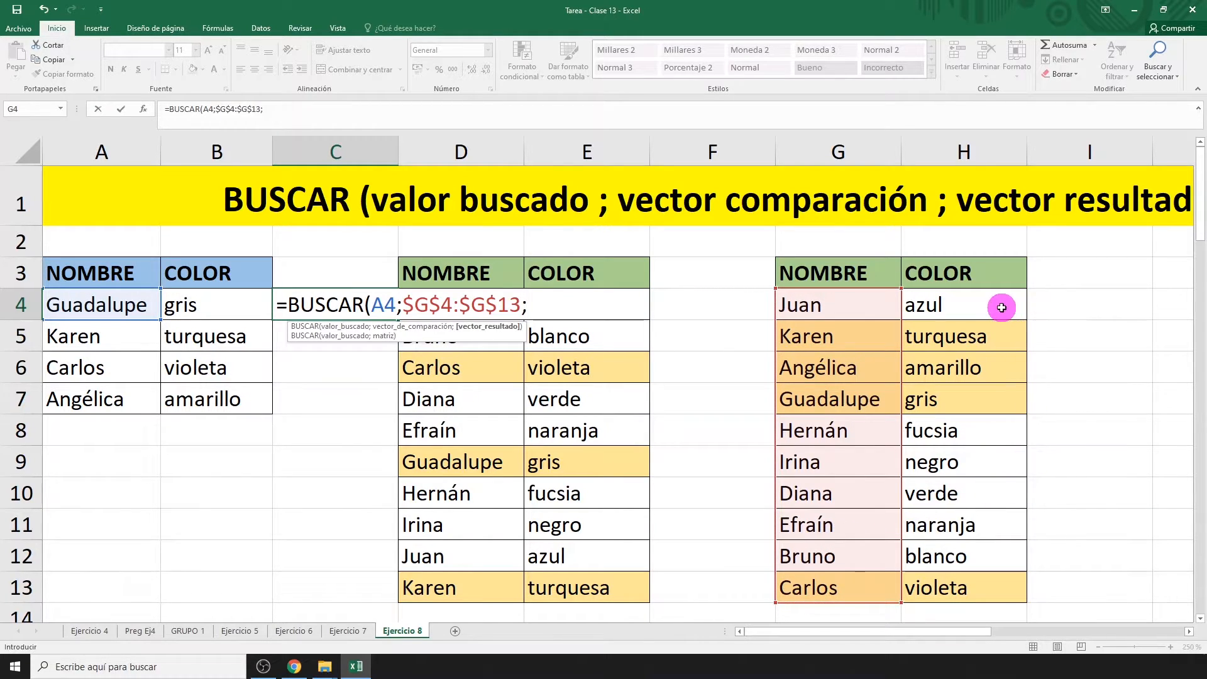
{"action": "left_click_drag", "start_coordinate": [1000, 306], "coordinate": [1019, 575]}
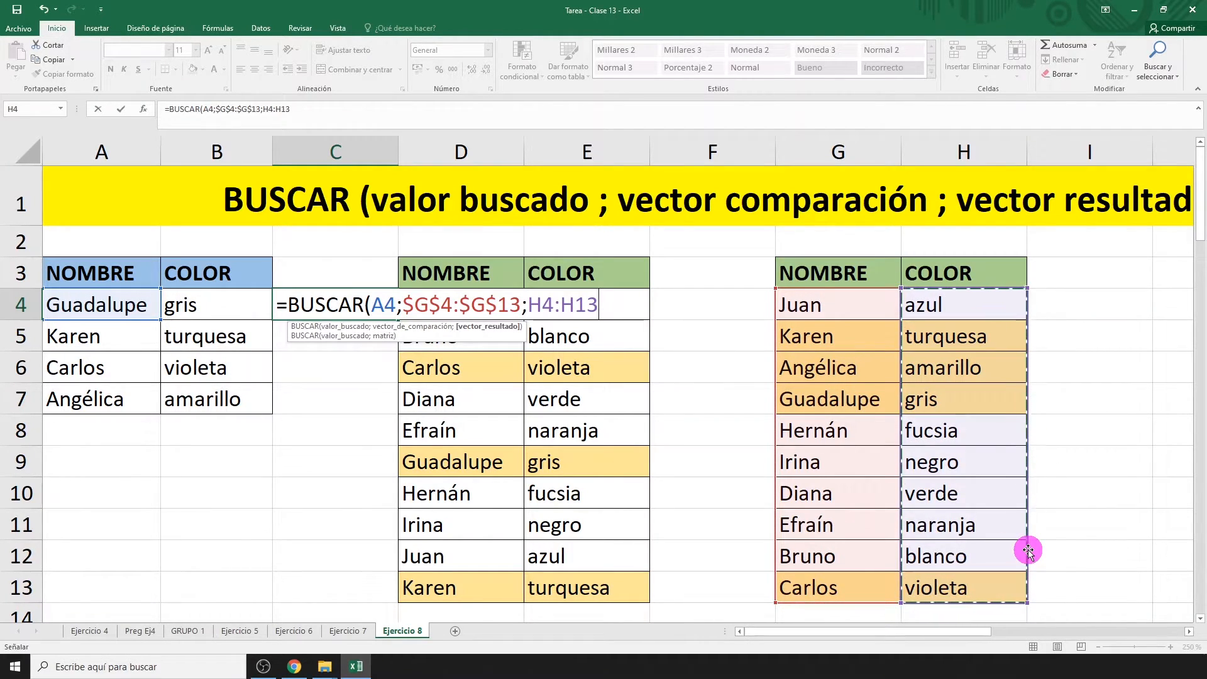
{"action": "key", "text": "F4"}
{"action": "type", "text": ")"}
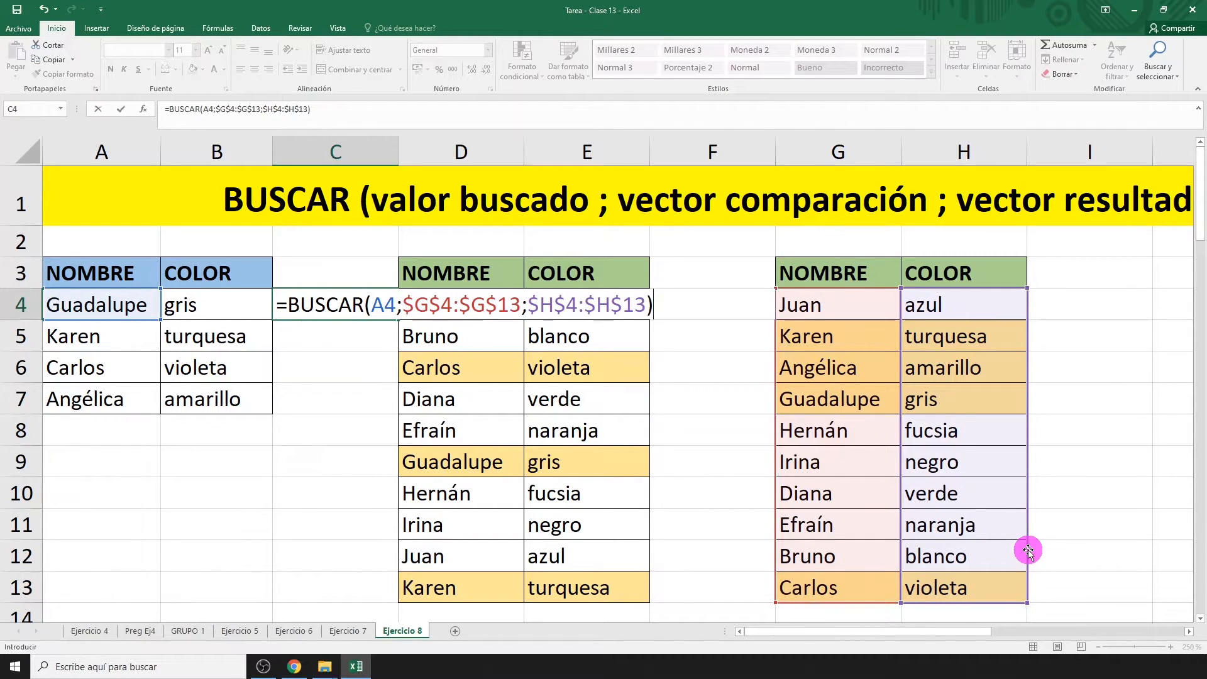
{"action": "key", "text": "Return"}
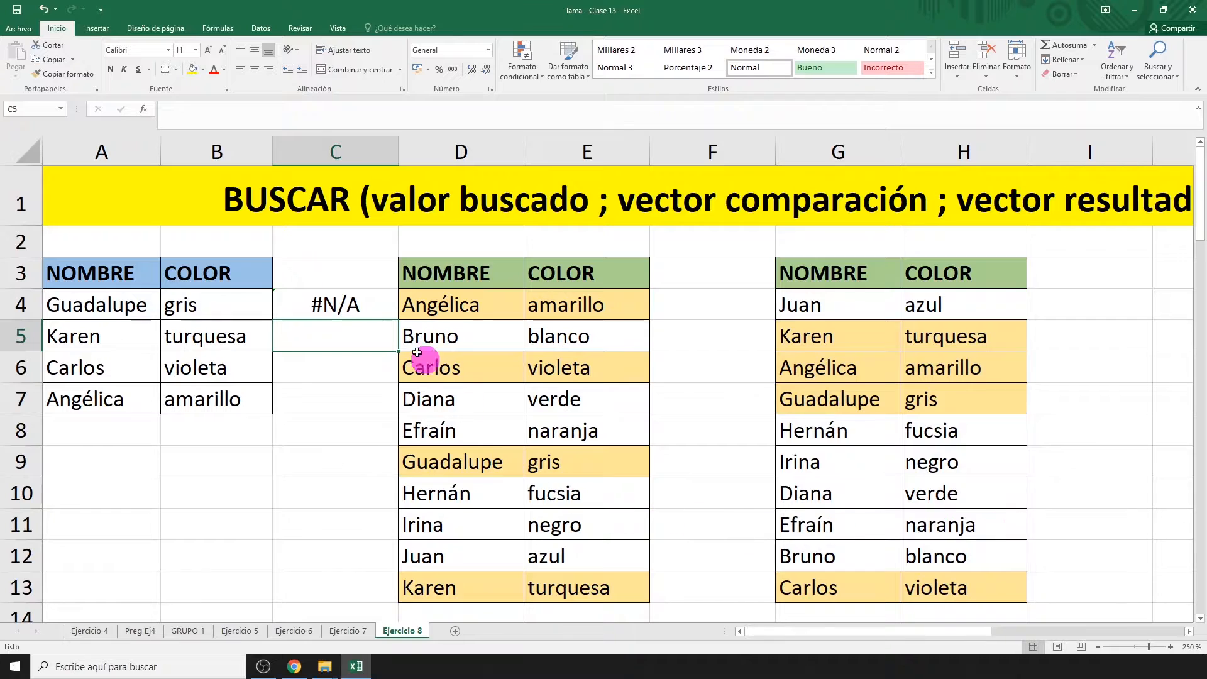
{"action": "left_click", "coordinate": [376, 315]}
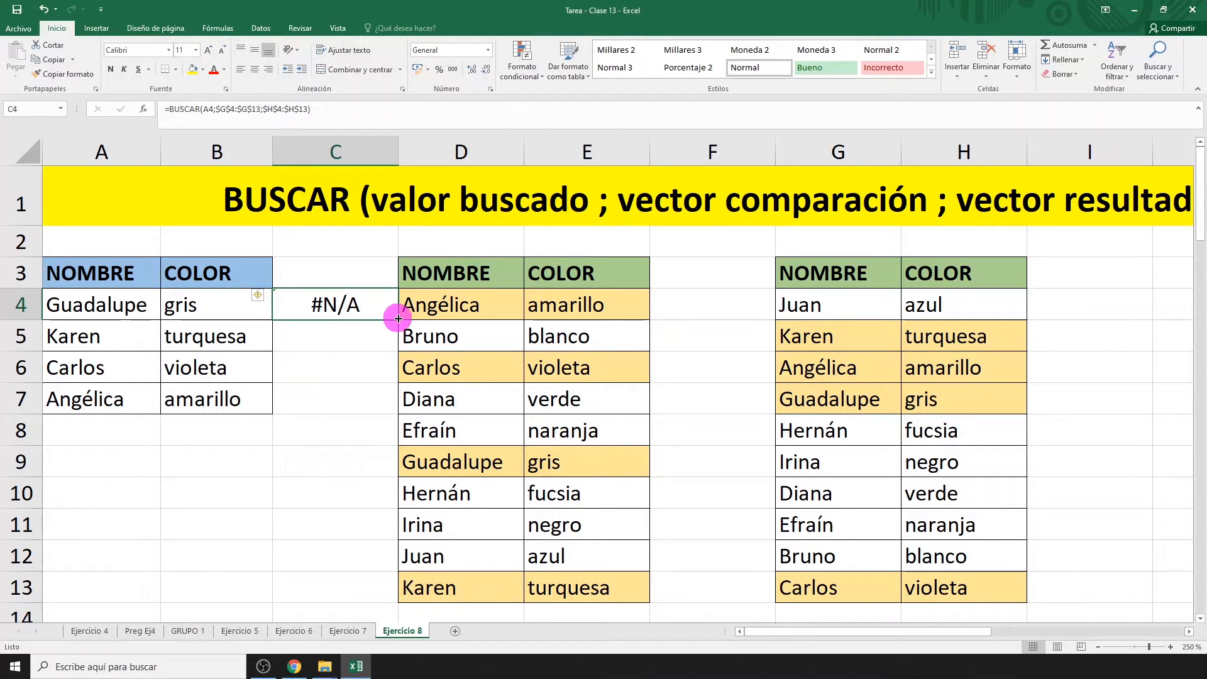
{"action": "left_click_drag", "start_coordinate": [397, 318], "coordinate": [394, 418]}
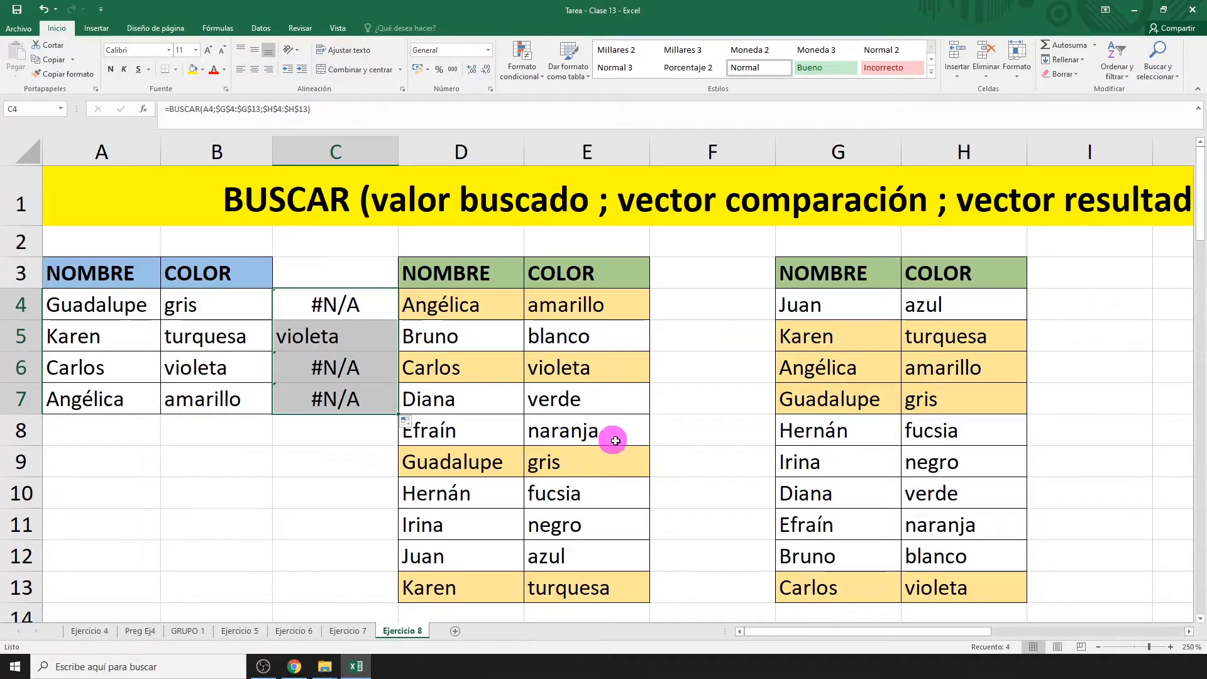
Step: Examine the BUSCARV section, comparing the student IDs in B20:B44 with the ID column of the NOTA 1 table
{"action": "scroll", "coordinate": [621, 442], "scroll_direction": "down", "scroll_amount": 7}
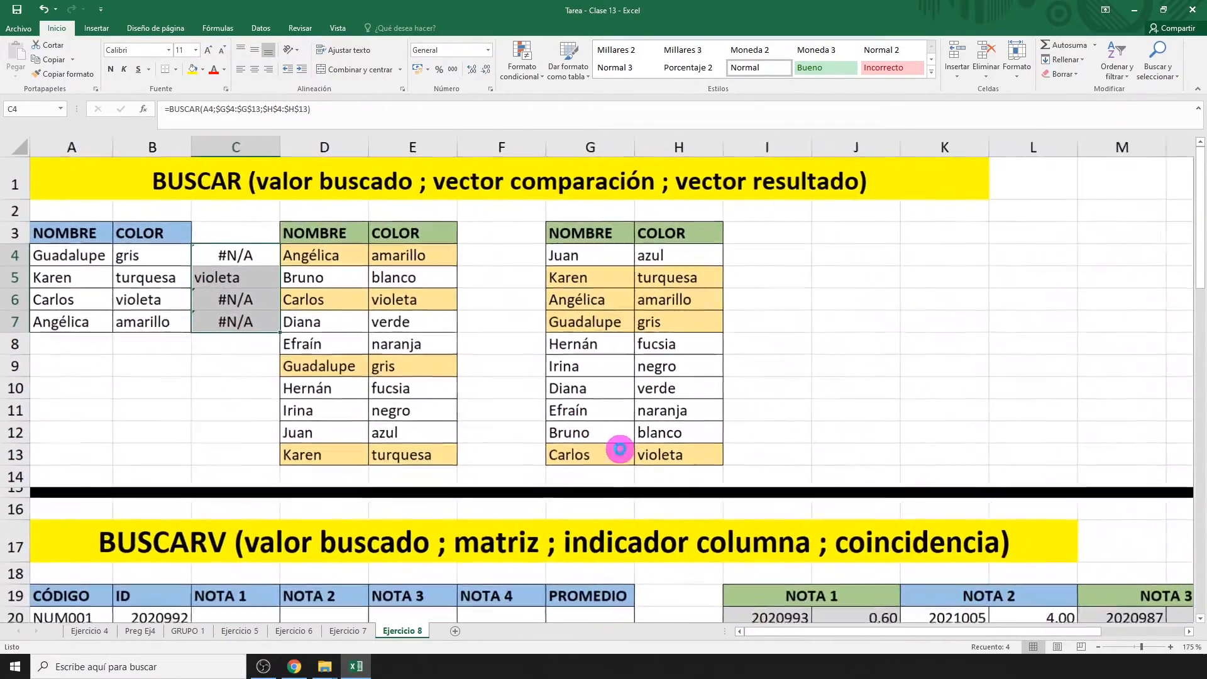
{"action": "scroll", "coordinate": [621, 452], "scroll_direction": "down", "scroll_amount": 1}
{"action": "scroll", "coordinate": [625, 461], "scroll_direction": "down", "scroll_amount": 5}
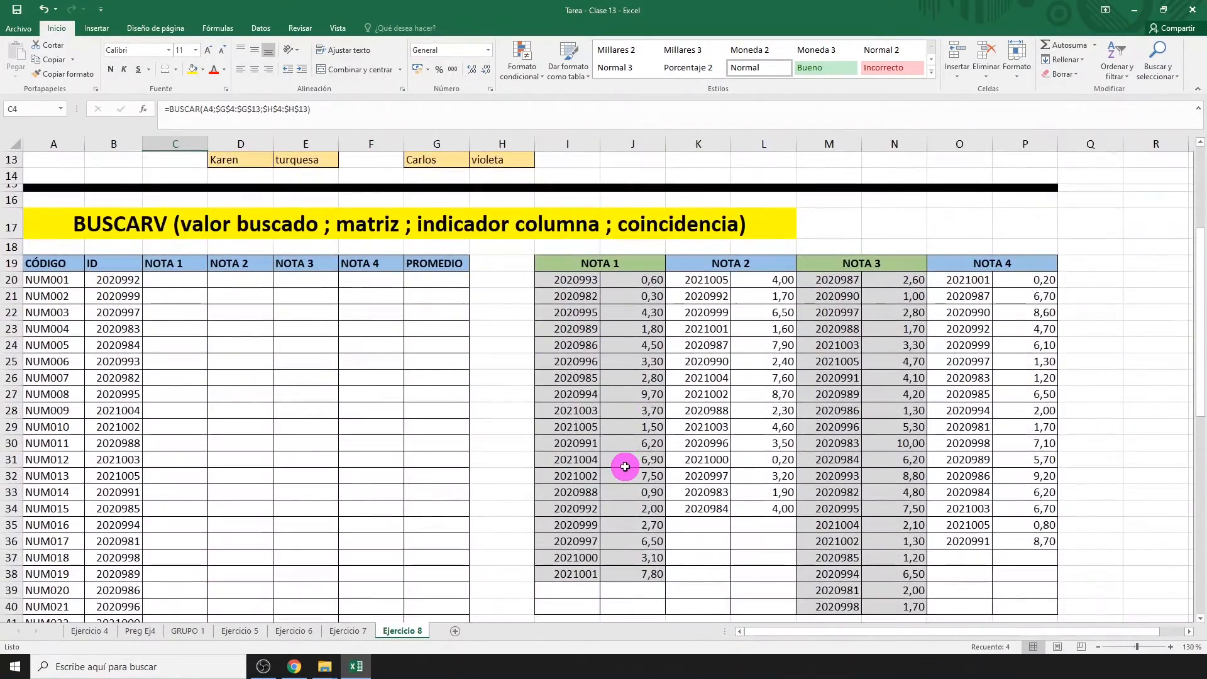
{"action": "scroll", "coordinate": [625, 466], "scroll_direction": "down", "scroll_amount": 1}
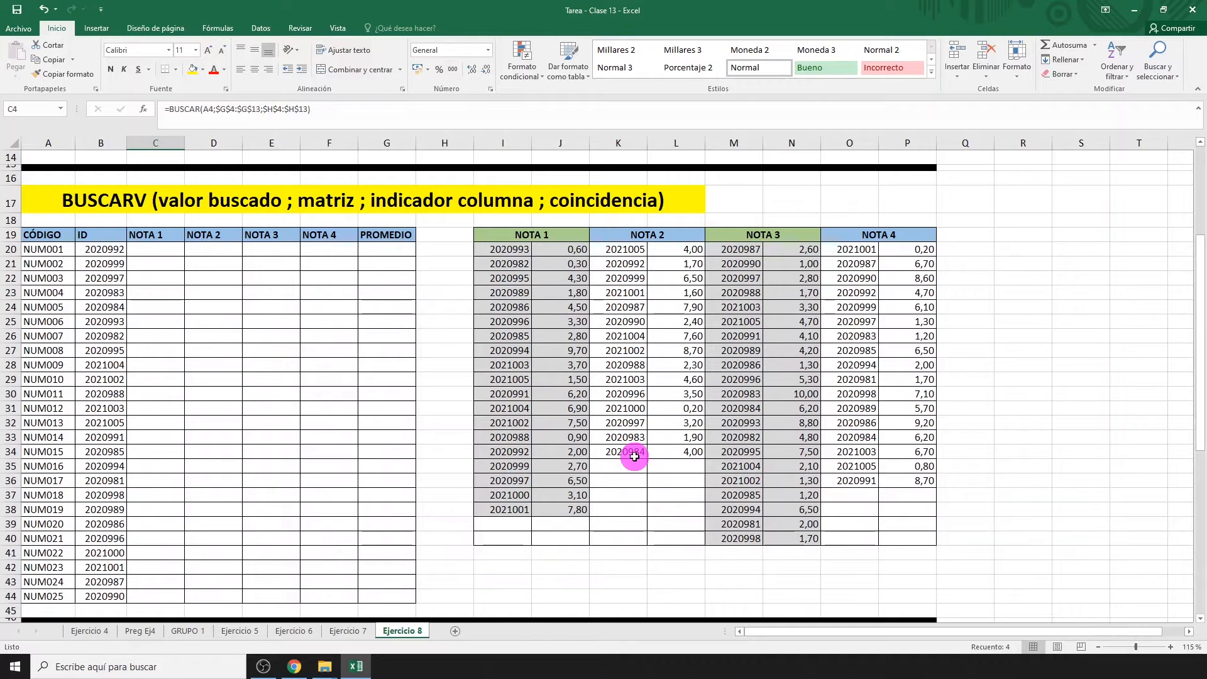
{"action": "left_click_drag", "start_coordinate": [94, 249], "coordinate": [97, 598]}
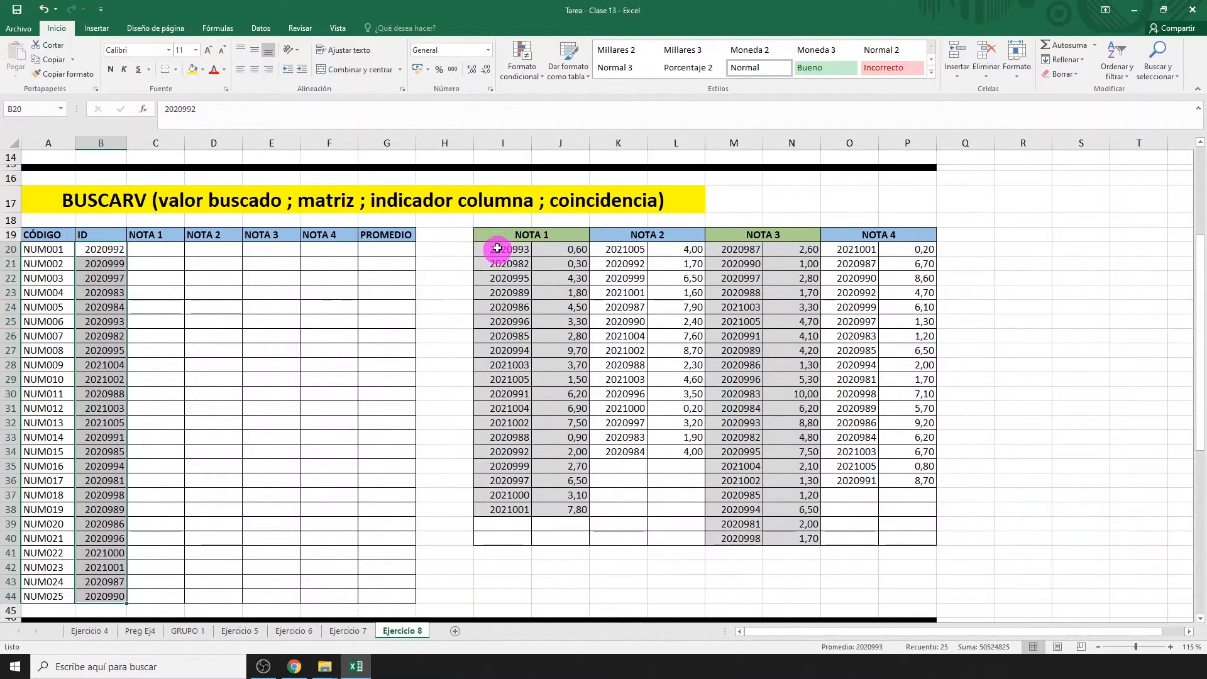
{"action": "left_click_drag", "start_coordinate": [500, 247], "coordinate": [495, 598]}
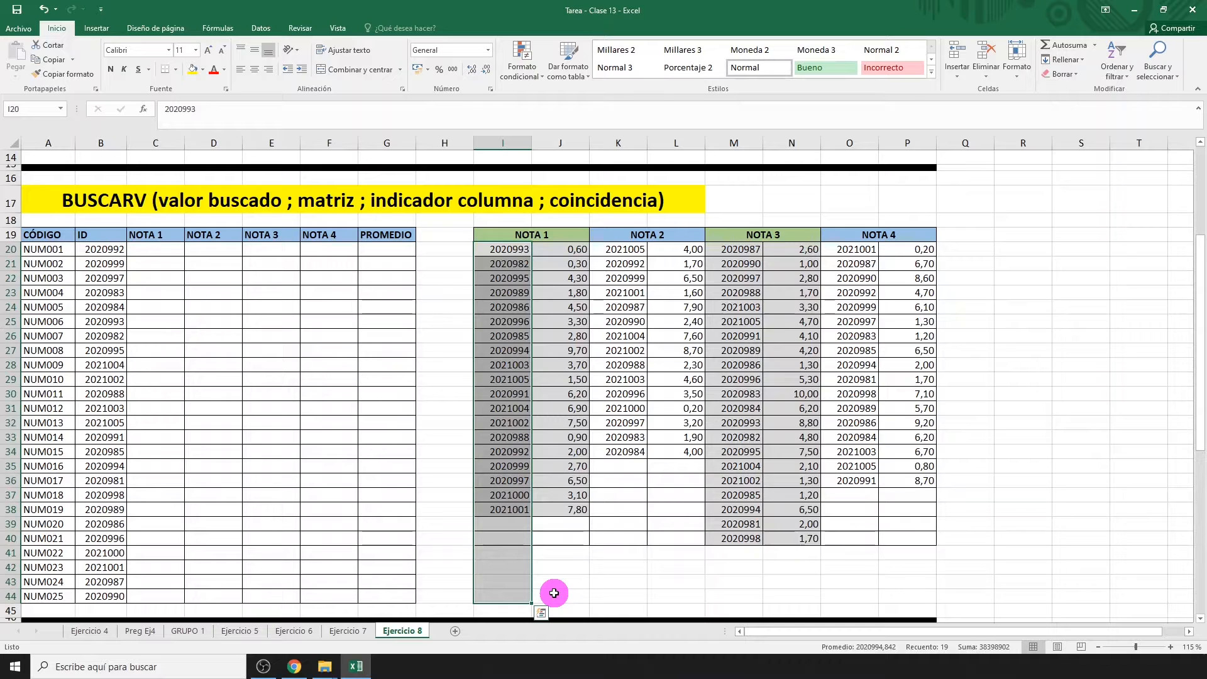
Step: Enter =BUSCARV(B20;$I$20:$J$38;2;FALSO) in C20 to retrieve the first student's NOTA 1 by exact match
{"action": "left_click", "coordinate": [157, 252]}
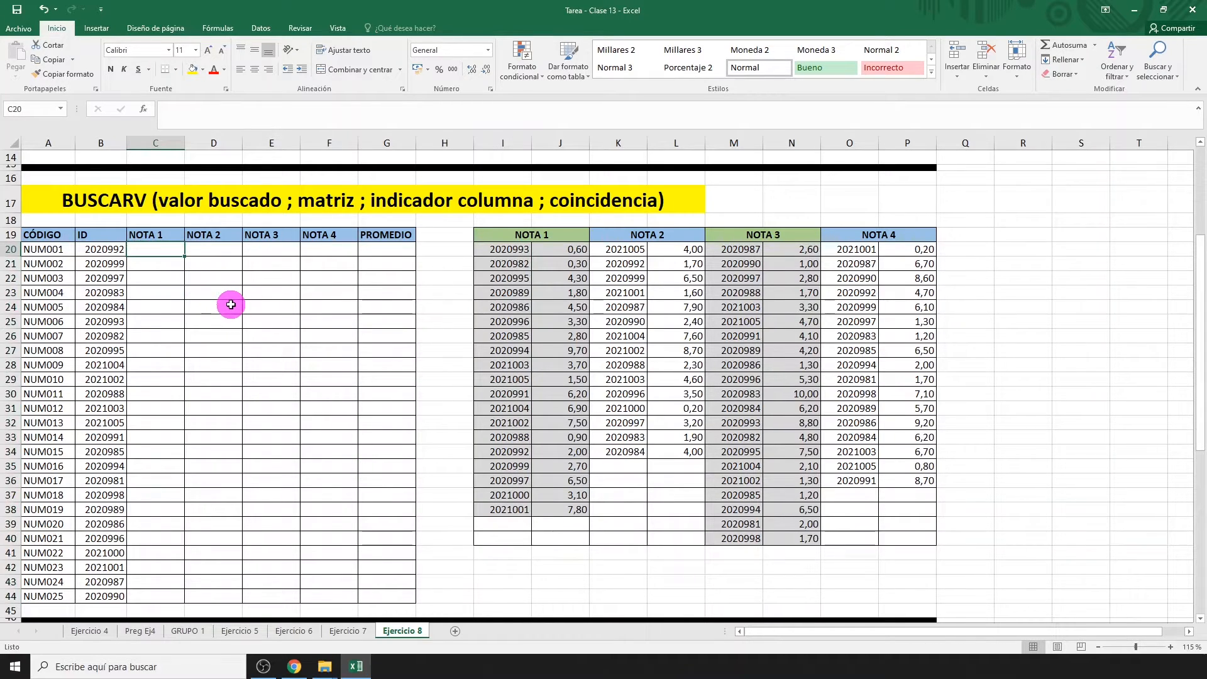
{"action": "type", "text": "="}
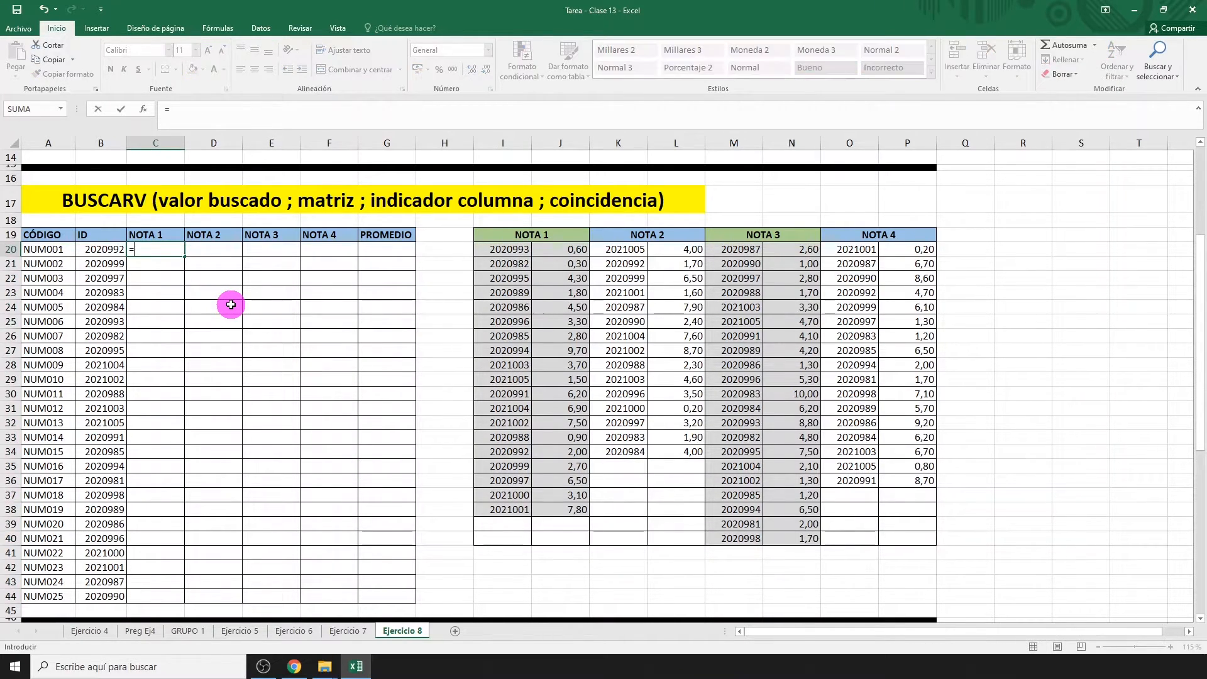
{"action": "type", "text": "BUSCA"}
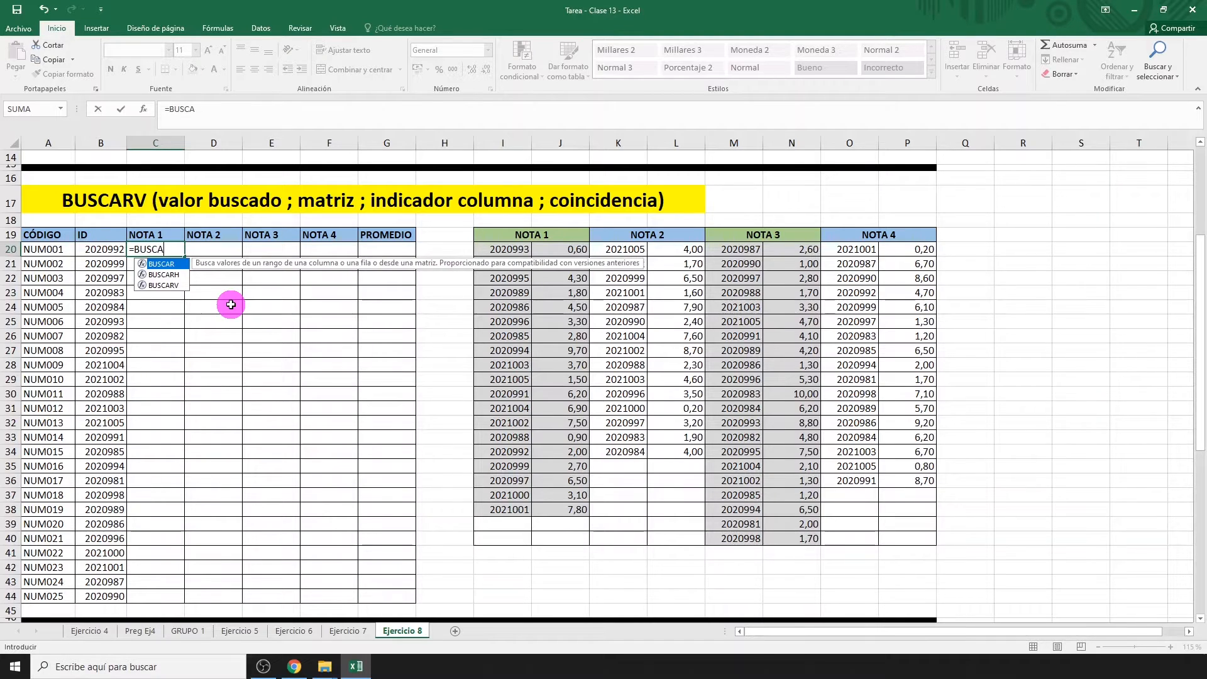
{"action": "type", "text": "RV("}
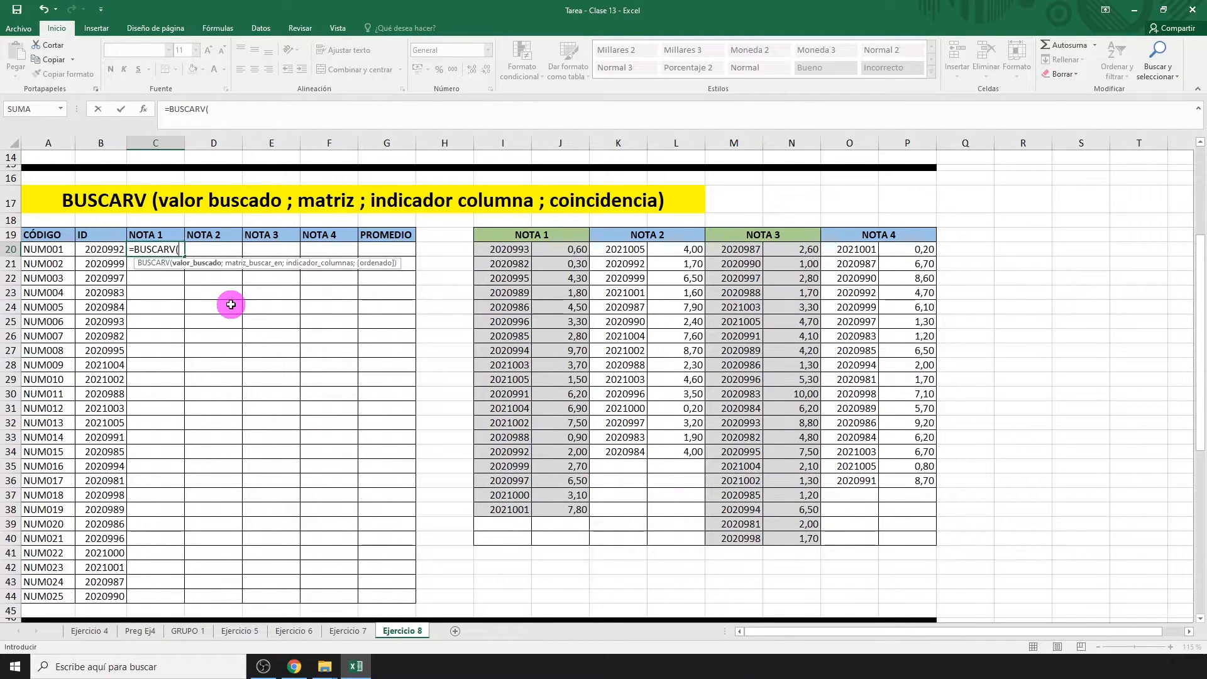
{"action": "left_click", "coordinate": [97, 249]}
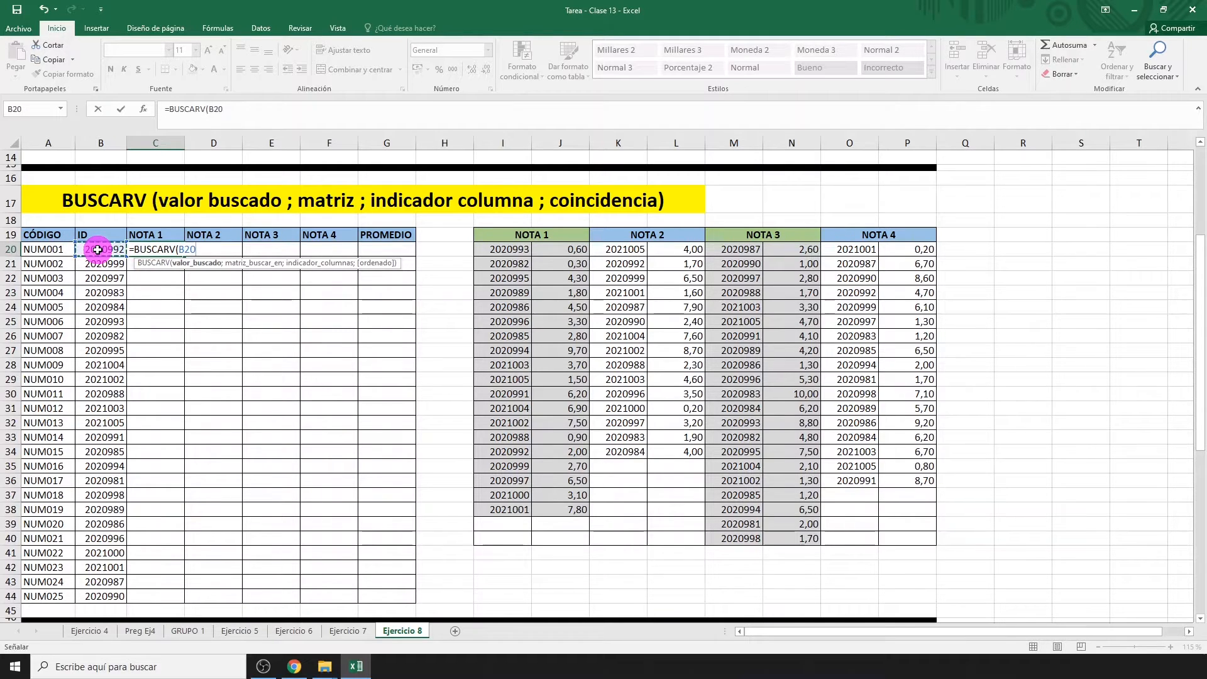
{"action": "type", "text": ";"}
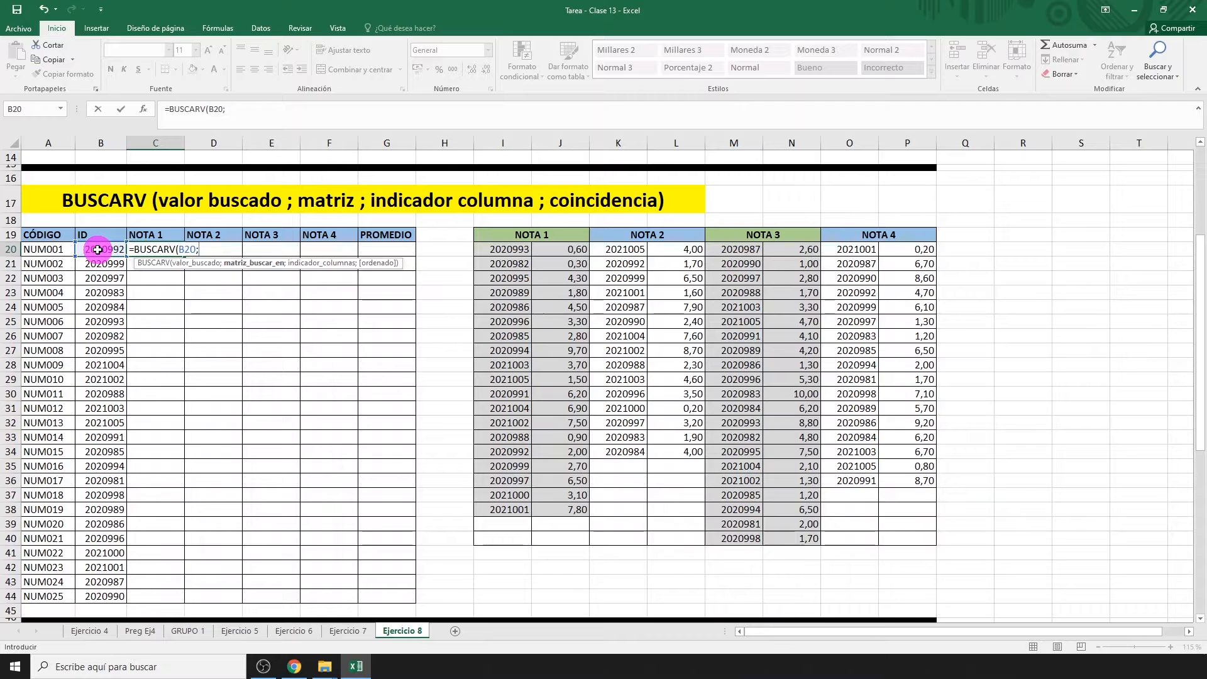
{"action": "left_click_drag", "start_coordinate": [483, 251], "coordinate": [558, 513]}
{"action": "key", "text": "F4"}
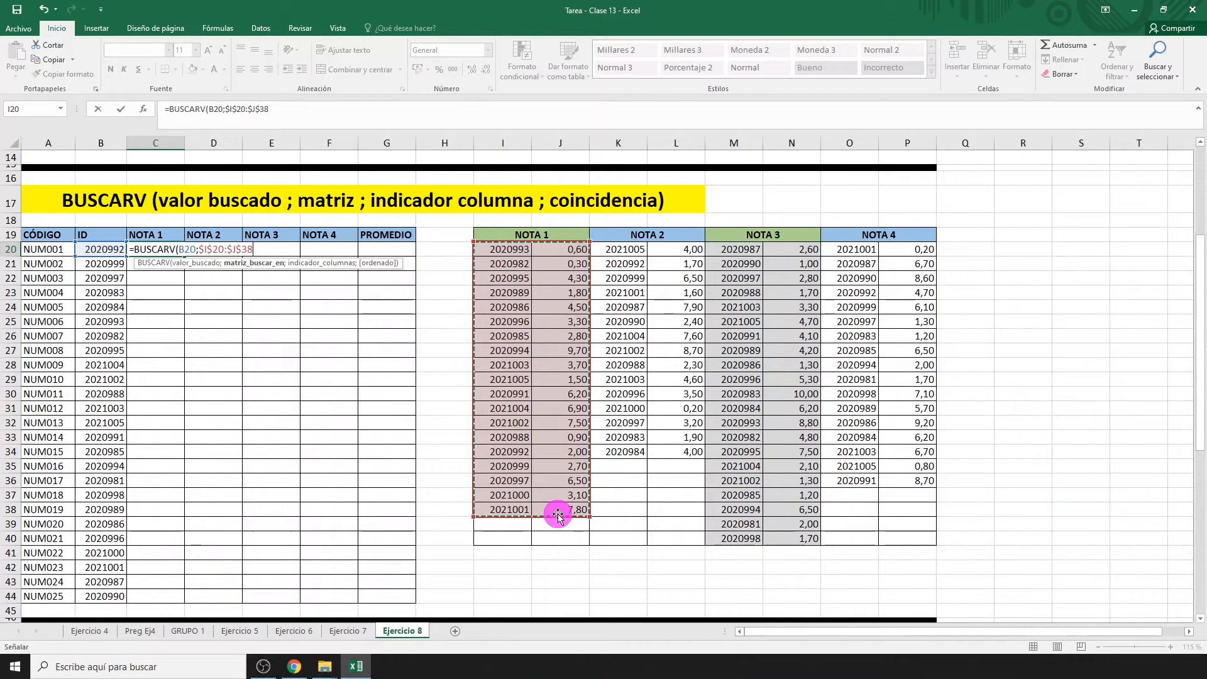
{"action": "type", "text": ";2"}
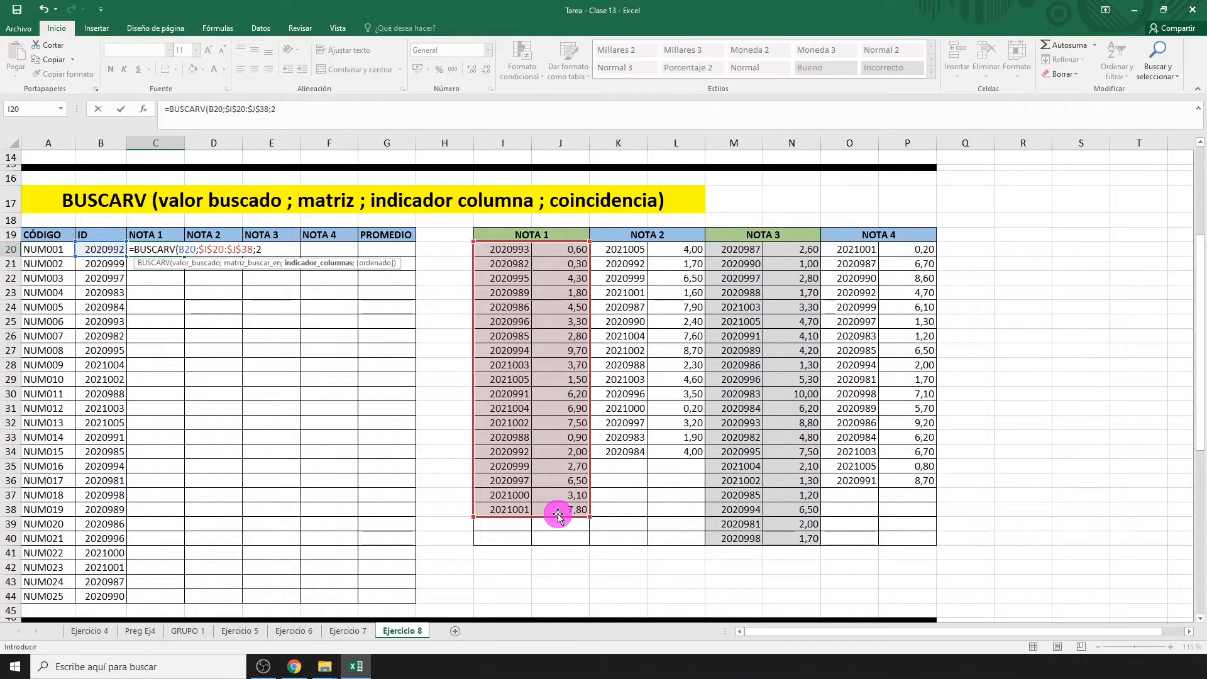
{"action": "type", "text": ";"}
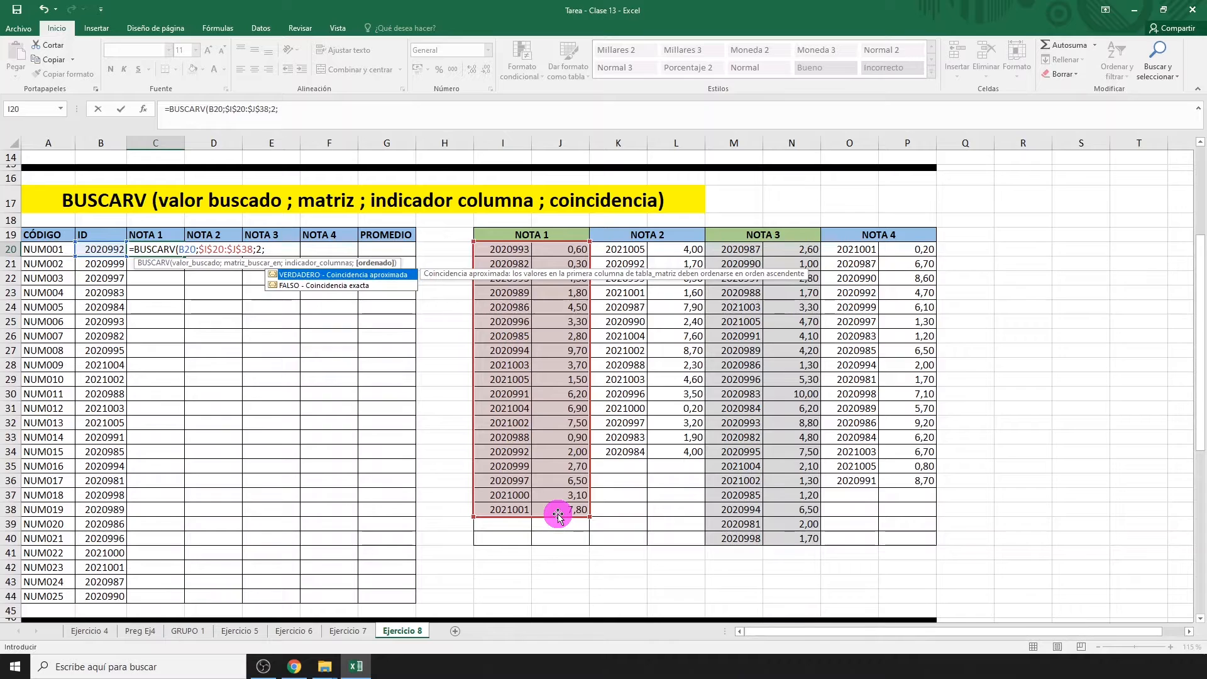
{"action": "type", "text": "FALSO)"}
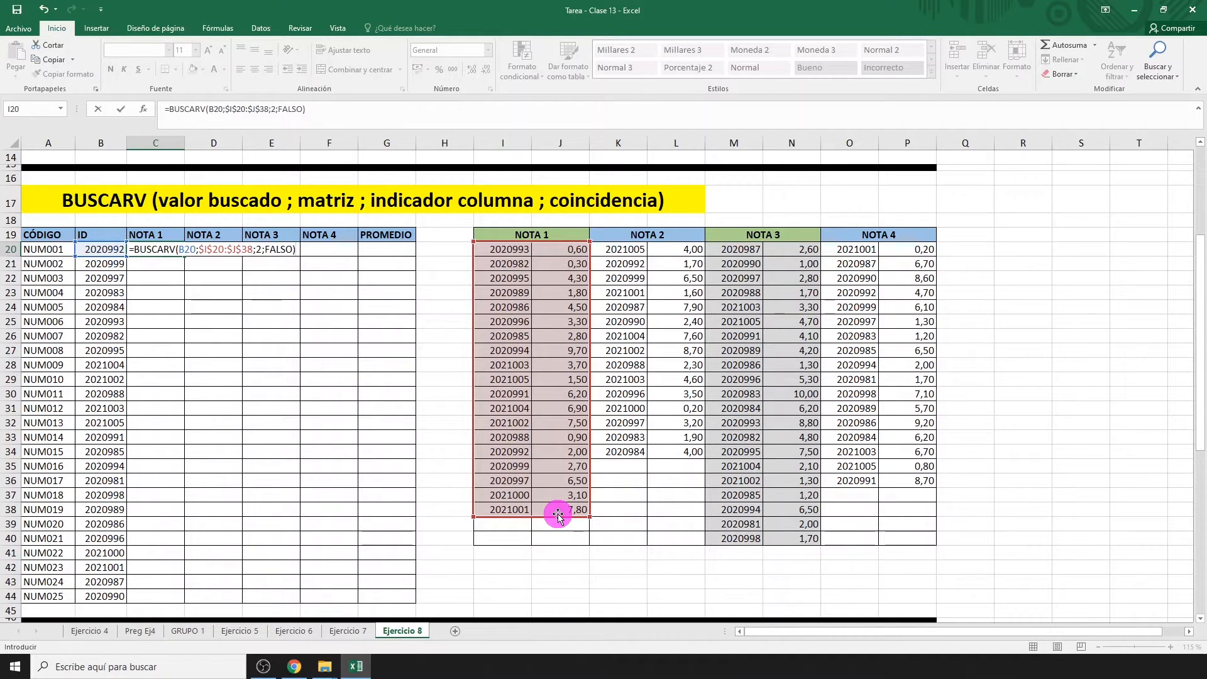
{"action": "key", "text": "Return"}
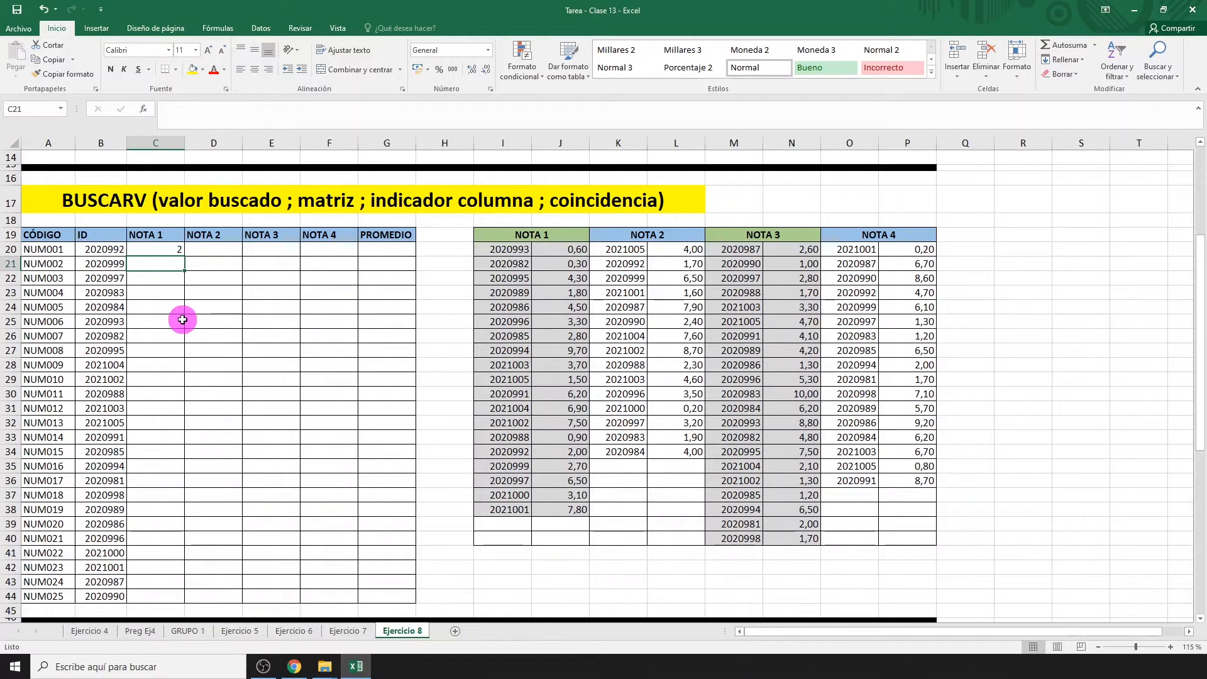
Step: Highlight the ID in B20 and its matching row I34:J34 in the NOTA 1 table with yellow fill
{"action": "left_click", "coordinate": [99, 249]}
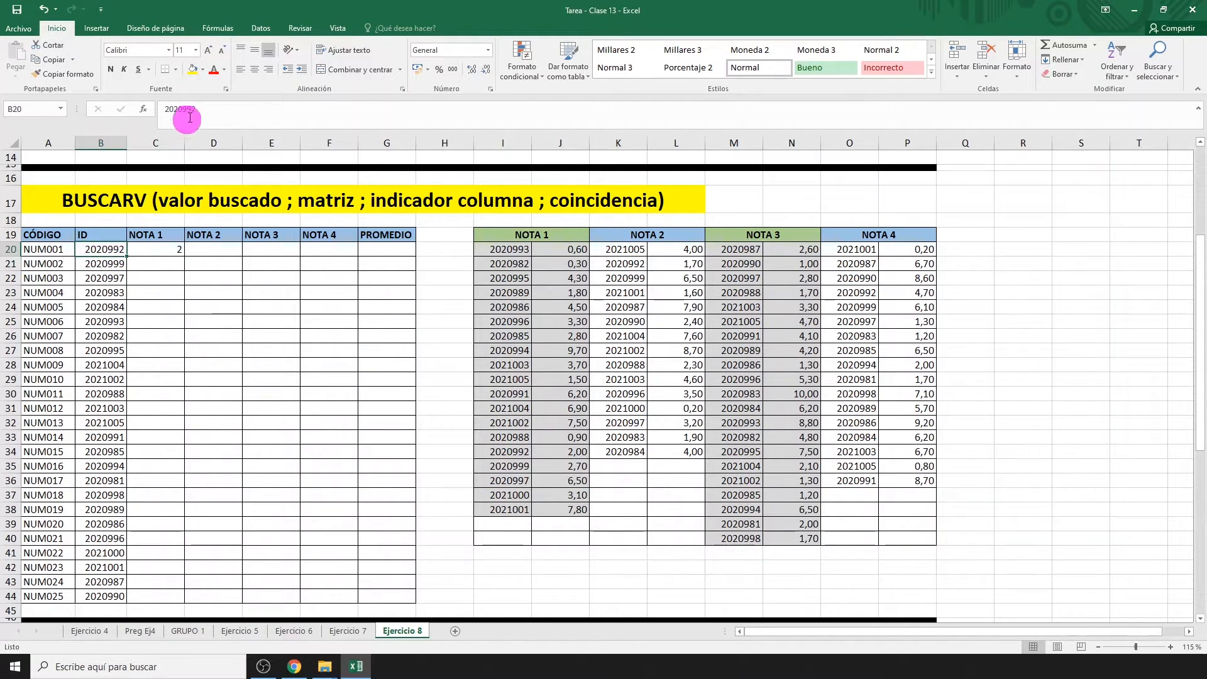
{"action": "left_click", "coordinate": [200, 71]}
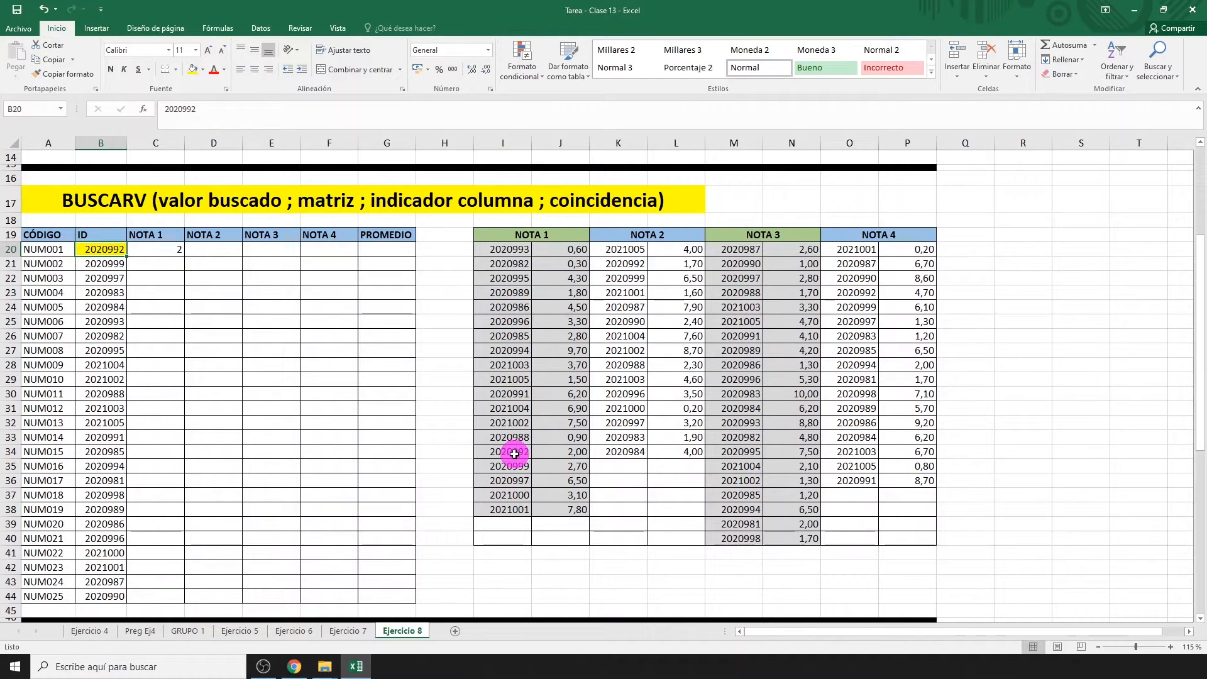
{"action": "left_click_drag", "start_coordinate": [511, 451], "coordinate": [560, 451]}
{"action": "left_click", "coordinate": [194, 69]}
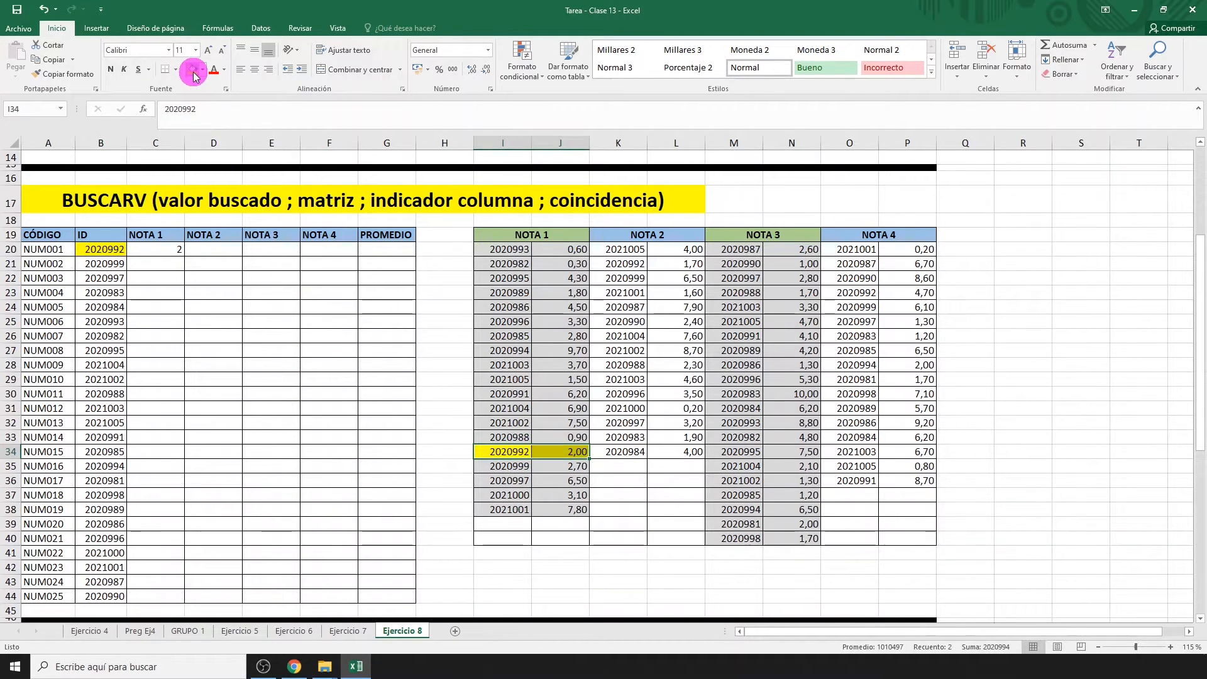
Step: Fill the NOTA 1 formula from C20 down to C44
{"action": "left_click", "coordinate": [478, 453]}
{"action": "left_click", "coordinate": [162, 250]}
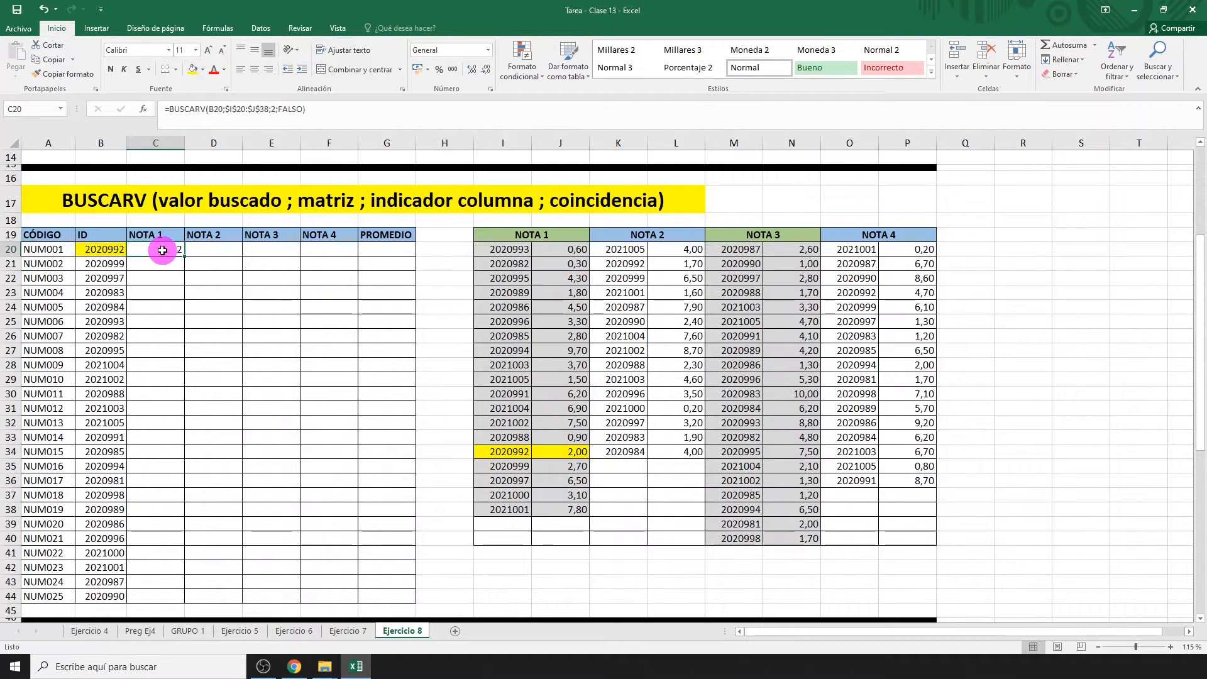
{"action": "double_click", "coordinate": [185, 256]}
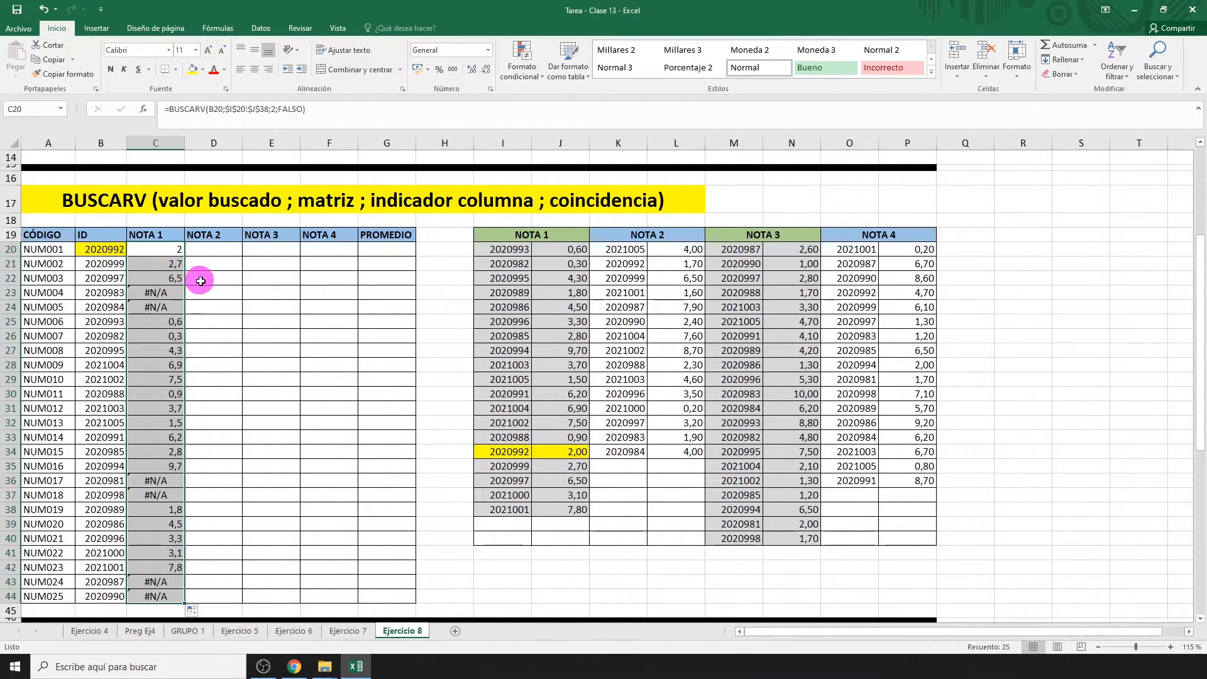
Step: Enter =BUSCARV(B20;$K$20:$L$34;2;FALSO) in D20 for NOTA 2 and fill it down to D44
{"action": "left_click", "coordinate": [211, 250]}
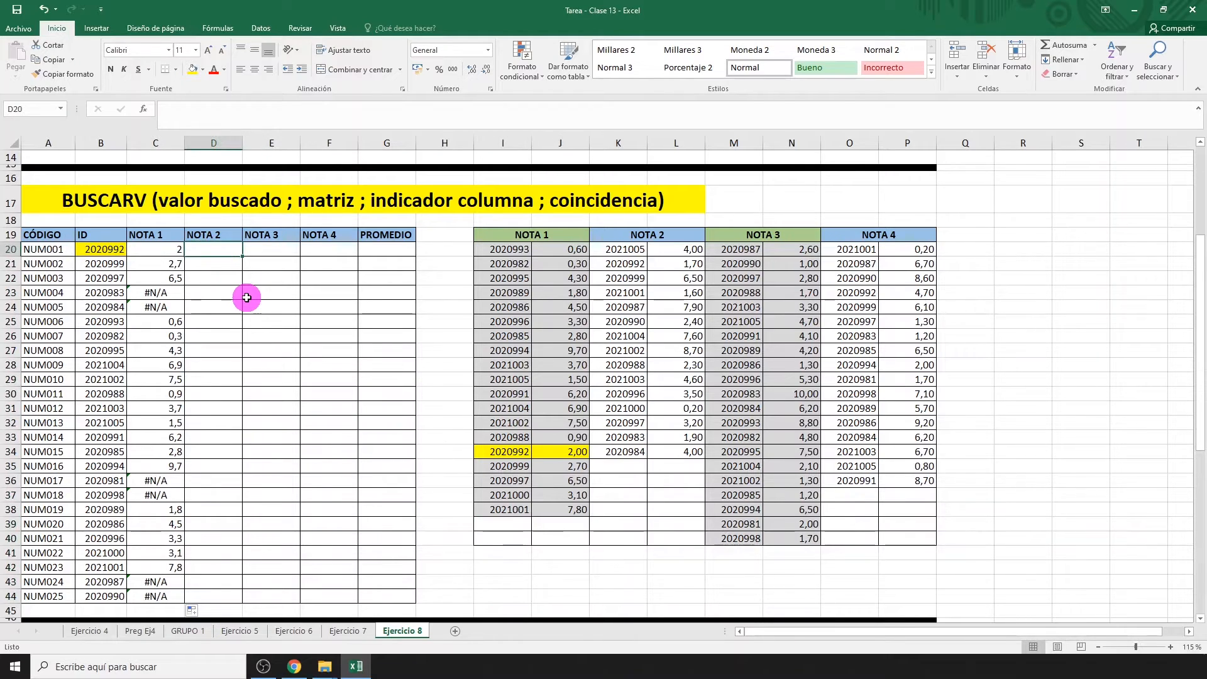
{"action": "type", "text": "=BUSCARV"}
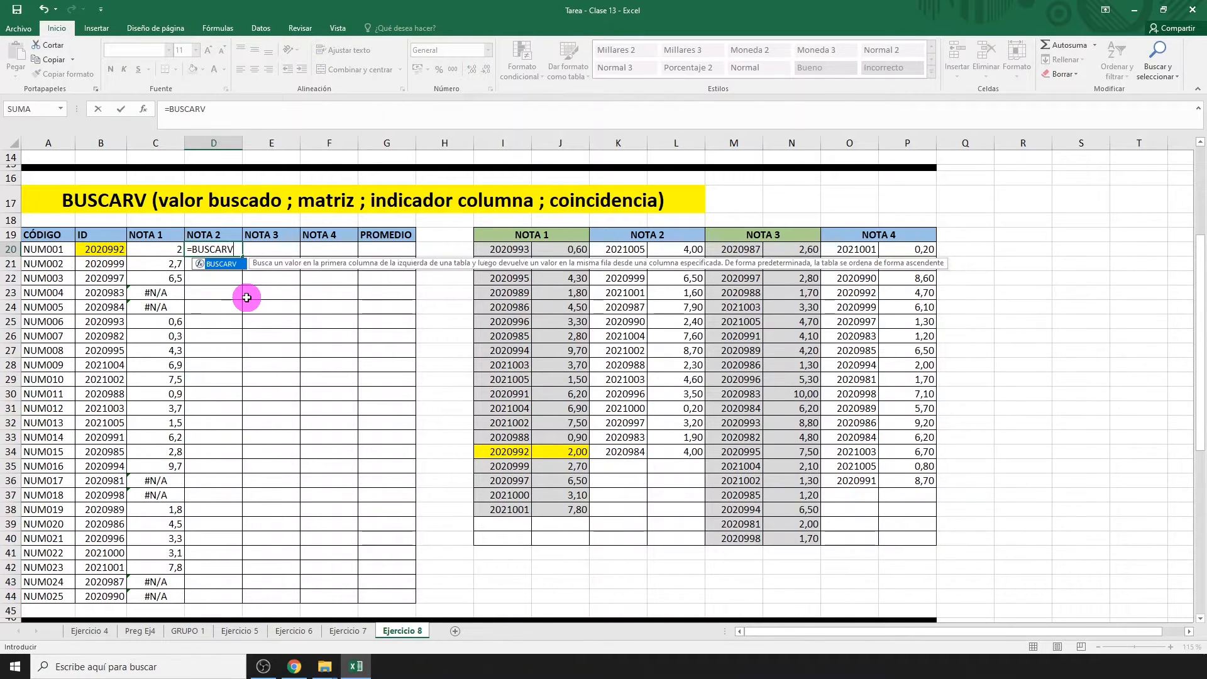
{"action": "type", "text": "("}
{"action": "left_click", "coordinate": [99, 249]}
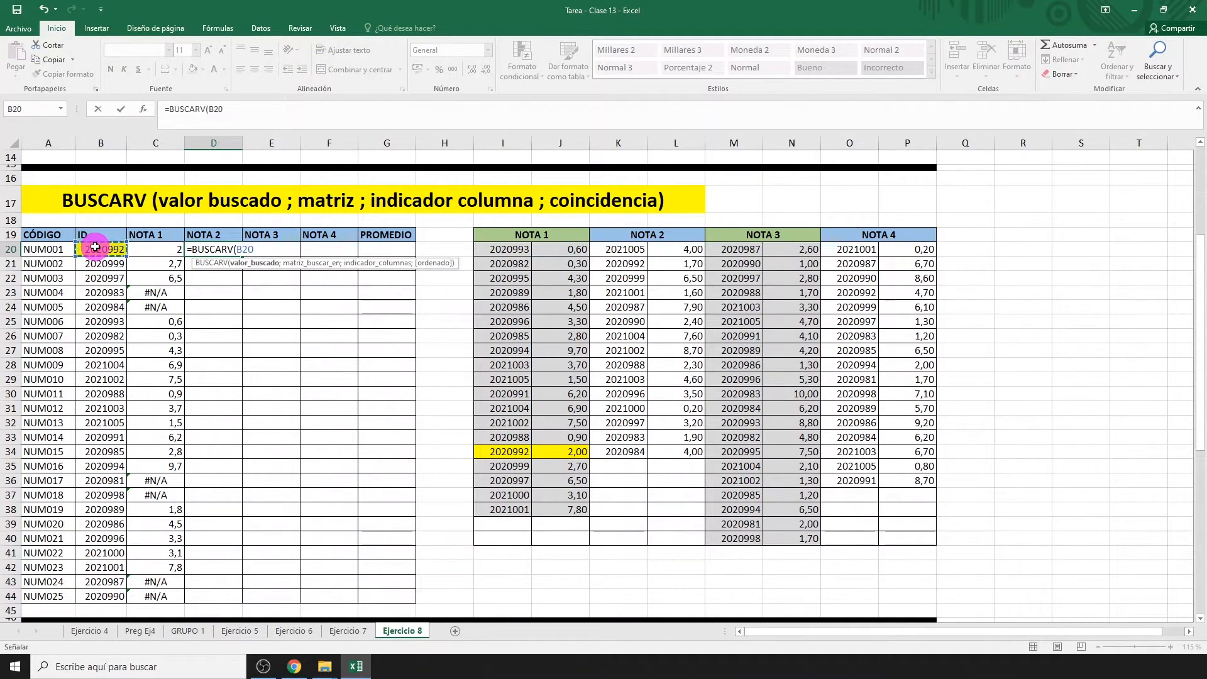
{"action": "type", "text": ";"}
{"action": "left_click_drag", "start_coordinate": [622, 249], "coordinate": [653, 454]}
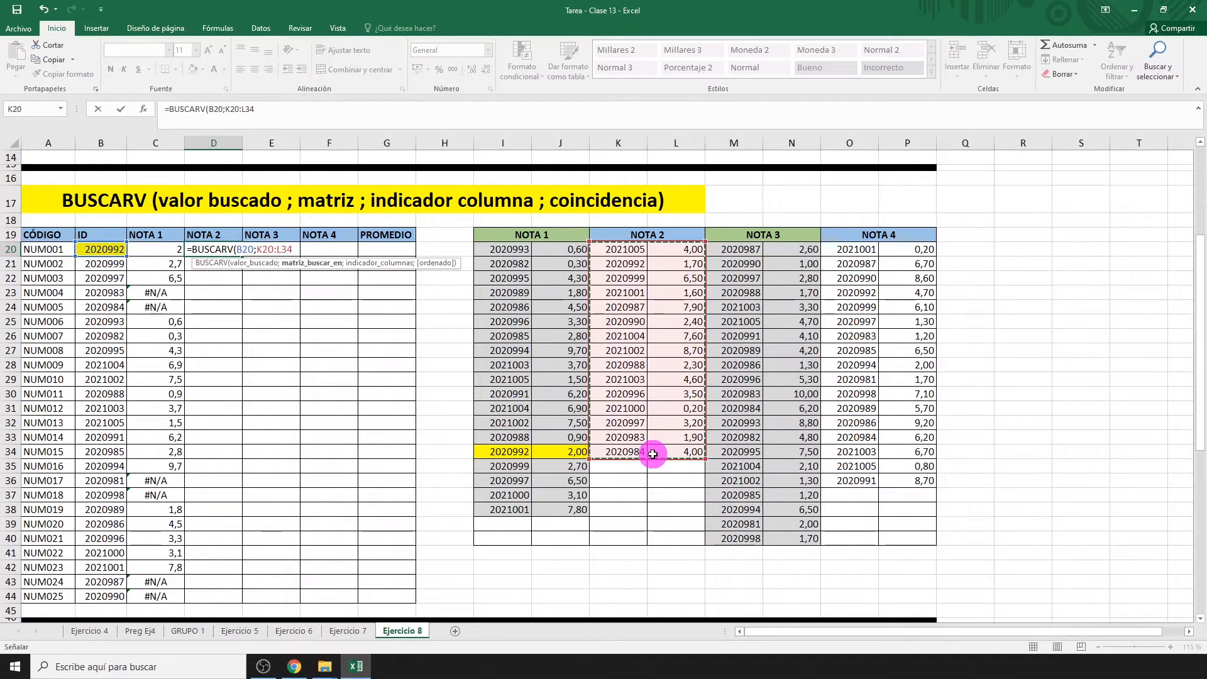
{"action": "key", "text": "F4"}
{"action": "type", "text": ";2;"}
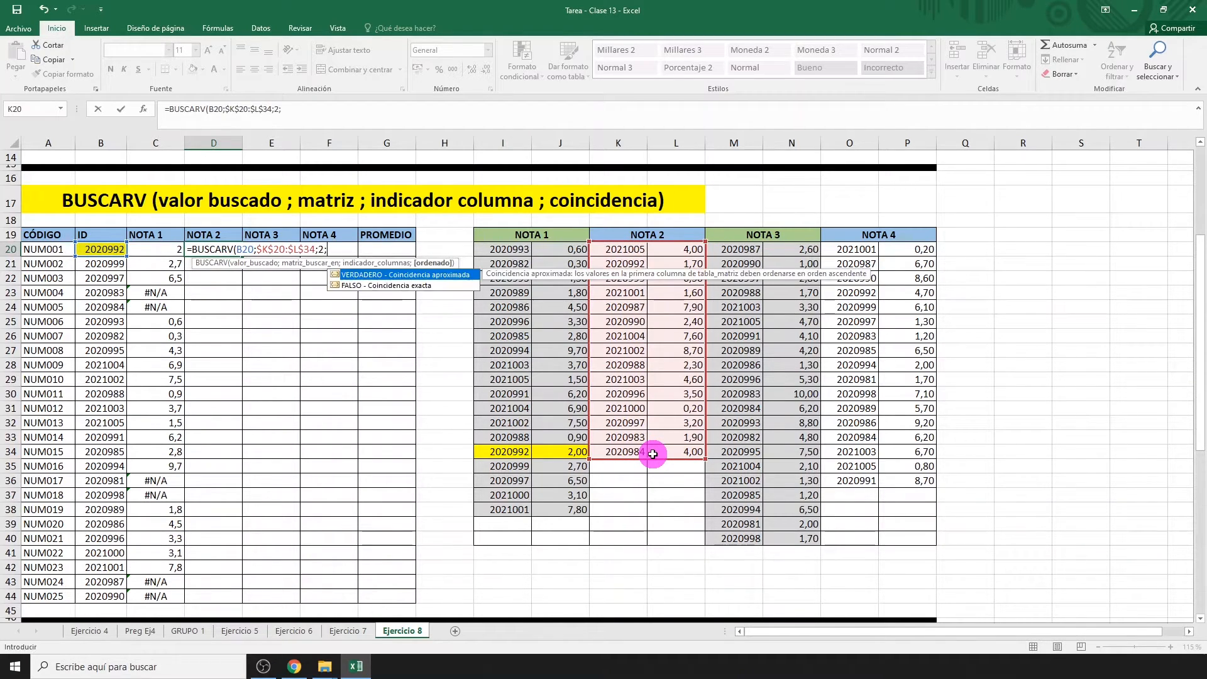
{"action": "type", "text": "FALSO"}
{"action": "key", "text": "Return"}
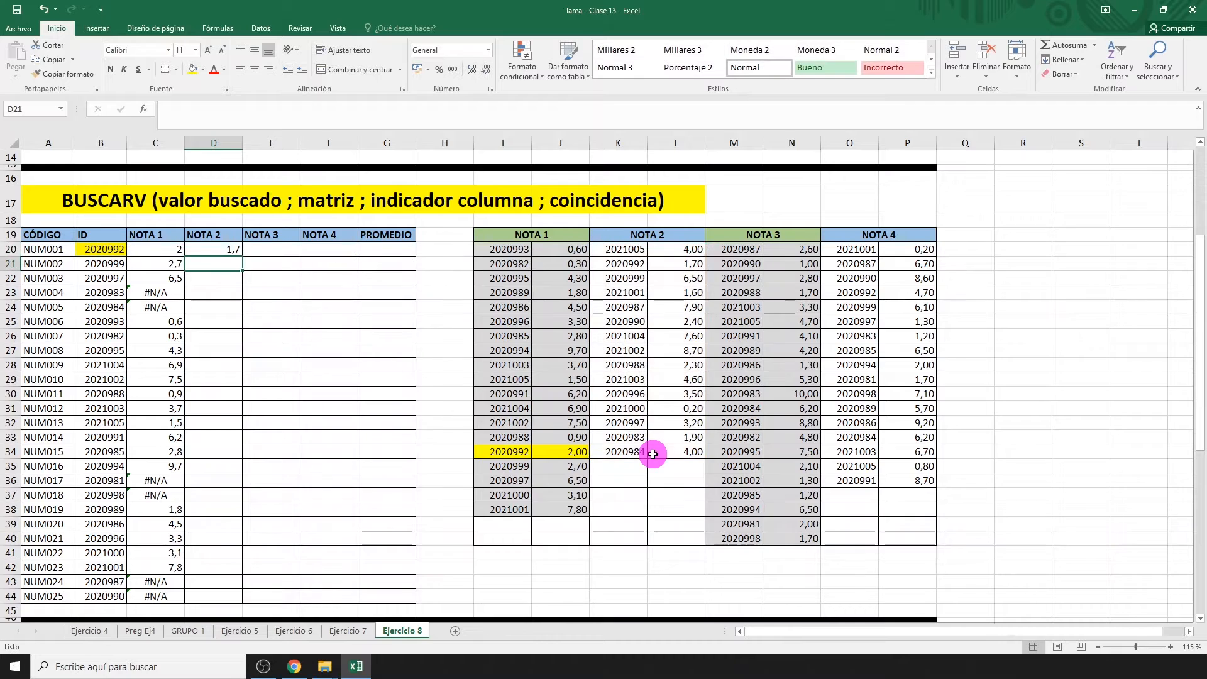
{"action": "left_click", "coordinate": [234, 250]}
{"action": "double_click", "coordinate": [242, 256]}
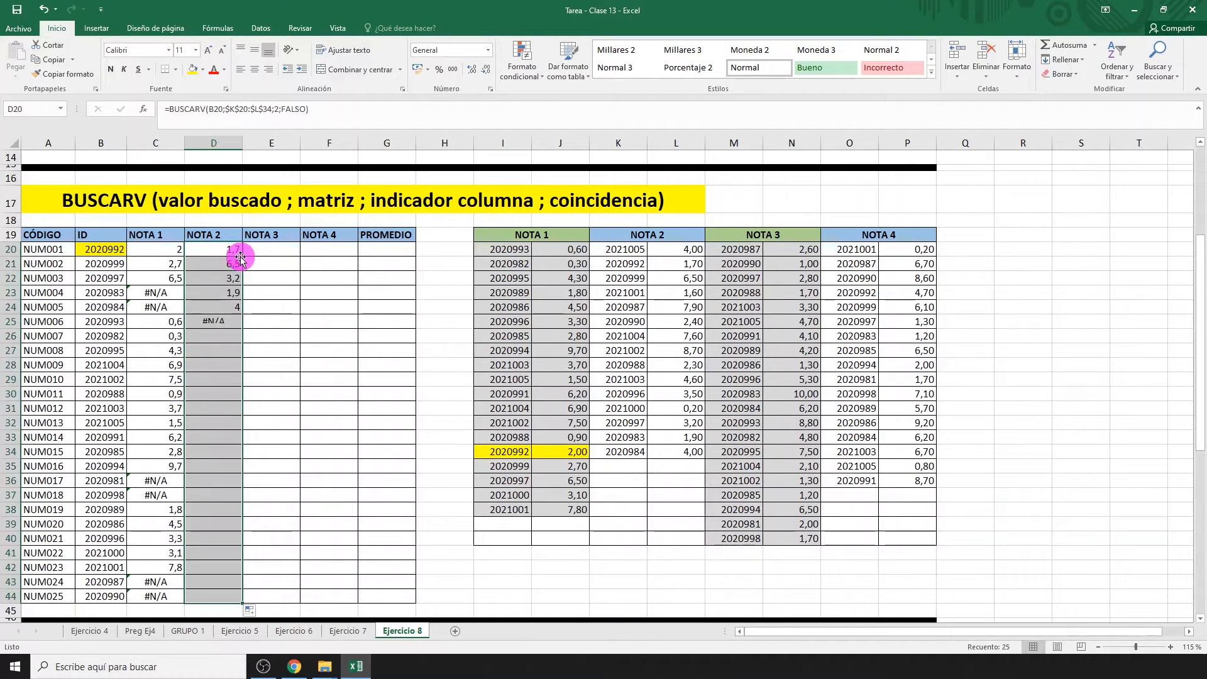
Step: Try entering =BUSCARV(B20;$M$20:$N$40;FALSO) in E20 to retrieve NOTA 3
{"action": "left_click", "coordinate": [263, 249]}
{"action": "type", "text": "=BUSCARV("}
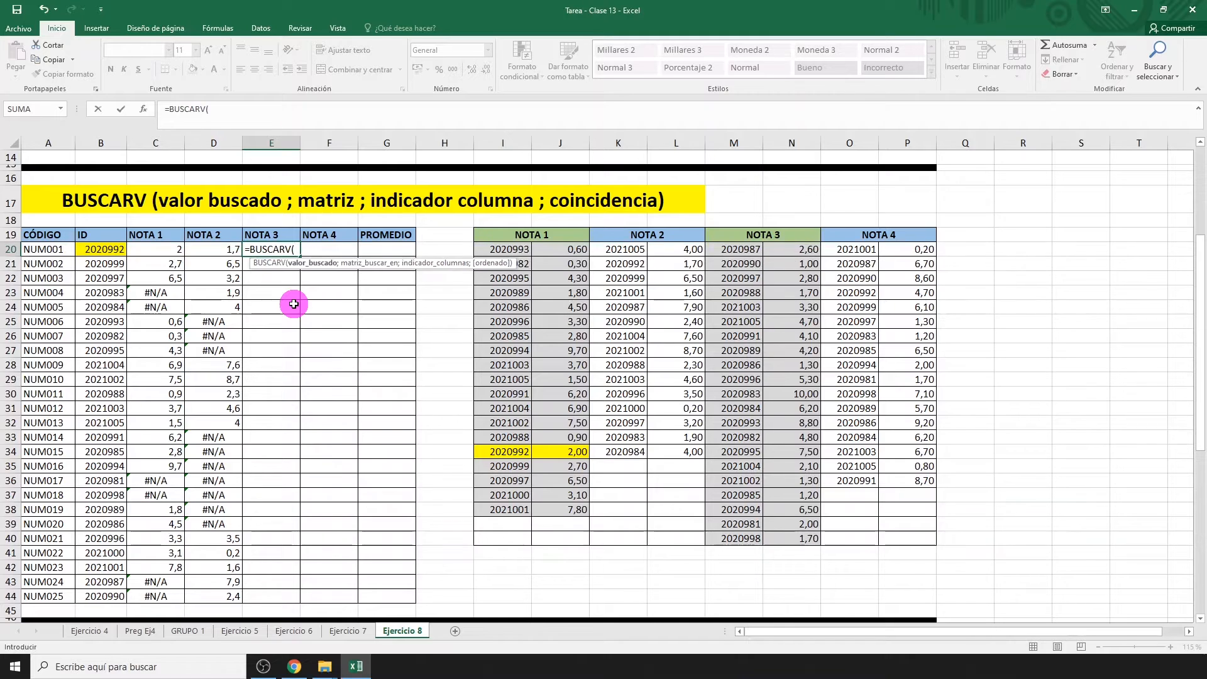
{"action": "left_click", "coordinate": [112, 250]}
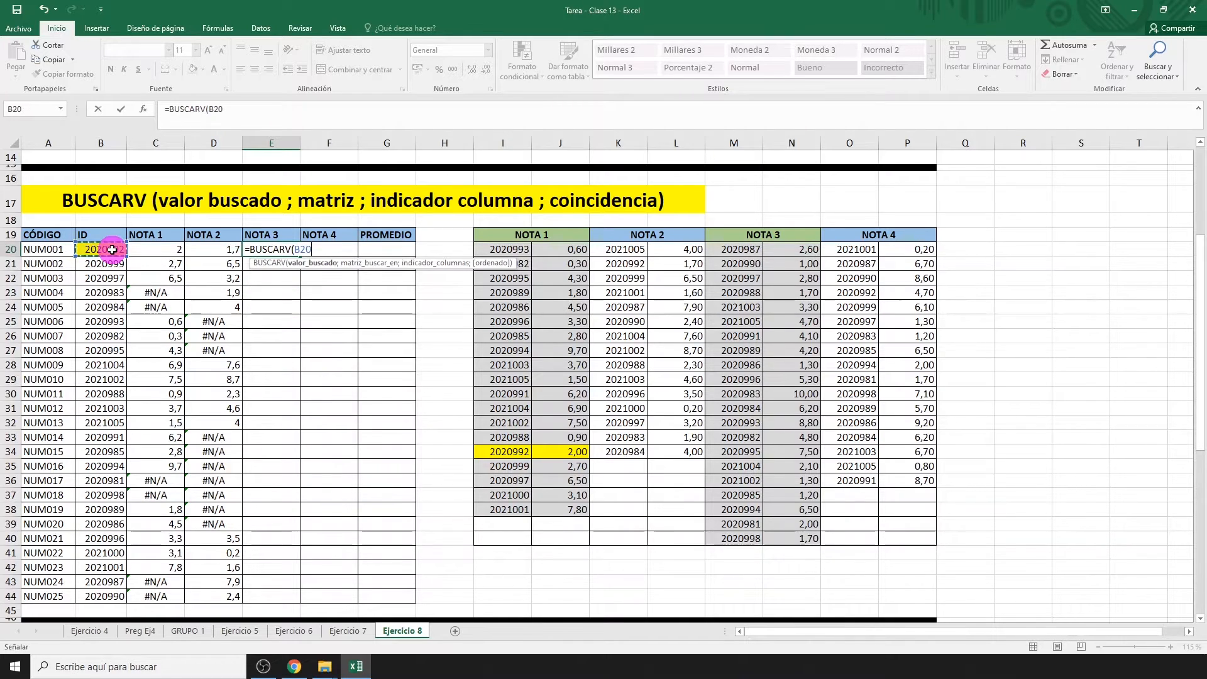
{"action": "type", "text": ";"}
{"action": "left_click_drag", "start_coordinate": [733, 249], "coordinate": [795, 539]}
{"action": "key", "text": "F4"}
{"action": "type", "text": ";FALS"}
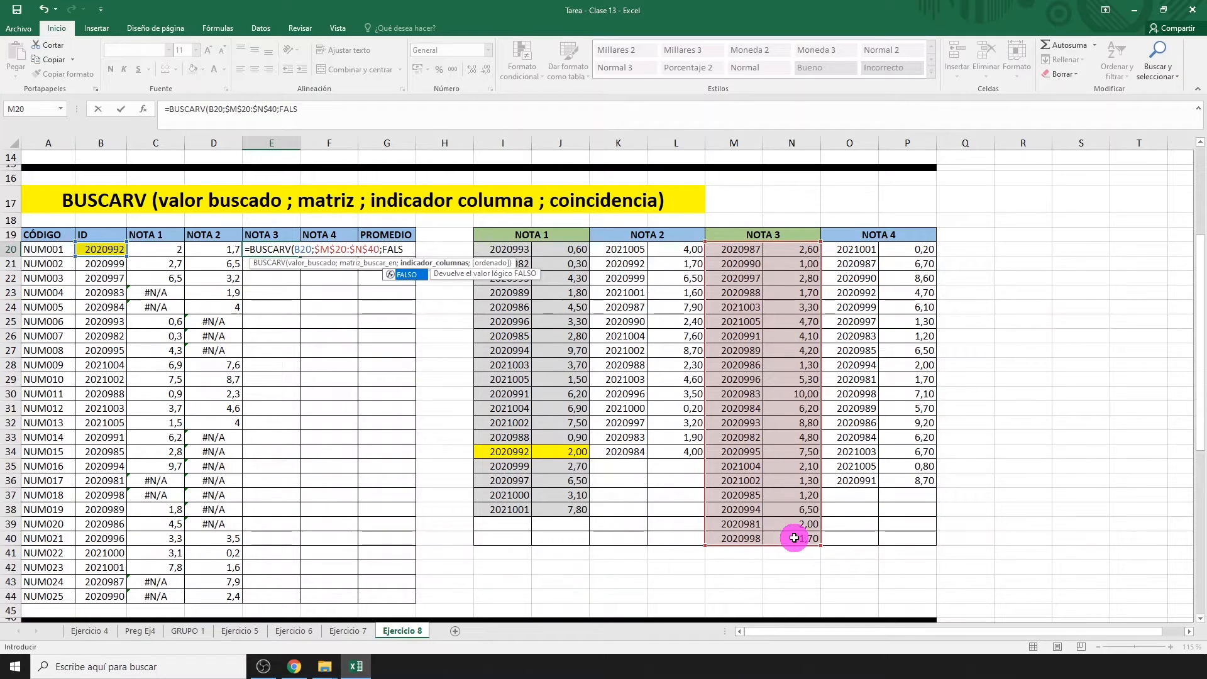
{"action": "key", "text": "Tab"}
{"action": "key", "text": "Return"}
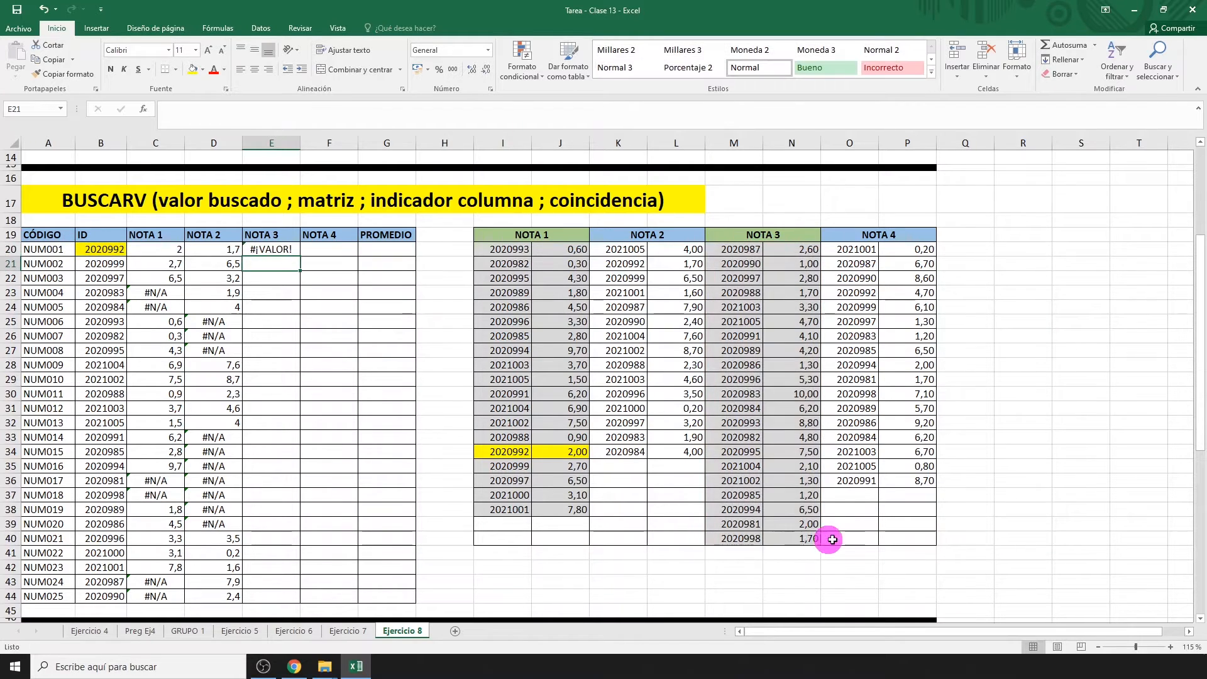
Step: Review the NOTA 3 formula's arguments in E20 and clear the formula from the cell
{"action": "double_click", "coordinate": [283, 249]}
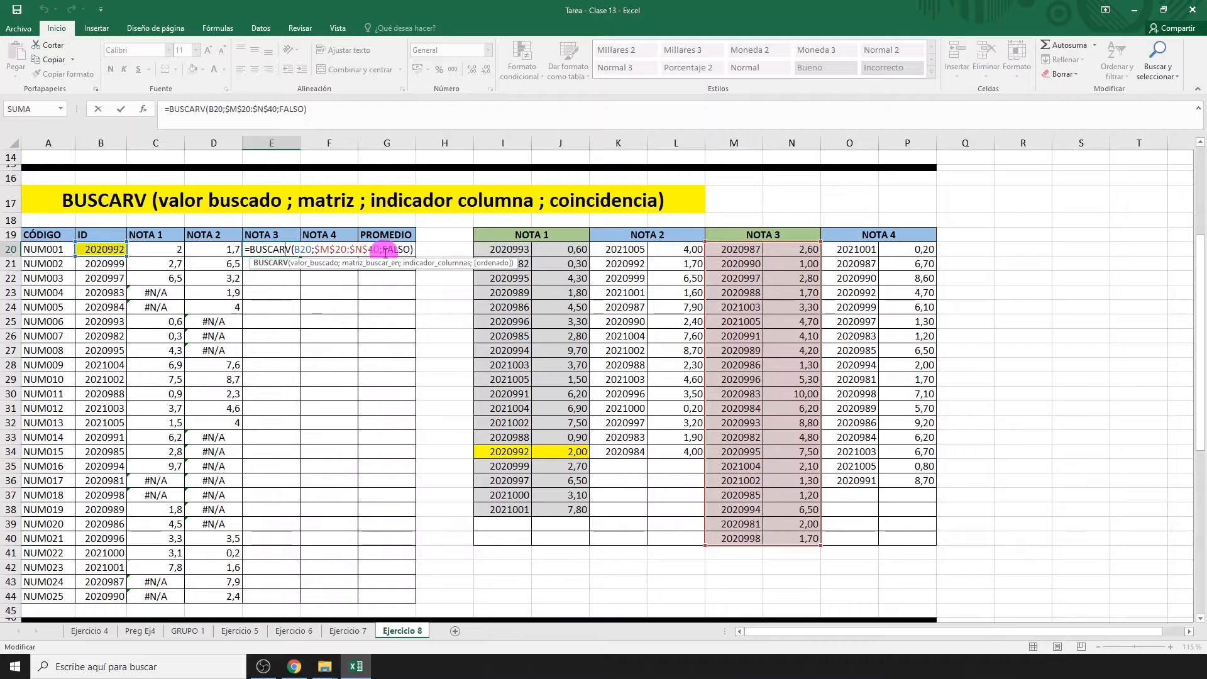
{"action": "left_click_drag", "start_coordinate": [383, 250], "coordinate": [438, 288]}
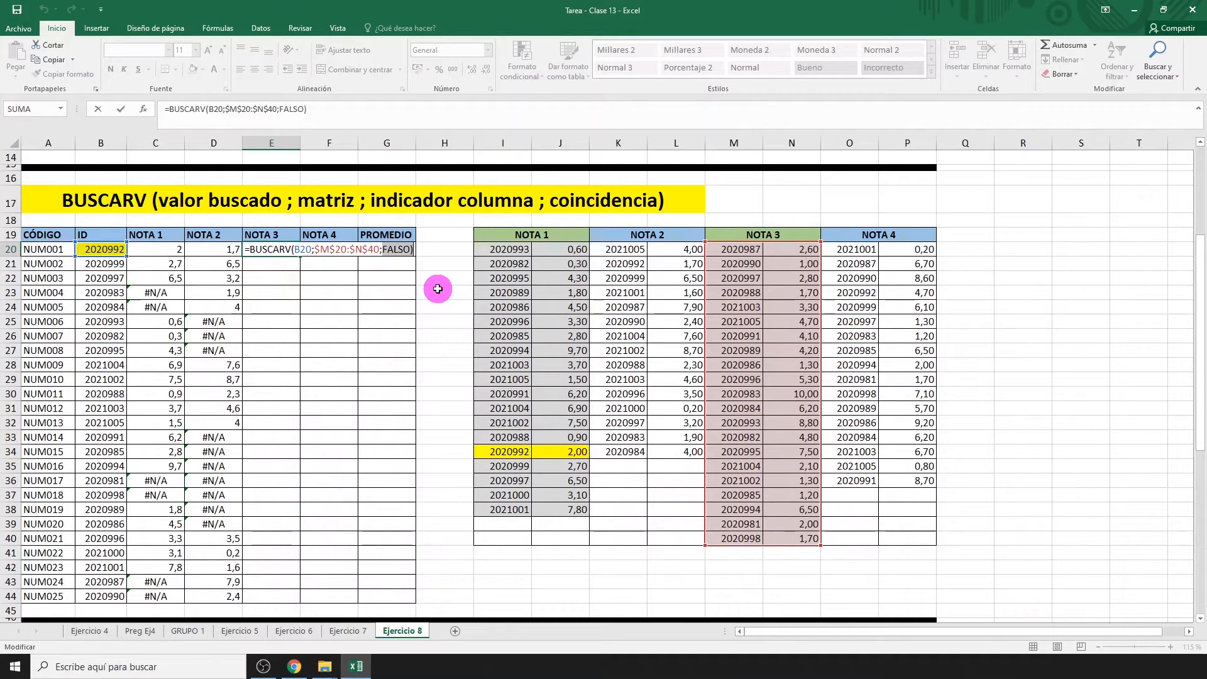
{"action": "key", "text": "Escape"}
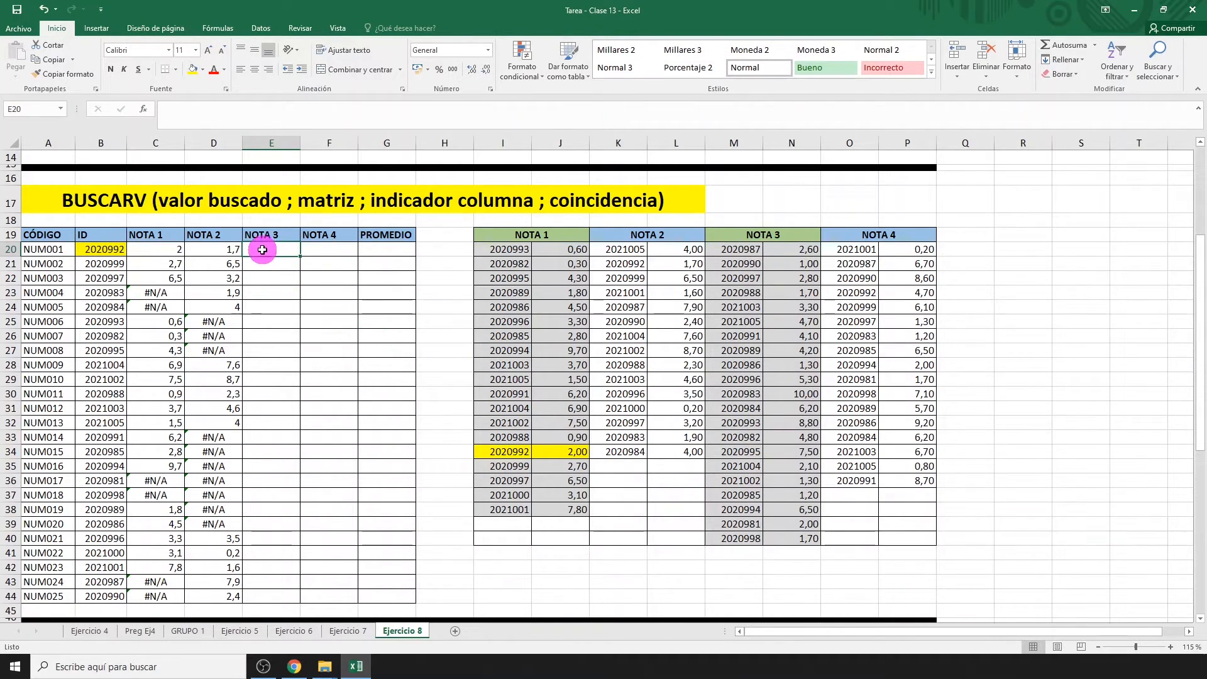
Step: Enter =BUSCARV(B20;$M$20:$N$40;2;FALSO) in E20 for NOTA 3 and fill it down to E44
{"action": "type", "text": "=BUSCARV"}
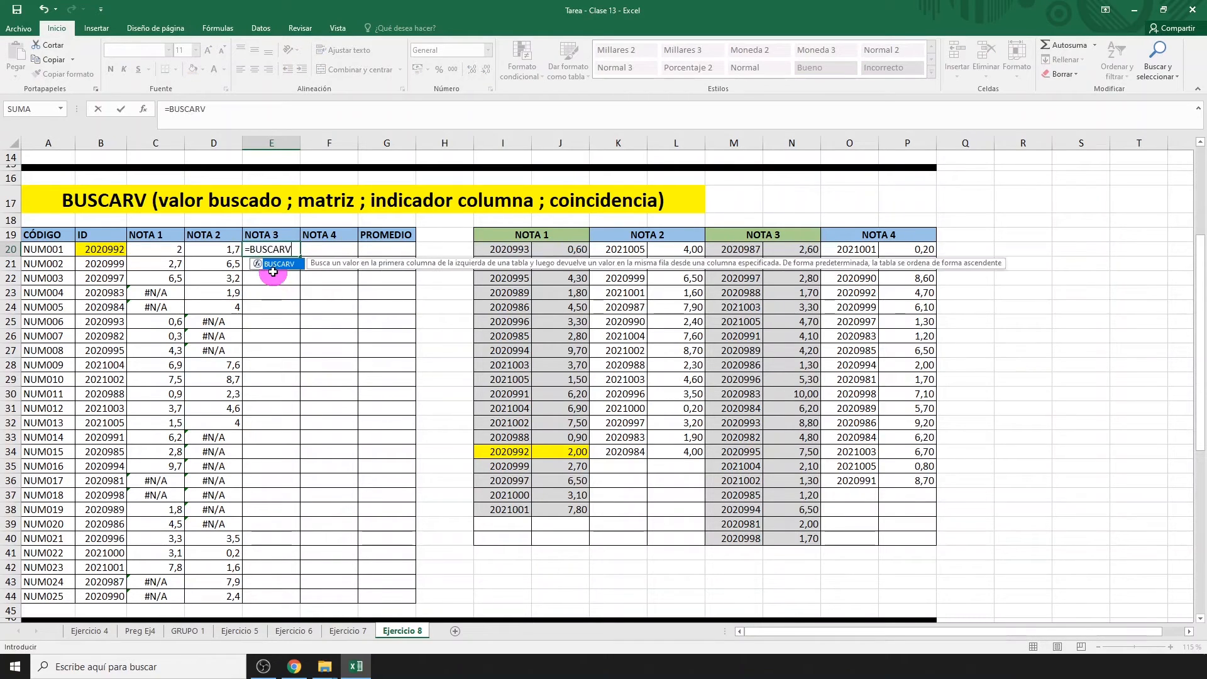
{"action": "type", "text": "("}
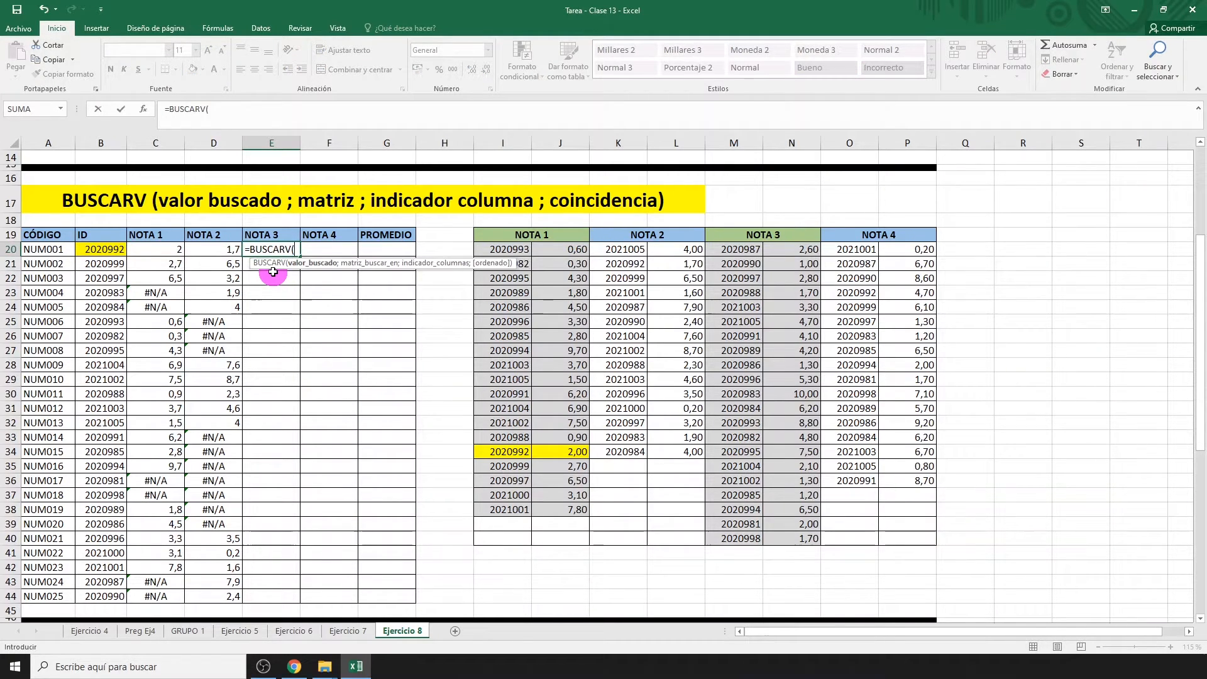
{"action": "left_click", "coordinate": [99, 249]}
{"action": "type", "text": ";"}
{"action": "left_click_drag", "start_coordinate": [739, 249], "coordinate": [785, 539]}
{"action": "key", "text": "F4"}
{"action": "type", "text": ";"}
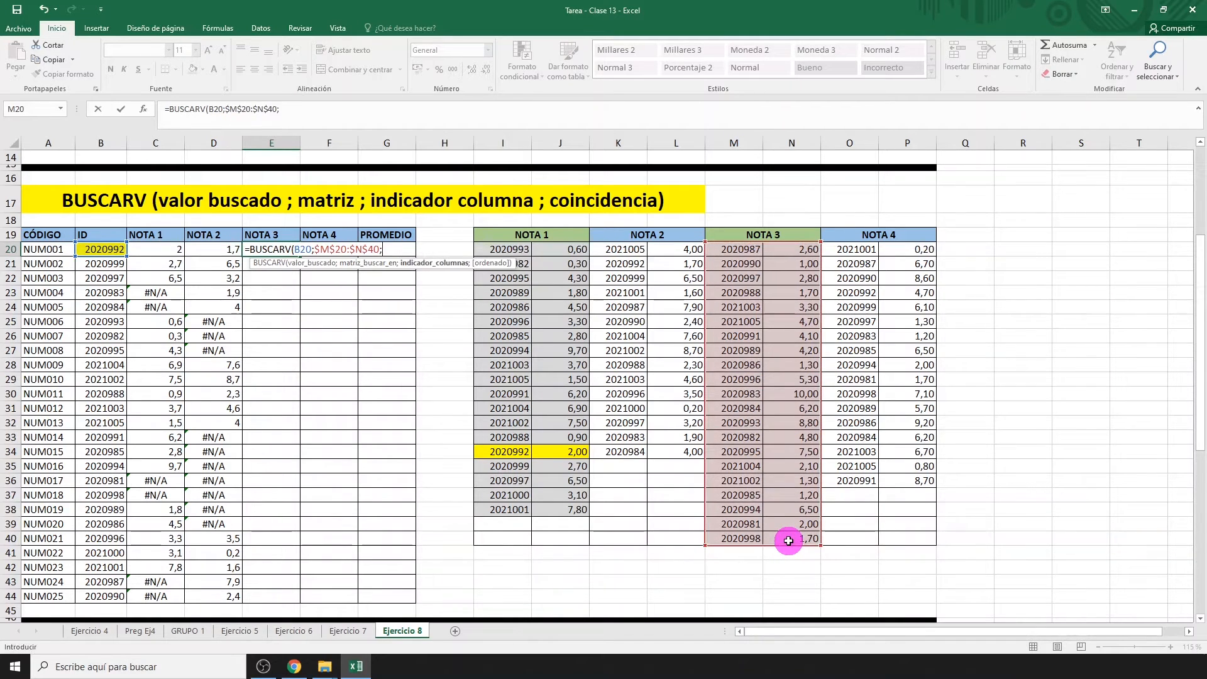
{"action": "type", "text": "2;FALSO)"}
{"action": "key", "text": "Return"}
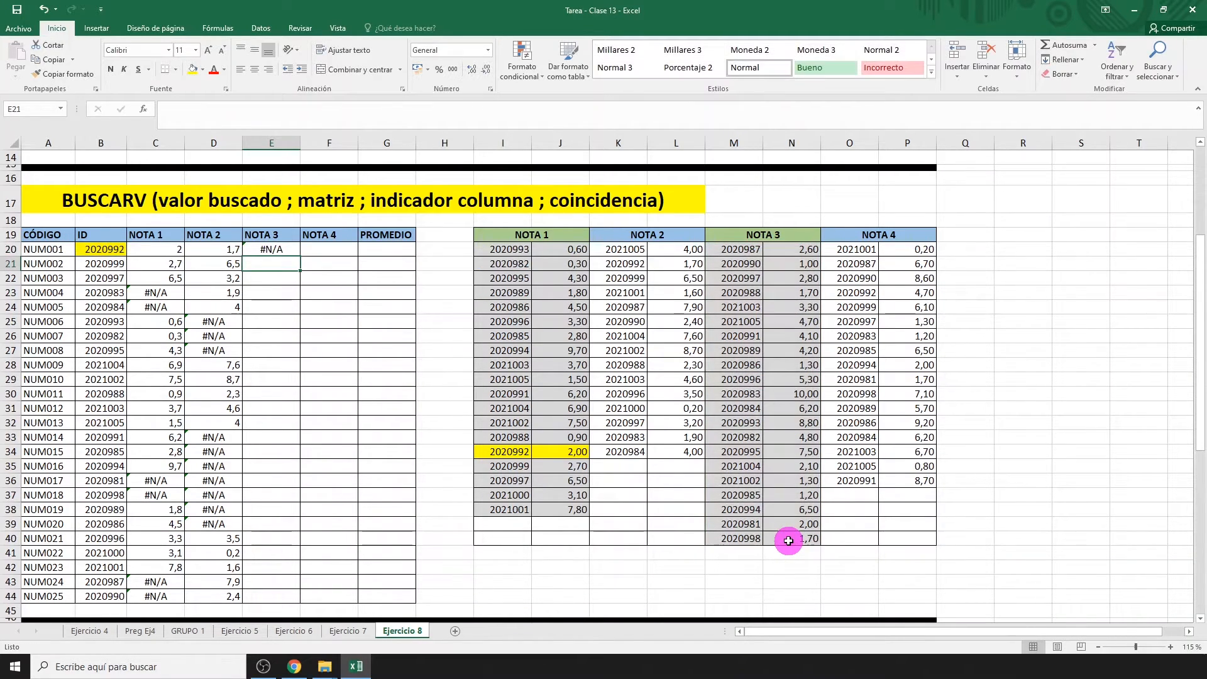
{"action": "left_click", "coordinate": [277, 249]}
{"action": "double_click", "coordinate": [300, 256]}
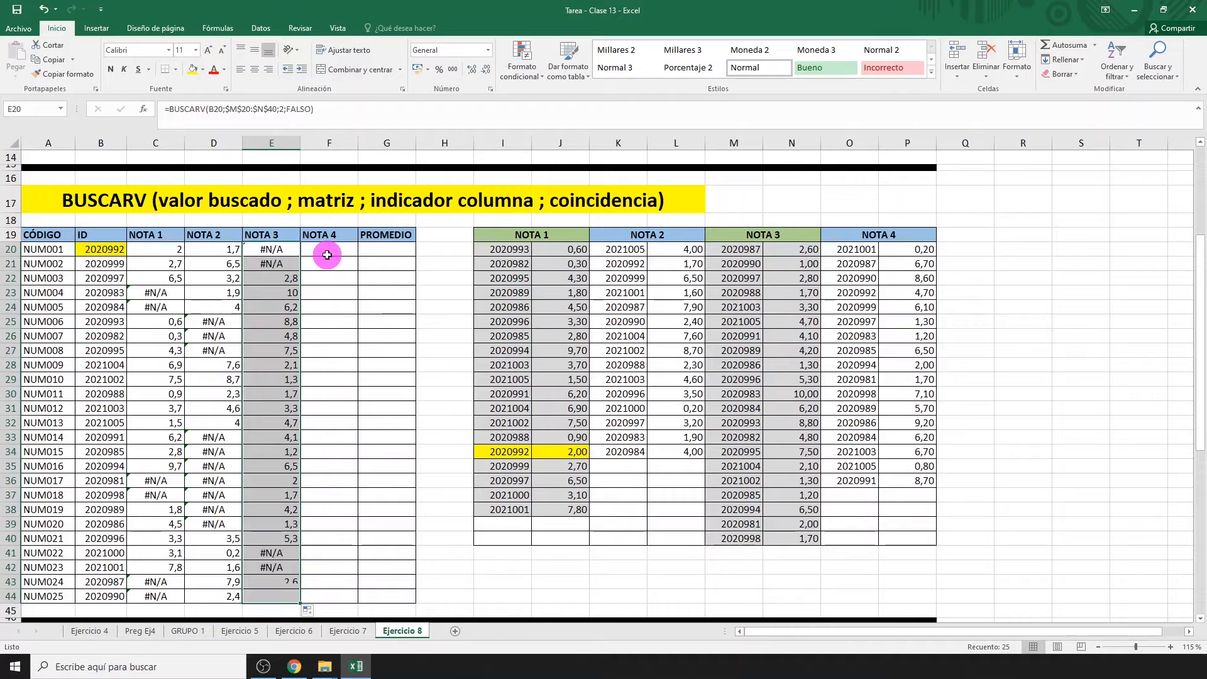
Step: Enter =BUSCARV(B20;$O$20:$P$36;2;FALSO) in F20 for NOTA 4 and fill it down to F44
{"action": "left_click", "coordinate": [329, 251]}
{"action": "type", "text": "="}
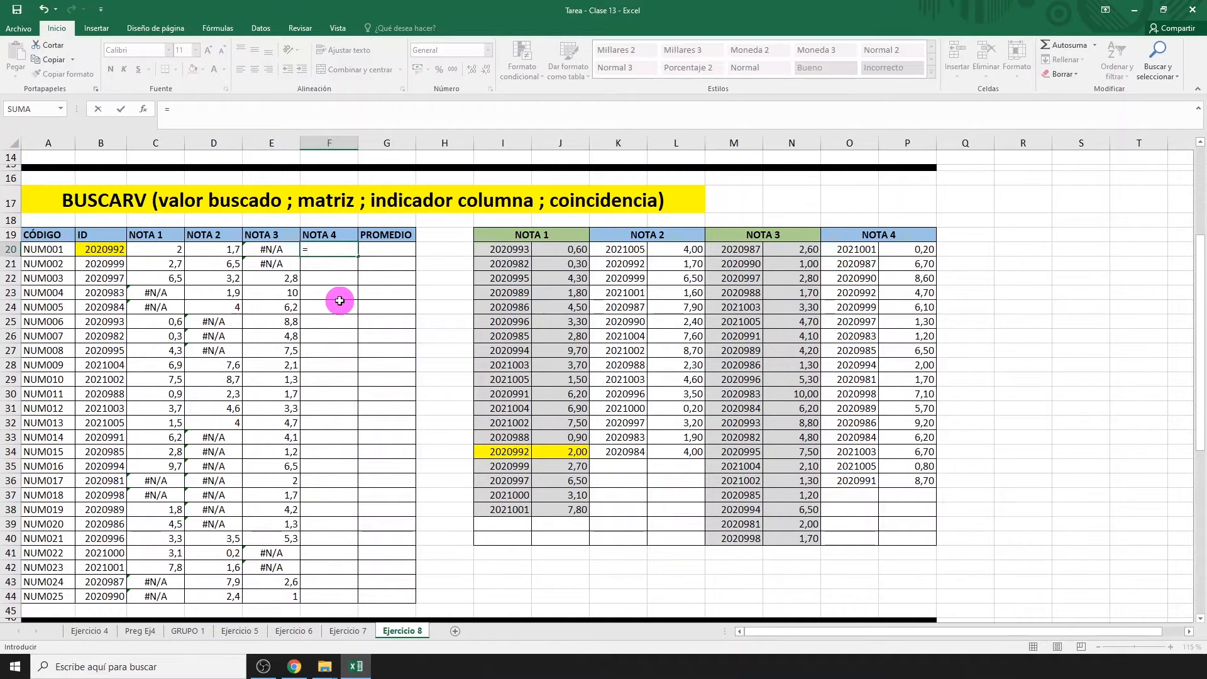
{"action": "type", "text": "BUSCARV("}
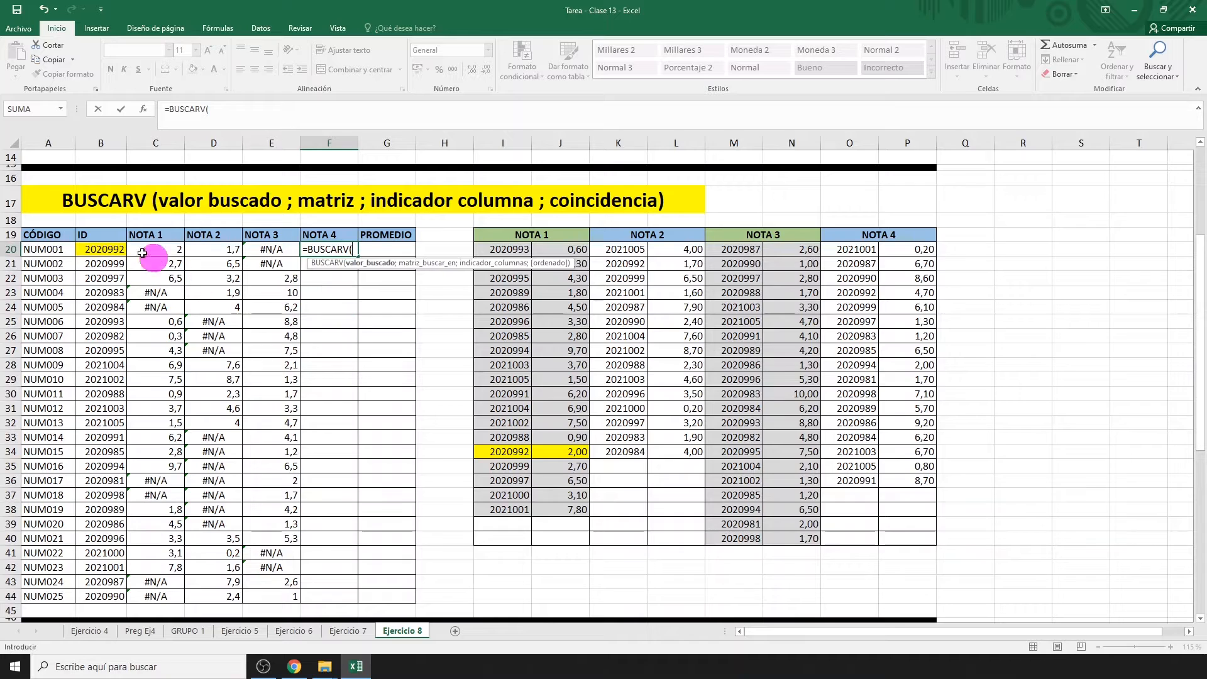
{"action": "left_click", "coordinate": [89, 247]}
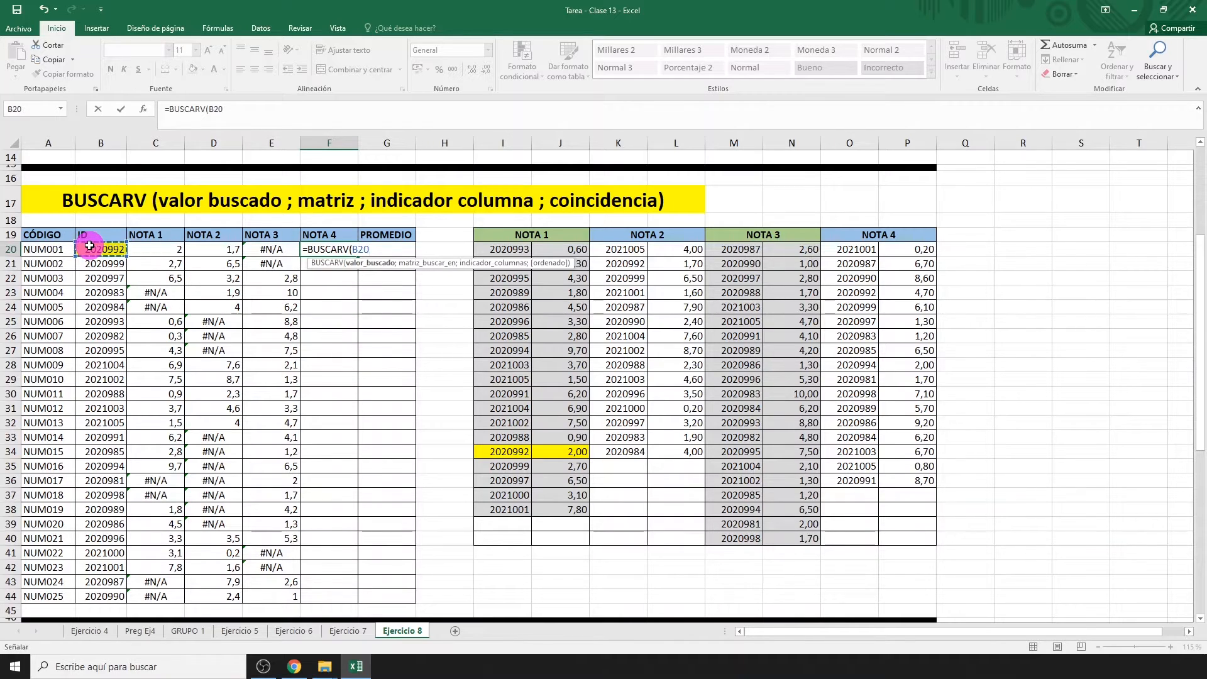
{"action": "type", "text": ";"}
{"action": "left_click_drag", "start_coordinate": [865, 249], "coordinate": [900, 481]}
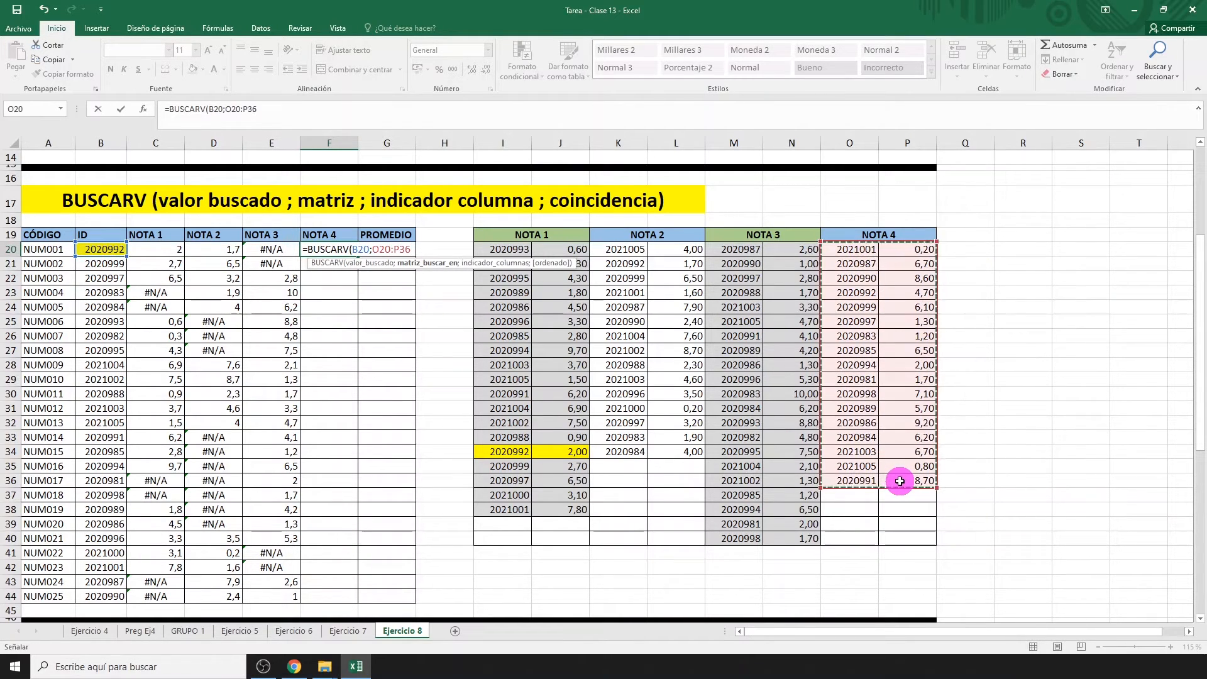
{"action": "key", "text": "F4"}
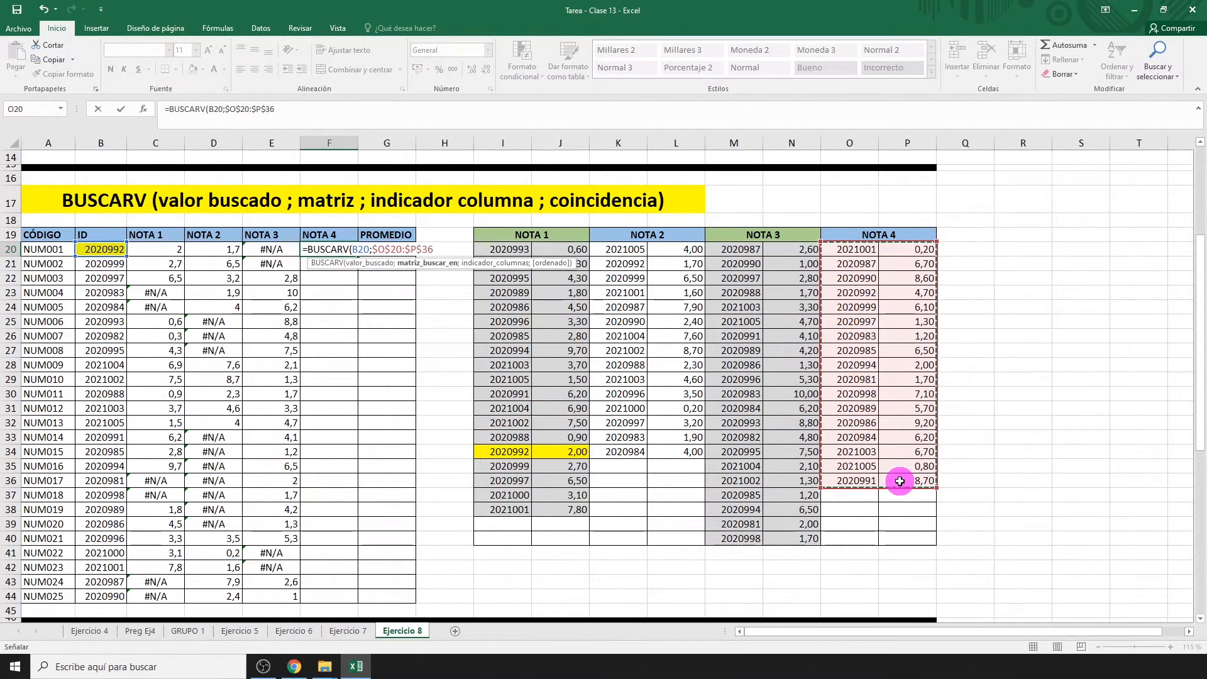
{"action": "type", "text": ";2;FALSO)"}
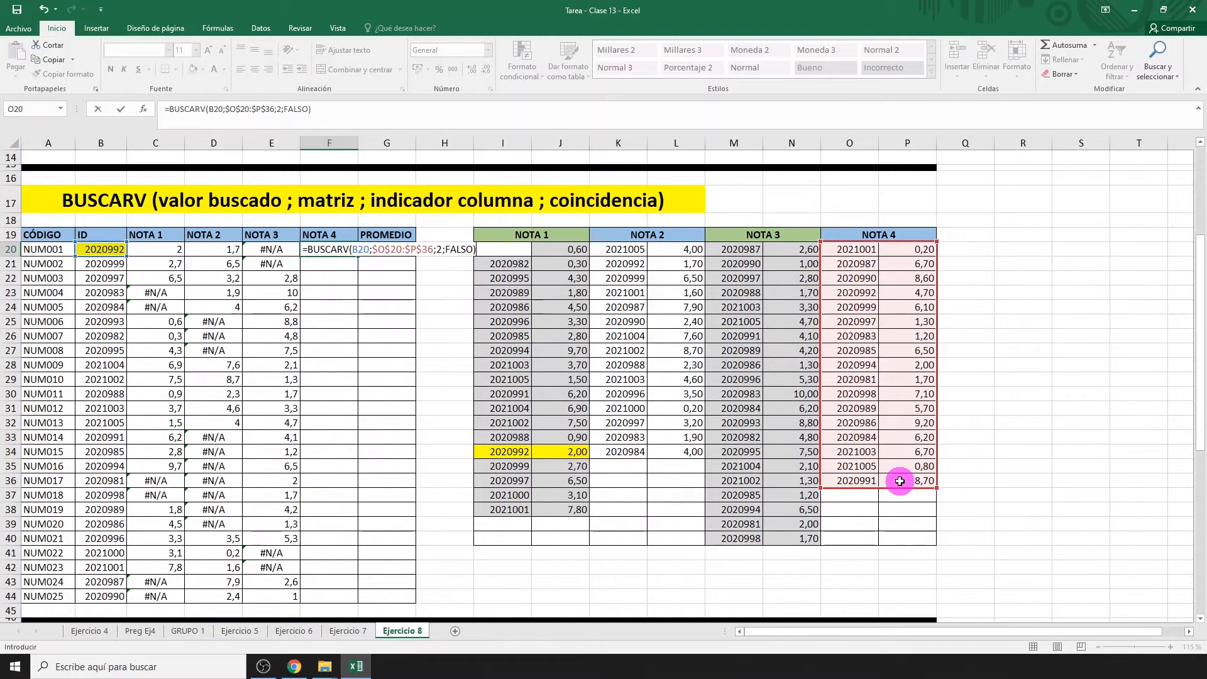
{"action": "key", "text": "Return"}
{"action": "left_click", "coordinate": [341, 252]}
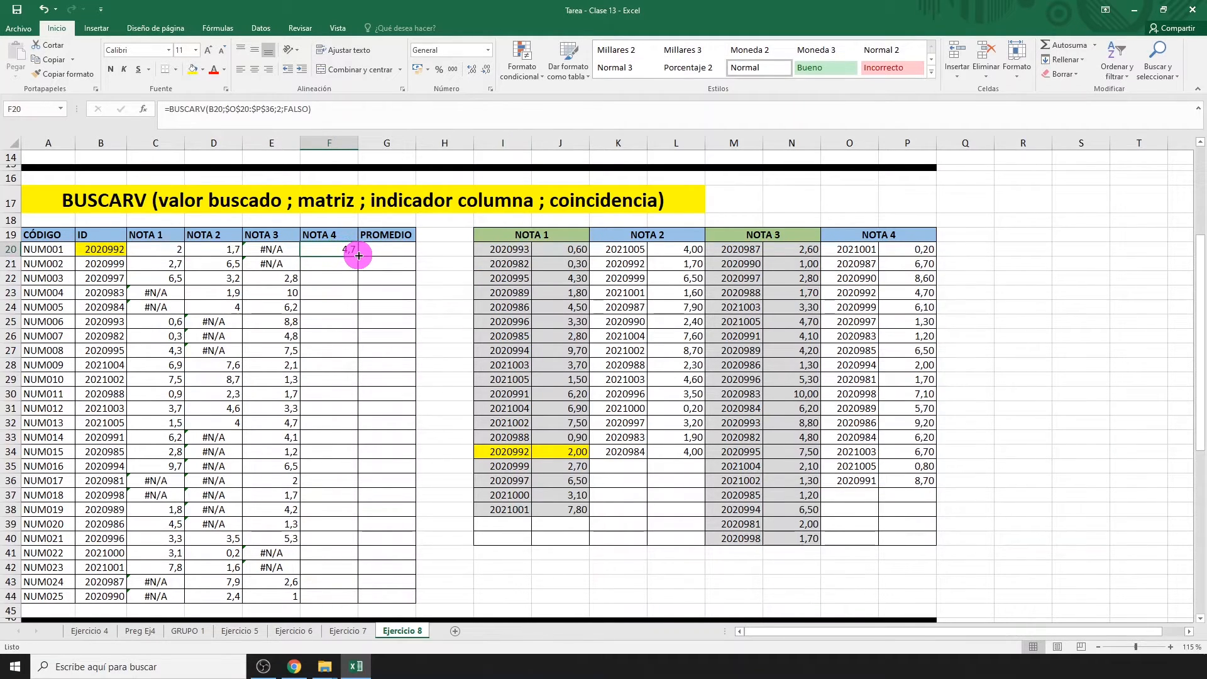
{"action": "double_click", "coordinate": [358, 256]}
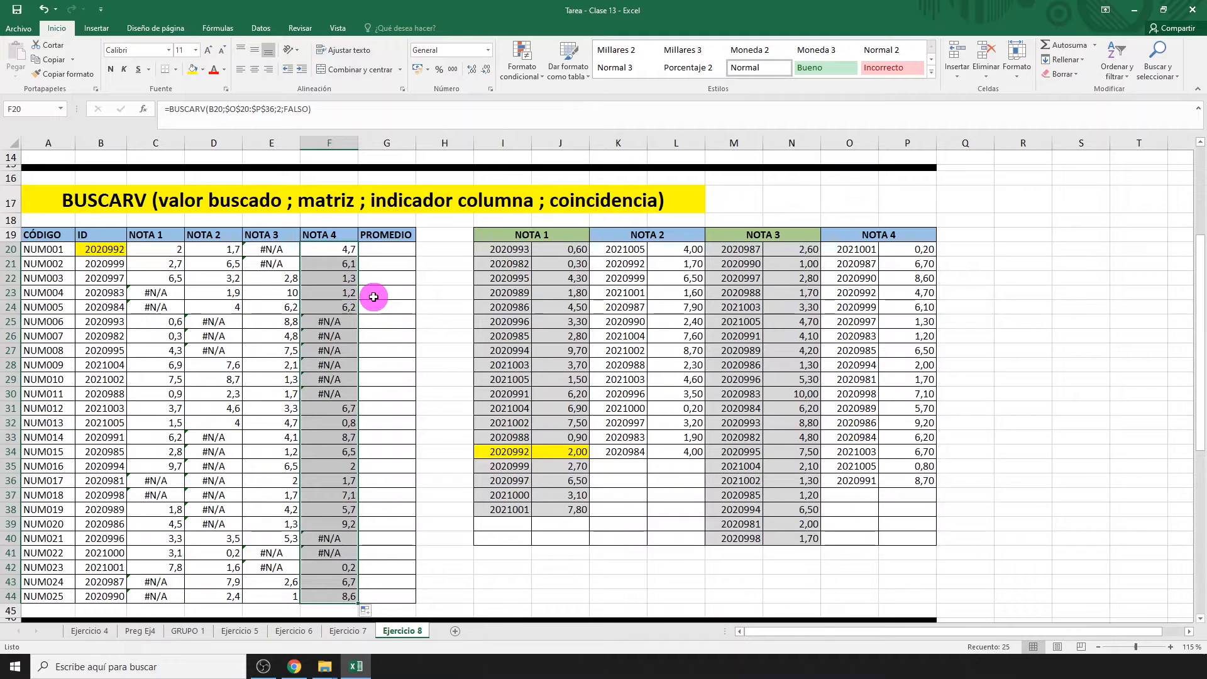
Step: Average the four grades with =PROMEDIO(C20:F20) in G20 and fill the formula down to G44
{"action": "left_click", "coordinate": [393, 251]}
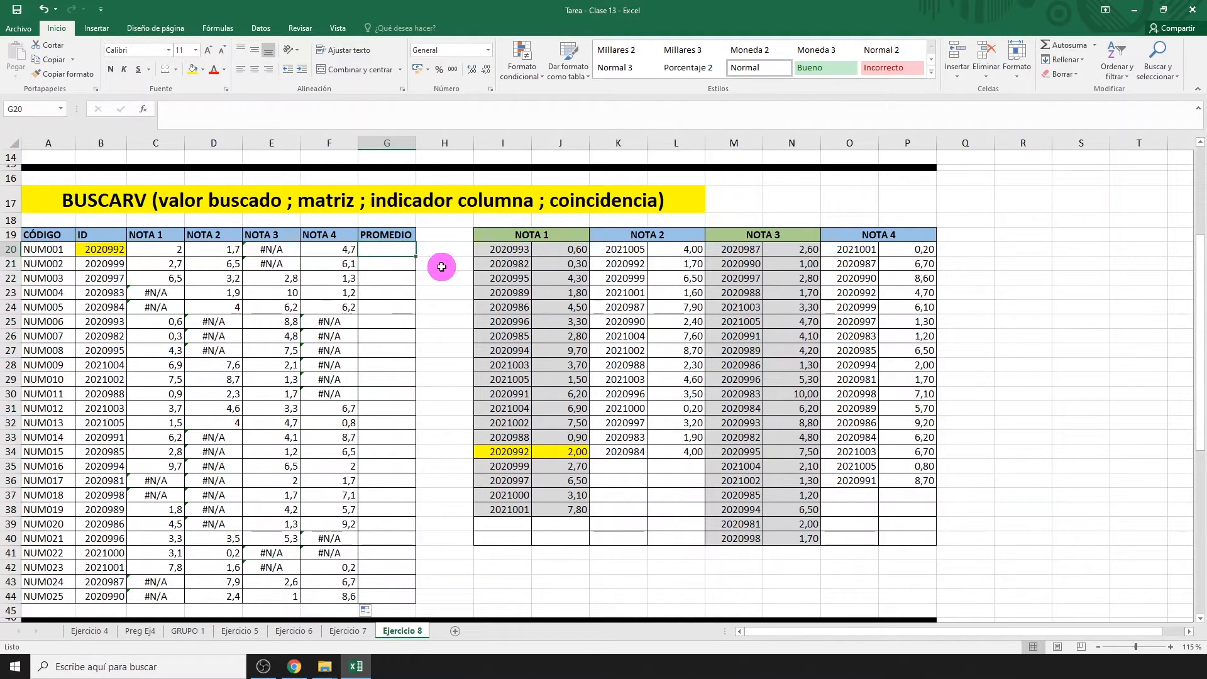
{"action": "type", "text": "=PROME"}
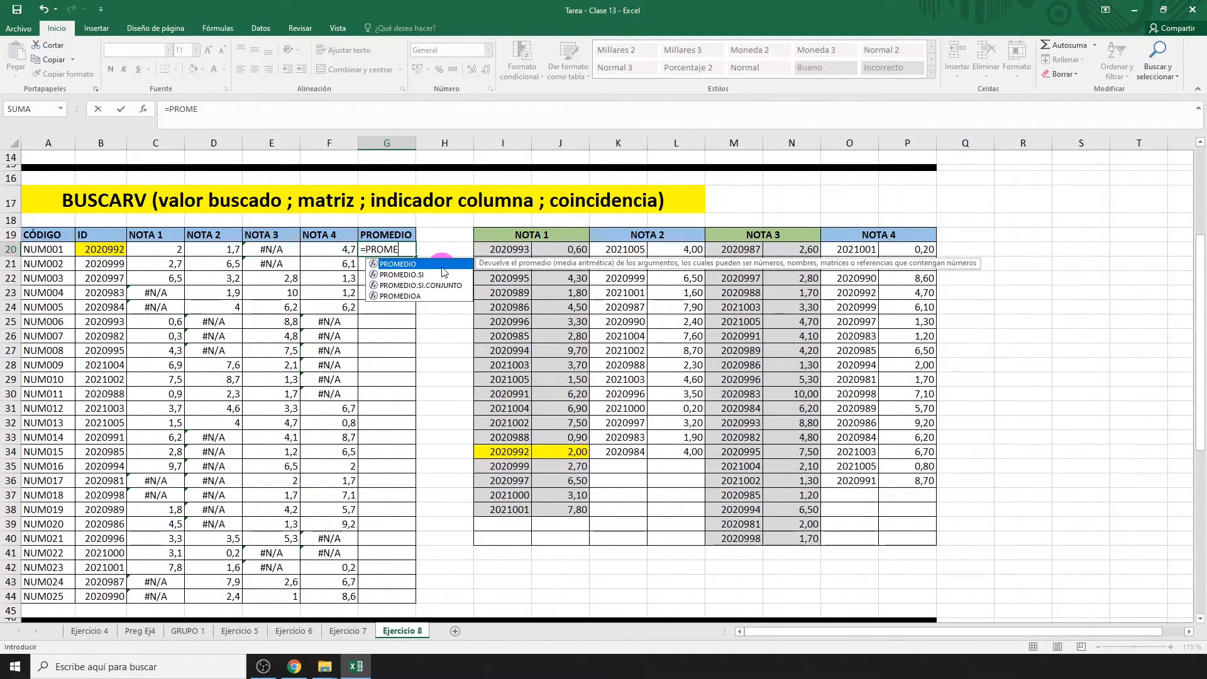
{"action": "type", "text": "DIO("}
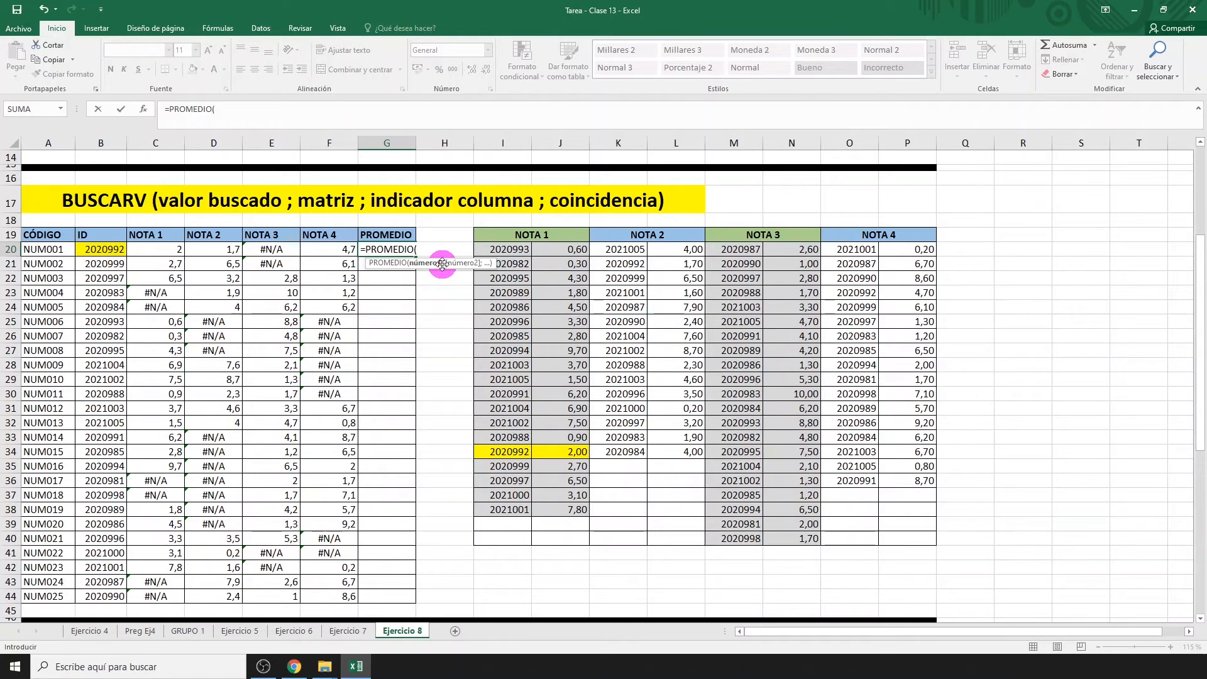
{"action": "left_click_drag", "start_coordinate": [170, 251], "coordinate": [321, 252]}
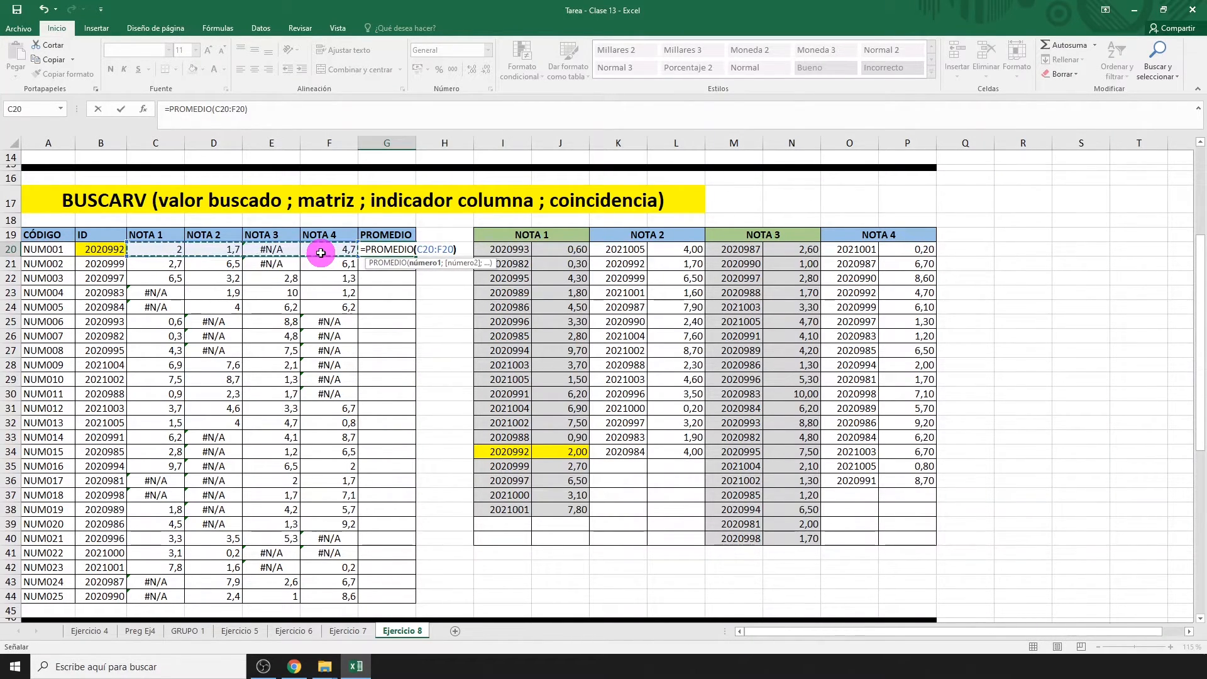
{"action": "key", "text": "Return"}
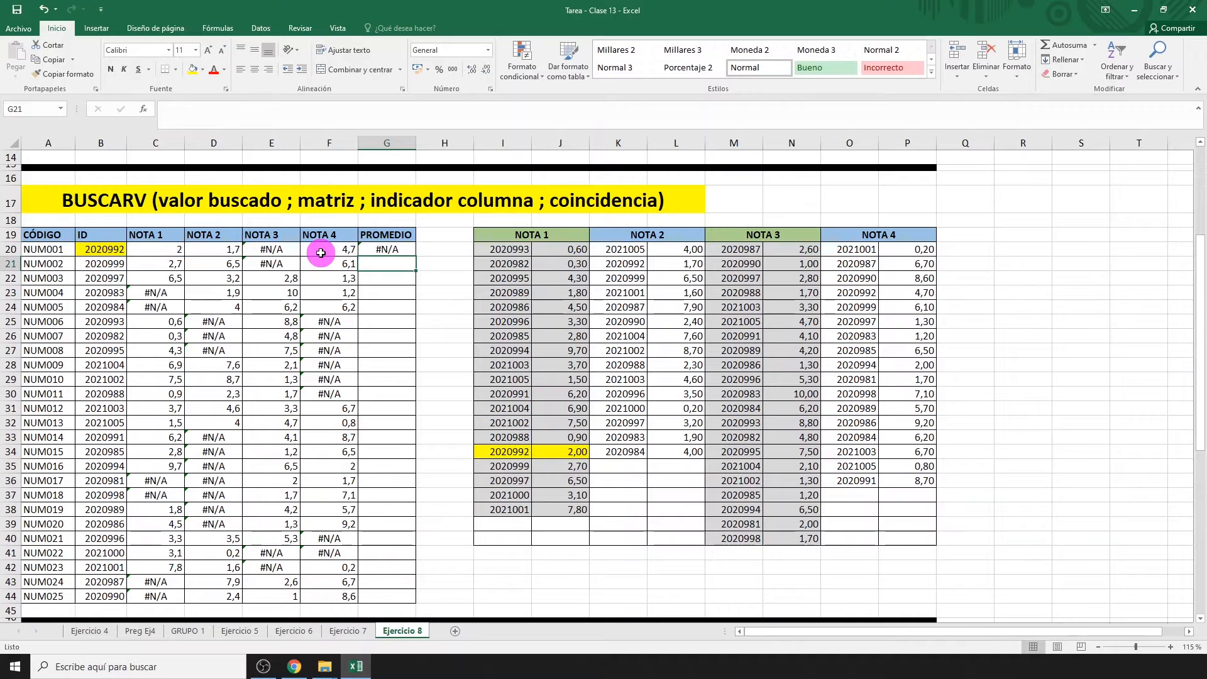
{"action": "left_click", "coordinate": [405, 252]}
{"action": "double_click", "coordinate": [416, 256]}
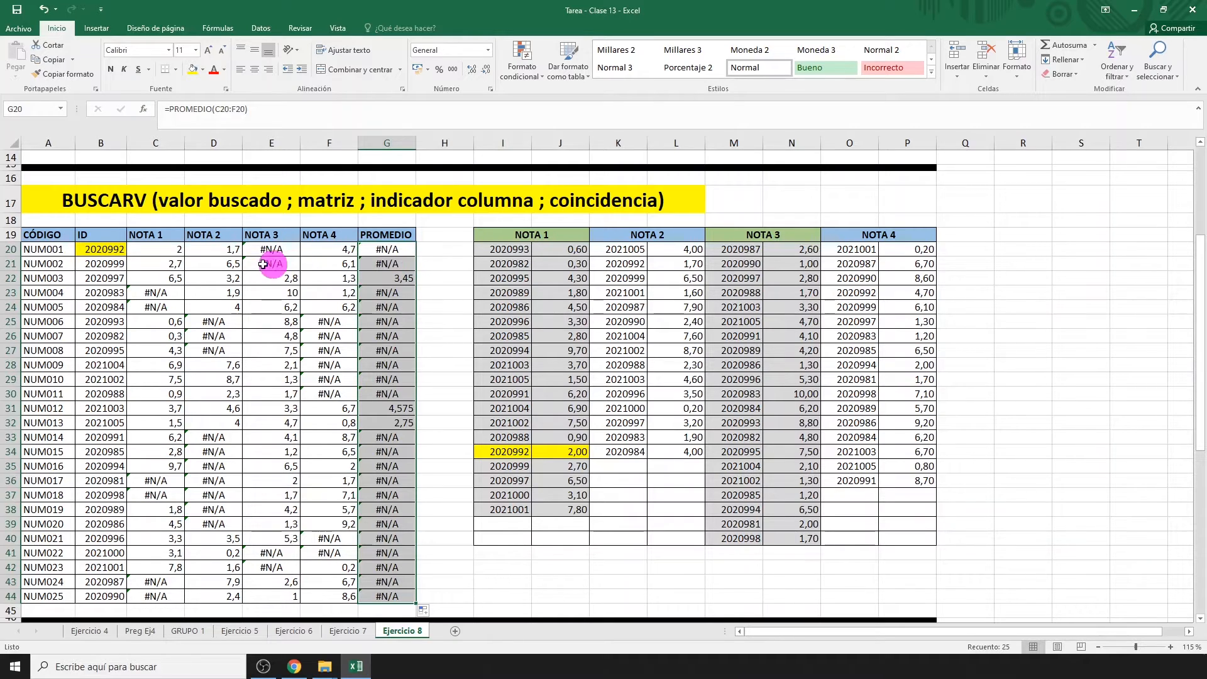
Step: Wrap the NOTA 1 lookup in C20 as =SI.ERROR(BUSCARV(B20;$I$20:$J$38;2;FALSO);0) and fill it down to C44
{"action": "double_click", "coordinate": [143, 250]}
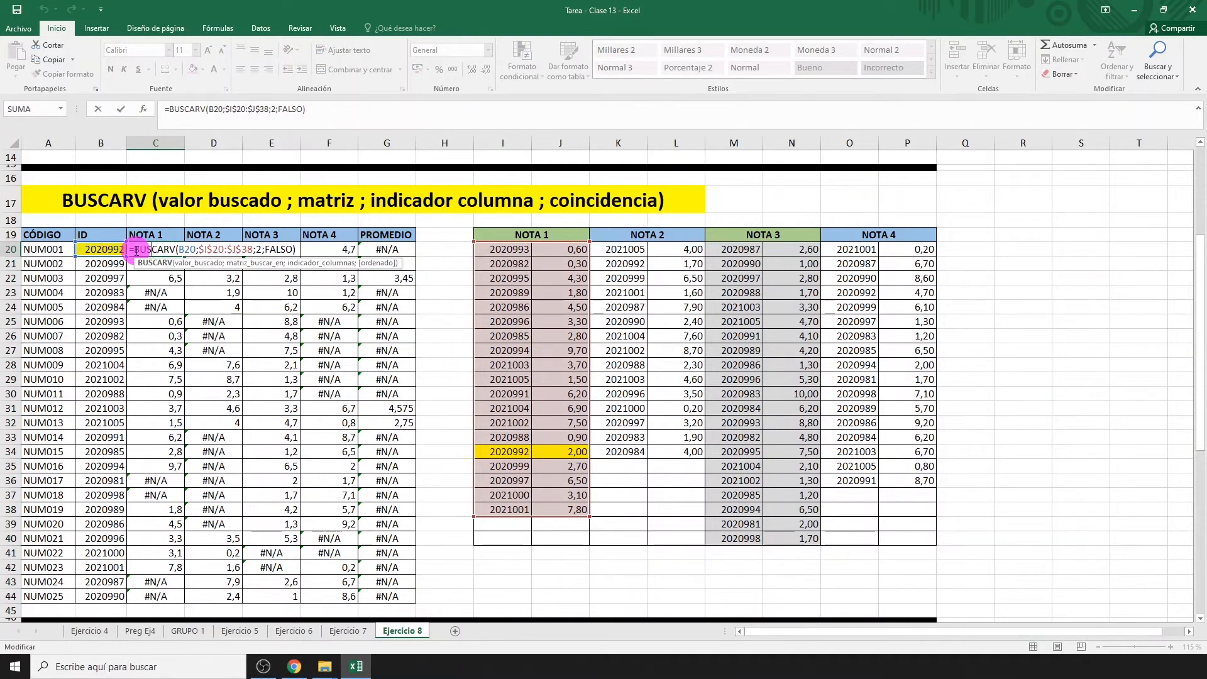
{"action": "left_click", "coordinate": [135, 250]}
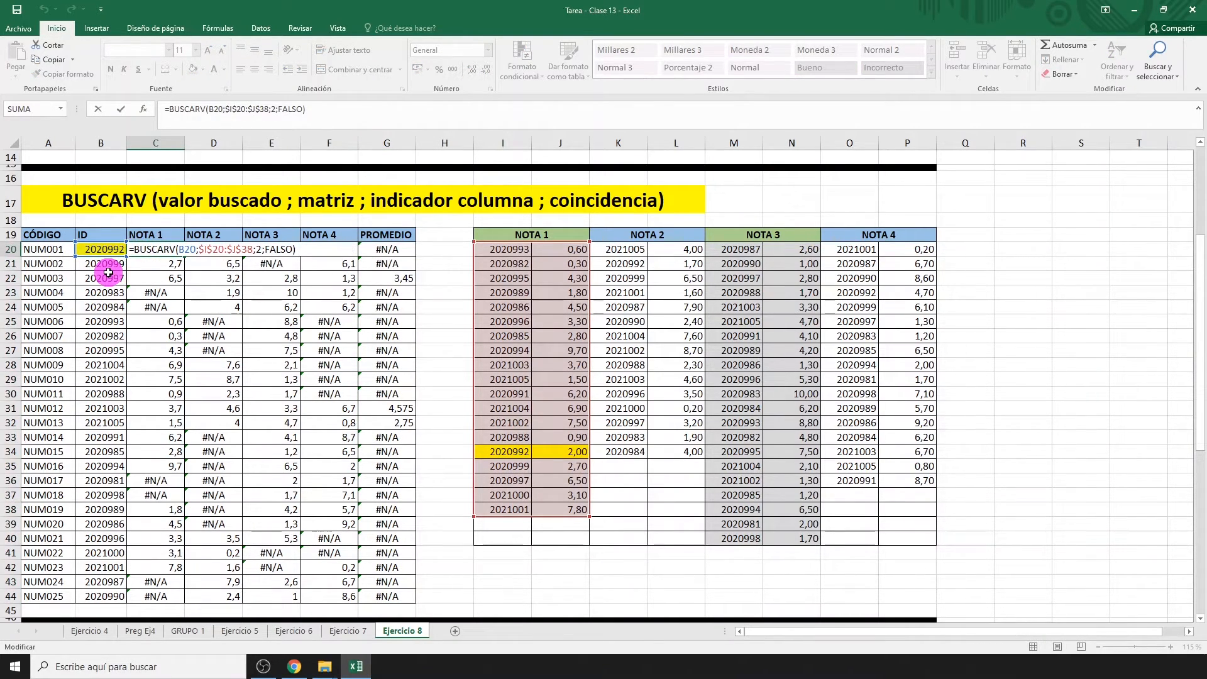
{"action": "type", "text": "SI.ERR"}
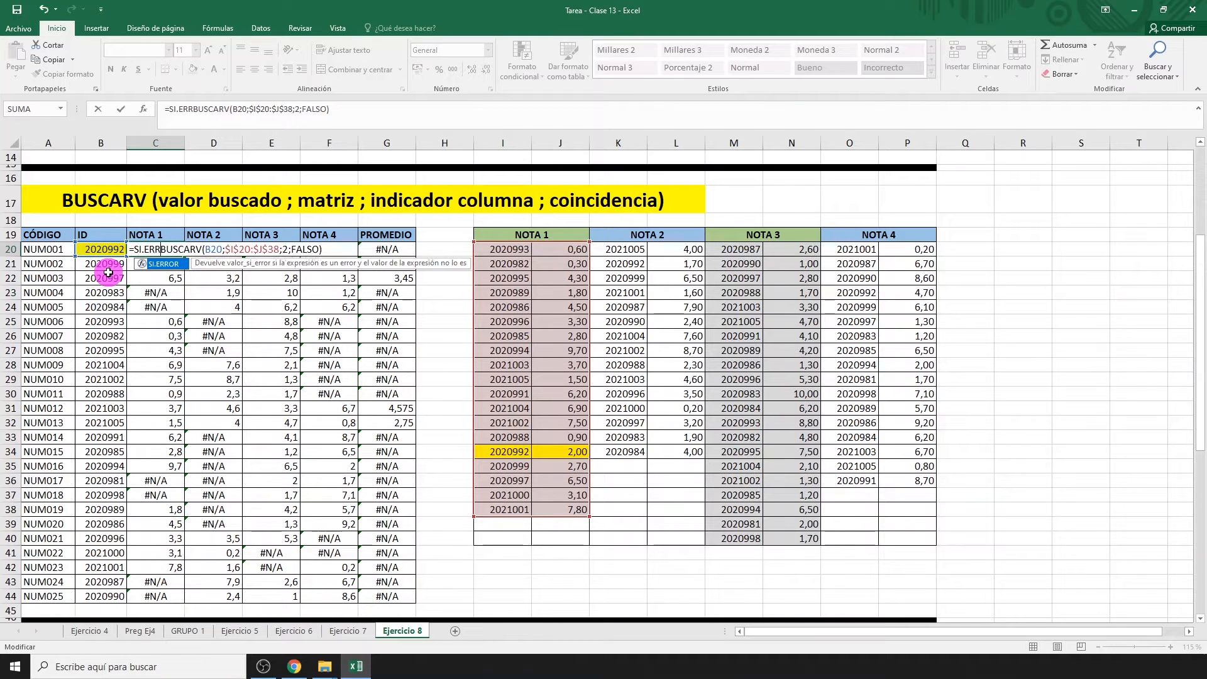
{"action": "type", "text": "OR("}
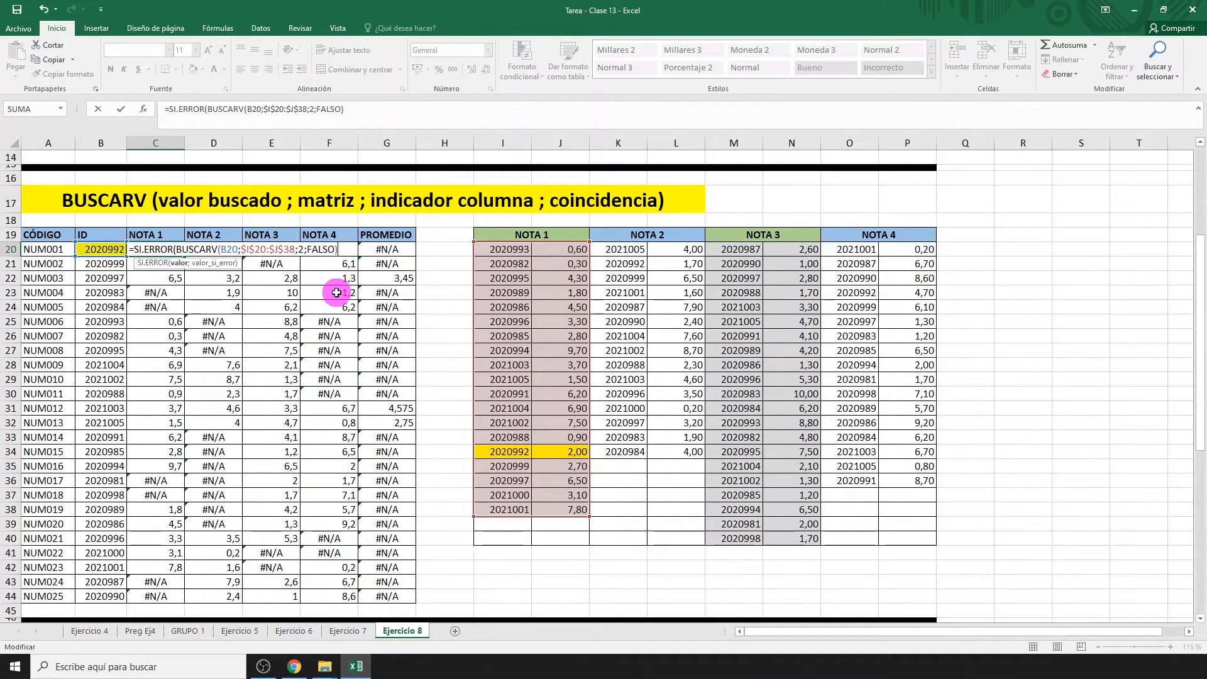
{"action": "type", "text": "0"}
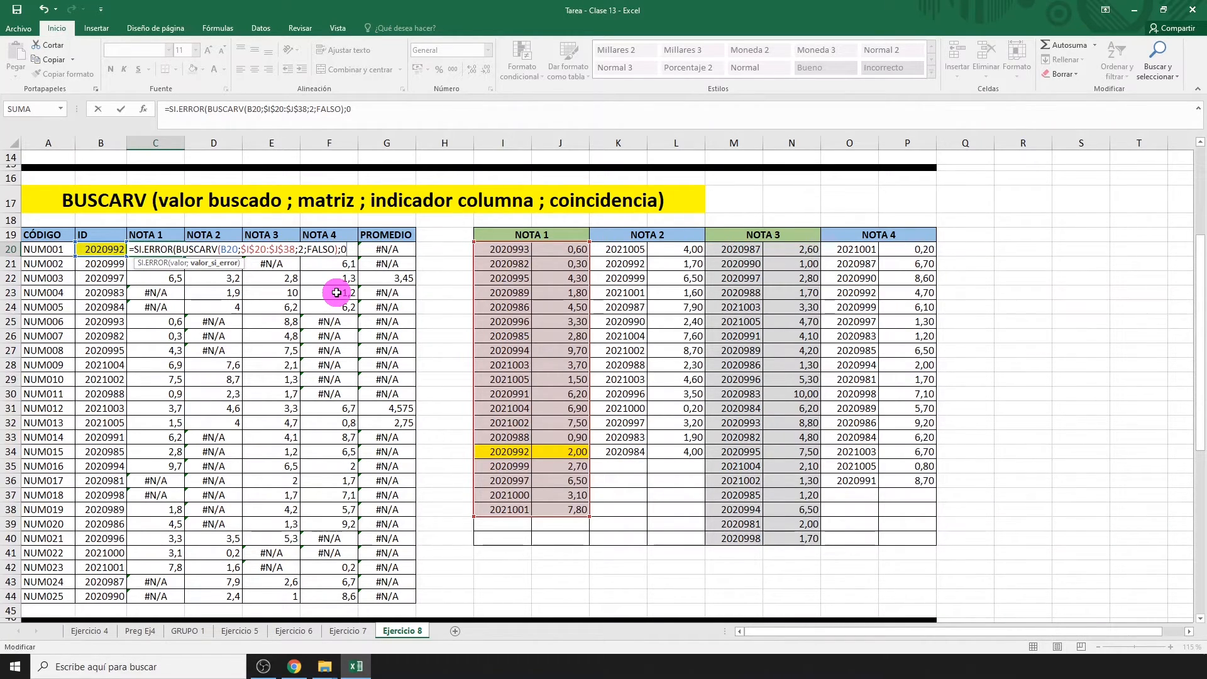
{"action": "key", "text": "Return"}
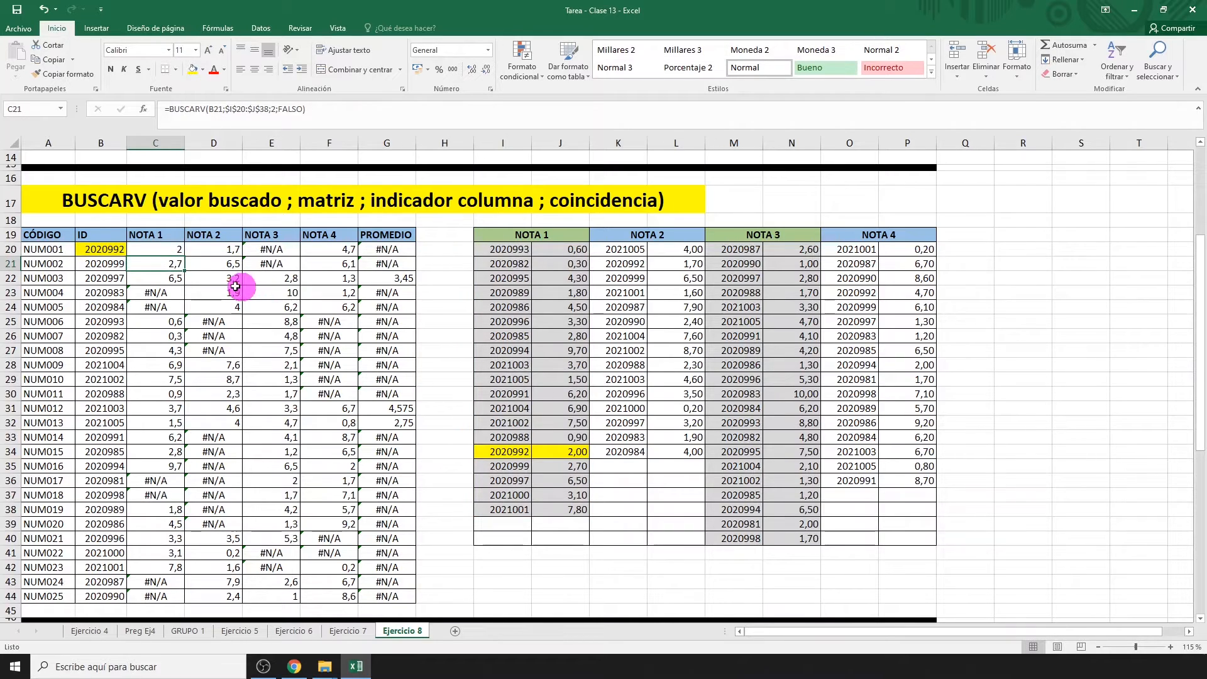
{"action": "left_click", "coordinate": [173, 250]}
{"action": "double_click", "coordinate": [185, 256]}
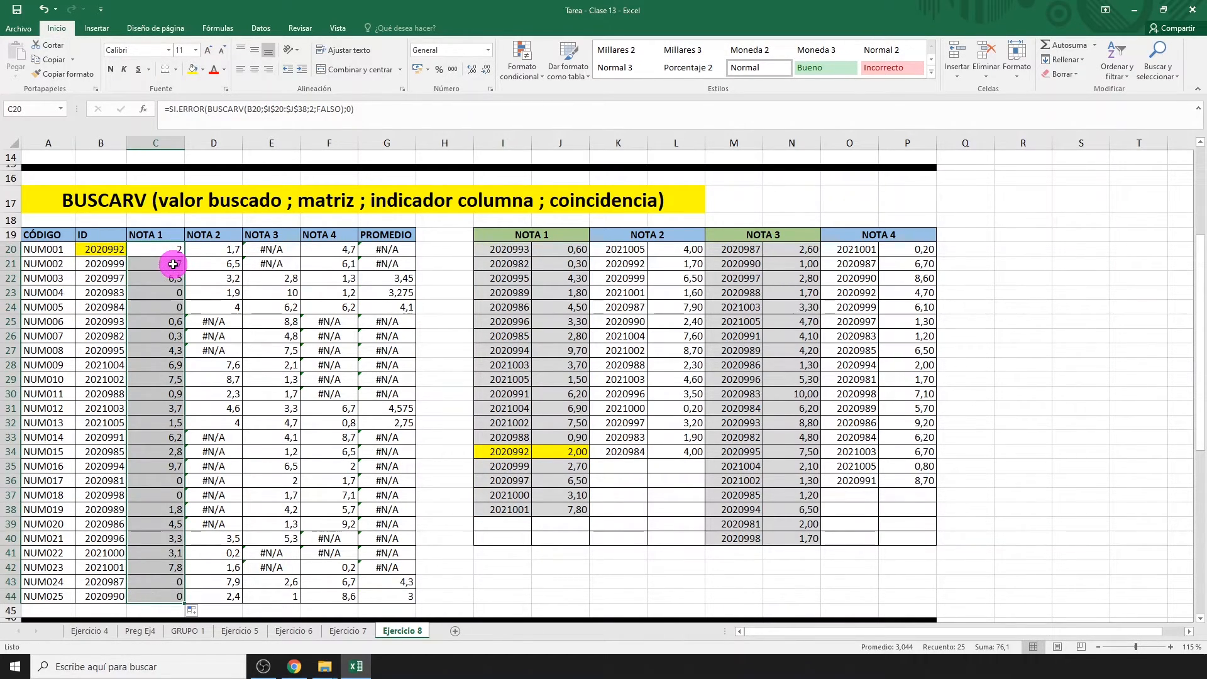
Step: Wrap the NOTA 2 lookup in D20 as =SI.ERROR(BUSCARV(B20;$K$20:$L$34;2;FALSO);0) and fill it down to D44
{"action": "double_click", "coordinate": [196, 249]}
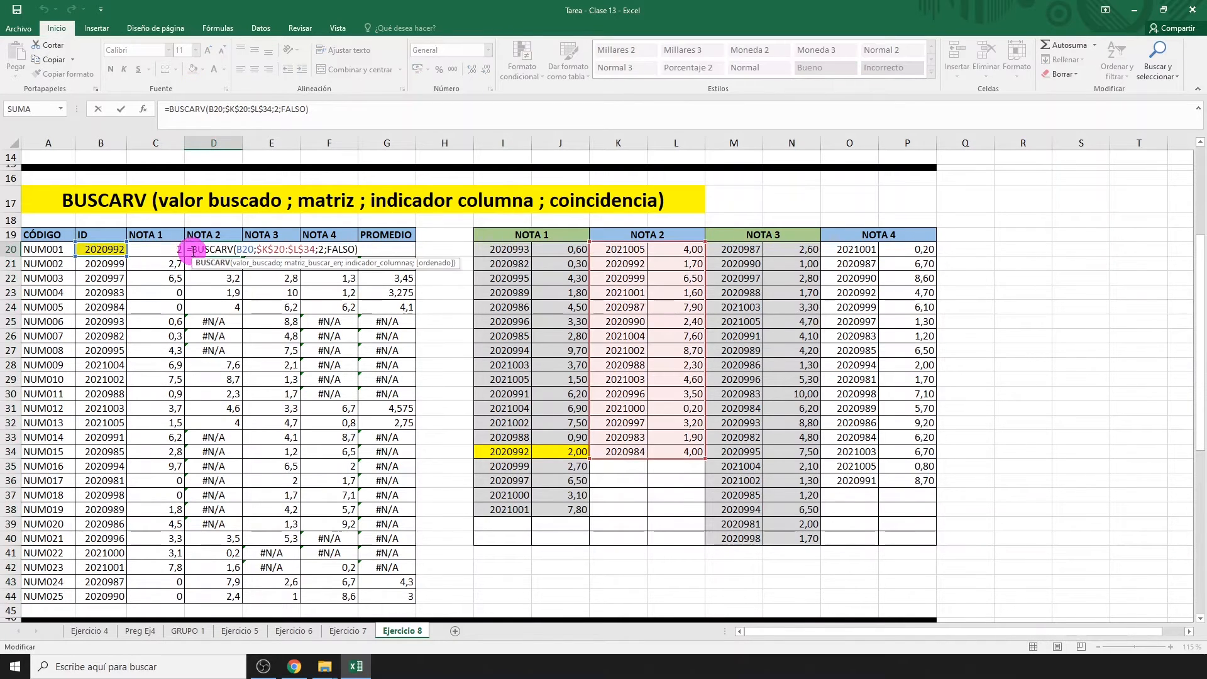
{"action": "type", "text": "si."}
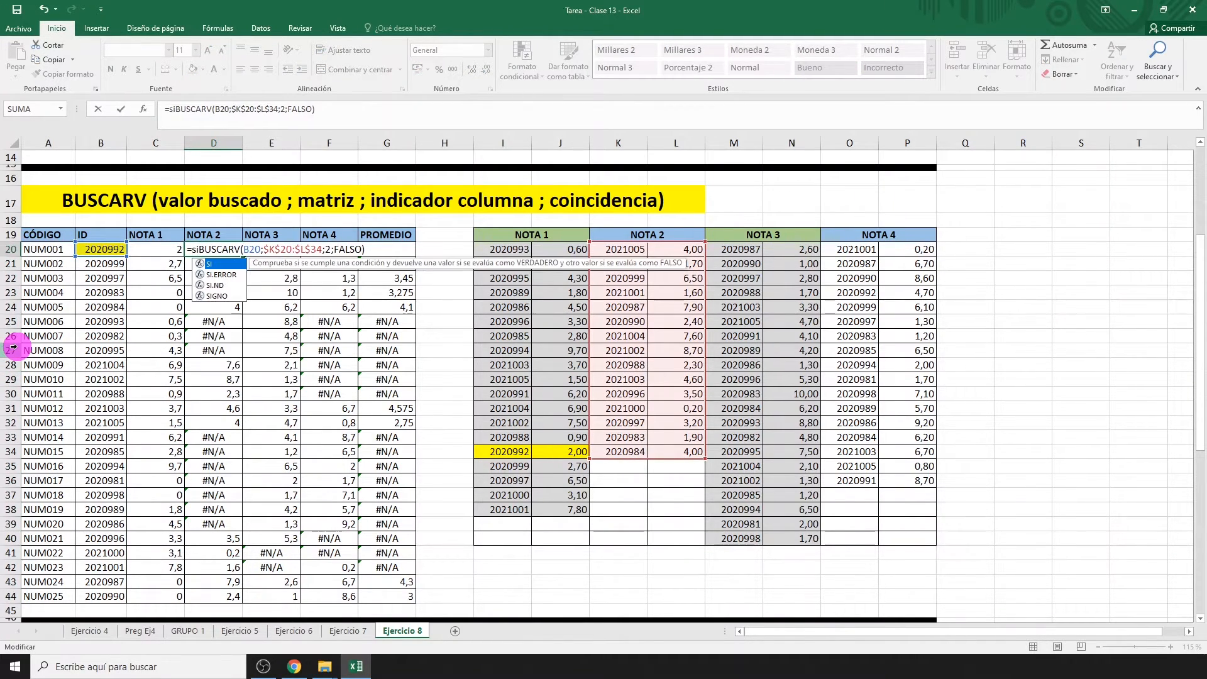
{"action": "key", "text": "Tab"}
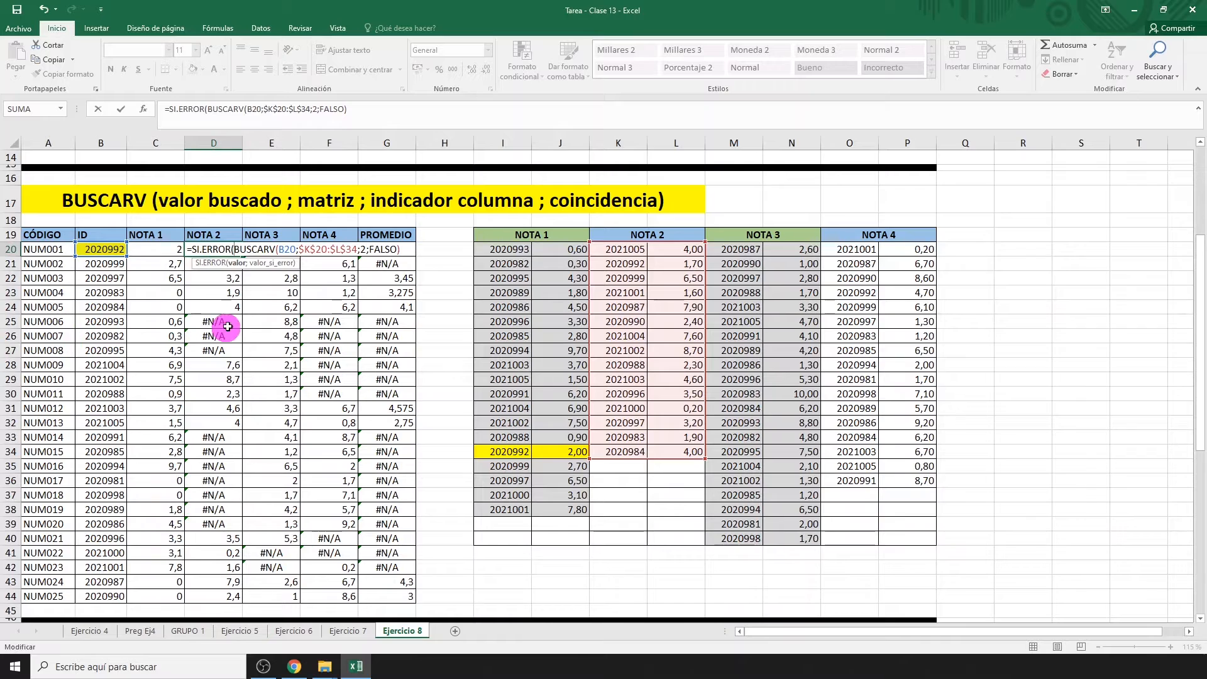
{"action": "type", "text": ";"}
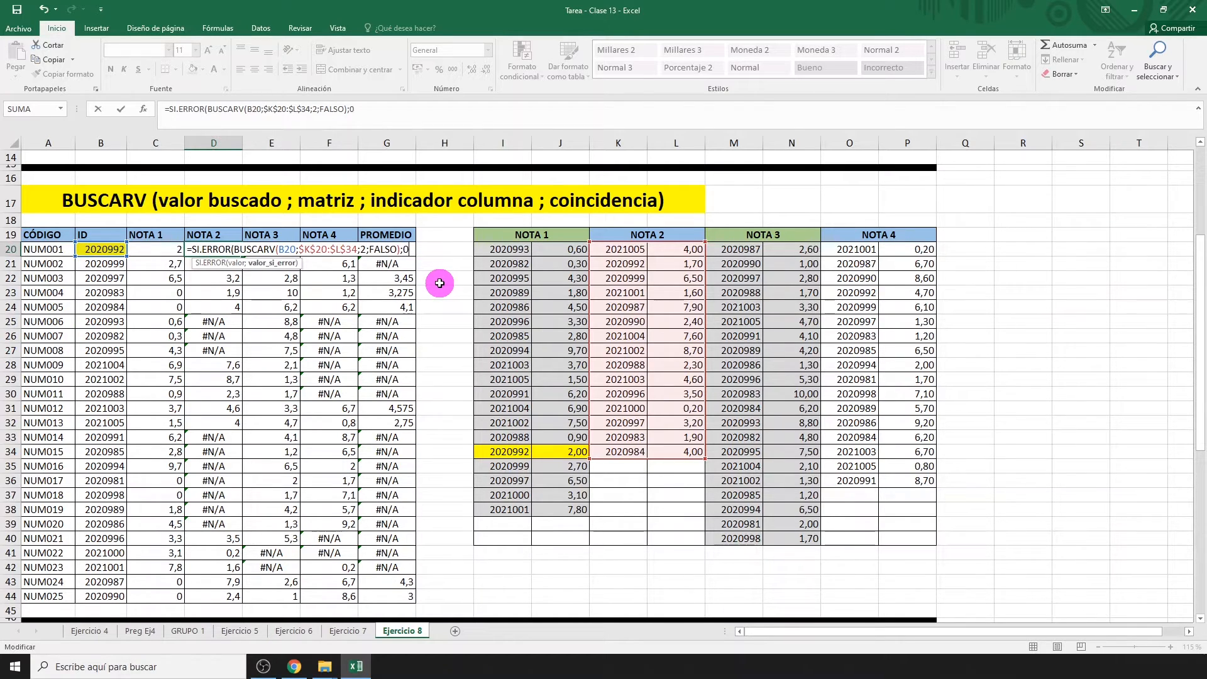
{"action": "type", "text": "0)"}
{"action": "key", "text": "Return"}
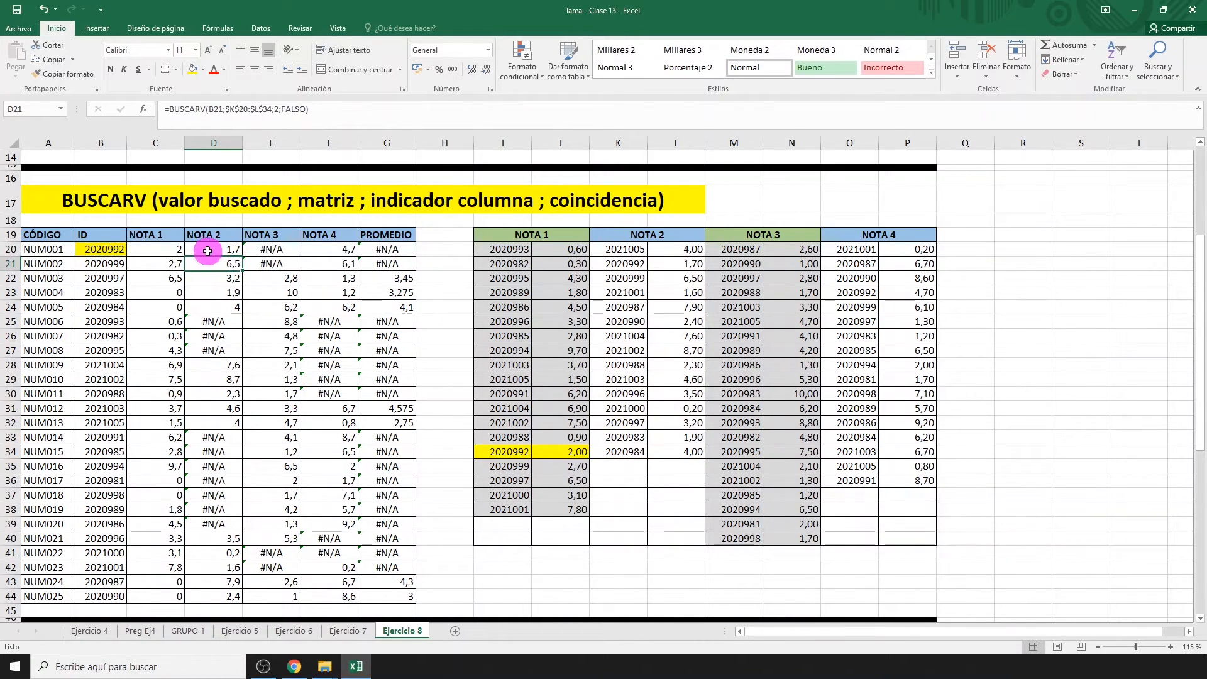
{"action": "left_click", "coordinate": [220, 249]}
{"action": "double_click", "coordinate": [243, 256]}
Step: Change the NOTA 3 lookup in E20 to =SI.ERROR(BUSCARV(B20;$M$20:$N$40;2;FALSO);0)
{"action": "double_click", "coordinate": [263, 249]}
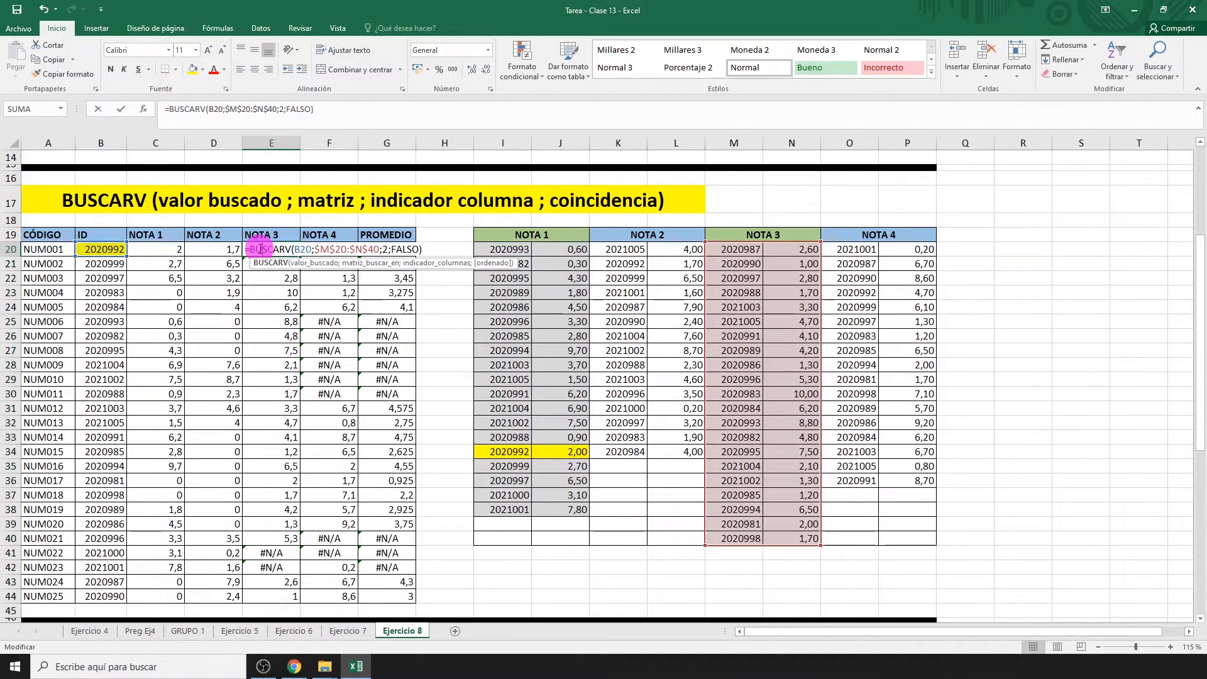
{"action": "key", "text": "Home"}
{"action": "key", "text": "Right"}
{"action": "type", "text": "SI"}
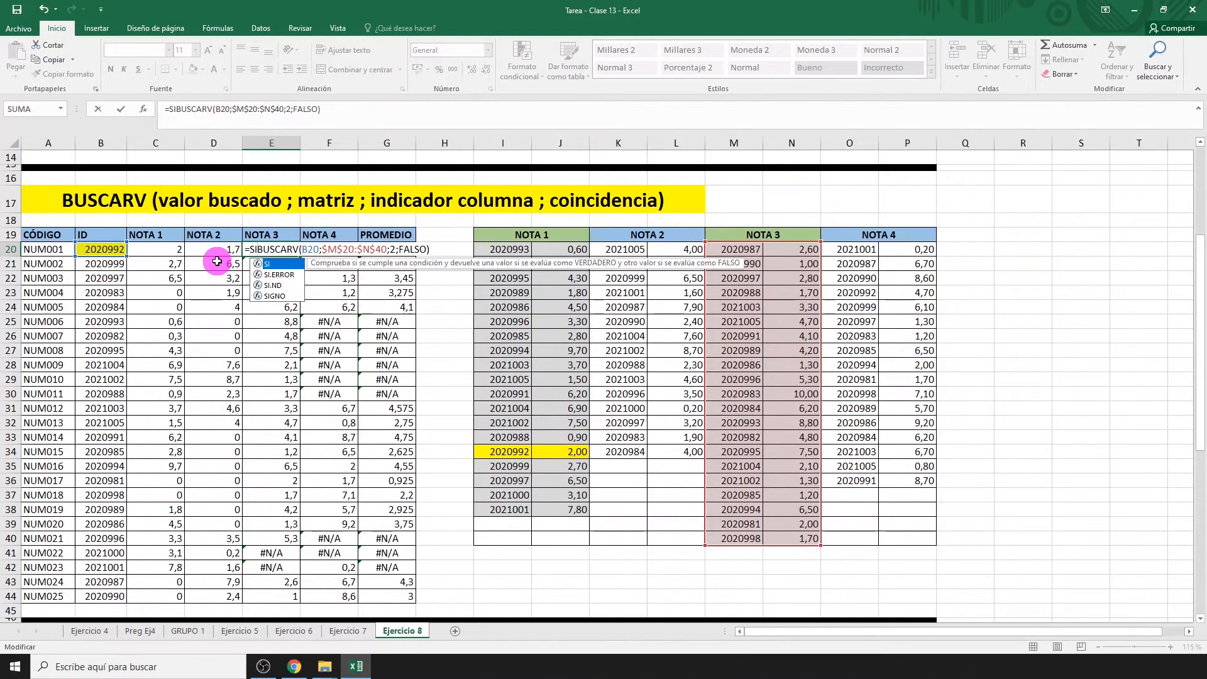
{"action": "type", "text": ".ERROR("}
{"action": "left_click", "coordinate": [464, 249]}
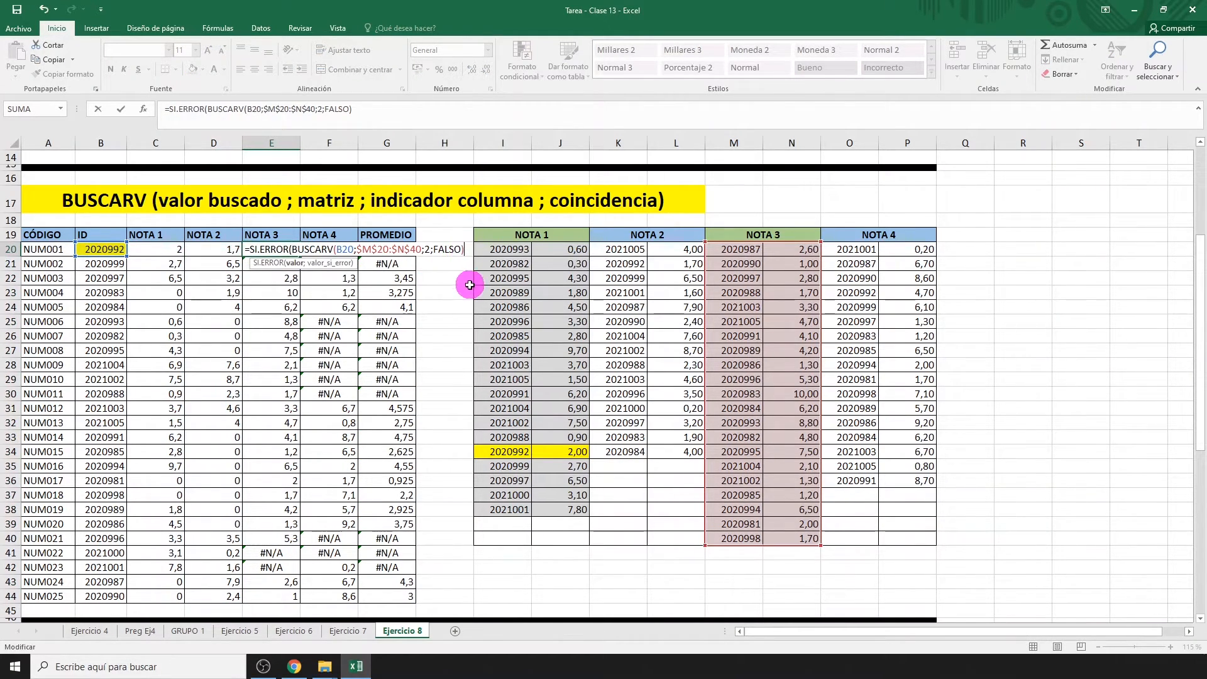
{"action": "type", "text": ";0)"}
{"action": "key", "text": "Return"}
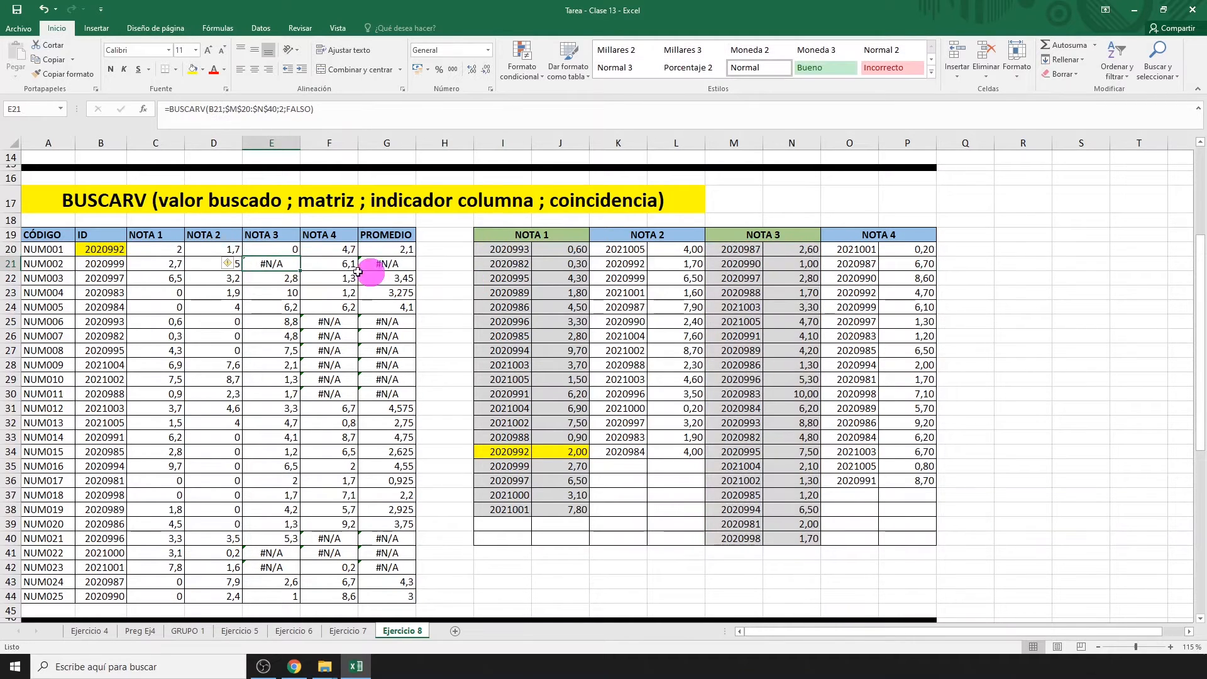
Step: Fill the NOTA 3 SI.ERROR lookup from E20 down to E44
{"action": "left_click", "coordinate": [294, 253]}
{"action": "double_click", "coordinate": [301, 256]}
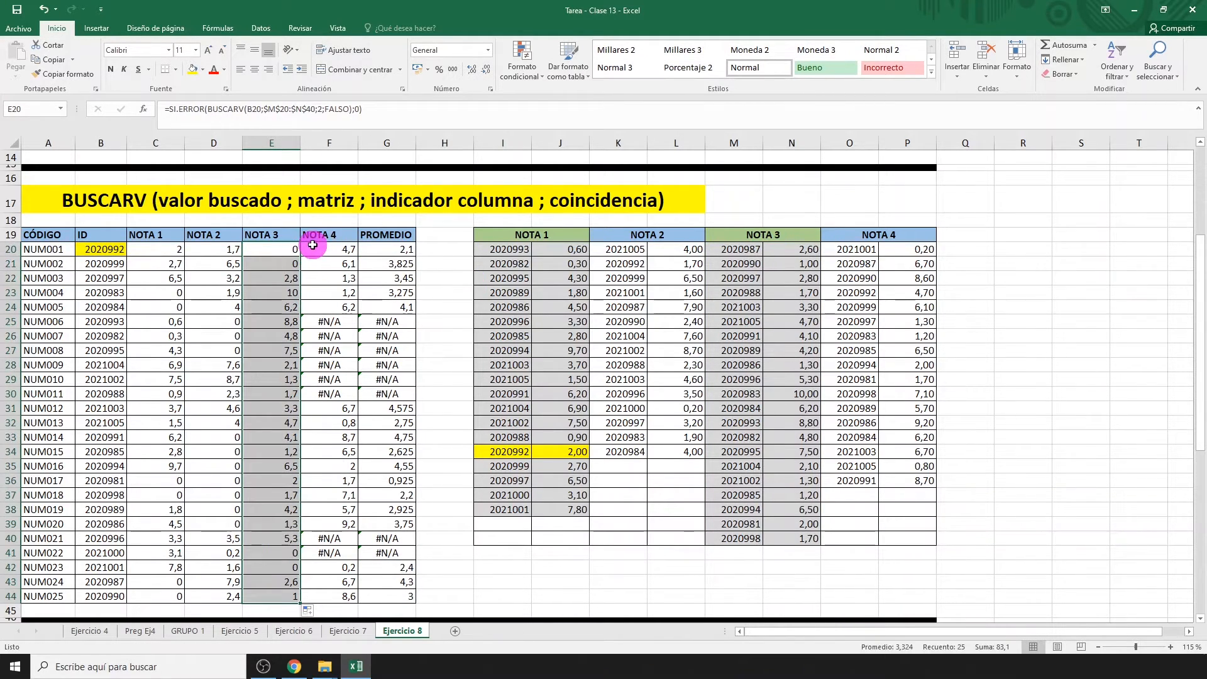
Step: Wrap the NOTA 4 lookup in F20 as =SI.ERROR(BUSCARV(B20;$O$20:$P$36;2;FALSO);0) and fill it down to F44
{"action": "double_click", "coordinate": [324, 249]}
{"action": "type", "text": "SI"}
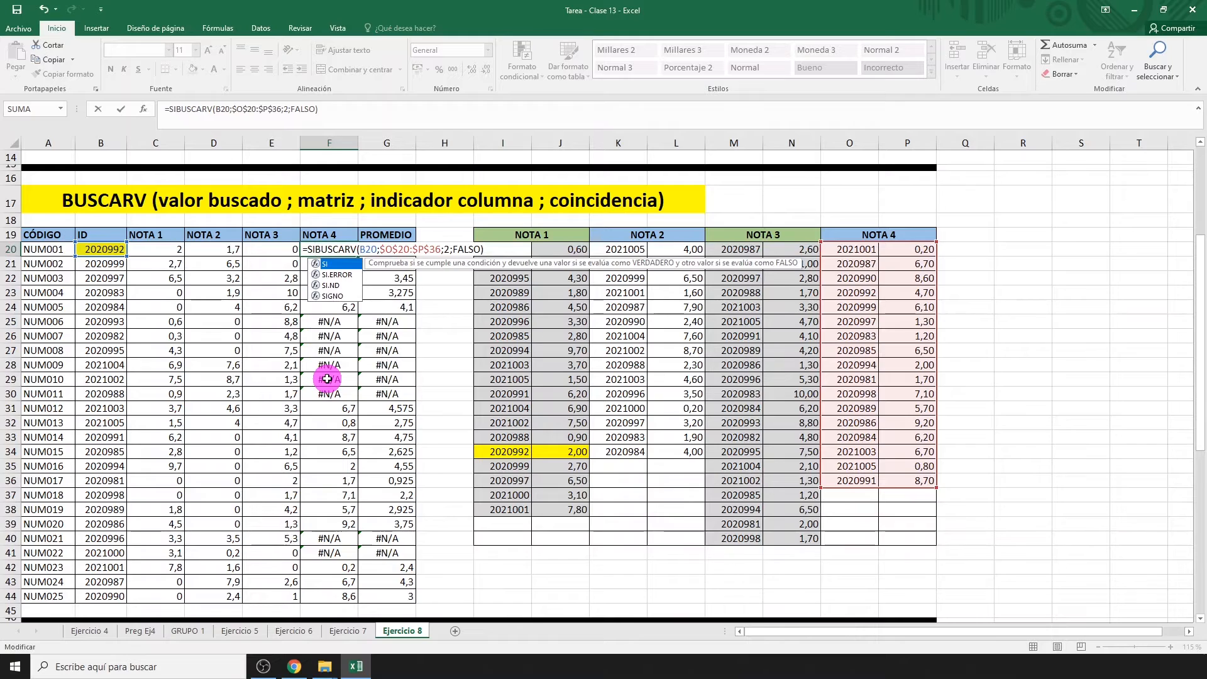
{"action": "key", "text": "Tab"}
{"action": "key", "text": "End"}
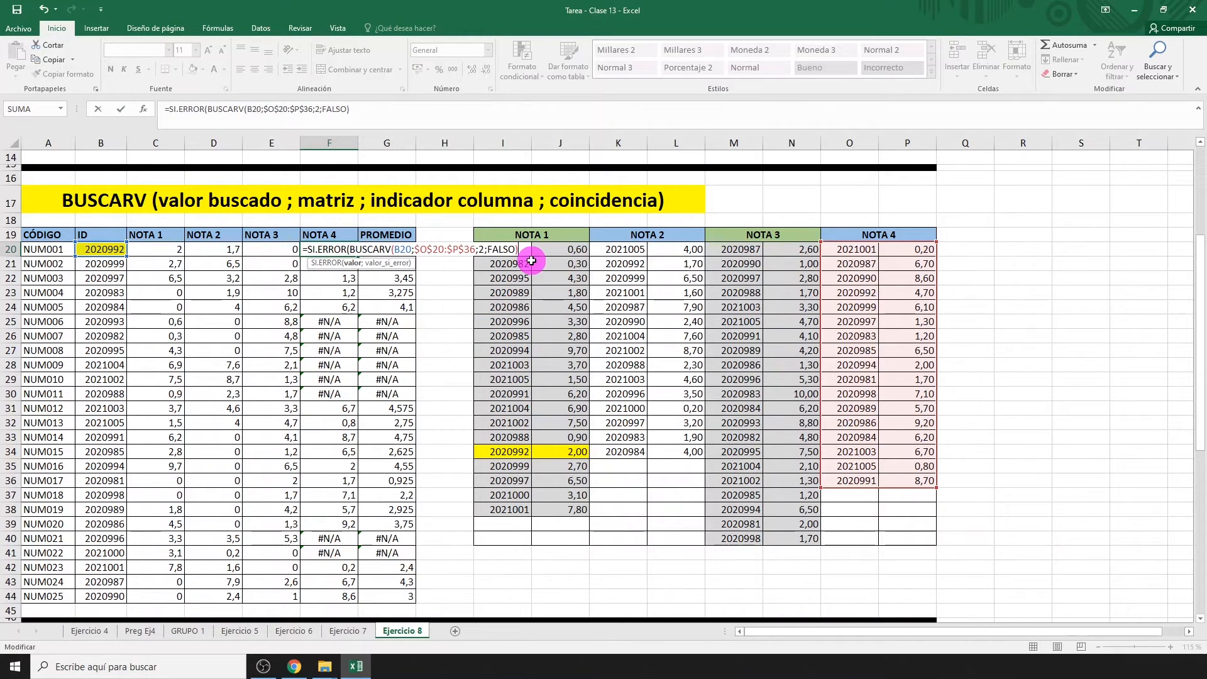
{"action": "type", "text": ";0"}
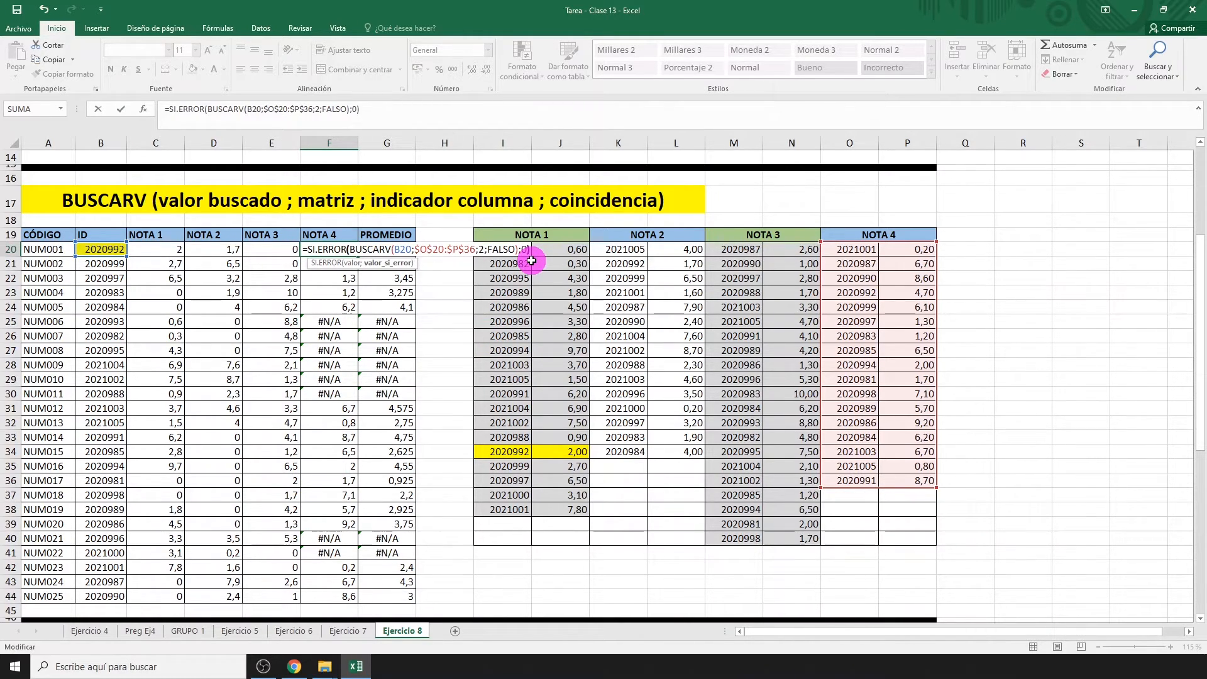
{"action": "type", "text": ")"}
{"action": "key", "text": "Return"}
{"action": "left_click", "coordinate": [340, 249]}
{"action": "double_click", "coordinate": [357, 256]}
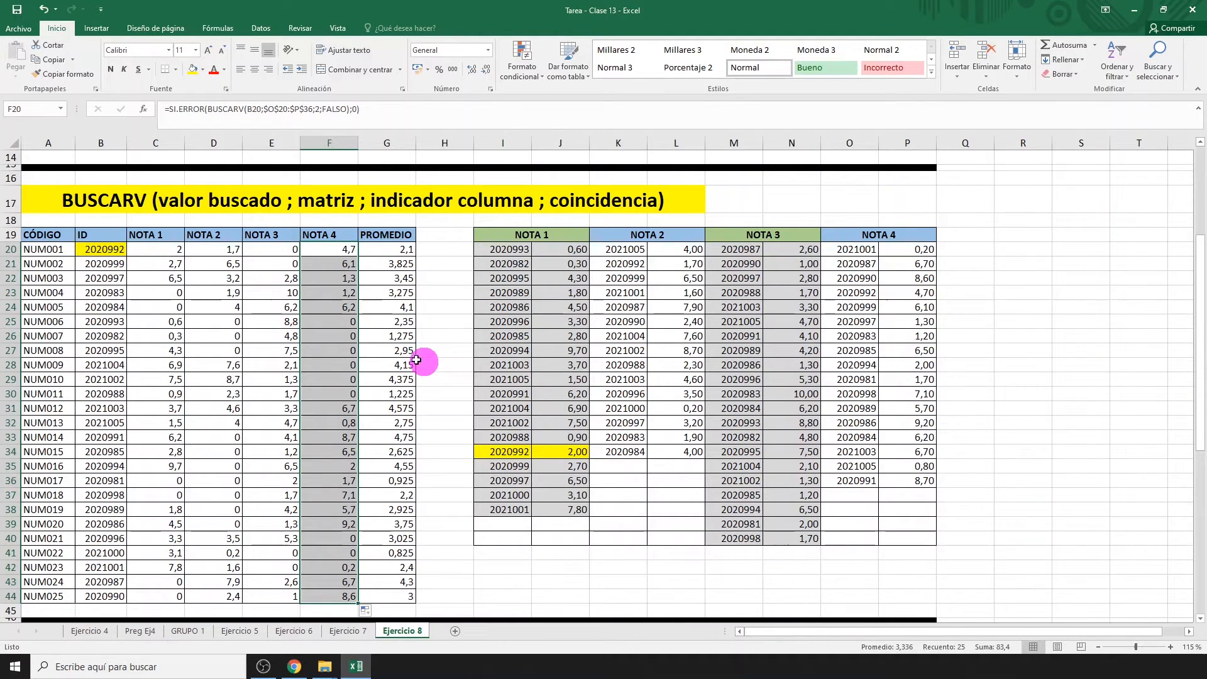
Step: Format the grades and averages in C20:G44 as Número with two decimal places
{"action": "left_click_drag", "start_coordinate": [171, 249], "coordinate": [383, 592]}
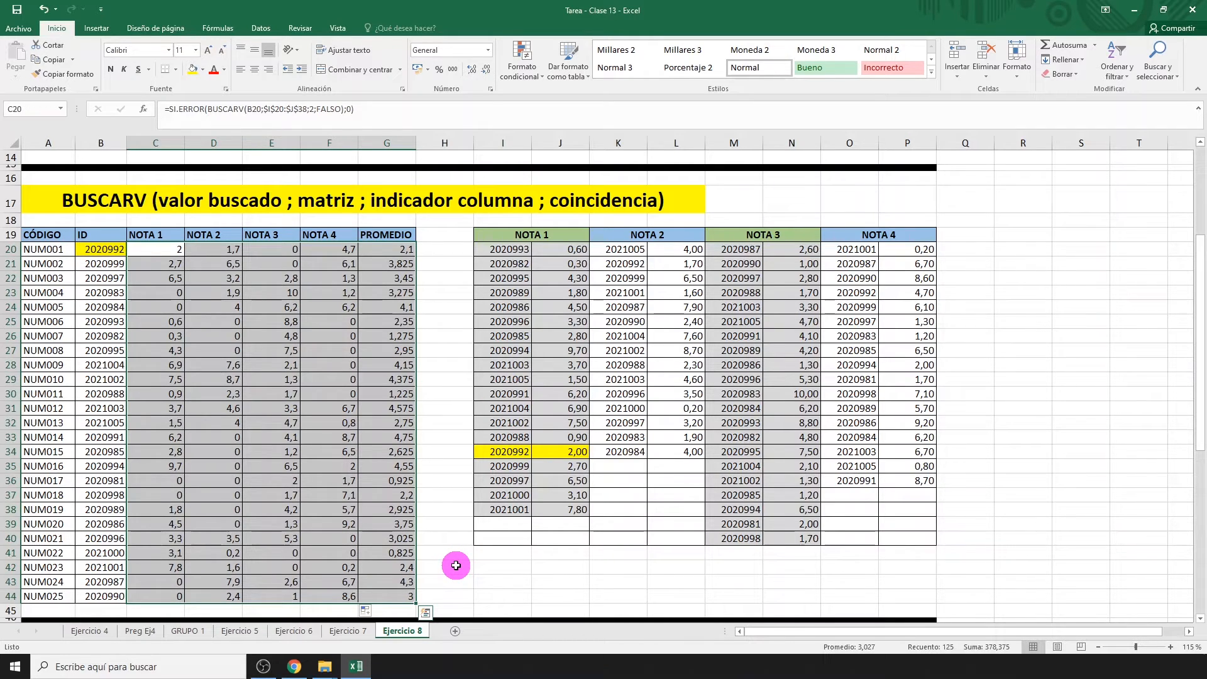
{"action": "key", "text": "ctrl+1"}
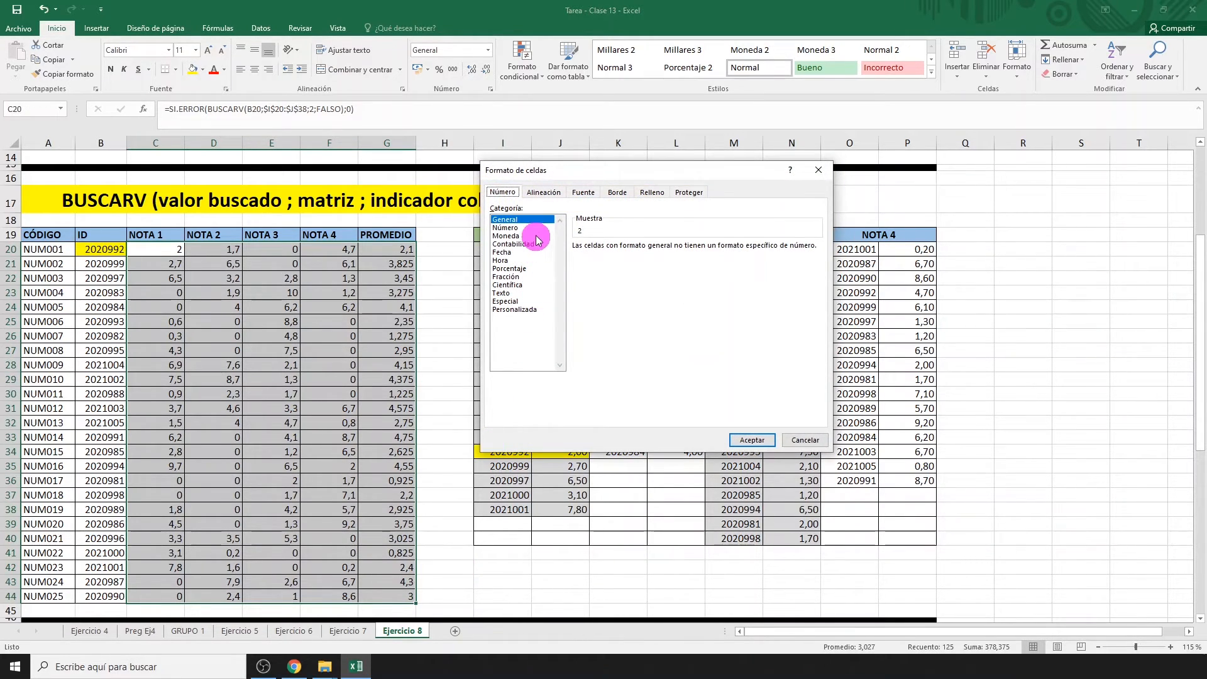
{"action": "left_click", "coordinate": [535, 229]}
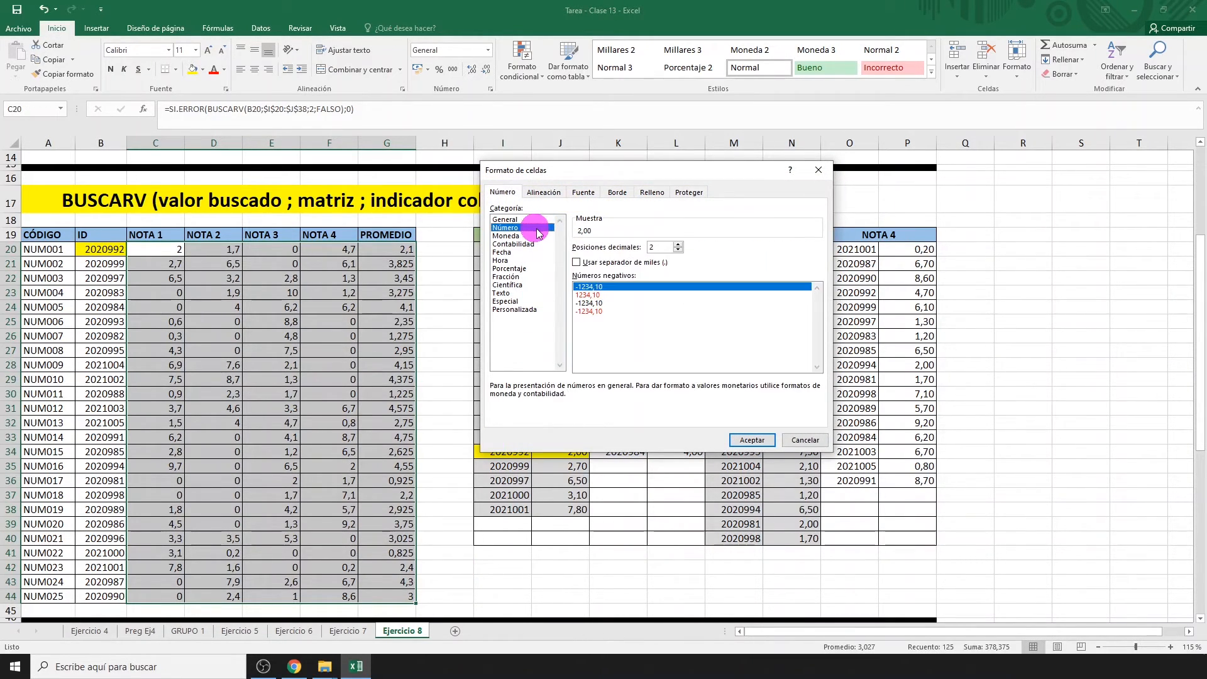
{"action": "left_click", "coordinate": [751, 441]}
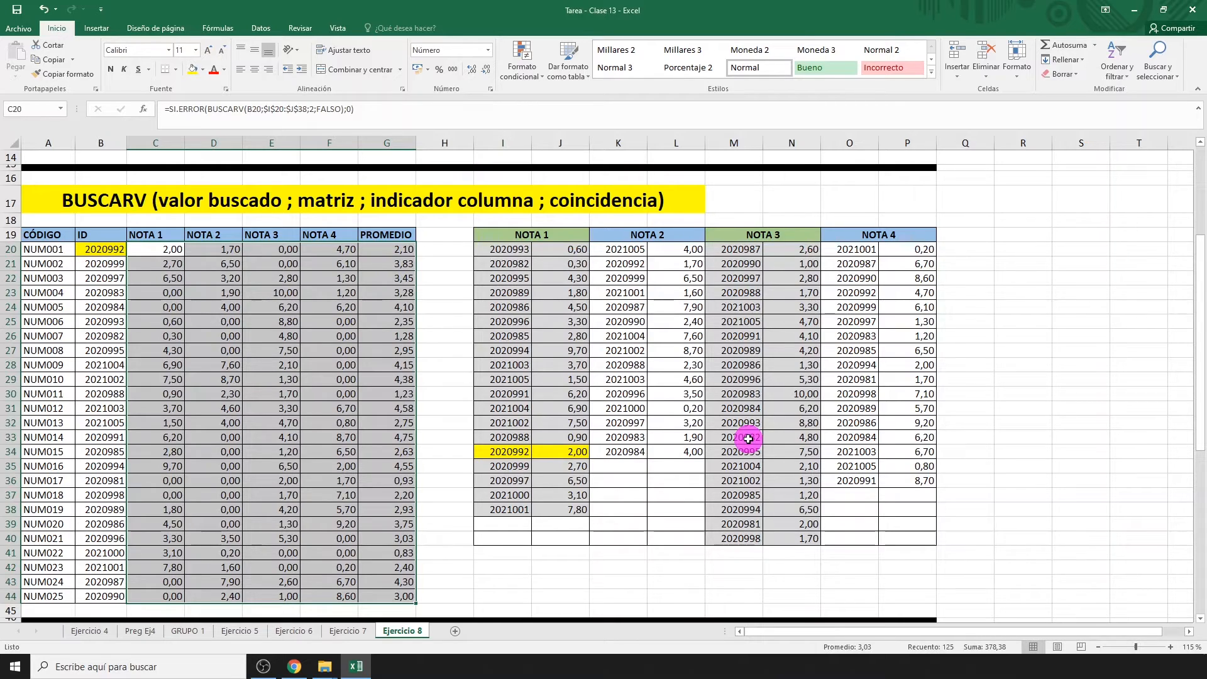
Step: Highlight cells in C20:G44 equal to 0 with conditional formatting in light red fill with dark red text
{"action": "left_click", "coordinate": [524, 80]}
{"action": "mouse_move", "coordinate": [538, 96]}
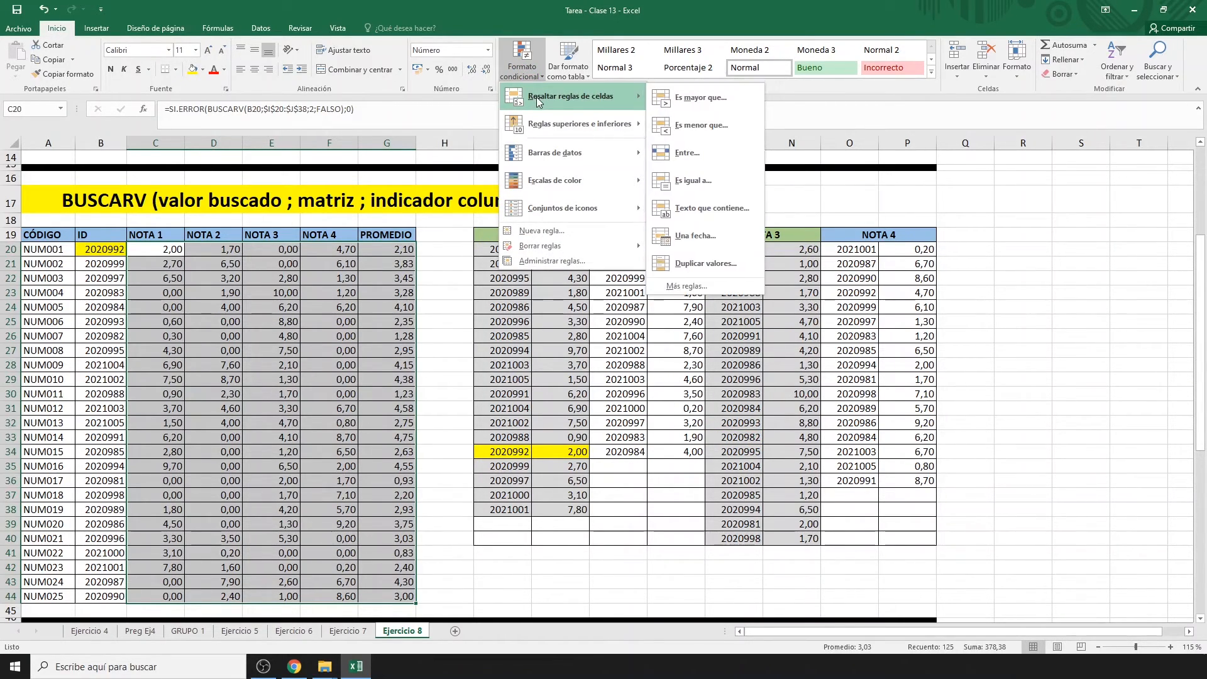
{"action": "left_click", "coordinate": [719, 185]}
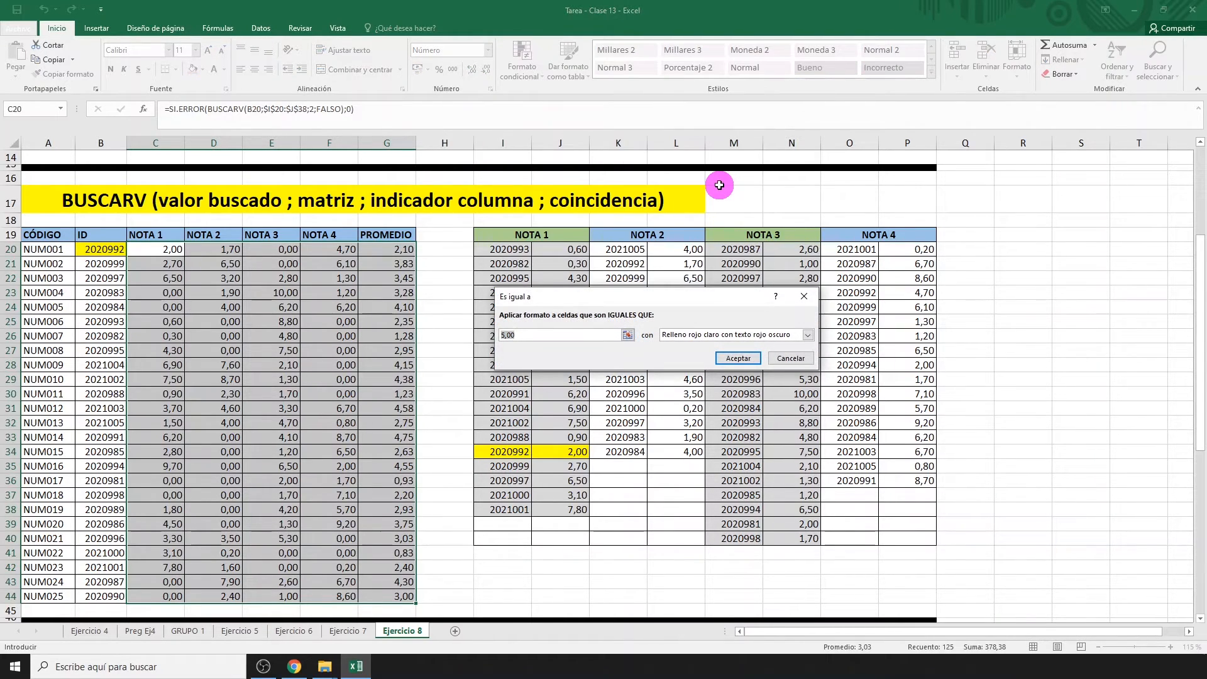
{"action": "type", "text": "0"}
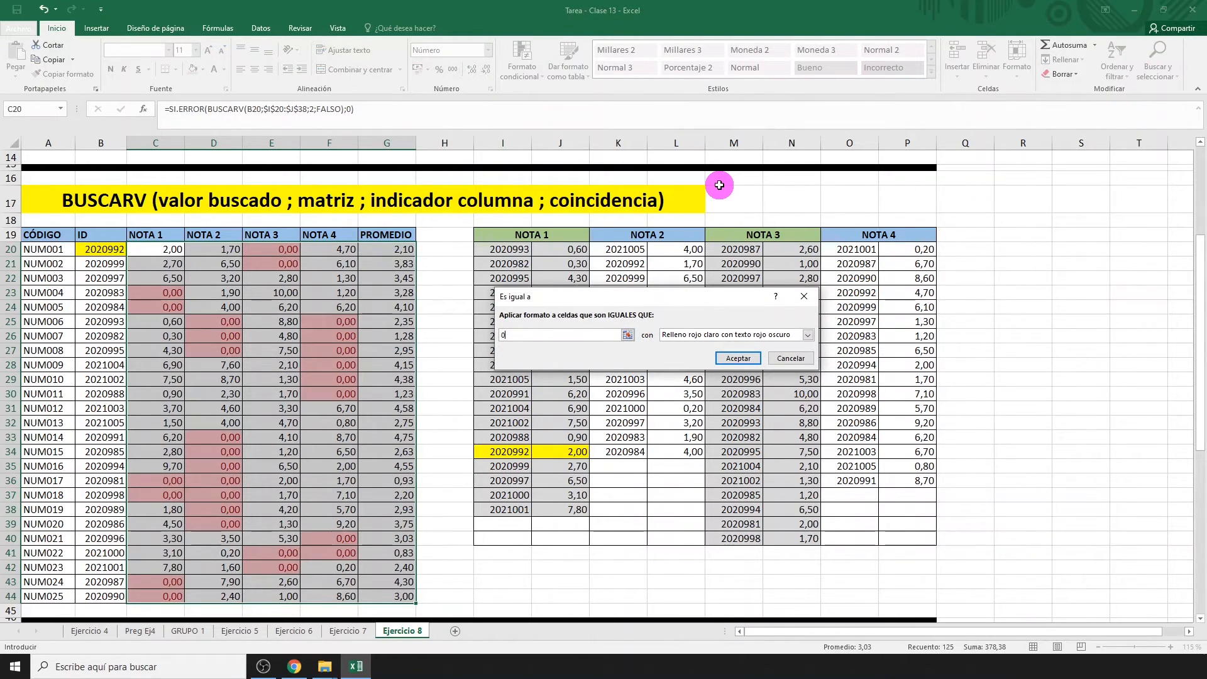
{"action": "left_click", "coordinate": [738, 358]}
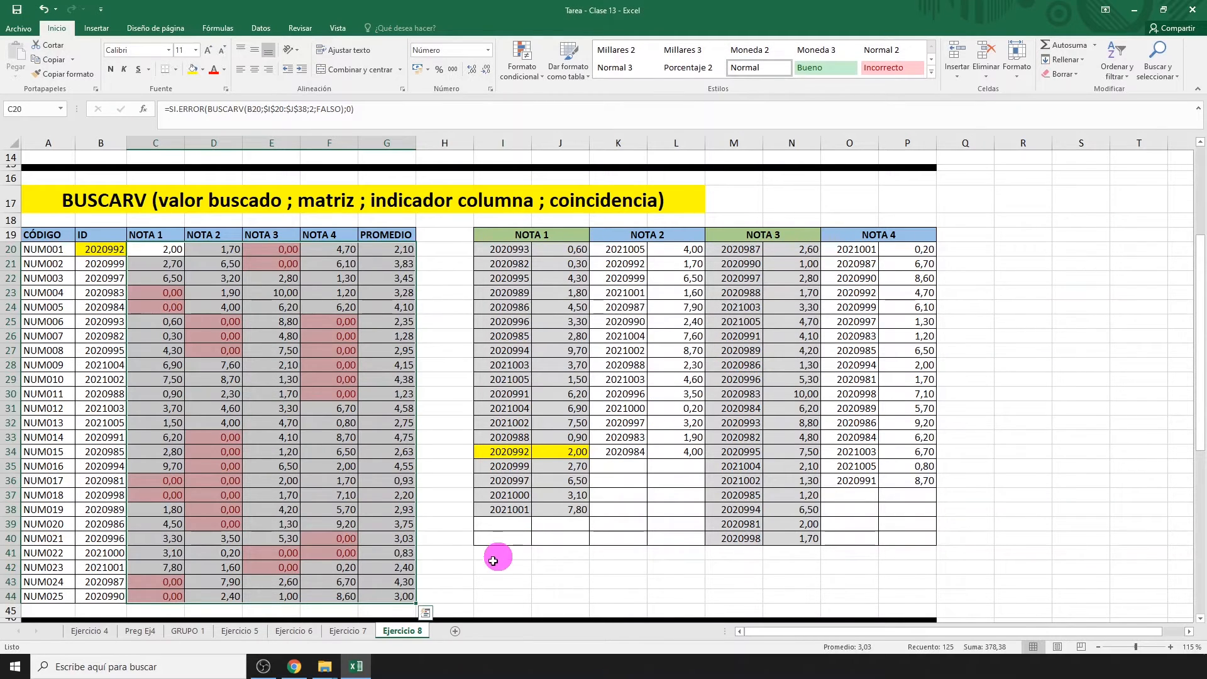
{"action": "left_click", "coordinate": [451, 595]}
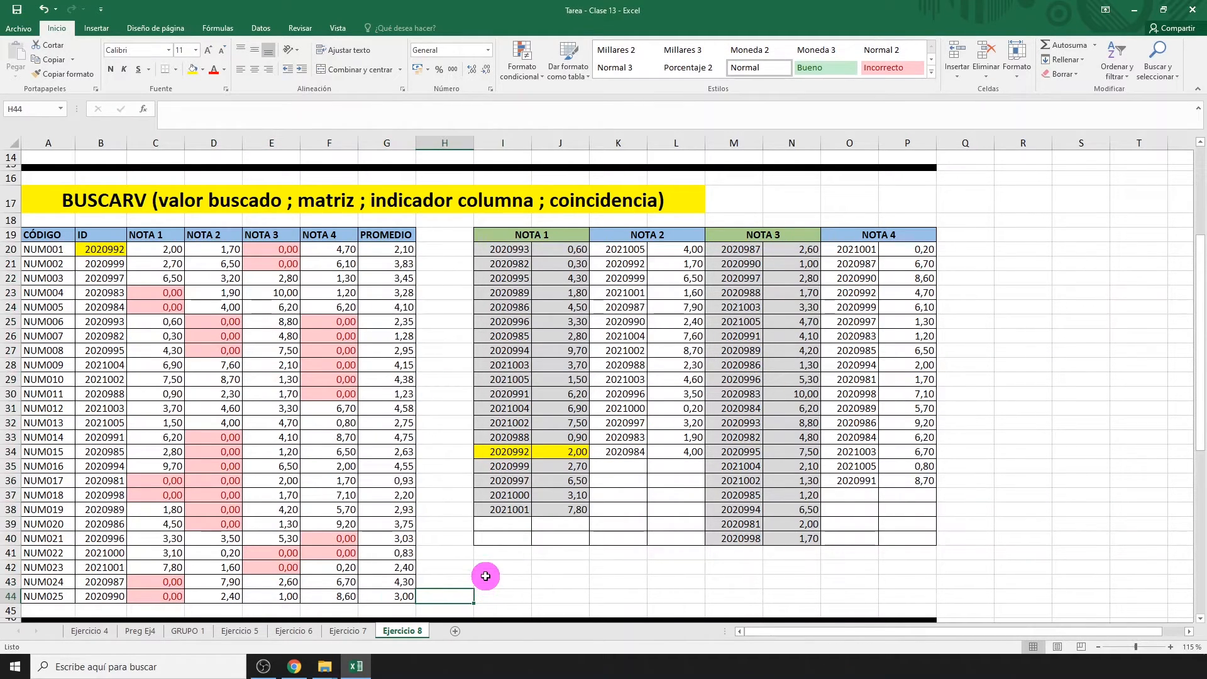
Step: In the BUSCARH table, enter =BUSCARH(B57;$B$50:$K$54;2;FALSO) for NOTA 1 in C57 and fill it down to C66
{"action": "scroll", "coordinate": [487, 576], "scroll_direction": "down", "scroll_amount": 8}
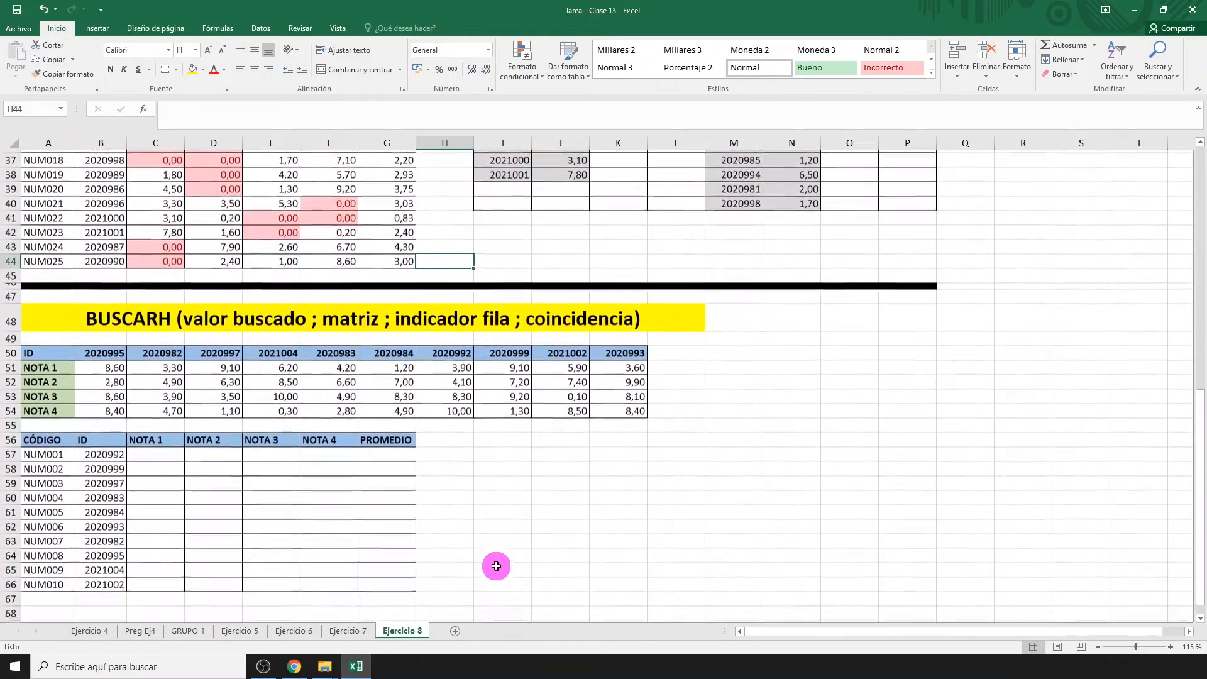
{"action": "scroll", "coordinate": [503, 560], "scroll_direction": "down", "scroll_amount": 1}
{"action": "scroll", "coordinate": [504, 559], "scroll_direction": "down", "scroll_amount": 1}
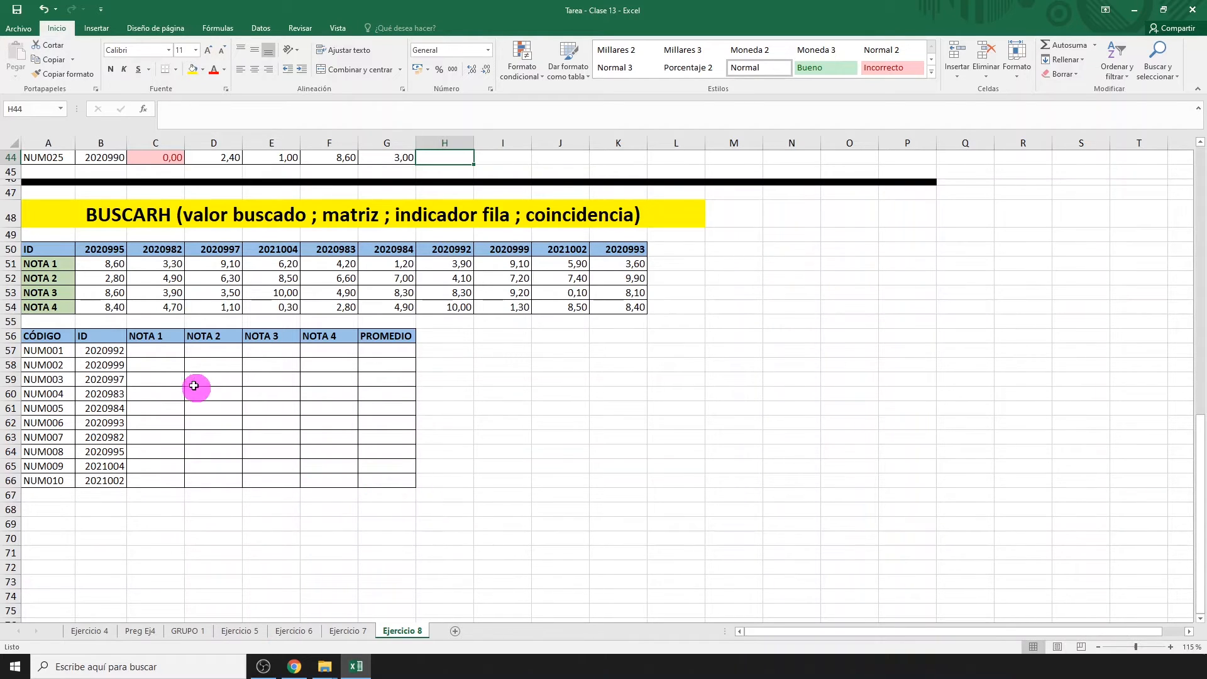
{"action": "left_click", "coordinate": [161, 349]}
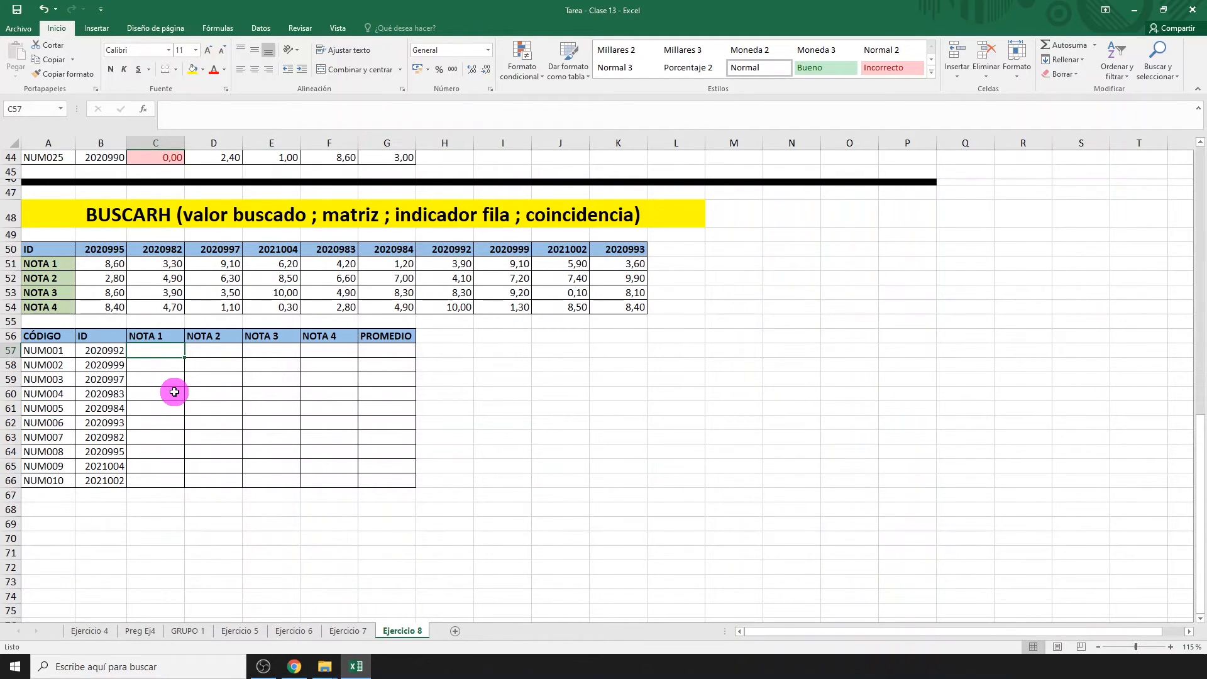
{"action": "type", "text": "=BUSCAR"}
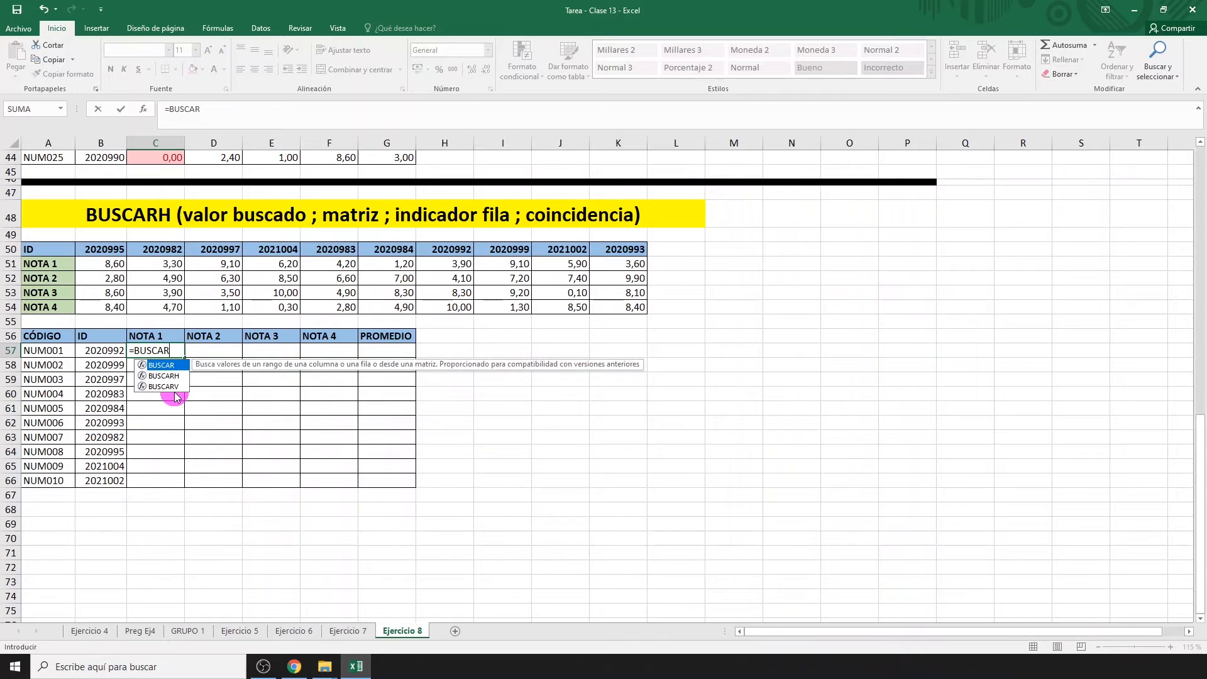
{"action": "type", "text": "H("}
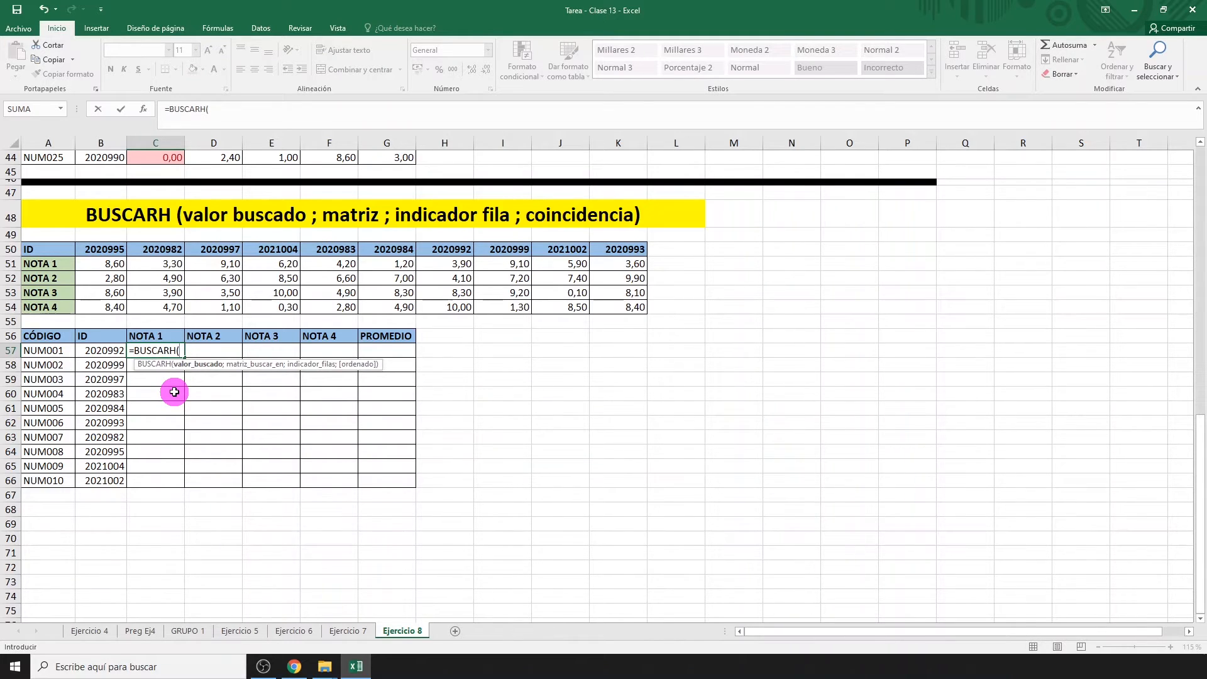
{"action": "left_click", "coordinate": [103, 351]}
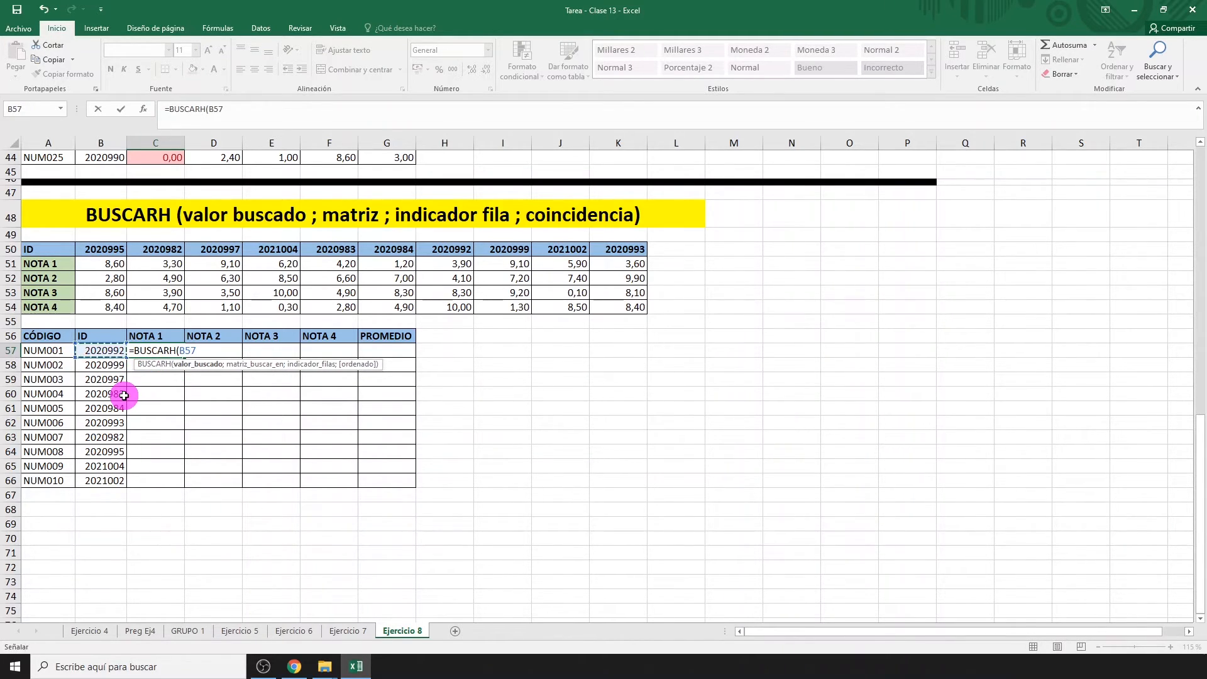
{"action": "type", "text": ";"}
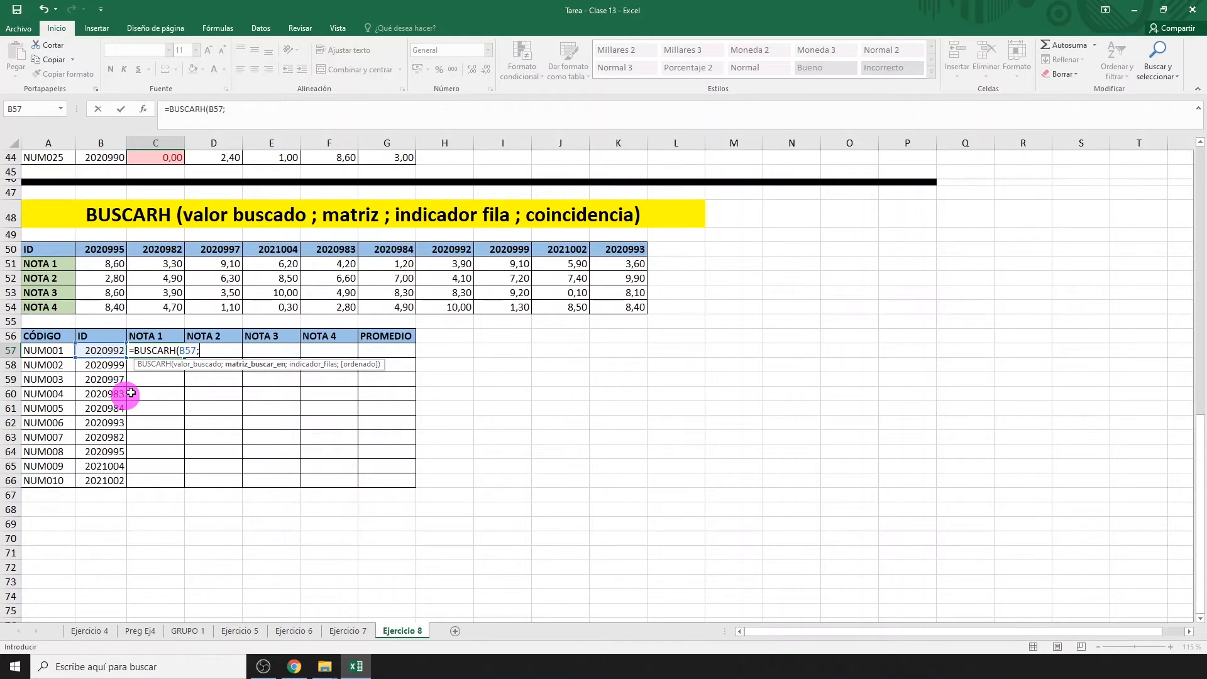
{"action": "left_click_drag", "start_coordinate": [100, 249], "coordinate": [605, 308]}
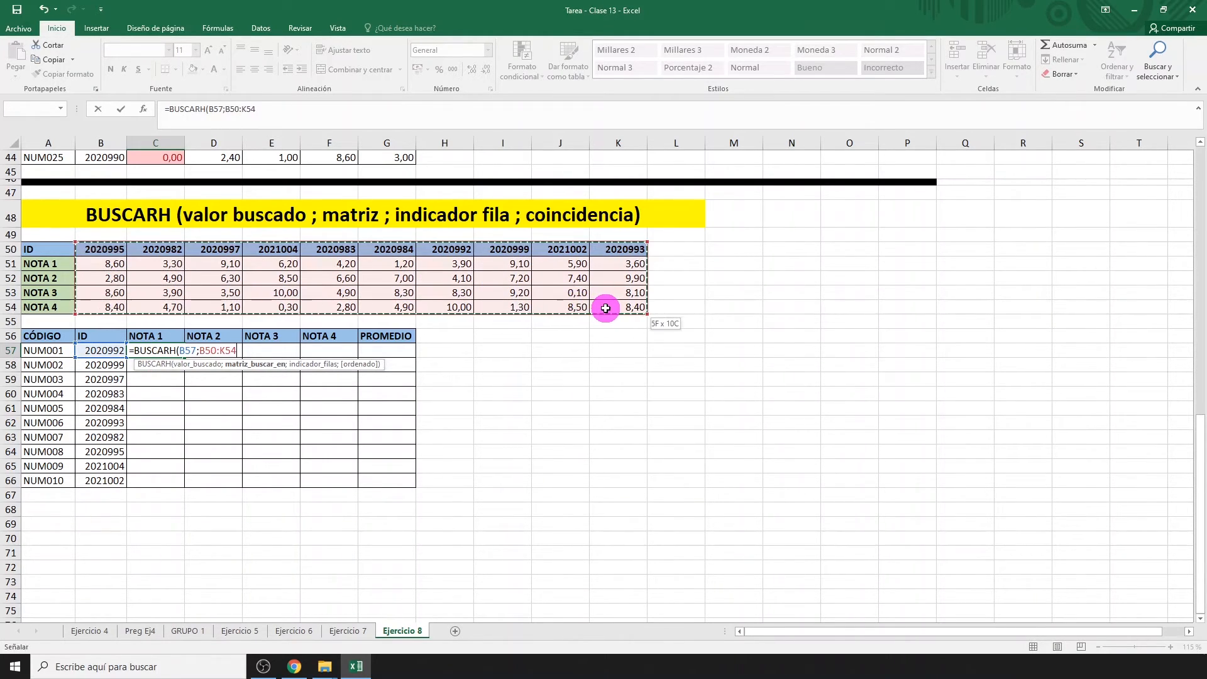
{"action": "key", "text": "F4"}
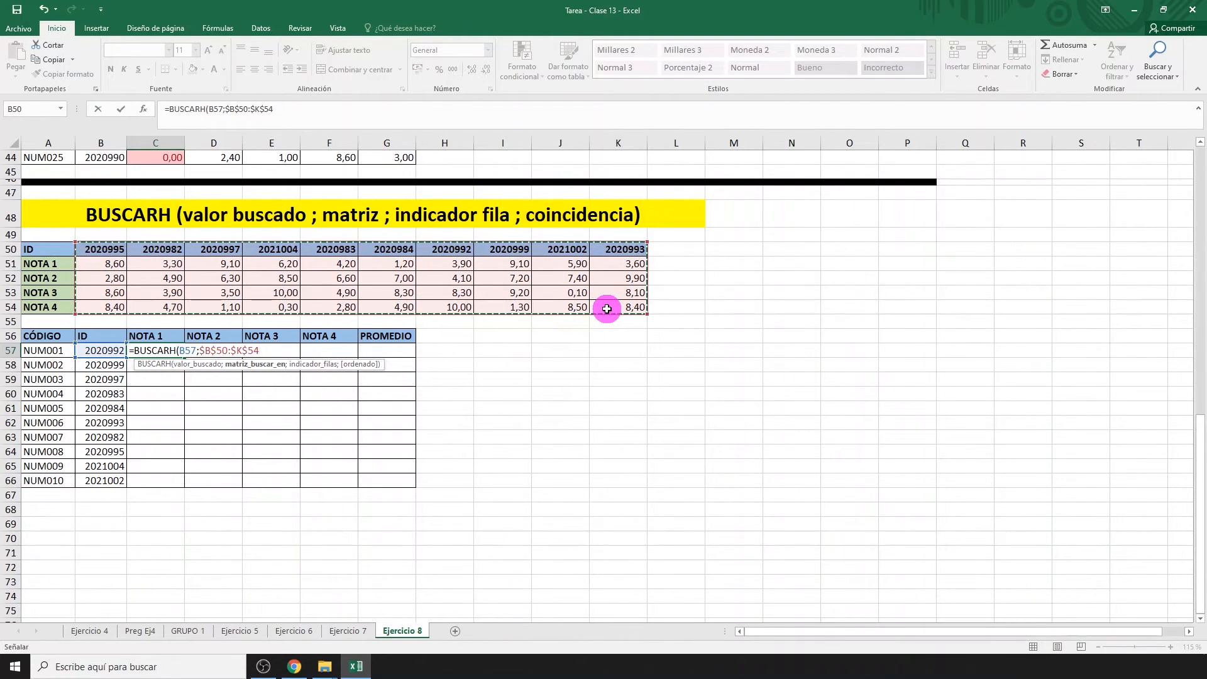
{"action": "type", "text": ";"}
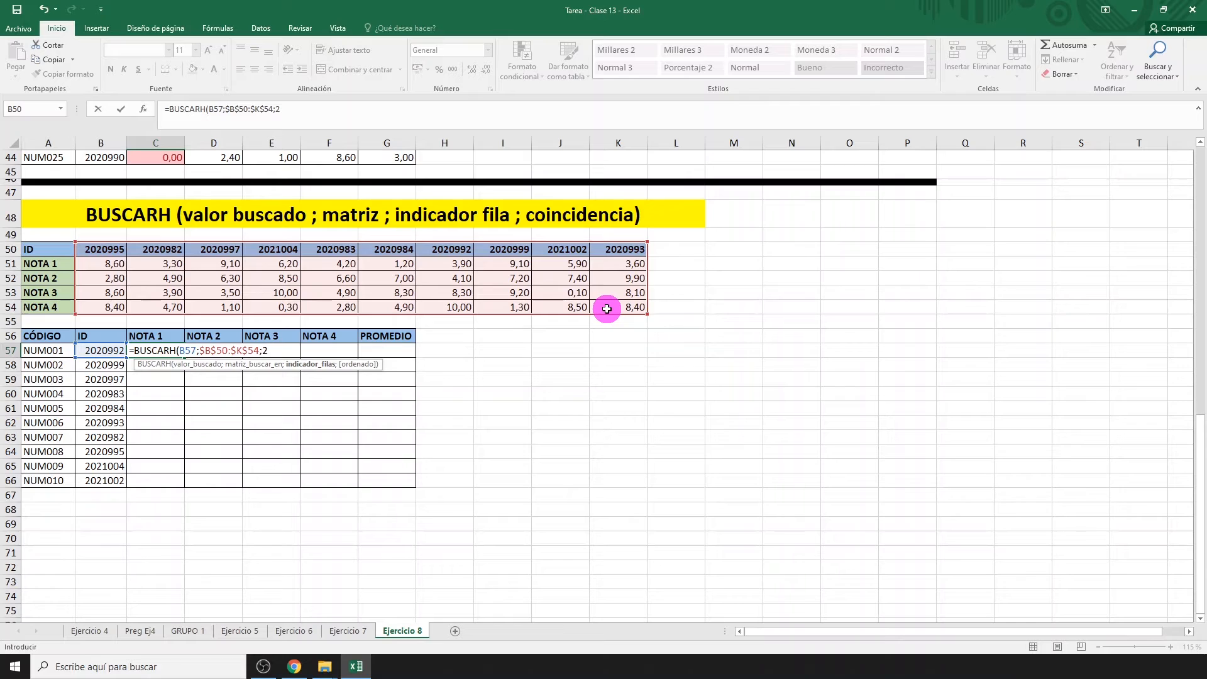
{"action": "type", "text": "2;FALS"}
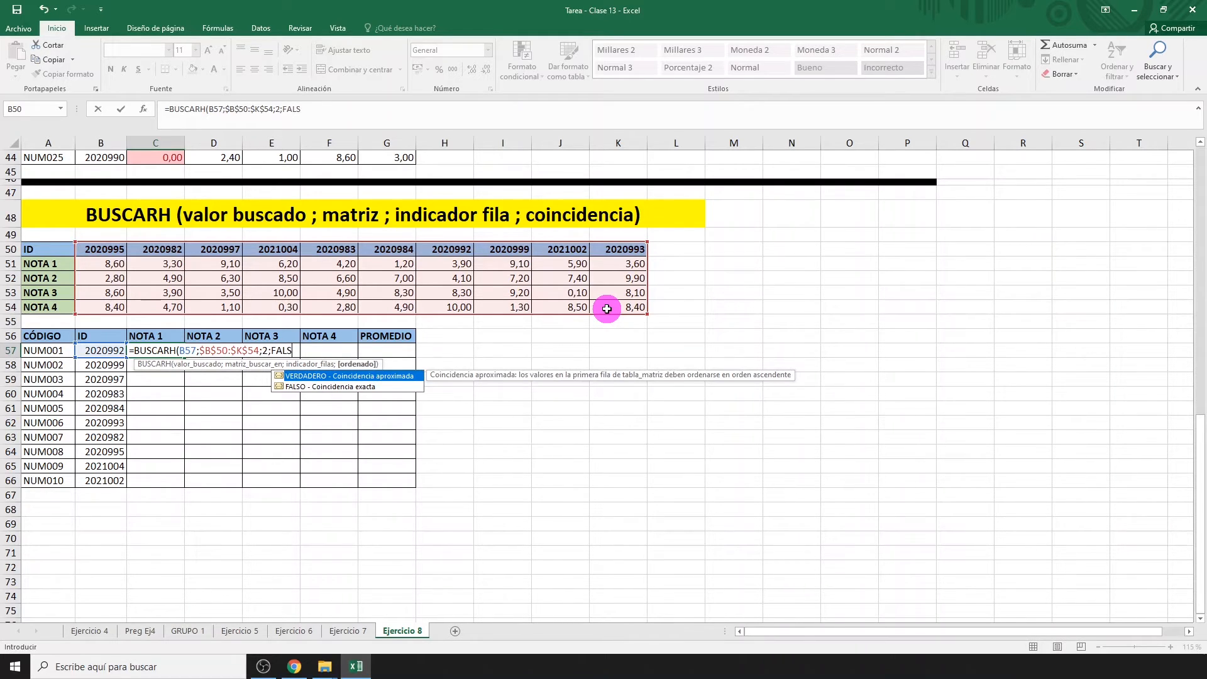
{"action": "type", "text": "O)"}
{"action": "key", "text": "Return"}
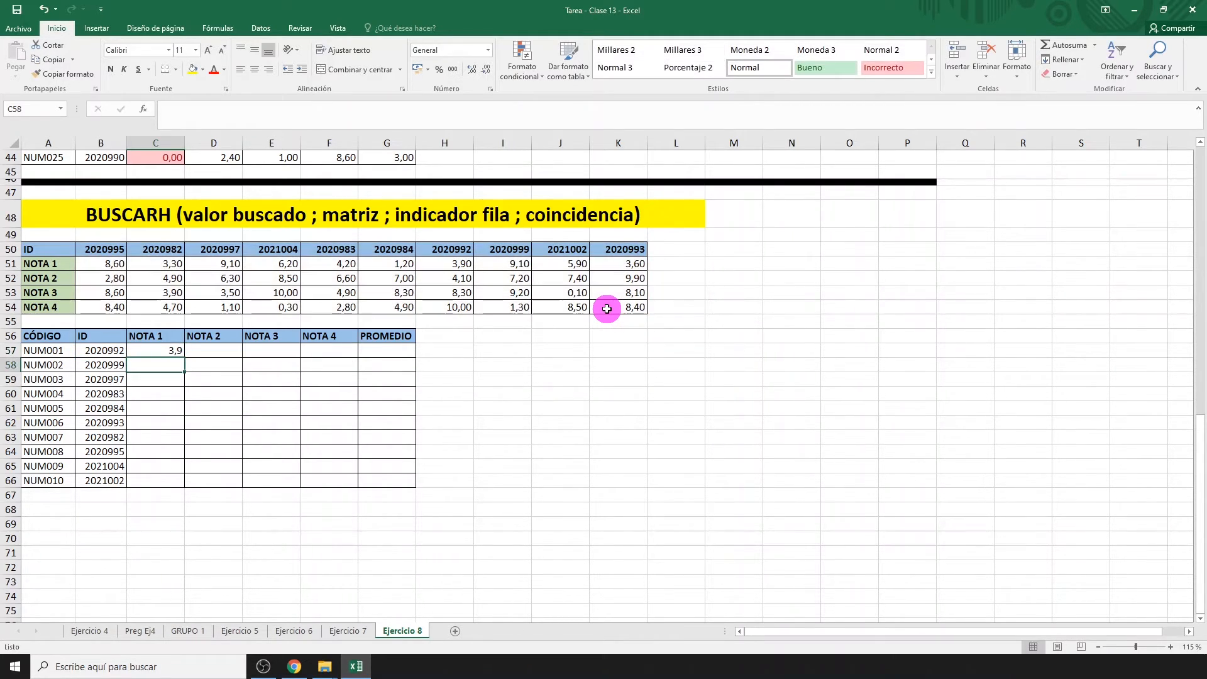
{"action": "left_click", "coordinate": [152, 350]}
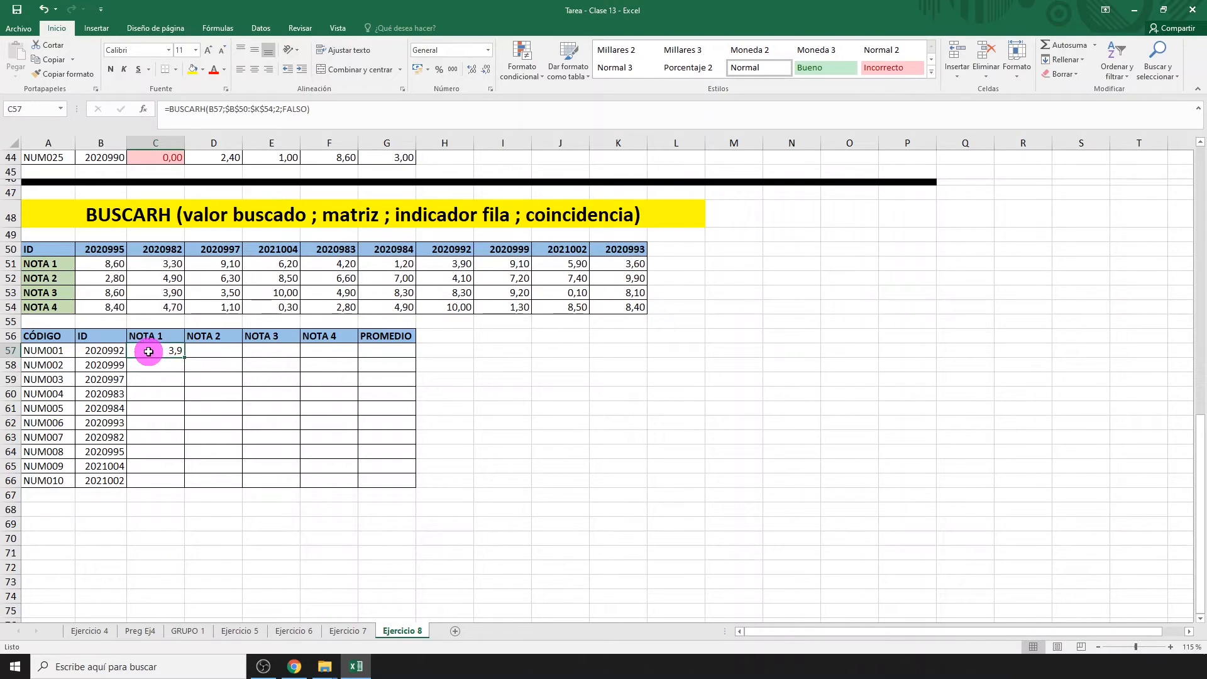
{"action": "double_click", "coordinate": [185, 356]}
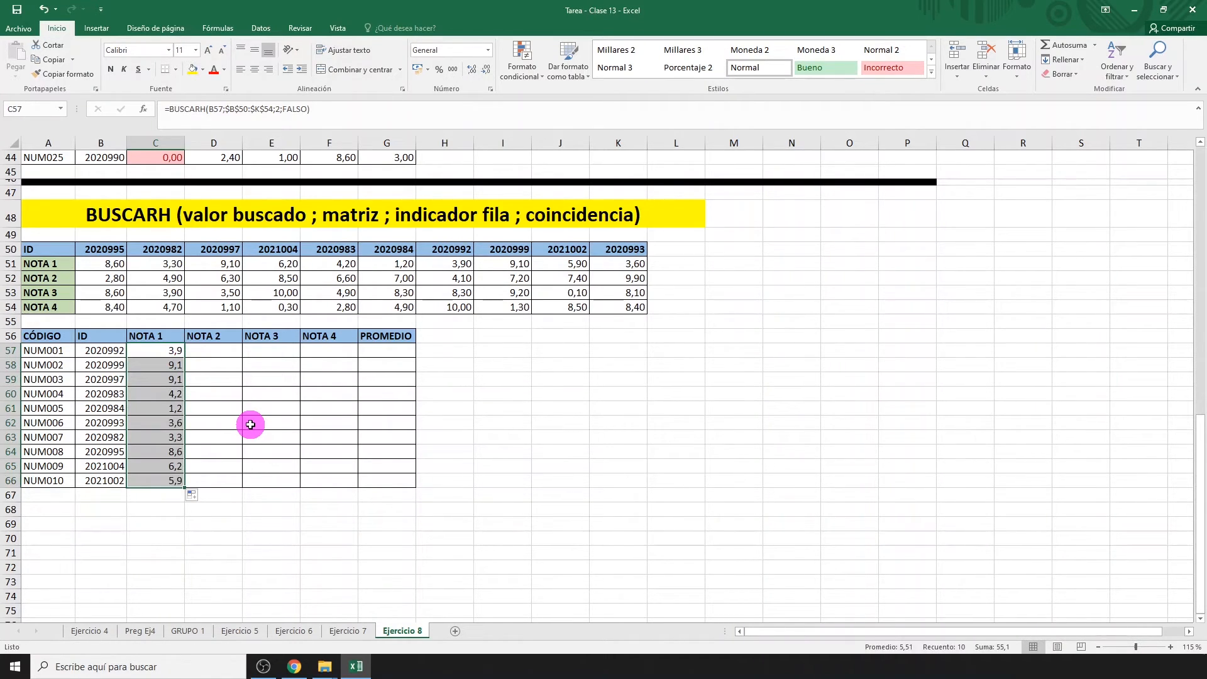
Step: Enter =BUSCARH(B57;$B$50:$K$54;3;FALSO) for NOTA 2 in D57 and fill it down to D66
{"action": "left_click", "coordinate": [212, 350]}
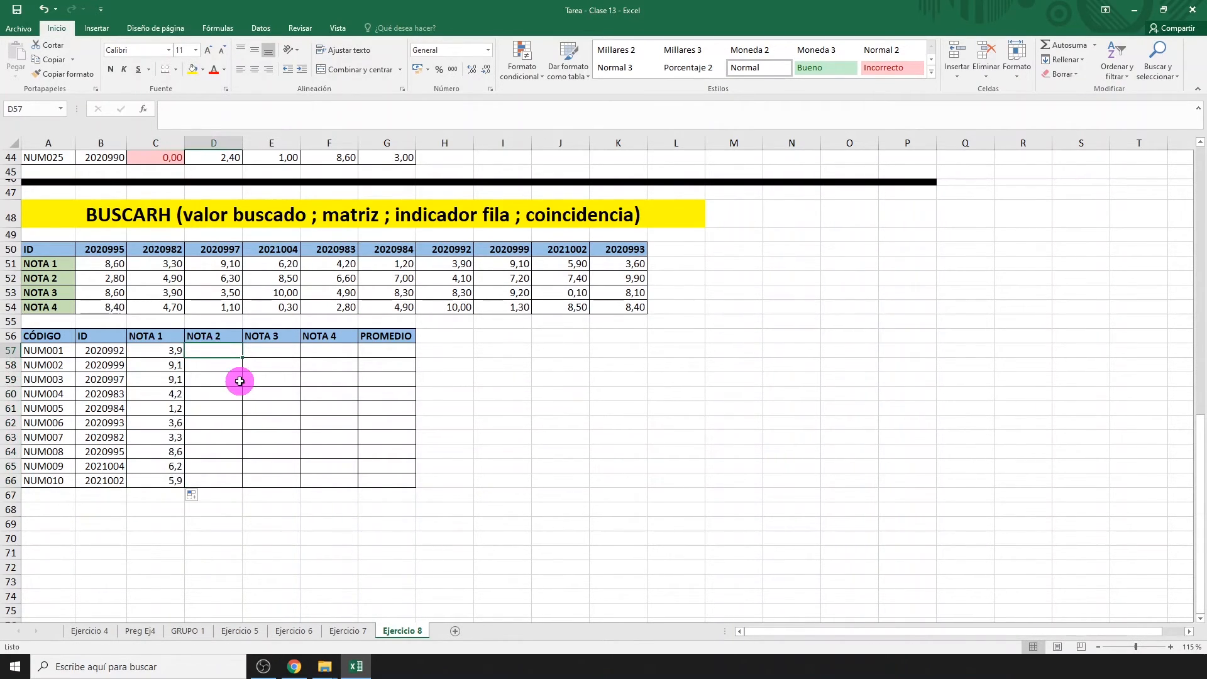
{"action": "type", "text": "=BUSCARH("}
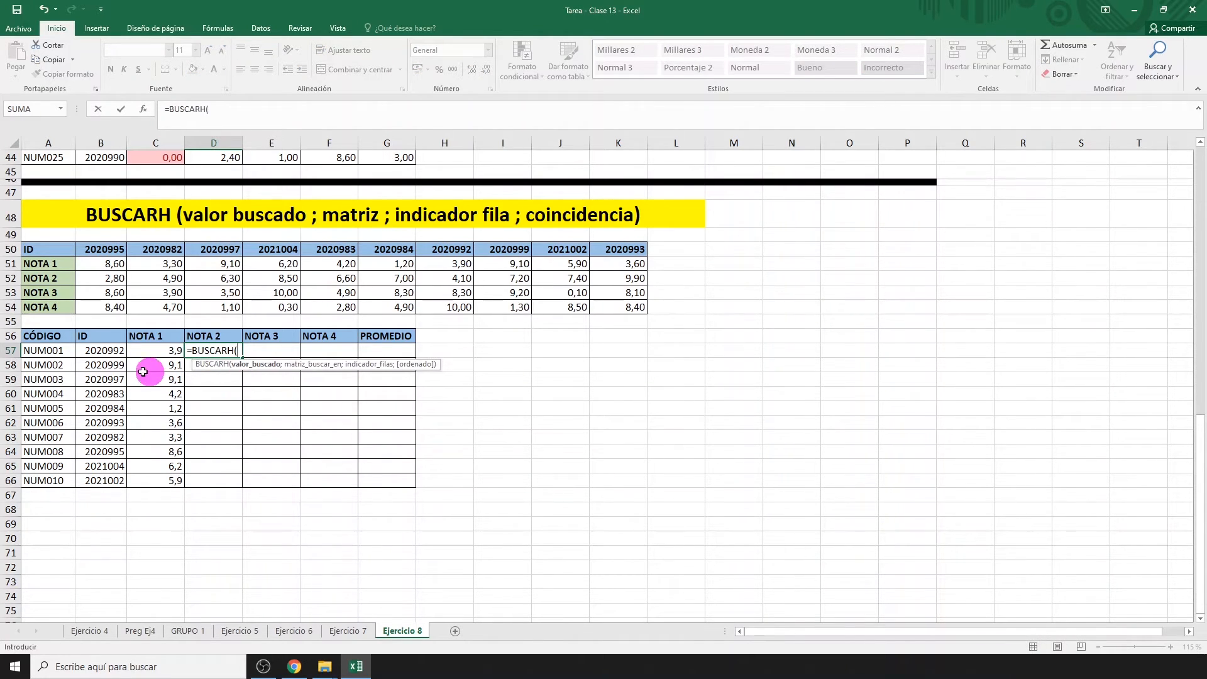
{"action": "left_click", "coordinate": [97, 350]}
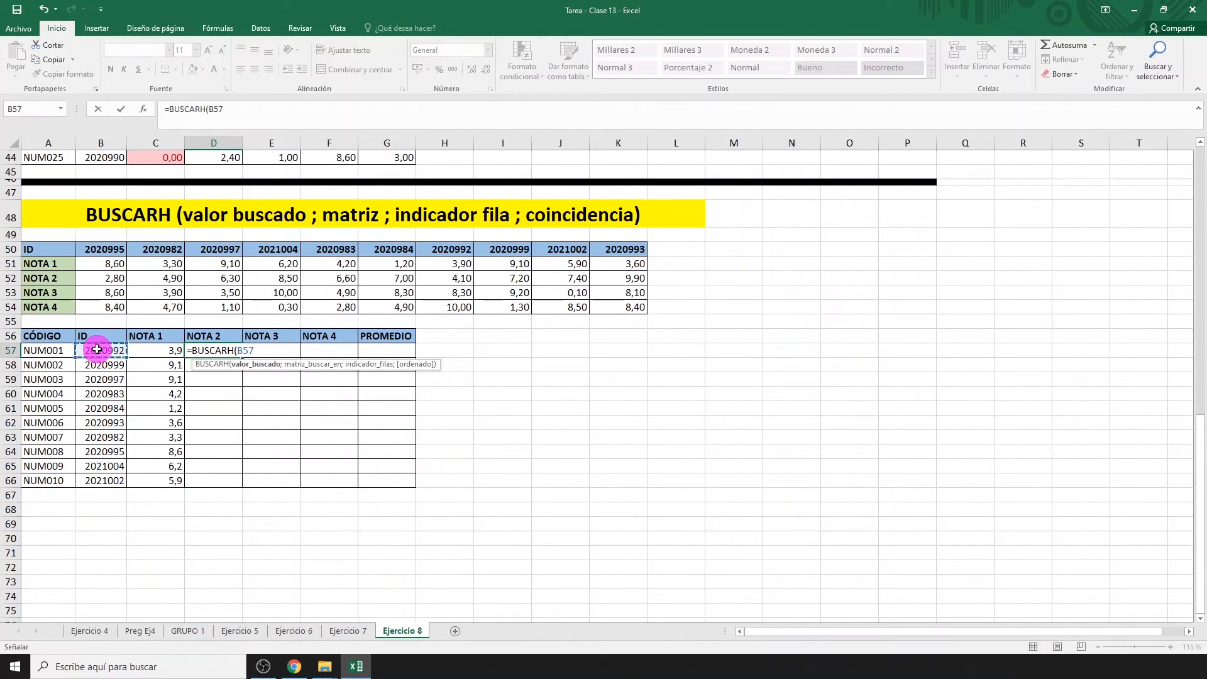
{"action": "type", "text": ";"}
{"action": "left_click_drag", "start_coordinate": [100, 248], "coordinate": [616, 307]}
{"action": "key", "text": "F4"}
{"action": "type", "text": ";"}
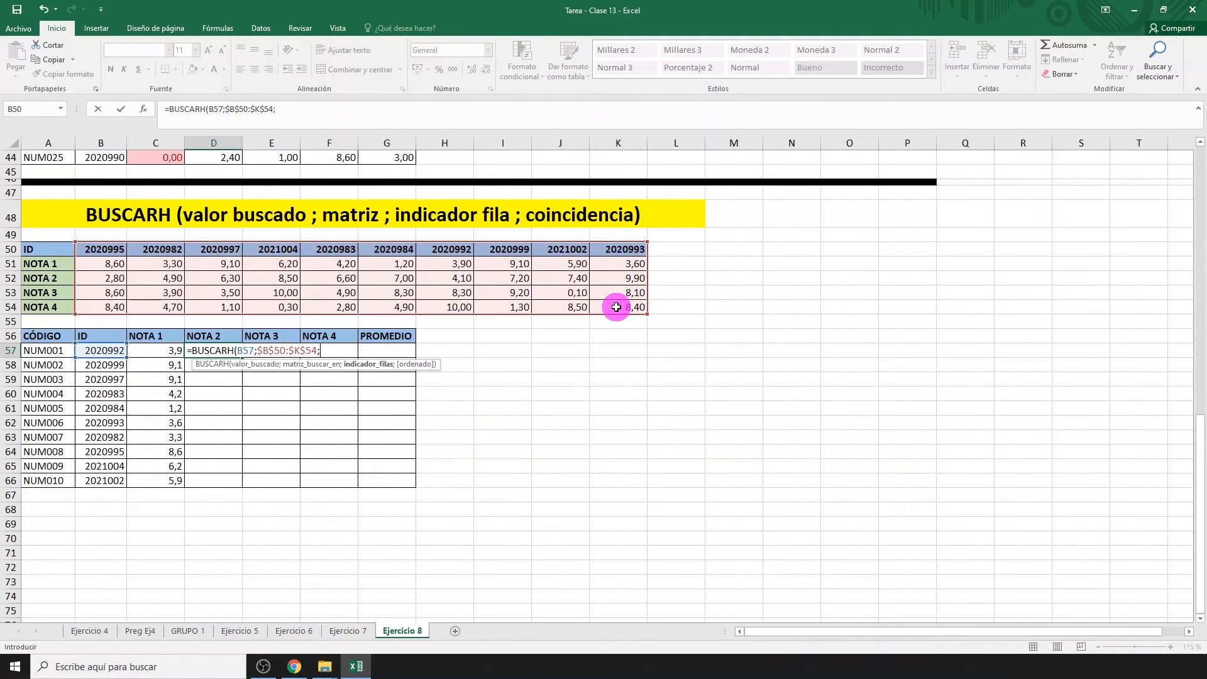
{"action": "type", "text": "3;FALSO)"}
{"action": "key", "text": "Return"}
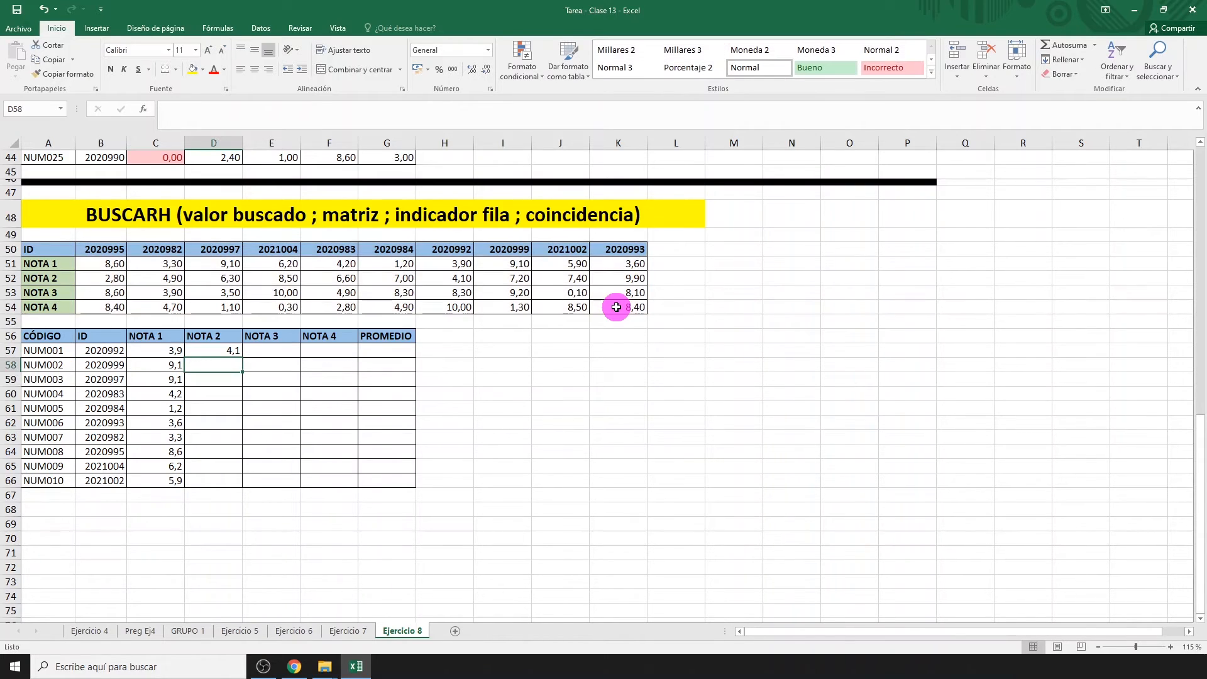
{"action": "left_click", "coordinate": [224, 358]}
{"action": "double_click", "coordinate": [241, 357]}
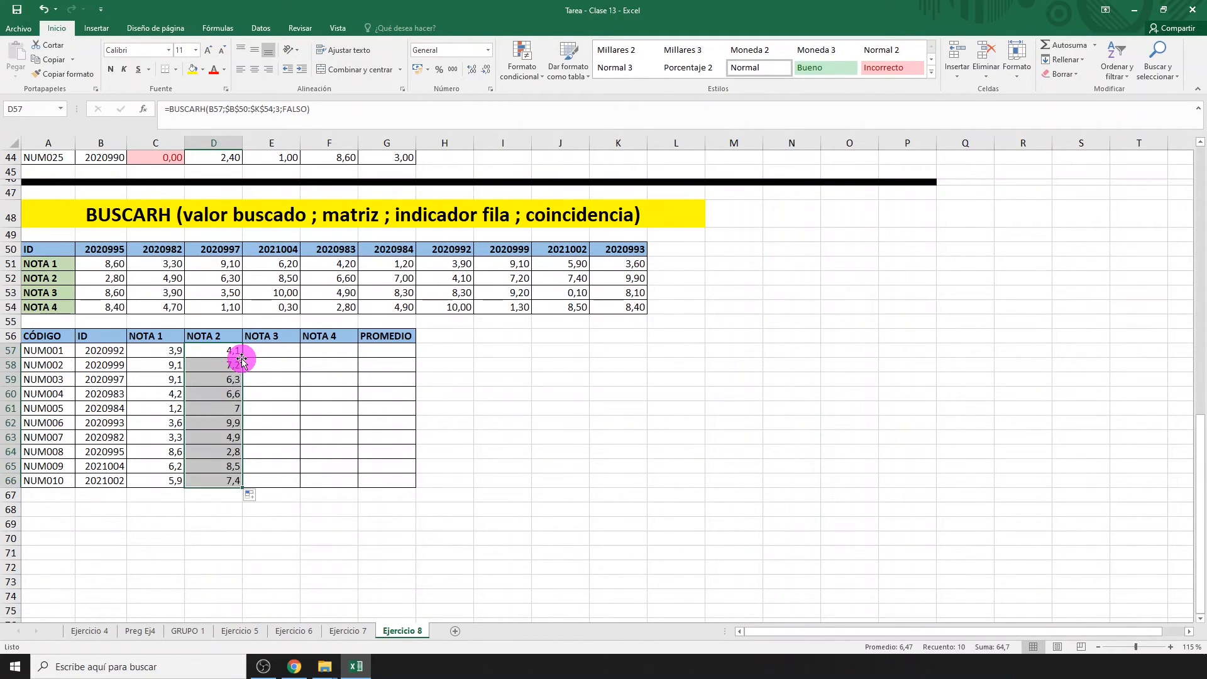
Step: Enter =BUSCARH(B57;$B$50:$K$54;4;FALSO) for NOTA 3 in E57 and fill it down to E66
{"action": "left_click", "coordinate": [264, 351]}
{"action": "type", "text": "=BUSCARH("}
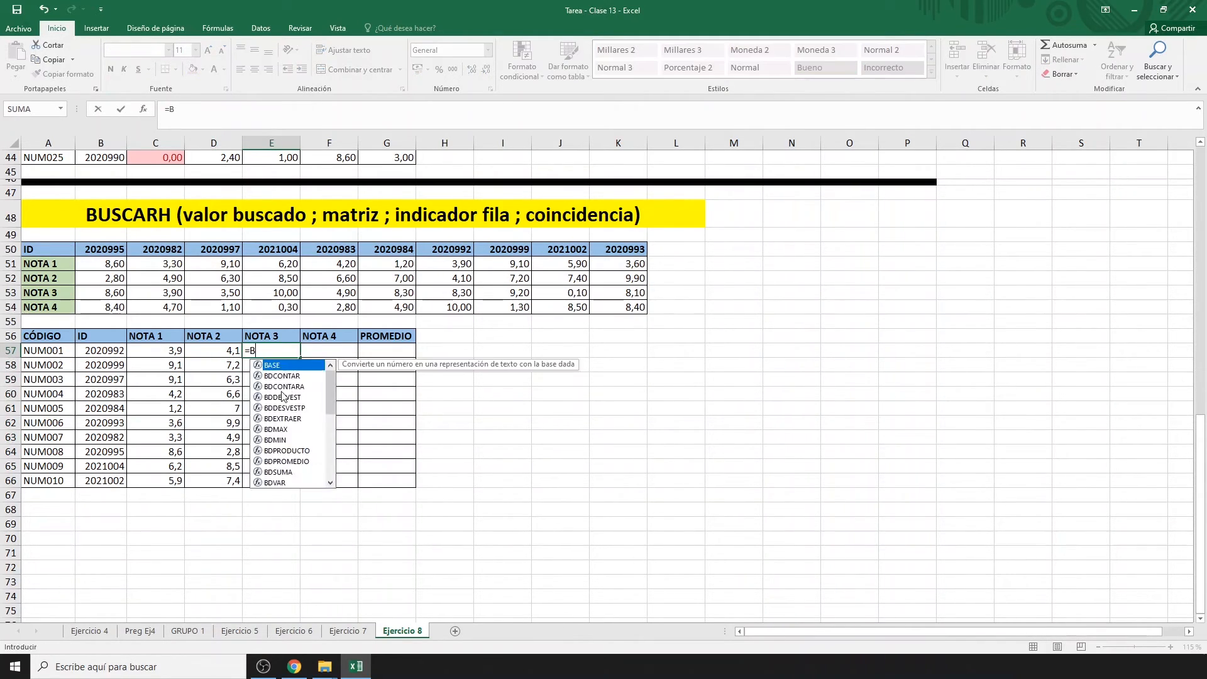
{"action": "left_click", "coordinate": [95, 349]}
{"action": "type", "text": ";"}
{"action": "left_click_drag", "start_coordinate": [95, 249], "coordinate": [602, 310]}
{"action": "key", "text": "F4"}
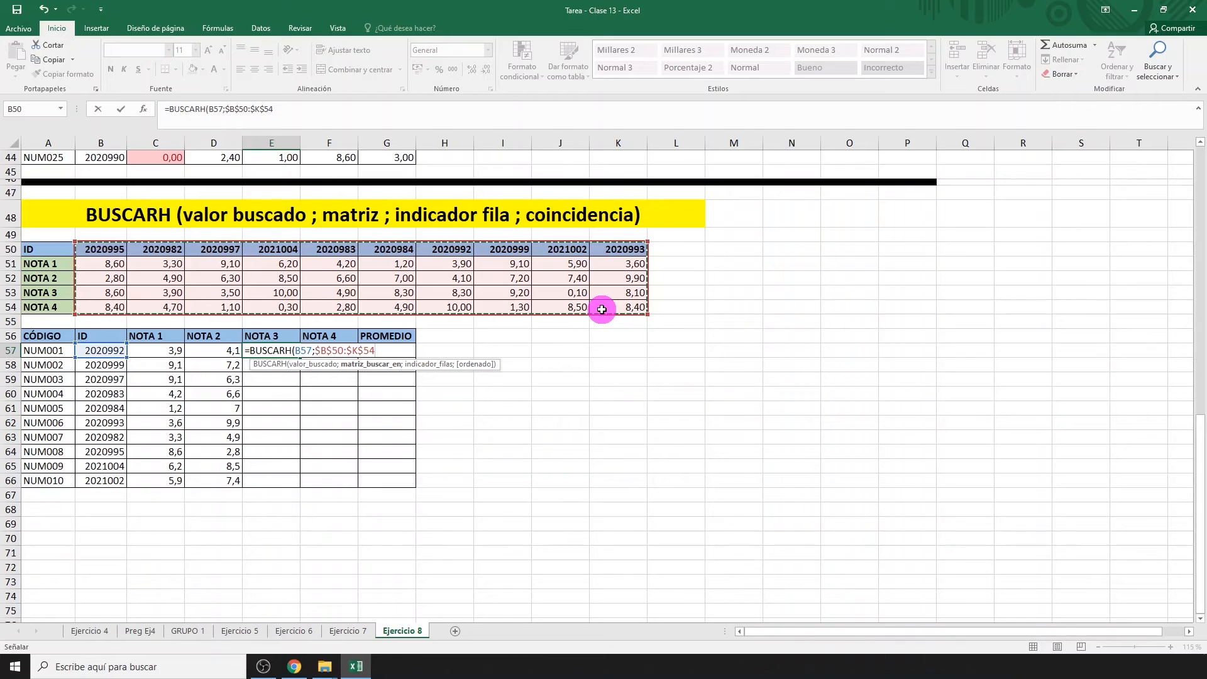
{"action": "type", "text": ";"}
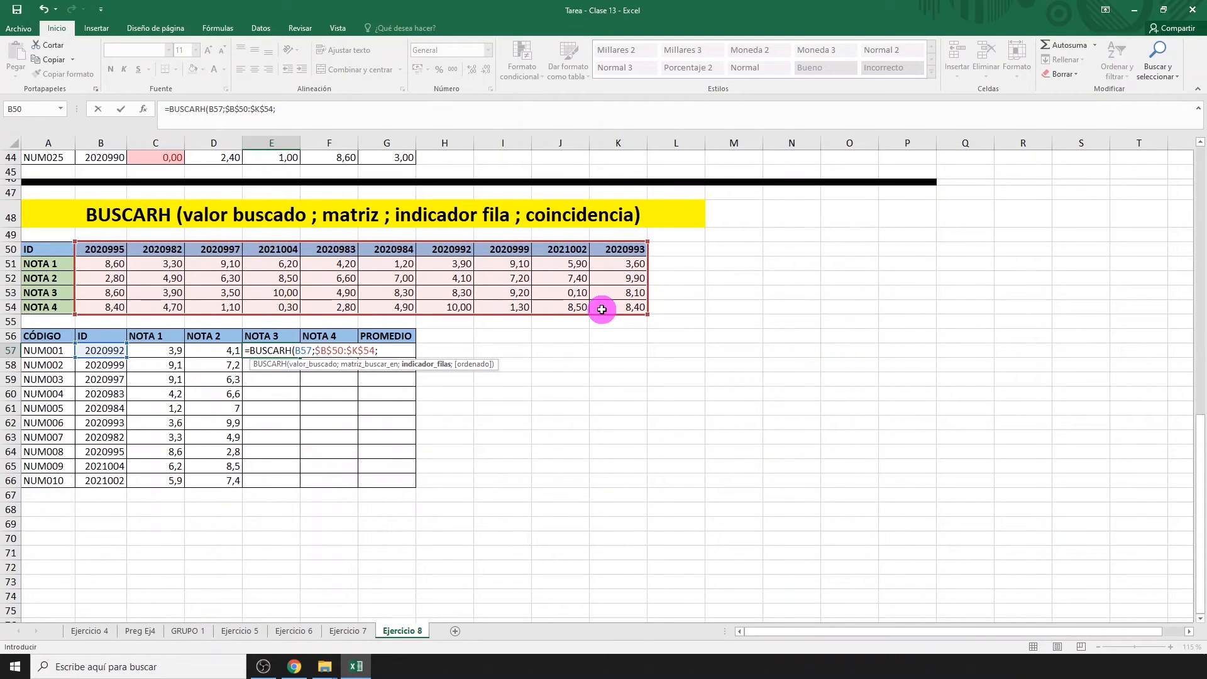
{"action": "type", "text": "4;FALSO)"}
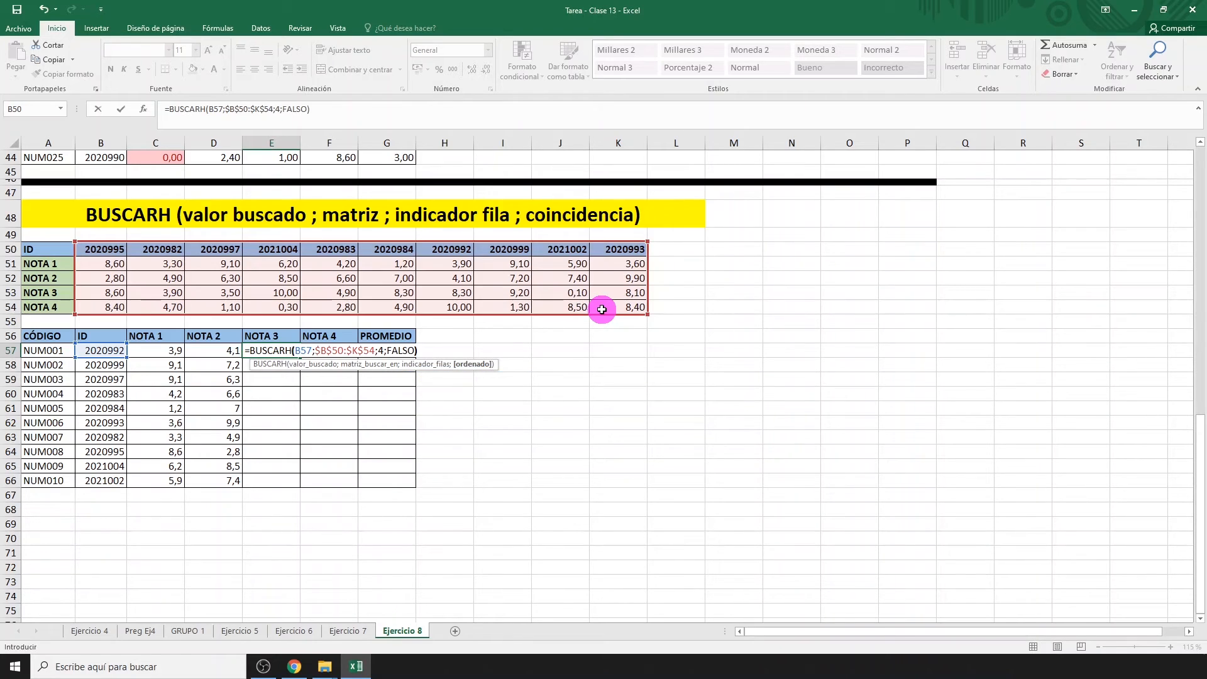
{"action": "key", "text": "Return"}
{"action": "left_click", "coordinate": [295, 350]}
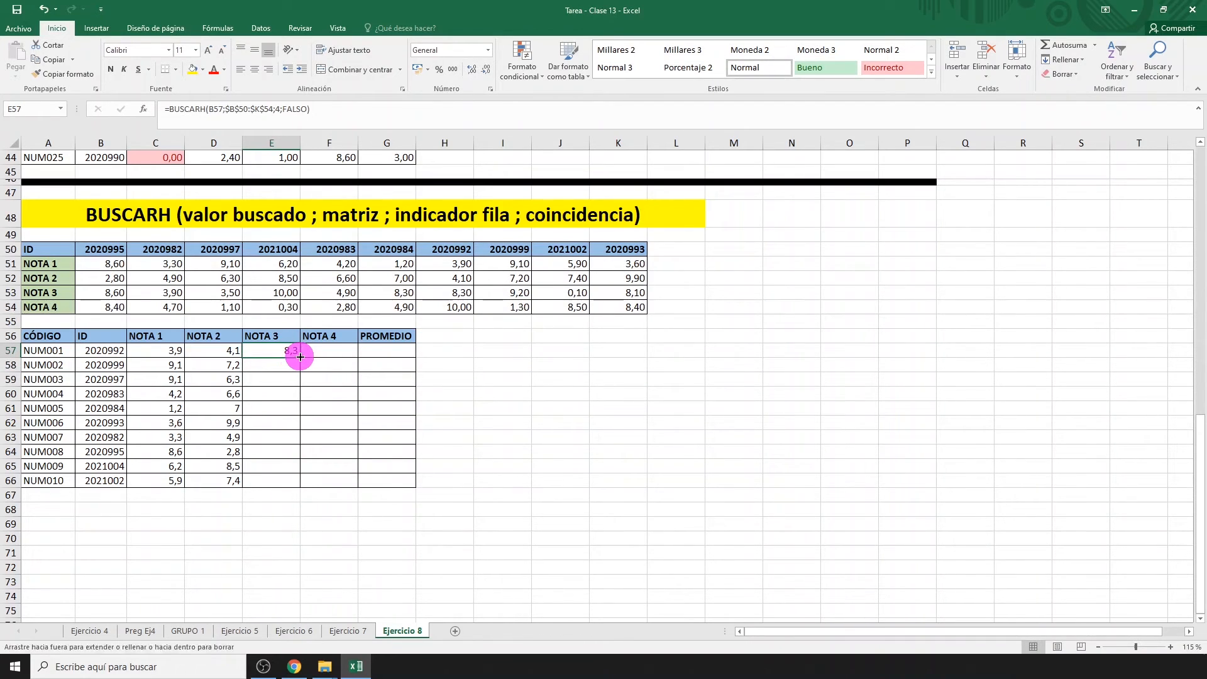
{"action": "double_click", "coordinate": [300, 358]}
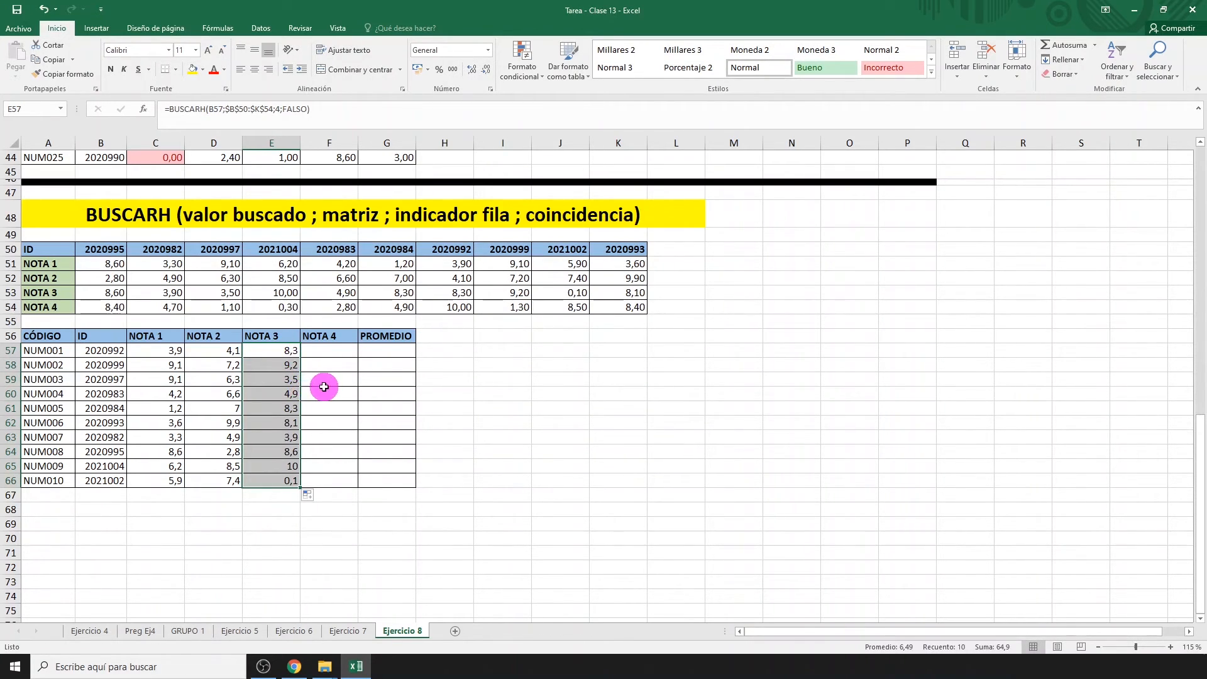
Step: Enter =BUSCARH(B57;$B$50:$K$54;5;FALSO) for NOTA 4 in F57 and fill it down to F66
{"action": "left_click", "coordinate": [324, 351]}
{"action": "type", "text": "=BUS"}
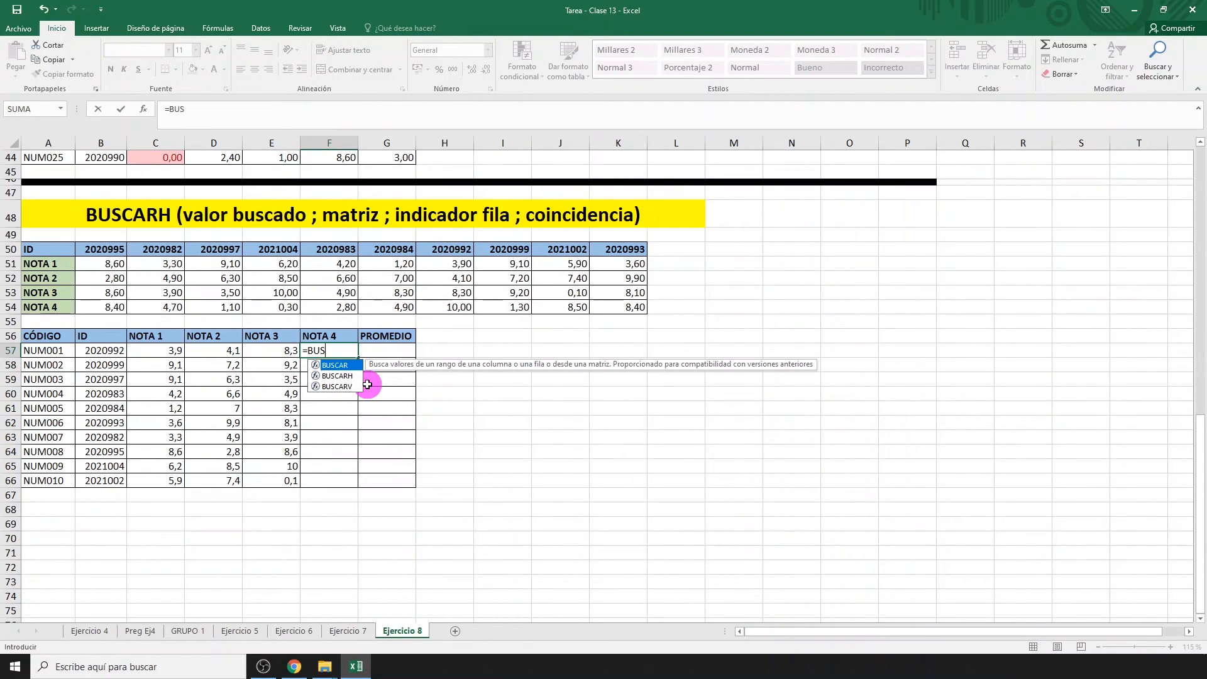
{"action": "type", "text": "CARH("}
{"action": "left_click", "coordinate": [100, 350]}
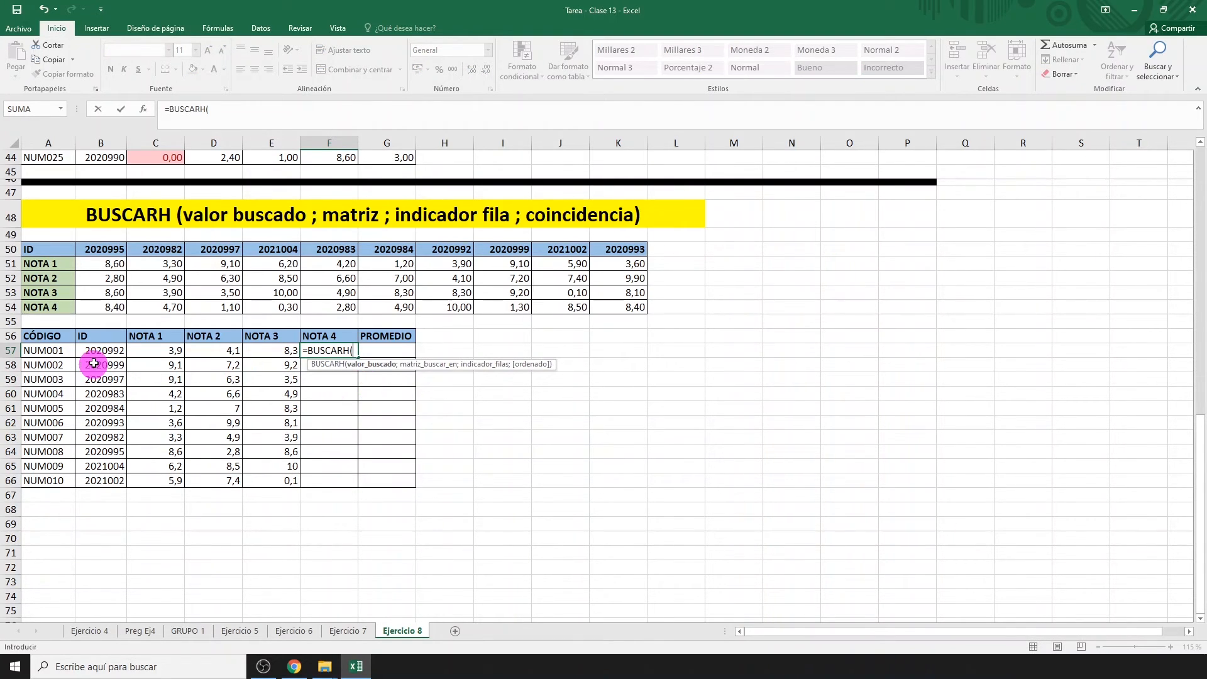
{"action": "type", "text": ";"}
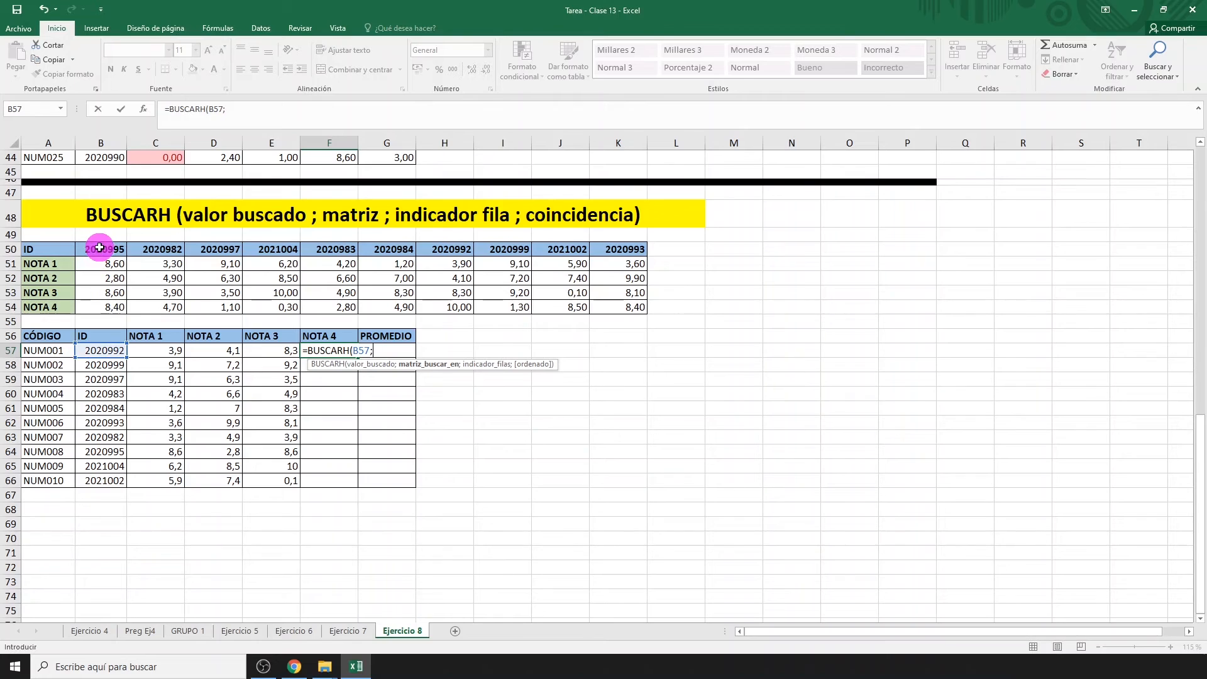
{"action": "left_click_drag", "start_coordinate": [101, 249], "coordinate": [627, 306]}
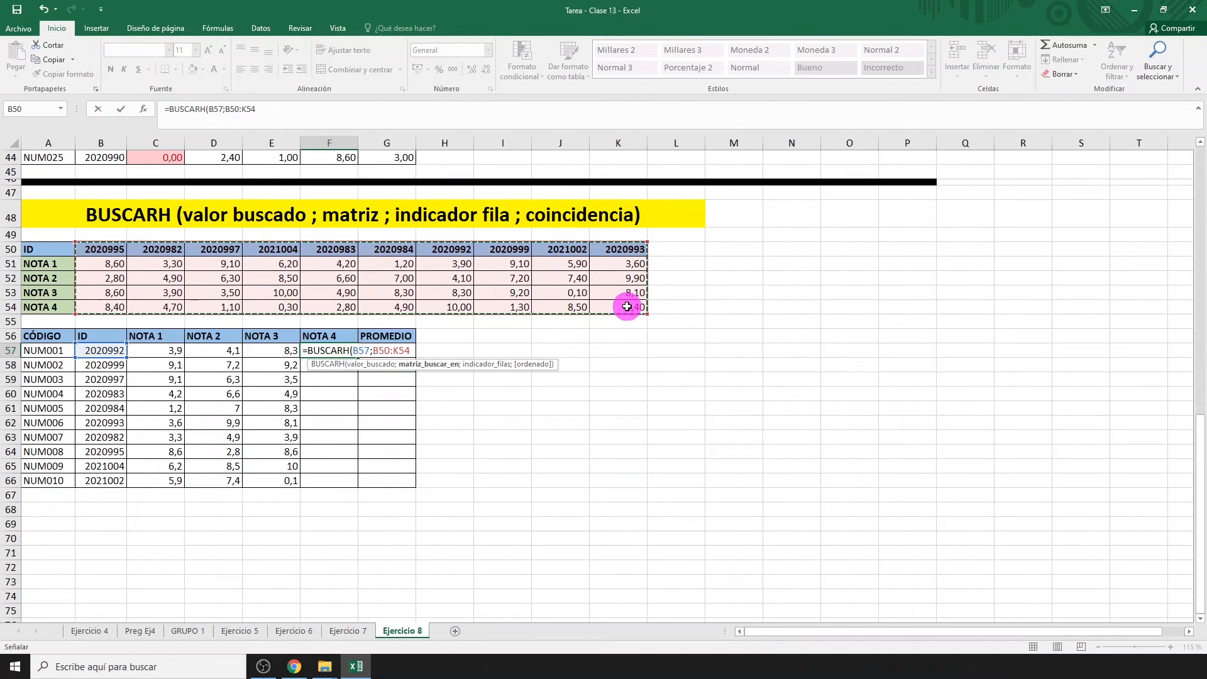
{"action": "key", "text": "F4"}
{"action": "type", "text": ";"}
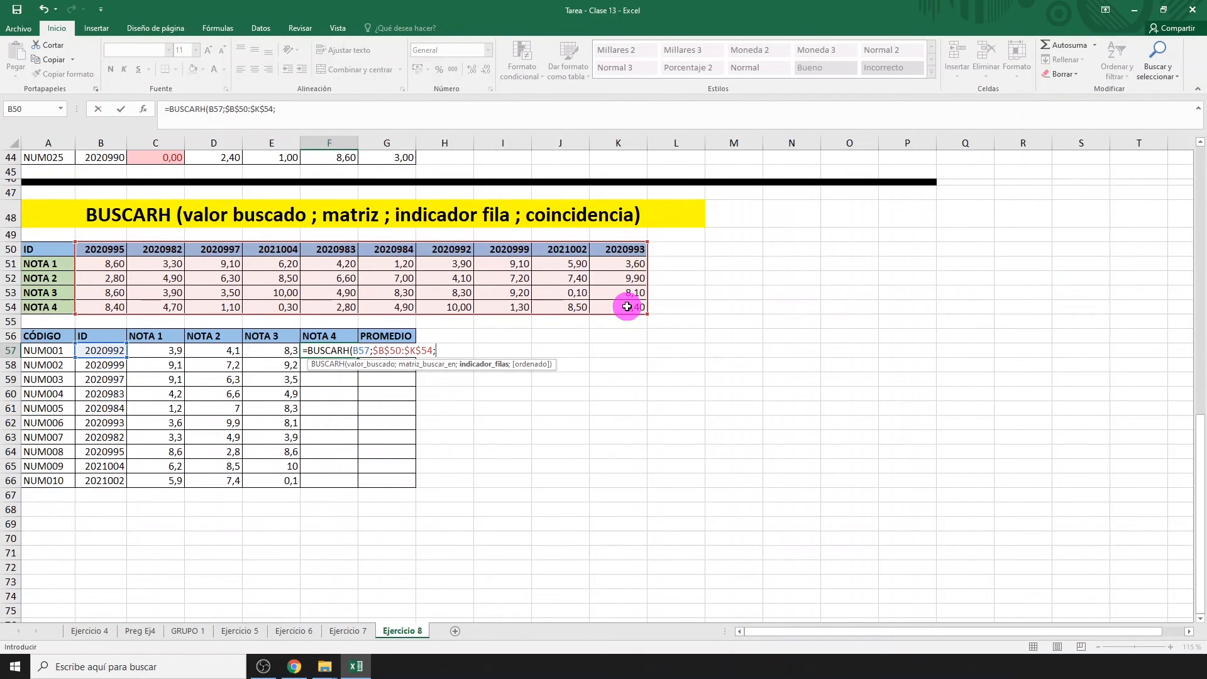
{"action": "type", "text": "5;FALSO)"}
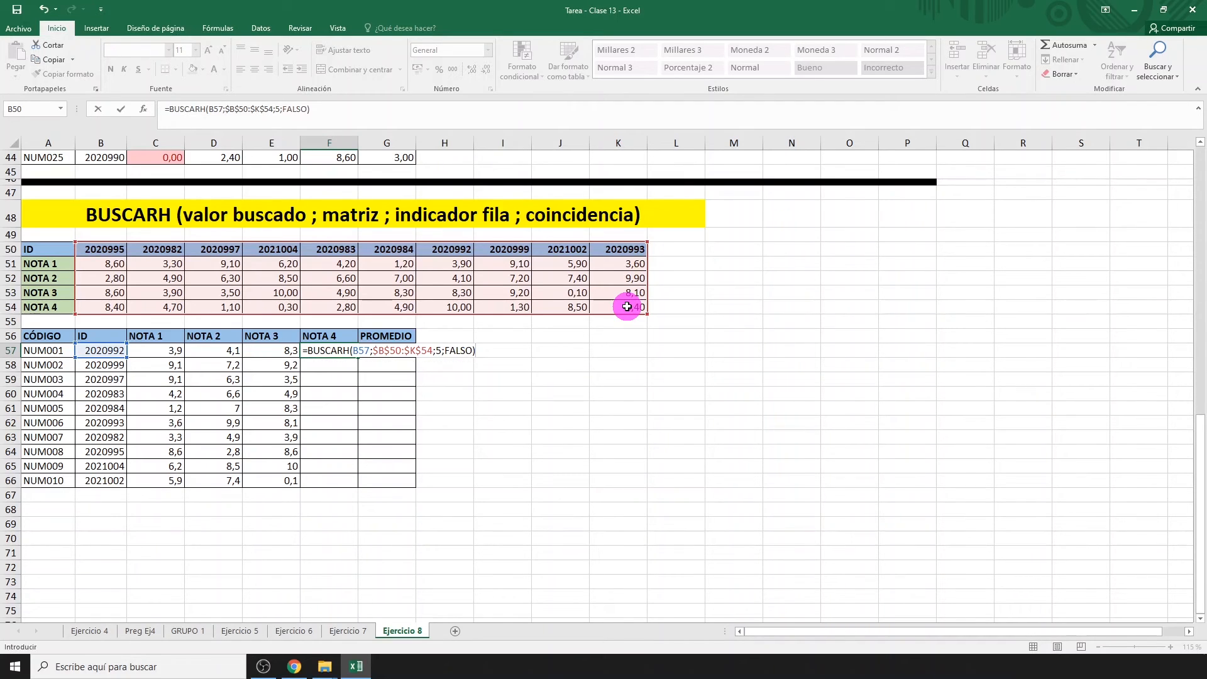
{"action": "key", "text": "Return"}
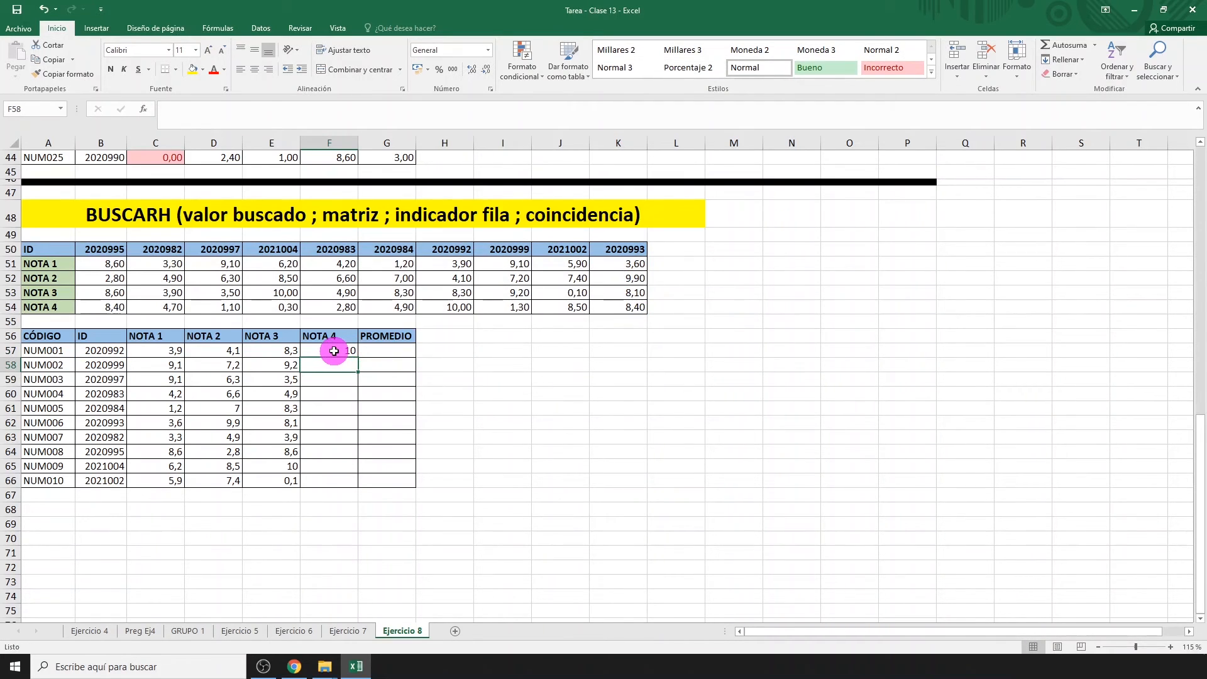
{"action": "left_click", "coordinate": [337, 349]}
{"action": "double_click", "coordinate": [358, 358]}
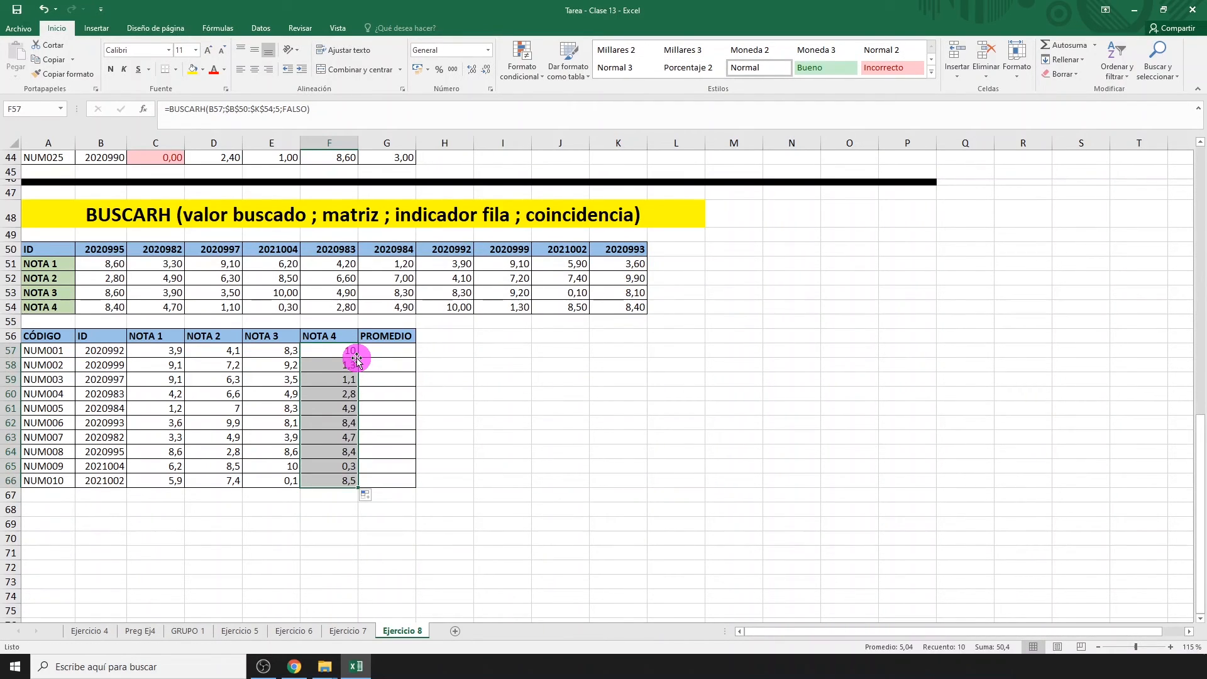
Step: Enter =PROMEDIO(C57:F57) for the student's average in G57 and fill it down to G66
{"action": "left_click", "coordinate": [386, 355]}
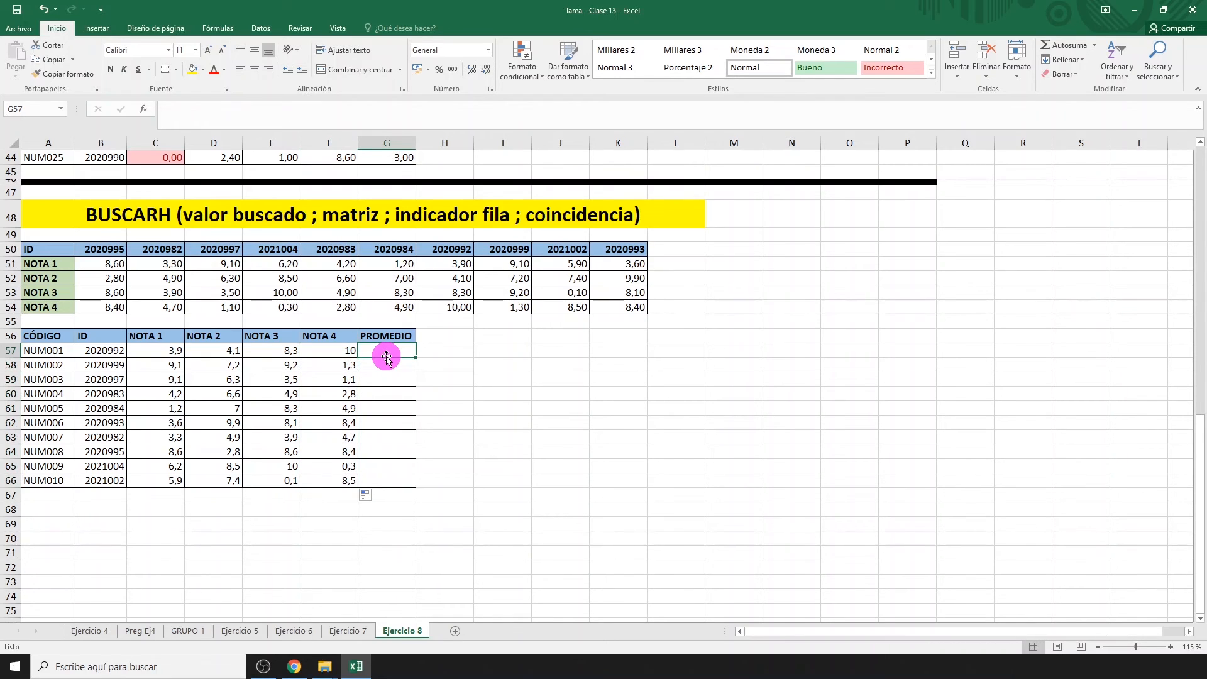
{"action": "type", "text": "=PROMEDIO"}
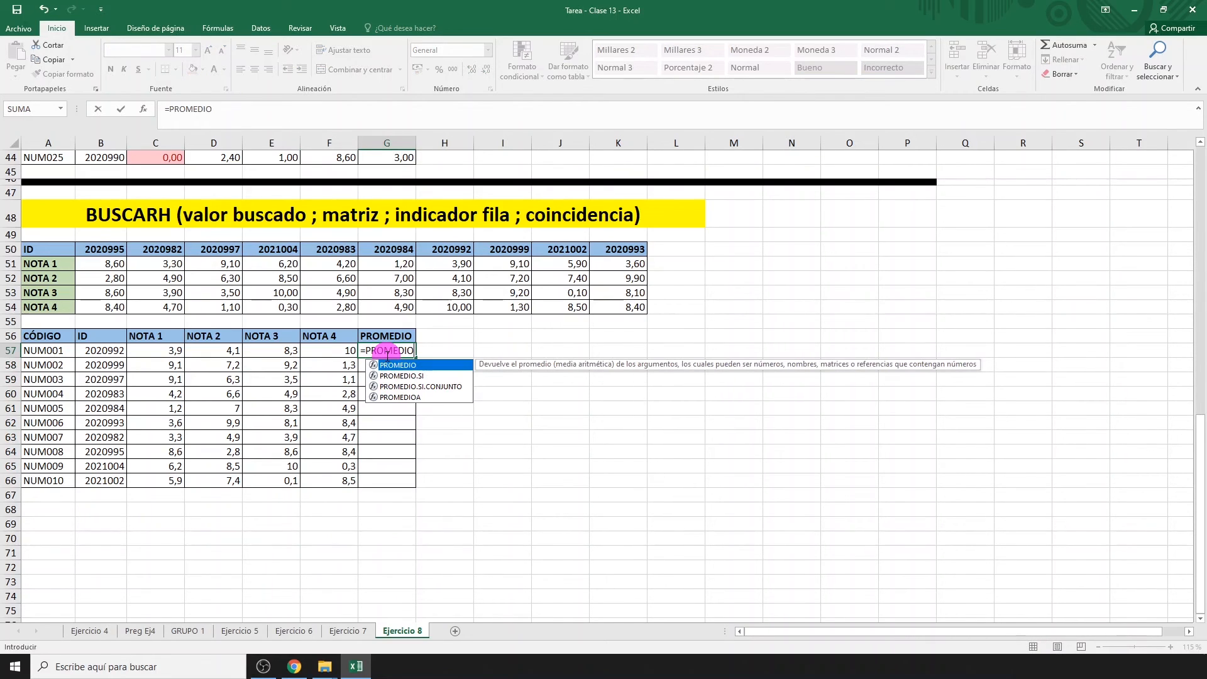
{"action": "type", "text": "("}
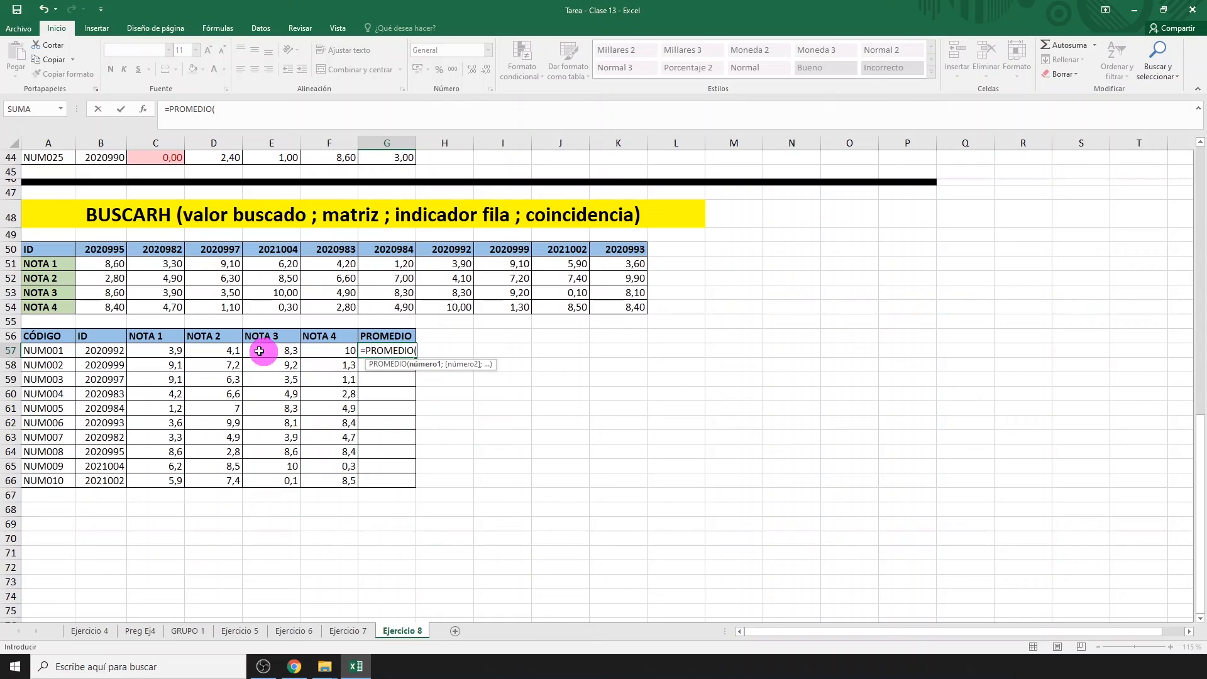
{"action": "left_click_drag", "start_coordinate": [156, 351], "coordinate": [318, 353]}
{"action": "type", "text": ")"}
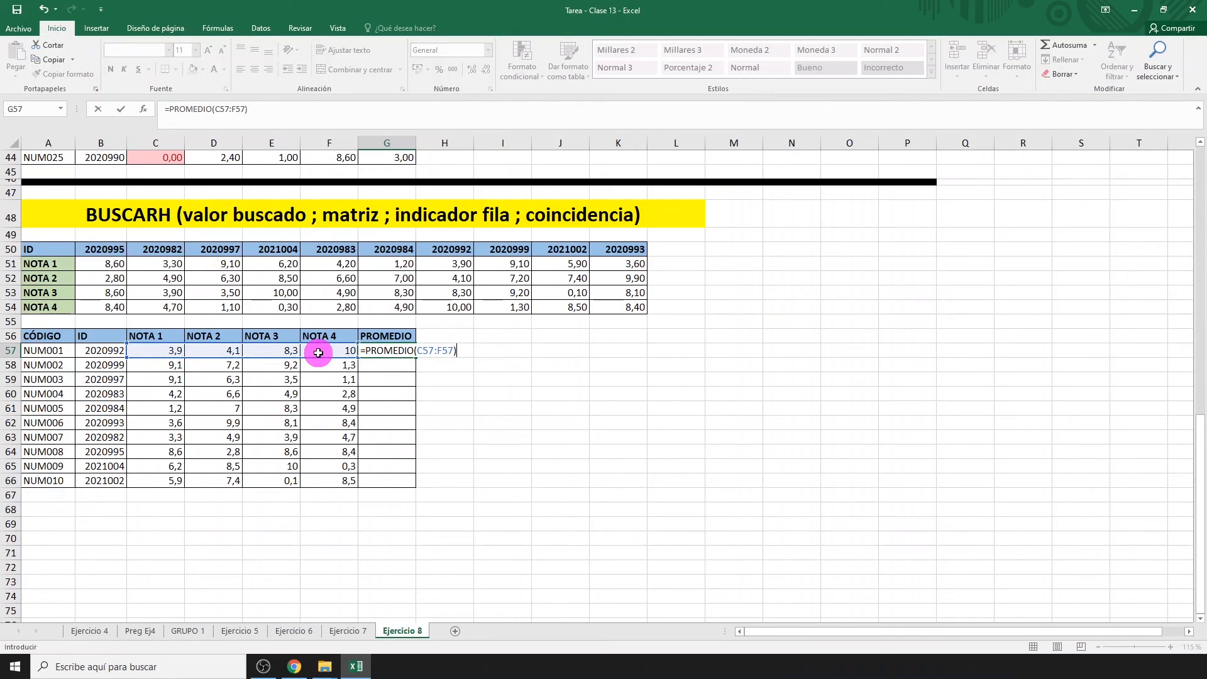
{"action": "key", "text": "Return"}
{"action": "left_click", "coordinate": [371, 347]}
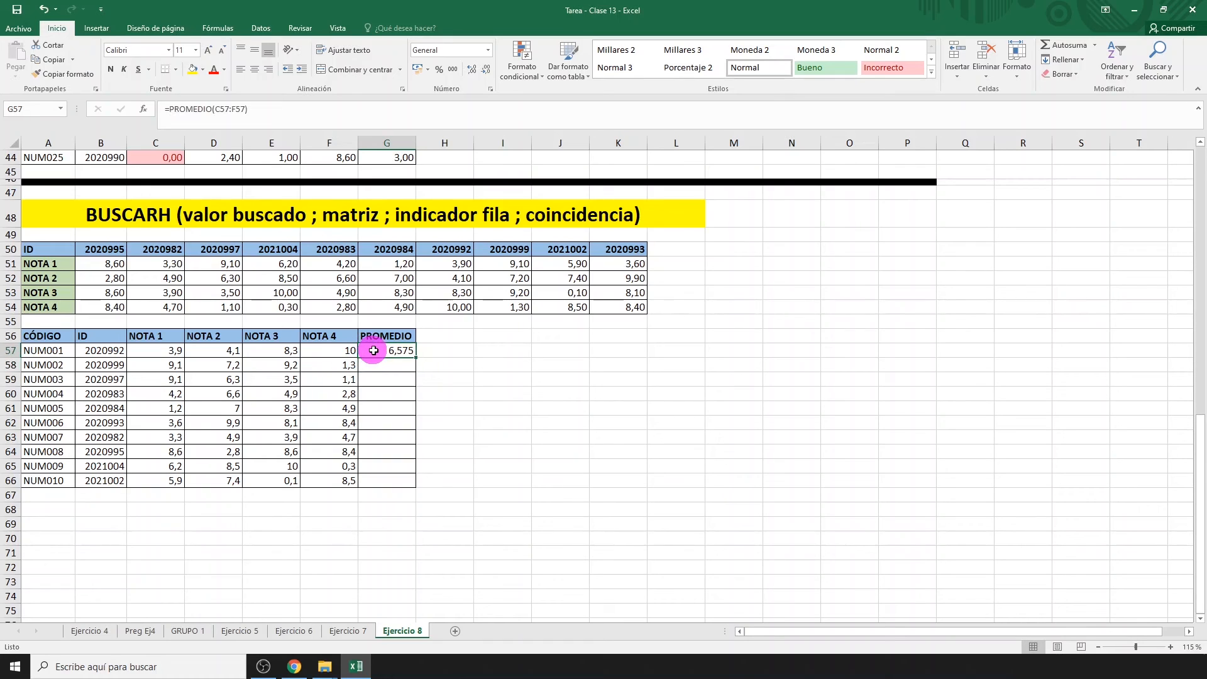
{"action": "double_click", "coordinate": [416, 358]}
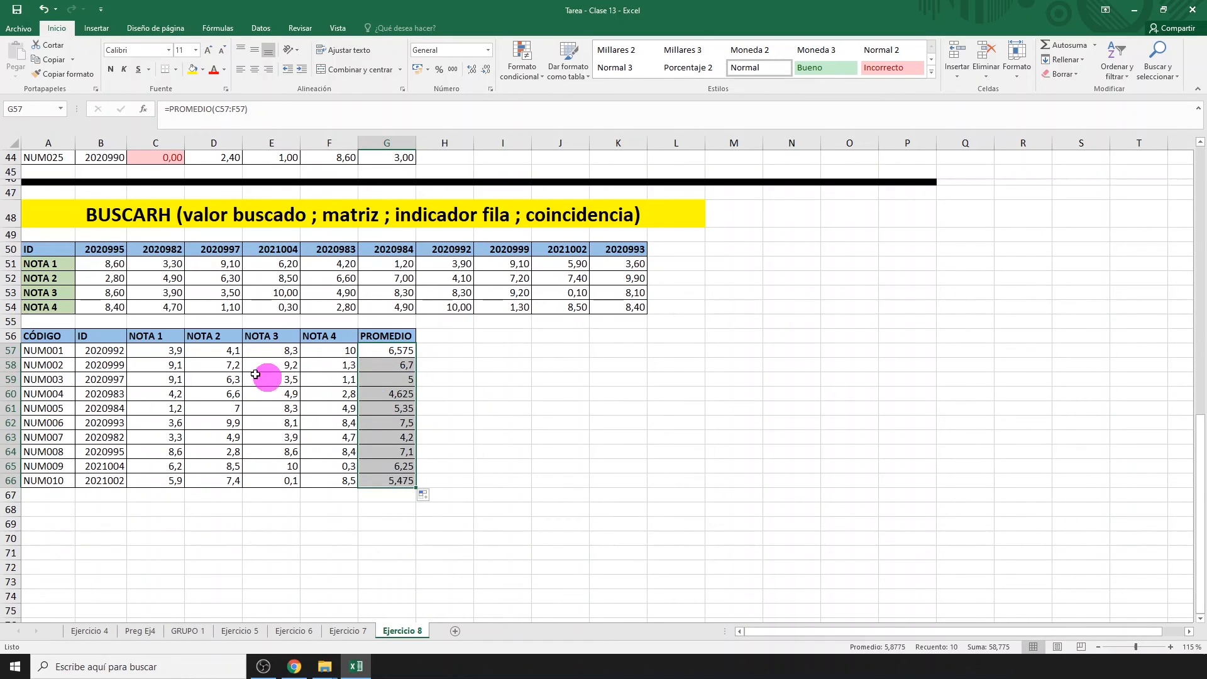
Step: Format the grades and averages in C57:G66 as Número with two decimal places
{"action": "left_click_drag", "start_coordinate": [154, 347], "coordinate": [375, 483]}
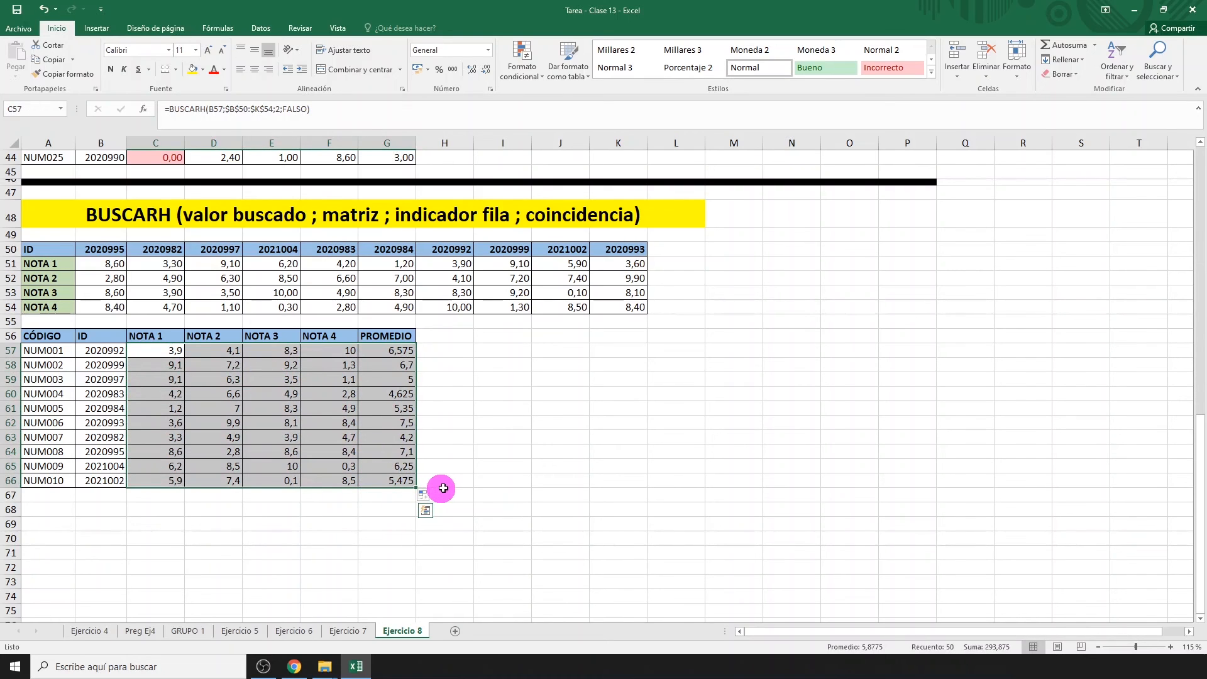
{"action": "key", "text": "ctrl+1"}
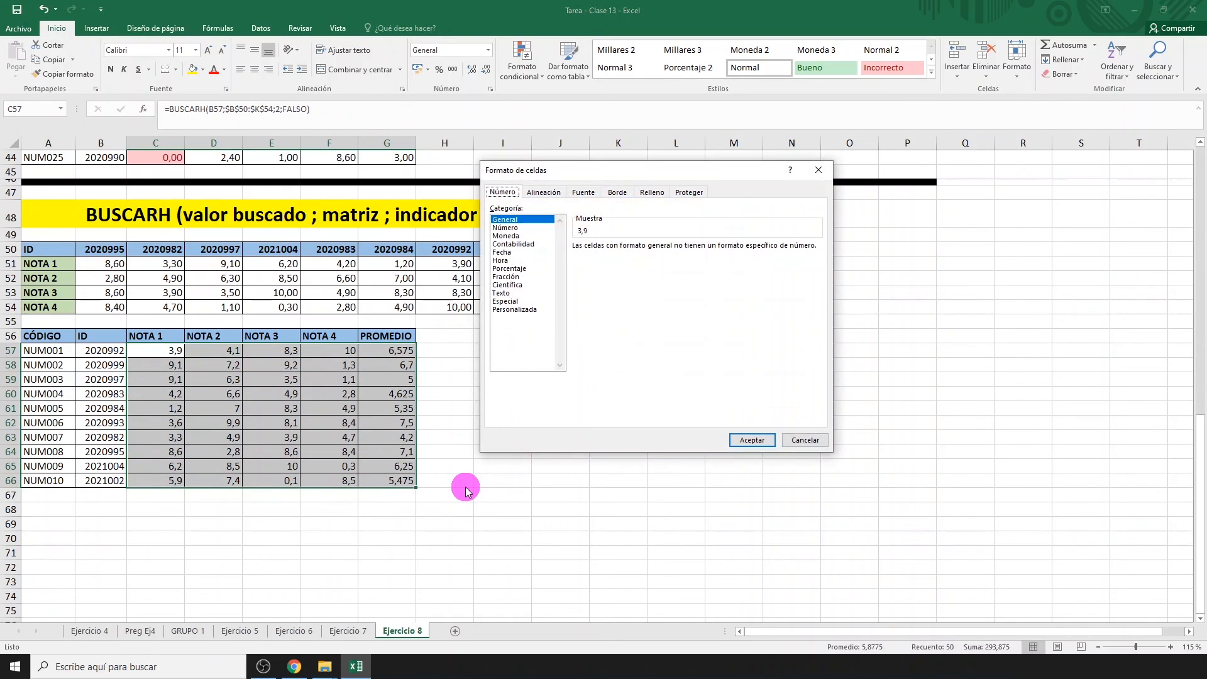
{"action": "left_click", "coordinate": [506, 227]}
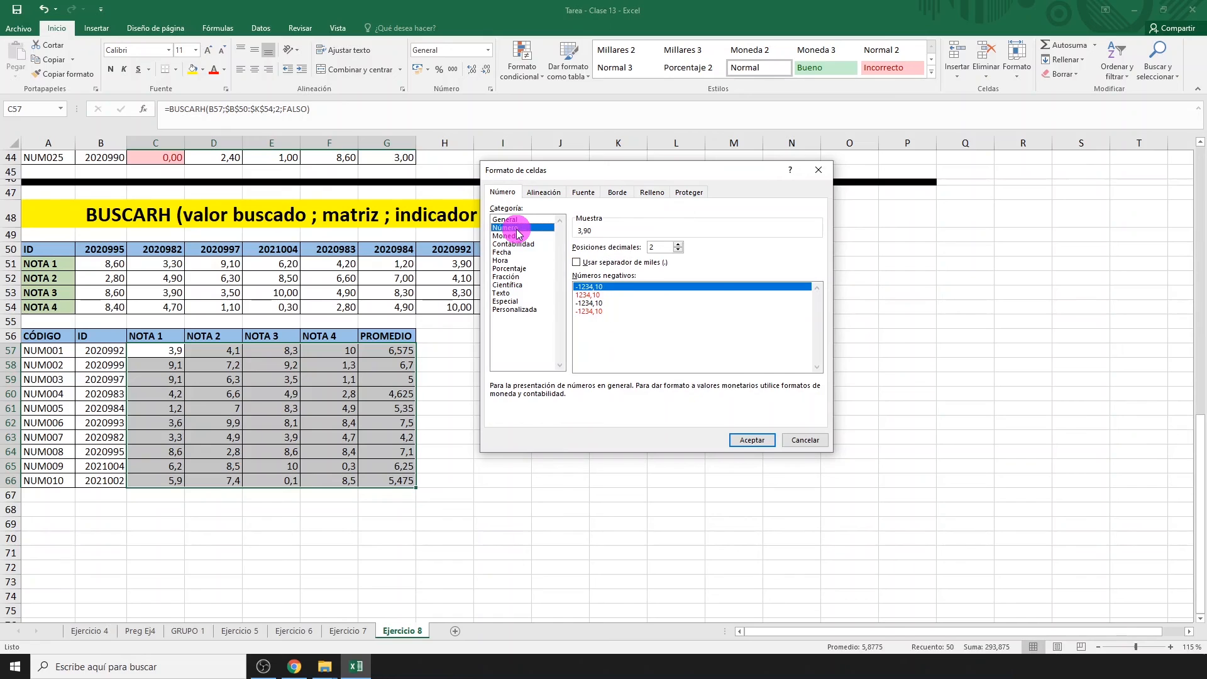
{"action": "left_click", "coordinate": [748, 440]}
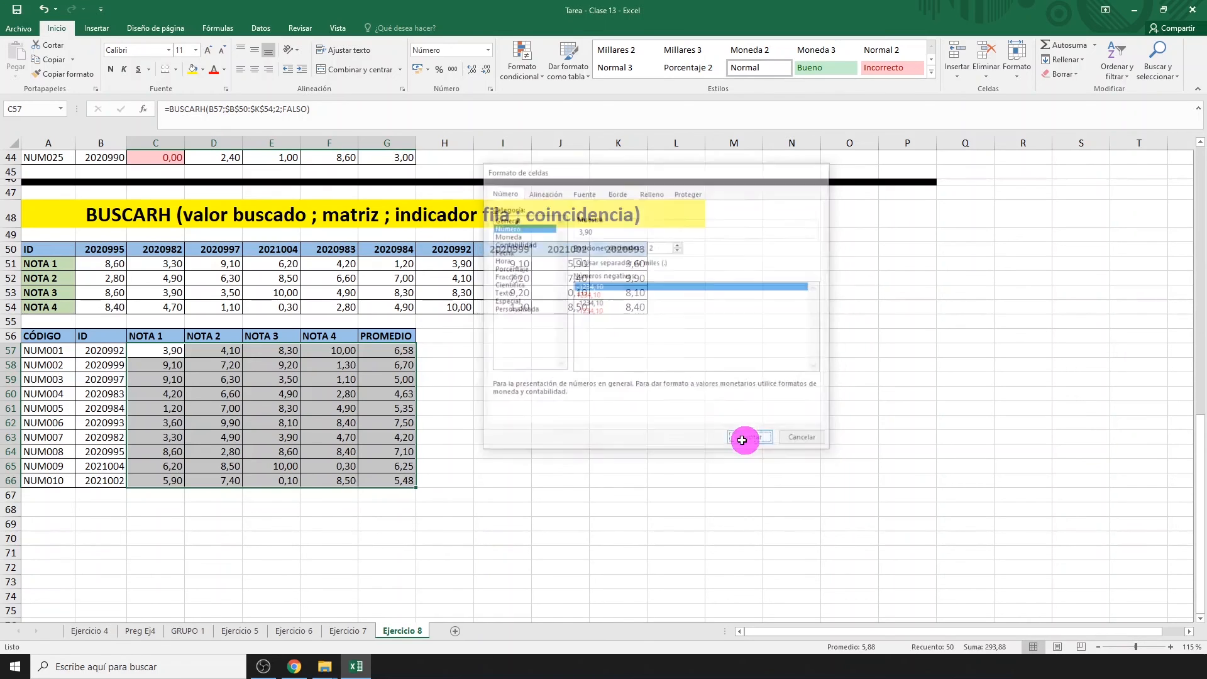
{"action": "left_click", "coordinate": [453, 481]}
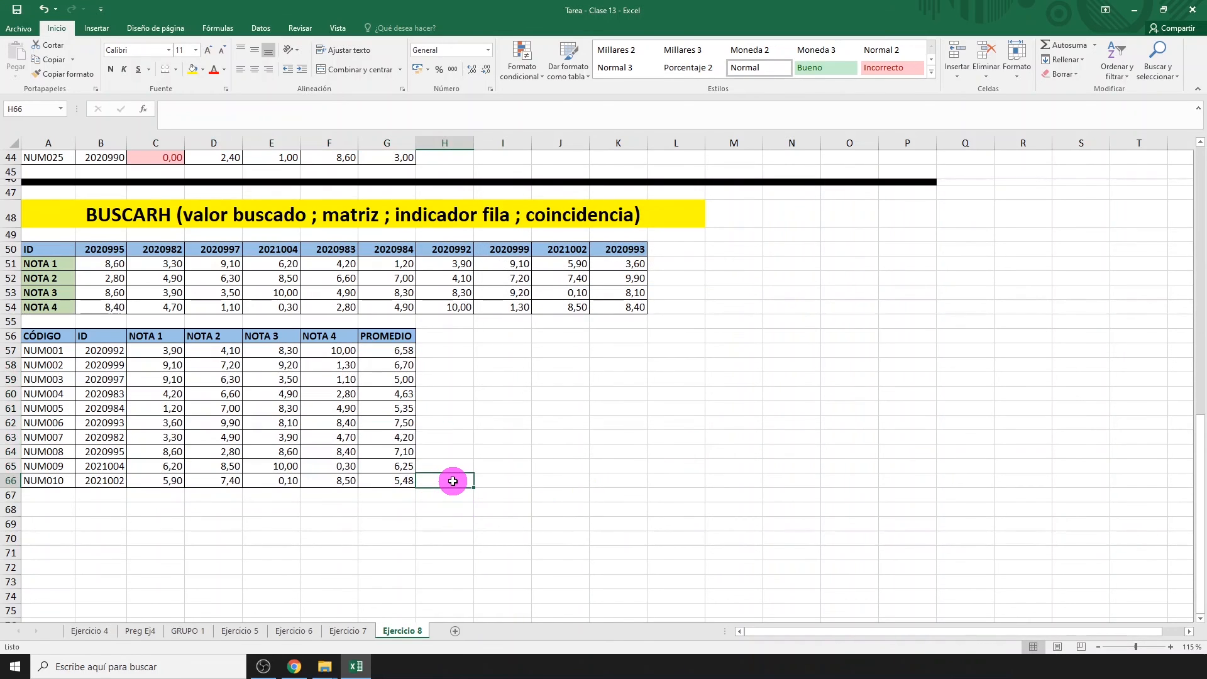